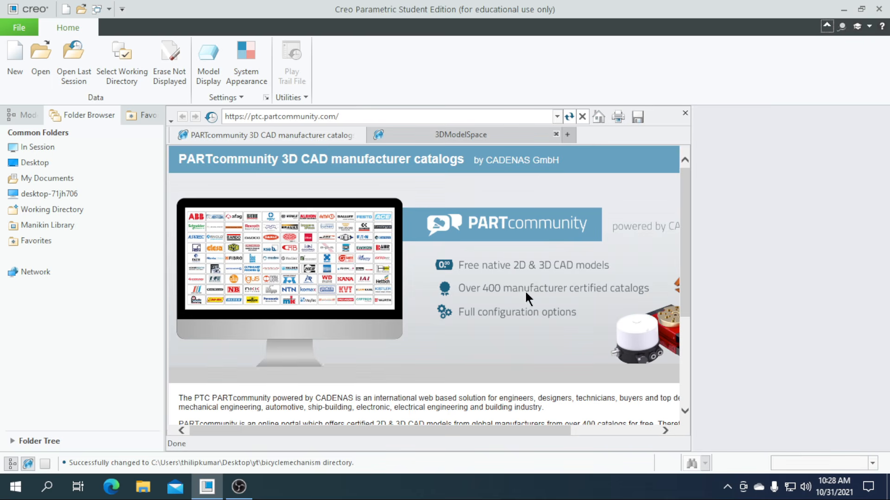
Set the bicyclemechanism folder as the working directory
{"action": "left_click", "coordinate": [123, 79]}
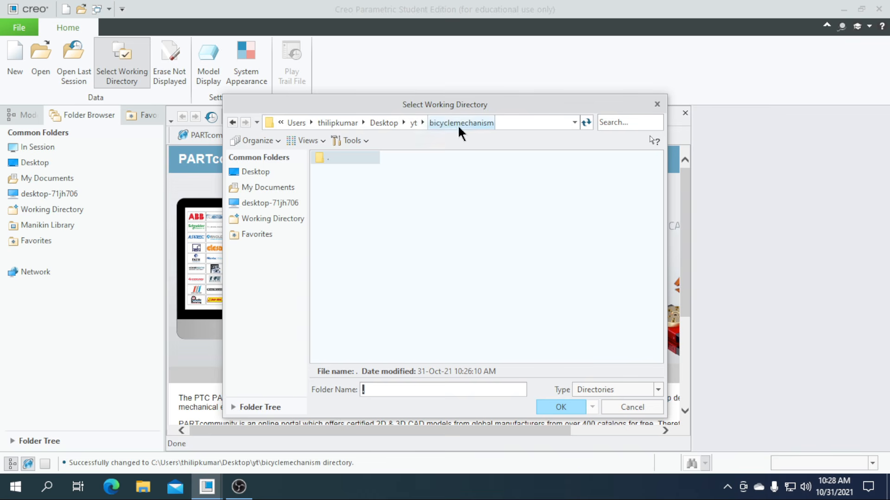
{"action": "left_click", "coordinate": [550, 403]}
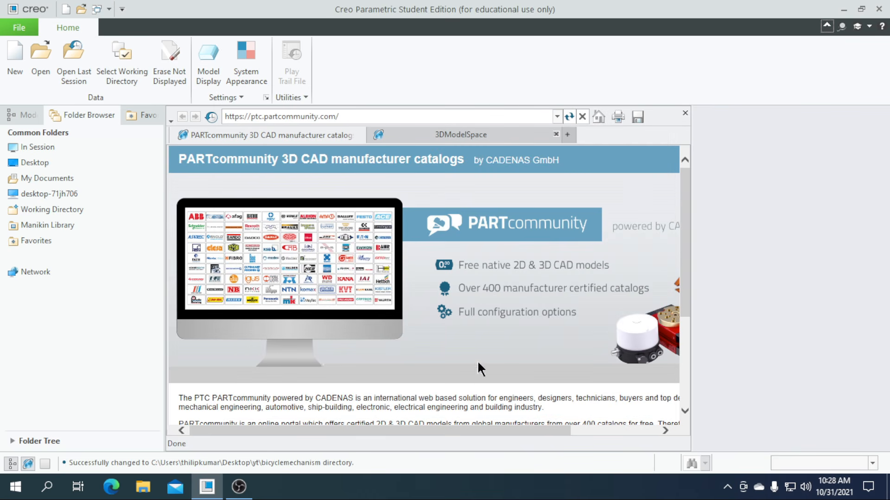
Create a solid part named frameprt using the mmns_part_solid template instead of the default one
{"action": "left_click", "coordinate": [15, 69]}
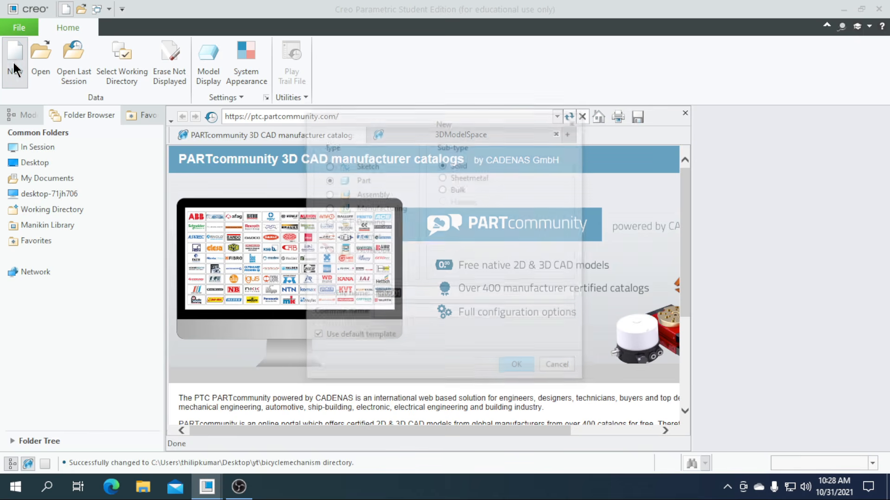
{"action": "left_click", "coordinate": [364, 336]}
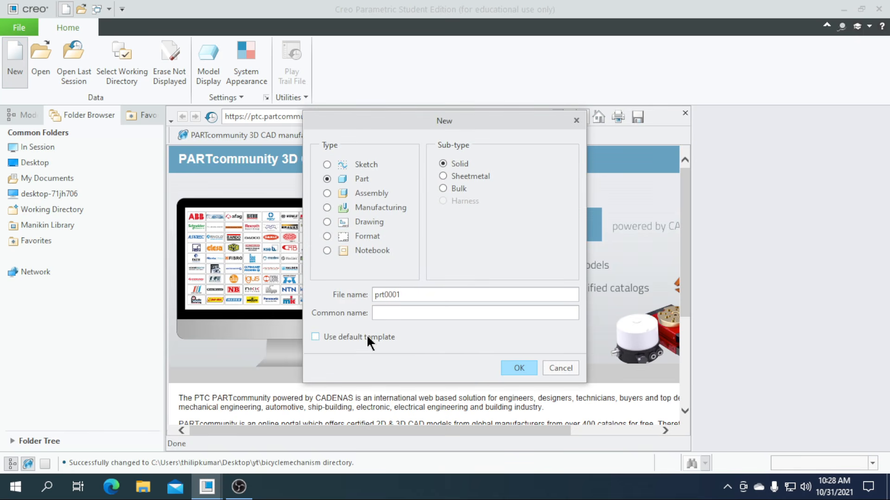
{"action": "double_click", "coordinate": [403, 294]}
{"action": "type", "text": "frameprt"}
{"action": "left_click", "coordinate": [515, 369]}
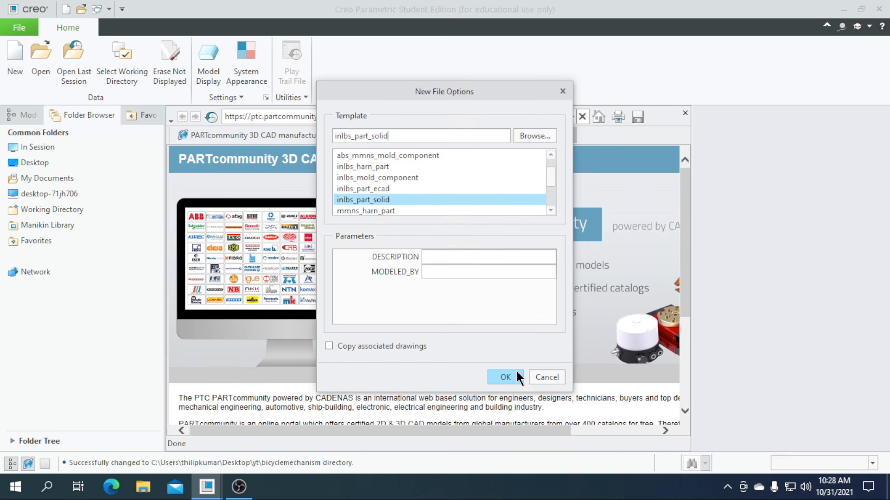
{"action": "scroll", "coordinate": [435, 190], "scroll_direction": "down", "scroll_amount": 2}
{"action": "left_click", "coordinate": [356, 178]}
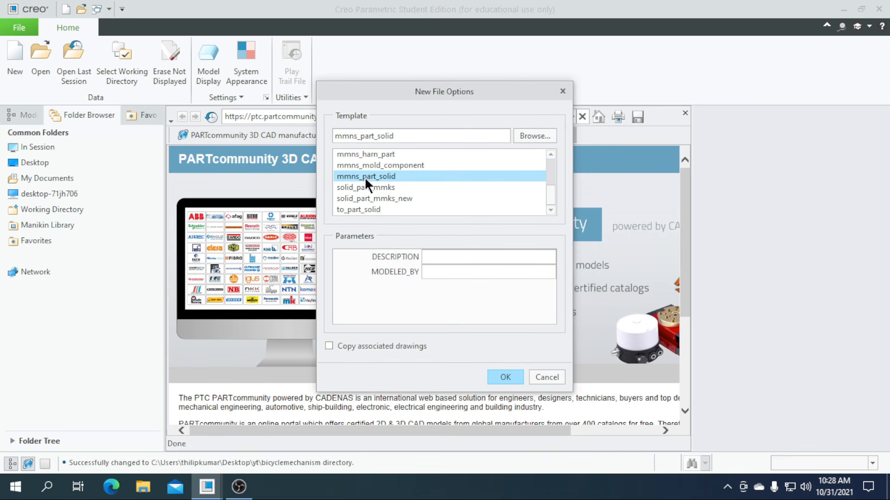
{"action": "left_click", "coordinate": [502, 377]}
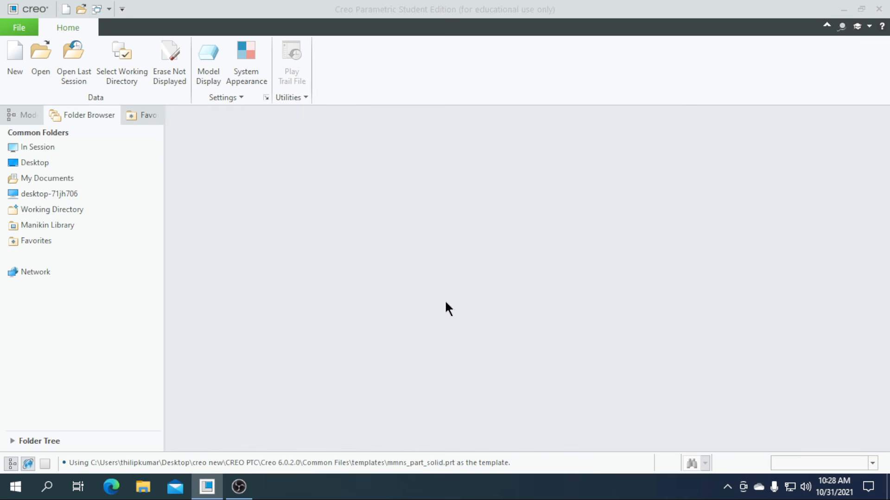
Start a sketch on the FRONT plane and orient the view parallel to it
{"action": "scroll", "coordinate": [356, 284], "scroll_direction": "up", "scroll_amount": 1}
{"action": "scroll", "coordinate": [477, 277], "scroll_direction": "down", "scroll_amount": 2}
{"action": "left_click", "coordinate": [45, 209]}
{"action": "left_click", "coordinate": [319, 80]}
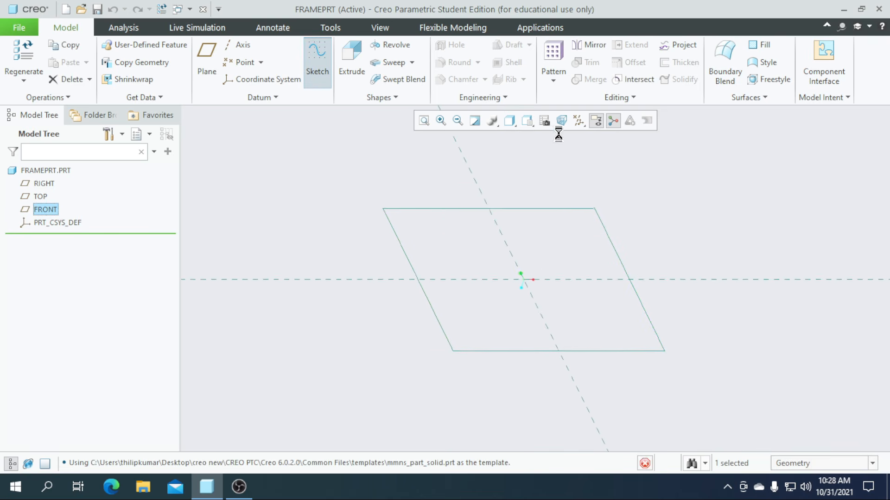
{"action": "left_click", "coordinate": [561, 120]}
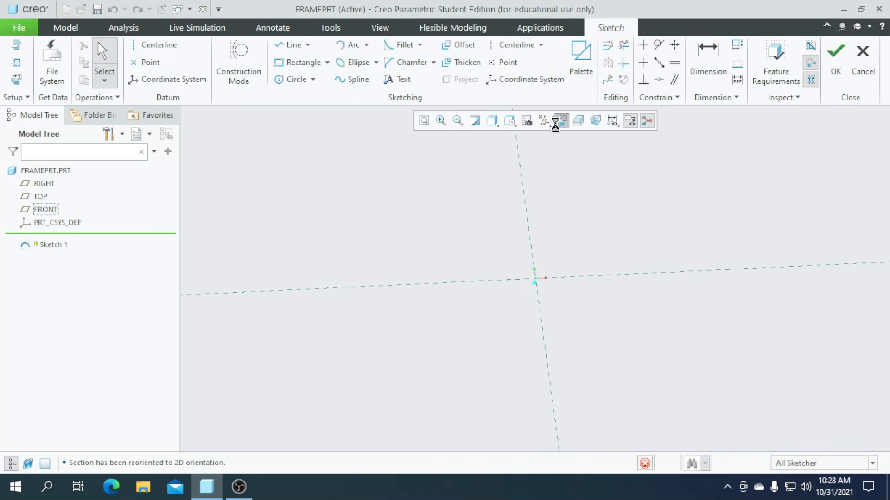
{"action": "scroll", "coordinate": [490, 293], "scroll_direction": "up", "scroll_amount": 2}
{"action": "scroll", "coordinate": [532, 284], "scroll_direction": "down", "scroll_amount": 3}
{"action": "scroll", "coordinate": [508, 309], "scroll_direction": "up", "scroll_amount": 1}
{"action": "scroll", "coordinate": [504, 293], "scroll_direction": "down", "scroll_amount": 2}
{"action": "scroll", "coordinate": [459, 325], "scroll_direction": "up", "scroll_amount": 2}
{"action": "scroll", "coordinate": [507, 319], "scroll_direction": "down", "scroll_amount": 2}
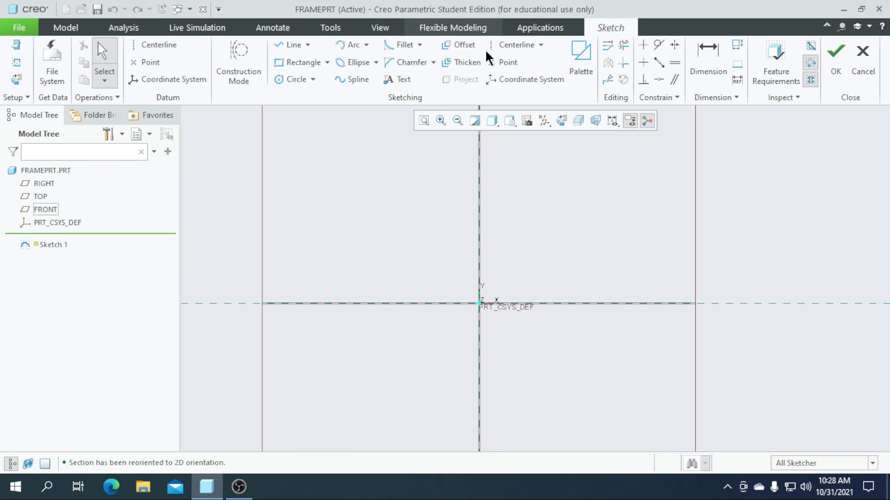
Draw a horizontal centerline through the sketch origin
{"action": "left_click", "coordinate": [503, 45]}
{"action": "left_click", "coordinate": [482, 305]}
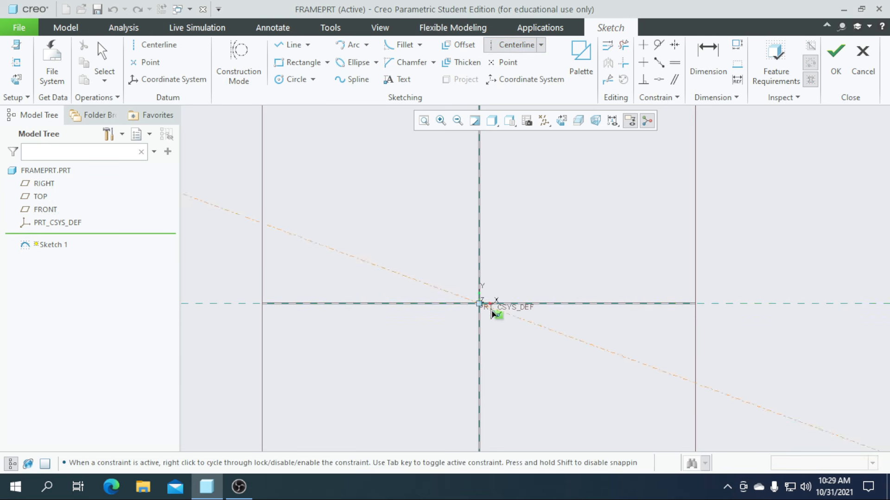
{"action": "left_click", "coordinate": [518, 306]}
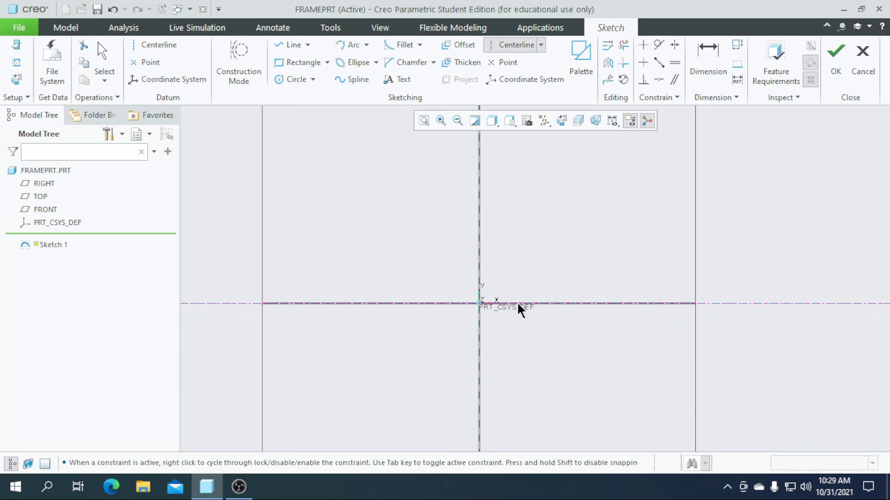
Sketch two parallel slanted lines about 189 mm apart, each rising to the left from the horizontal centerline on either side of the vertical axis
{"action": "left_click", "coordinate": [290, 45]}
{"action": "scroll", "coordinate": [498, 269], "scroll_direction": "down", "scroll_amount": 1}
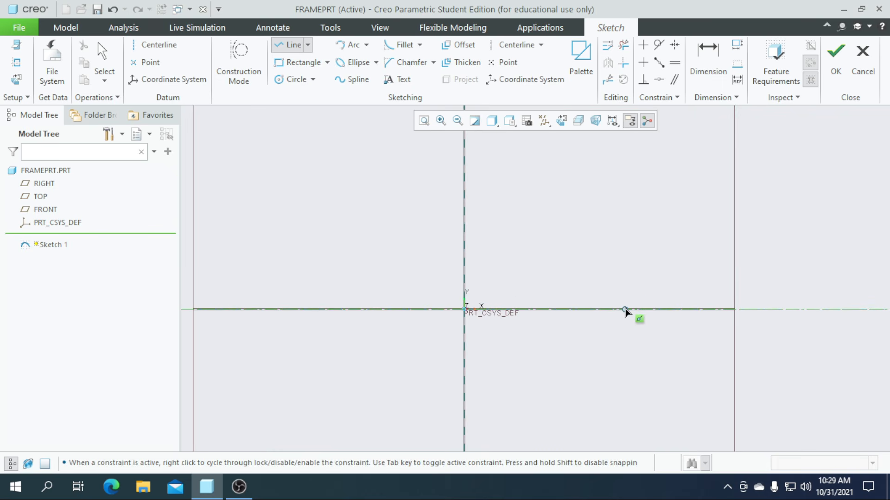
{"action": "left_click", "coordinate": [624, 310]}
{"action": "scroll", "coordinate": [587, 366], "scroll_direction": "up", "scroll_amount": 1}
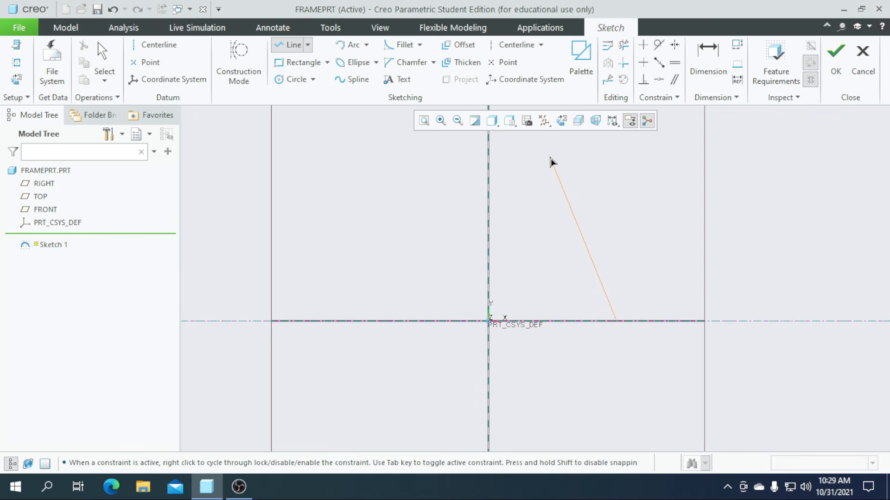
{"action": "left_click", "coordinate": [550, 160]}
{"action": "middle_click", "coordinate": [457, 324]}
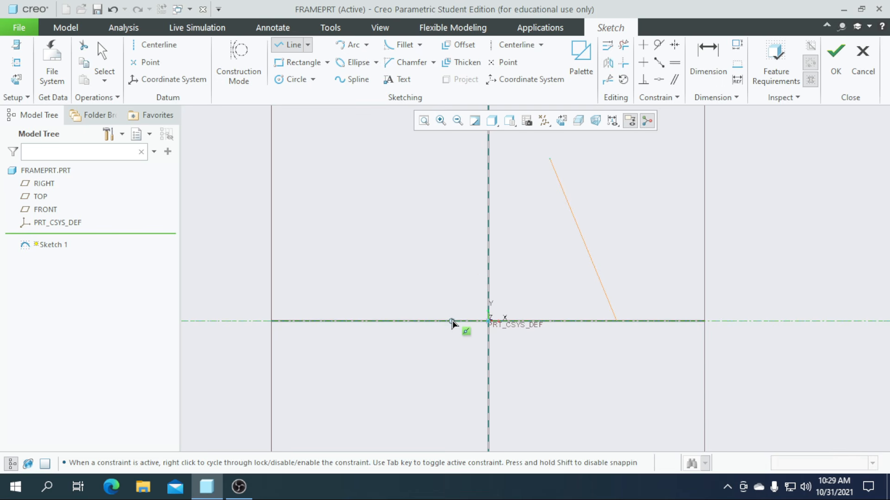
{"action": "left_click", "coordinate": [442, 321]}
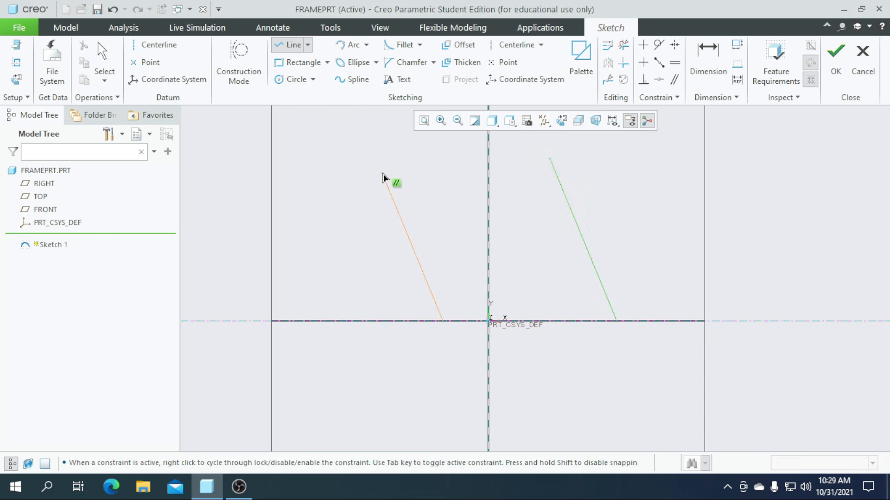
{"action": "left_click", "coordinate": [382, 179]}
{"action": "middle_click", "coordinate": [487, 312]}
{"action": "middle_click", "coordinate": [594, 339]}
{"action": "scroll", "coordinate": [594, 339], "scroll_direction": "down", "scroll_amount": 1}
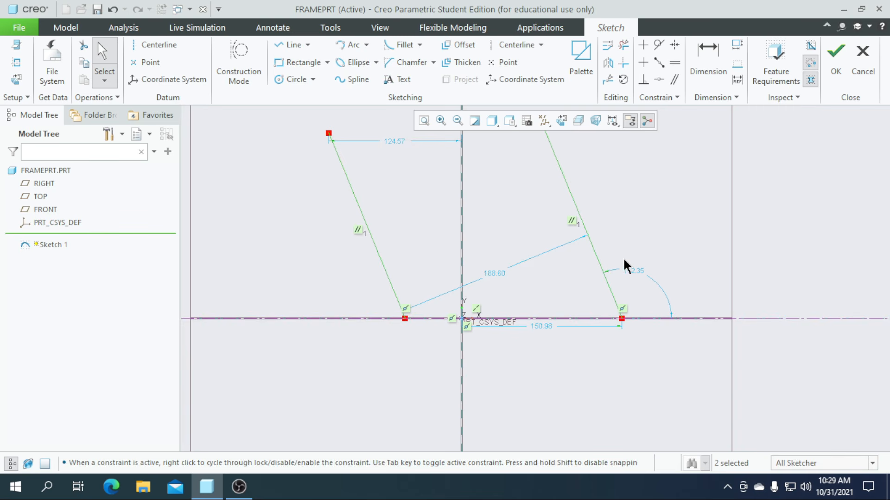
Dimension the angle between the right slanted line and the horizontal centerline at 71.9 degrees
{"action": "left_click", "coordinate": [690, 80]}
{"action": "scroll", "coordinate": [616, 336], "scroll_direction": "down", "scroll_amount": 1}
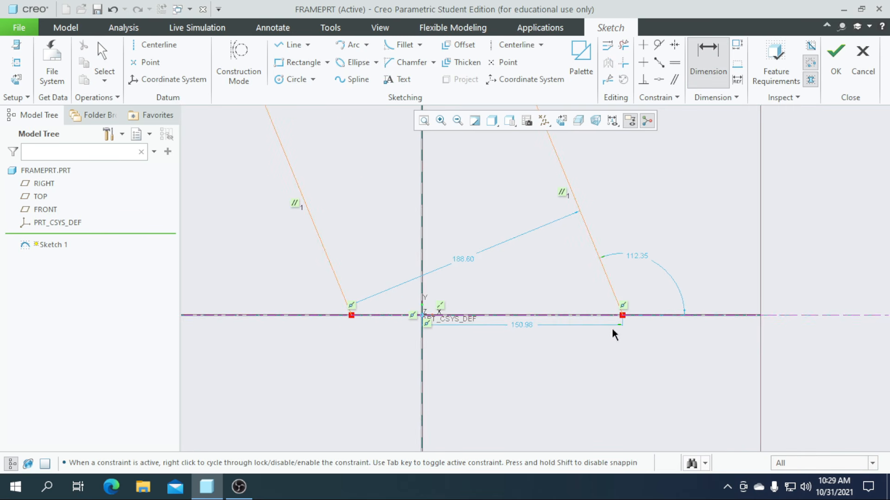
{"action": "left_click", "coordinate": [594, 315]}
{"action": "middle_click", "coordinate": [580, 298]}
{"action": "type", "text": "71.9"}
{"action": "key", "text": "Return"}
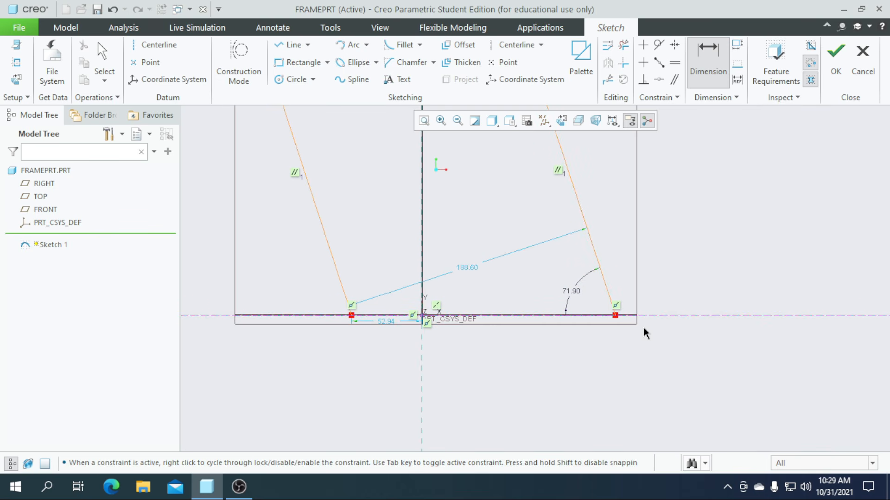
Dimension the vertical height of the left slanted line as 48 mm
{"action": "scroll", "coordinate": [407, 330], "scroll_direction": "up", "scroll_amount": 1}
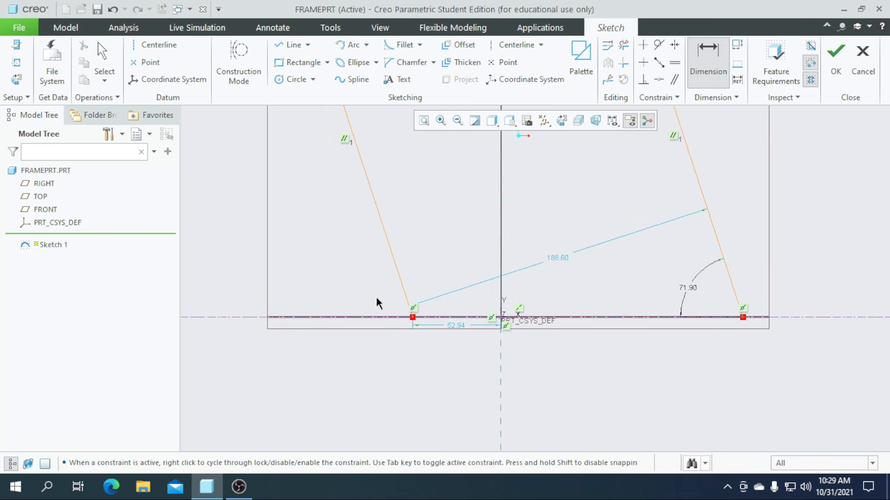
{"action": "scroll", "coordinate": [449, 385], "scroll_direction": "down", "scroll_amount": 1}
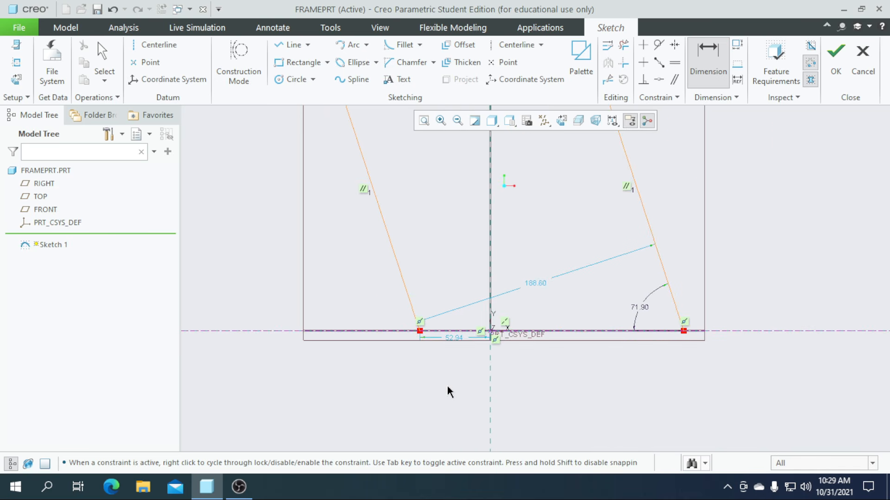
{"action": "scroll", "coordinate": [452, 413], "scroll_direction": "down", "scroll_amount": 2}
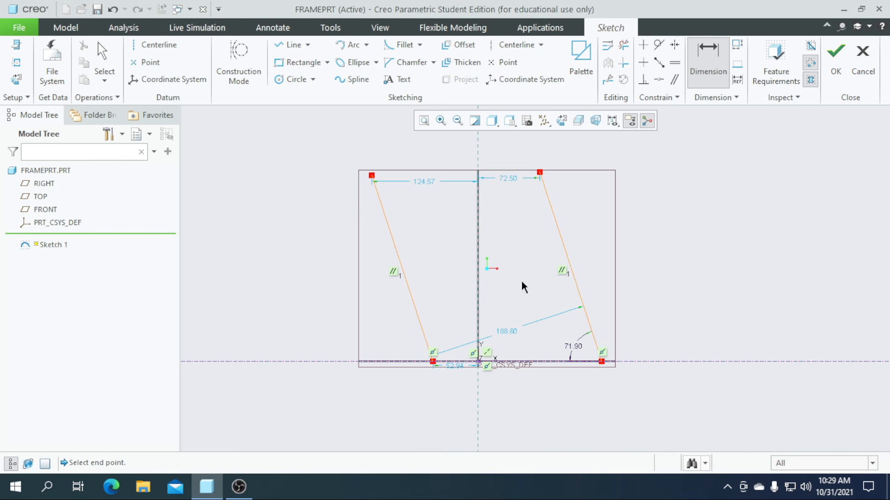
{"action": "scroll", "coordinate": [567, 183], "scroll_direction": "up", "scroll_amount": 1}
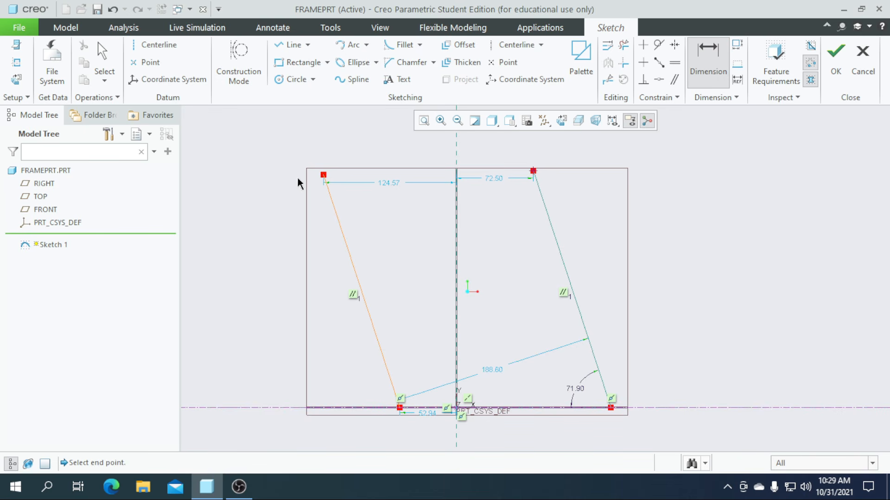
{"action": "left_click", "coordinate": [103, 59]}
{"action": "left_click", "coordinate": [695, 65]}
{"action": "left_click", "coordinate": [324, 176]}
{"action": "middle_click", "coordinate": [236, 306]}
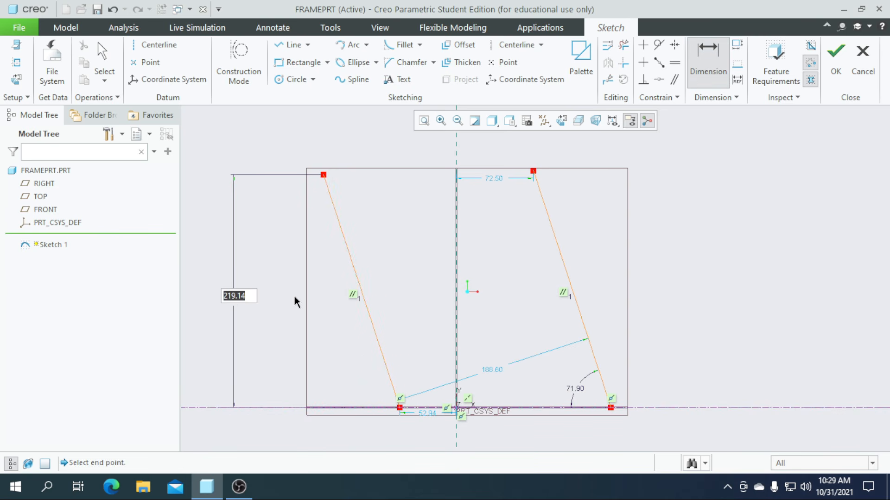
{"action": "type", "text": "48"}
{"action": "key", "text": "Return"}
Dimension the vertical height between the right slanted line's two endpoints as 58 mm
{"action": "scroll", "coordinate": [441, 423], "scroll_direction": "up", "scroll_amount": 3}
{"action": "scroll", "coordinate": [423, 413], "scroll_direction": "down", "scroll_amount": 4}
{"action": "scroll", "coordinate": [423, 417], "scroll_direction": "up", "scroll_amount": 3}
{"action": "scroll", "coordinate": [429, 401], "scroll_direction": "down", "scroll_amount": 3}
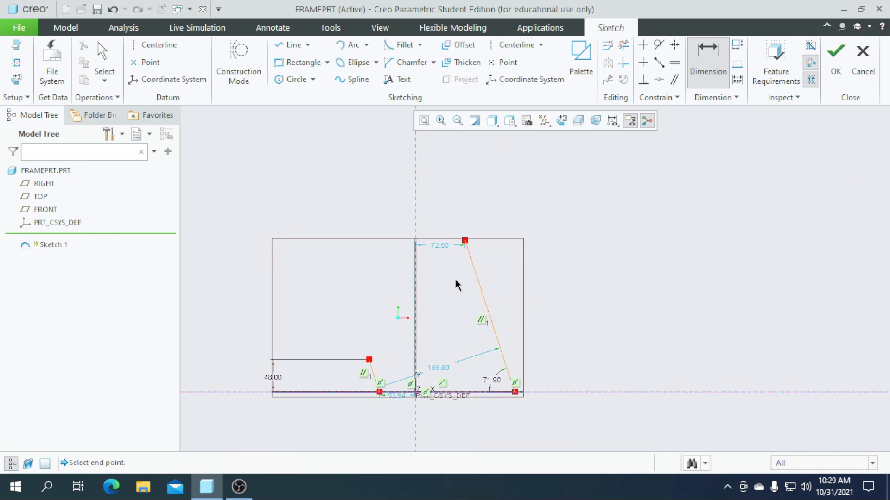
{"action": "left_click", "coordinate": [466, 242]}
{"action": "left_click", "coordinate": [515, 393]}
{"action": "middle_click", "coordinate": [449, 314]}
{"action": "type", "text": "58"}
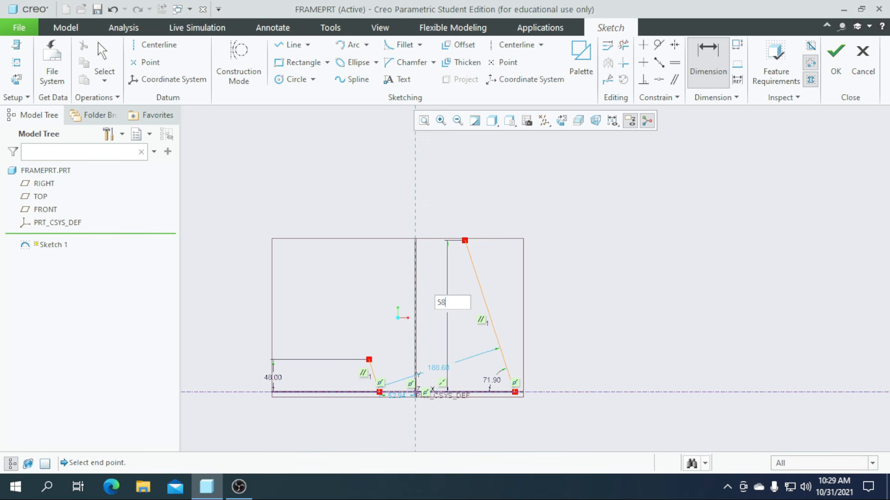
{"action": "key", "text": "Return"}
{"action": "scroll", "coordinate": [439, 394], "scroll_direction": "up", "scroll_amount": 3}
{"action": "scroll", "coordinate": [443, 412], "scroll_direction": "down", "scroll_amount": 3}
{"action": "scroll", "coordinate": [467, 397], "scroll_direction": "up", "scroll_amount": 4}
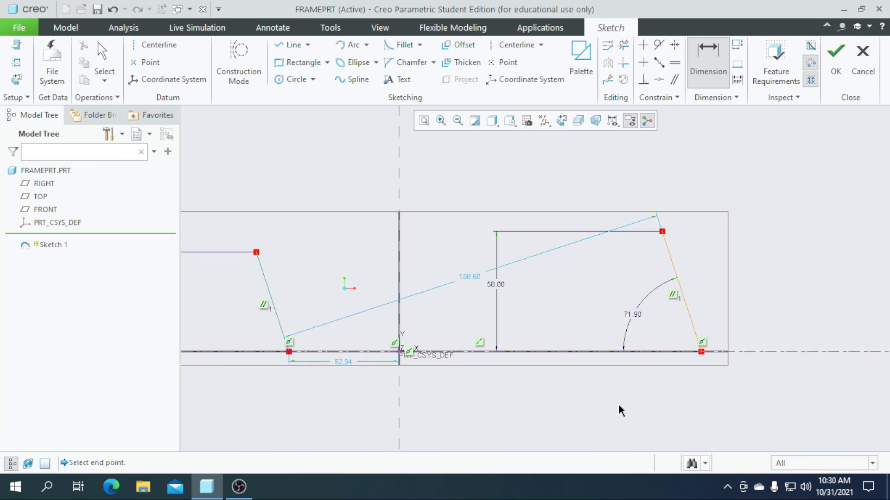
{"action": "scroll", "coordinate": [488, 355], "scroll_direction": "down", "scroll_amount": 3}
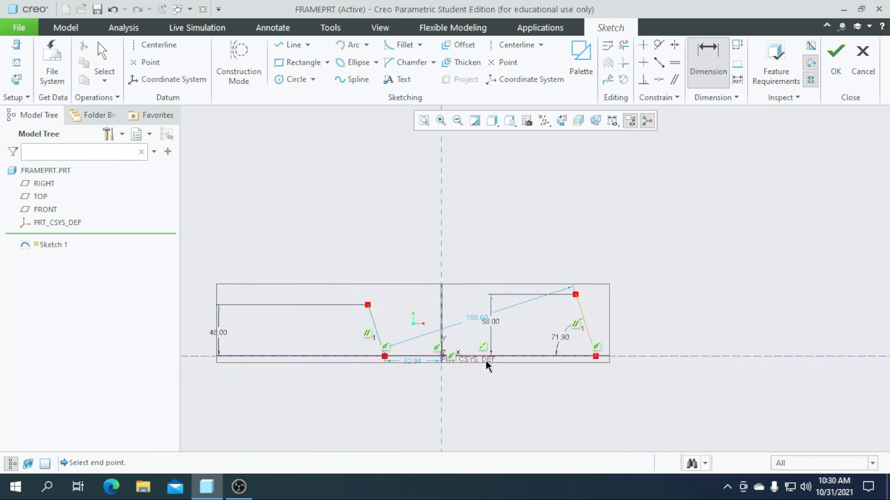
{"action": "scroll", "coordinate": [395, 397], "scroll_direction": "up", "scroll_amount": 3}
{"action": "key", "text": "Escape"}
{"action": "scroll", "coordinate": [376, 345], "scroll_direction": "up", "scroll_amount": 2}
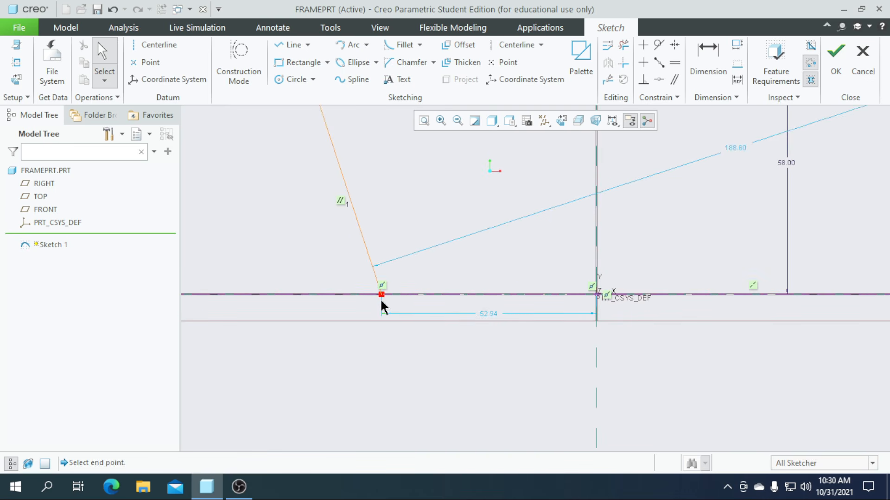
{"action": "left_click", "coordinate": [380, 291]}
{"action": "left_click", "coordinate": [408, 296]}
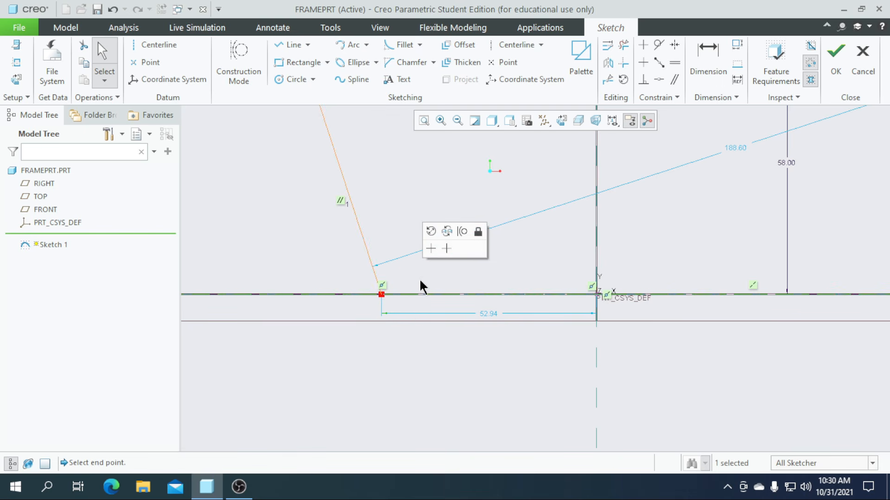
{"action": "scroll", "coordinate": [394, 354], "scroll_direction": "down", "scroll_amount": 2}
{"action": "left_click", "coordinate": [388, 378]}
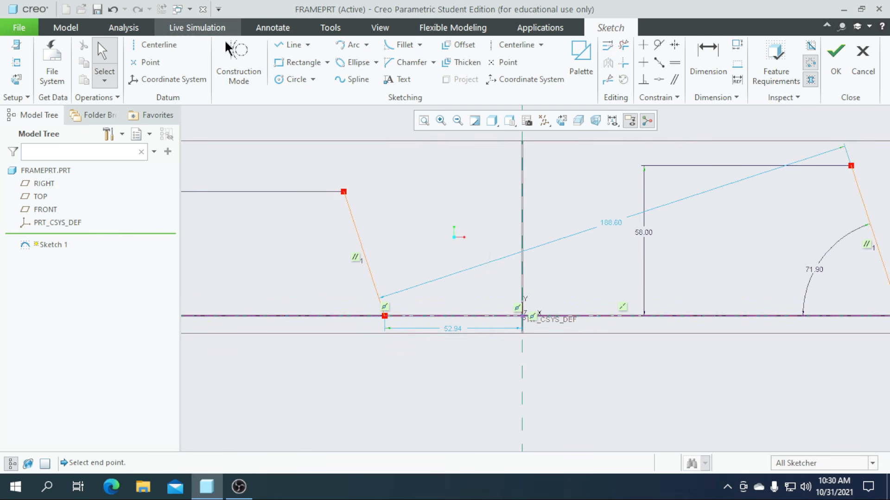
Draw a short line extending the left slanted line about 5.8 mm below the horizontal centerline
{"action": "left_click", "coordinate": [291, 44]}
{"action": "scroll", "coordinate": [373, 320], "scroll_direction": "up", "scroll_amount": 3}
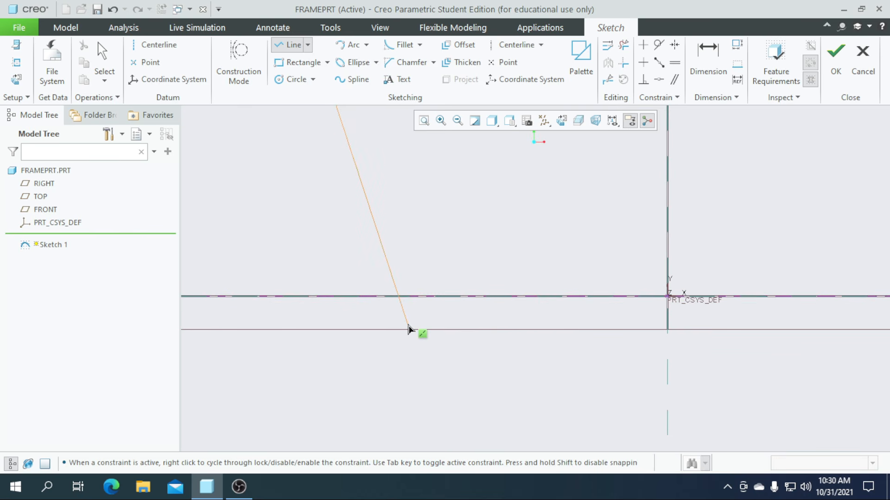
{"action": "left_click", "coordinate": [408, 326]}
{"action": "scroll", "coordinate": [363, 317], "scroll_direction": "down", "scroll_amount": 3}
{"action": "middle_click", "coordinate": [363, 317]}
{"action": "middle_click", "coordinate": [421, 314]}
{"action": "scroll", "coordinate": [392, 319], "scroll_direction": "down", "scroll_amount": 4}
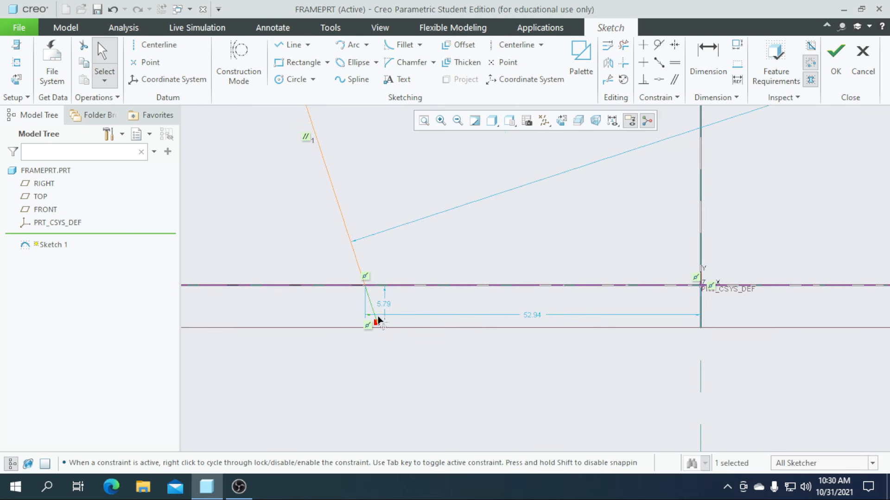
Set the short extension line's vertical depth below the centerline to 3 mm
{"action": "double_click", "coordinate": [387, 306]}
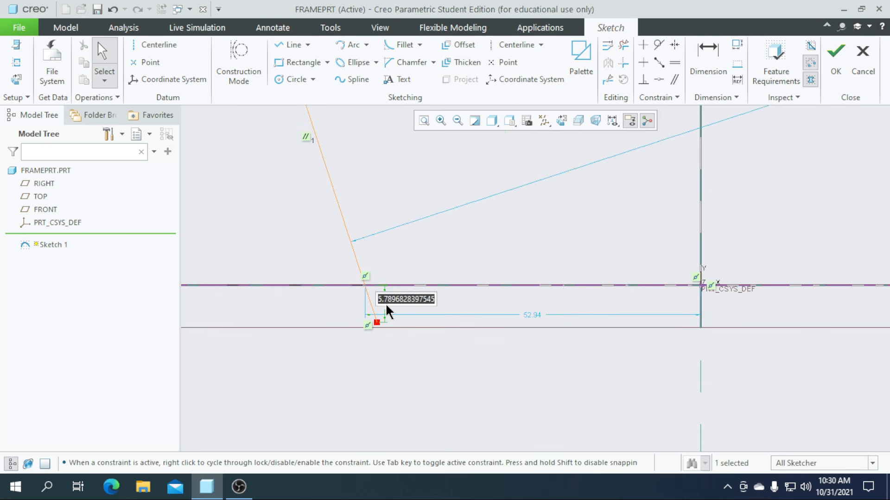
{"action": "type", "text": "3"}
{"action": "key", "text": "Return"}
{"action": "scroll", "coordinate": [386, 310], "scroll_direction": "up", "scroll_amount": 3}
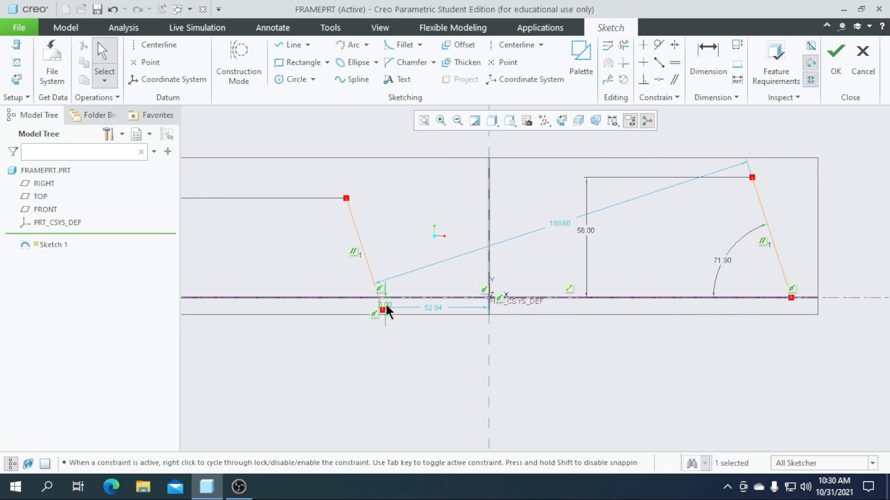
Dimension the horizontal distance between the left slanted line's point on the centerline and the right slanted line's lower endpoint as 61 mm
{"action": "scroll", "coordinate": [569, 315], "scroll_direction": "down", "scroll_amount": 3}
{"action": "left_click", "coordinate": [707, 65]}
{"action": "scroll", "coordinate": [588, 244], "scroll_direction": "up", "scroll_amount": 2}
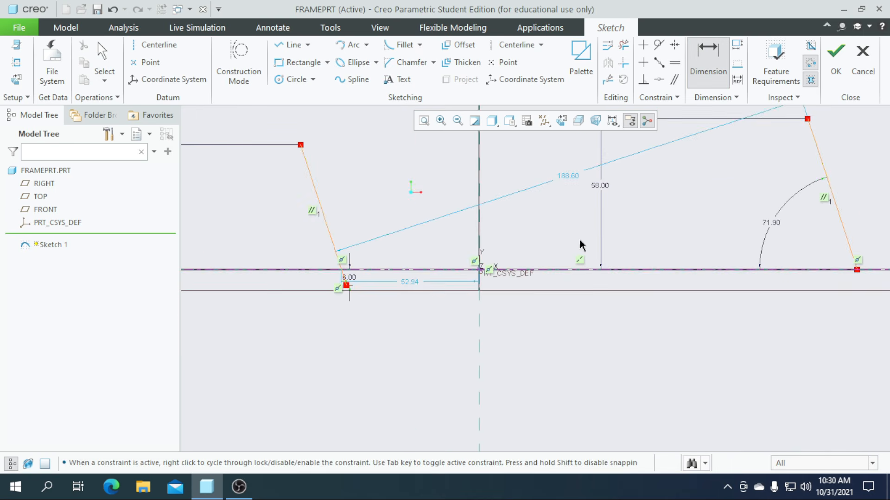
{"action": "scroll", "coordinate": [284, 254], "scroll_direction": "down", "scroll_amount": 4}
{"action": "scroll", "coordinate": [193, 276], "scroll_direction": "up", "scroll_amount": 4}
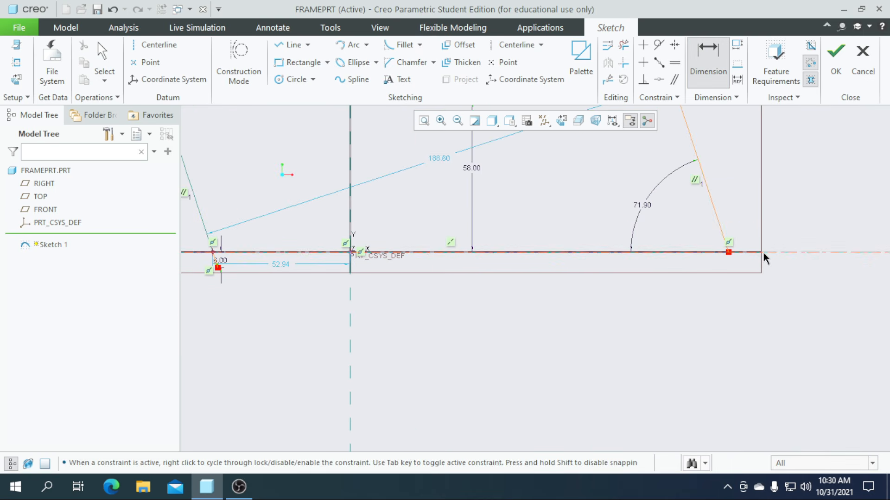
{"action": "left_click", "coordinate": [727, 254]}
{"action": "middle_click", "coordinate": [551, 284]}
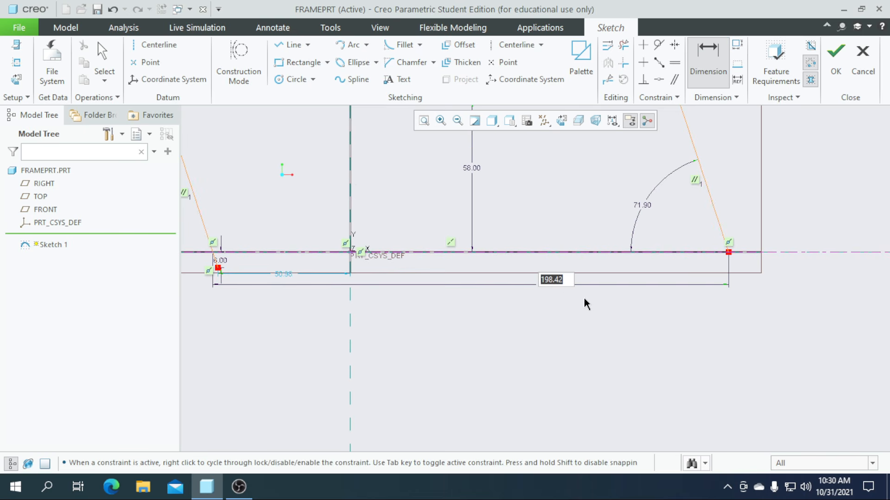
{"action": "type", "text": "61"}
{"action": "key", "text": "Return"}
Set the horizontal distance from the short extension line's lower endpoint to the vertical reference to 61/2 mm
{"action": "scroll", "coordinate": [391, 250], "scroll_direction": "down", "scroll_amount": 4}
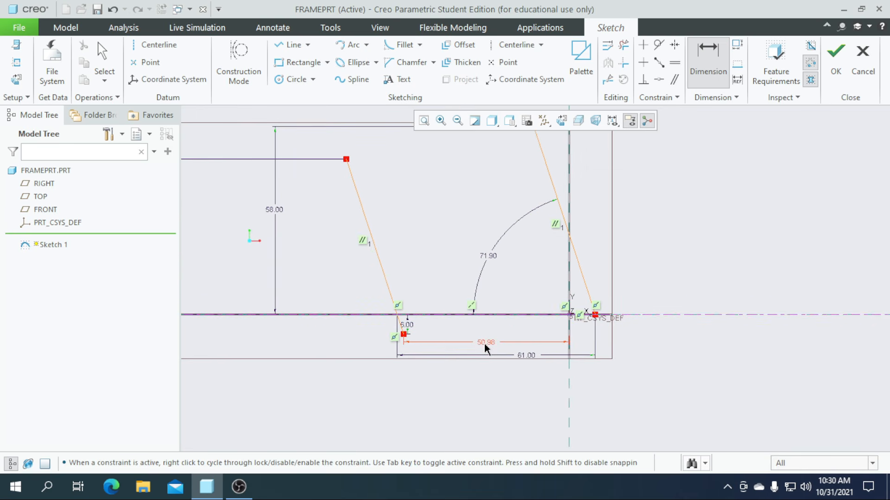
{"action": "scroll", "coordinate": [492, 360], "scroll_direction": "down", "scroll_amount": 2}
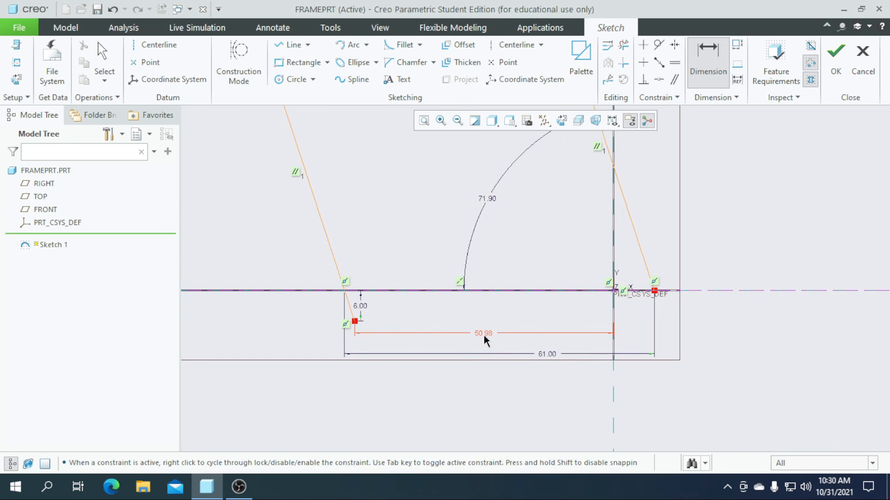
{"action": "double_click", "coordinate": [485, 339]}
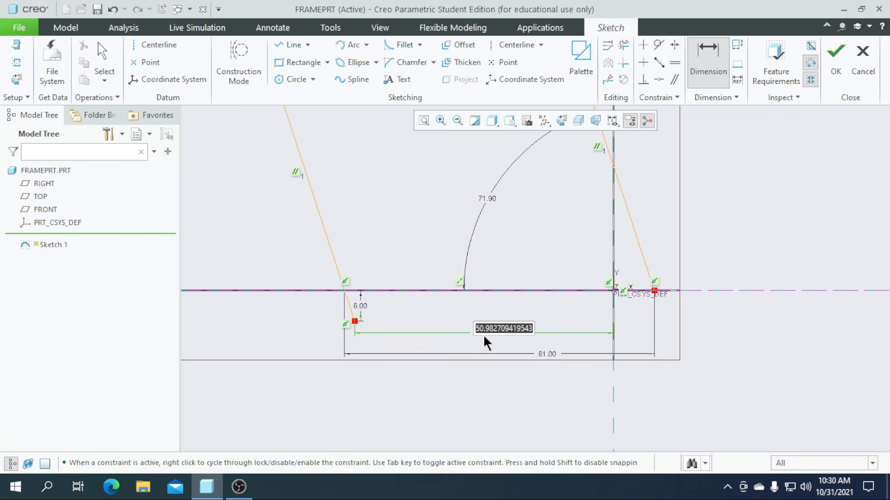
{"action": "type", "text": "61"}
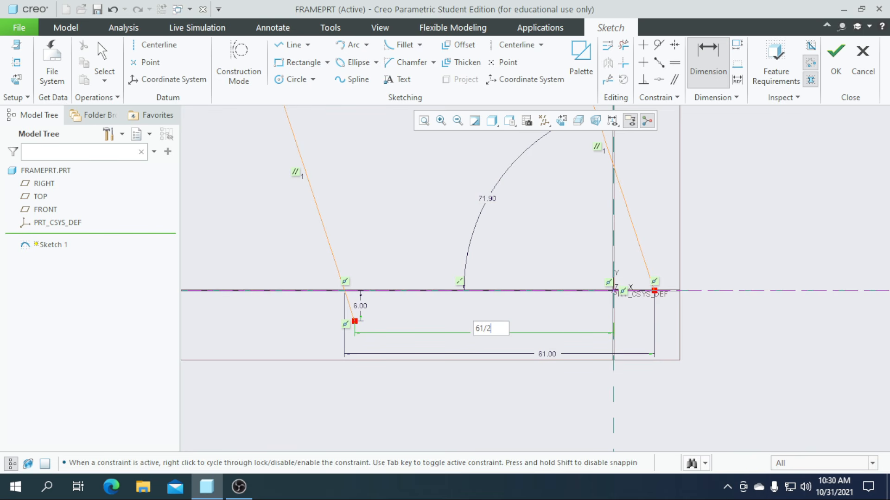
{"action": "type", "text": "/2"}
{"action": "key", "text": "Return"}
{"action": "scroll", "coordinate": [485, 337], "scroll_direction": "up", "scroll_amount": 3}
{"action": "scroll", "coordinate": [553, 295], "scroll_direction": "down", "scroll_amount": 3}
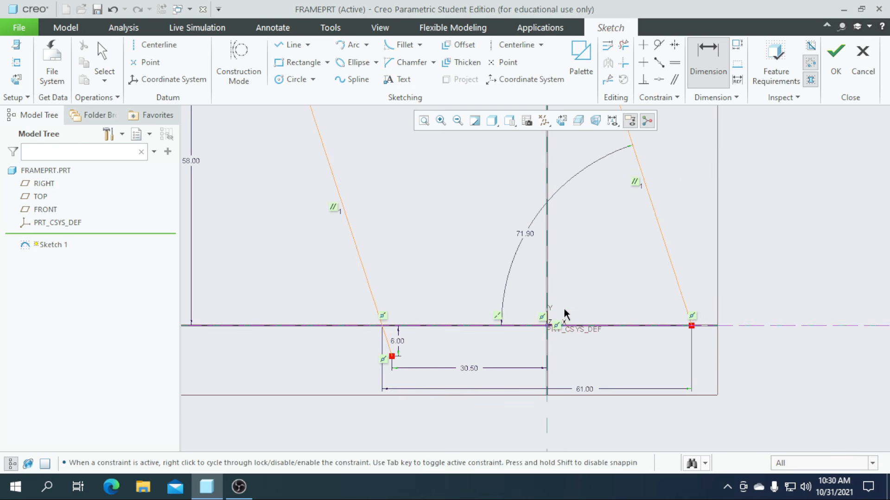
Draw a straight line connecting the upper endpoints of the left and right slanted lines
{"action": "scroll", "coordinate": [568, 374], "scroll_direction": "up", "scroll_amount": 3}
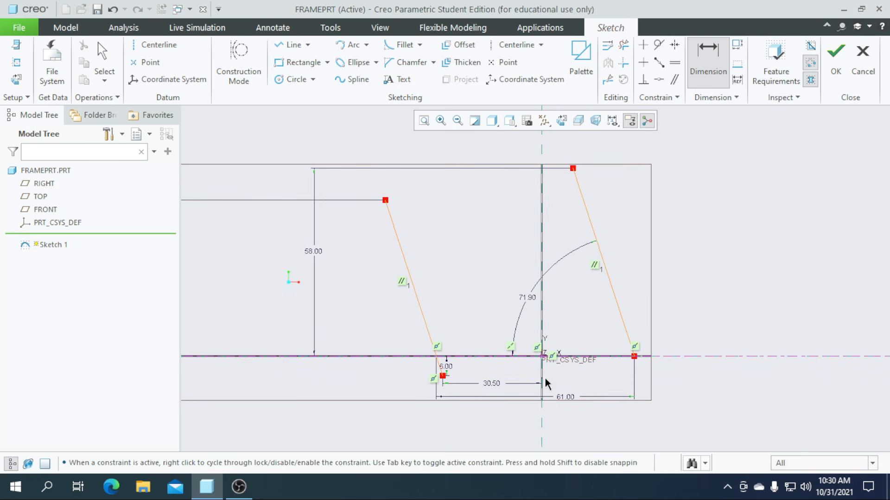
{"action": "scroll", "coordinate": [445, 383], "scroll_direction": "down", "scroll_amount": 2}
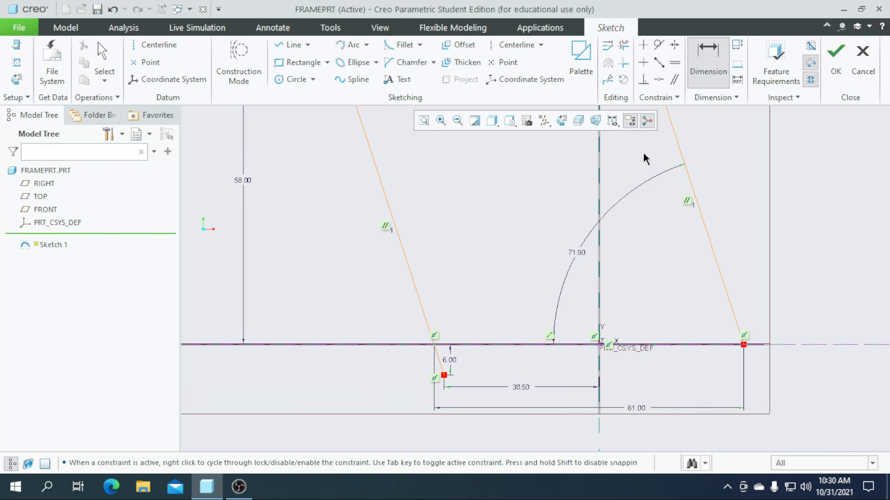
{"action": "scroll", "coordinate": [532, 285], "scroll_direction": "up", "scroll_amount": 3}
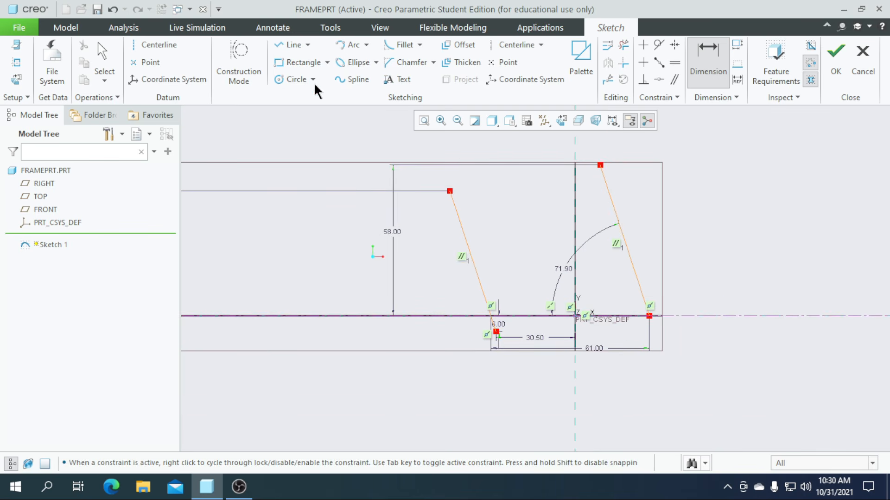
{"action": "left_click", "coordinate": [295, 50]}
{"action": "scroll", "coordinate": [472, 301], "scroll_direction": "up", "scroll_amount": 2}
{"action": "scroll", "coordinate": [481, 239], "scroll_direction": "down", "scroll_amount": 3}
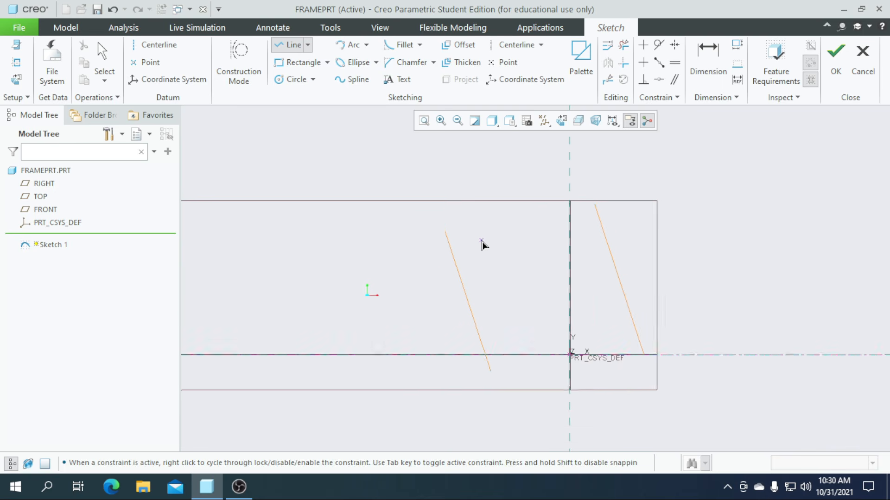
{"action": "left_click", "coordinate": [435, 227]}
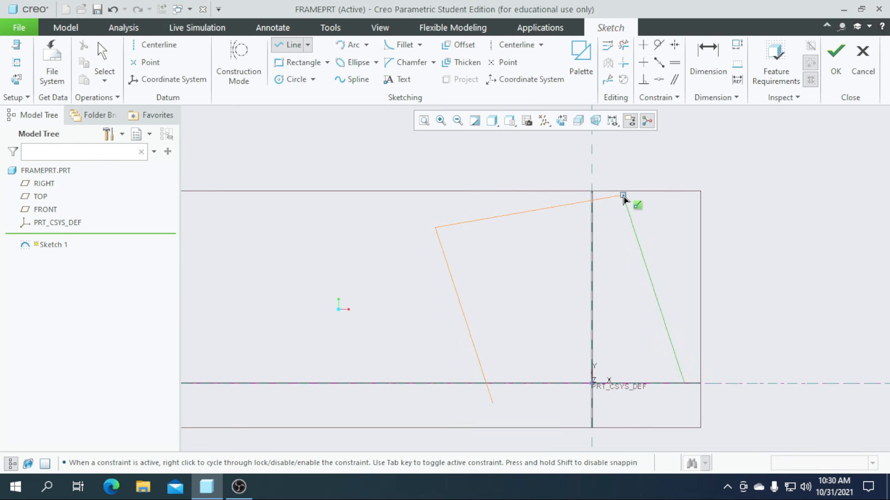
{"action": "left_click", "coordinate": [623, 195]}
{"action": "scroll", "coordinate": [520, 262], "scroll_direction": "up", "scroll_amount": 2}
{"action": "scroll", "coordinate": [522, 230], "scroll_direction": "down", "scroll_amount": 4}
{"action": "middle_click", "coordinate": [376, 131]}
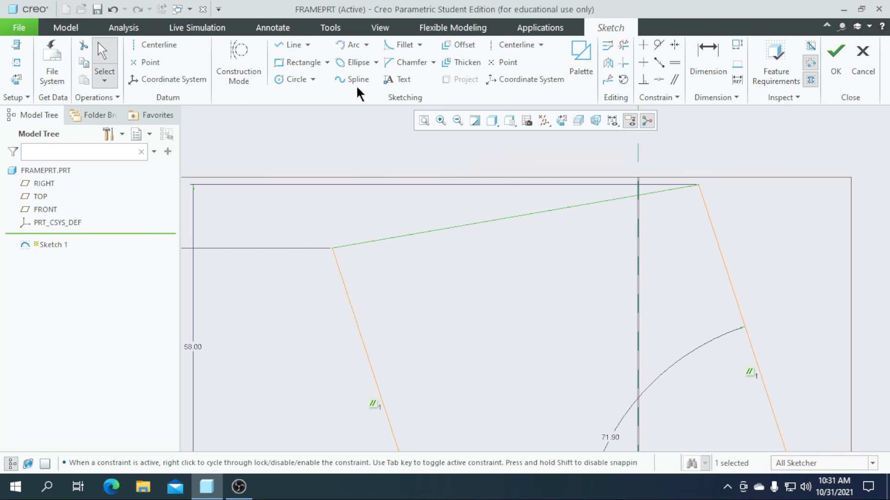
Draw a spline from the left slanted line's upper endpoint through two intermediate points and the right line's upper endpoint, ending slightly beyond it
{"action": "left_click", "coordinate": [356, 85]}
{"action": "left_click", "coordinate": [336, 249]}
{"action": "left_click", "coordinate": [455, 246]}
{"action": "left_click", "coordinate": [605, 207]}
{"action": "left_click", "coordinate": [695, 193]}
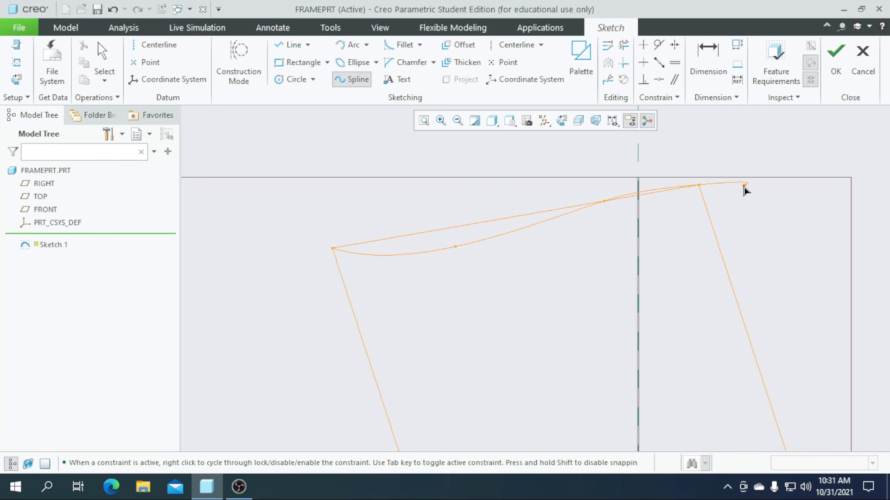
{"action": "left_click", "coordinate": [744, 186]}
Trim away the upper spline's overshoot past the right slanted line and the straight line connecting the upper endpoints
{"action": "left_click", "coordinate": [623, 46]}
{"action": "scroll", "coordinate": [728, 152], "scroll_direction": "up", "scroll_amount": 3}
{"action": "left_click", "coordinate": [717, 215]}
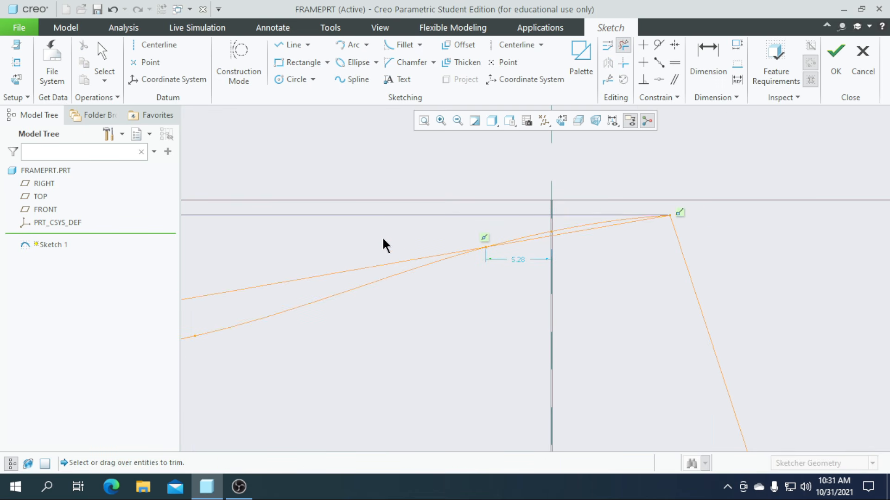
{"action": "scroll", "coordinate": [554, 219], "scroll_direction": "up", "scroll_amount": 4}
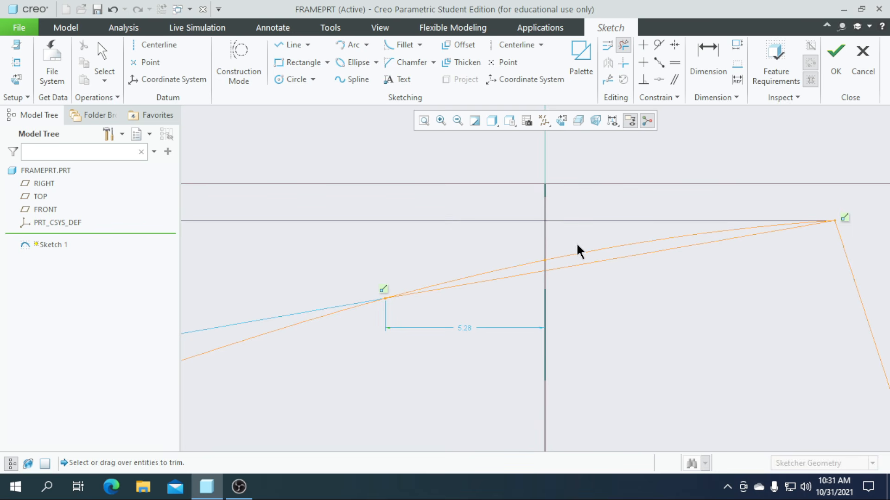
{"action": "left_click_drag", "start_coordinate": [596, 261], "coordinate": [598, 261]}
{"action": "left_click", "coordinate": [523, 276]}
{"action": "scroll", "coordinate": [639, 274], "scroll_direction": "down", "scroll_amount": 5}
{"action": "scroll", "coordinate": [529, 261], "scroll_direction": "up", "scroll_amount": 8}
{"action": "scroll", "coordinate": [504, 244], "scroll_direction": "down", "scroll_amount": 8}
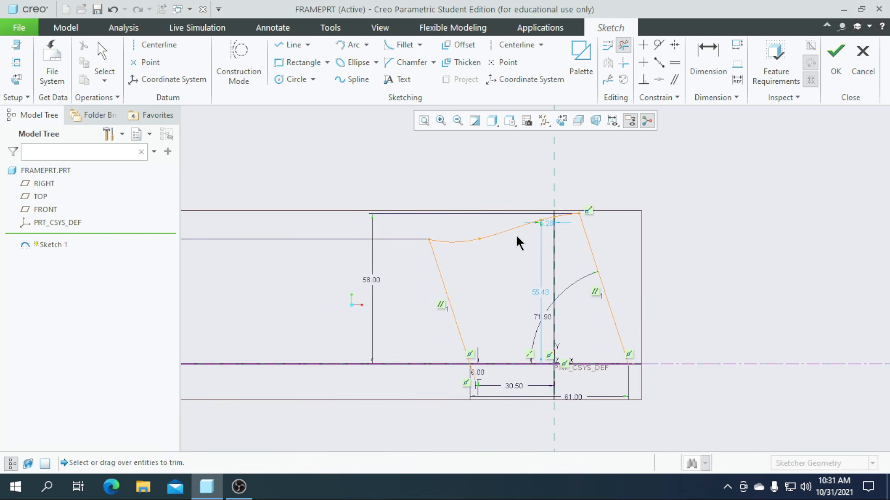
{"action": "scroll", "coordinate": [539, 296], "scroll_direction": "up", "scroll_amount": 2}
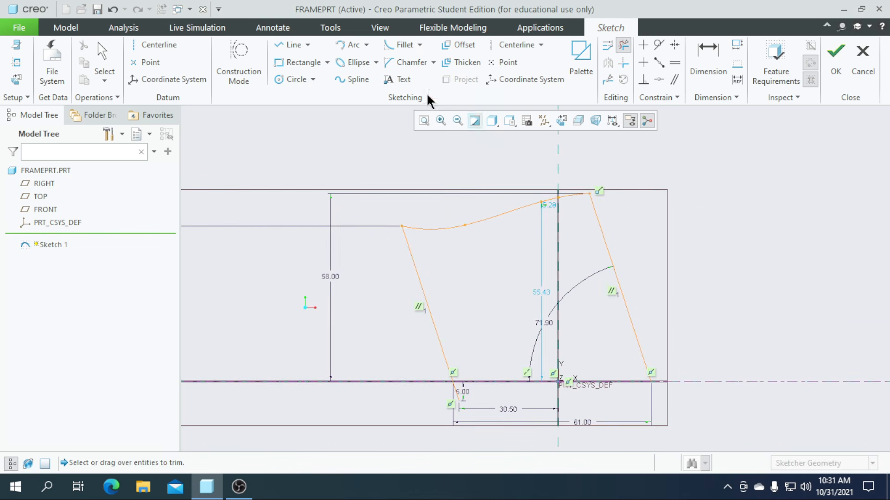
Draw an arched spline from the short extension line's lower endpoint up to and slightly past the upper part of the right slanted line
{"action": "left_click", "coordinate": [356, 79]}
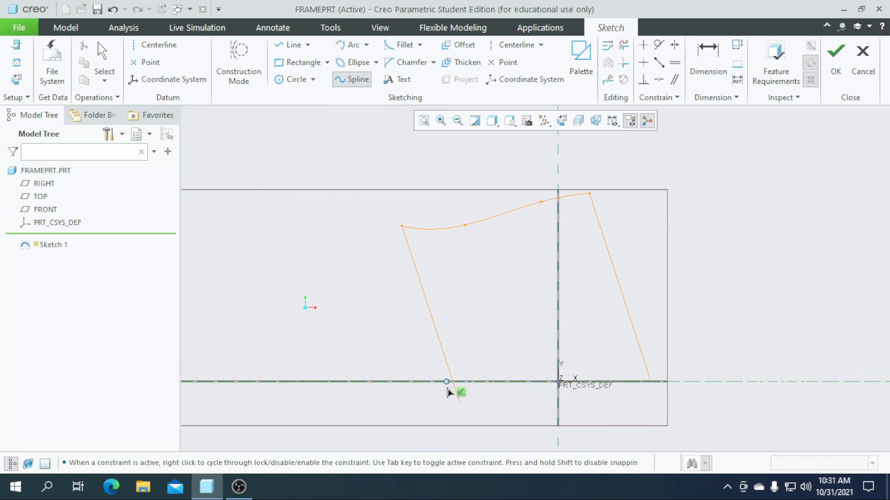
{"action": "scroll", "coordinate": [461, 400], "scroll_direction": "up", "scroll_amount": 4}
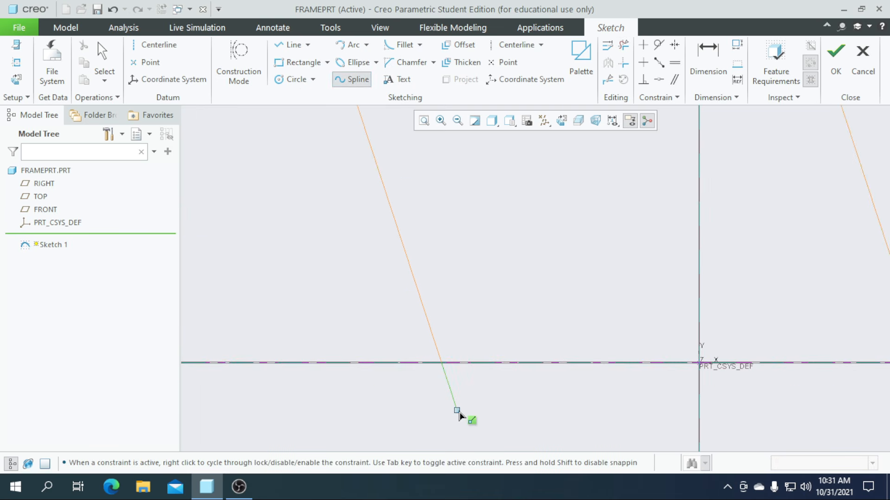
{"action": "left_click", "coordinate": [456, 410]}
{"action": "scroll", "coordinate": [423, 429], "scroll_direction": "down", "scroll_amount": 4}
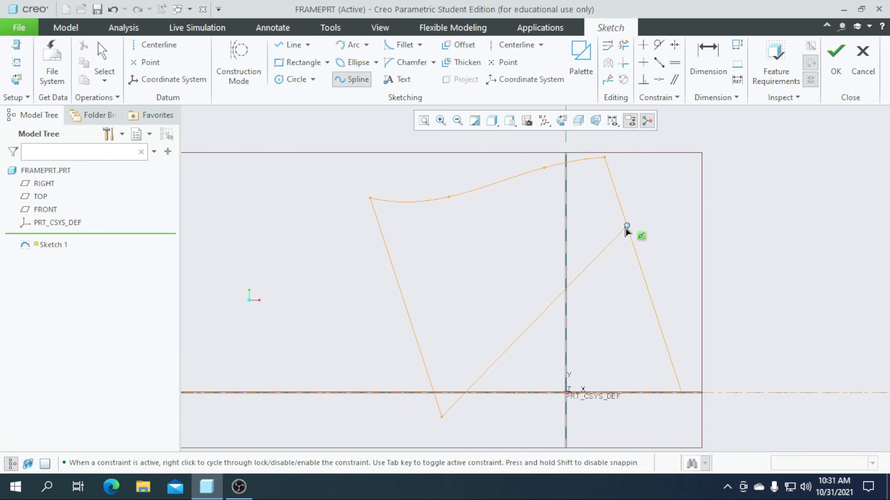
{"action": "left_click", "coordinate": [626, 244]}
Trim the arched spline's overshoot beyond the right slanted line and finish the frame layout sketch
{"action": "left_click", "coordinate": [623, 47]}
{"action": "left_click", "coordinate": [655, 236]}
{"action": "scroll", "coordinate": [566, 278], "scroll_direction": "down", "scroll_amount": 2}
{"action": "scroll", "coordinate": [529, 339], "scroll_direction": "down", "scroll_amount": 2}
{"action": "scroll", "coordinate": [510, 338], "scroll_direction": "up", "scroll_amount": 1}
{"action": "scroll", "coordinate": [491, 342], "scroll_direction": "down", "scroll_amount": 2}
{"action": "scroll", "coordinate": [472, 329], "scroll_direction": "up", "scroll_amount": 3}
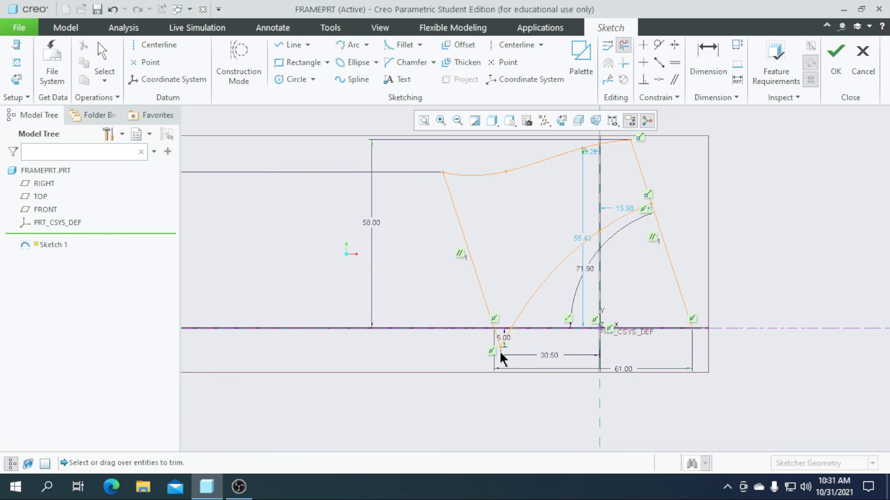
{"action": "scroll", "coordinate": [499, 350], "scroll_direction": "down", "scroll_amount": 1}
{"action": "scroll", "coordinate": [607, 176], "scroll_direction": "up", "scroll_amount": 1}
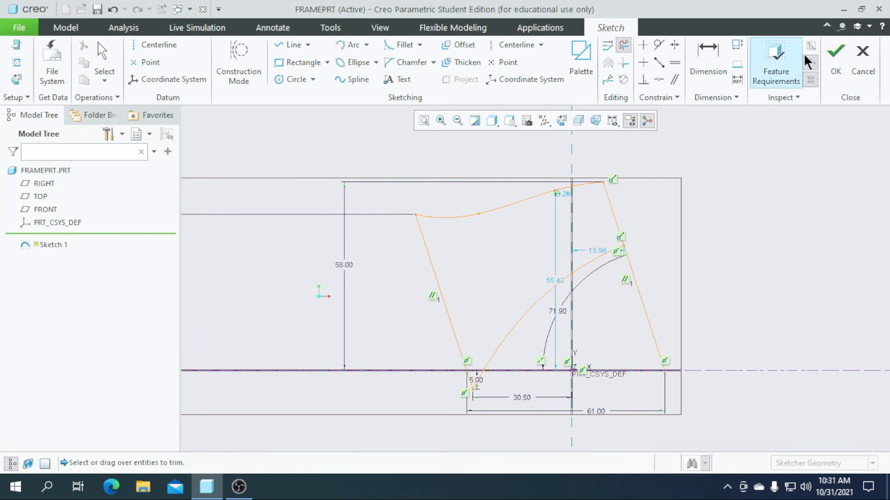
{"action": "left_click", "coordinate": [829, 71]}
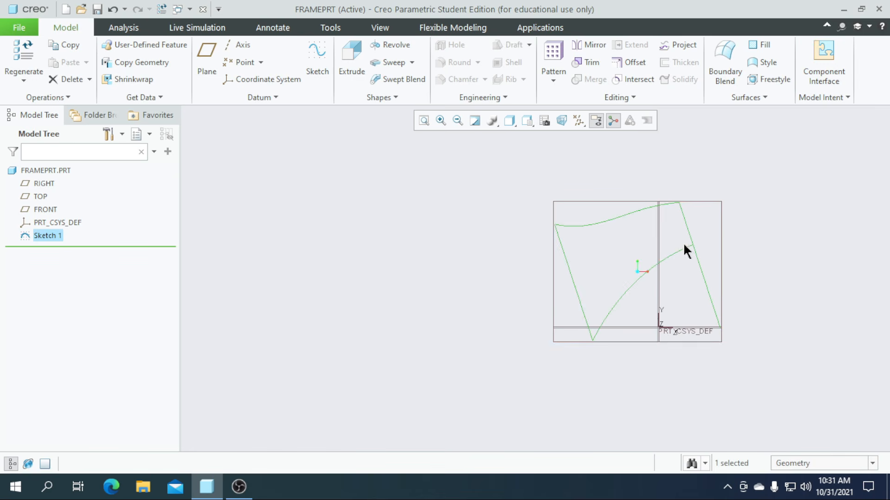
Start a solid Sweep along the frame layout sketch and open its section for sketching
{"action": "left_click", "coordinate": [395, 64]}
{"action": "left_click", "coordinate": [72, 64]}
{"action": "left_click", "coordinate": [114, 60]}
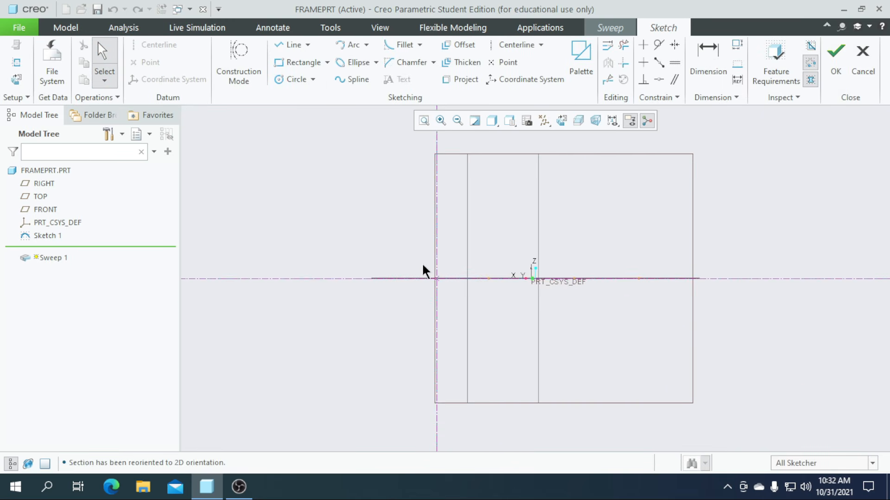
Sketch a circle of 3 mm diameter centered on the trajectory's start point and accept it as the sweep section
{"action": "left_click", "coordinate": [291, 84]}
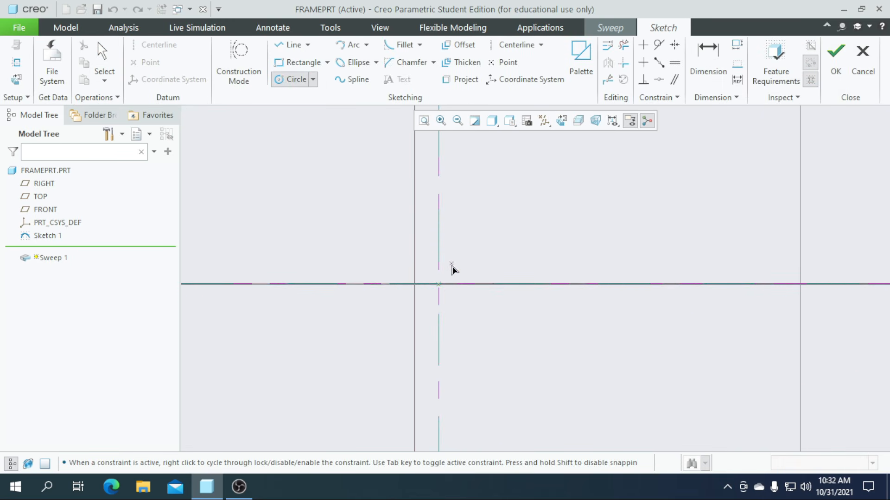
{"action": "left_click", "coordinate": [449, 295]}
{"action": "middle_click", "coordinate": [448, 298]}
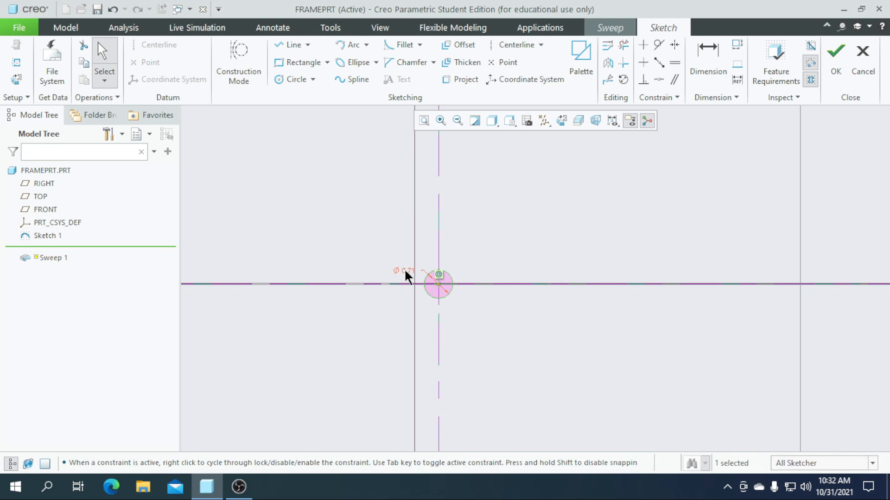
{"action": "double_click", "coordinate": [410, 270]}
{"action": "type", "text": "4"}
{"action": "key", "text": "Return"}
{"action": "scroll", "coordinate": [409, 270], "scroll_direction": "up", "scroll_amount": 5}
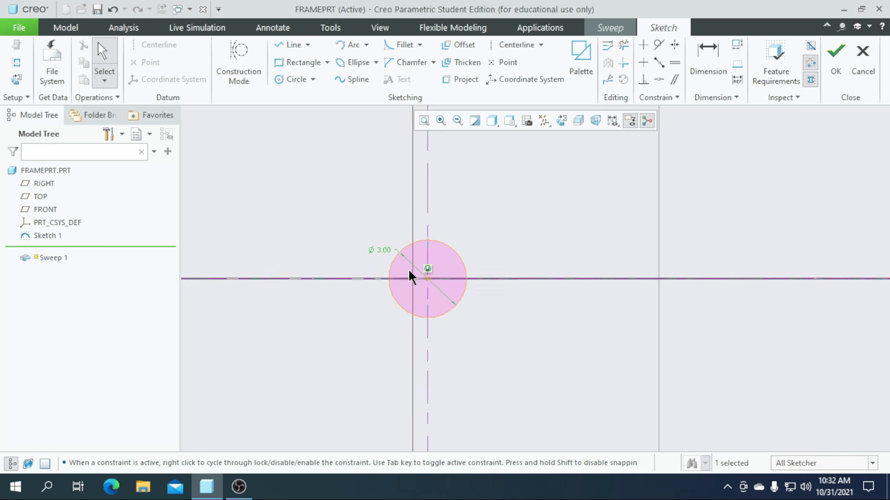
{"action": "left_click", "coordinate": [834, 69]}
{"action": "mouse_move", "coordinate": [763, 293]}
{"action": "middle_mouse_down"}
{"action": "mouse_move", "coordinate": [670, 273]}
{"action": "mouse_move", "coordinate": [648, 334]}
{"action": "mouse_move", "coordinate": [686, 347]}
{"action": "mouse_move", "coordinate": [640, 331]}
{"action": "mouse_move", "coordinate": [622, 340]}
{"action": "mouse_move", "coordinate": [636, 354]}
{"action": "mouse_move", "coordinate": [628, 324]}
{"action": "mouse_move", "coordinate": [620, 333]}
{"action": "mouse_move", "coordinate": [671, 383]}
{"action": "mouse_move", "coordinate": [651, 361]}
{"action": "middle_mouse_up"}
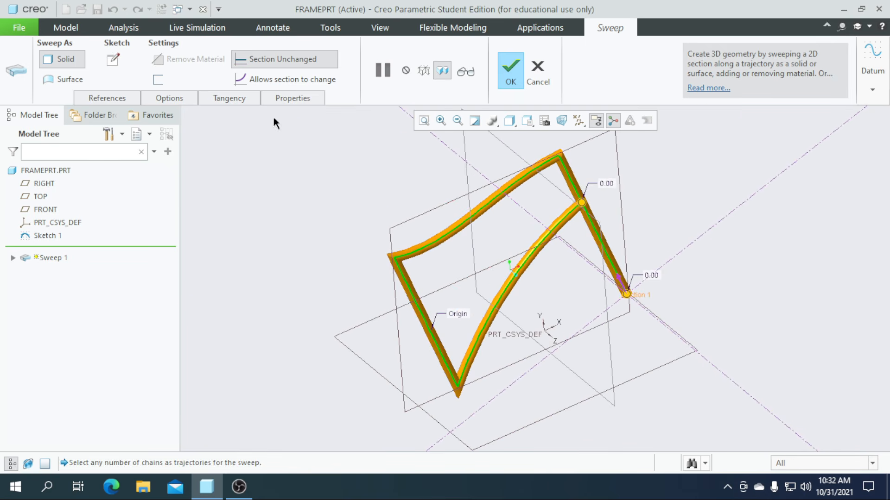
Change the sweep section's circle diameter to 4 mm and complete the sweep
{"action": "left_click", "coordinate": [111, 67]}
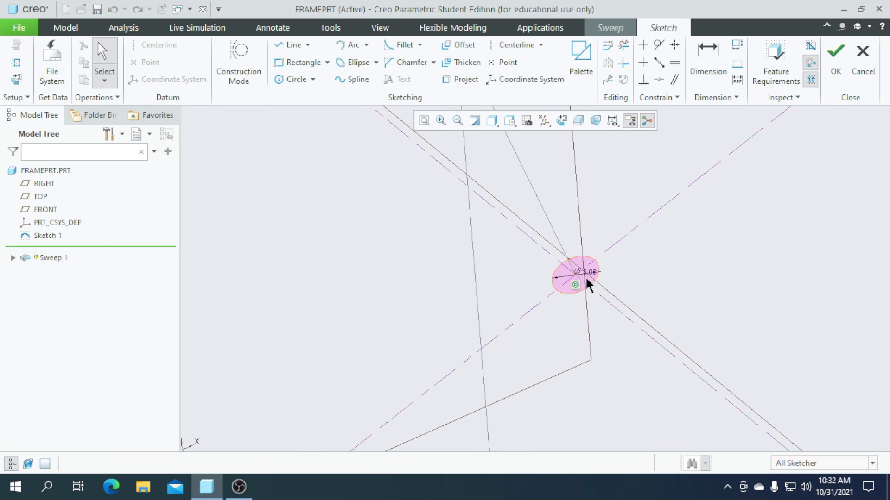
{"action": "double_click", "coordinate": [590, 274]}
{"action": "type", "text": "4"}
{"action": "key", "text": "Return"}
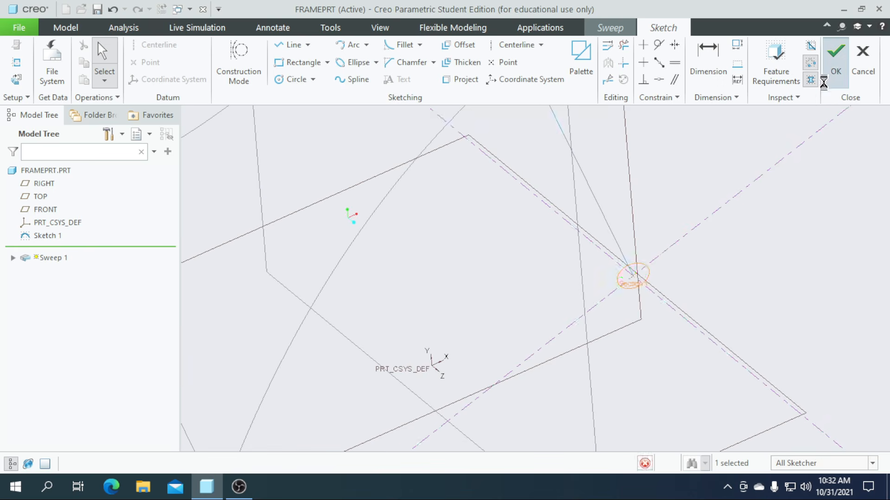
{"action": "left_click", "coordinate": [835, 59]}
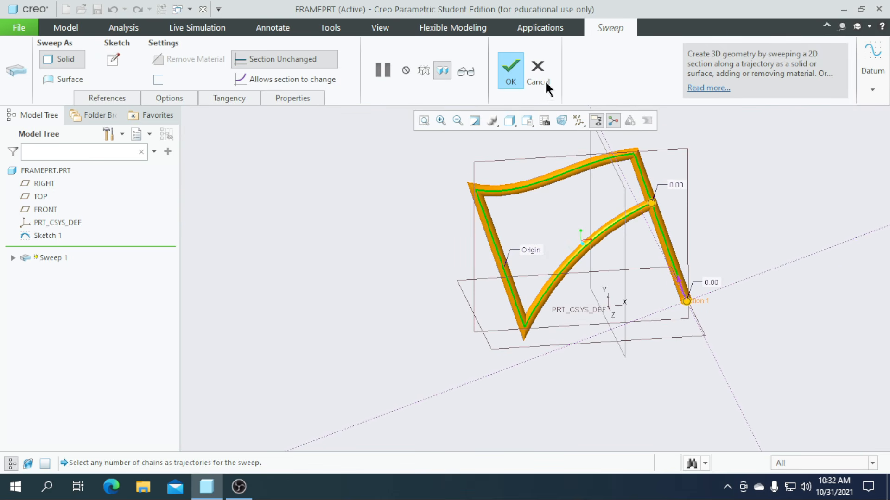
{"action": "left_click", "coordinate": [512, 77]}
{"action": "left_click", "coordinate": [414, 273]}
{"action": "middle_click_drag", "start_coordinate": [465, 306], "coordinate": [489, 365]}
{"action": "scroll", "coordinate": [727, 198], "scroll_direction": "down", "scroll_amount": 4}
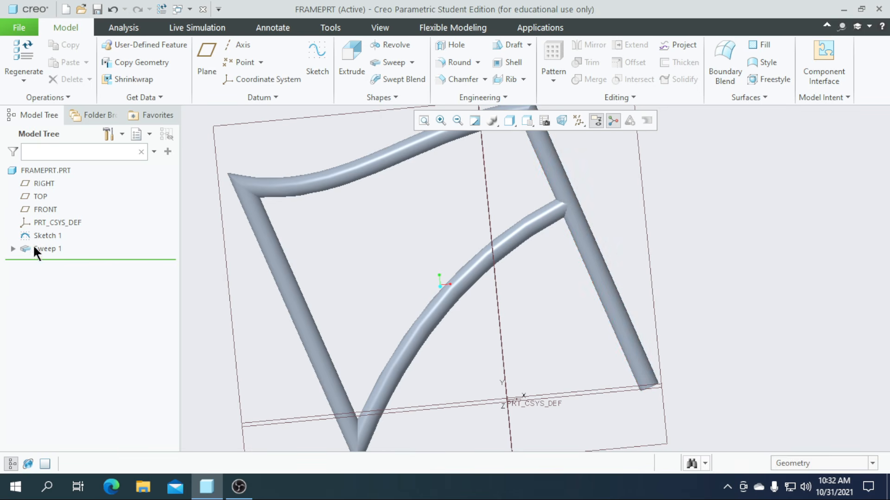
Edit the frame layout sketch, trim the right slanted line below the arched spline's end, and accept the sketch
{"action": "left_click", "coordinate": [44, 236]}
{"action": "left_click", "coordinate": [62, 163]}
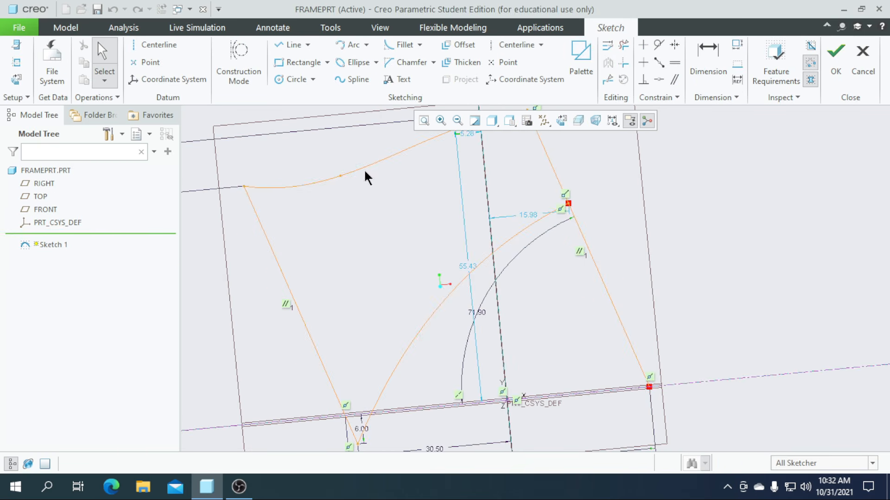
{"action": "left_click", "coordinate": [624, 45]}
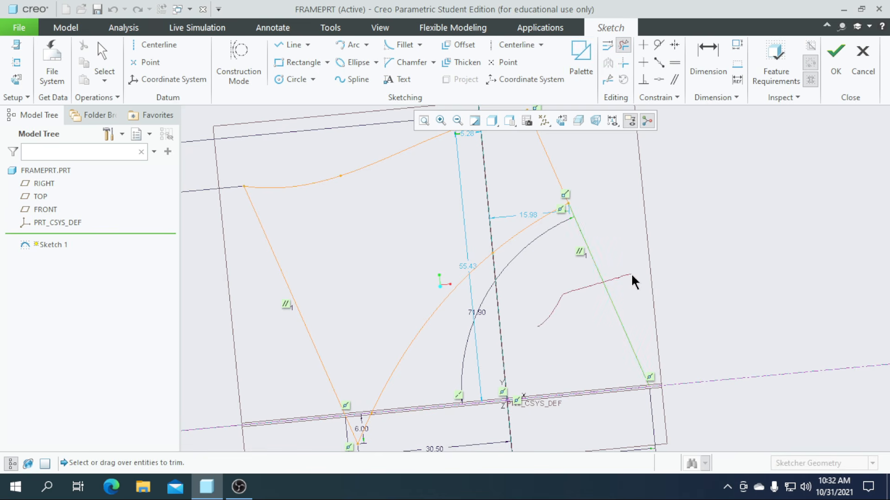
{"action": "left_click_drag", "start_coordinate": [537, 326], "coordinate": [633, 280]}
{"action": "left_click", "coordinate": [836, 57]}
{"action": "mouse_move", "coordinate": [552, 326]}
{"action": "middle_mouse_down"}
{"action": "mouse_move", "coordinate": [657, 330]}
{"action": "mouse_move", "coordinate": [593, 278]}
{"action": "mouse_move", "coordinate": [644, 319]}
{"action": "mouse_move", "coordinate": [647, 355]}
{"action": "middle_mouse_up"}
{"action": "scroll", "coordinate": [646, 358], "scroll_direction": "up", "scroll_amount": 2}
{"action": "scroll", "coordinate": [505, 375], "scroll_direction": "down", "scroll_amount": 2}
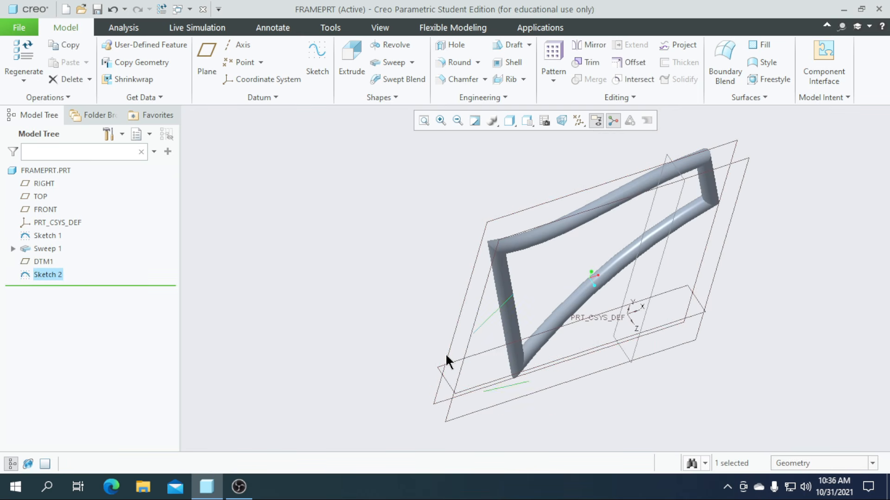
Undo the creation of Sketch 2 and start a new sketch on the FRONT plane, oriented parallel to the screen
{"action": "key", "text": "ctrl+z"}
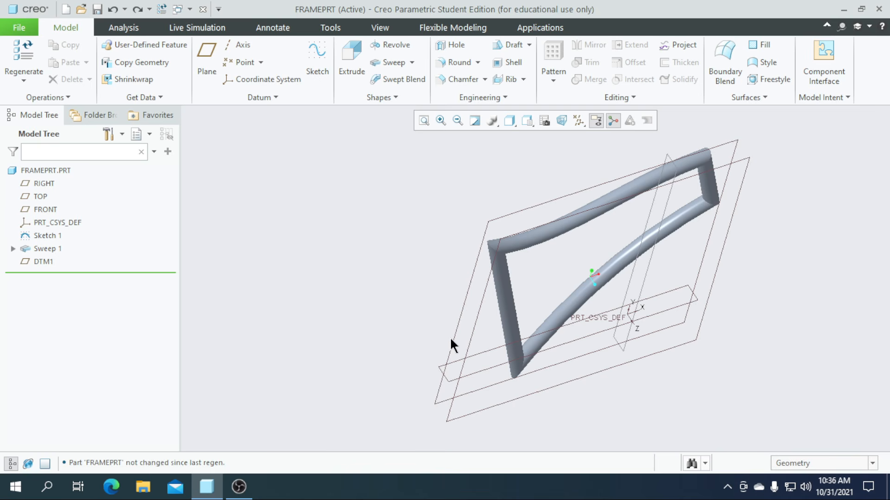
{"action": "left_click", "coordinate": [455, 345]}
{"action": "left_click", "coordinate": [316, 65]}
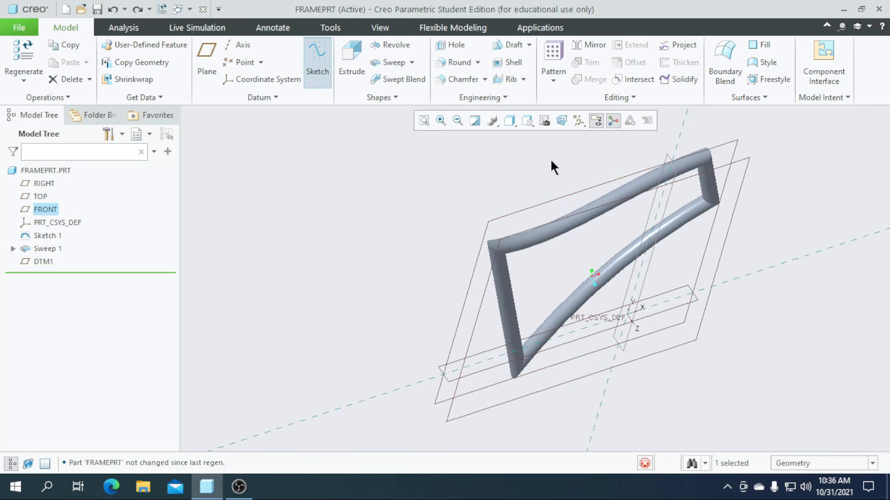
{"action": "left_click", "coordinate": [561, 121]}
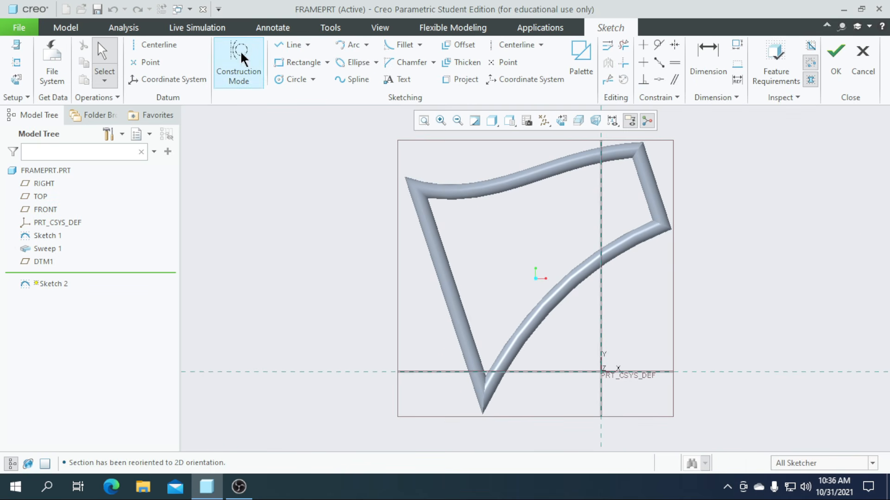
Sketch two connected lines about 57° apart, from the frame's lower corner to the horizontal reference and up to the left slanted tube's axis
{"action": "left_click", "coordinate": [287, 46]}
{"action": "left_click", "coordinate": [483, 395]}
{"action": "left_click", "coordinate": [310, 372]}
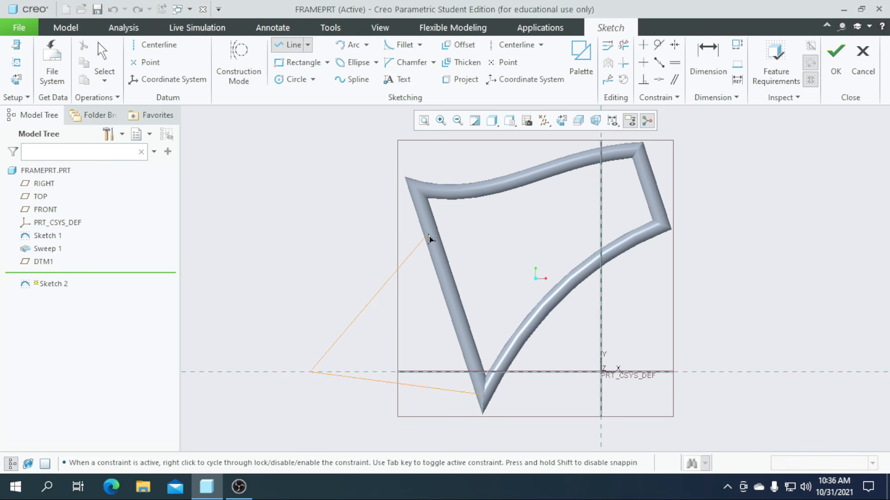
{"action": "left_click", "coordinate": [431, 233]}
{"action": "scroll", "coordinate": [416, 322], "scroll_direction": "up", "scroll_amount": 3}
{"action": "middle_click", "coordinate": [414, 324]}
{"action": "middle_click", "coordinate": [415, 324]}
Dimension the horizontal distance between the two lines' shared vertex and the frame's lower corner as 41.3
{"action": "scroll", "coordinate": [412, 329], "scroll_direction": "down", "scroll_amount": 4}
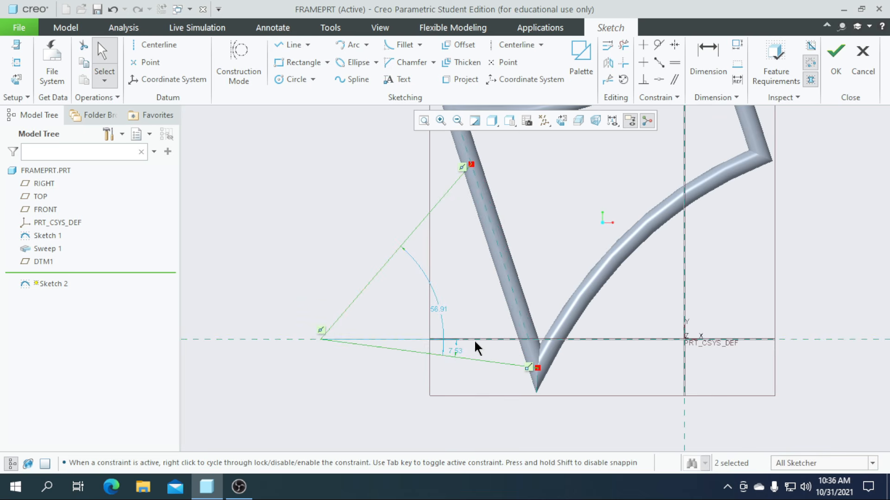
{"action": "scroll", "coordinate": [519, 373], "scroll_direction": "down", "scroll_amount": 1}
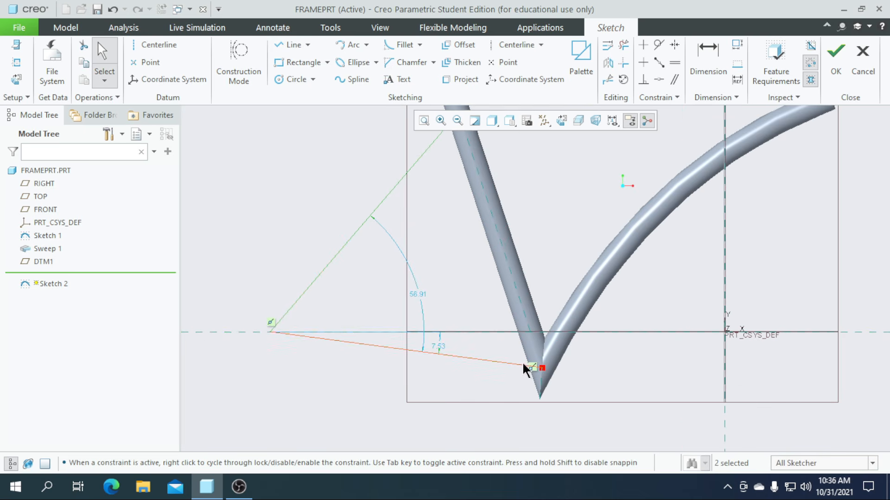
{"action": "left_click", "coordinate": [707, 60]}
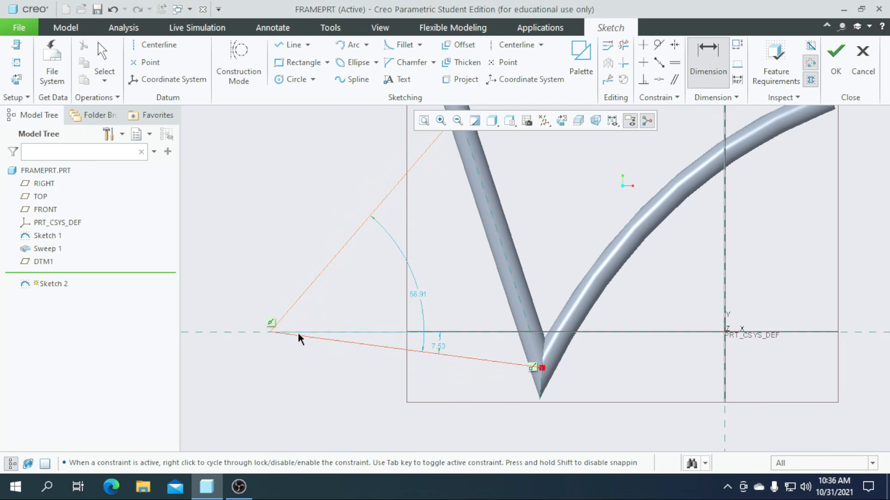
{"action": "middle_click", "coordinate": [351, 379]}
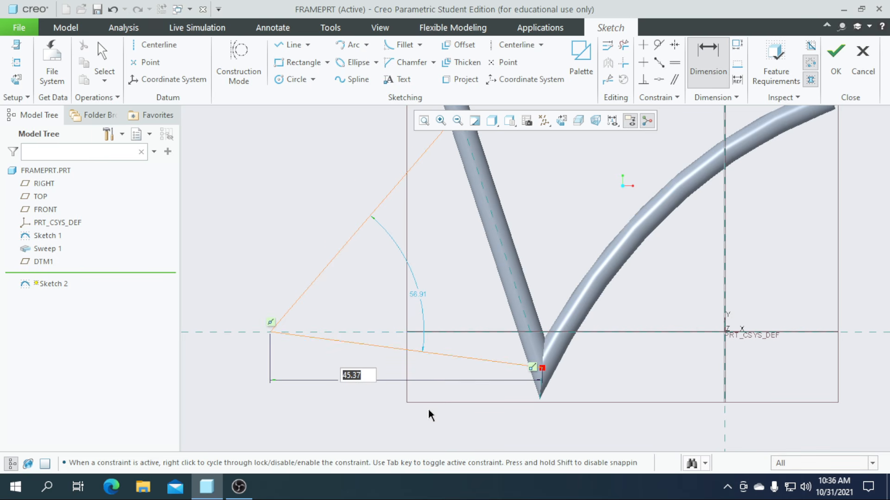
{"action": "type", "text": "41.3"}
{"action": "key", "text": "Return"}
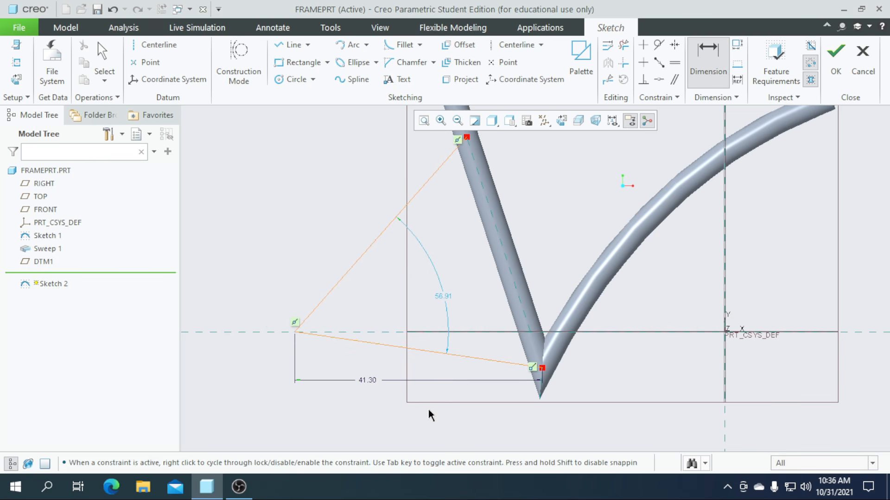
Sketch a line parallel to the left slanted tube, crossing both connected lines
{"action": "scroll", "coordinate": [429, 406], "scroll_direction": "up", "scroll_amount": 3}
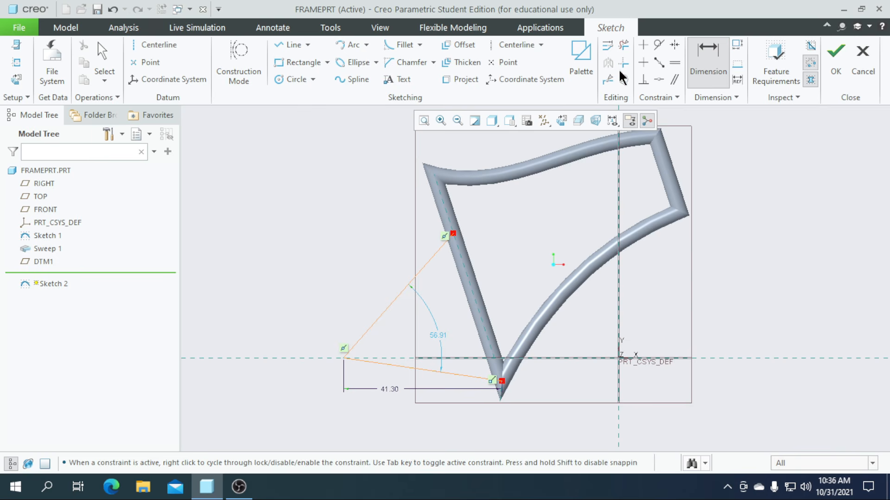
{"action": "left_click", "coordinate": [290, 44]}
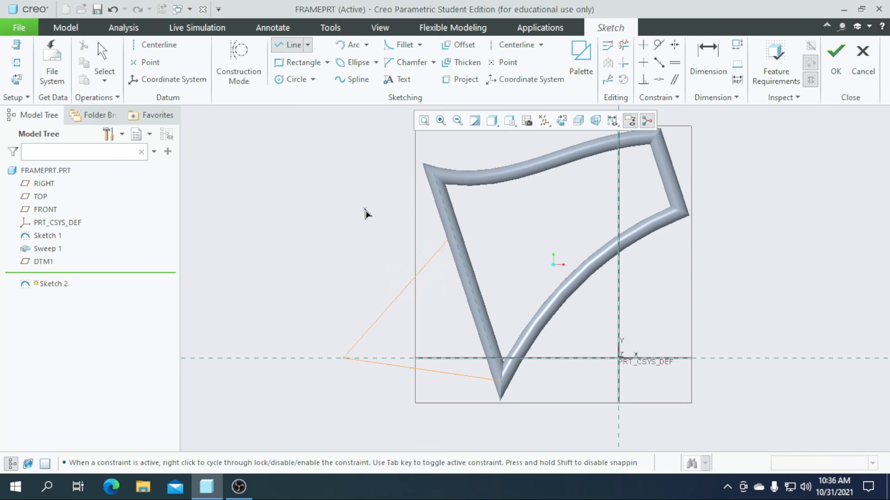
{"action": "left_click", "coordinate": [407, 254]}
{"action": "left_click", "coordinate": [456, 406]}
{"action": "middle_click", "coordinate": [457, 406]}
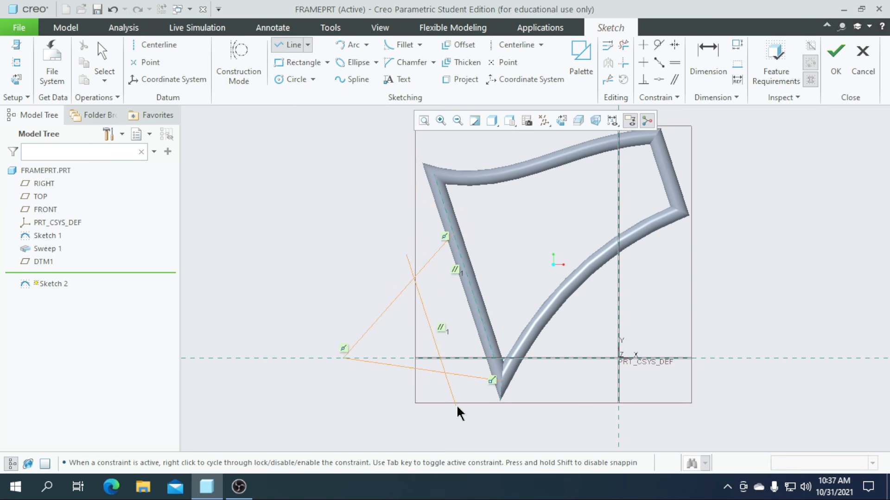
Trim away the crossing line and the outer parts of both lines, leaving two stubs at the tube, and finish the sketch
{"action": "left_click", "coordinate": [622, 46]}
{"action": "scroll", "coordinate": [418, 347], "scroll_direction": "down", "scroll_amount": 2}
{"action": "left_click", "coordinate": [435, 362]}
{"action": "left_click", "coordinate": [432, 216]}
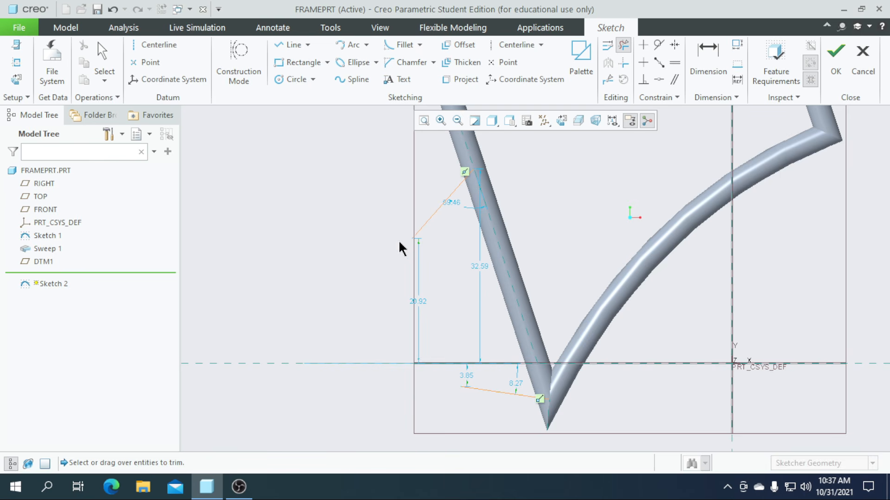
{"action": "scroll", "coordinate": [431, 301], "scroll_direction": "up", "scroll_amount": 1}
{"action": "left_click", "coordinate": [838, 78]}
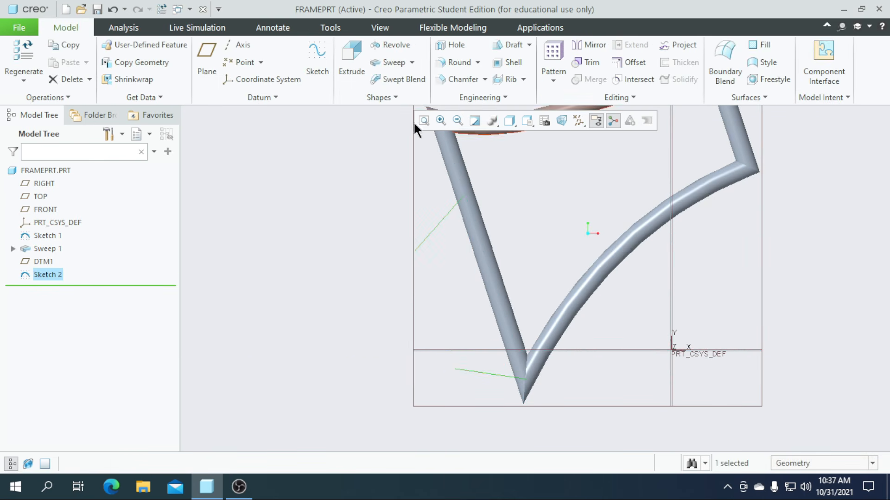
Start a solid Sweep along the upper stub line and open its section for sketching
{"action": "left_click", "coordinate": [394, 64]}
{"action": "left_click", "coordinate": [440, 229]}
{"action": "left_click", "coordinate": [113, 59]}
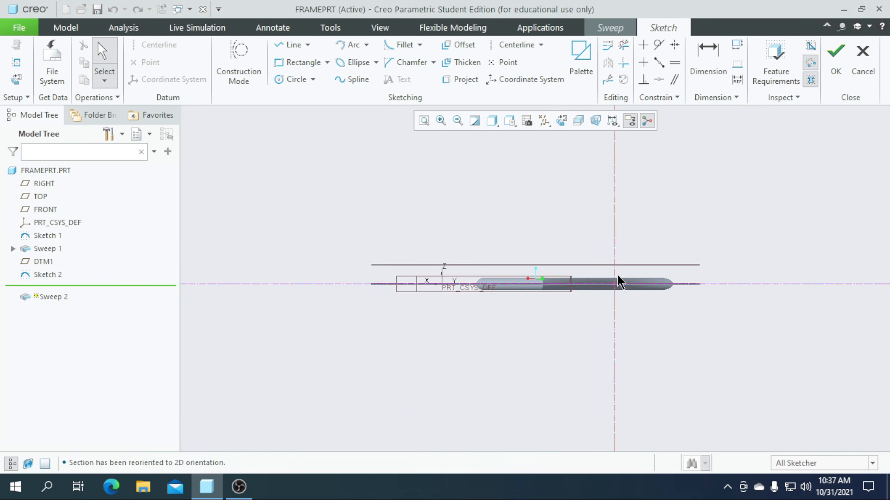
Sketch a circle centered on the trajectory's start point, adjust its diameter, and complete the upper stub's sweep
{"action": "key", "text": "c"}
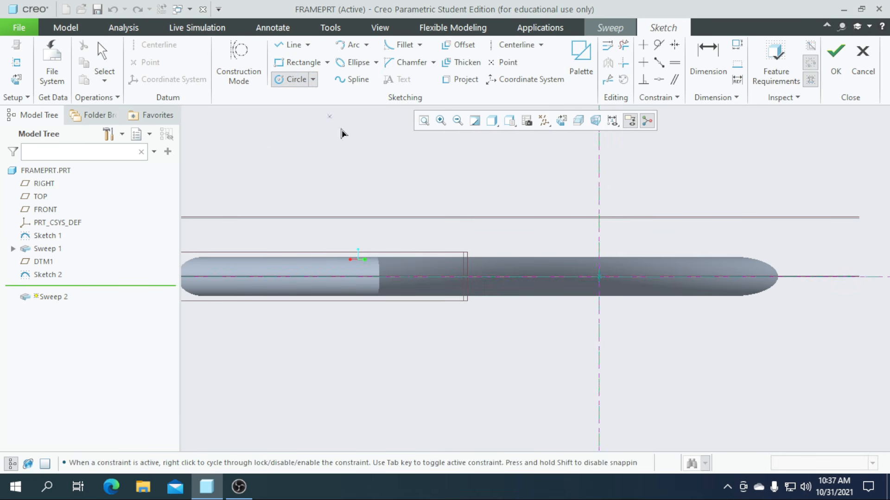
{"action": "left_click", "coordinate": [606, 290]}
{"action": "middle_click", "coordinate": [606, 290]}
{"action": "double_click", "coordinate": [569, 262]}
{"action": "type", "text": "3.1798076549893"}
{"action": "key", "text": "Return"}
{"action": "left_click", "coordinate": [830, 79]}
{"action": "mouse_move", "coordinate": [715, 280]}
{"action": "middle_mouse_down"}
{"action": "mouse_move", "coordinate": [681, 302]}
{"action": "mouse_move", "coordinate": [708, 208]}
{"action": "mouse_move", "coordinate": [785, 167]}
{"action": "mouse_move", "coordinate": [799, 172]}
{"action": "mouse_move", "coordinate": [783, 176]}
{"action": "middle_mouse_up"}
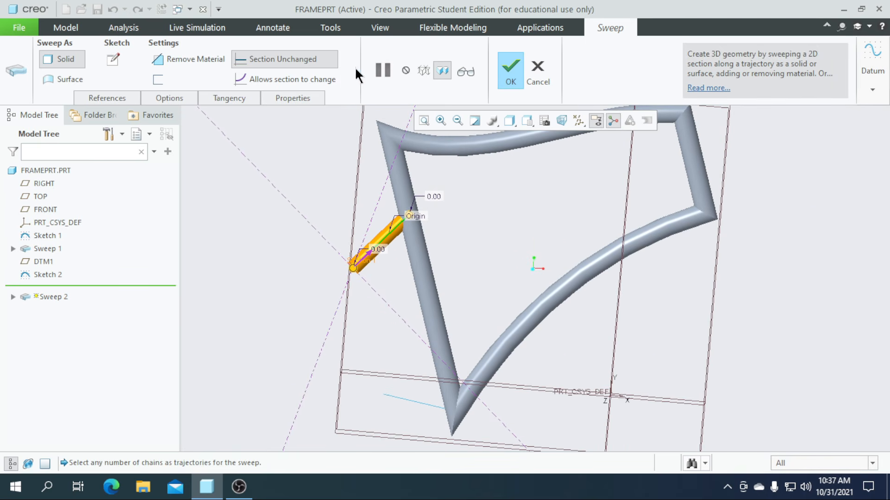
{"action": "left_click", "coordinate": [510, 72]}
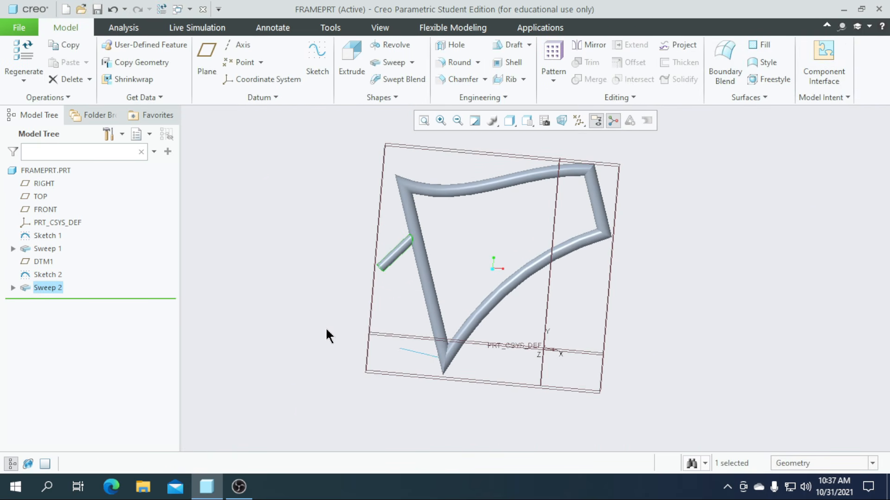
Start a solid Sweep along the lower stub line and open its section for sketching
{"action": "left_click", "coordinate": [388, 63]}
{"action": "scroll", "coordinate": [406, 350], "scroll_direction": "down", "scroll_amount": 3}
{"action": "left_click", "coordinate": [415, 355]}
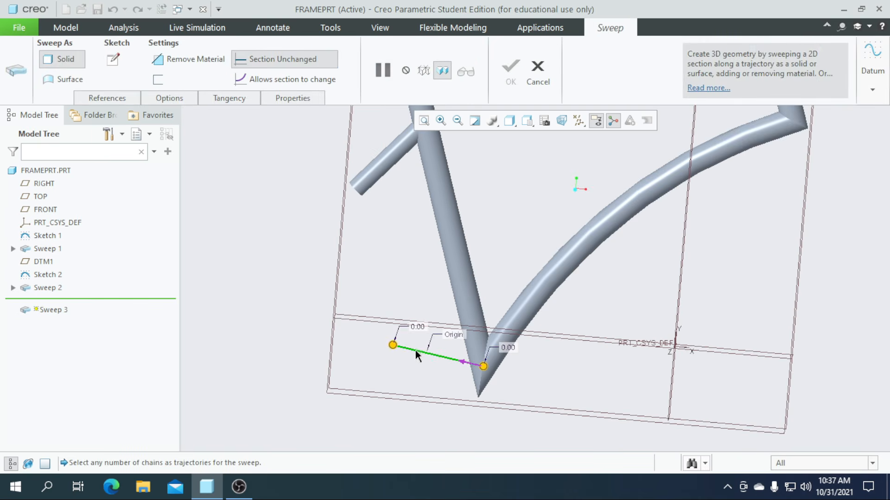
{"action": "left_click", "coordinate": [116, 62]}
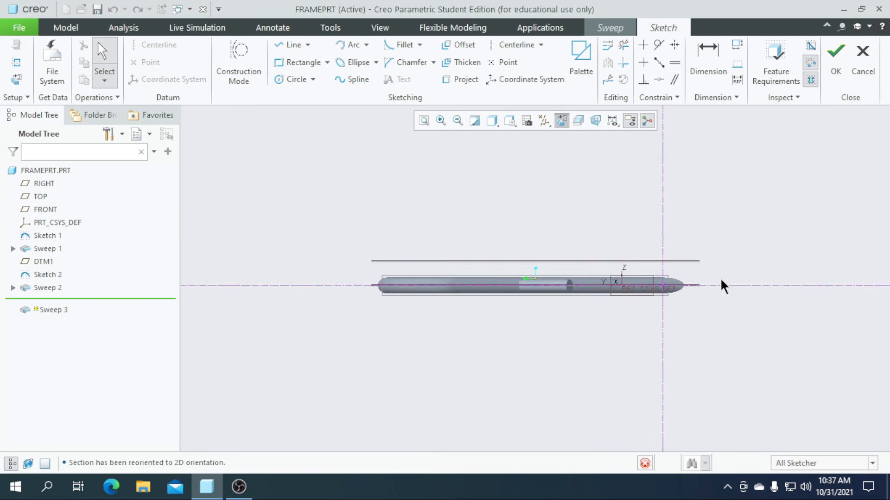
Sketch a circle of 3 mm diameter centered on the trajectory's start point and complete the lower stub's sweep
{"action": "left_click", "coordinate": [308, 80]}
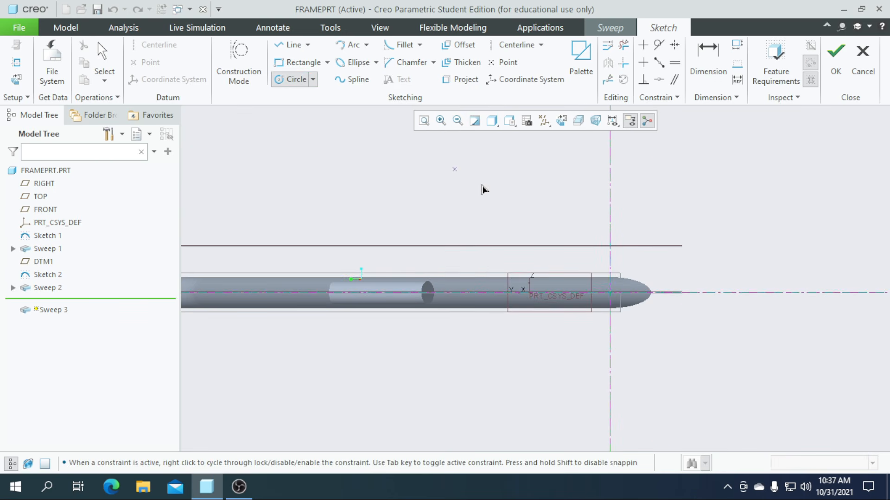
{"action": "left_click", "coordinate": [615, 304]}
{"action": "middle_click", "coordinate": [579, 284]}
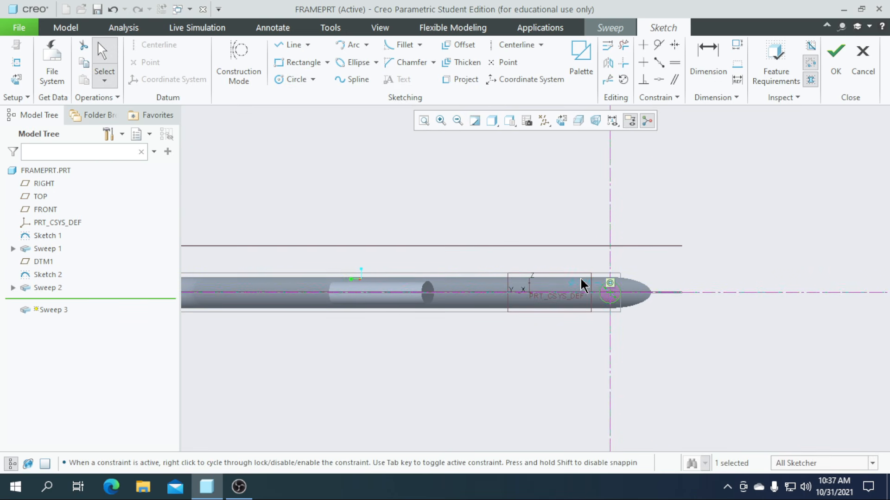
{"action": "double_click", "coordinate": [587, 281]}
{"action": "type", "text": "3"}
{"action": "left_click", "coordinate": [836, 66]}
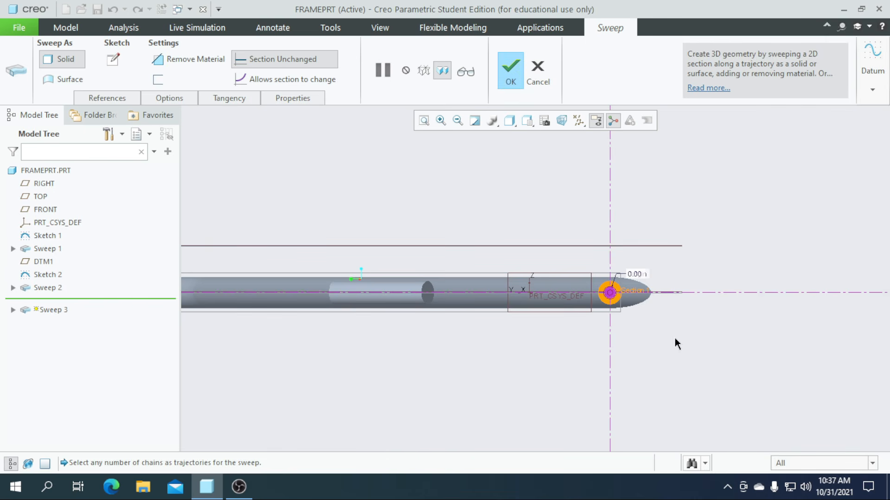
{"action": "scroll", "coordinate": [675, 343], "scroll_direction": "up", "scroll_amount": 4}
{"action": "middle_click_drag", "start_coordinate": [671, 369], "coordinate": [617, 431]}
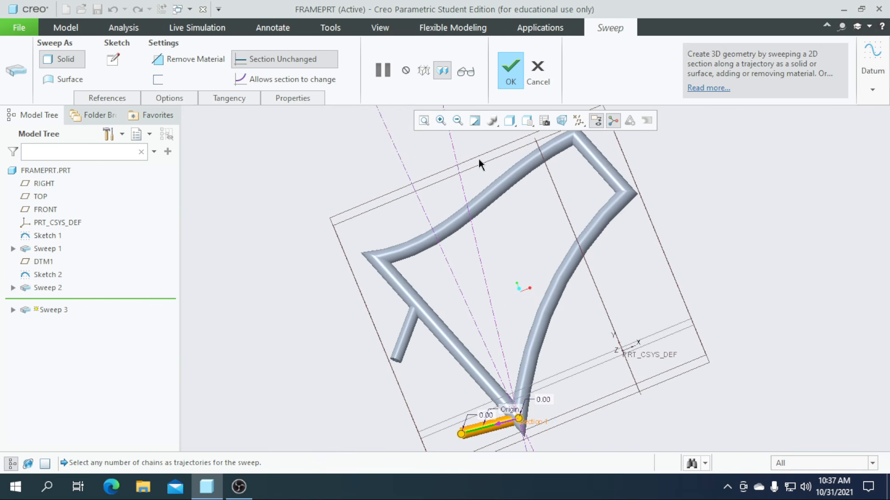
{"action": "left_click", "coordinate": [510, 74]}
Start a new sketch on datum plane DTM1 and orient it parallel to the screen
{"action": "middle_click_drag", "start_coordinate": [701, 360], "coordinate": [736, 404]}
{"action": "scroll", "coordinate": [461, 413], "scroll_direction": "down", "scroll_amount": 1}
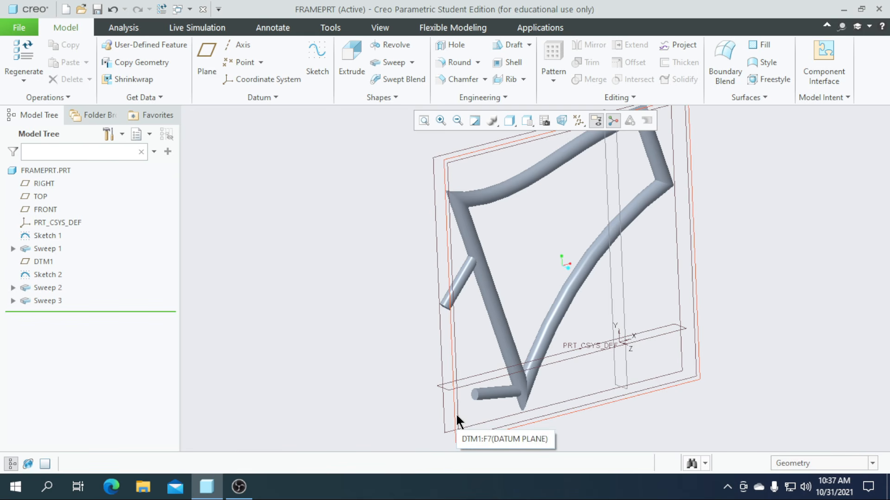
{"action": "left_click", "coordinate": [456, 416]}
{"action": "left_click", "coordinate": [319, 69]}
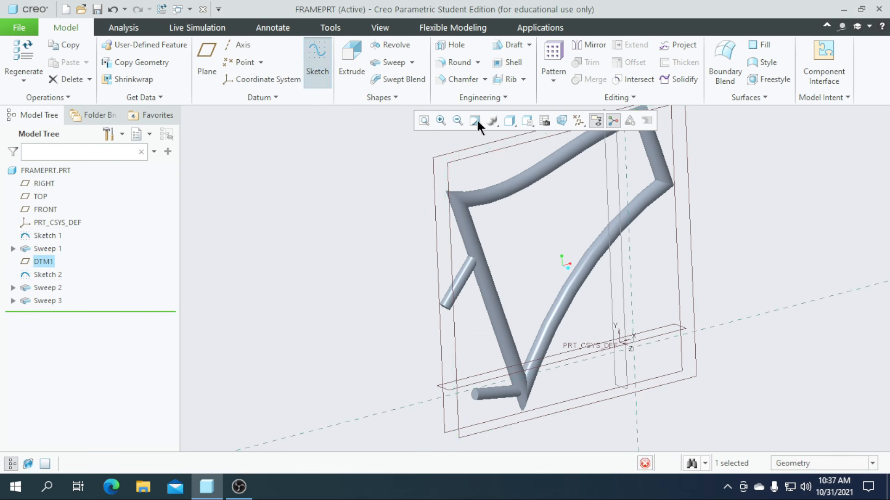
{"action": "left_click", "coordinate": [561, 120]}
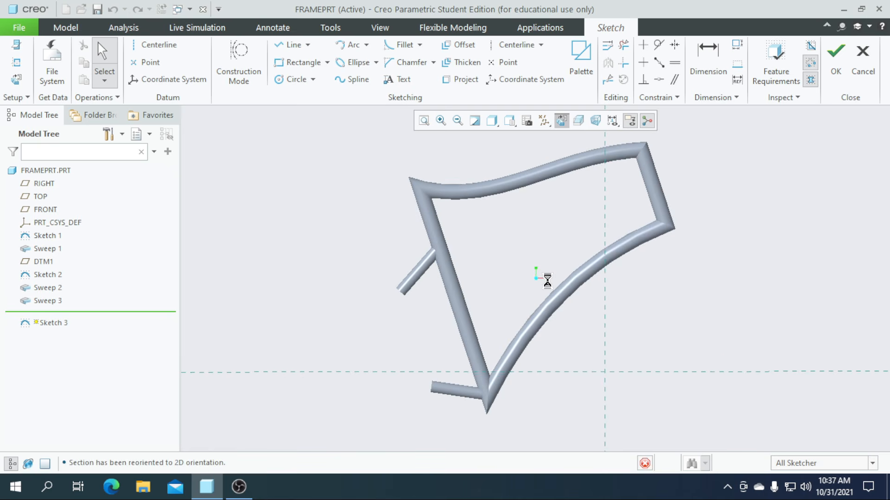
{"action": "scroll", "coordinate": [446, 344], "scroll_direction": "up", "scroll_amount": 4}
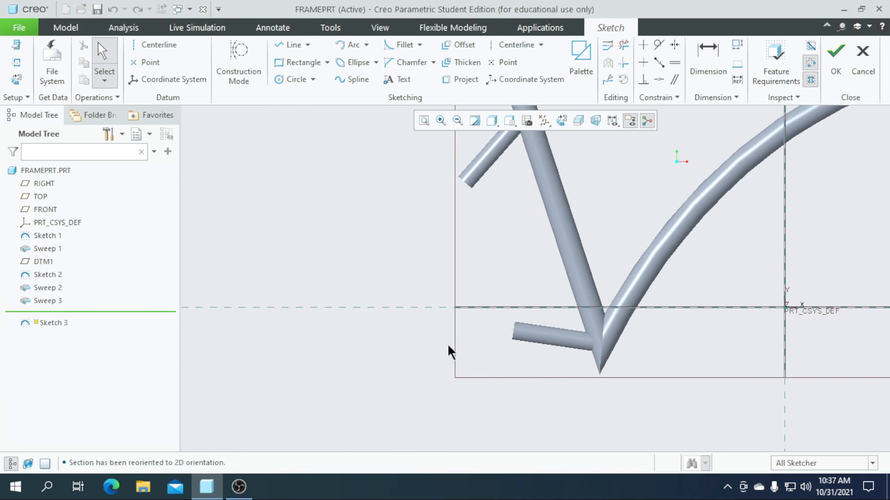
Sketch two connected lines from the lower stub's axis to the horizontal reference and on to the upper stub's axis
{"action": "left_click", "coordinate": [291, 45]}
{"action": "scroll", "coordinate": [537, 337], "scroll_direction": "up", "scroll_amount": 2}
{"action": "left_click", "coordinate": [535, 334]}
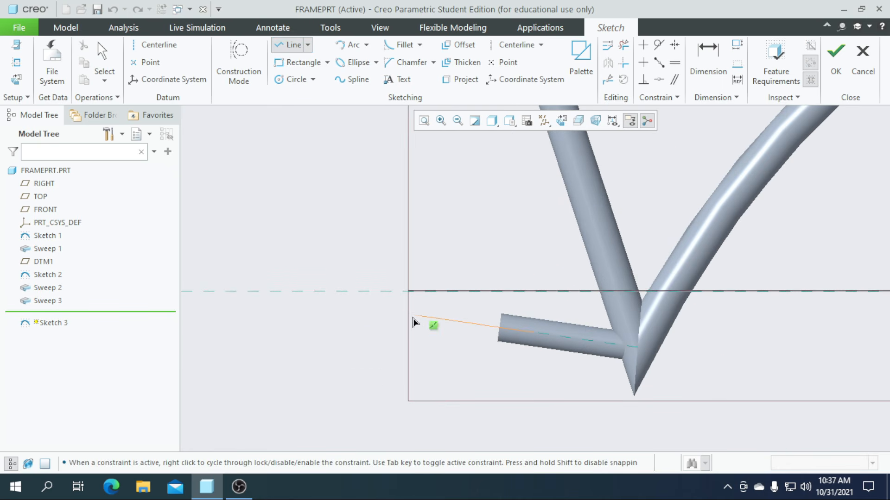
{"action": "left_click", "coordinate": [281, 295]}
{"action": "scroll", "coordinate": [297, 334], "scroll_direction": "down", "scroll_amount": 3}
{"action": "scroll", "coordinate": [348, 261], "scroll_direction": "up", "scroll_amount": 3}
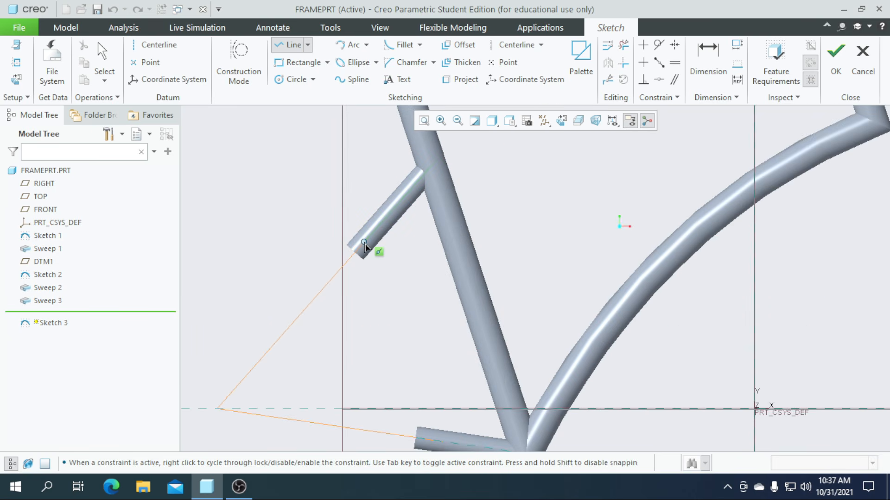
{"action": "scroll", "coordinate": [572, 213], "scroll_direction": "down", "scroll_amount": 3}
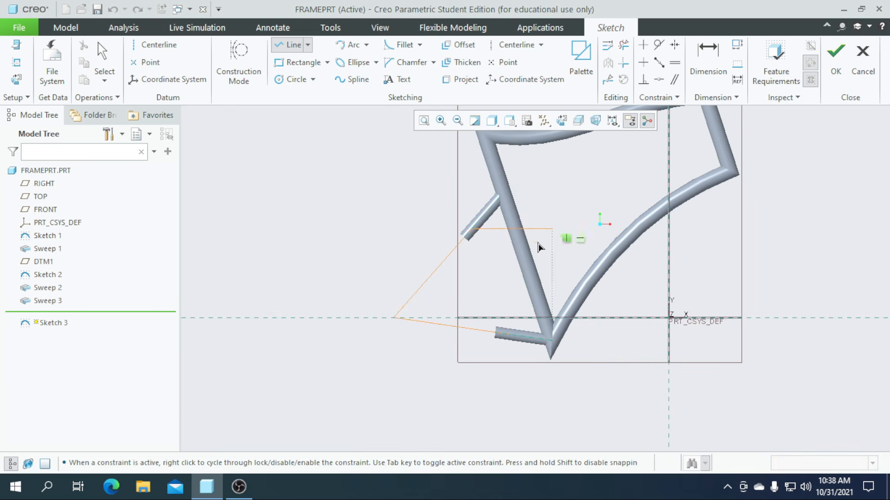
{"action": "scroll", "coordinate": [406, 326], "scroll_direction": "up", "scroll_amount": 2}
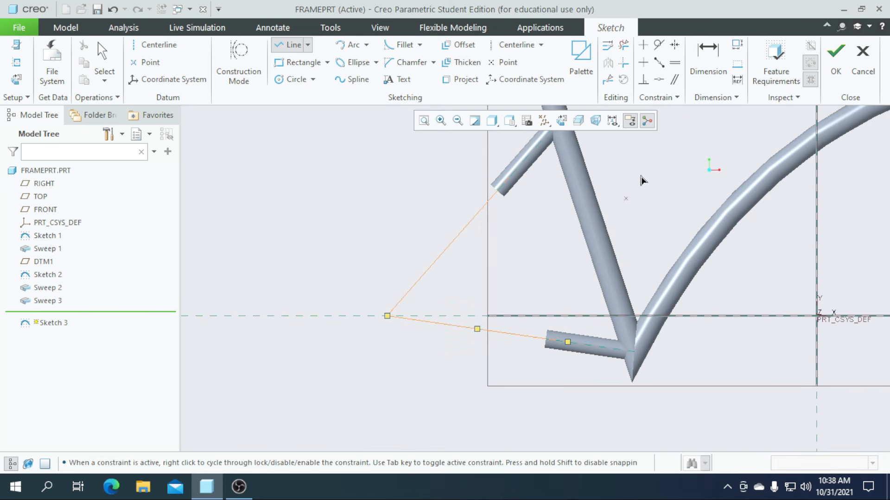
Finish the two-line sketch, start a solid Sweep along it and open the section for sketching parallel to the screen
{"action": "left_click", "coordinate": [835, 68]}
{"action": "left_click", "coordinate": [391, 62]}
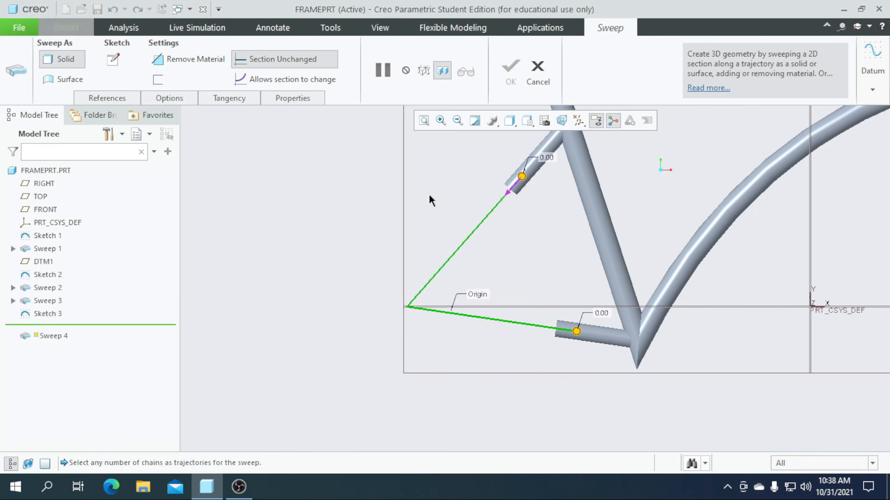
{"action": "left_click", "coordinate": [121, 56]}
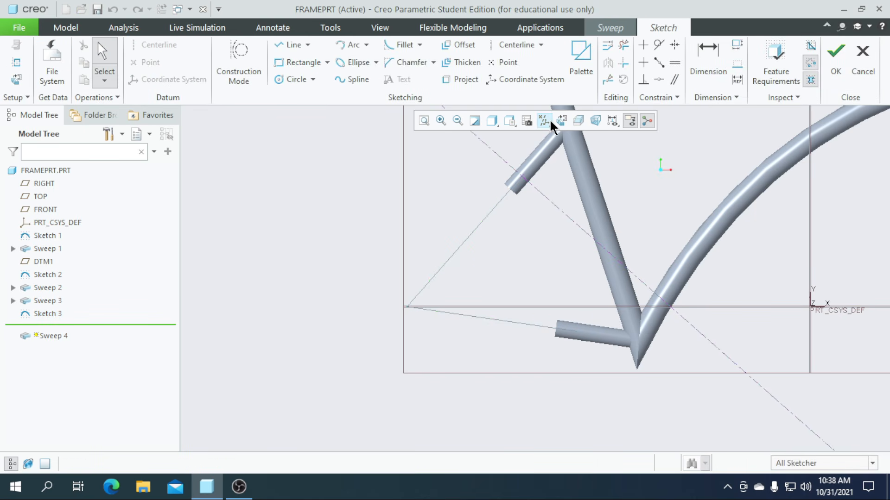
{"action": "scroll", "coordinate": [481, 274], "scroll_direction": "down", "scroll_amount": 6}
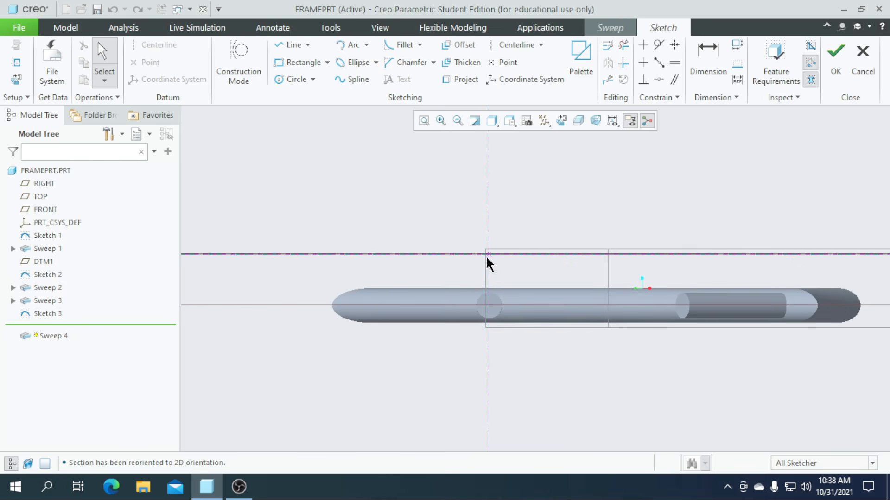
Sketch a section circle of diameter 3 centered on the stay trajectory's start point
{"action": "left_click", "coordinate": [288, 79]}
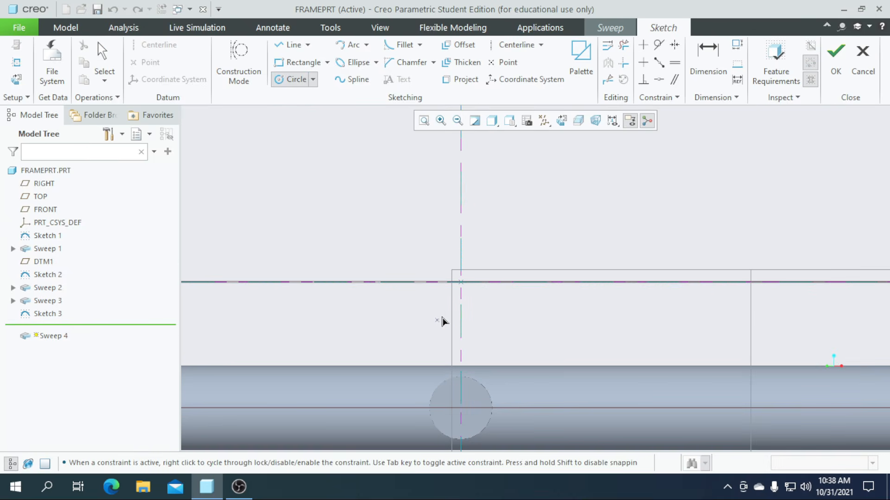
{"action": "left_click", "coordinate": [464, 304]}
{"action": "middle_click", "coordinate": [463, 304]}
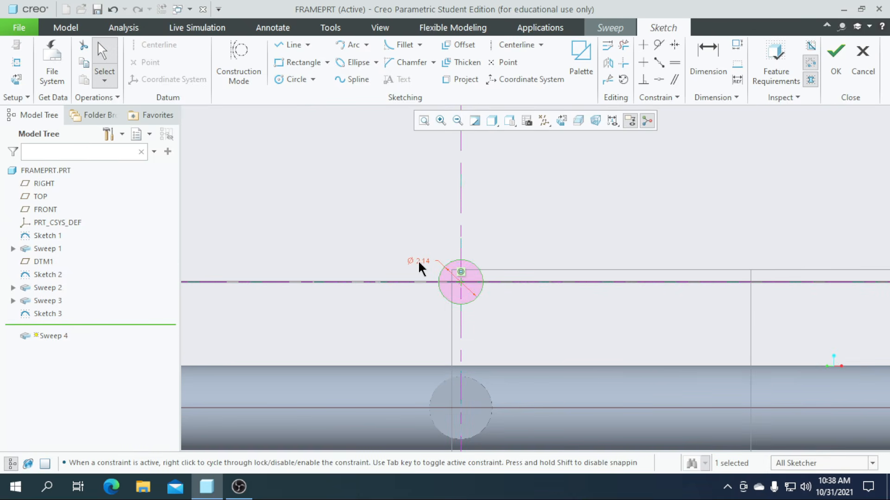
{"action": "double_click", "coordinate": [419, 261]}
{"action": "type", "text": "3"}
{"action": "key", "text": "Return"}
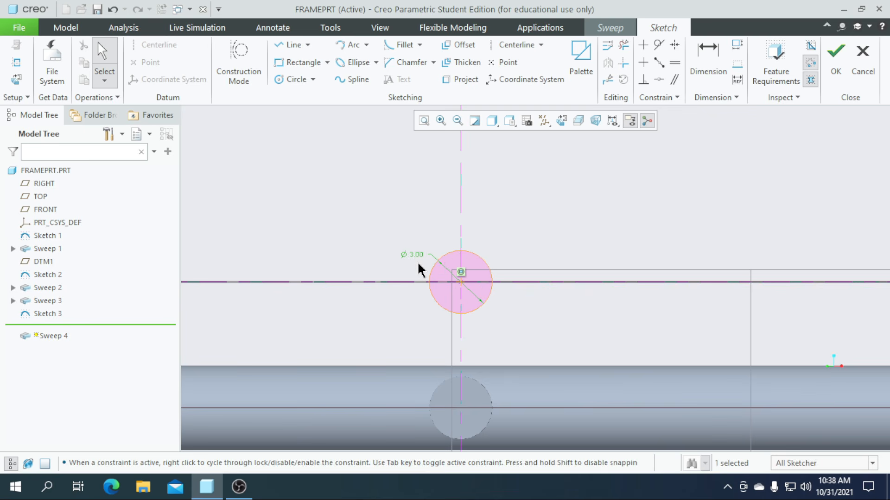
Accept the circular section and complete the V-shaped rear stay's sweep
{"action": "left_click", "coordinate": [835, 60]}
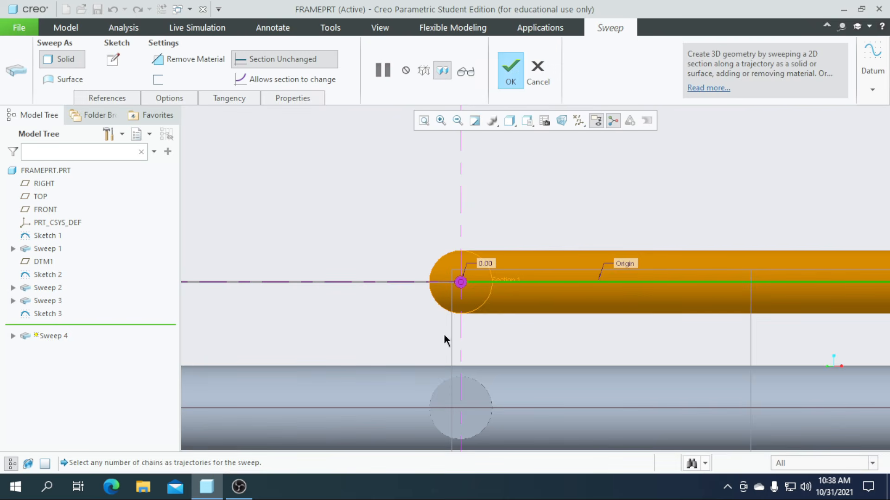
{"action": "scroll", "coordinate": [503, 308], "scroll_direction": "up", "scroll_amount": 4}
{"action": "middle_click_drag", "start_coordinate": [503, 311], "coordinate": [476, 409]}
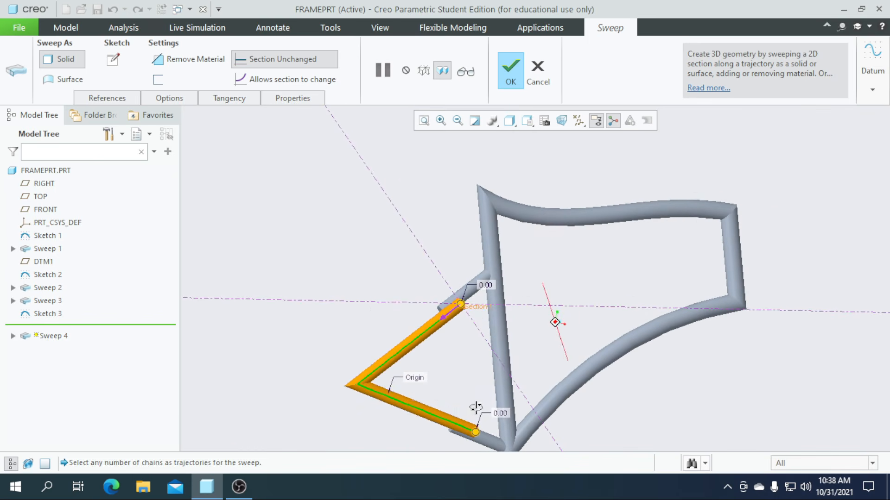
{"action": "scroll", "coordinate": [480, 370], "scroll_direction": "up", "scroll_amount": 2}
{"action": "scroll", "coordinate": [480, 370], "scroll_direction": "down", "scroll_amount": 2}
{"action": "left_click", "coordinate": [505, 82]}
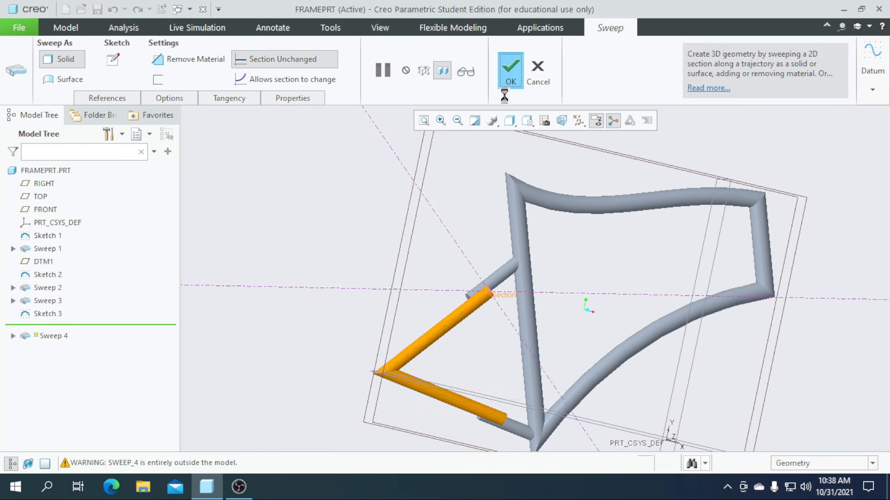
Mirror the V-shaped rear stay sweep about the FRONT plane
{"action": "left_click", "coordinate": [399, 315]}
{"action": "middle_click_drag", "start_coordinate": [398, 315], "coordinate": [488, 404]}
{"action": "scroll", "coordinate": [488, 404], "scroll_direction": "down", "scroll_amount": 3}
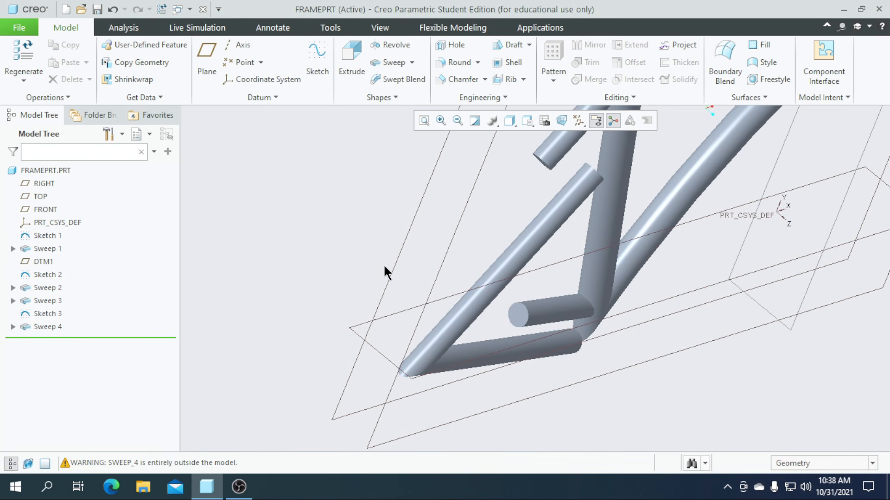
{"action": "left_click", "coordinate": [46, 326]}
{"action": "left_click", "coordinate": [582, 48]}
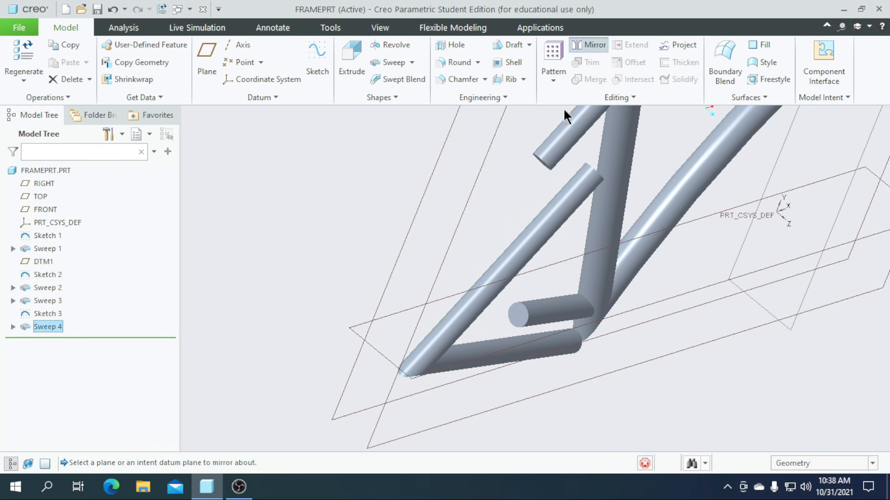
{"action": "left_click", "coordinate": [386, 286]}
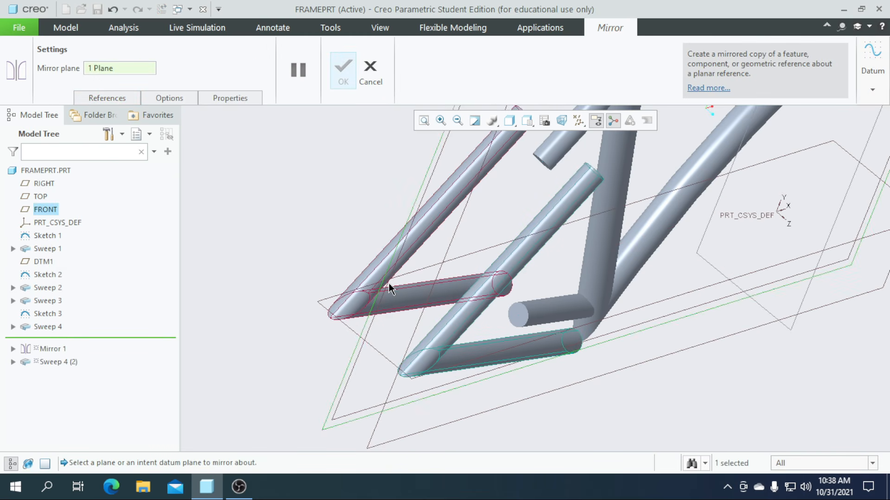
{"action": "middle_click_drag", "start_coordinate": [388, 287], "coordinate": [435, 275]}
{"action": "left_click", "coordinate": [344, 84]}
Start a datum plane offset from the TOP plane and raise it about 22.3 to near the stays' upper ends
{"action": "middle_click_drag", "start_coordinate": [374, 283], "coordinate": [361, 304]}
{"action": "scroll", "coordinate": [422, 271], "scroll_direction": "down", "scroll_amount": 4}
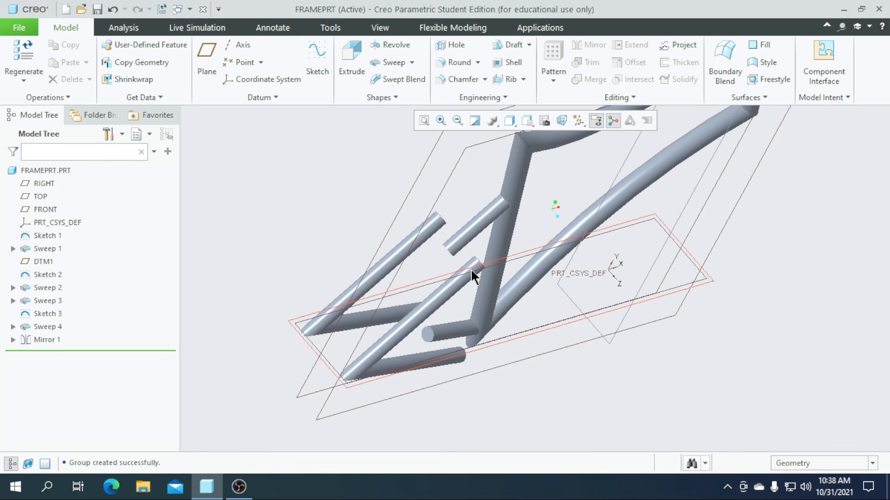
{"action": "middle_click_drag", "start_coordinate": [444, 290], "coordinate": [518, 350]}
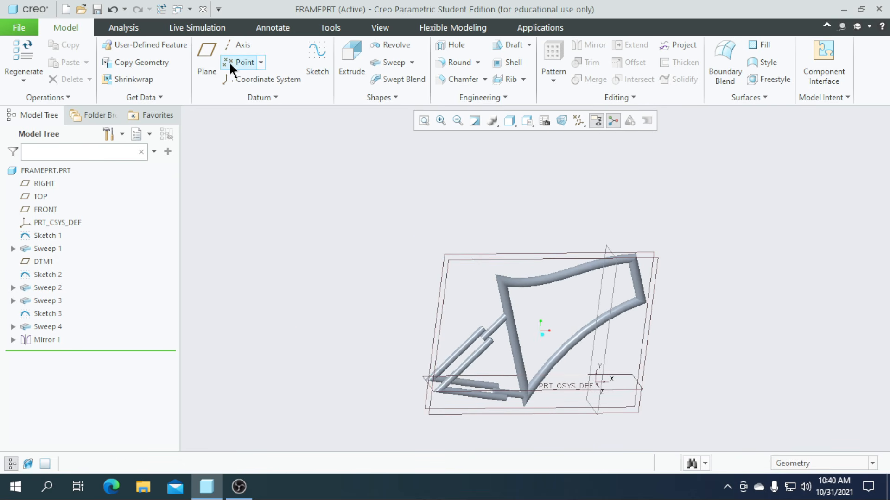
{"action": "left_click", "coordinate": [204, 62]}
{"action": "scroll", "coordinate": [449, 376], "scroll_direction": "down", "scroll_amount": 2}
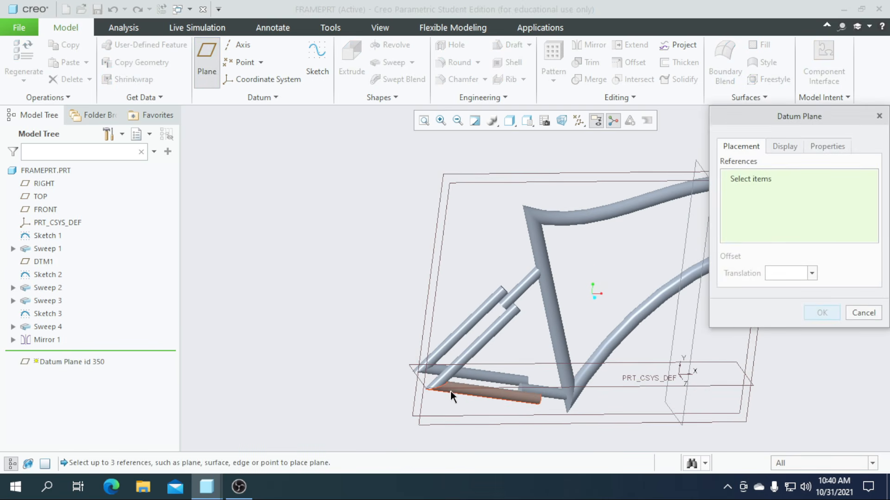
{"action": "left_click", "coordinate": [413, 371]}
{"action": "left_click", "coordinate": [527, 120]}
{"action": "left_click", "coordinate": [537, 181]}
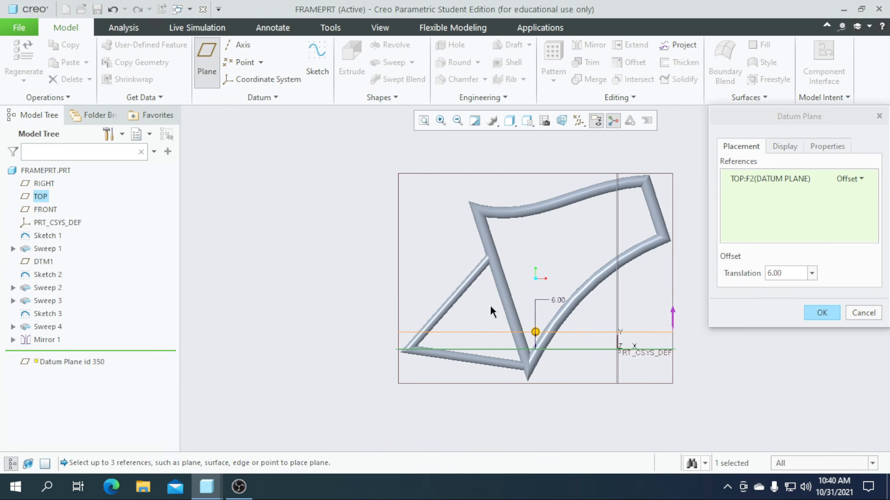
{"action": "middle_click_drag", "start_coordinate": [395, 270], "coordinate": [402, 277]}
{"action": "scroll", "coordinate": [526, 332], "scroll_direction": "down", "scroll_amount": 4}
{"action": "left_click_drag", "start_coordinate": [550, 334], "coordinate": [544, 221]}
{"action": "mouse_move", "coordinate": [423, 289]}
{"action": "middle_mouse_down"}
{"action": "mouse_move", "coordinate": [420, 281]}
{"action": "mouse_move", "coordinate": [423, 288]}
{"action": "middle_mouse_up"}
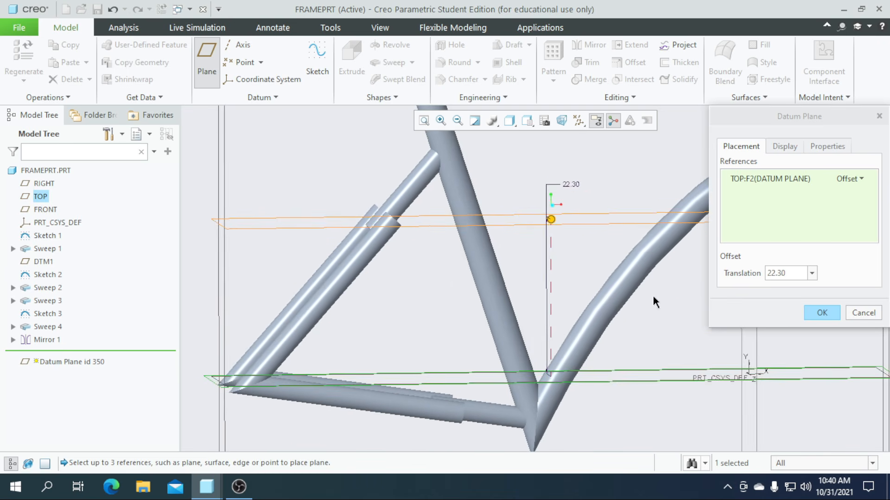
Set the datum plane's offset from TOP to 22.50 and create the plane
{"action": "left_click", "coordinate": [788, 273]}
{"action": "type", "text": "2"}
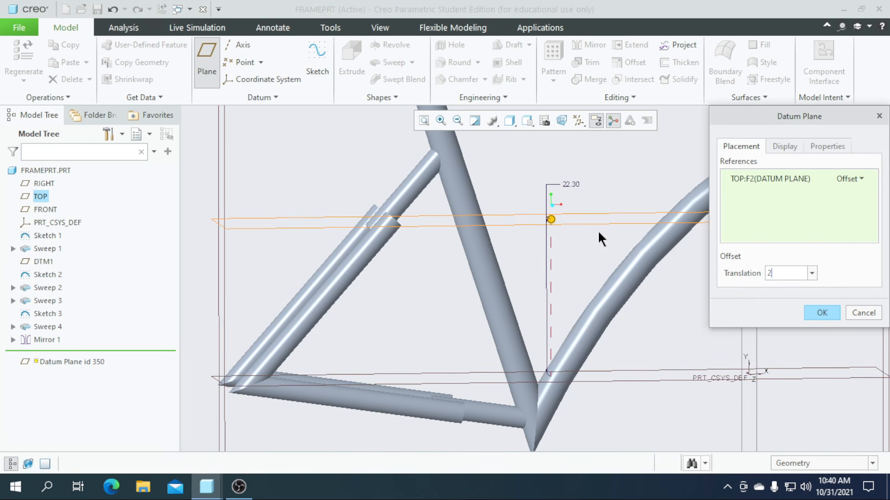
{"action": "type", "text": "2.5"}
{"action": "key", "text": "Return"}
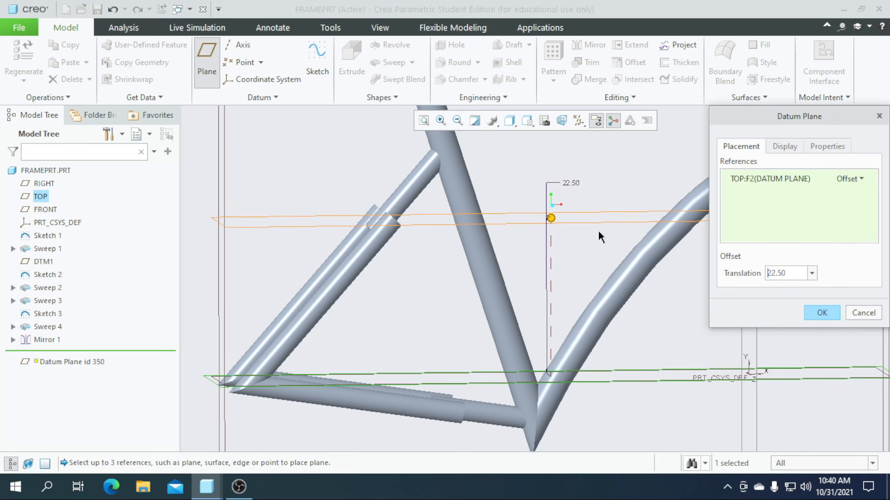
{"action": "middle_click_drag", "start_coordinate": [491, 278], "coordinate": [481, 309]}
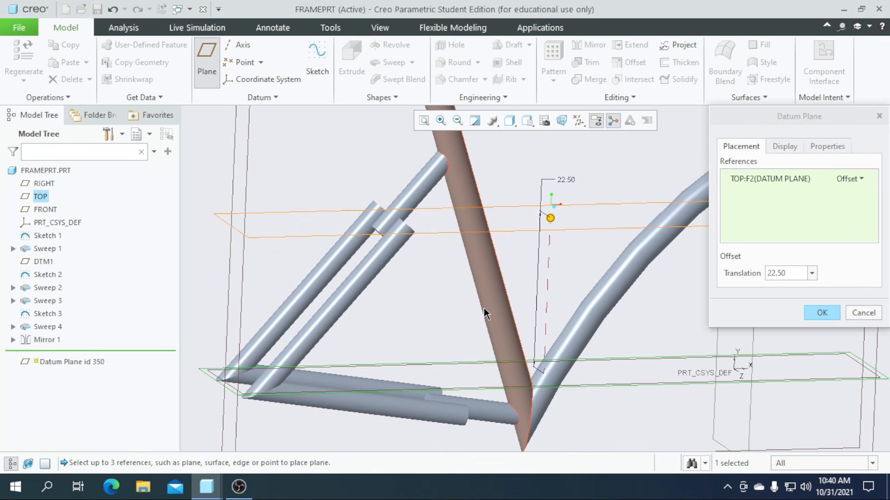
{"action": "left_click", "coordinate": [822, 312]}
{"action": "key", "text": "ctrl+d"}
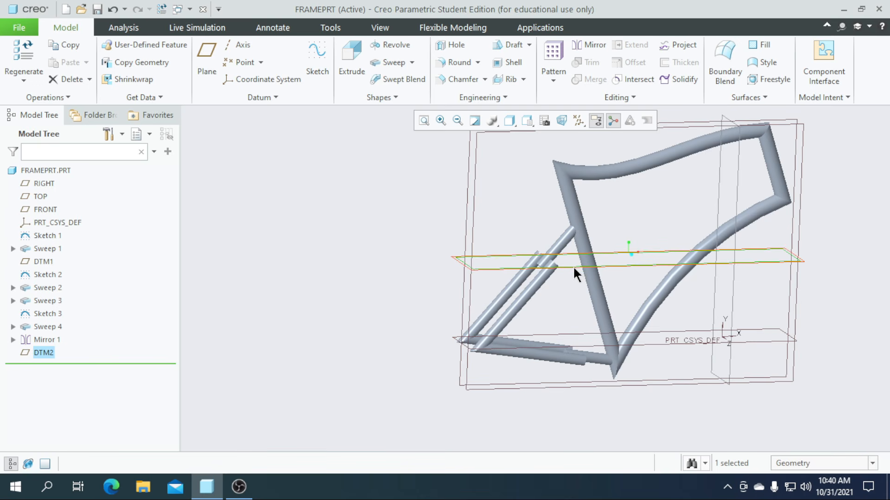
Sketch a straight line on datum plane DTM2 connecting the two upper rear stays, and complete the sketch
{"action": "left_click", "coordinate": [325, 74]}
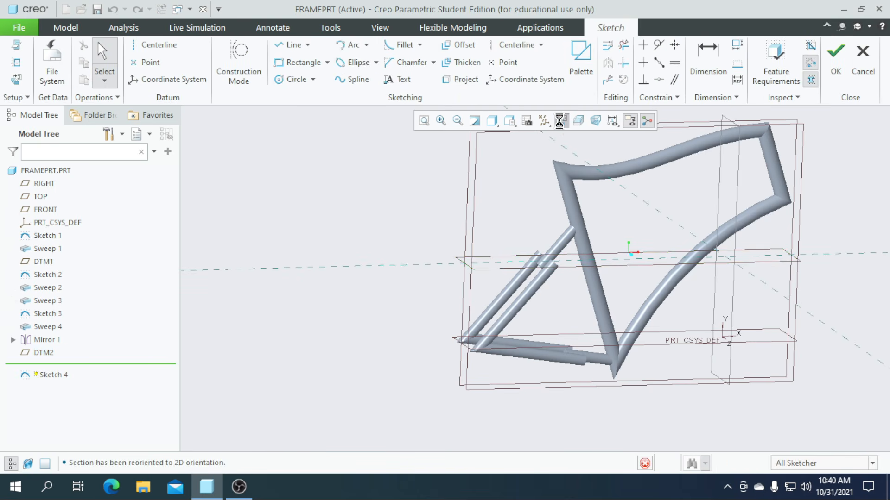
{"action": "left_click", "coordinate": [559, 120]}
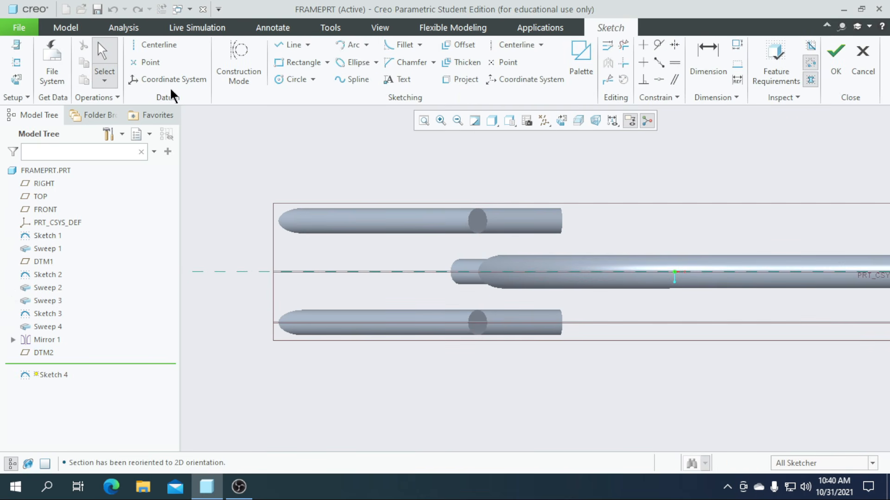
{"action": "left_click", "coordinate": [288, 46]}
{"action": "scroll", "coordinate": [477, 243], "scroll_direction": "down", "scroll_amount": 3}
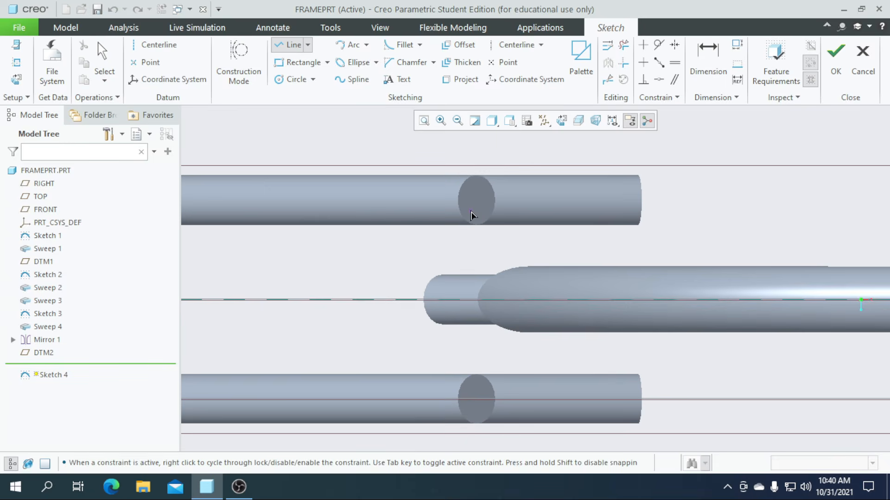
{"action": "left_click", "coordinate": [457, 201]}
{"action": "scroll", "coordinate": [495, 286], "scroll_direction": "up", "scroll_amount": 3}
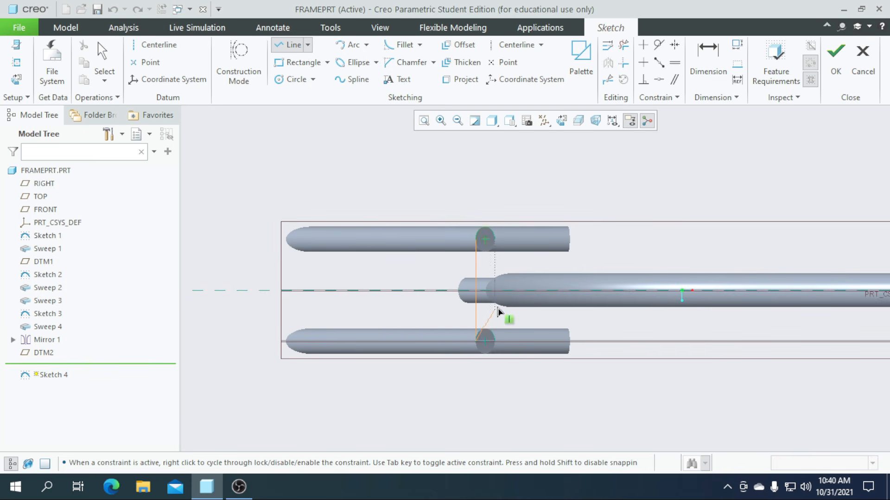
{"action": "left_click", "coordinate": [844, 65]}
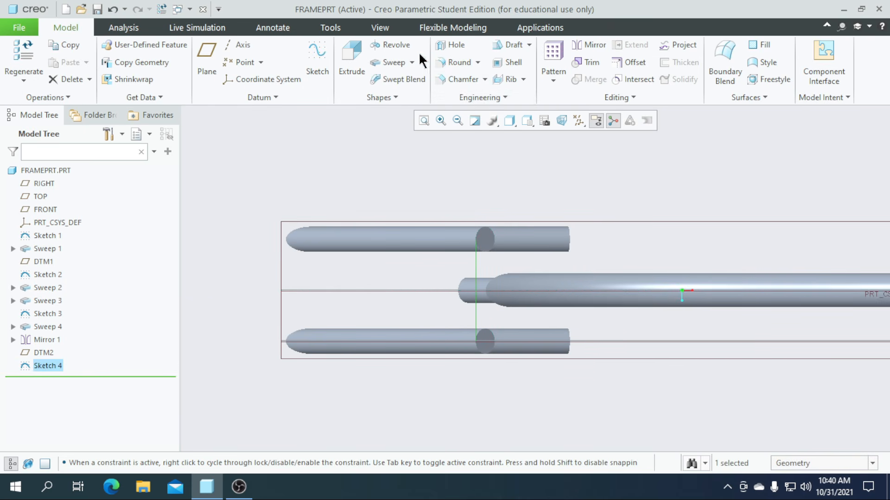
Start a Sweep section for the connecting line and sketch a circle of about 2.9 diameter centered on its start point
{"action": "left_click", "coordinate": [114, 64]}
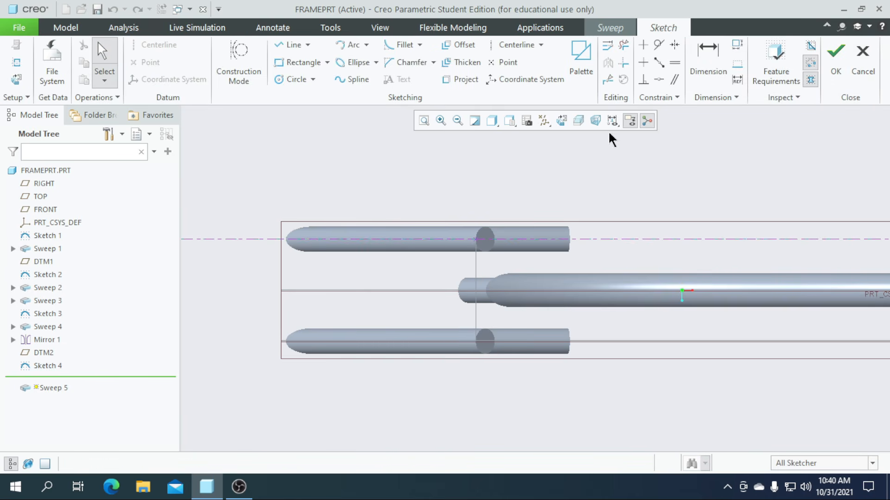
{"action": "left_click", "coordinate": [567, 119]}
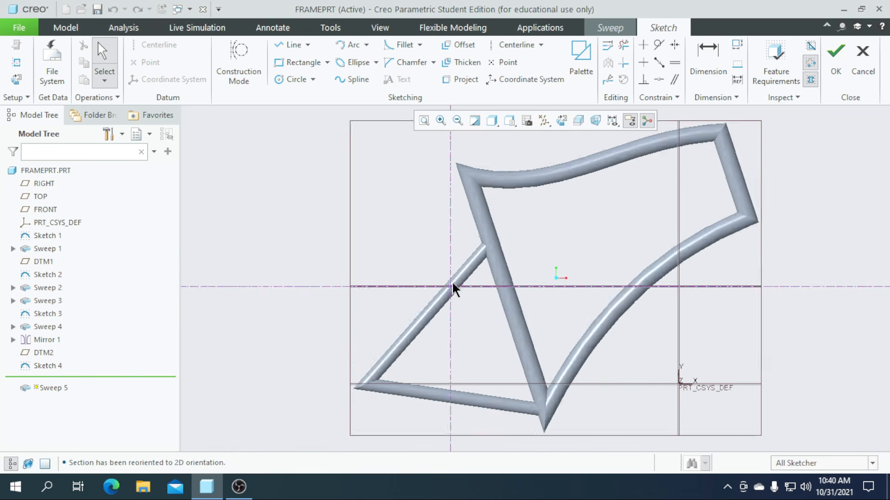
{"action": "left_click", "coordinate": [291, 79]}
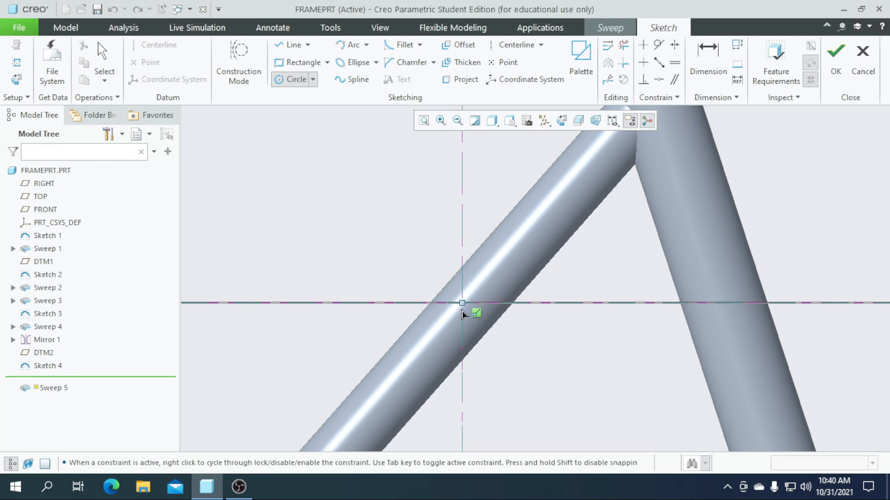
{"action": "left_click", "coordinate": [482, 330]}
{"action": "middle_click", "coordinate": [418, 280]}
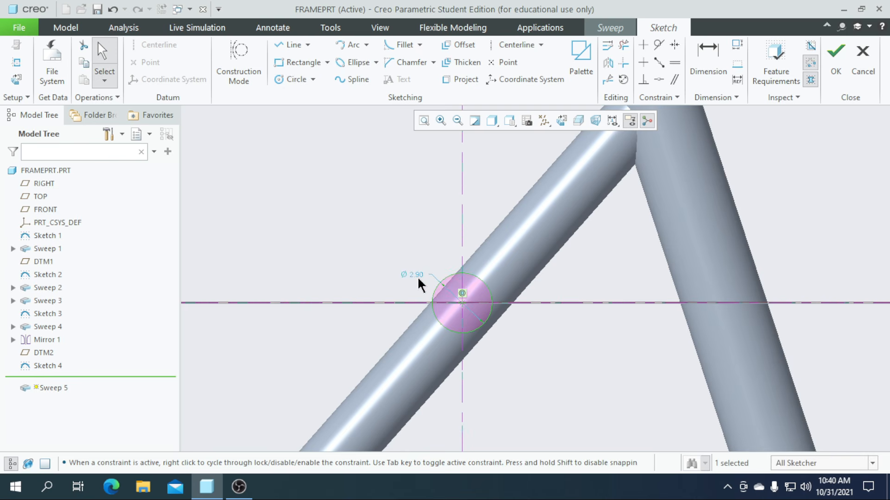
Set the section circle's diameter to 3 and complete the sweep of the cross tube between the rear stays
{"action": "type", "text": "2.5"}
{"action": "key", "text": "Return"}
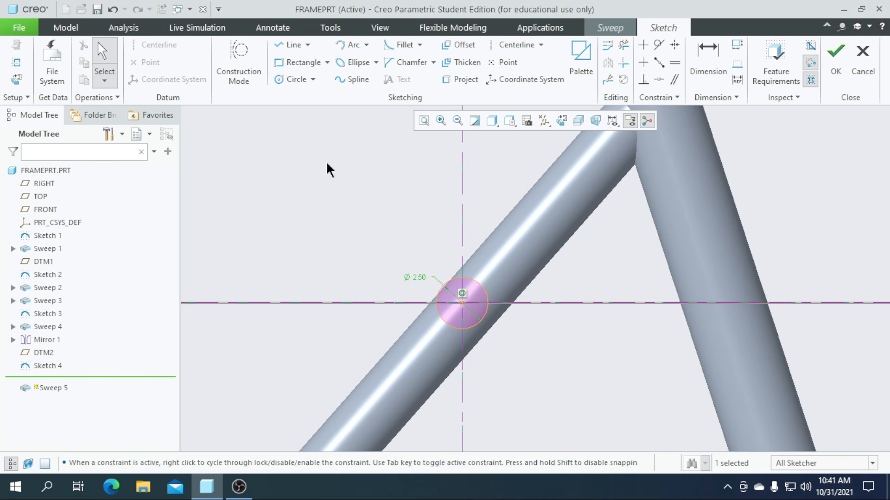
{"action": "type", "text": "3"}
{"action": "key", "text": "Return"}
{"action": "left_click", "coordinate": [832, 69]}
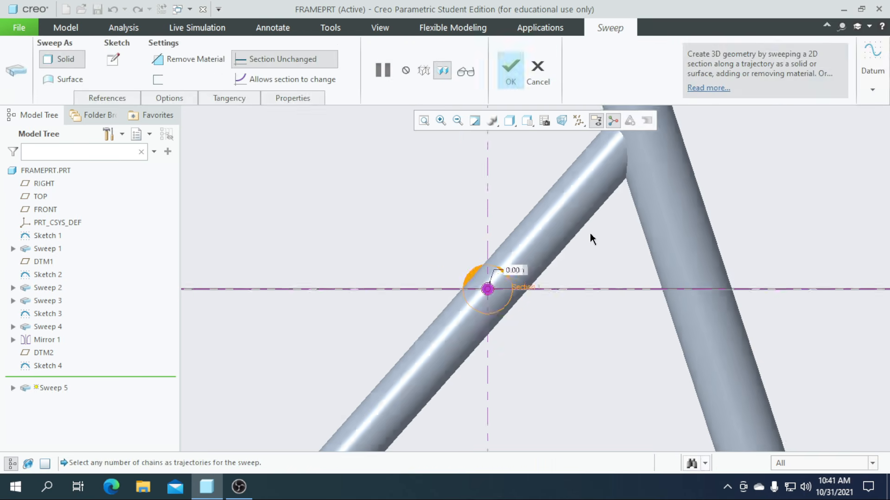
{"action": "mouse_move", "coordinate": [602, 273]}
{"action": "middle_mouse_down"}
{"action": "mouse_move", "coordinate": [622, 287]}
{"action": "mouse_move", "coordinate": [599, 293]}
{"action": "mouse_move", "coordinate": [613, 284]}
{"action": "middle_mouse_up"}
{"action": "left_click", "coordinate": [511, 85]}
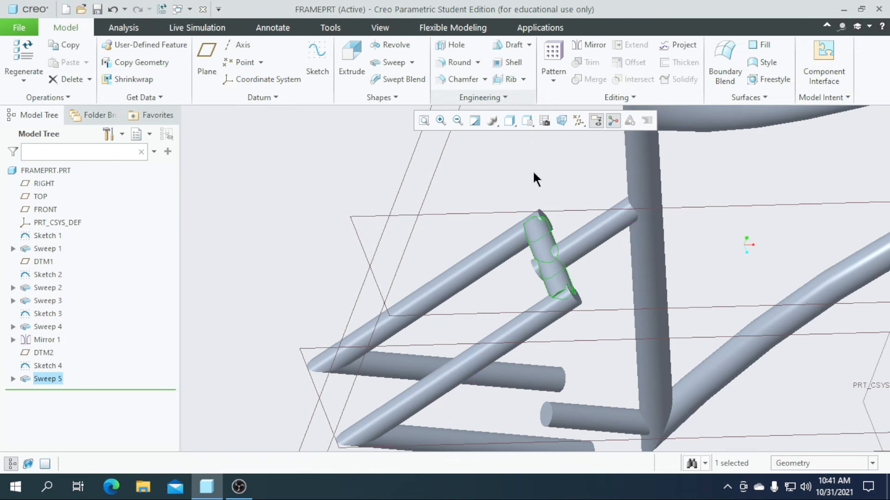
Examine the cross tube's joints with the rear stays and the open ends of the lower stays and stub
{"action": "middle_click_drag", "start_coordinate": [422, 309], "coordinate": [515, 284]}
{"action": "scroll", "coordinate": [510, 280], "scroll_direction": "up", "scroll_amount": 4}
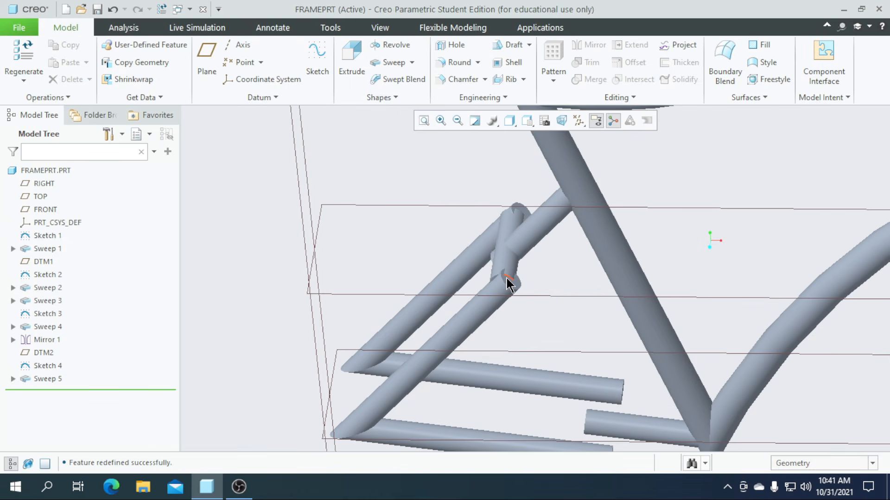
{"action": "scroll", "coordinate": [565, 385], "scroll_direction": "down", "scroll_amount": 4}
{"action": "scroll", "coordinate": [569, 384], "scroll_direction": "up", "scroll_amount": 3}
{"action": "middle_click_drag", "start_coordinate": [592, 410], "coordinate": [613, 419]}
{"action": "scroll", "coordinate": [491, 374], "scroll_direction": "up", "scroll_amount": 5}
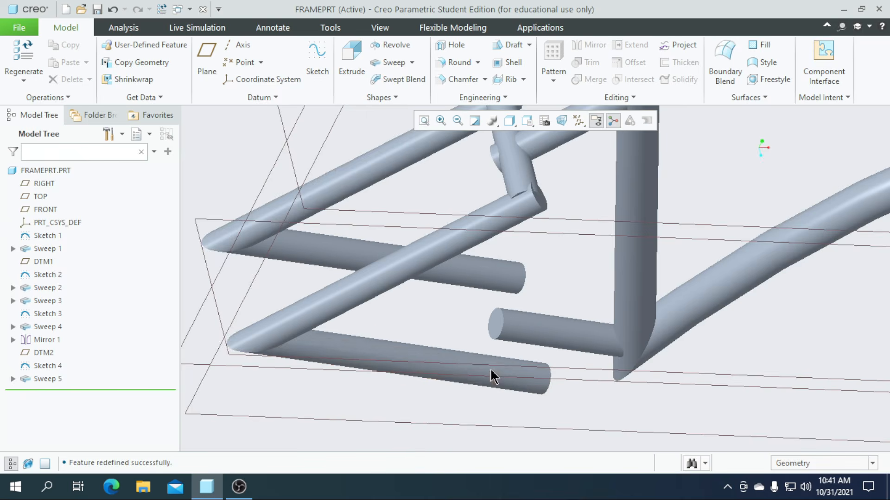
{"action": "left_click", "coordinate": [494, 322]}
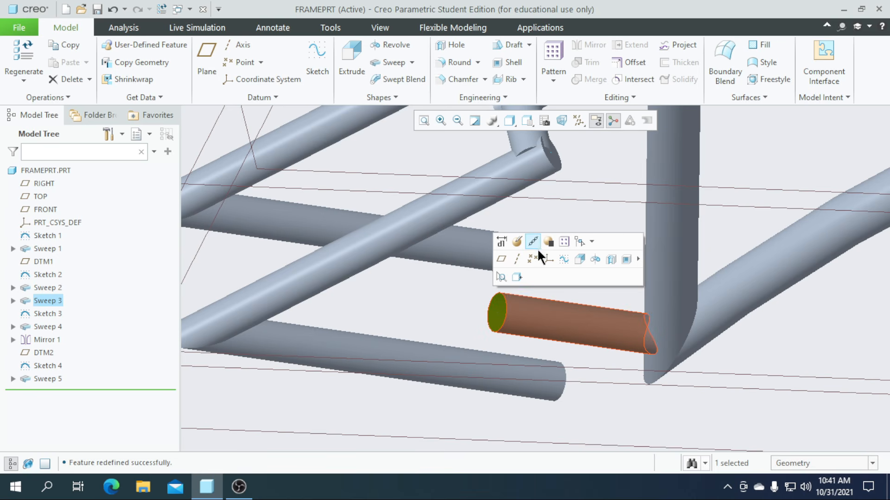
{"action": "left_click", "coordinate": [517, 241]}
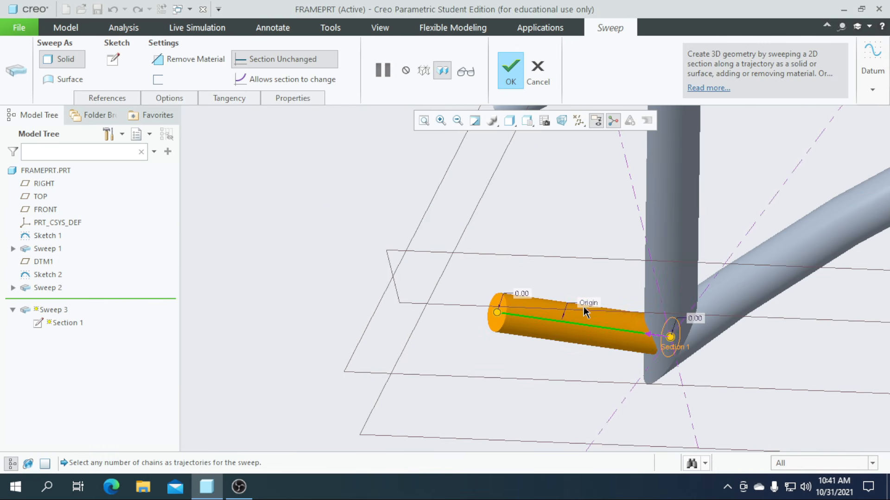
{"action": "left_click", "coordinate": [530, 76]}
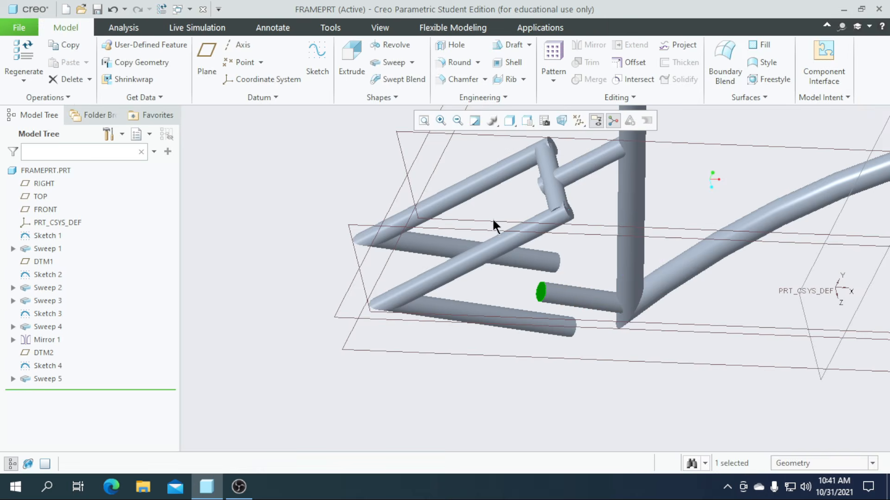
Start a sketch on the stub's open end face and add the circular tube surfaces of both lower rear stays as references
{"action": "left_click", "coordinate": [311, 58]}
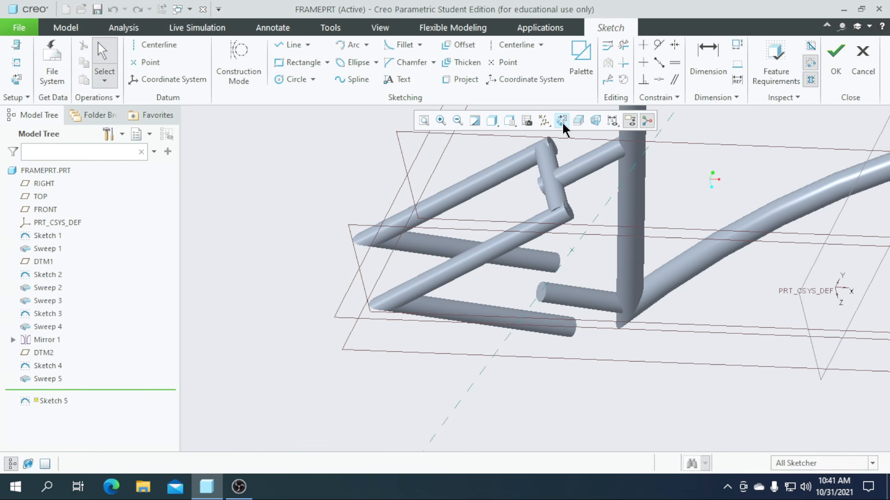
{"action": "scroll", "coordinate": [408, 279], "scroll_direction": "up", "scroll_amount": 4}
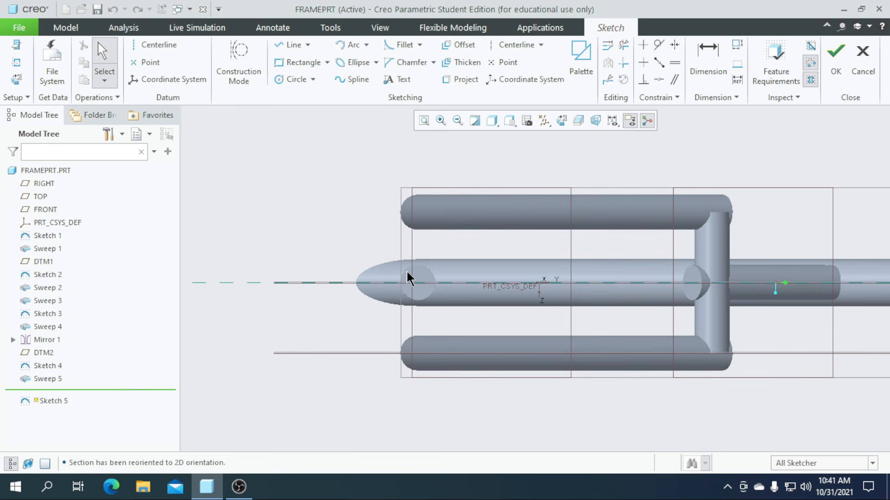
{"action": "left_click", "coordinate": [292, 45]}
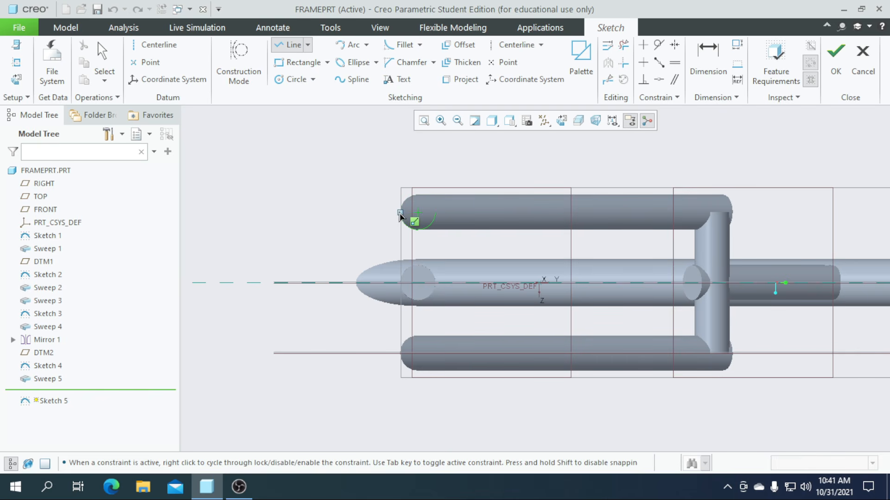
{"action": "scroll", "coordinate": [400, 216], "scroll_direction": "up", "scroll_amount": 5}
{"action": "left_click", "coordinate": [14, 69]}
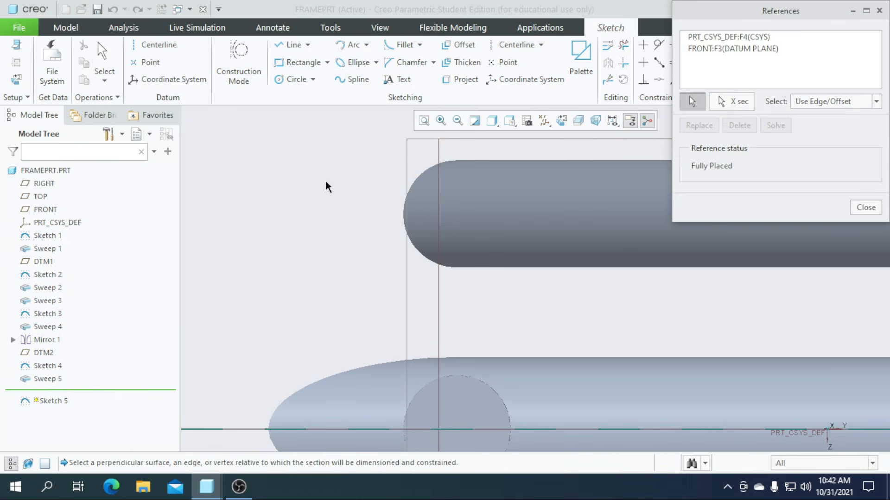
{"action": "left_click", "coordinate": [409, 211]}
{"action": "scroll", "coordinate": [411, 211], "scroll_direction": "down", "scroll_amount": 5}
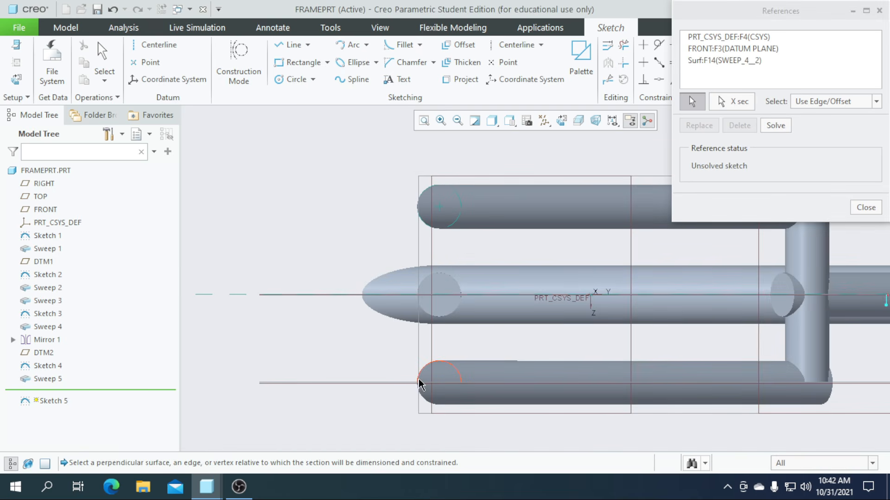
{"action": "left_click", "coordinate": [865, 207]}
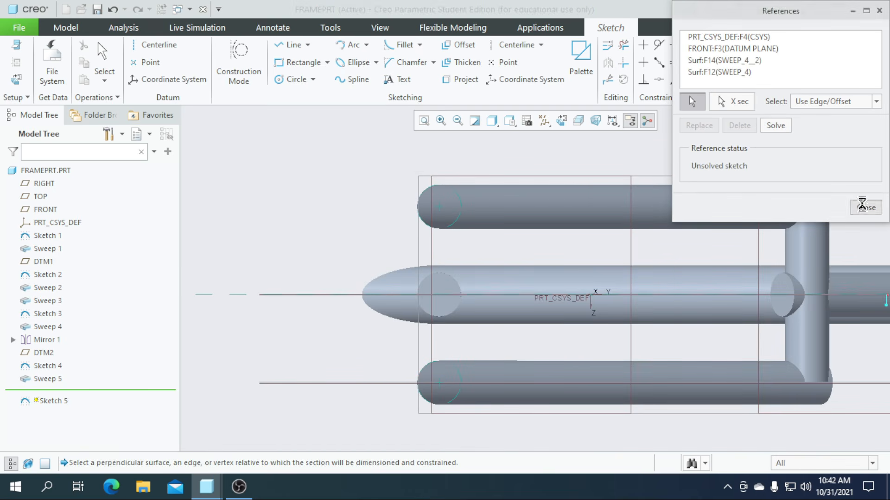
Sketch a straight line connecting the centers of the two lower rear stays, and complete the sketch
{"action": "left_click", "coordinate": [287, 44]}
{"action": "scroll", "coordinate": [443, 207], "scroll_direction": "up", "scroll_amount": 3}
{"action": "left_click", "coordinate": [443, 197]}
{"action": "scroll", "coordinate": [443, 197], "scroll_direction": "down", "scroll_amount": 3}
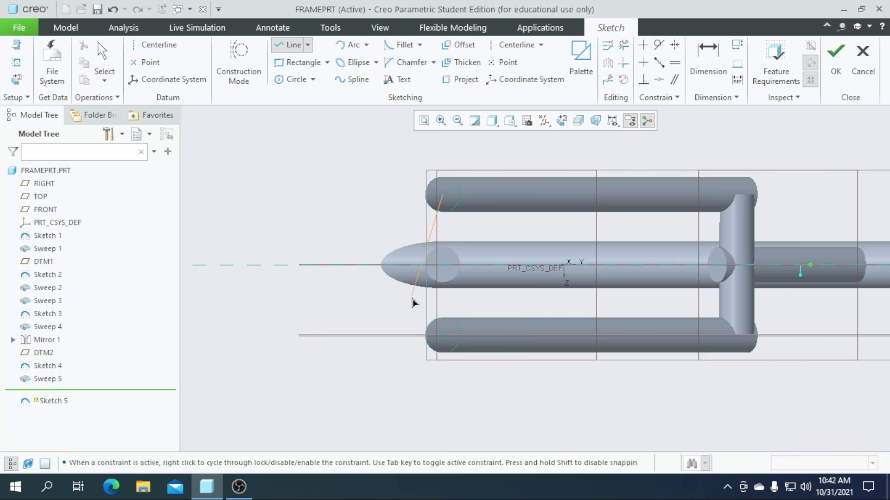
{"action": "scroll", "coordinate": [431, 329], "scroll_direction": "up", "scroll_amount": 4}
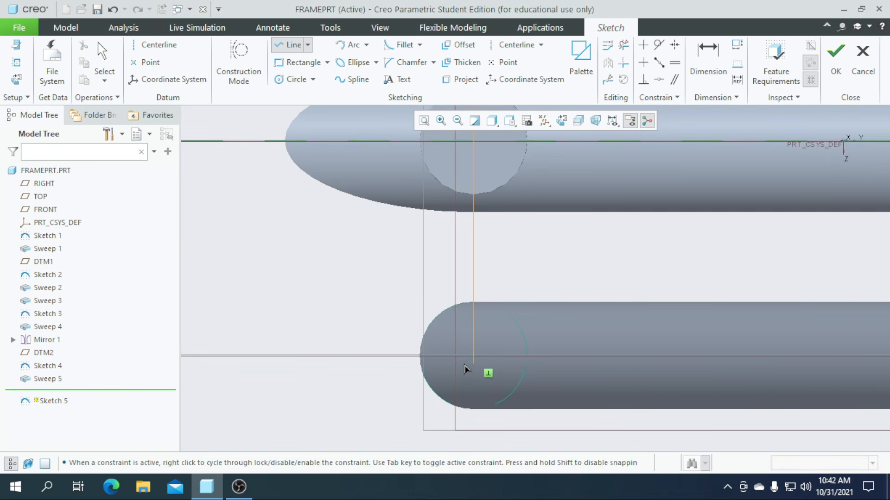
{"action": "scroll", "coordinate": [433, 267], "scroll_direction": "down", "scroll_amount": 4}
{"action": "left_click", "coordinate": [836, 60]}
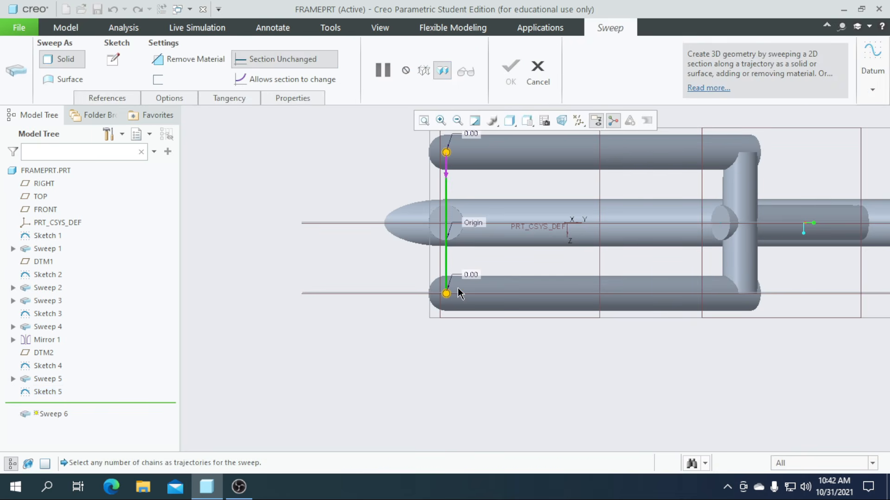
Start a Sweep section for the lower connecting line, sketch a circle centered on its start point, and complete the section
{"action": "middle_click_drag", "start_coordinate": [459, 293], "coordinate": [457, 324]}
{"action": "left_click", "coordinate": [116, 61]}
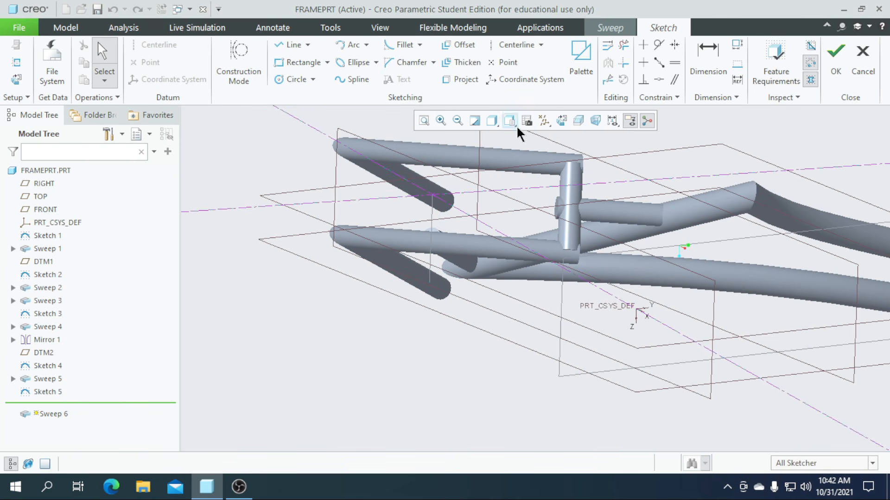
{"action": "left_click", "coordinate": [561, 121]}
{"action": "scroll", "coordinate": [453, 250], "scroll_direction": "up", "scroll_amount": 6}
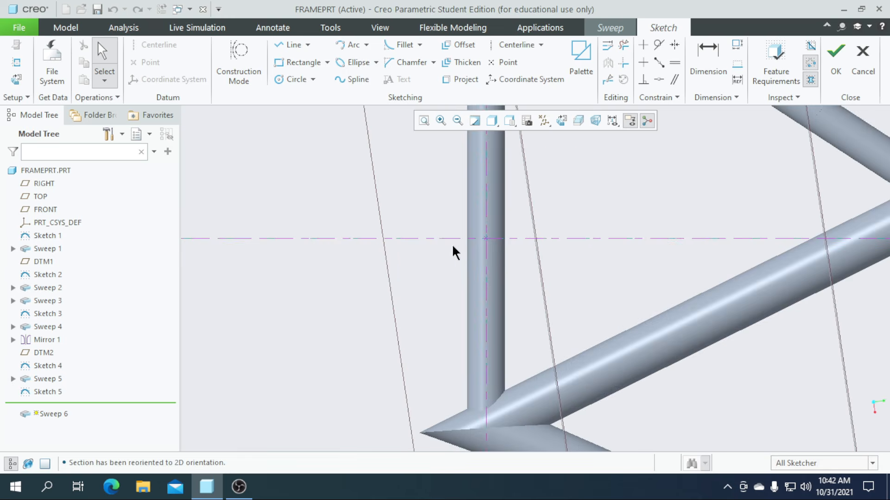
{"action": "left_click", "coordinate": [297, 80]}
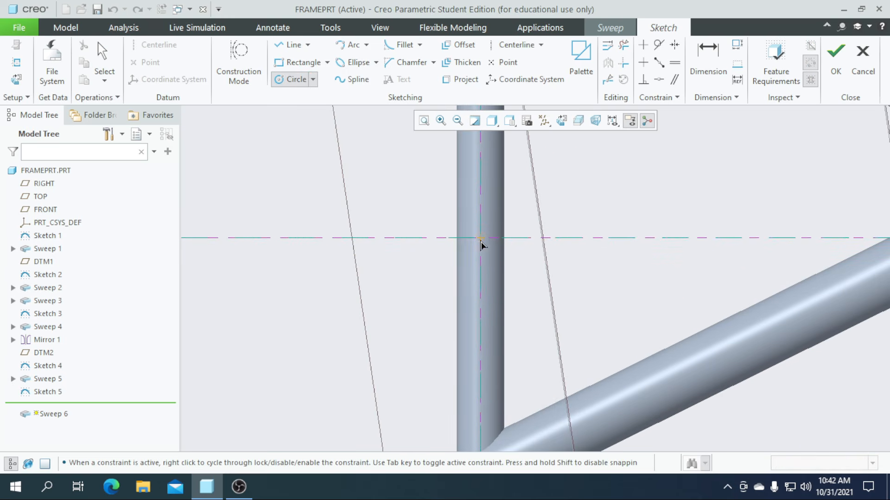
{"action": "left_click", "coordinate": [496, 262]}
{"action": "middle_click", "coordinate": [439, 226]}
{"action": "left_click", "coordinate": [826, 67]}
Complete the sweep of the lower cross tube between the two lower stays at the stub's end
{"action": "middle_click_drag", "start_coordinate": [494, 208], "coordinate": [462, 299]}
{"action": "scroll", "coordinate": [456, 216], "scroll_direction": "up", "scroll_amount": 1}
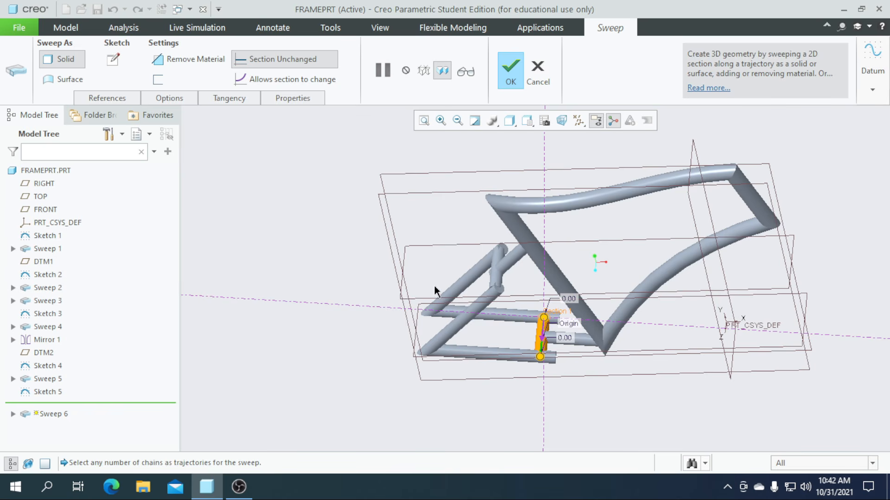
{"action": "scroll", "coordinate": [578, 393], "scroll_direction": "down", "scroll_amount": 2}
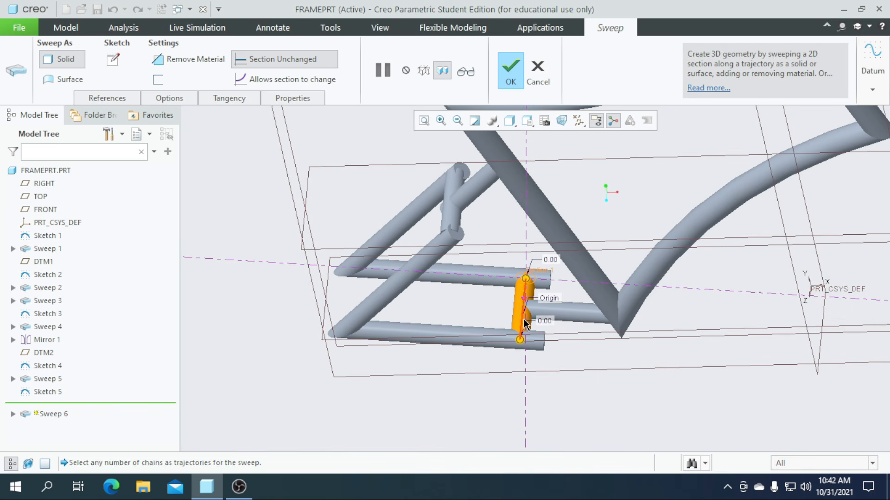
{"action": "left_click", "coordinate": [510, 75]}
Reopen Sketch 3 and draw a short line perpendicular across the lower stay's path near the stub's open end
{"action": "middle_click_drag", "start_coordinate": [522, 320], "coordinate": [544, 365]}
{"action": "scroll", "coordinate": [525, 324], "scroll_direction": "down", "scroll_amount": 3}
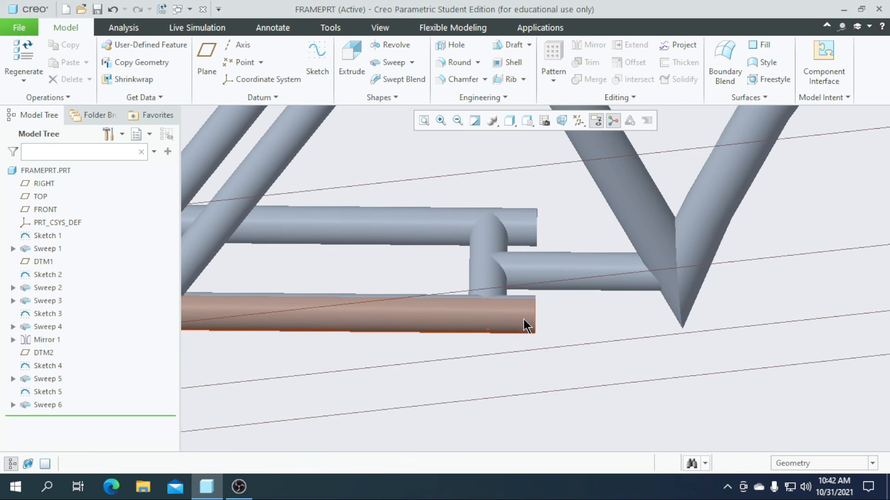
{"action": "left_click", "coordinate": [396, 314]}
{"action": "left_click", "coordinate": [36, 316]}
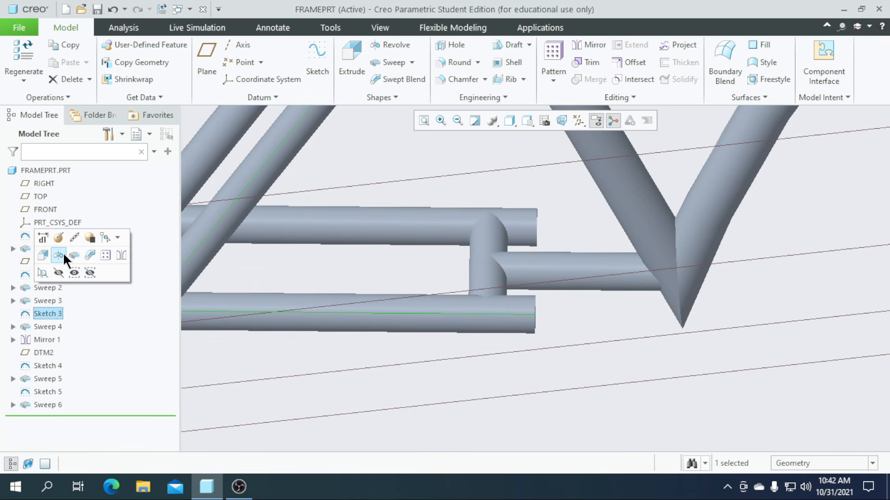
{"action": "left_click", "coordinate": [59, 237]}
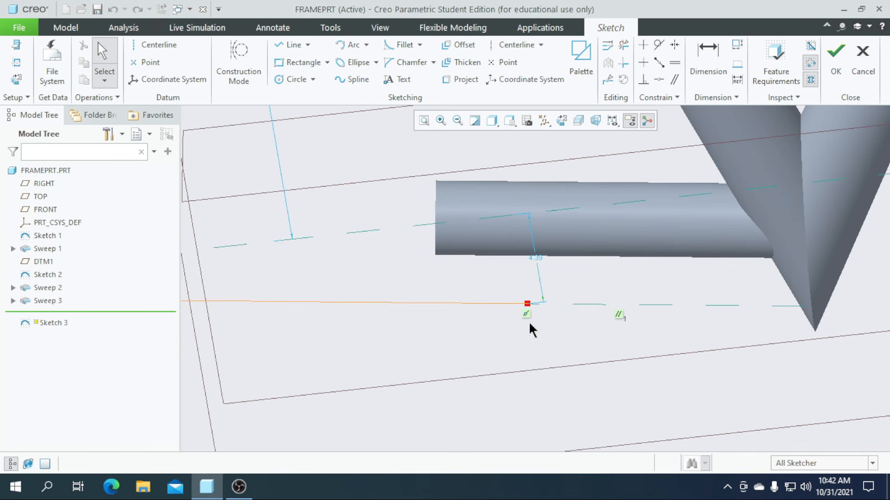
{"action": "left_click", "coordinate": [560, 120]}
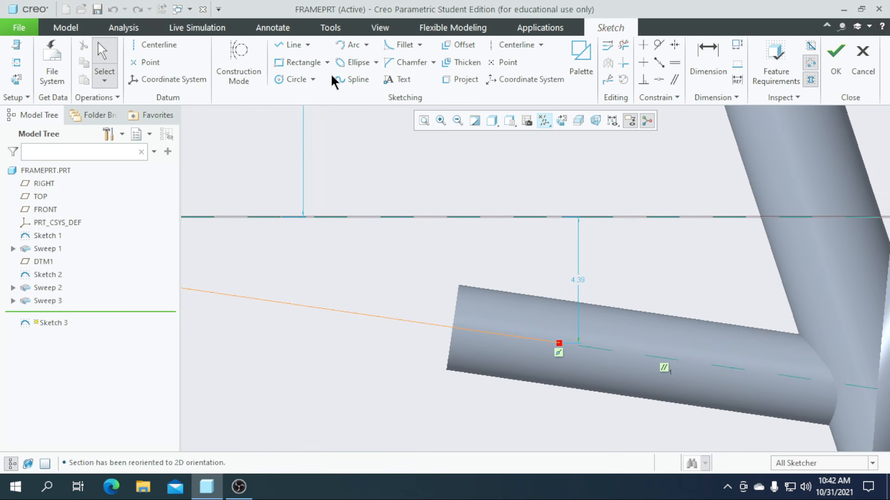
{"action": "left_click", "coordinate": [290, 44]}
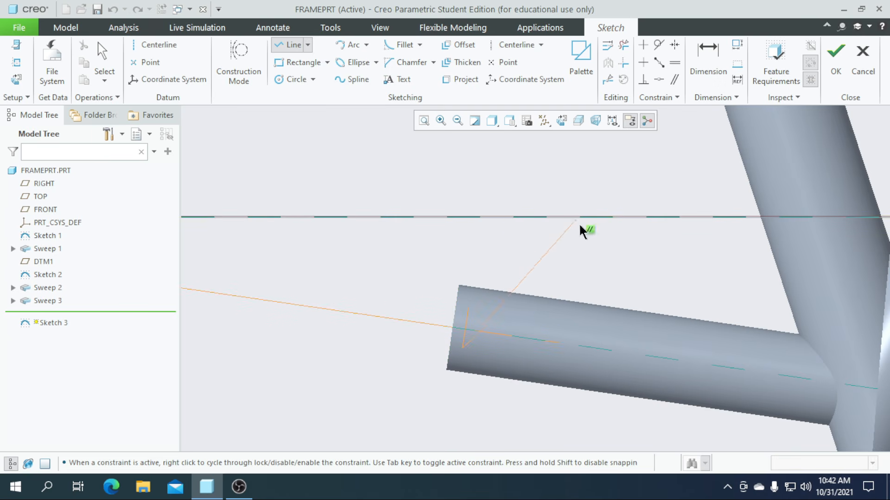
Trim the lower stay's path back to the short crossing line, remove that line's remaining pieces, and complete the sketch
{"action": "left_click", "coordinate": [623, 44]}
{"action": "scroll", "coordinate": [509, 319], "scroll_direction": "up", "scroll_amount": 3}
{"action": "left_click", "coordinate": [510, 320]}
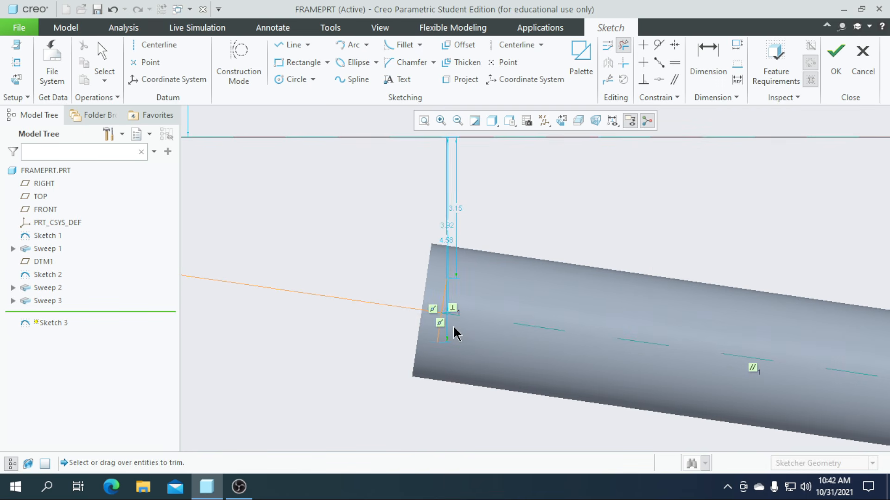
{"action": "scroll", "coordinate": [451, 324], "scroll_direction": "up", "scroll_amount": 3}
{"action": "left_click_drag", "start_coordinate": [436, 257], "coordinate": [436, 258]}
{"action": "scroll", "coordinate": [490, 302], "scroll_direction": "down", "scroll_amount": 6}
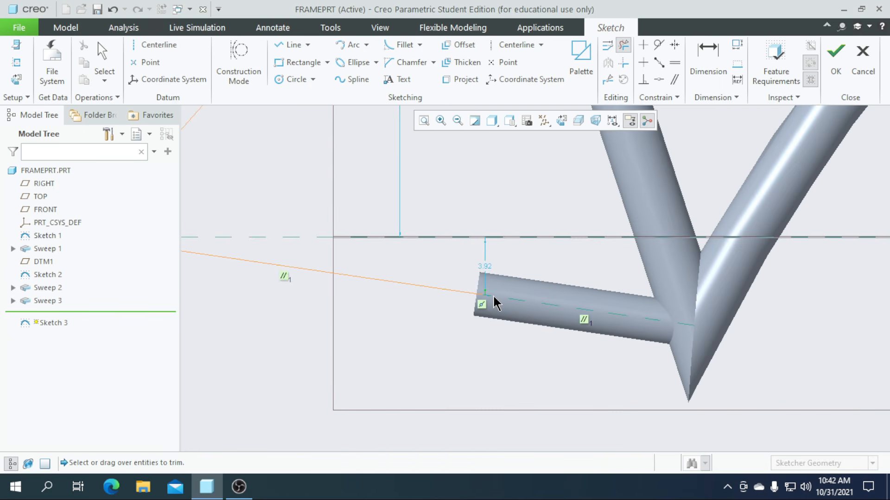
{"action": "scroll", "coordinate": [493, 226], "scroll_direction": "up", "scroll_amount": 6}
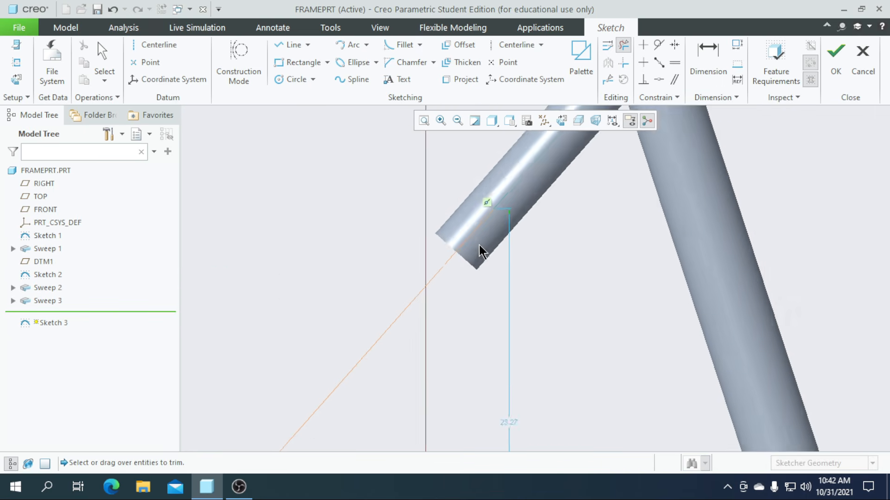
{"action": "left_click", "coordinate": [835, 53]}
Examine the lower cross tube's joints with the ends of the lower stays and the stub
{"action": "scroll", "coordinate": [570, 215], "scroll_direction": "down", "scroll_amount": 5}
{"action": "middle_click_drag", "start_coordinate": [592, 274], "coordinate": [616, 342]}
{"action": "left_click", "coordinate": [618, 311]}
{"action": "scroll", "coordinate": [616, 307], "scroll_direction": "up", "scroll_amount": 5}
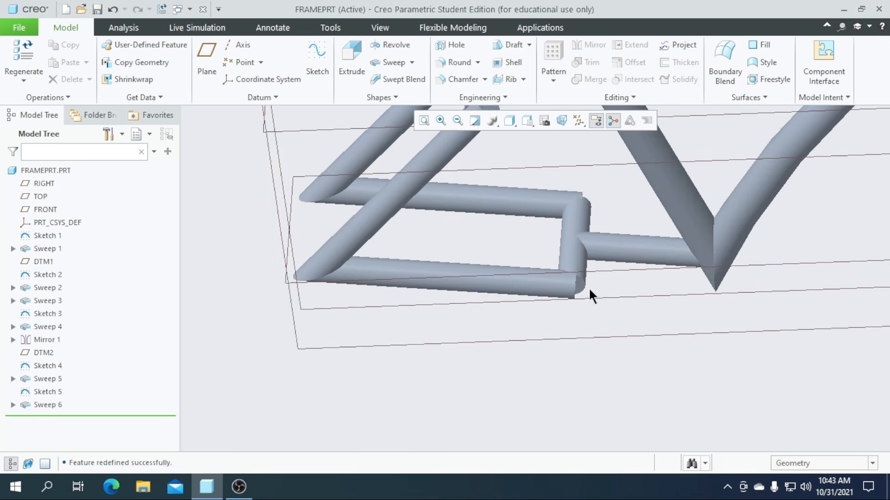
{"action": "scroll", "coordinate": [577, 301], "scroll_direction": "up", "scroll_amount": 3}
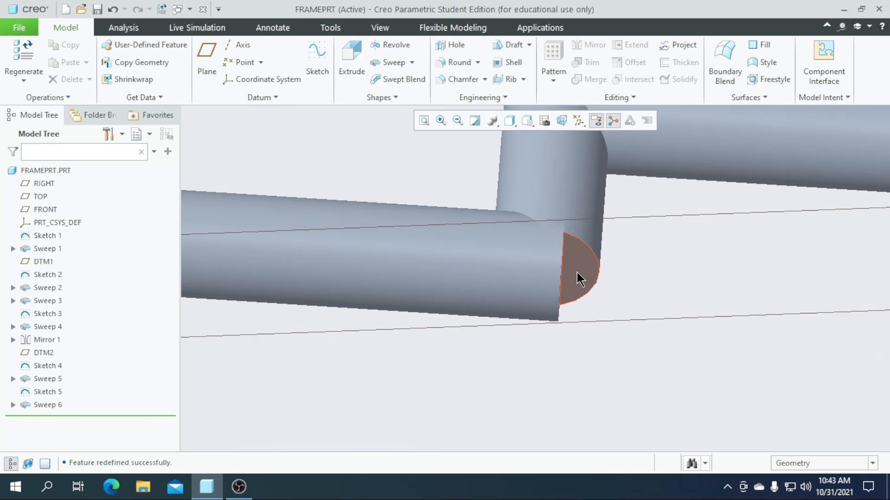
{"action": "scroll", "coordinate": [582, 334], "scroll_direction": "down", "scroll_amount": 2}
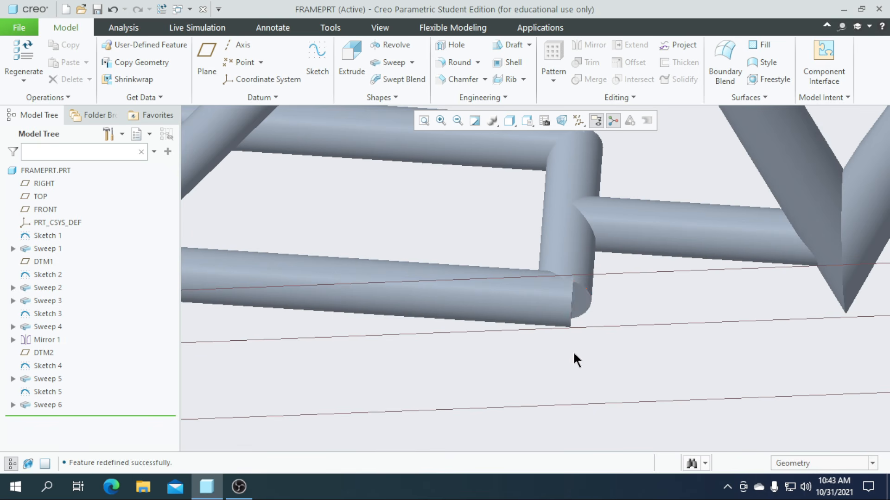
{"action": "scroll", "coordinate": [556, 354], "scroll_direction": "down", "scroll_amount": 4}
{"action": "mouse_move", "coordinate": [519, 274]}
{"action": "middle_mouse_down"}
{"action": "mouse_move", "coordinate": [558, 218]}
{"action": "mouse_move", "coordinate": [526, 237]}
{"action": "mouse_move", "coordinate": [530, 312]}
{"action": "mouse_move", "coordinate": [621, 322]}
{"action": "mouse_move", "coordinate": [647, 345]}
{"action": "middle_mouse_up"}
{"action": "middle_click_drag", "start_coordinate": [692, 366], "coordinate": [390, 246]}
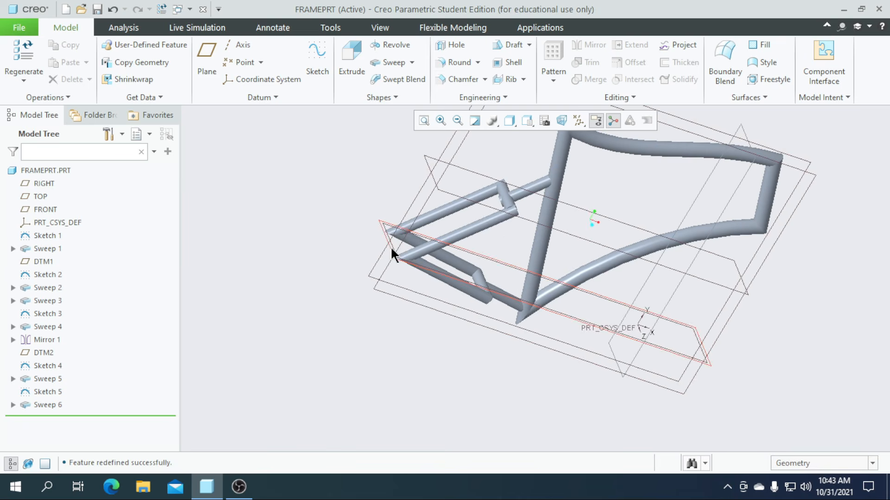
Check the definition of datum plane DTM1, including its offset from the FRONT plane
{"action": "scroll", "coordinate": [385, 259], "scroll_direction": "up", "scroll_amount": 2}
{"action": "left_click", "coordinate": [372, 290]}
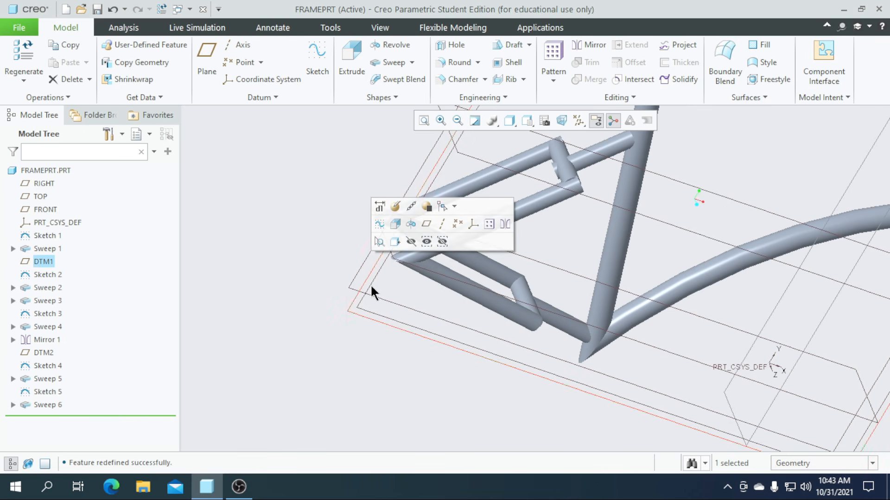
{"action": "left_click", "coordinate": [404, 207]}
{"action": "left_click", "coordinate": [823, 313]}
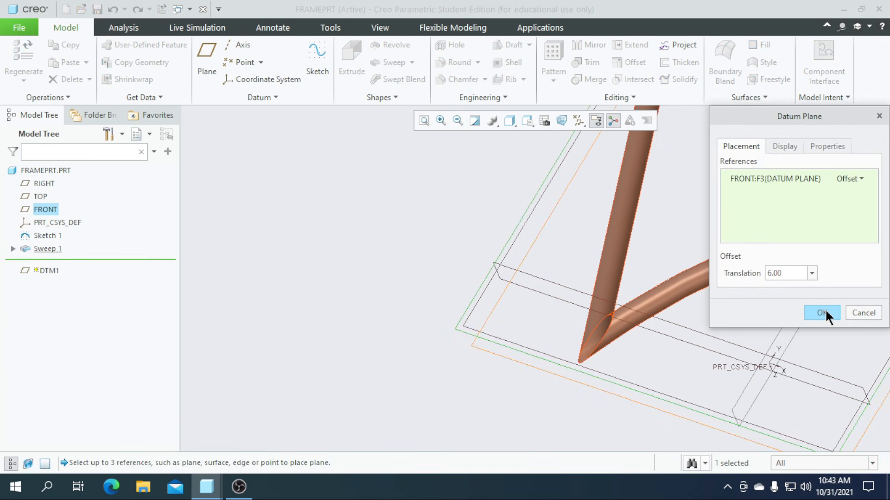
Hide datum plane DTM1
{"action": "key", "text": "ctrl+d"}
{"action": "middle_click_drag", "start_coordinate": [429, 373], "coordinate": [756, 205]}
{"action": "scroll", "coordinate": [682, 244], "scroll_direction": "up", "scroll_amount": 2}
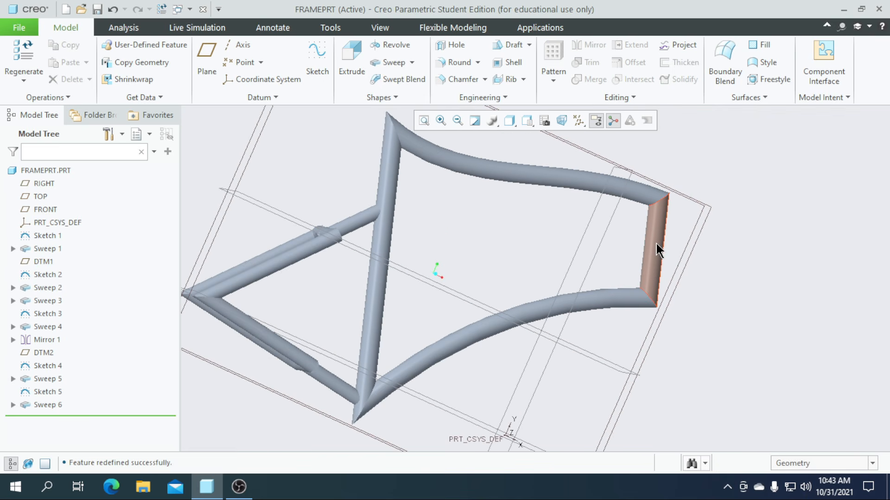
{"action": "middle_click_drag", "start_coordinate": [512, 368], "coordinate": [381, 335]}
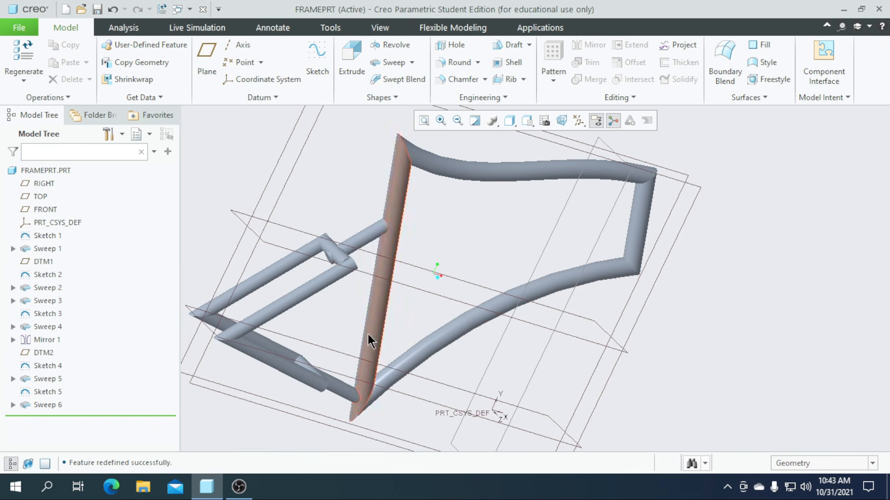
{"action": "left_click", "coordinate": [244, 284]}
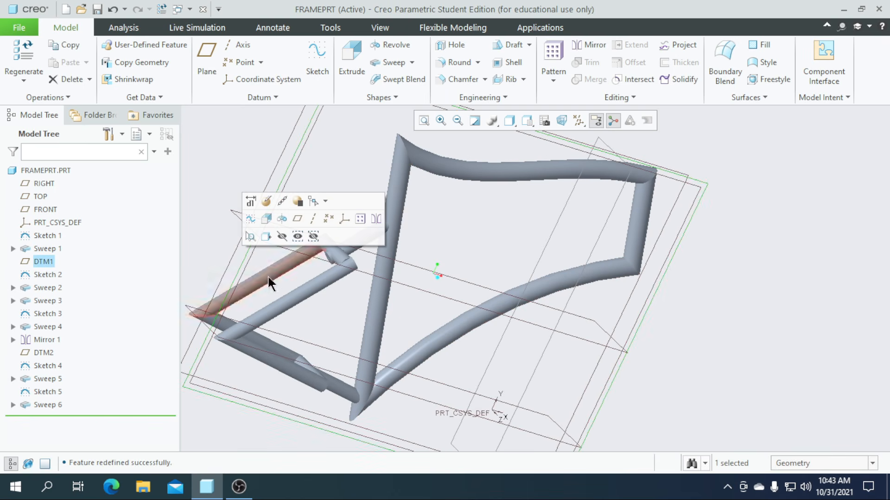
{"action": "left_click", "coordinate": [281, 236]}
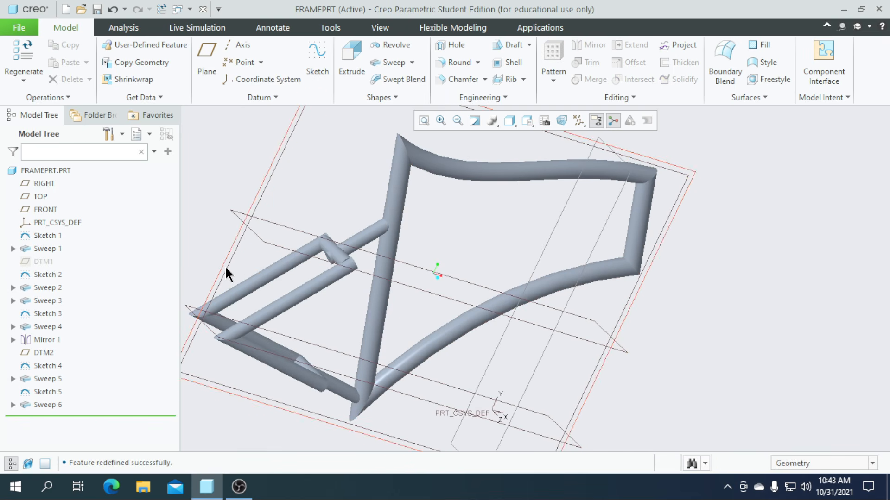
Start a sketch on the FRONT plane and add the head tube's centre line from Sketch 1 as a reference
{"action": "left_click", "coordinate": [225, 262]}
{"action": "left_click", "coordinate": [315, 59]}
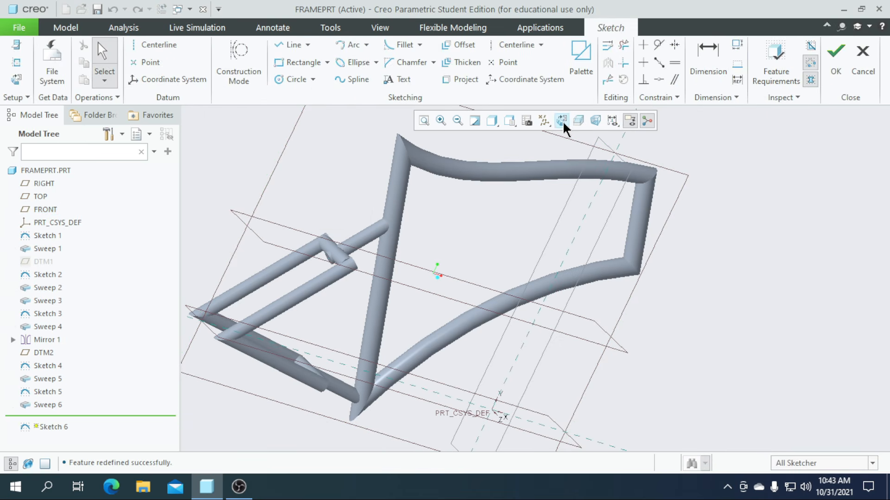
{"action": "left_click", "coordinate": [562, 121]}
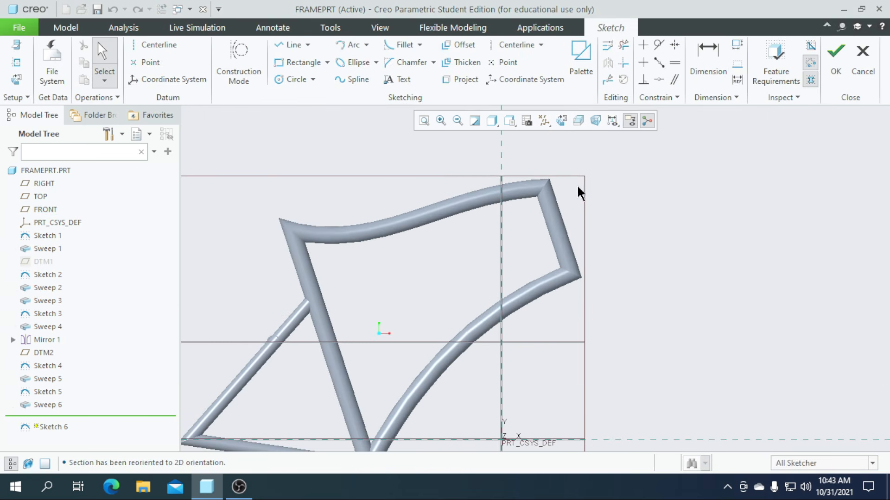
{"action": "left_click", "coordinate": [284, 45]}
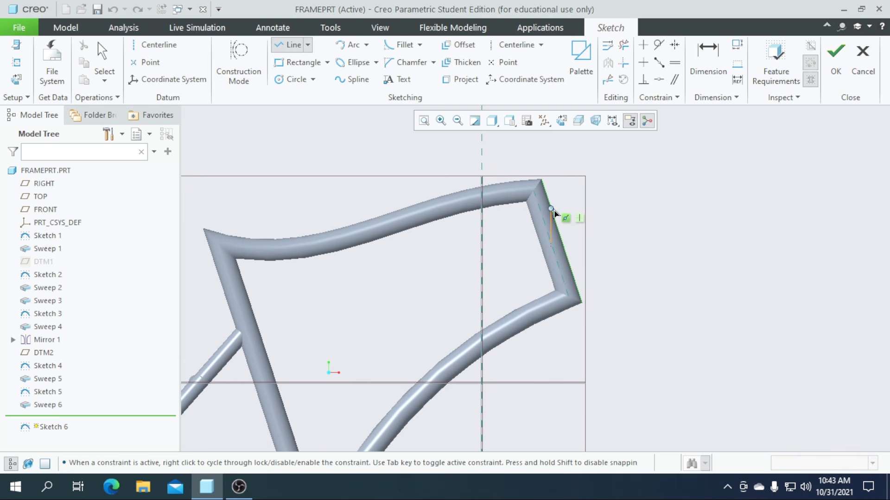
{"action": "left_click", "coordinate": [16, 62]}
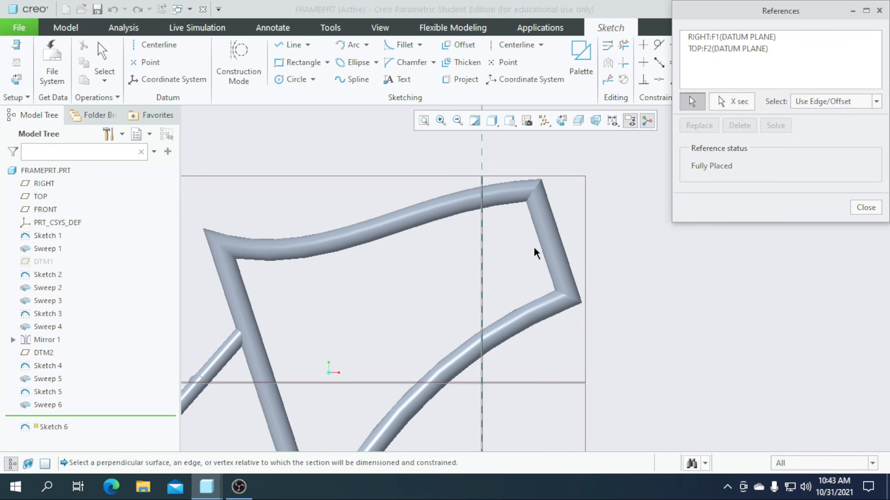
{"action": "left_click", "coordinate": [557, 255]}
{"action": "left_click", "coordinate": [866, 208]}
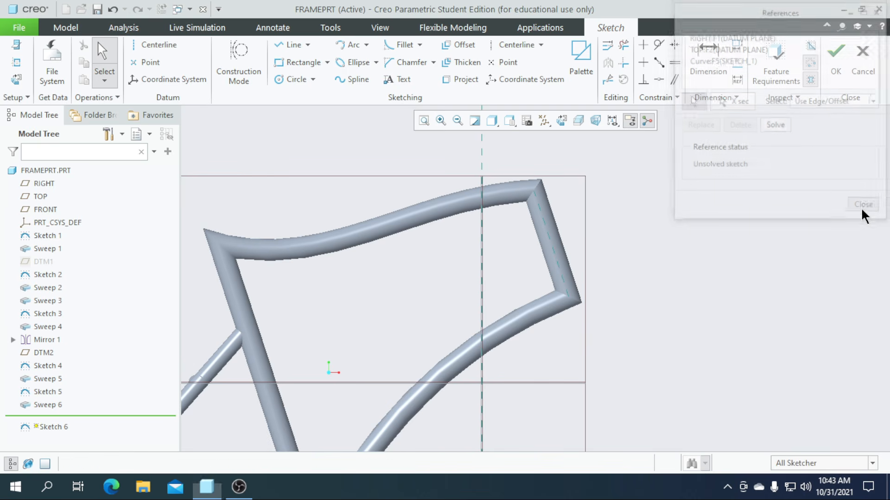
Draw a line along the head tube's centre line, extending past both tube ends, and complete the sketch
{"action": "left_click", "coordinate": [288, 50]}
{"action": "left_click", "coordinate": [523, 156]}
{"action": "left_click", "coordinate": [581, 333]}
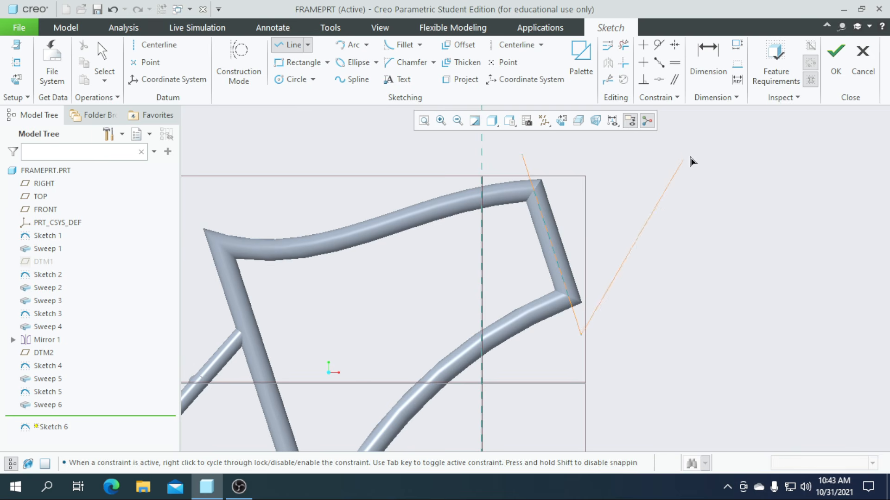
{"action": "left_click", "coordinate": [835, 61]}
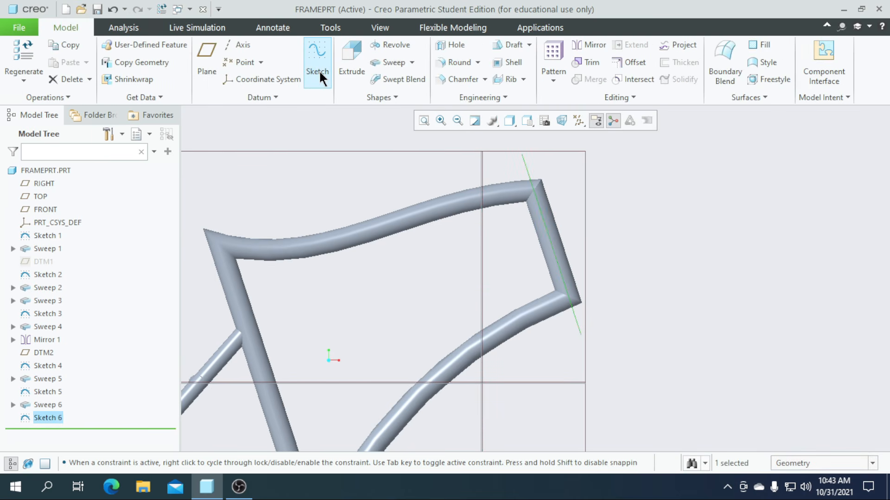
Begin a sweep along the extended head tube line and open its section sketch facing the screen
{"action": "left_click", "coordinate": [394, 62]}
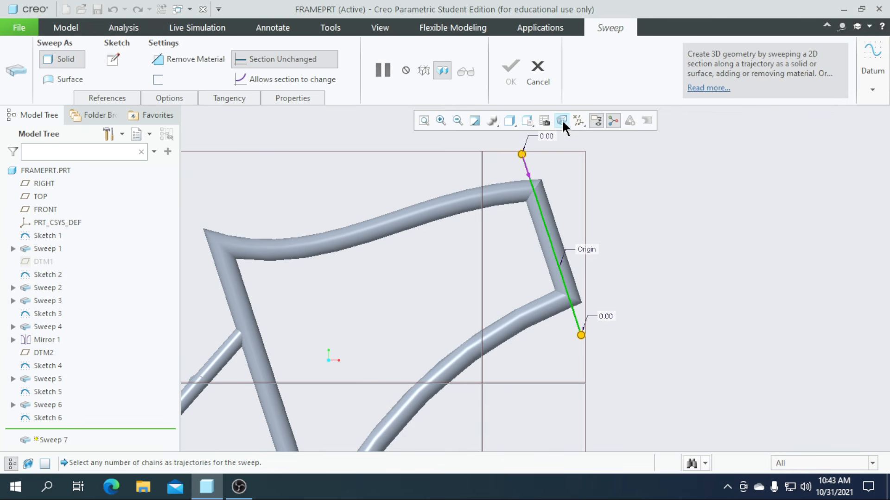
{"action": "left_click", "coordinate": [111, 59]}
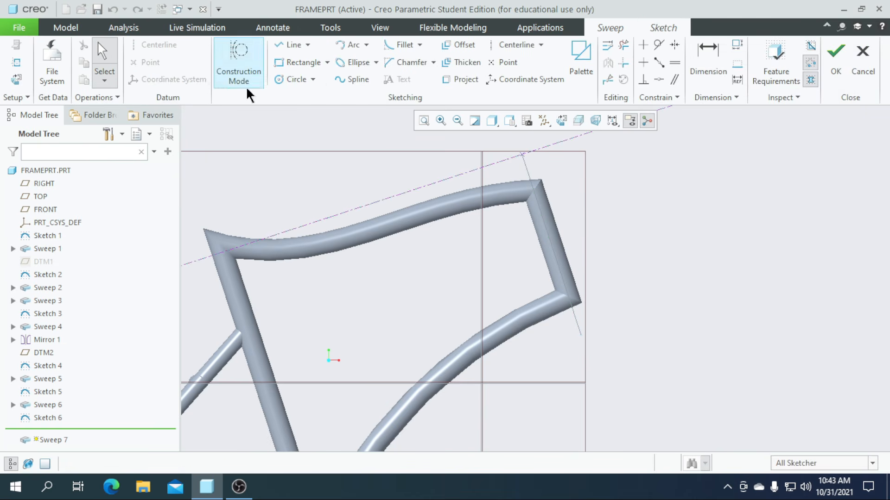
{"action": "left_click", "coordinate": [560, 121]}
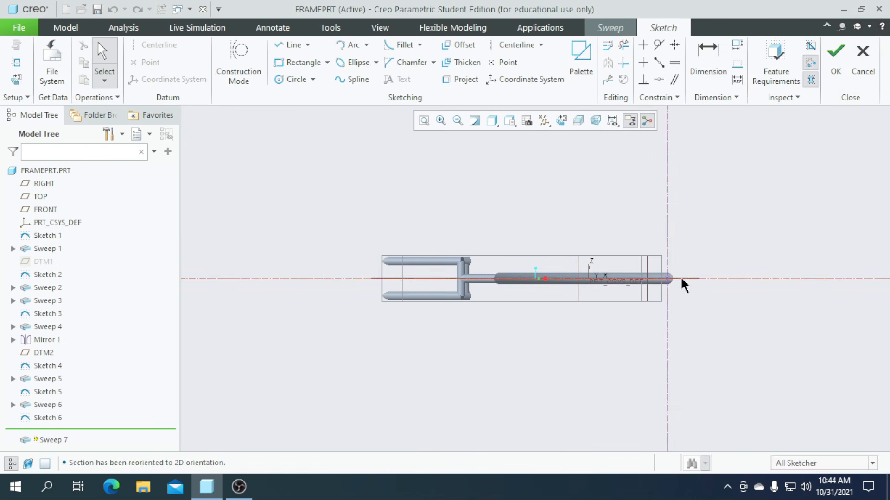
{"action": "scroll", "coordinate": [679, 278], "scroll_direction": "down", "scroll_amount": 3}
{"action": "scroll", "coordinate": [678, 284], "scroll_direction": "down", "scroll_amount": 2}
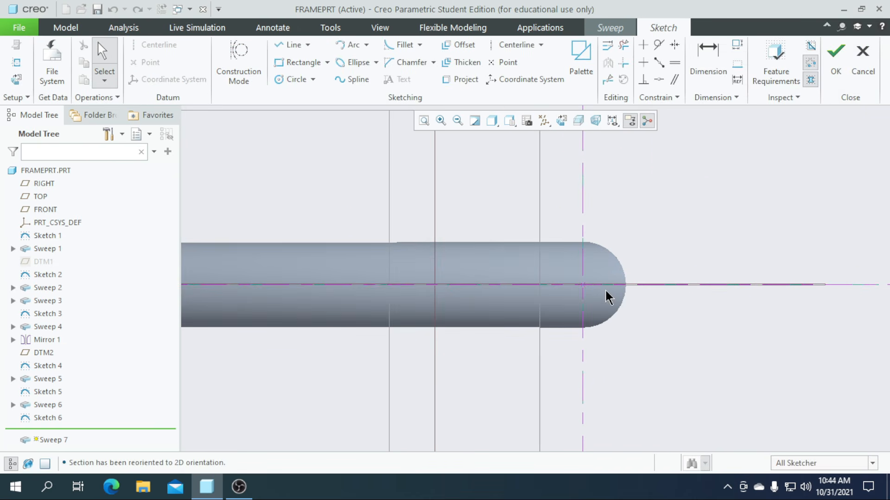
{"action": "left_click", "coordinate": [290, 82]}
{"action": "scroll", "coordinate": [614, 287], "scroll_direction": "down", "scroll_amount": 2}
{"action": "left_click", "coordinate": [564, 283]}
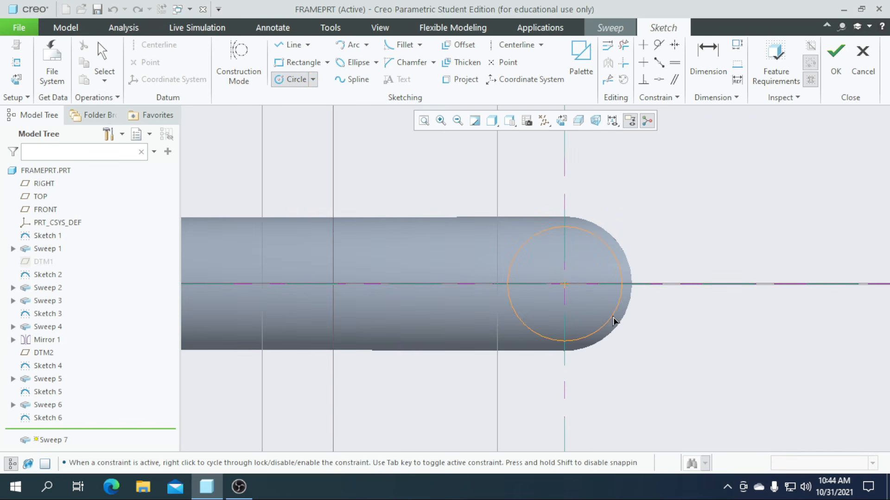
{"action": "left_click", "coordinate": [617, 317]}
{"action": "middle_click", "coordinate": [617, 318]}
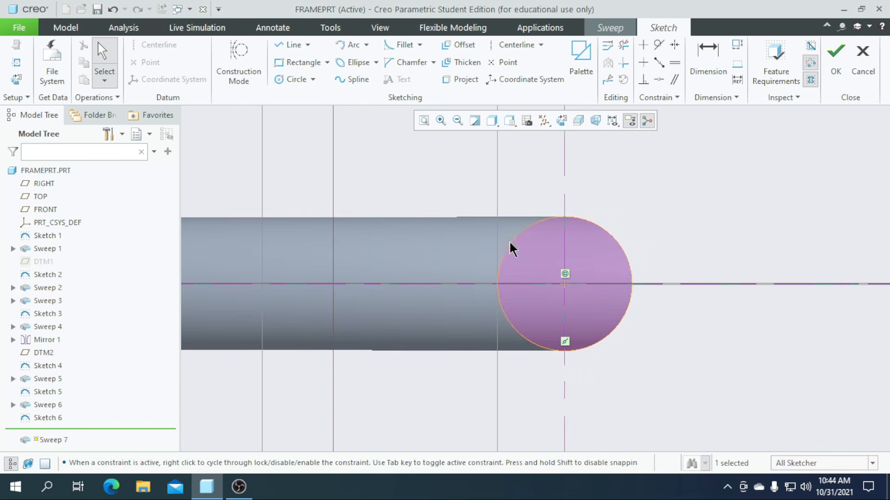
{"action": "key", "text": "ctrl+z"}
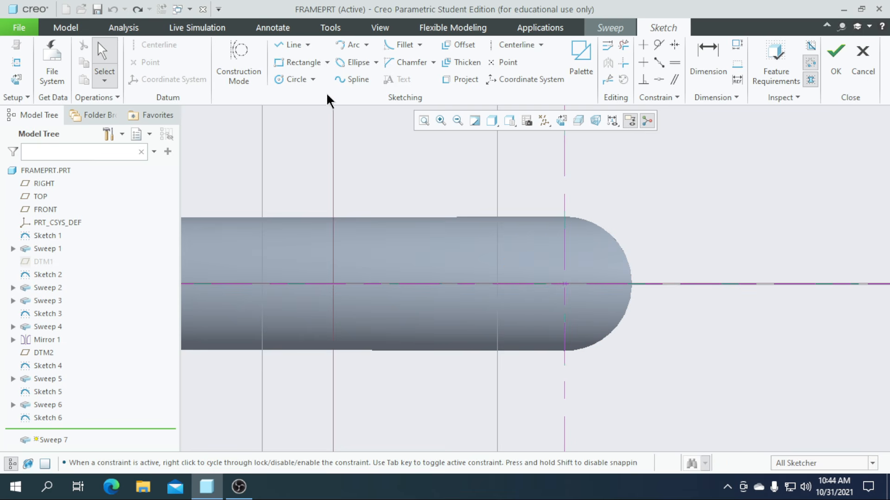
Sketch a section circle centred on the path's end point with a diameter of 3, and accept the section
{"action": "left_click", "coordinate": [292, 82]}
{"action": "left_click", "coordinate": [565, 285]}
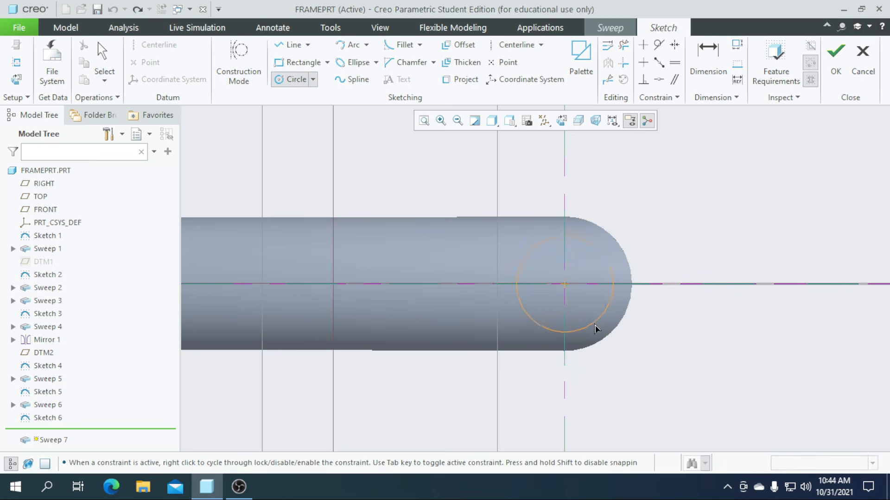
{"action": "left_click", "coordinate": [603, 319]}
{"action": "middle_click", "coordinate": [603, 318]}
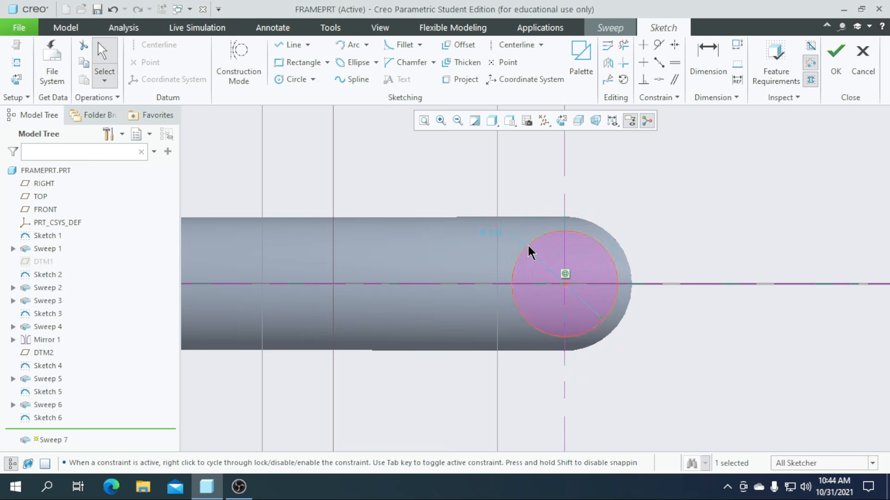
{"action": "double_click", "coordinate": [497, 237]}
{"action": "type", "text": "3"}
{"action": "key", "text": "Return"}
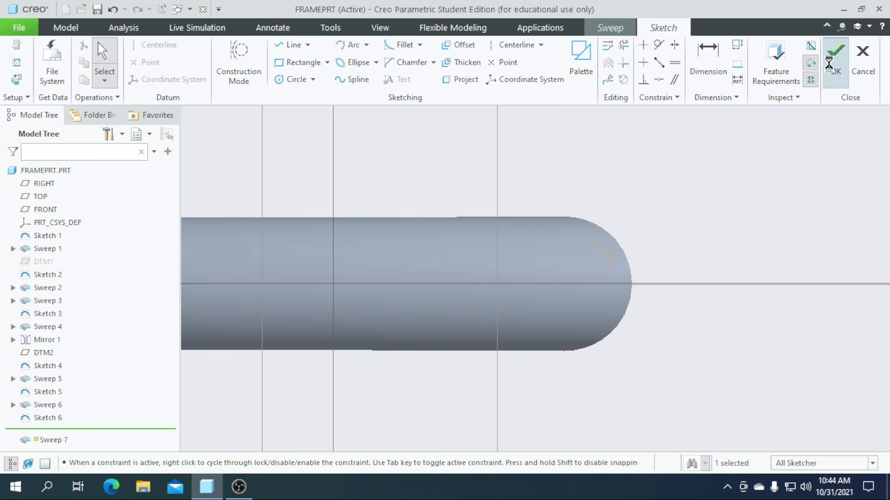
{"action": "left_click", "coordinate": [835, 60]}
Set the sweep to remove material so it bores through the head tube, and complete the feature
{"action": "mouse_move", "coordinate": [538, 225]}
{"action": "middle_mouse_down"}
{"action": "mouse_move", "coordinate": [536, 270]}
{"action": "mouse_move", "coordinate": [549, 292]}
{"action": "mouse_move", "coordinate": [531, 332]}
{"action": "middle_mouse_up"}
{"action": "key", "text": "ctrl+d"}
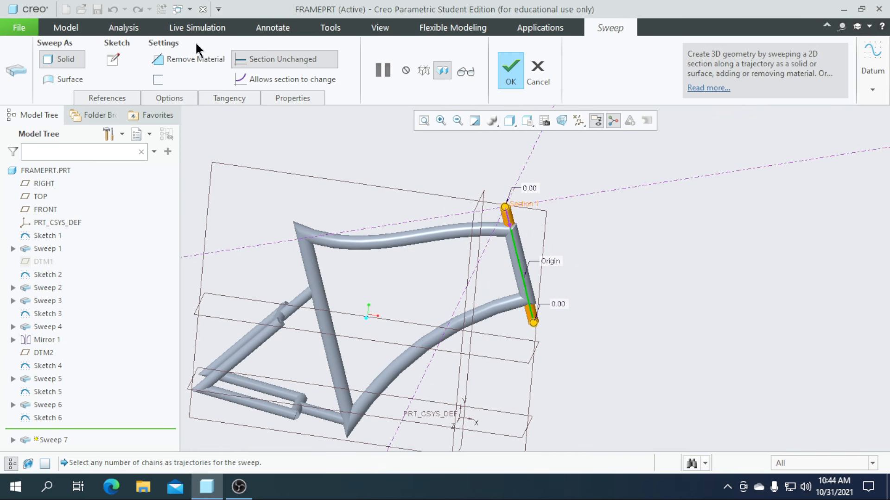
{"action": "left_click", "coordinate": [178, 59]}
{"action": "middle_click_drag", "start_coordinate": [415, 202], "coordinate": [462, 226]}
{"action": "left_click", "coordinate": [503, 83]}
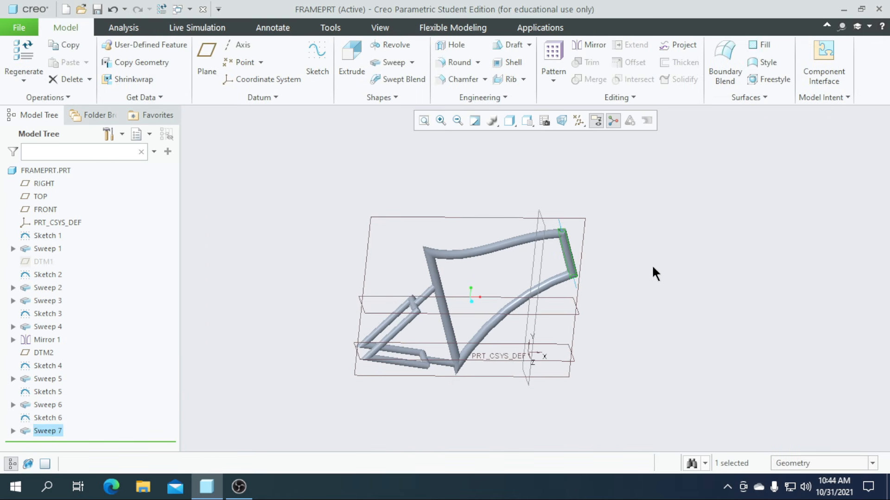
Hide the head tube bore's path sketch and save the frame part in the bicyclemechanism folder
{"action": "middle_click_drag", "start_coordinate": [652, 302], "coordinate": [639, 279]}
{"action": "key", "text": "ctrl+d"}
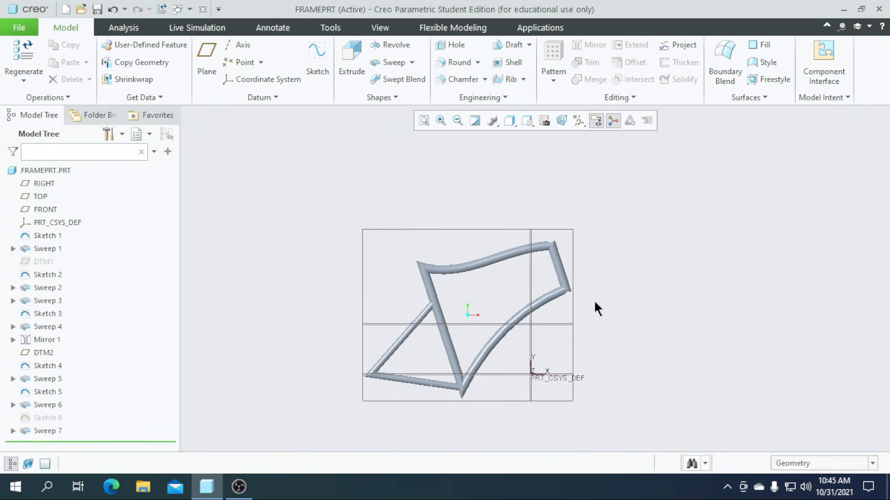
{"action": "scroll", "coordinate": [471, 335], "scroll_direction": "down", "scroll_amount": 1}
{"action": "scroll", "coordinate": [508, 291], "scroll_direction": "down", "scroll_amount": 2}
{"action": "scroll", "coordinate": [464, 289], "scroll_direction": "up", "scroll_amount": 3}
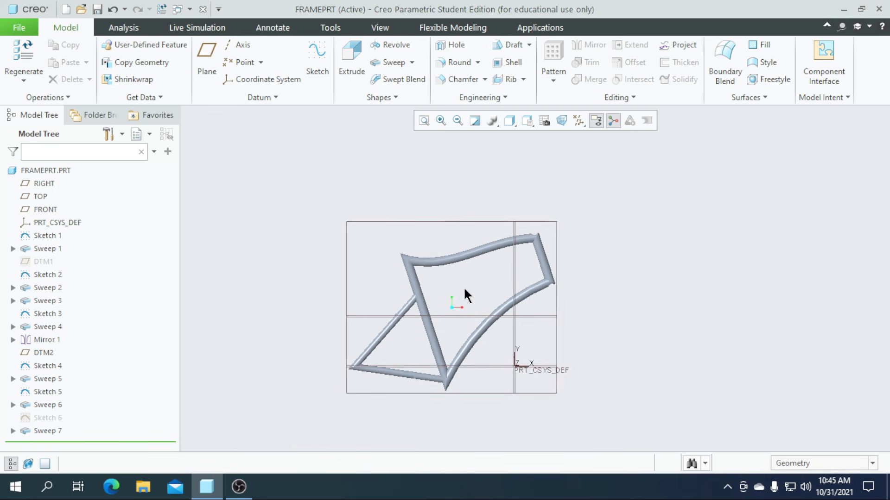
{"action": "scroll", "coordinate": [452, 326], "scroll_direction": "down", "scroll_amount": 1}
{"action": "left_click", "coordinate": [98, 10]}
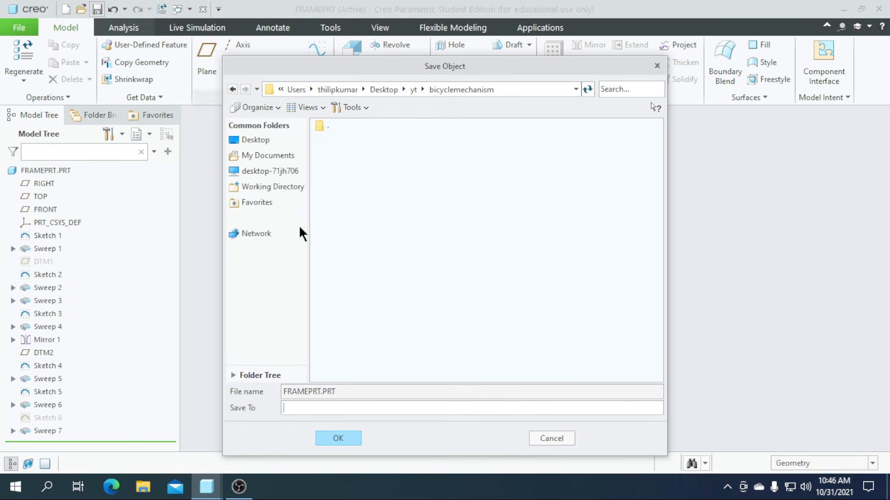
{"action": "left_click", "coordinate": [339, 438]}
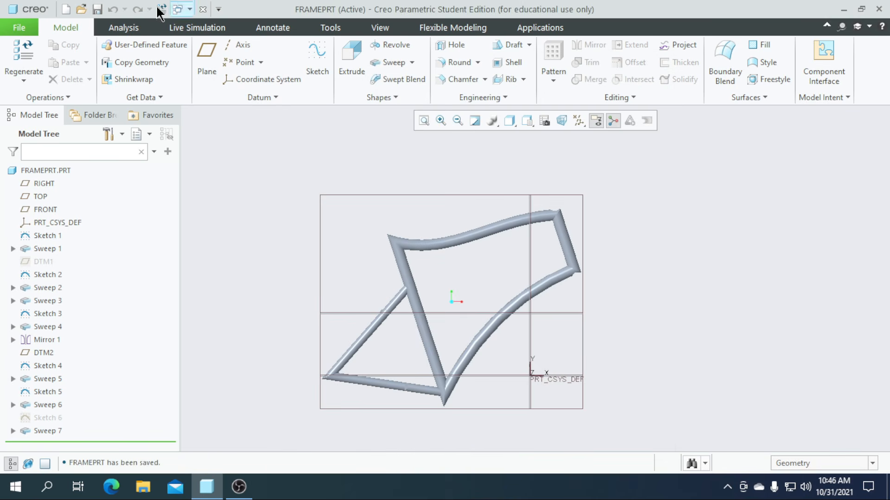
Create a solid part named handlebar without the default template, using mmns_part_solid, and maximize its window
{"action": "left_click", "coordinate": [64, 10]}
{"action": "left_click", "coordinate": [375, 336]}
{"action": "left_click", "coordinate": [407, 296]}
{"action": "type", "text": "handlebar"}
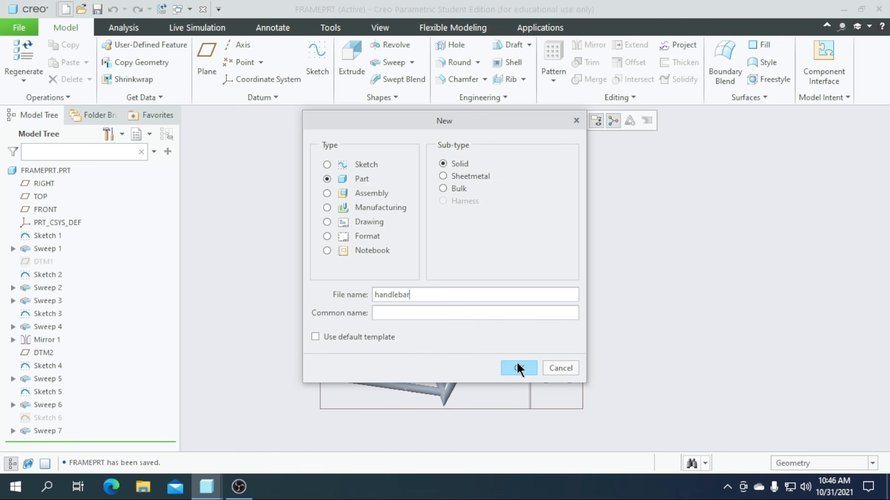
{"action": "left_click", "coordinate": [518, 369]}
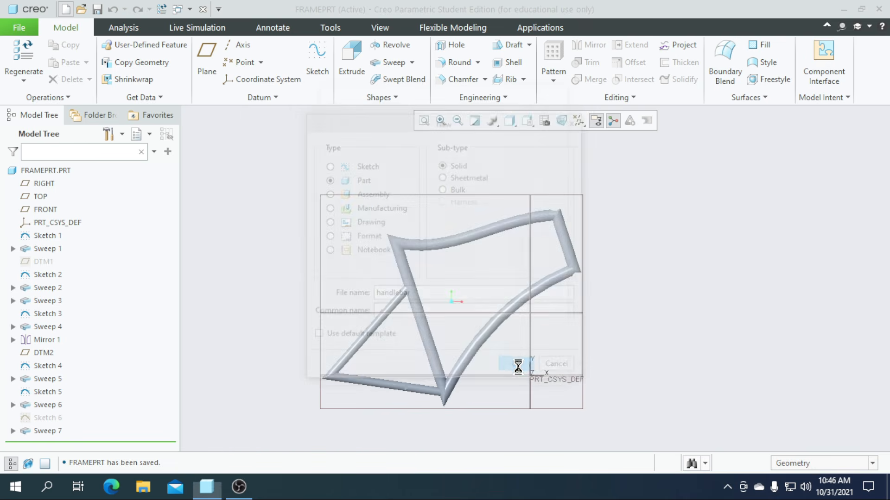
{"action": "scroll", "coordinate": [378, 207], "scroll_direction": "down", "scroll_amount": 2}
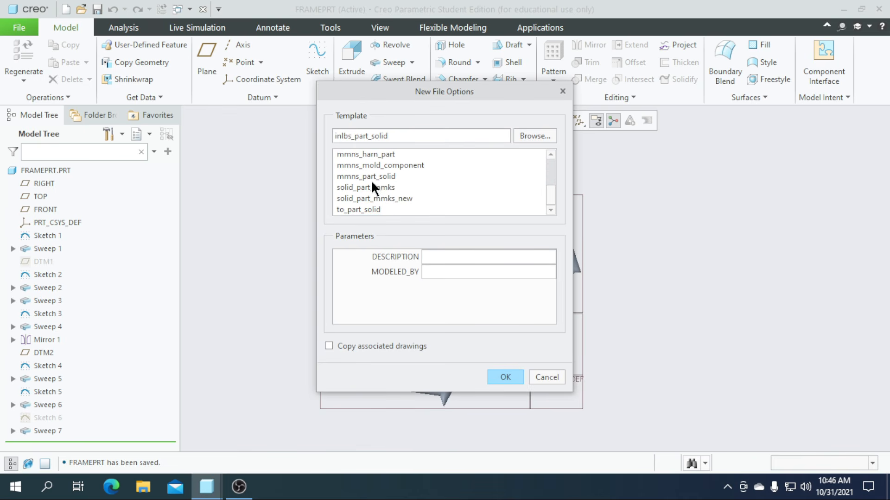
{"action": "left_click", "coordinate": [372, 178]}
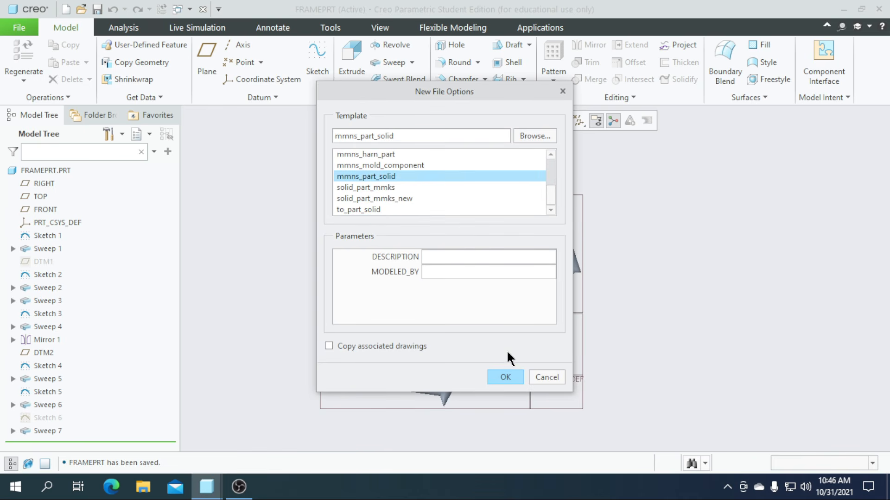
{"action": "left_click", "coordinate": [500, 377]}
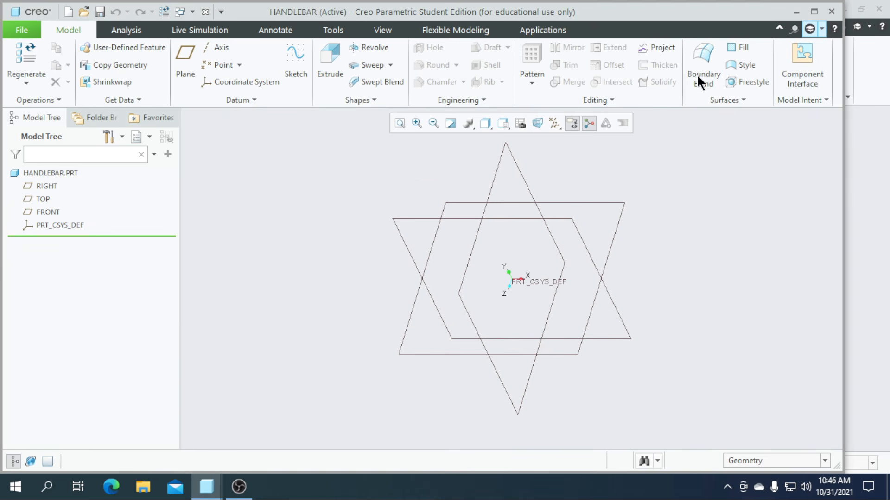
{"action": "left_click", "coordinate": [813, 11]}
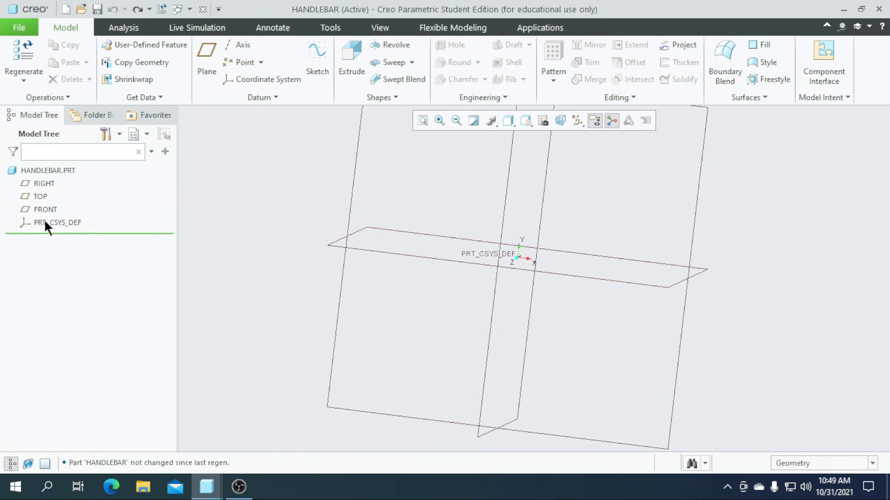
On the FRONT plane, sketch a horizontal line through the origin and a vertical centerline at the origin
{"action": "left_click", "coordinate": [328, 64]}
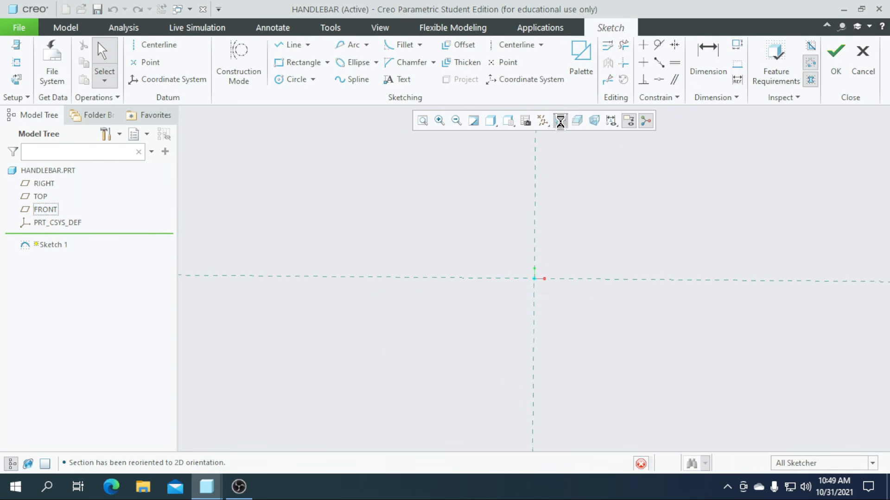
{"action": "left_click", "coordinate": [287, 45]}
{"action": "left_click", "coordinate": [461, 279]}
{"action": "scroll", "coordinate": [556, 280], "scroll_direction": "down", "scroll_amount": 3}
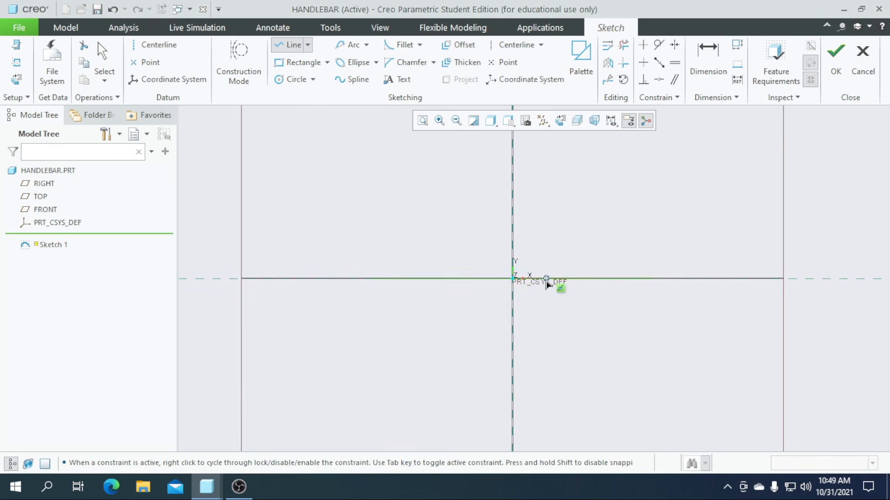
{"action": "left_click", "coordinate": [517, 43]}
{"action": "left_click", "coordinate": [513, 278]}
{"action": "left_click", "coordinate": [515, 305]}
{"action": "middle_click", "coordinate": [516, 305]}
Set the horizontal line's length to 60 mm and its end's distance from the vertical centerline to 30 mm
{"action": "left_click", "coordinate": [476, 256]}
{"action": "double_click", "coordinate": [476, 256]}
{"action": "type", "text": "80"}
{"action": "key", "text": "Return"}
{"action": "left_click", "coordinate": [439, 292]}
{"action": "double_click", "coordinate": [439, 292]}
{"action": "type", "text": "30"}
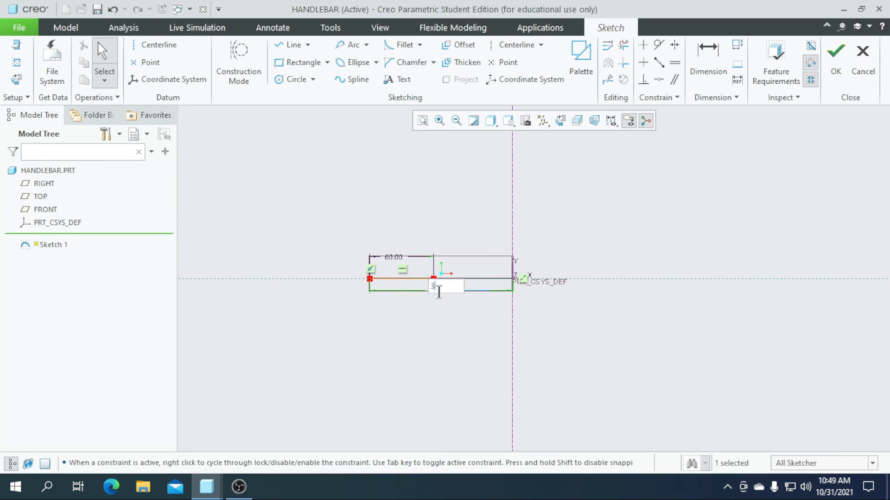
{"action": "key", "text": "Return"}
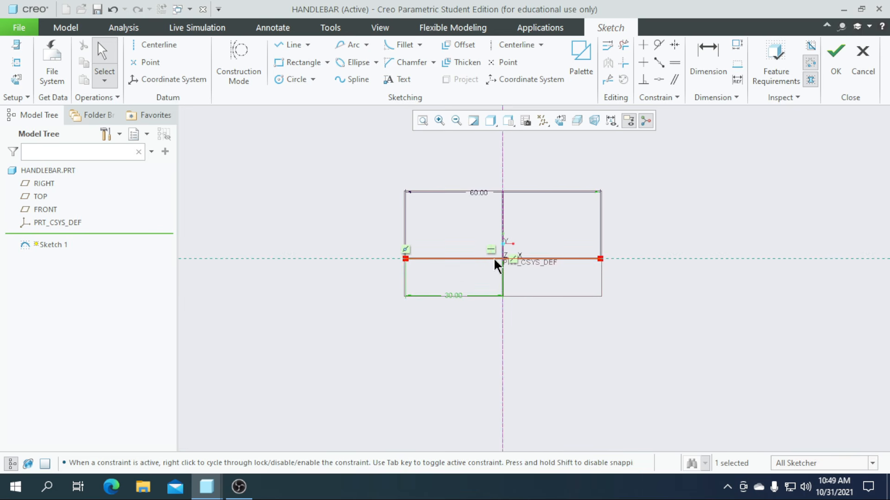
{"action": "left_click", "coordinate": [347, 50]}
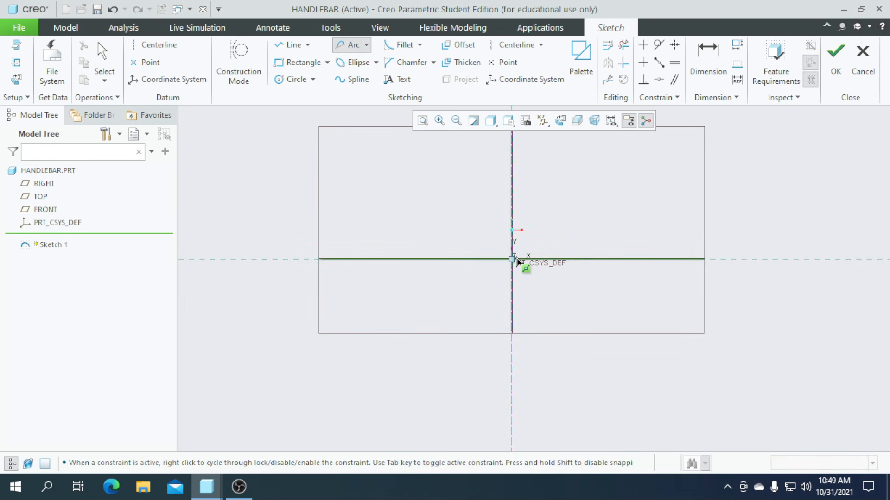
{"action": "left_click", "coordinate": [293, 79]}
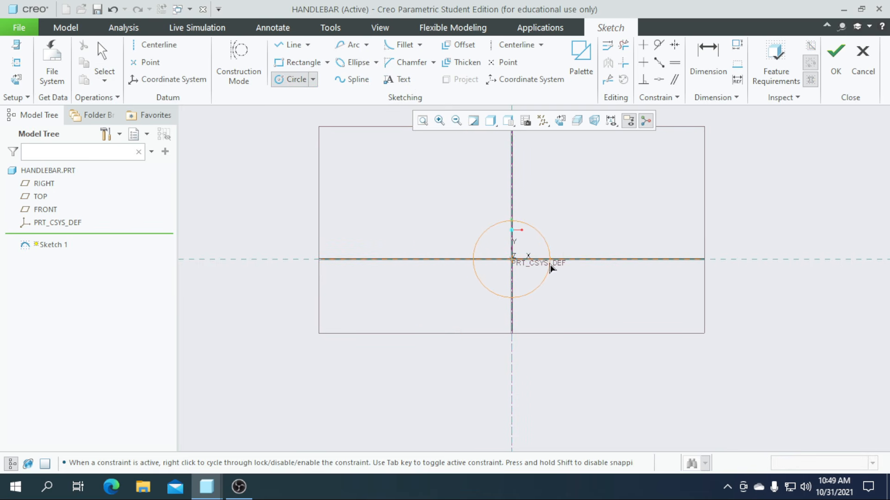
{"action": "left_click", "coordinate": [490, 200]}
{"action": "middle_click", "coordinate": [468, 172]}
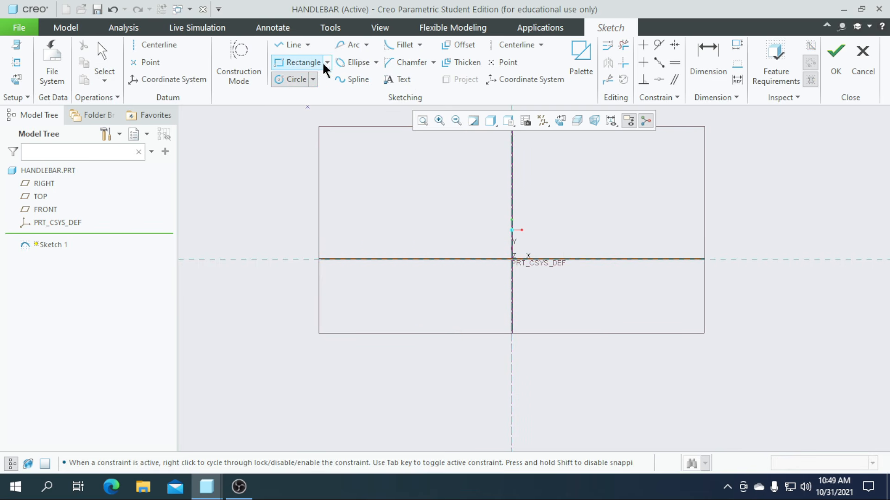
{"action": "left_click", "coordinate": [366, 45]}
{"action": "left_click", "coordinate": [378, 118]}
{"action": "left_click", "coordinate": [453, 259]}
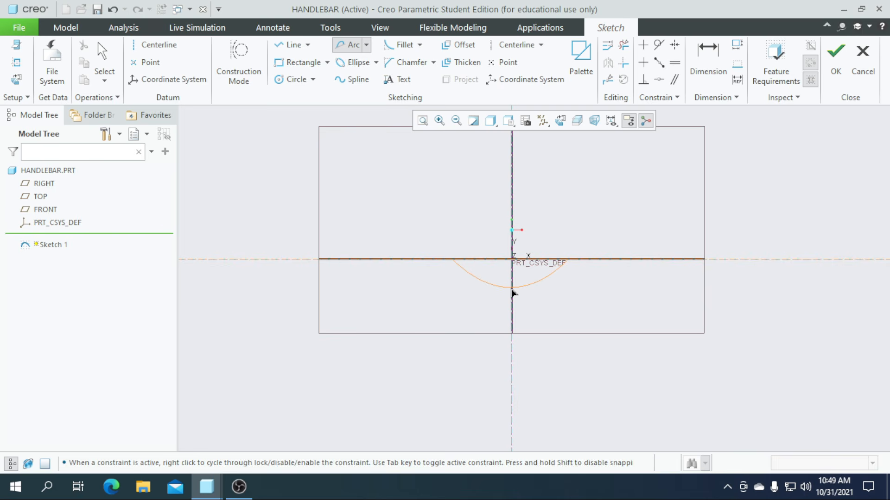
{"action": "middle_click", "coordinate": [512, 292]}
Sketch a three-point arc of about 14 mm radius bulging below the horizontal line, with its center 0 mm from the vertical centerline
{"action": "left_click", "coordinate": [366, 44]}
{"action": "left_click", "coordinate": [362, 59]}
{"action": "left_click", "coordinate": [596, 259]}
{"action": "left_click", "coordinate": [444, 259]}
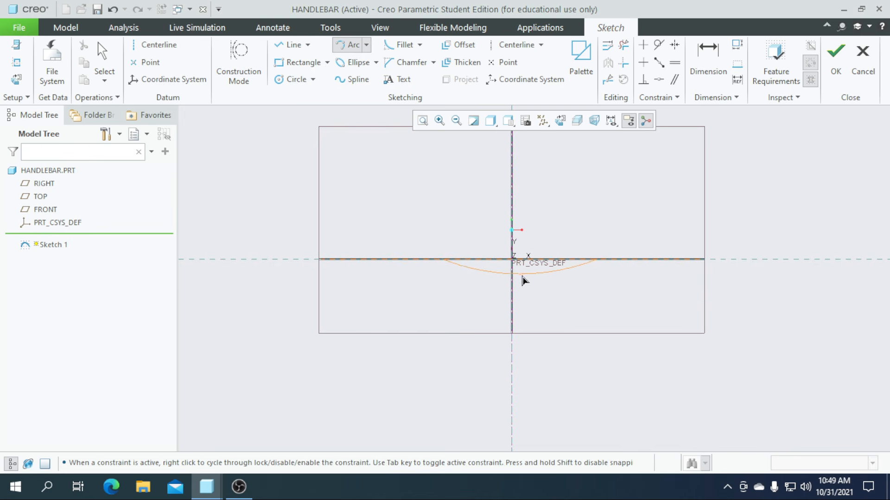
{"action": "left_click", "coordinate": [507, 302]}
{"action": "middle_click", "coordinate": [513, 241]}
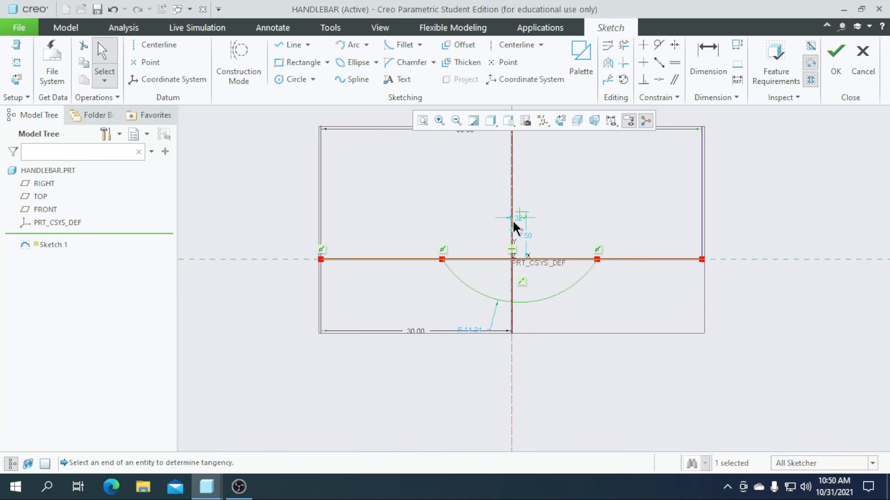
{"action": "double_click", "coordinate": [518, 218]}
{"action": "type", "text": "0"}
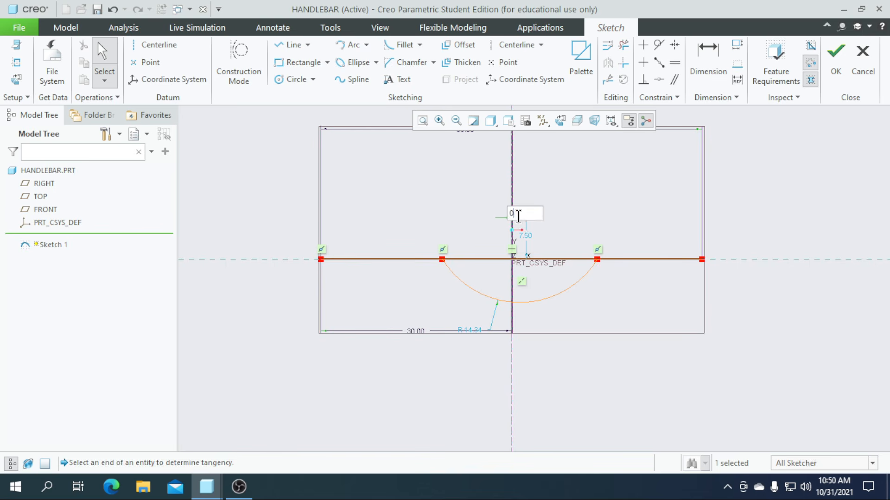
{"action": "key", "text": "Return"}
Try arc radii of 13 mm and 11 mm, and settle on a radius of 12 mm
{"action": "scroll", "coordinate": [505, 305], "scroll_direction": "down", "scroll_amount": 1}
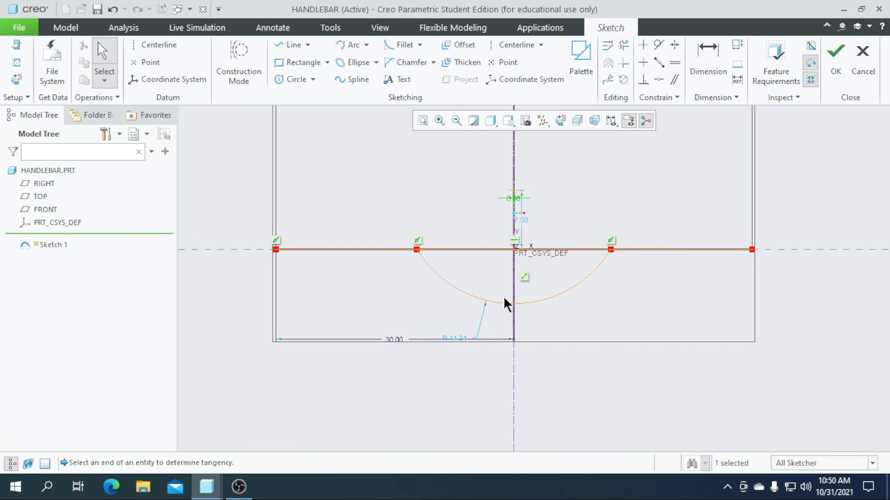
{"action": "double_click", "coordinate": [461, 340]}
{"action": "type", "text": "13"}
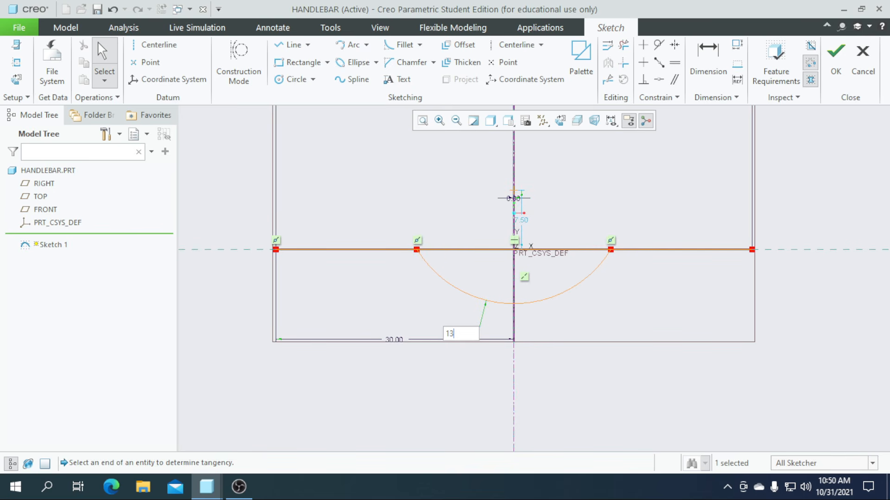
{"action": "key", "text": "Return"}
{"action": "double_click", "coordinate": [460, 328]}
{"action": "type", "text": "12"}
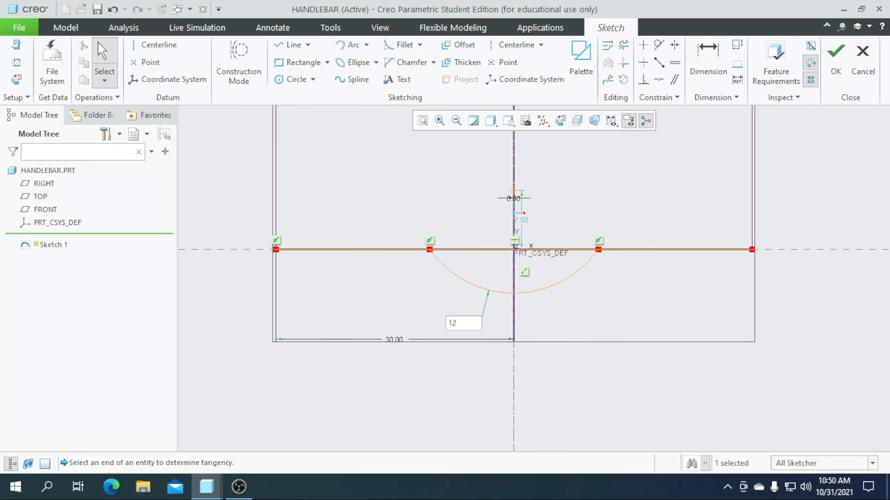
{"action": "key", "text": "Return"}
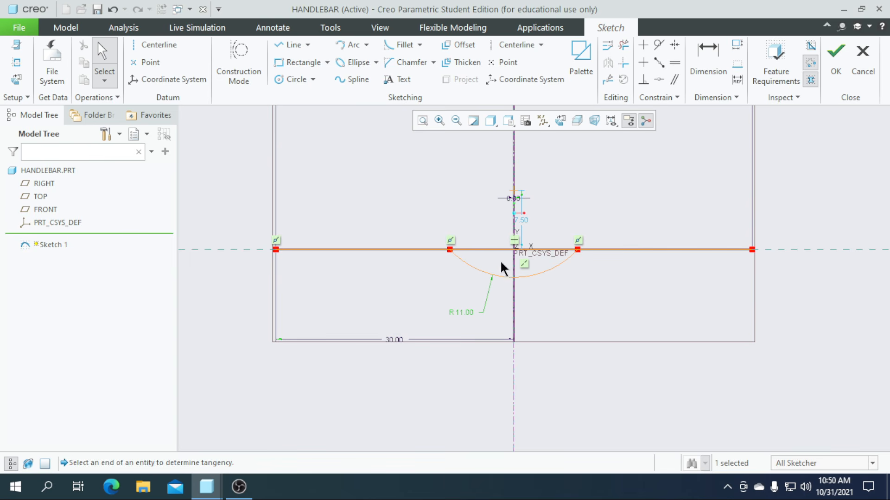
{"action": "double_click", "coordinate": [464, 314]}
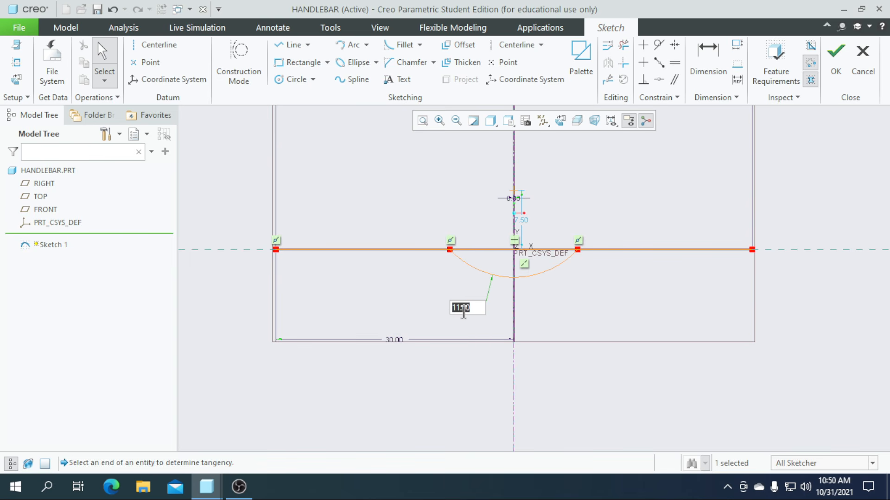
{"action": "key", "text": "Return"}
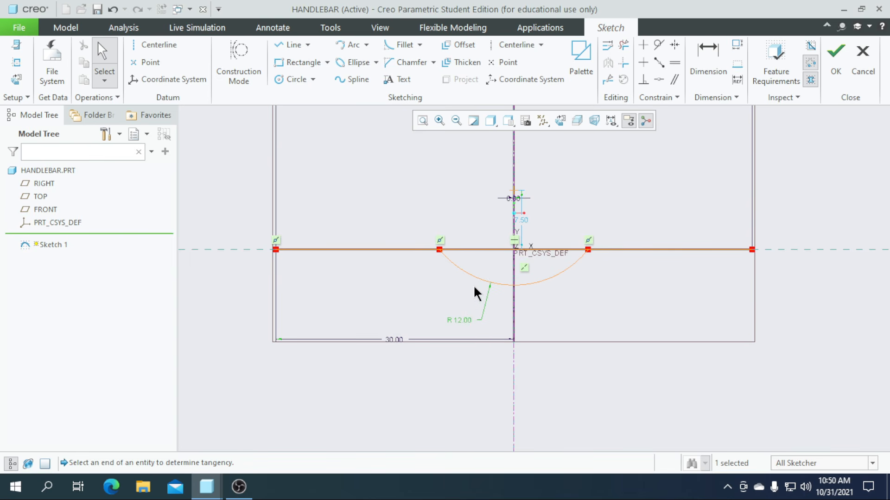
Sketch a line from each end of the arc sloping outward and upward to about 6 mm above the horizontal line
{"action": "left_click", "coordinate": [288, 44]}
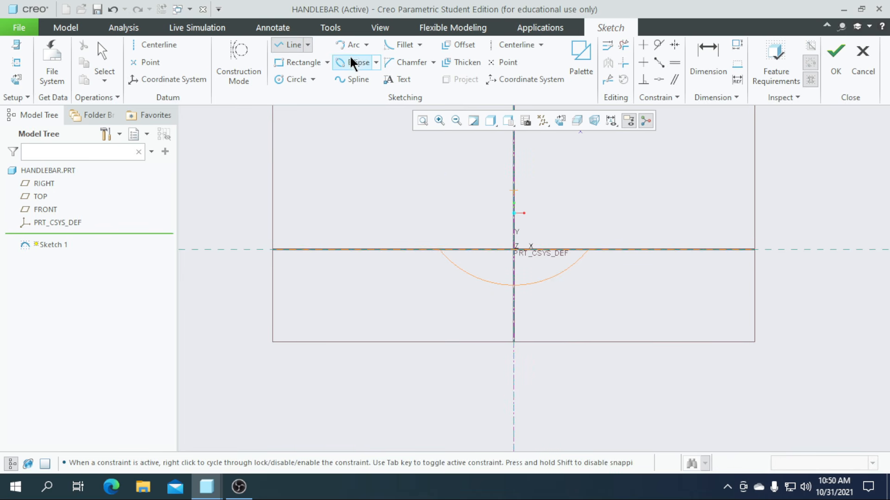
{"action": "scroll", "coordinate": [592, 253], "scroll_direction": "down", "scroll_amount": 1}
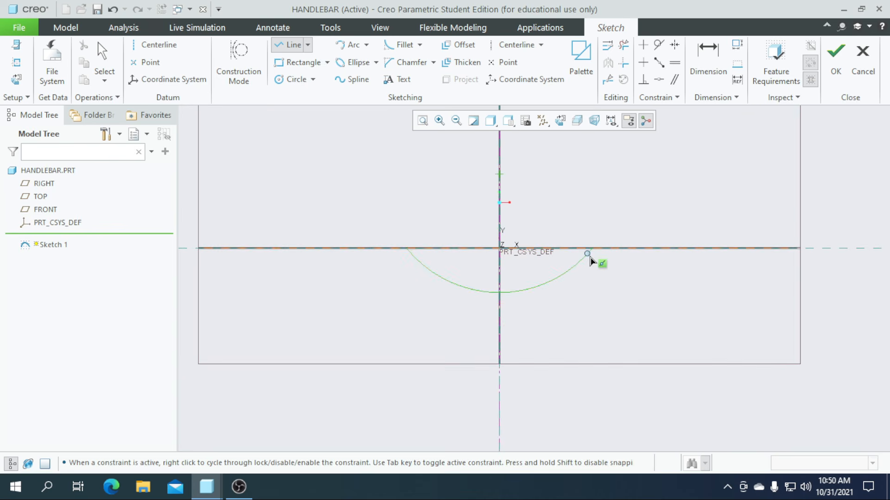
{"action": "left_click", "coordinate": [593, 249]}
{"action": "left_click", "coordinate": [798, 189]}
{"action": "middle_click", "coordinate": [372, 269]}
{"action": "left_click", "coordinate": [407, 249]}
{"action": "left_click", "coordinate": [204, 191]}
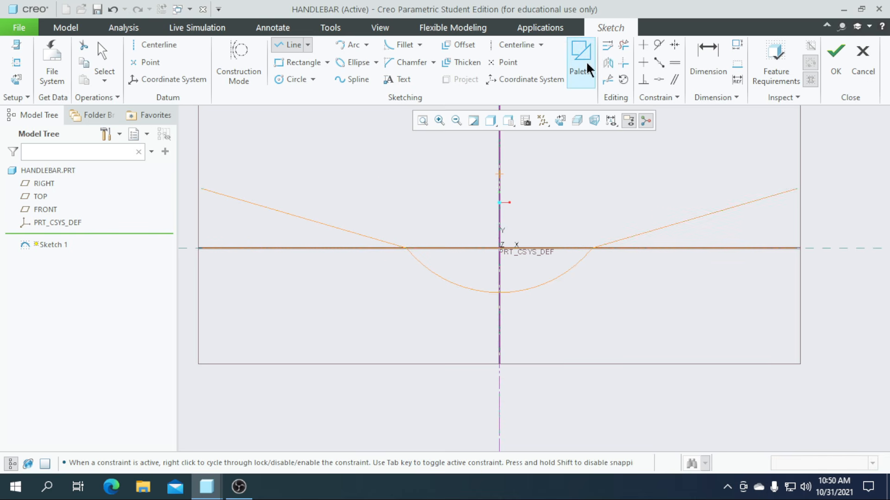
Trim away the horizontal line's segments with Delete Segment, keeping only the arc and the two sloped lines
{"action": "left_click", "coordinate": [623, 45]}
{"action": "left_click_drag", "start_coordinate": [312, 243], "coordinate": [323, 281]}
{"action": "left_click_drag", "start_coordinate": [693, 288], "coordinate": [709, 243]}
{"action": "scroll", "coordinate": [605, 238], "scroll_direction": "down", "scroll_amount": 5}
{"action": "left_click_drag", "start_coordinate": [495, 282], "coordinate": [514, 258]}
{"action": "scroll", "coordinate": [591, 274], "scroll_direction": "up", "scroll_amount": 3}
{"action": "left_click_drag", "start_coordinate": [382, 296], "coordinate": [383, 276]}
{"action": "scroll", "coordinate": [383, 276], "scroll_direction": "up", "scroll_amount": 2}
{"action": "scroll", "coordinate": [333, 298], "scroll_direction": "down", "scroll_amount": 3}
Fillet both corners between the arc and the sloped lines with radii of about 1.6 mm and 2.5 mm
{"action": "left_click", "coordinate": [391, 49]}
{"action": "scroll", "coordinate": [356, 280], "scroll_direction": "down", "scroll_amount": 3}
{"action": "left_click", "coordinate": [380, 295]}
{"action": "scroll", "coordinate": [370, 296], "scroll_direction": "up", "scroll_amount": 2}
{"action": "left_click", "coordinate": [806, 299]}
{"action": "left_click", "coordinate": [838, 279]}
{"action": "middle_click", "coordinate": [721, 274]}
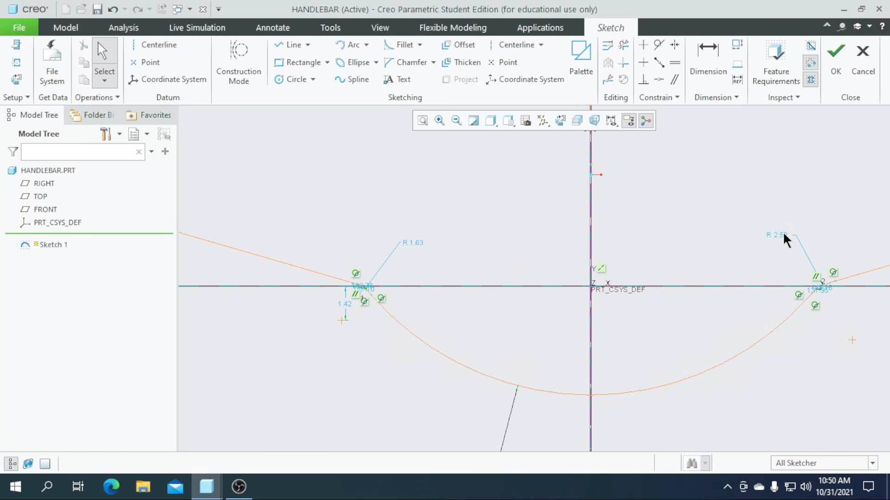
Set the radius of both corner fillets to 5 mm
{"action": "double_click", "coordinate": [776, 236]}
{"action": "type", "text": "5"}
{"action": "key", "text": "Return"}
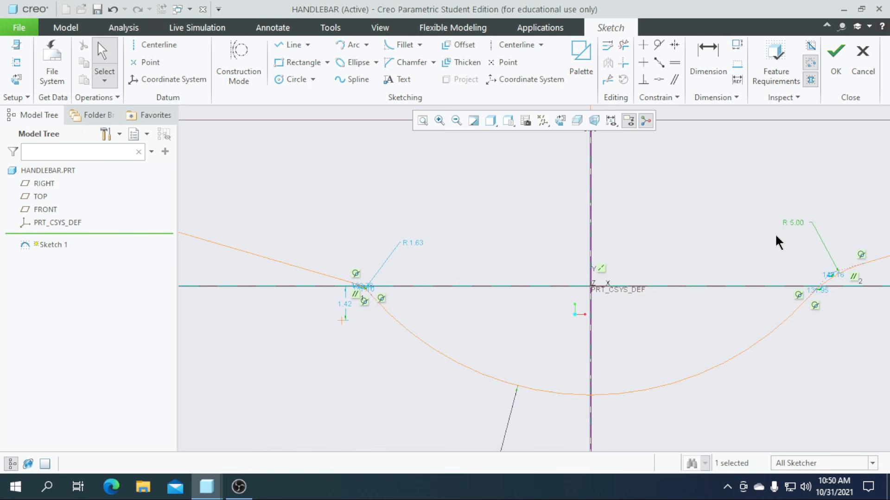
{"action": "scroll", "coordinate": [752, 243], "scroll_direction": "up", "scroll_amount": 3}
{"action": "double_click", "coordinate": [580, 241]}
{"action": "type", "text": "45"}
{"action": "key", "text": "Return"}
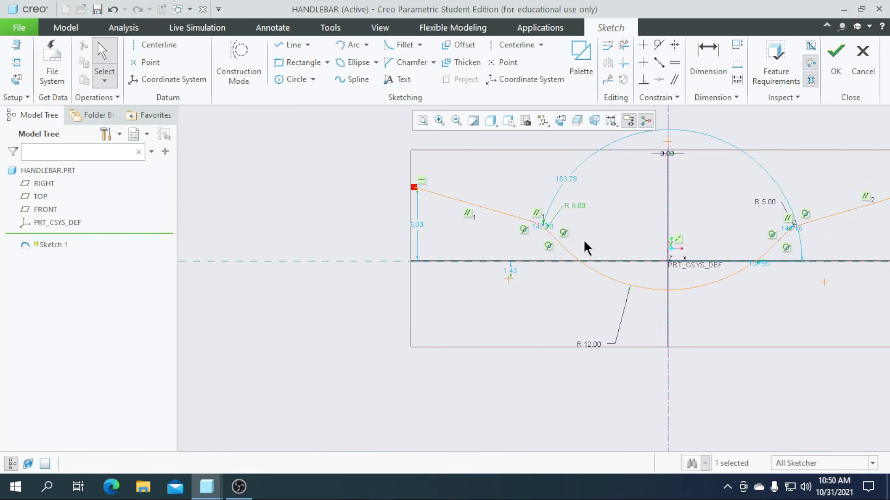
Set the height of the sloped line's outer end above the horizontal reference to 8 mm and finish the path sketch
{"action": "scroll", "coordinate": [583, 239], "scroll_direction": "up", "scroll_amount": 2}
{"action": "scroll", "coordinate": [651, 245], "scroll_direction": "down", "scroll_amount": 2}
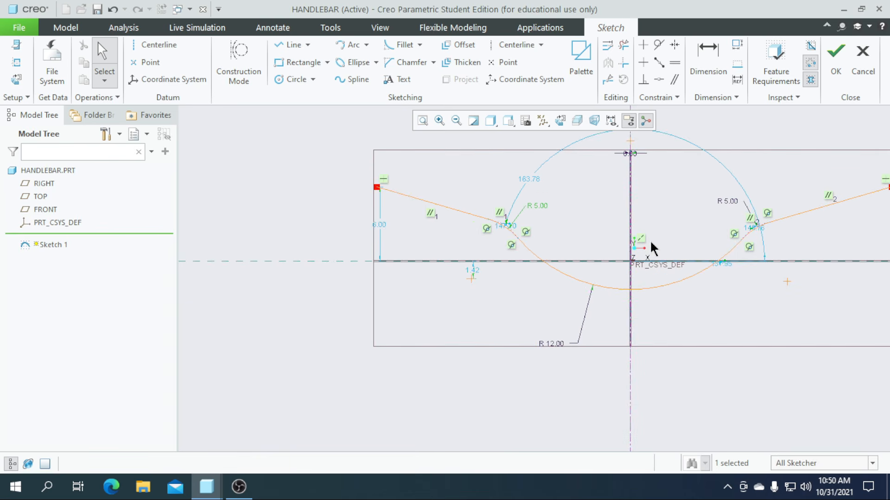
{"action": "double_click", "coordinate": [380, 225]}
{"action": "type", "text": "6"}
{"action": "key", "text": "Return"}
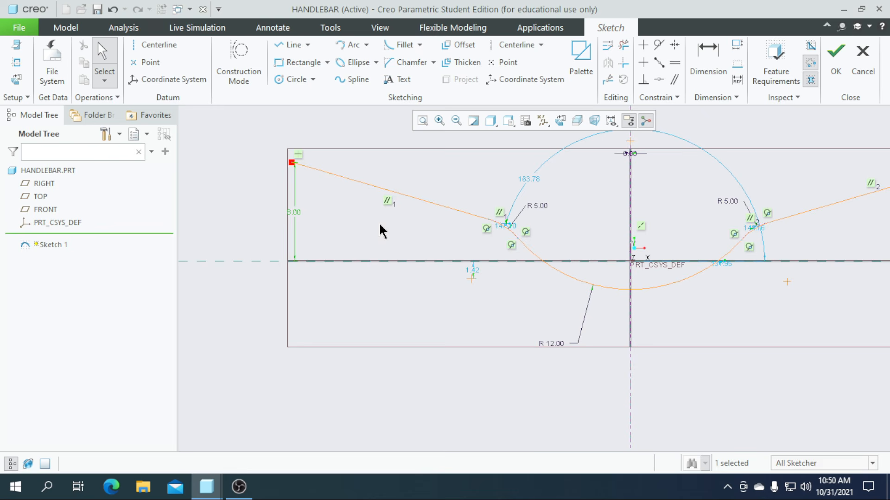
{"action": "scroll", "coordinate": [381, 230], "scroll_direction": "up", "scroll_amount": 2}
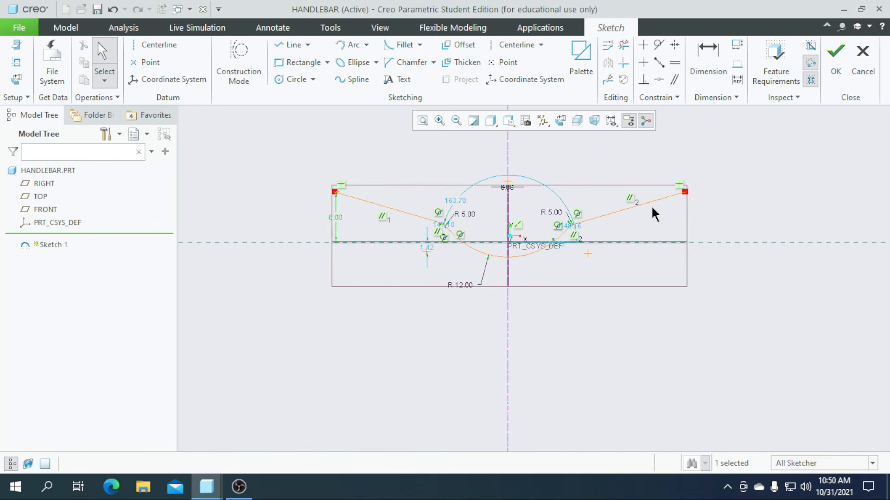
{"action": "left_click", "coordinate": [828, 70]}
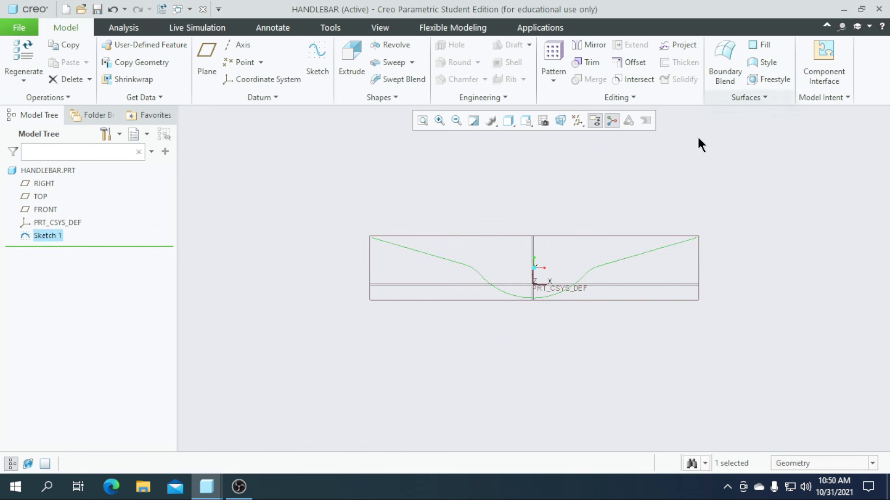
Start a solid sweep along the handlebar path with a 2 mm diameter circle centered on the path's start as its section
{"action": "left_click", "coordinate": [394, 62]}
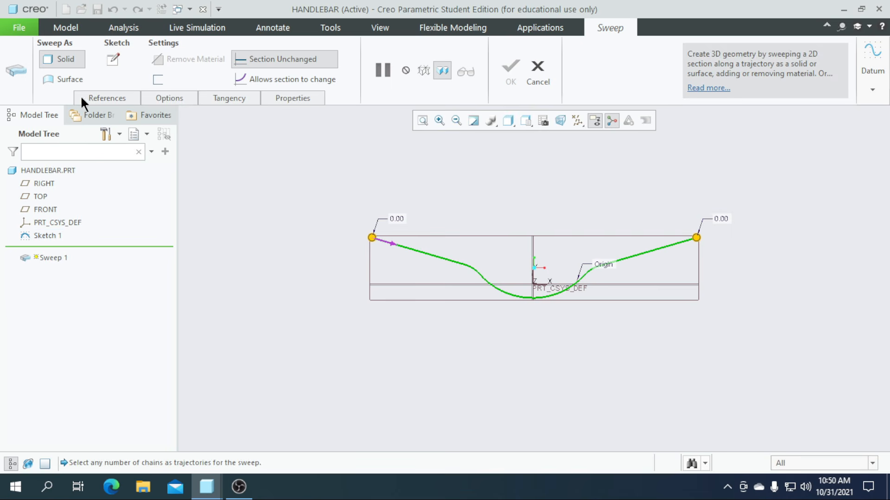
{"action": "left_click", "coordinate": [114, 60]}
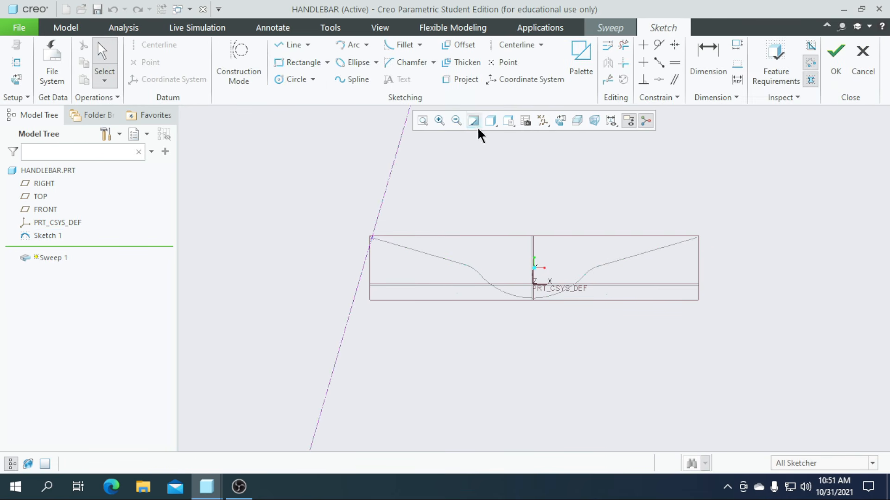
{"action": "left_click", "coordinate": [560, 119]}
{"action": "scroll", "coordinate": [527, 284], "scroll_direction": "up", "scroll_amount": 2}
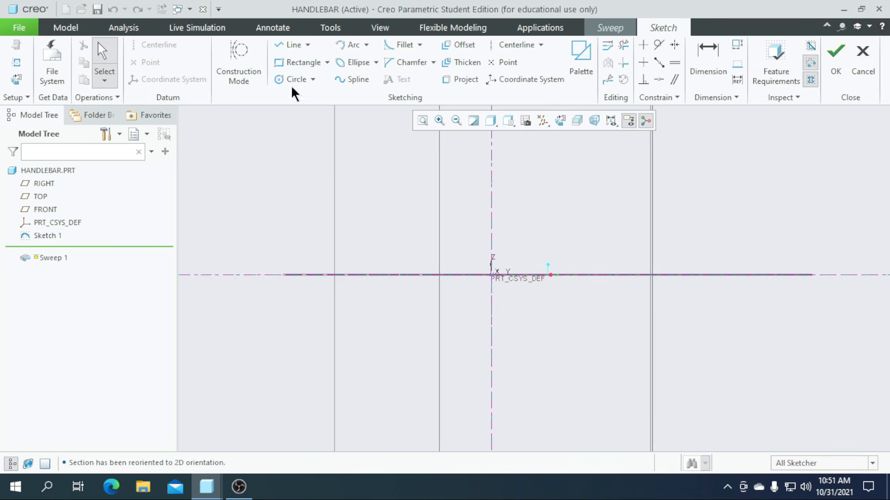
{"action": "left_click", "coordinate": [294, 79]}
{"action": "left_click", "coordinate": [492, 276]}
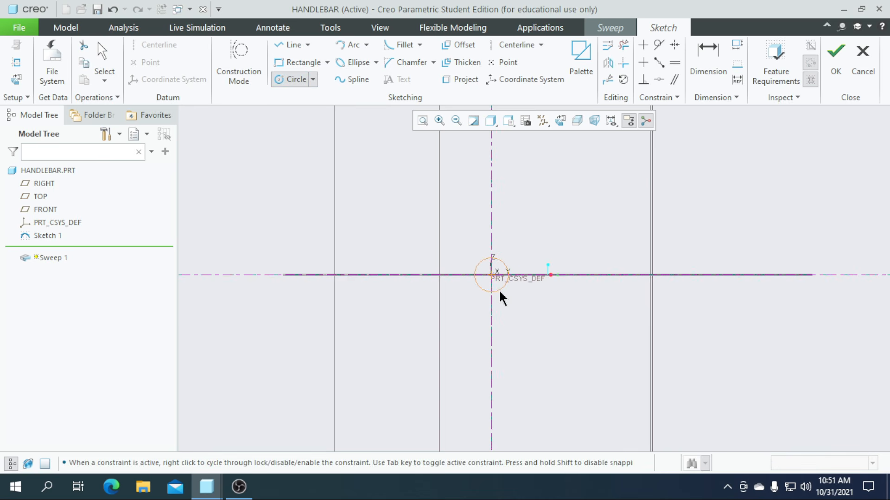
{"action": "left_click", "coordinate": [499, 290]}
{"action": "middle_click", "coordinate": [499, 290]}
{"action": "double_click", "coordinate": [461, 258]}
{"action": "type", "text": "2"}
{"action": "key", "text": "Return"}
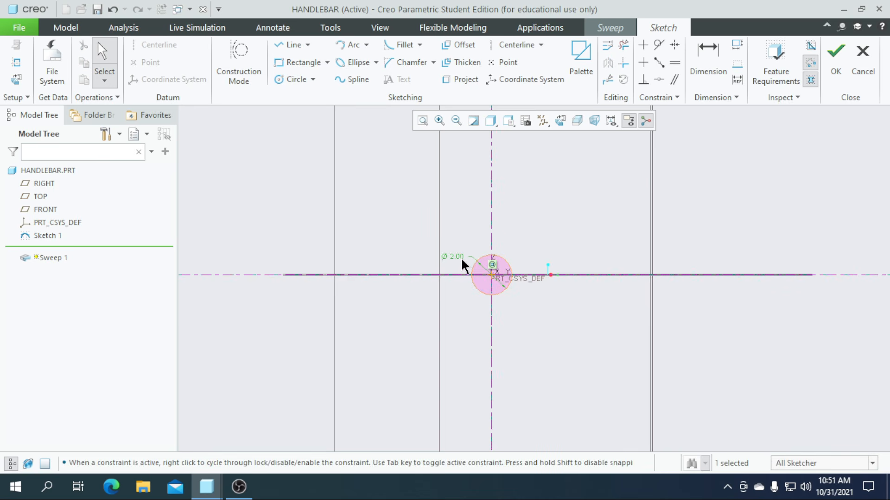
{"action": "left_click", "coordinate": [826, 76]}
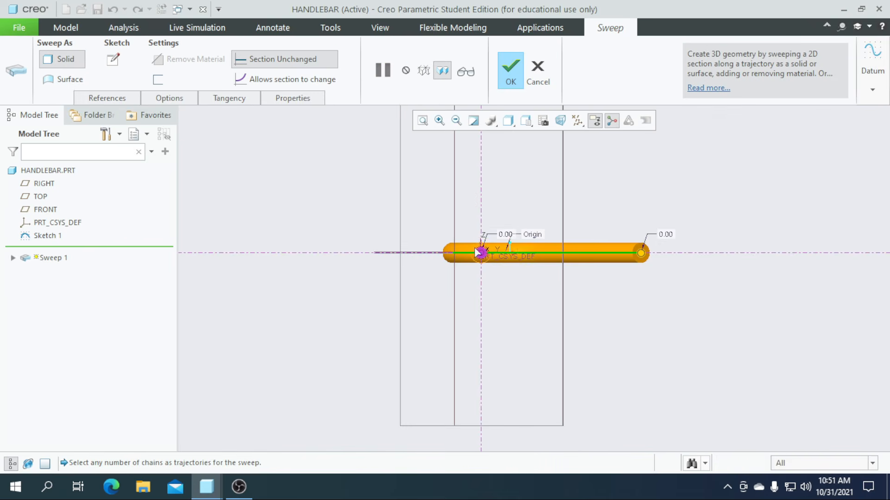
Change the sweep section circle's diameter to 3 mm and complete the sweep
{"action": "middle_click_drag", "start_coordinate": [507, 293], "coordinate": [508, 351]}
{"action": "left_click", "coordinate": [113, 59]}
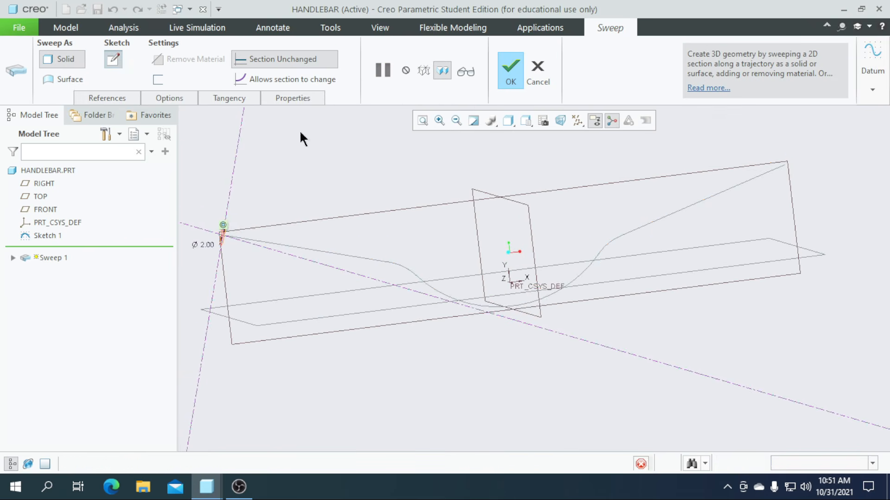
{"action": "scroll", "coordinate": [203, 250], "scroll_direction": "down", "scroll_amount": 2}
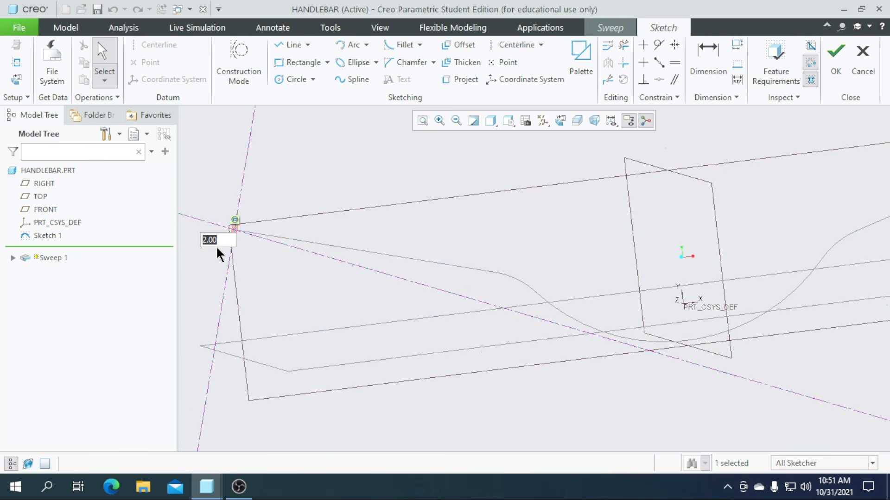
{"action": "type", "text": "10"}
{"action": "key", "text": "Return"}
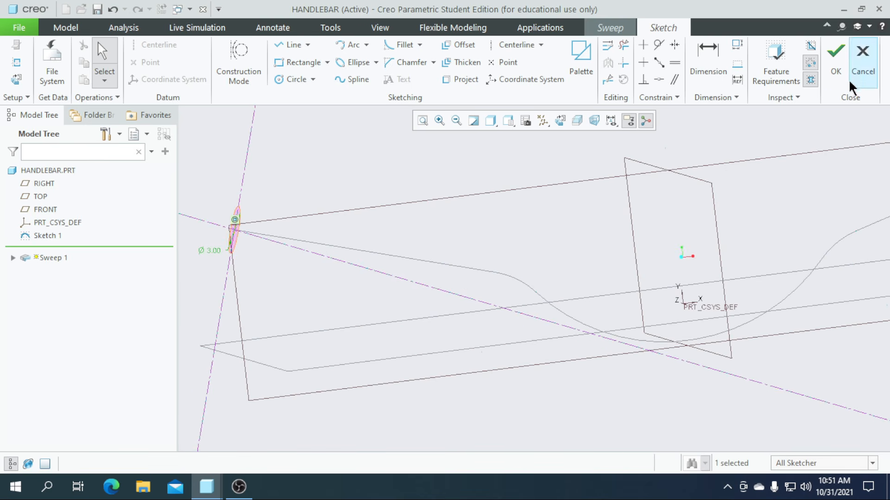
{"action": "left_click", "coordinate": [837, 64]}
{"action": "left_click", "coordinate": [509, 72]}
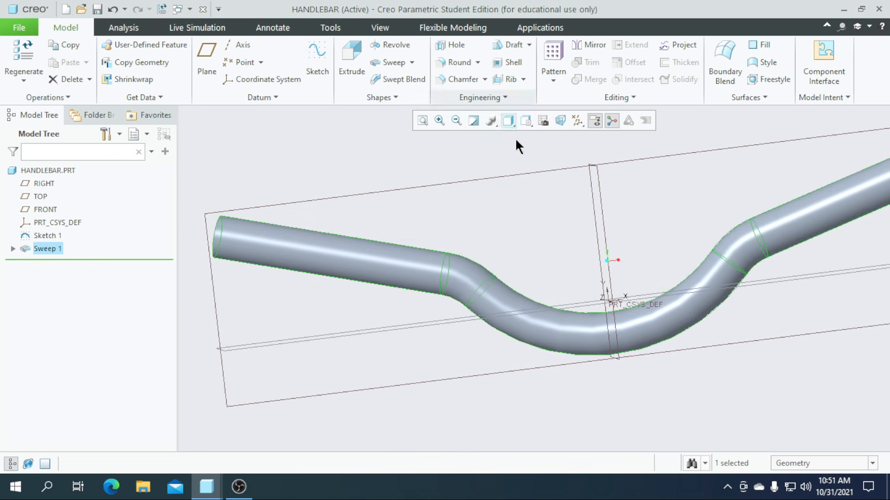
Display the handlebar model shaded with its edges
{"action": "mouse_move", "coordinate": [548, 384]}
{"action": "middle_mouse_down"}
{"action": "mouse_move", "coordinate": [504, 369]}
{"action": "mouse_move", "coordinate": [550, 376]}
{"action": "mouse_move", "coordinate": [531, 342]}
{"action": "mouse_move", "coordinate": [571, 397]}
{"action": "mouse_move", "coordinate": [526, 357]}
{"action": "mouse_move", "coordinate": [504, 374]}
{"action": "middle_mouse_up"}
{"action": "left_click", "coordinate": [508, 120]}
{"action": "left_click", "coordinate": [524, 149]}
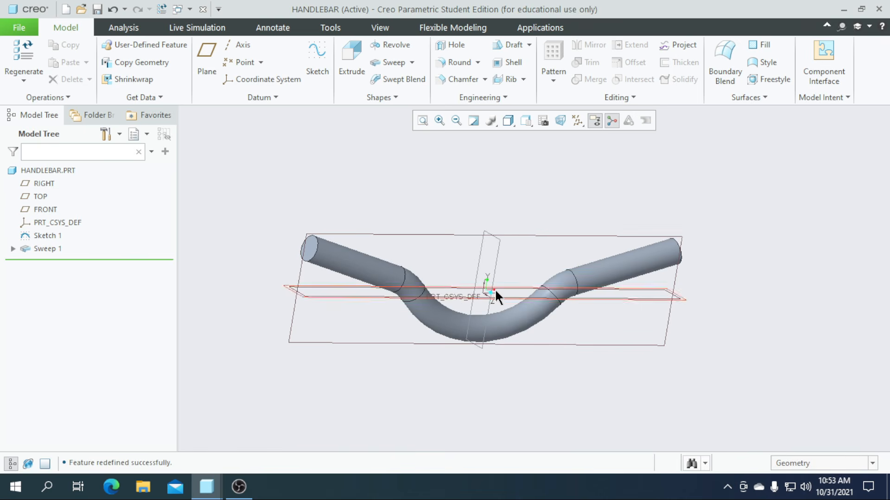
Create a datum plane offset downward from TOP, level with the centre of the handlebar's lowest bend
{"action": "left_click", "coordinate": [333, 292]}
{"action": "left_click", "coordinate": [206, 70]}
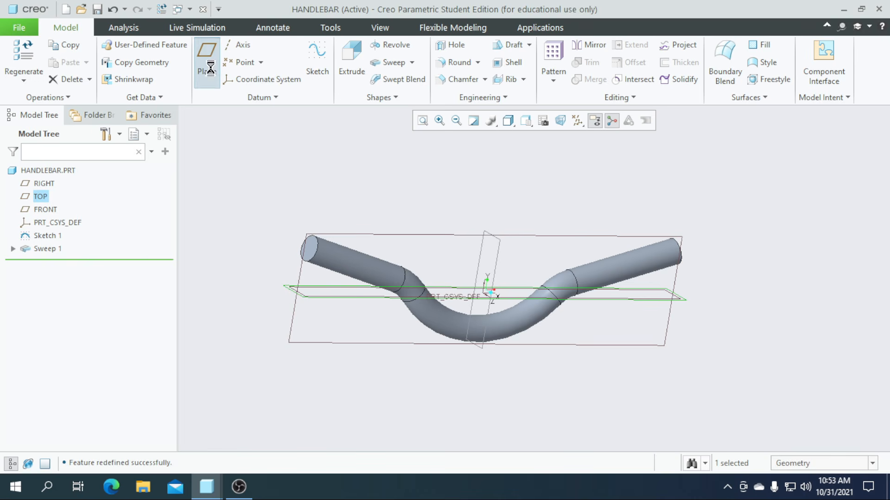
{"action": "left_click_drag", "start_coordinate": [490, 237], "coordinate": [478, 362]}
{"action": "middle_click_drag", "start_coordinate": [476, 387], "coordinate": [502, 393]}
{"action": "left_click", "coordinate": [527, 121]}
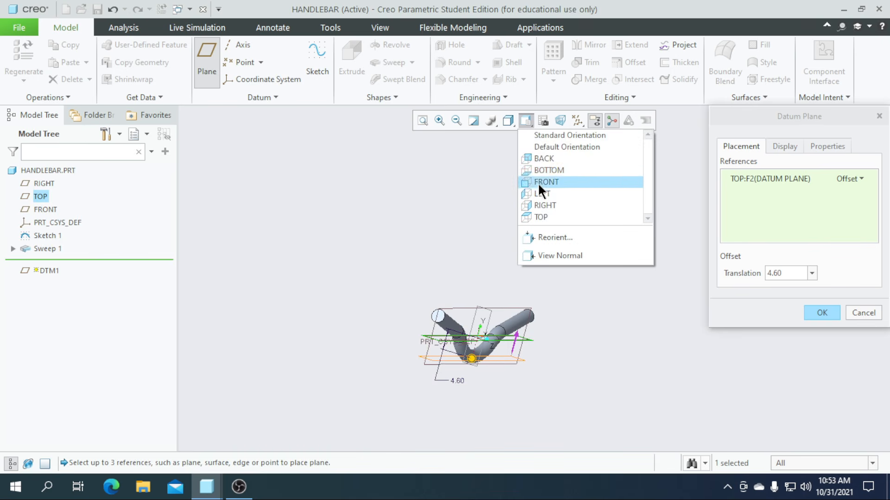
{"action": "left_click", "coordinate": [537, 180]}
{"action": "scroll", "coordinate": [510, 314], "scroll_direction": "up", "scroll_amount": 4}
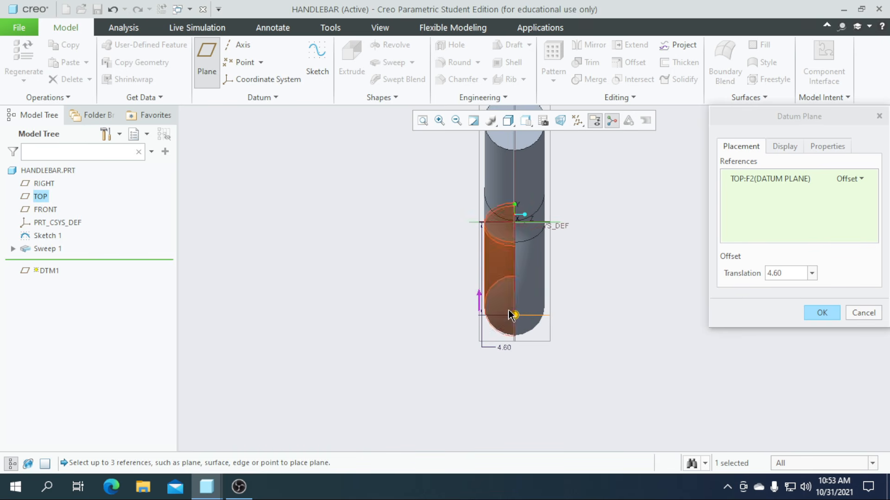
{"action": "left_click_drag", "start_coordinate": [515, 316], "coordinate": [517, 311]}
{"action": "left_click", "coordinate": [820, 313]}
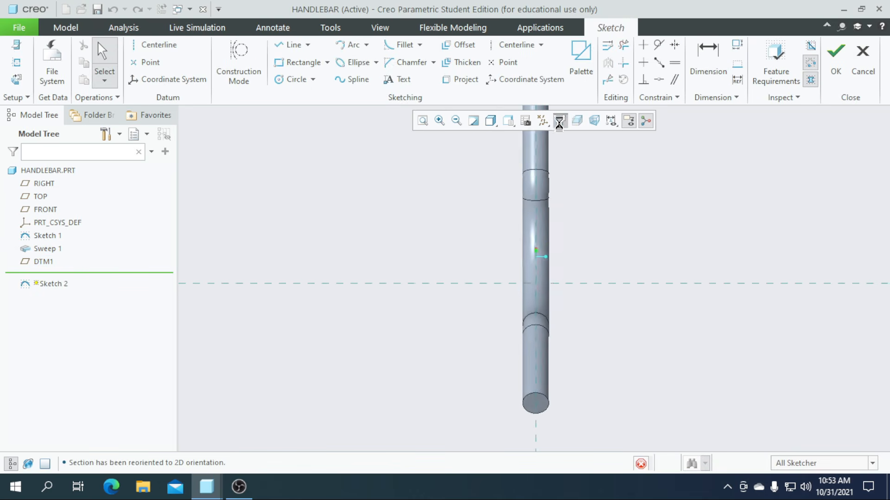
Sketch a 3 mm diameter circle on the new datum plane, centred on the handlebar's midpoint, and finish the sketch
{"action": "left_click", "coordinate": [299, 78]}
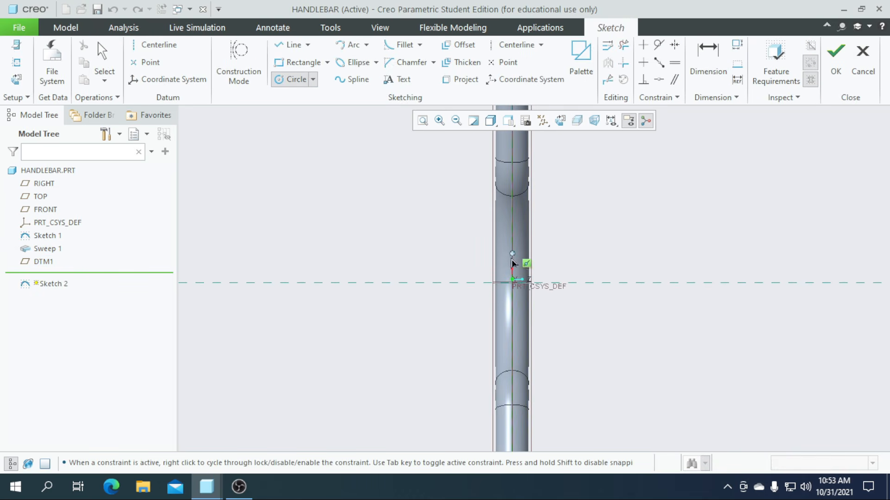
{"action": "left_click", "coordinate": [500, 280]}
{"action": "middle_click", "coordinate": [491, 272]}
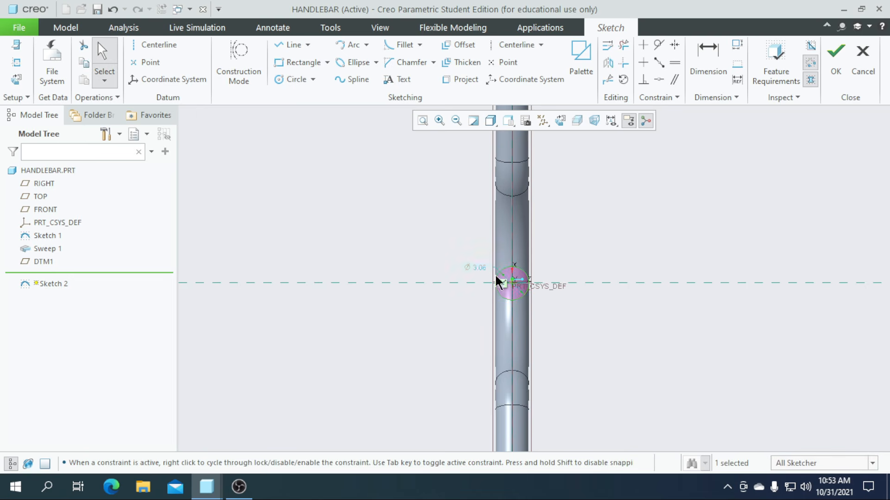
{"action": "double_click", "coordinate": [482, 265]}
{"action": "type", "text": "3"}
{"action": "key", "text": "Return"}
{"action": "left_click", "coordinate": [835, 52]}
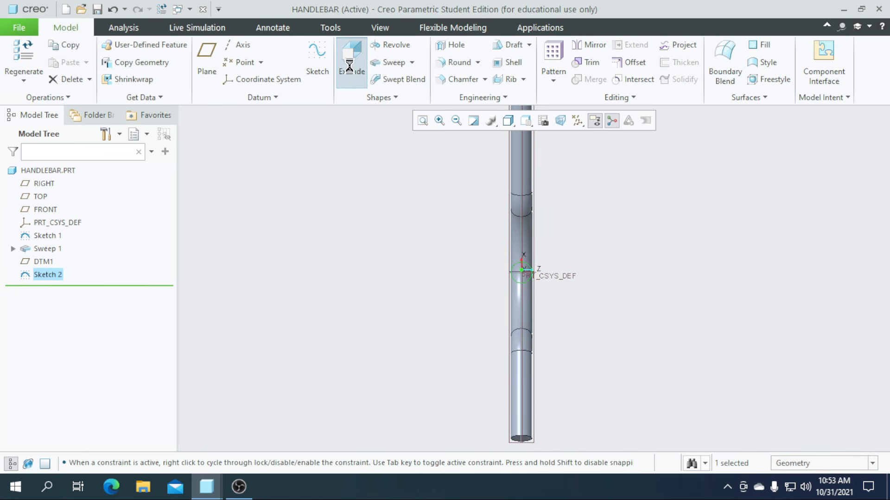
Extrude the circle 20 mm downward, away from the handlebar, as a solid stem
{"action": "middle_click_drag", "start_coordinate": [532, 374], "coordinate": [510, 317]}
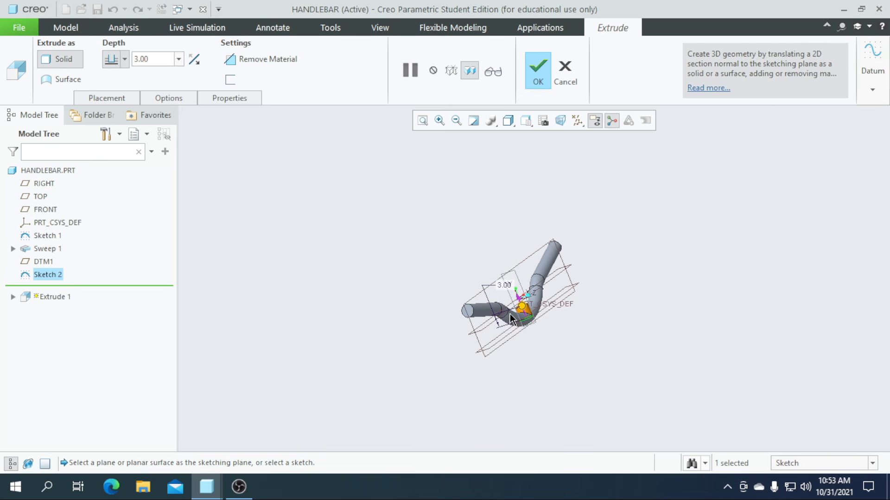
{"action": "left_click", "coordinate": [198, 61]}
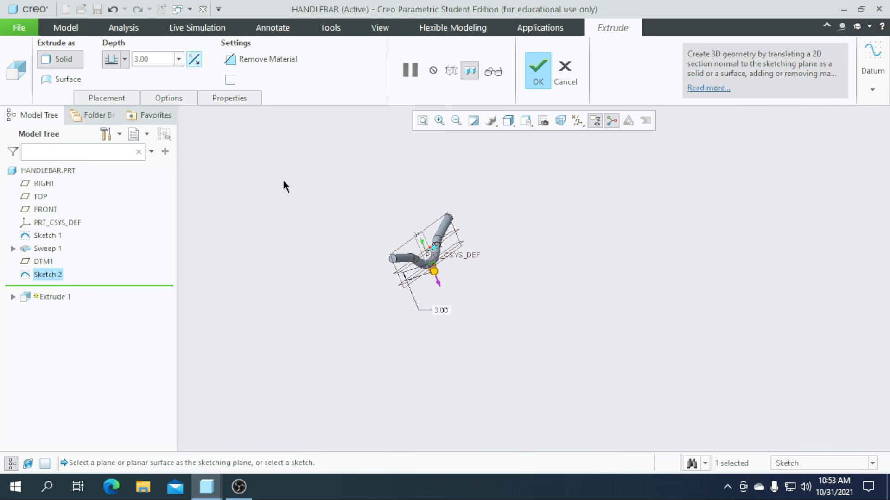
{"action": "left_click", "coordinate": [160, 56]}
{"action": "type", "text": "1"}
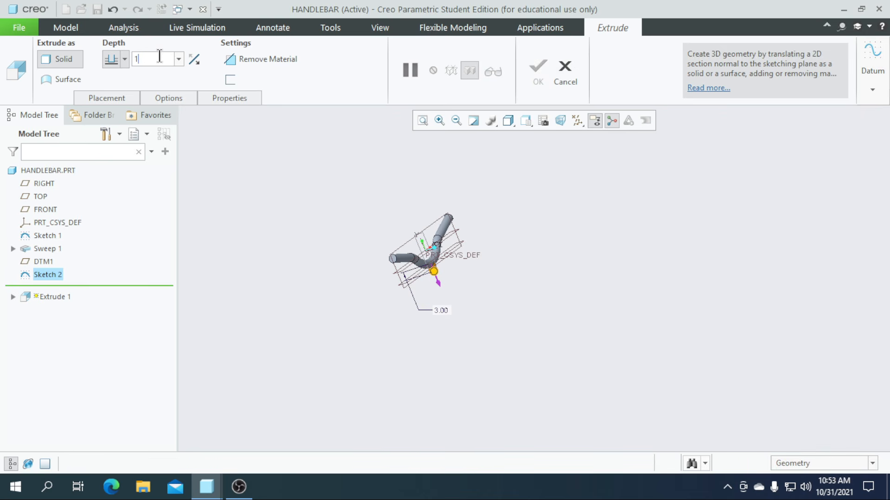
{"action": "type", "text": "6"}
{"action": "key", "text": "Return"}
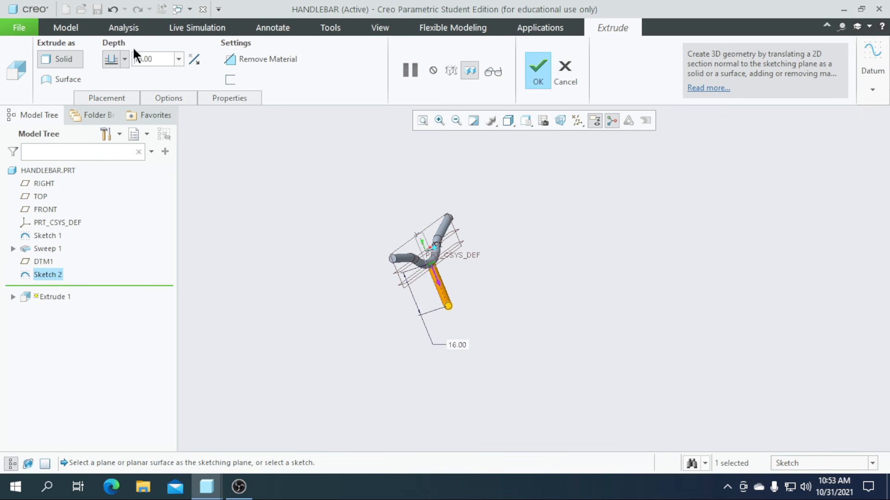
{"action": "type", "text": "20"}
{"action": "key", "text": "Return"}
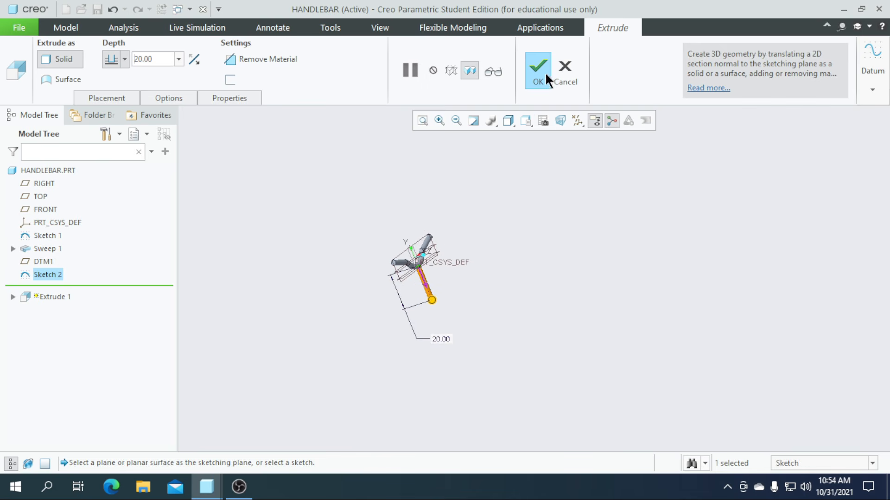
{"action": "left_click", "coordinate": [546, 72]}
Create a datum plane offset 6 mm from the RIGHT plane
{"action": "middle_click_drag", "start_coordinate": [567, 292], "coordinate": [477, 309]}
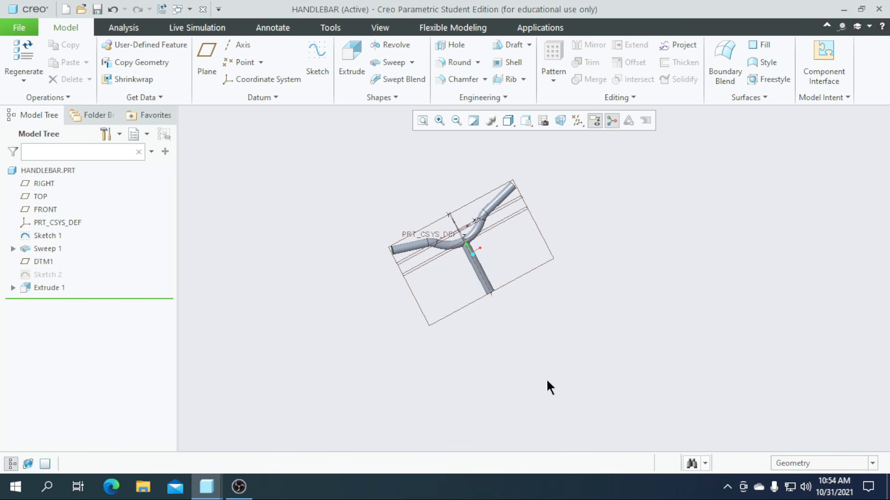
{"action": "middle_click_drag", "start_coordinate": [499, 396], "coordinate": [541, 366]}
{"action": "scroll", "coordinate": [471, 276], "scroll_direction": "down", "scroll_amount": 4}
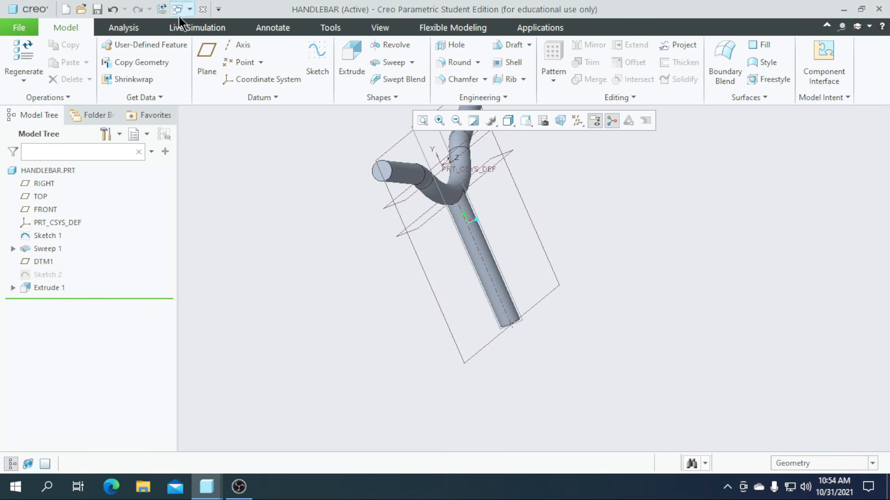
{"action": "left_click", "coordinate": [205, 64]}
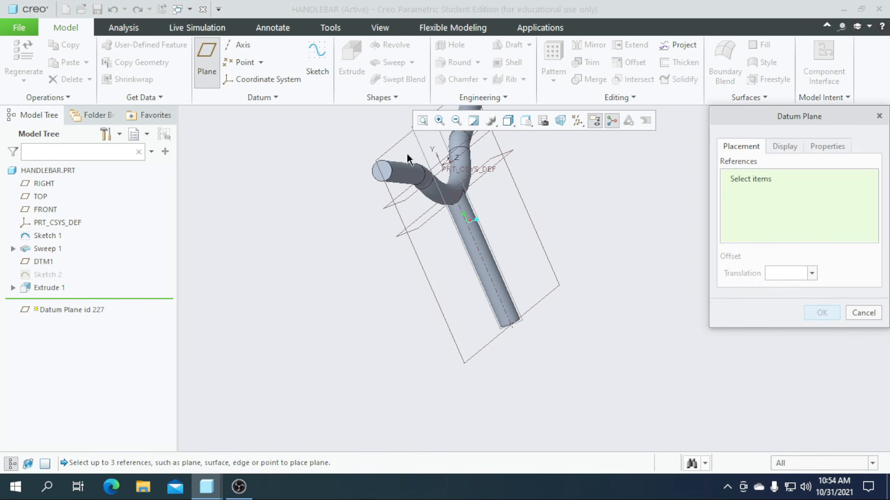
{"action": "left_click", "coordinate": [430, 163]}
{"action": "middle_click_drag", "start_coordinate": [440, 292], "coordinate": [403, 276]}
{"action": "left_click", "coordinate": [793, 273]}
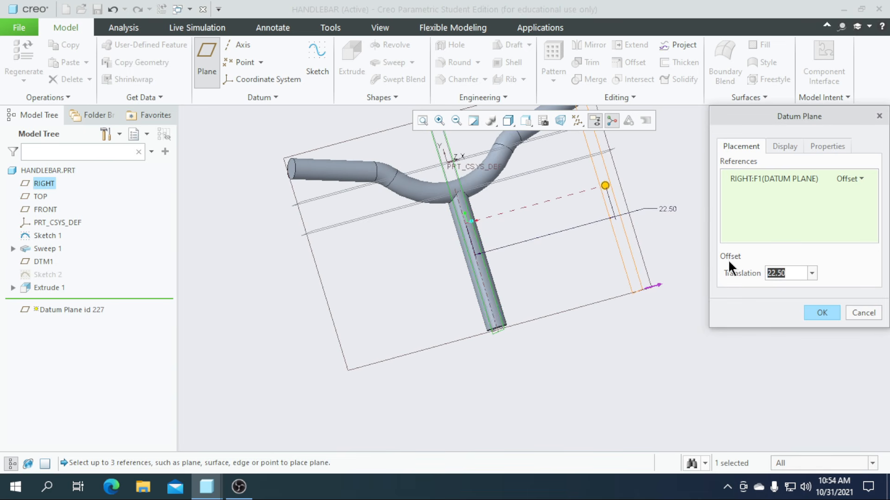
{"action": "type", "text": "6"}
{"action": "key", "text": "Return"}
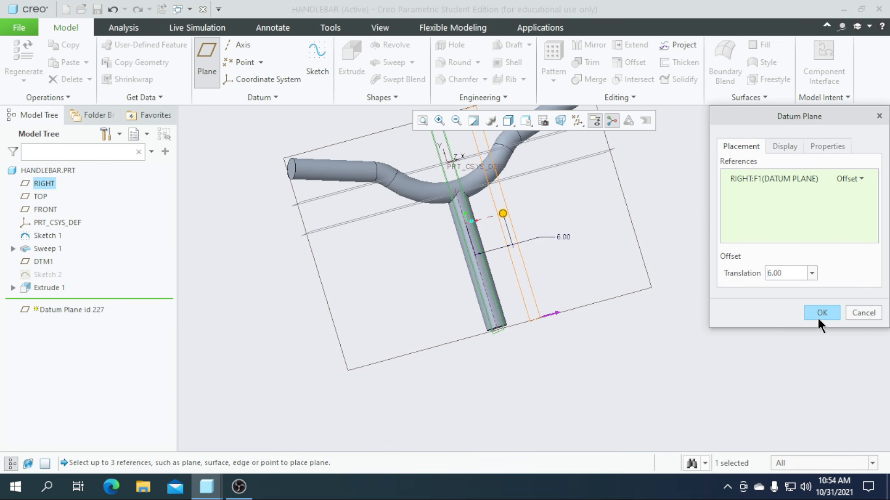
{"action": "left_click", "coordinate": [818, 319]}
On the 6 mm offset plane, sketch a vertical line about 38.5 mm long going down from near the stem's lower end
{"action": "left_click", "coordinate": [317, 58]}
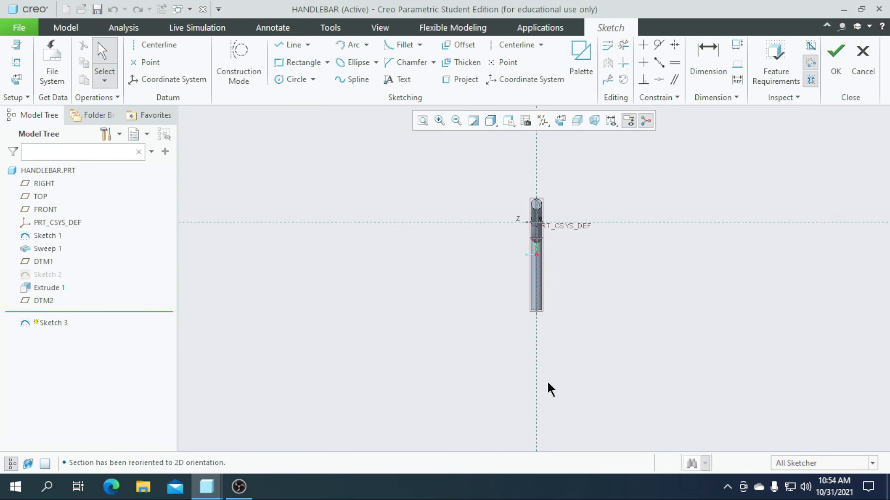
{"action": "left_click", "coordinate": [290, 45]}
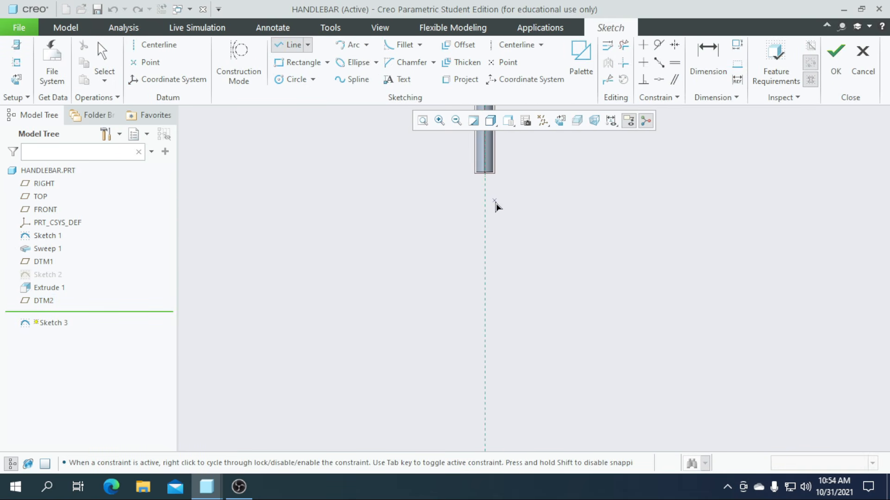
{"action": "left_click", "coordinate": [485, 174]}
{"action": "left_click", "coordinate": [485, 388]}
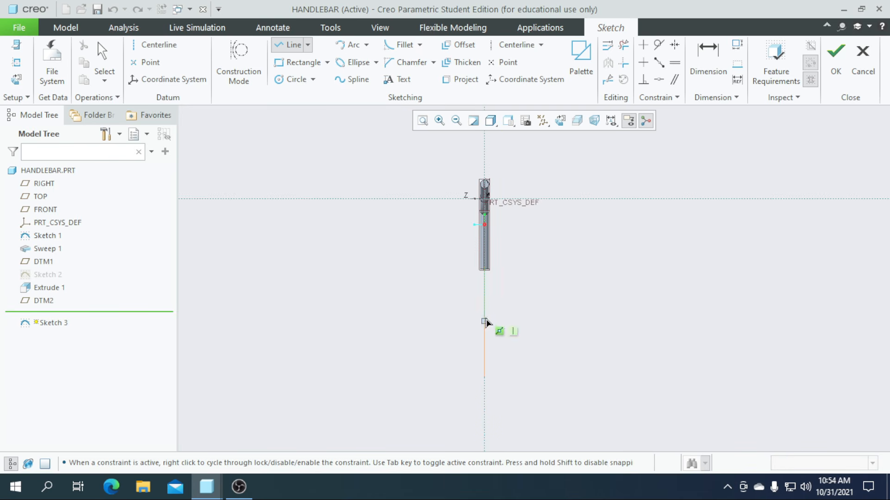
{"action": "middle_click", "coordinate": [481, 337]}
{"action": "middle_click", "coordinate": [470, 327]}
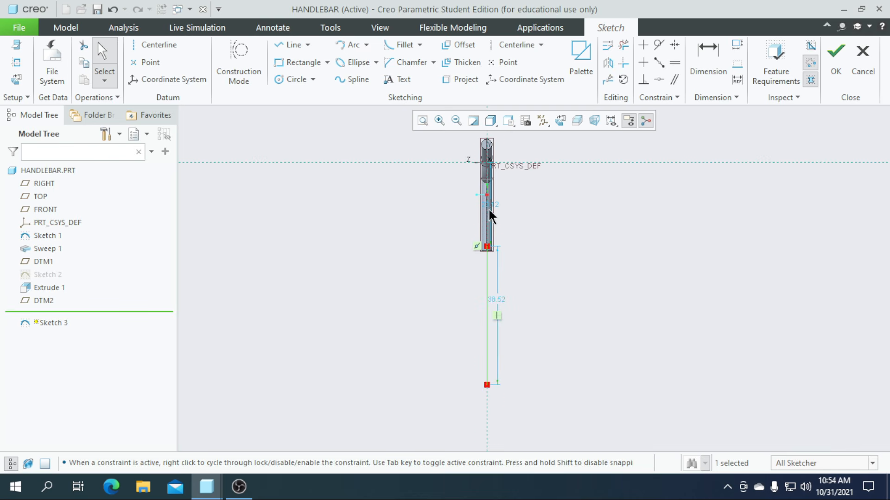
Set the vertical line's length to 31 mm (23+8)
{"action": "scroll", "coordinate": [498, 208], "scroll_direction": "down", "scroll_amount": 2}
{"action": "scroll", "coordinate": [496, 208], "scroll_direction": "up", "scroll_amount": 2}
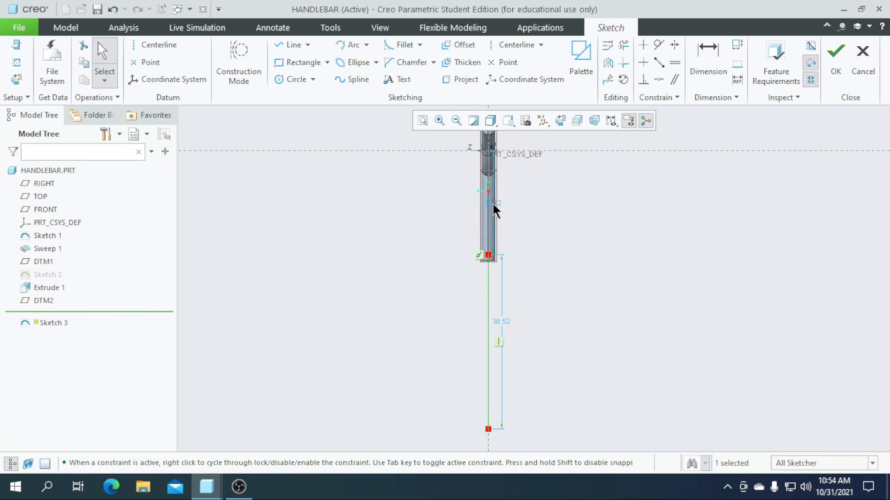
{"action": "double_click", "coordinate": [504, 297]}
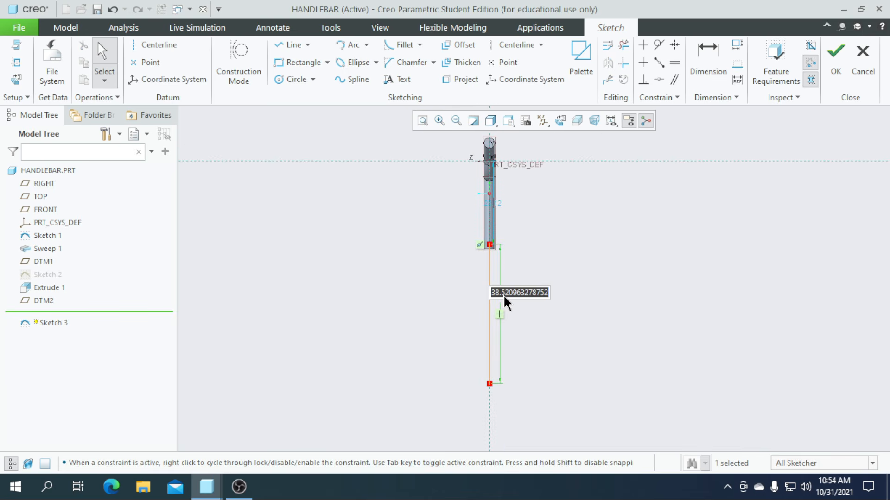
{"action": "type", "text": "23+8"}
{"action": "key", "text": "Return"}
Set the vertical line's length to 41 mm, extending downward, and finish the sketch
{"action": "double_click", "coordinate": [505, 287]}
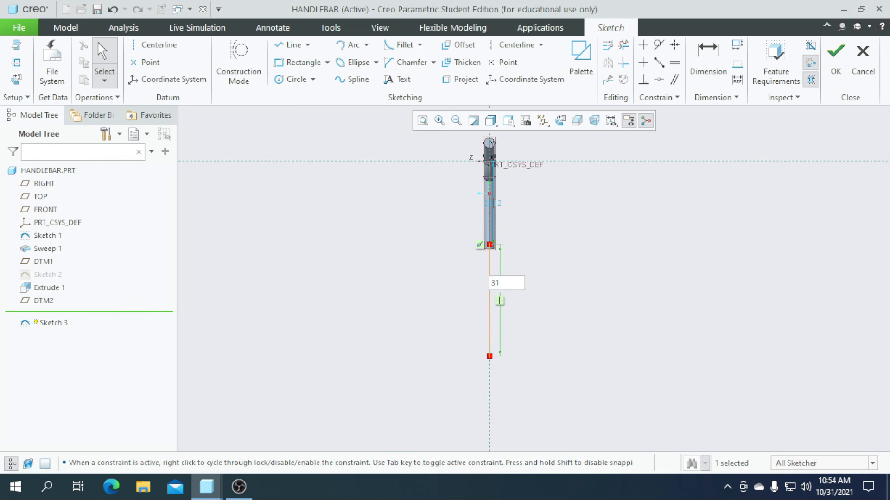
{"action": "key", "text": "Return"}
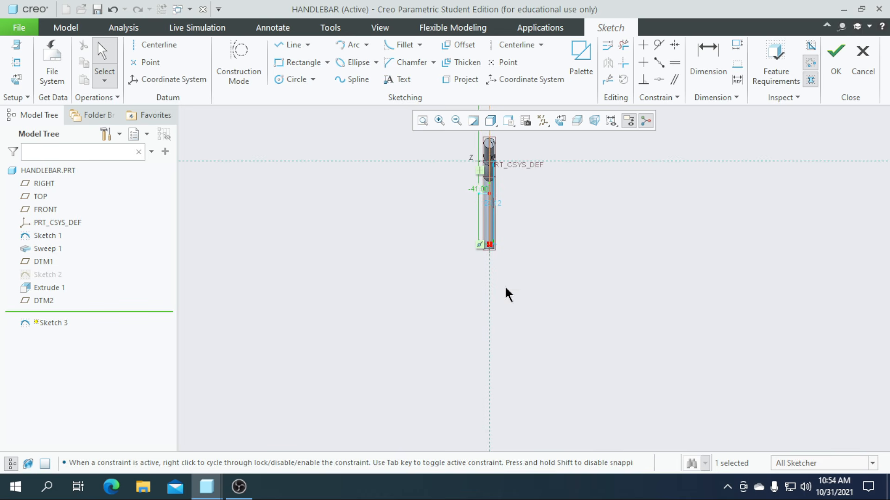
{"action": "double_click", "coordinate": [484, 189]}
{"action": "type", "text": "41"}
{"action": "key", "text": "Return"}
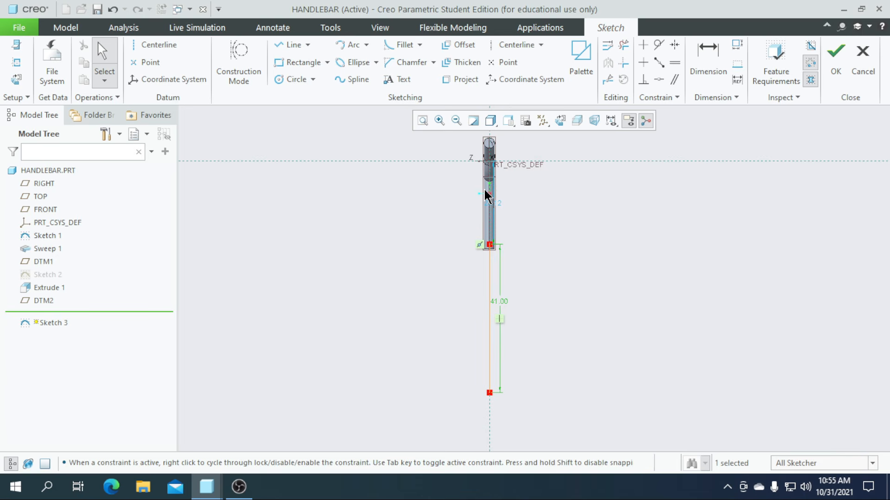
{"action": "left_click", "coordinate": [831, 65]}
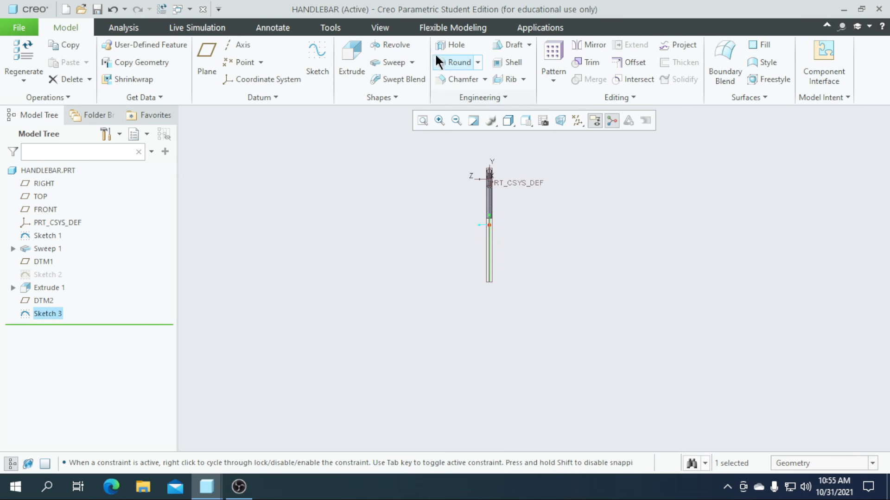
Sweep a 3 mm diameter circle along the vertical line to make a solid fork leg
{"action": "left_click", "coordinate": [389, 62]}
{"action": "middle_click_drag", "start_coordinate": [471, 318], "coordinate": [535, 296]}
{"action": "left_click", "coordinate": [113, 59]}
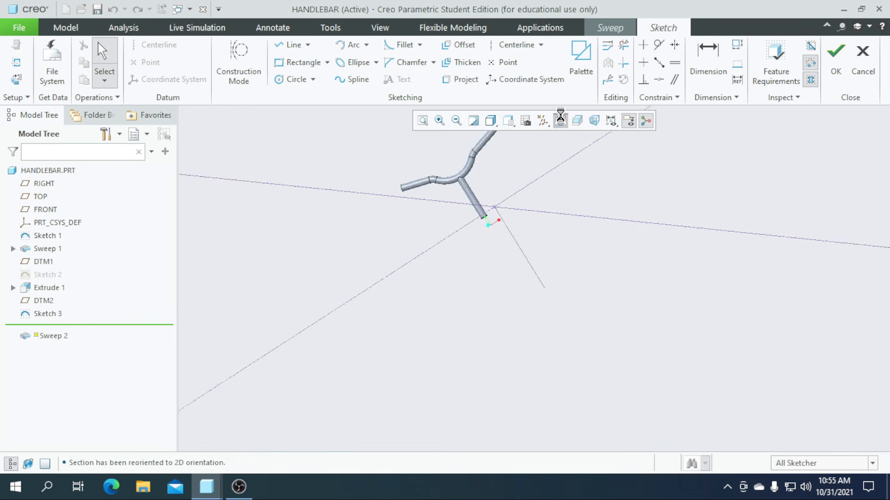
{"action": "left_click", "coordinate": [296, 81]}
{"action": "left_click", "coordinate": [543, 254]}
{"action": "middle_click", "coordinate": [543, 253]}
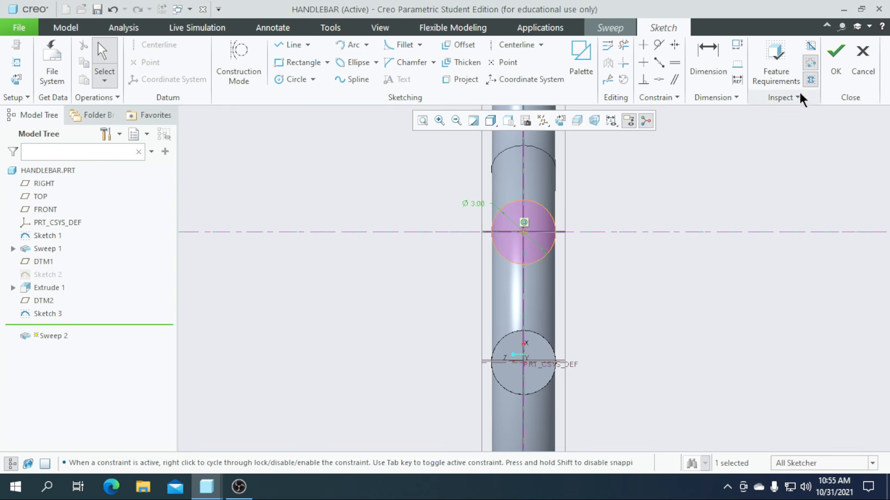
{"action": "left_click", "coordinate": [836, 60]}
{"action": "middle_click_drag", "start_coordinate": [490, 285], "coordinate": [536, 328]}
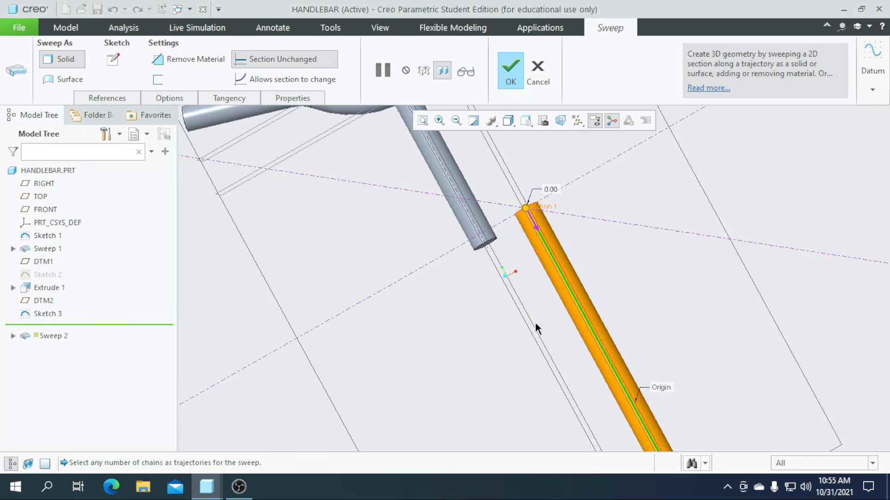
{"action": "left_click", "coordinate": [510, 74]}
{"action": "left_click", "coordinate": [439, 304]}
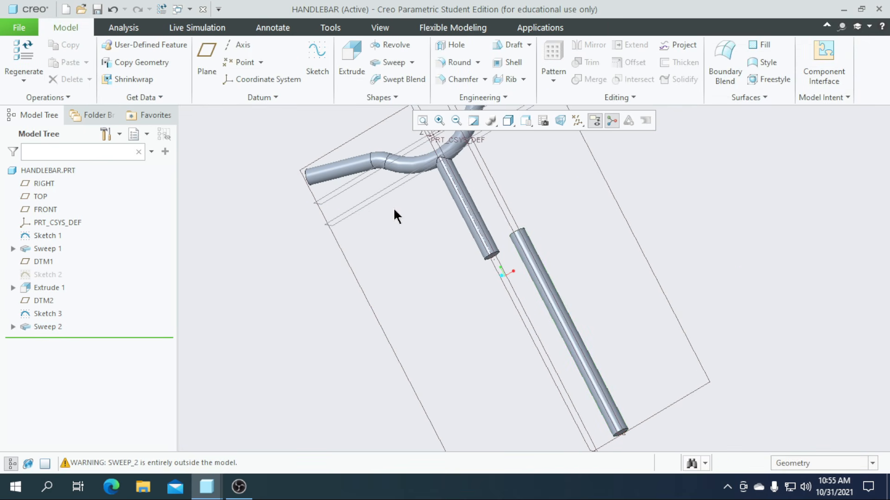
Mirror the swept fork leg about the RIGHT plane
{"action": "left_click", "coordinate": [46, 328]}
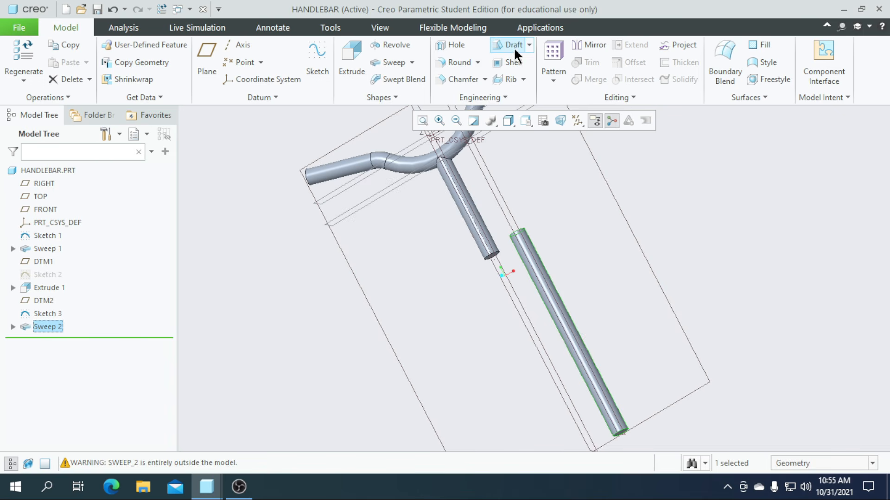
{"action": "left_click", "coordinate": [584, 46]}
{"action": "left_click", "coordinate": [509, 295]}
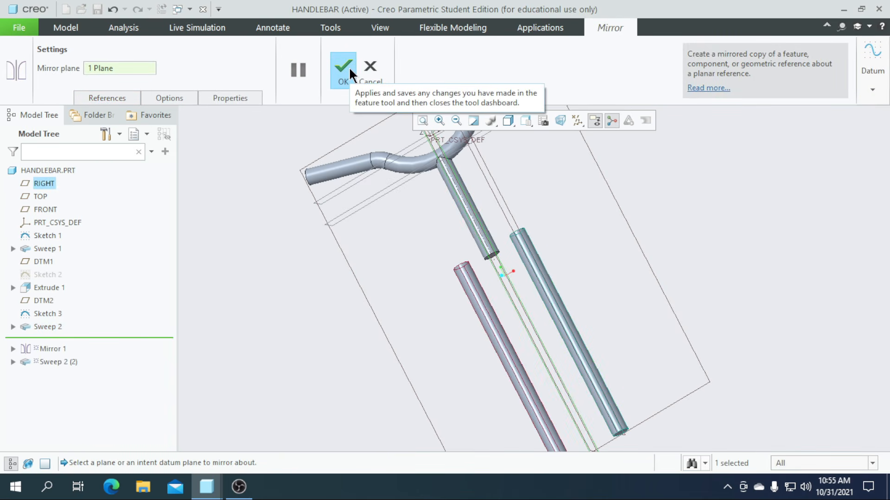
{"action": "left_click", "coordinate": [343, 70]}
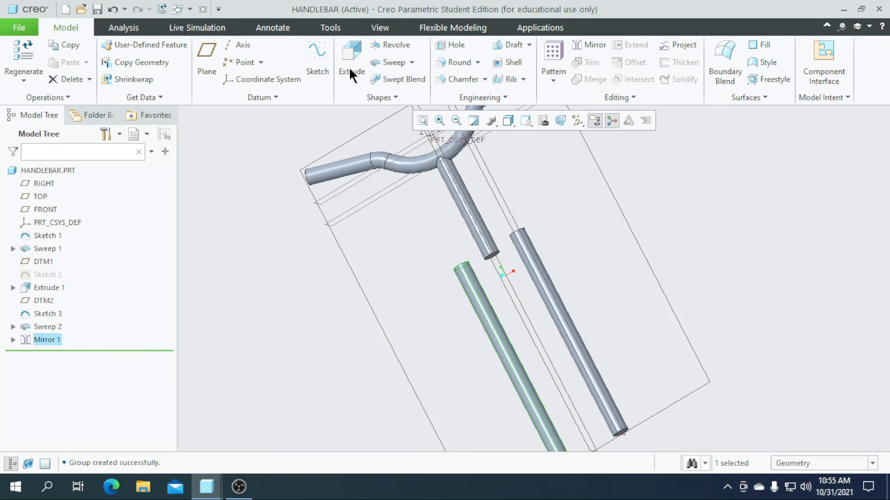
{"action": "middle_click_drag", "start_coordinate": [412, 250], "coordinate": [339, 377]}
{"action": "scroll", "coordinate": [477, 258], "scroll_direction": "up", "scroll_amount": 5}
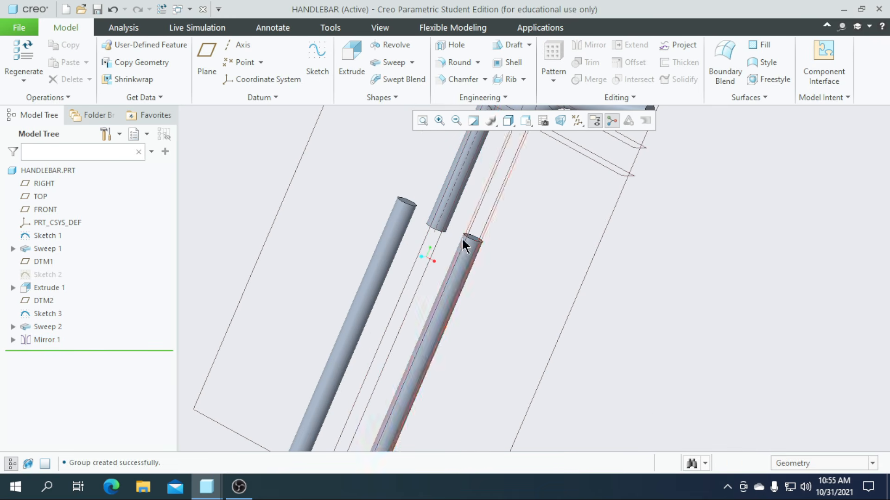
Start a new sketch on the lower circular end face of the handlebar stem
{"action": "middle_click_drag", "start_coordinate": [439, 277], "coordinate": [414, 249]}
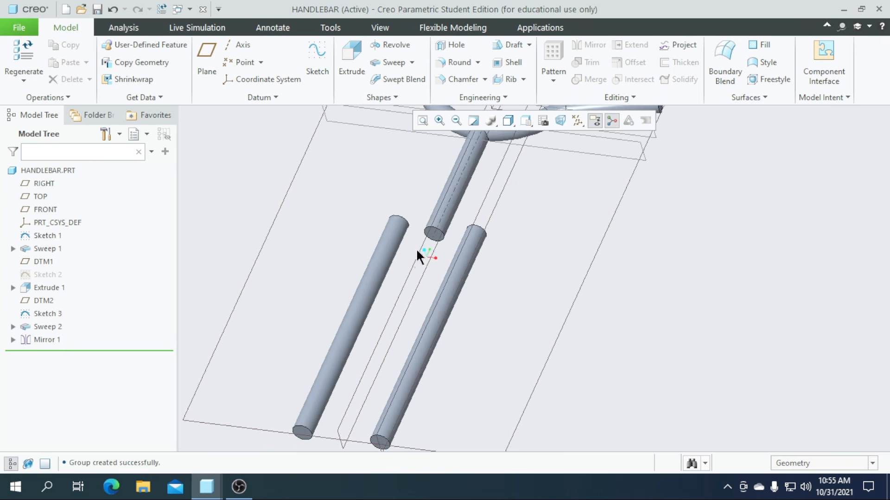
{"action": "scroll", "coordinate": [416, 257], "scroll_direction": "up", "scroll_amount": 2}
{"action": "left_click", "coordinate": [434, 228]}
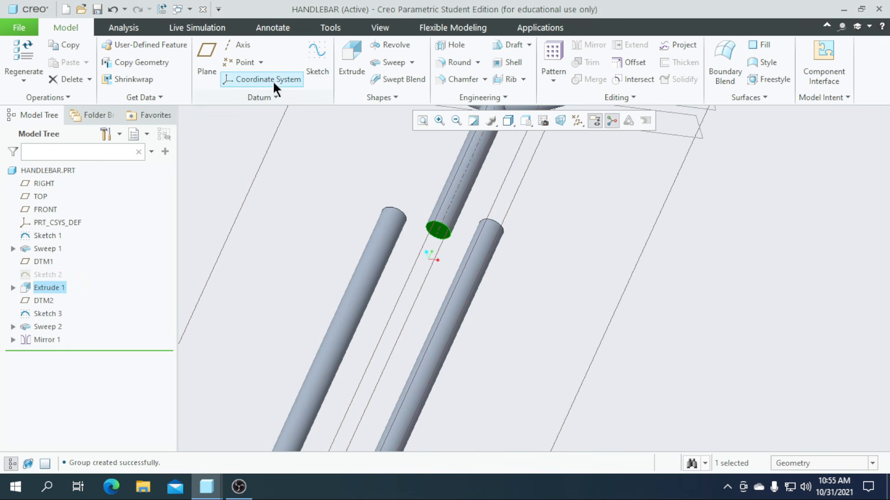
{"action": "left_click", "coordinate": [317, 60]}
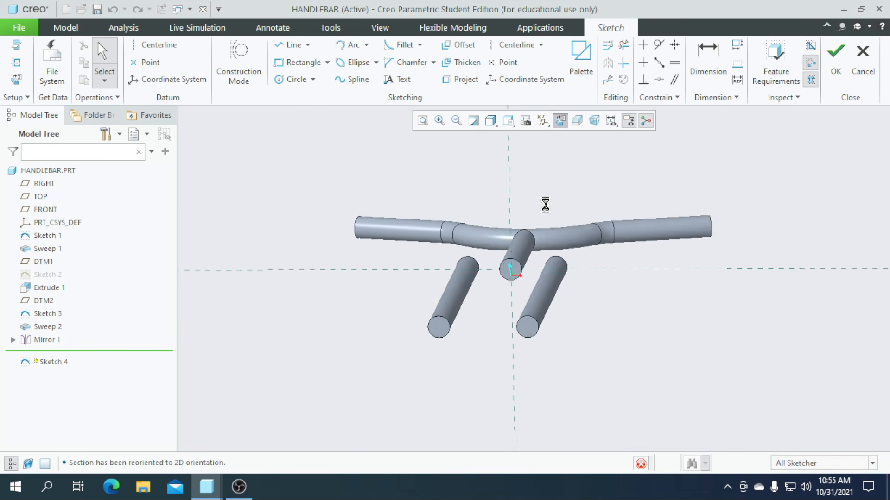
{"action": "left_click", "coordinate": [289, 44]}
{"action": "left_click", "coordinate": [349, 272]}
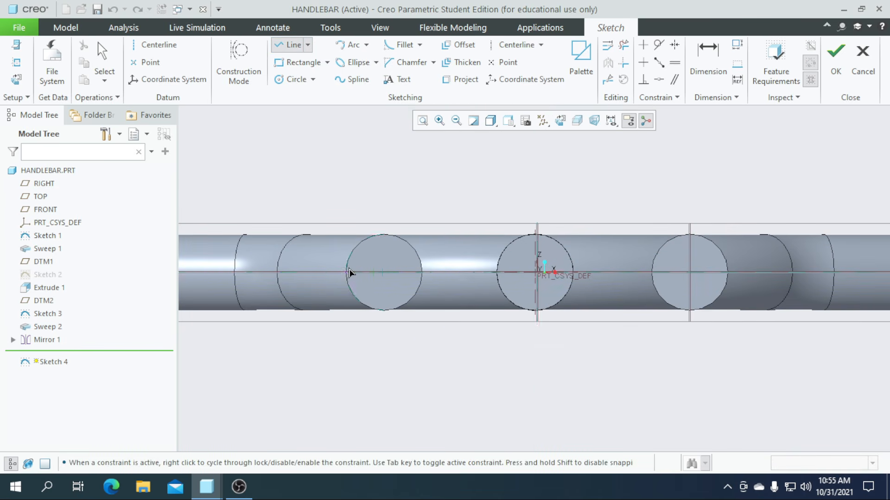
{"action": "left_click", "coordinate": [724, 271]}
{"action": "middle_click", "coordinate": [644, 269]}
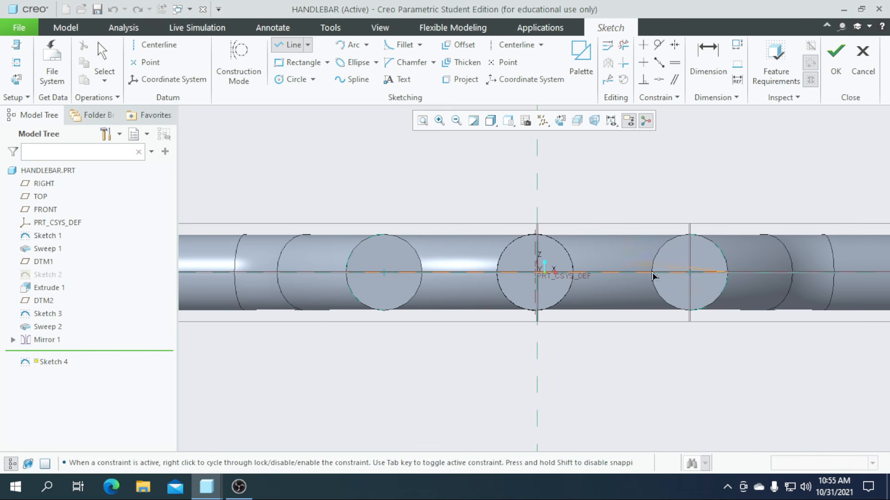
{"action": "middle_click", "coordinate": [466, 212]}
{"action": "key", "text": "ctrl+z"}
Sketch a horizontal line through the stem's centre, spanning the outer edges of both fork legs, and finish the sketch
{"action": "left_click", "coordinate": [284, 45]}
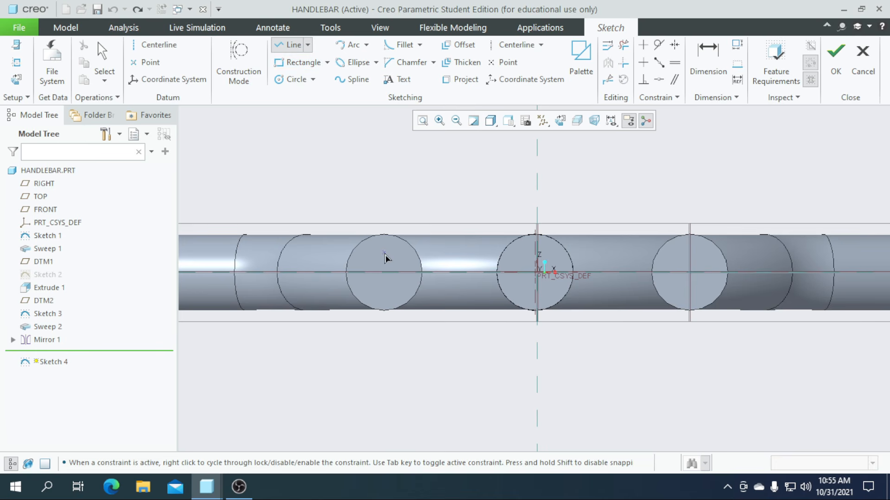
{"action": "left_click", "coordinate": [352, 274]}
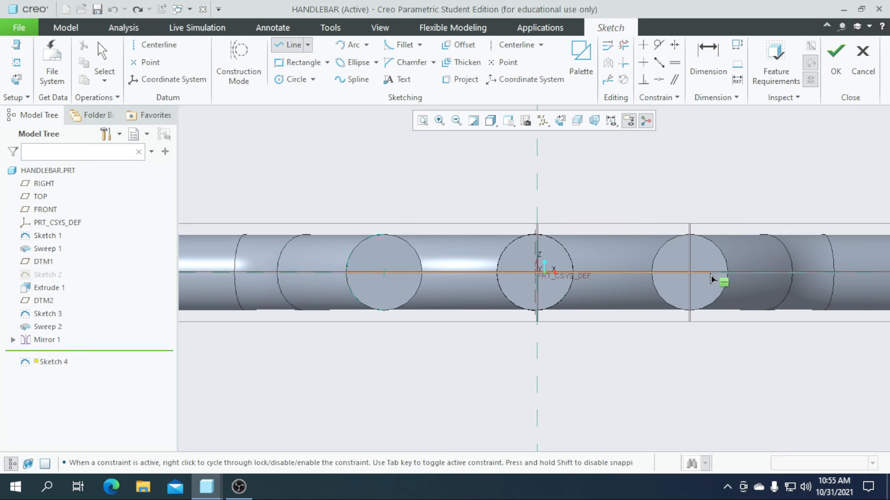
{"action": "left_click", "coordinate": [731, 275]}
{"action": "left_click", "coordinate": [832, 63]}
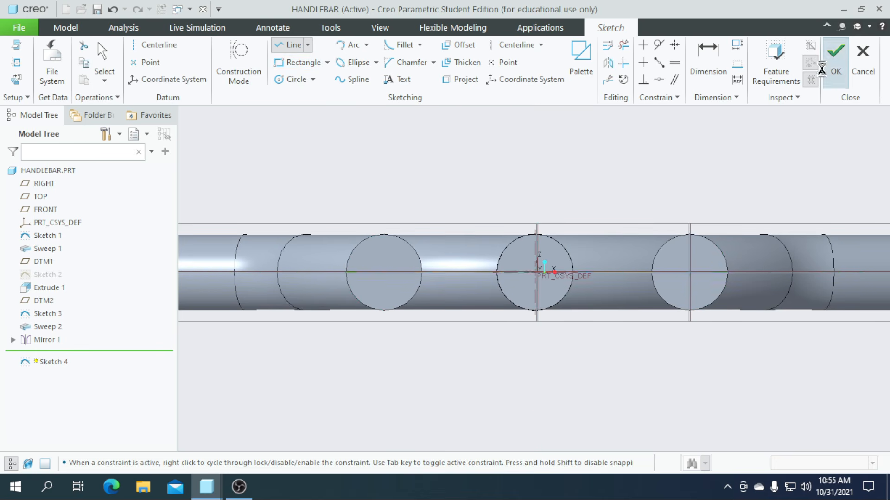
Start a Sweep along the horizontal line and sketch a 3 mm diameter circle centred on the path as its section
{"action": "left_click", "coordinate": [399, 59]}
{"action": "left_click", "coordinate": [113, 59]}
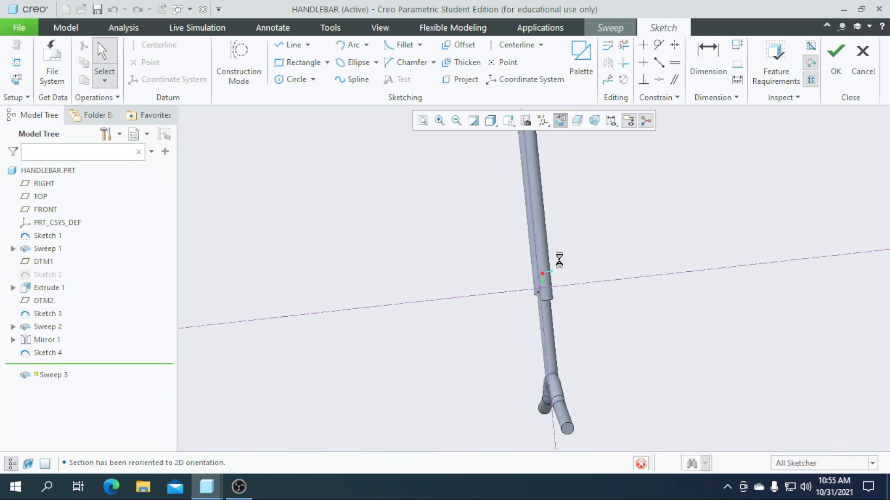
{"action": "left_click", "coordinate": [306, 84]}
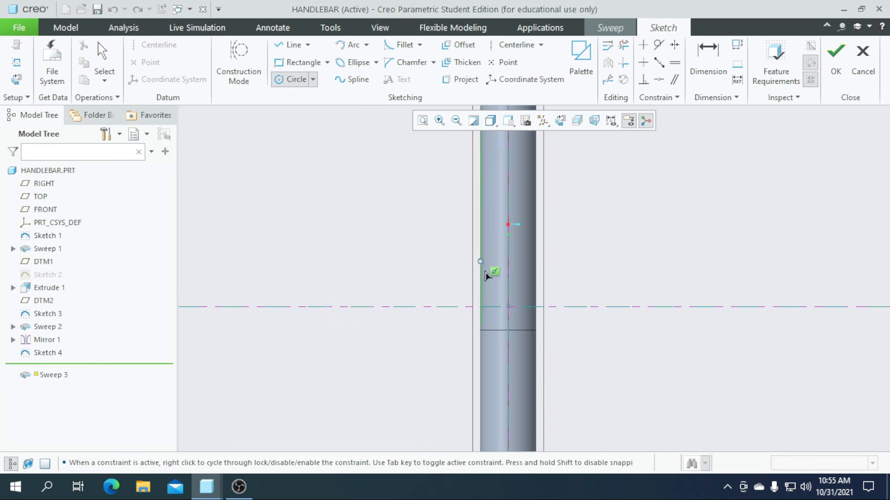
{"action": "scroll", "coordinate": [486, 278], "scroll_direction": "down", "scroll_amount": 1}
{"action": "left_click", "coordinate": [519, 316]}
{"action": "left_click", "coordinate": [548, 339]}
{"action": "middle_click", "coordinate": [548, 339]}
{"action": "double_click", "coordinate": [466, 285]}
{"action": "type", "text": "3"}
{"action": "key", "text": "Return"}
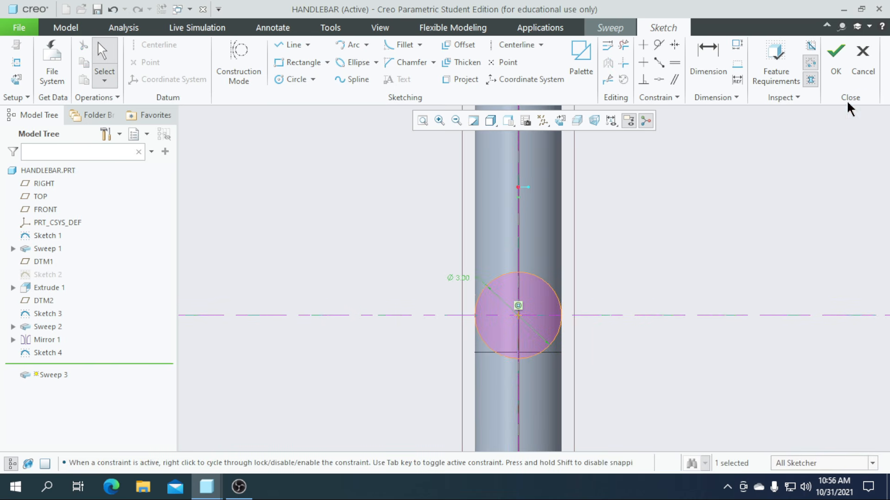
Finish the section sketch and complete the solid sweep that joins the stem to the two fork legs
{"action": "left_click", "coordinate": [837, 69]}
{"action": "middle_click_drag", "start_coordinate": [612, 304], "coordinate": [575, 132]}
{"action": "left_click", "coordinate": [518, 79]}
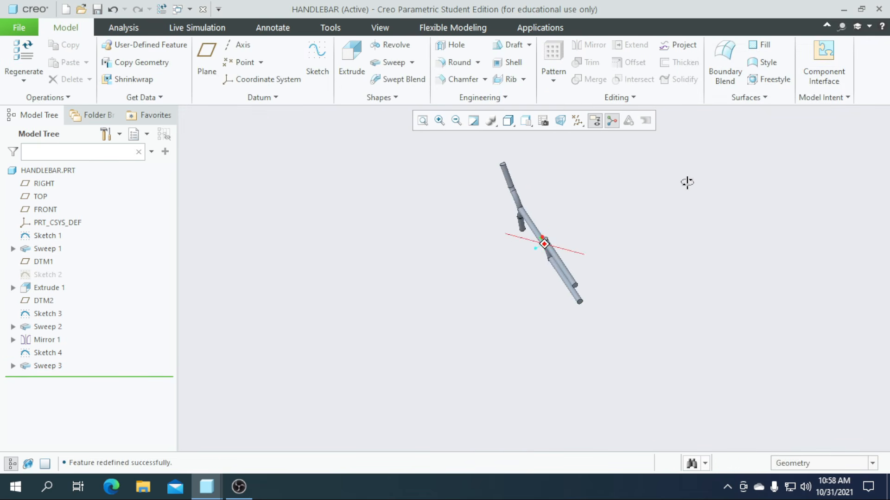
Start a sketch on the end face of the curved handlebar tube and add the face's circular edge as a reference
{"action": "middle_click_drag", "start_coordinate": [687, 184], "coordinate": [640, 247]}
{"action": "scroll", "coordinate": [482, 164], "scroll_direction": "down", "scroll_amount": 5}
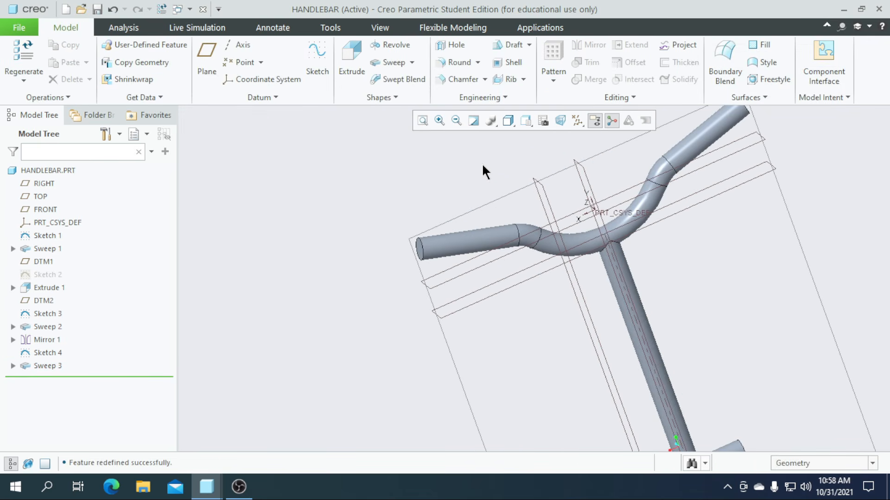
{"action": "left_click", "coordinate": [419, 247]}
{"action": "left_click", "coordinate": [317, 60]}
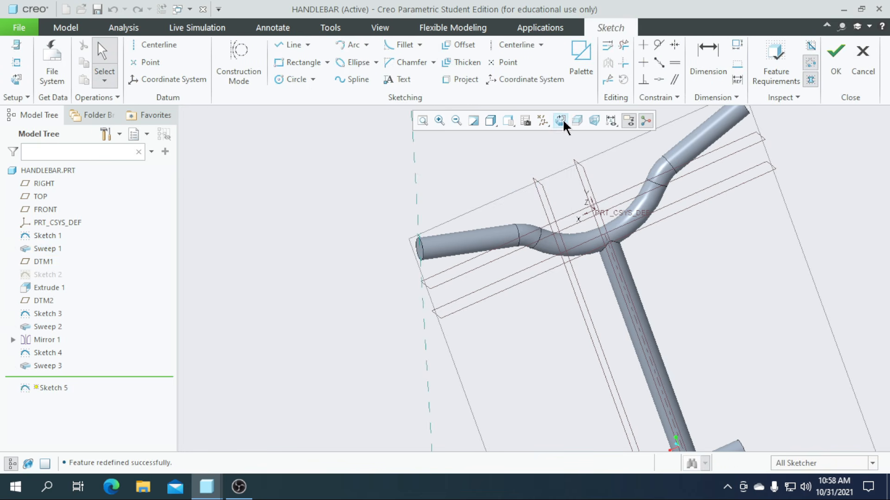
{"action": "left_click", "coordinate": [561, 121]}
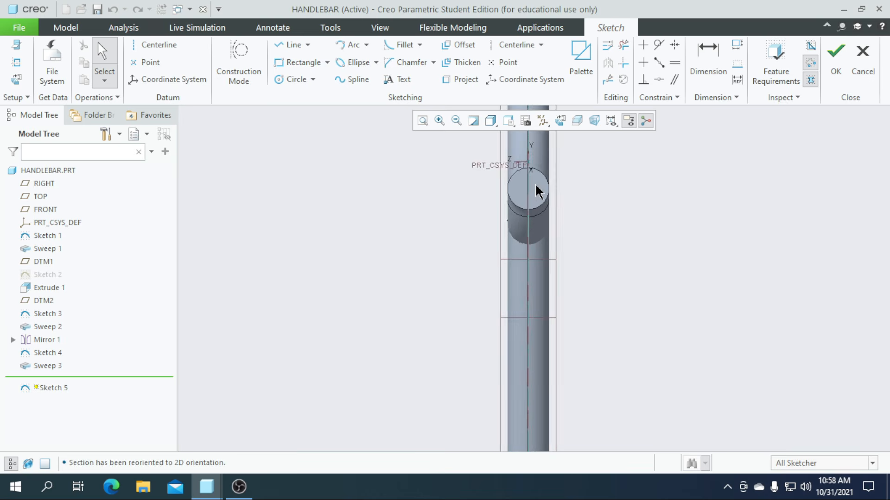
{"action": "scroll", "coordinate": [536, 191], "scroll_direction": "up", "scroll_amount": 3}
{"action": "left_click", "coordinate": [17, 65]}
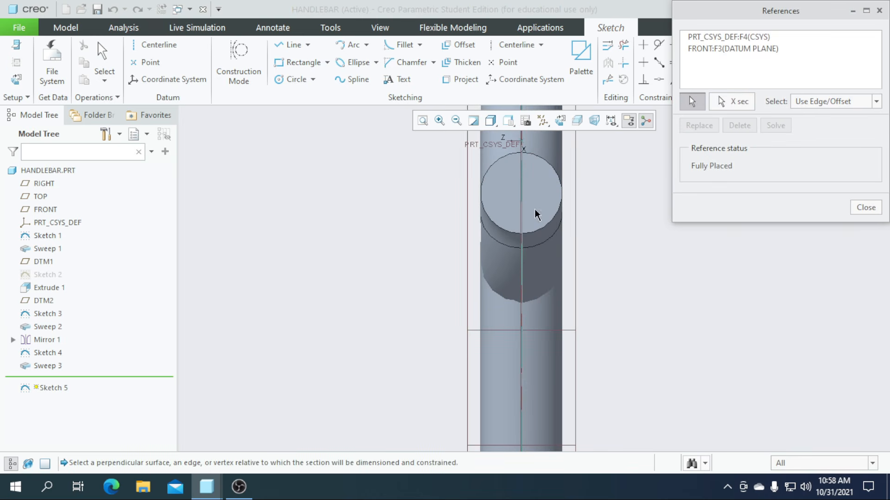
{"action": "left_click", "coordinate": [482, 199]}
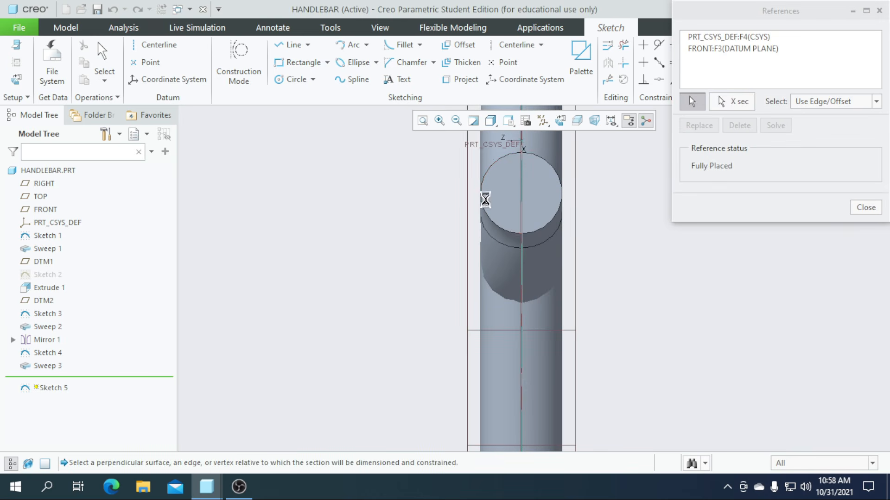
{"action": "left_click", "coordinate": [860, 208]}
{"action": "left_click", "coordinate": [299, 80]}
{"action": "left_click", "coordinate": [524, 196]}
{"action": "left_click", "coordinate": [552, 232]}
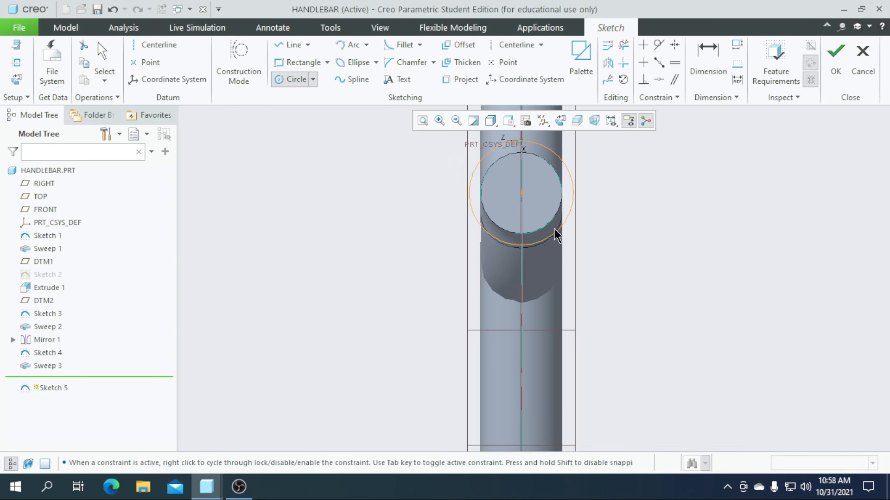
{"action": "scroll", "coordinate": [533, 271], "scroll_direction": "up", "scroll_amount": 3}
{"action": "middle_click", "coordinate": [499, 225]}
{"action": "scroll", "coordinate": [500, 224], "scroll_direction": "down", "scroll_amount": 3}
{"action": "left_click", "coordinate": [515, 230]}
{"action": "scroll", "coordinate": [524, 233], "scroll_direction": "down", "scroll_amount": 2}
{"action": "key", "text": "ctrl+z"}
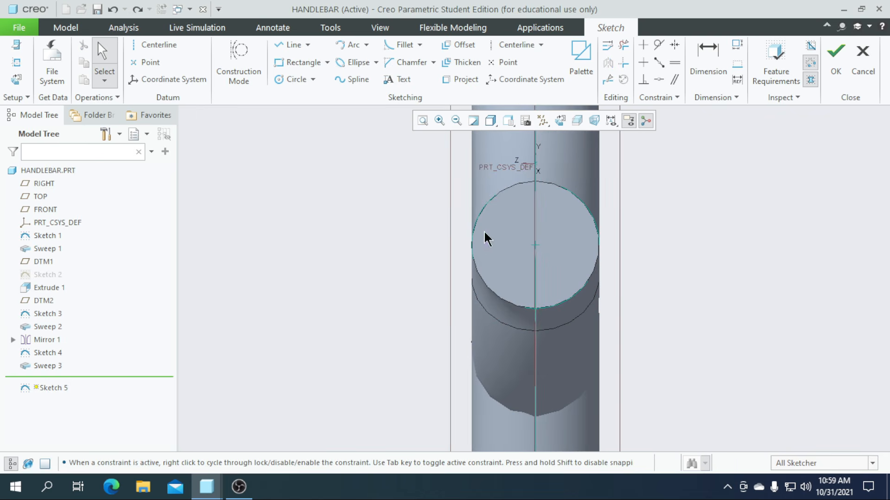
Sketch a circle centred on the handlebar tube's end face and set its diameter to 4 mm
{"action": "left_click", "coordinate": [299, 79]}
{"action": "left_click", "coordinate": [536, 246]}
{"action": "left_click", "coordinate": [548, 258]}
{"action": "middle_click", "coordinate": [548, 258]}
{"action": "double_click", "coordinate": [500, 227]}
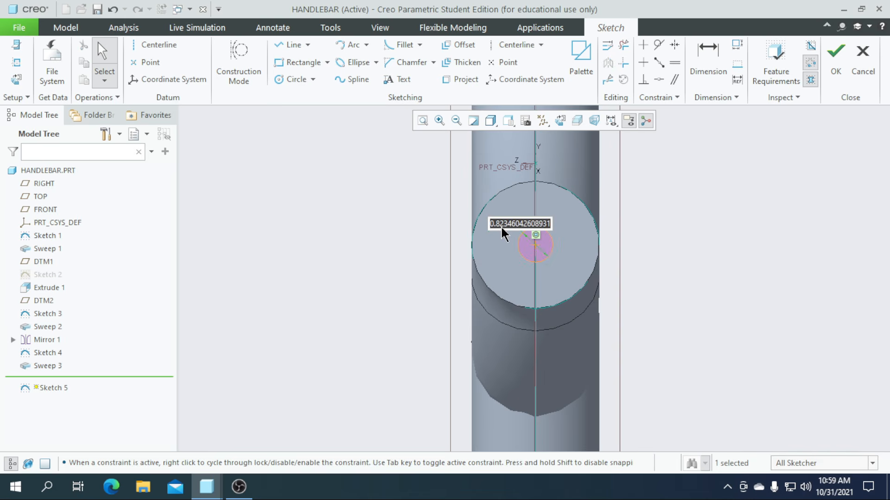
{"action": "type", "text": "4"}
{"action": "key", "text": "Return"}
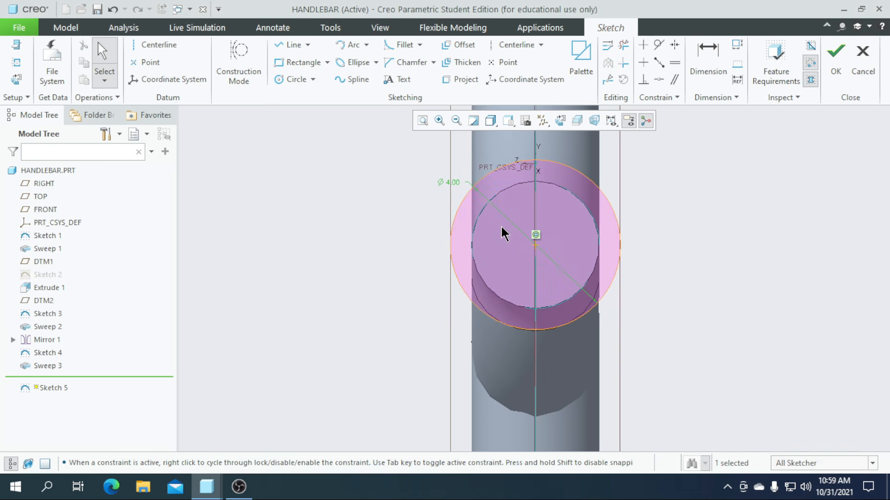
Set the circle's diameter to 3.5 mm and finish the sketch
{"action": "scroll", "coordinate": [594, 265], "scroll_direction": "down", "scroll_amount": 4}
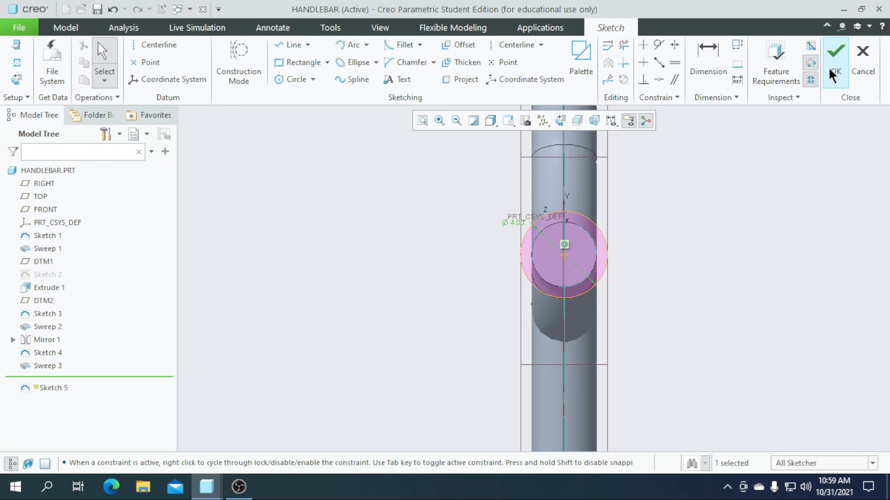
{"action": "scroll", "coordinate": [531, 227], "scroll_direction": "up", "scroll_amount": 4}
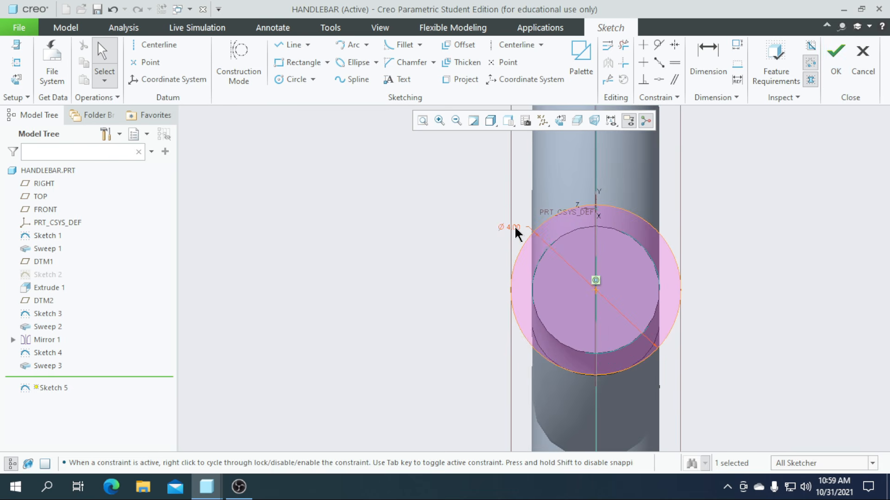
{"action": "double_click", "coordinate": [515, 229]}
{"action": "type", "text": "3.5"}
{"action": "key", "text": "Return"}
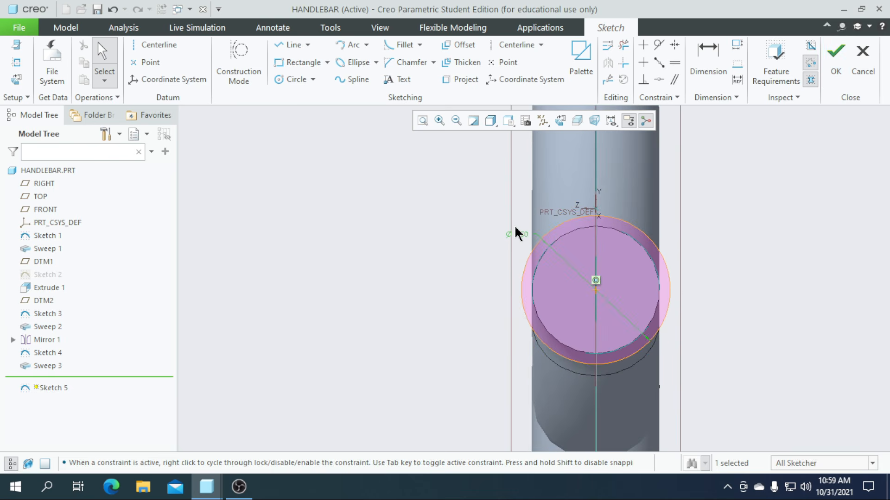
{"action": "left_click", "coordinate": [837, 56]}
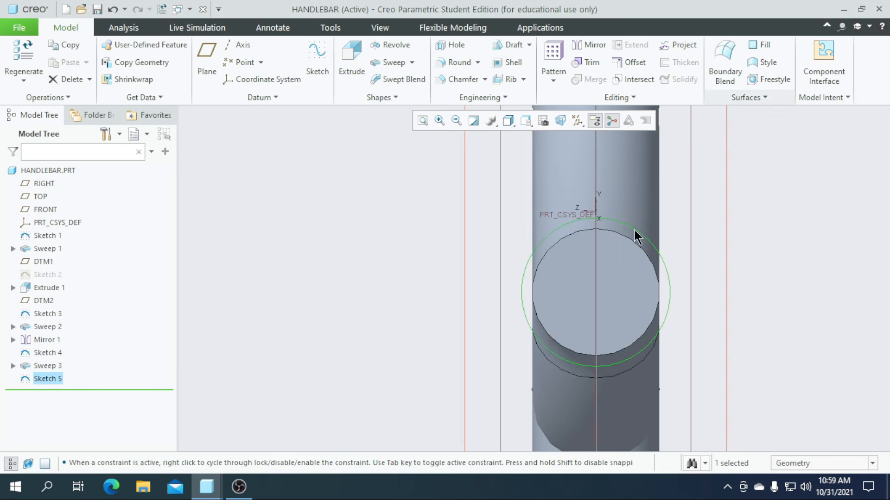
Extrude the 3.5 mm circle 11 mm inward along the handlebar tube to form a solid grip
{"action": "left_click", "coordinate": [351, 65]}
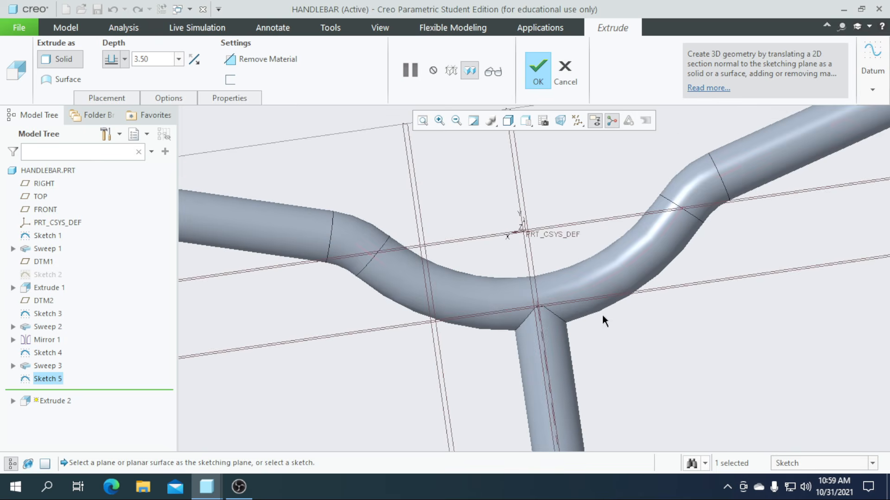
{"action": "scroll", "coordinate": [388, 273], "scroll_direction": "down", "scroll_amount": 1}
{"action": "left_click_drag", "start_coordinate": [322, 262], "coordinate": [468, 278]}
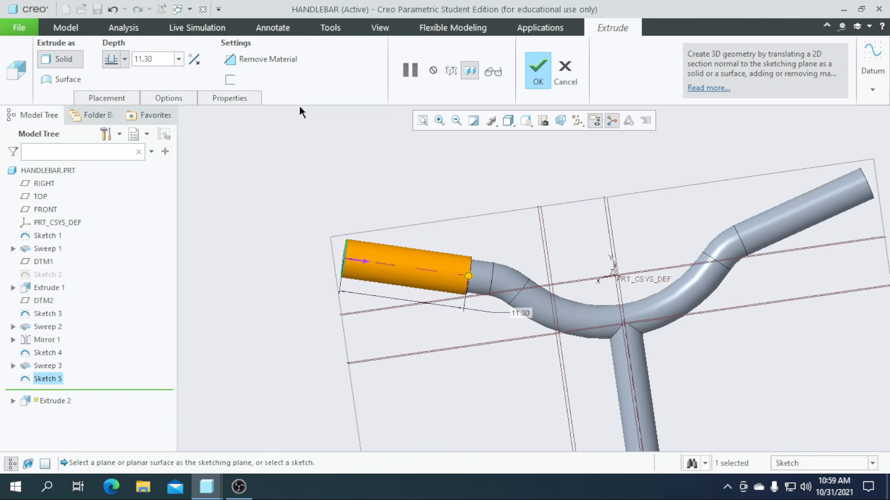
{"action": "left_click", "coordinate": [166, 64]}
{"action": "type", "text": "11"}
{"action": "key", "text": "Return"}
{"action": "scroll", "coordinate": [537, 240], "scroll_direction": "down", "scroll_amount": 3}
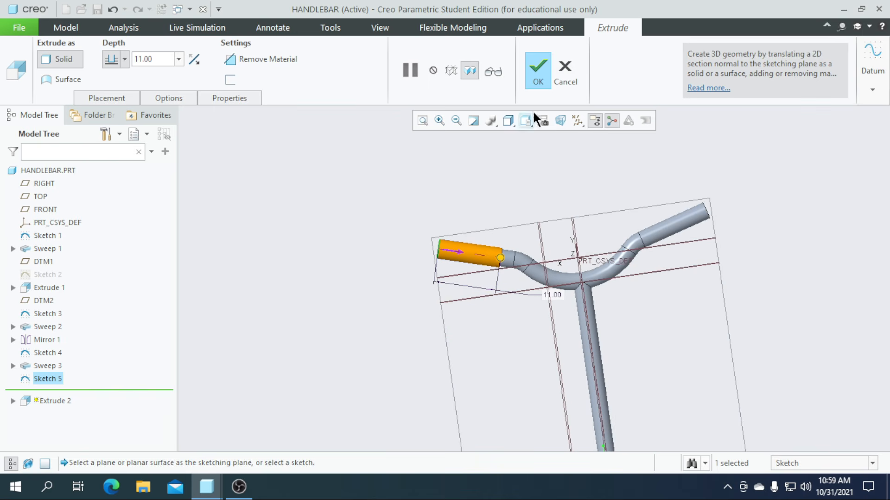
{"action": "left_click", "coordinate": [538, 72]}
{"action": "left_click", "coordinate": [472, 208]}
Start a sketch on the grip's inner ring-shaped face and add the face's circular edges as references
{"action": "middle_click_drag", "start_coordinate": [472, 206], "coordinate": [476, 280]}
{"action": "scroll", "coordinate": [494, 265], "scroll_direction": "up", "scroll_amount": 6}
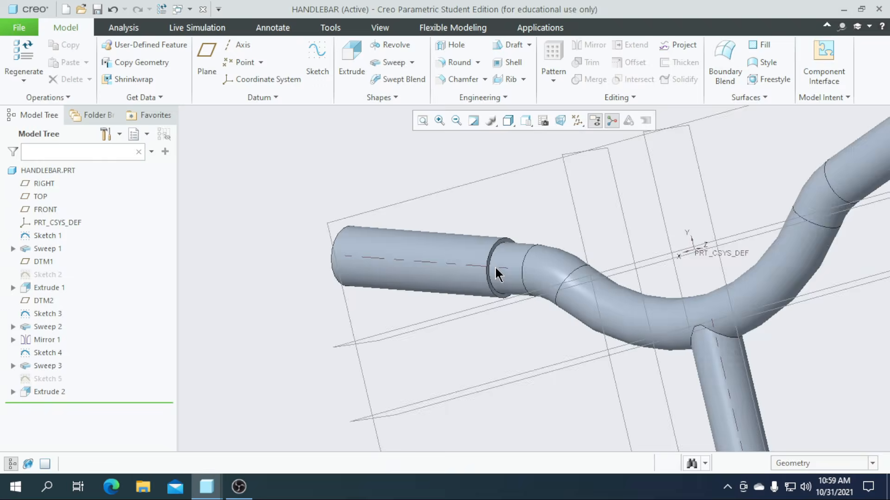
{"action": "left_click", "coordinate": [471, 283]}
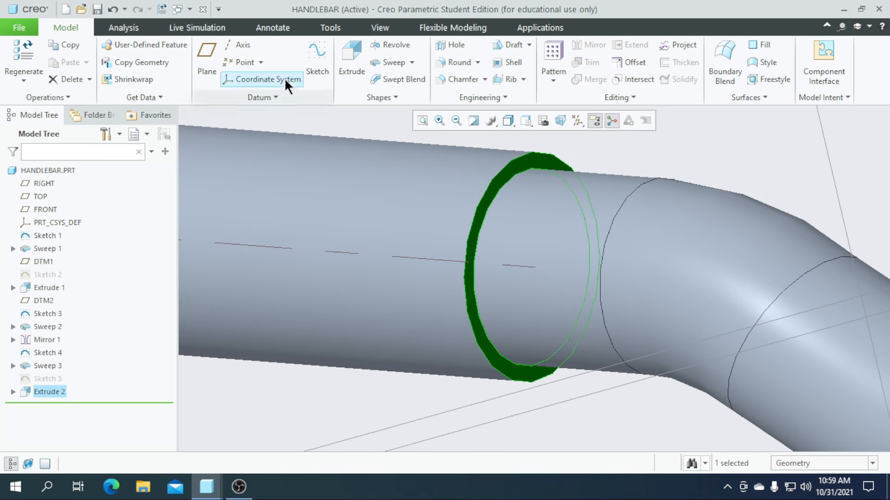
{"action": "left_click", "coordinate": [310, 61]}
{"action": "left_click", "coordinate": [559, 121]}
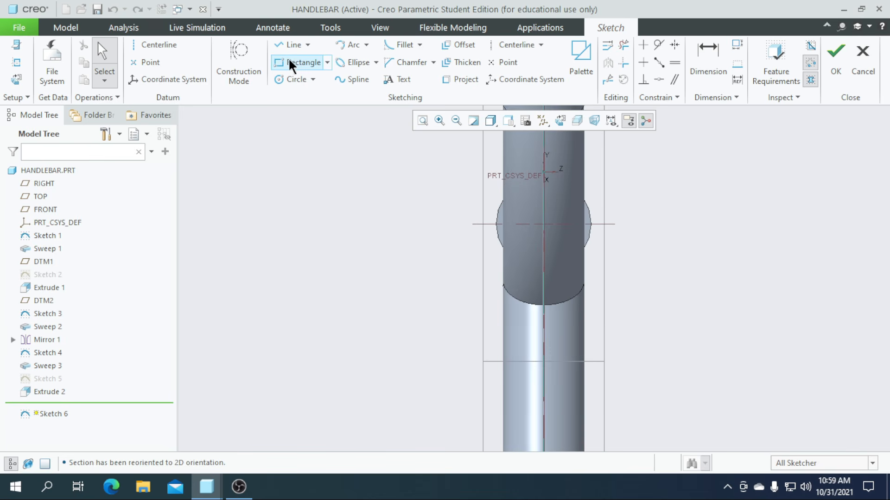
{"action": "left_click", "coordinate": [17, 62]}
{"action": "middle_click_drag", "start_coordinate": [297, 260], "coordinate": [392, 195]}
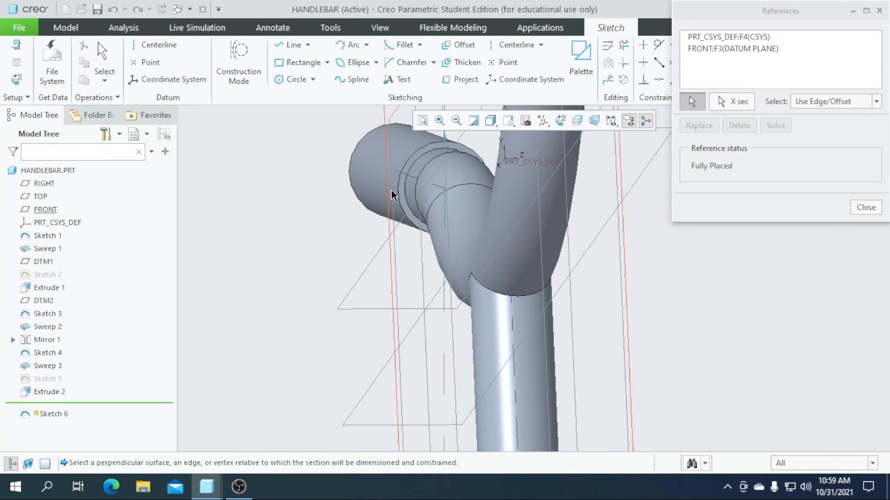
{"action": "left_click", "coordinate": [397, 188]}
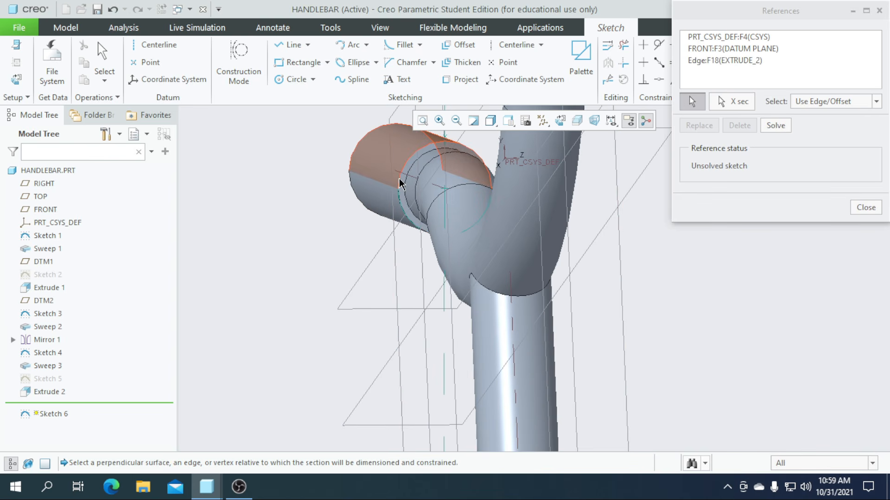
{"action": "left_click", "coordinate": [399, 178]}
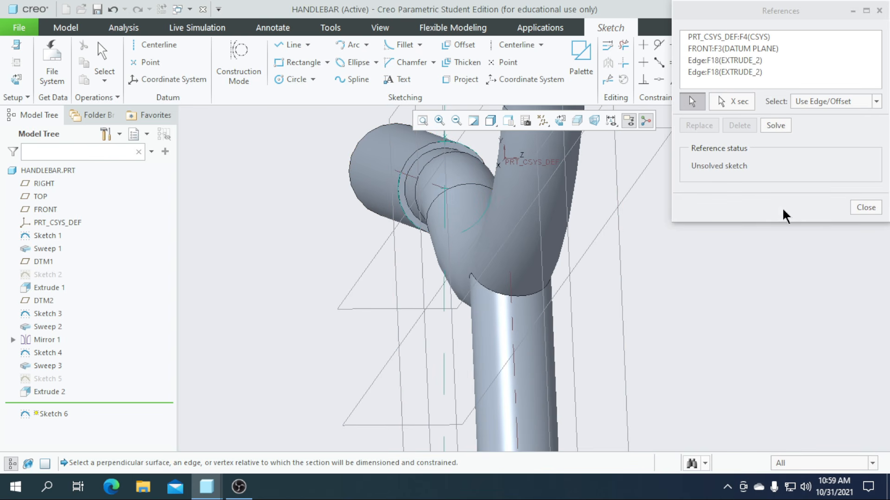
{"action": "left_click", "coordinate": [867, 209]}
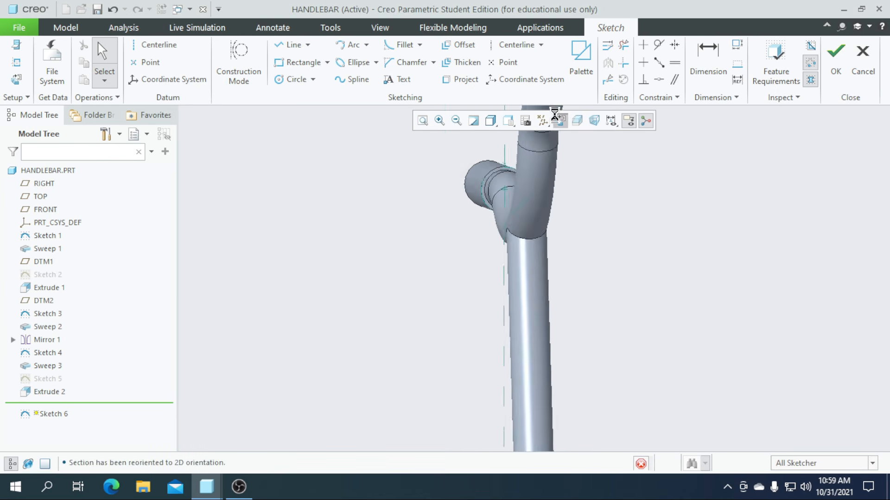
Sketch a circle centred on the grip's axis and matching the grip's outer edge
{"action": "left_click", "coordinate": [284, 80]}
{"action": "left_click", "coordinate": [547, 231]}
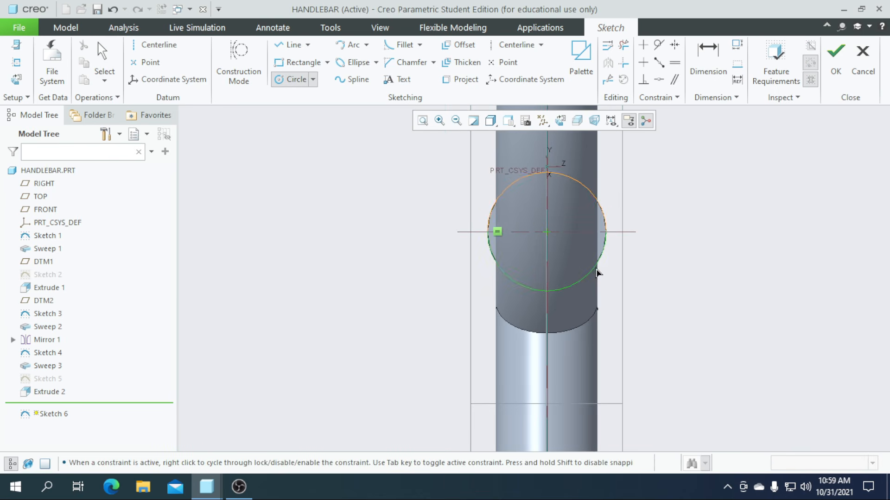
Sketch a circle centred on the handlebar grip's circular edge, set its diameter to 5, and finish the sketch
{"action": "left_click", "coordinate": [608, 279]}
{"action": "middle_click", "coordinate": [477, 175]}
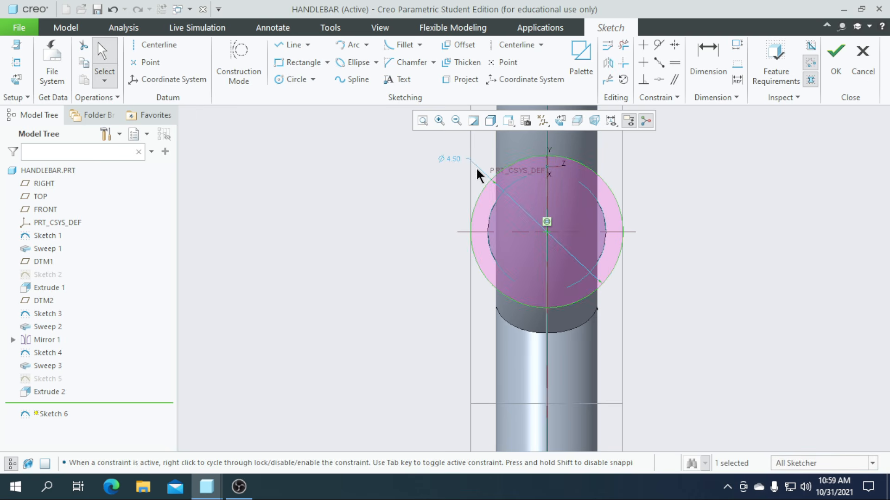
{"action": "double_click", "coordinate": [455, 159]}
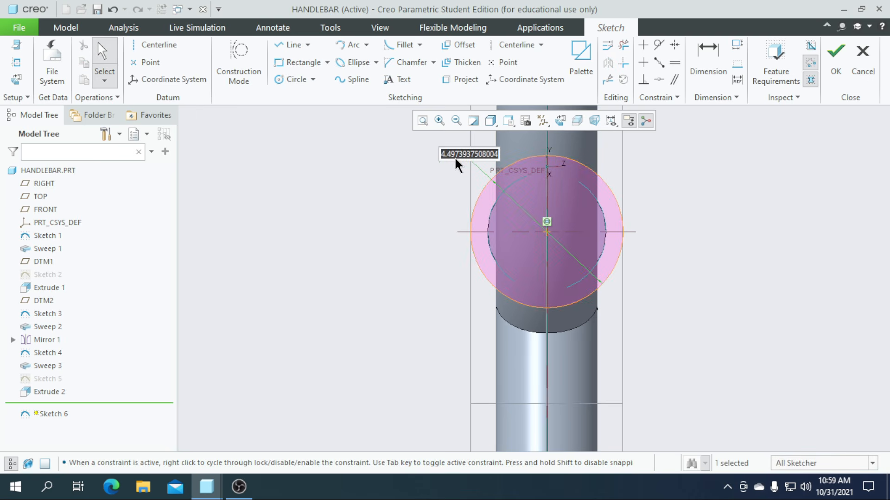
{"action": "type", "text": "5"}
{"action": "key", "text": "Return"}
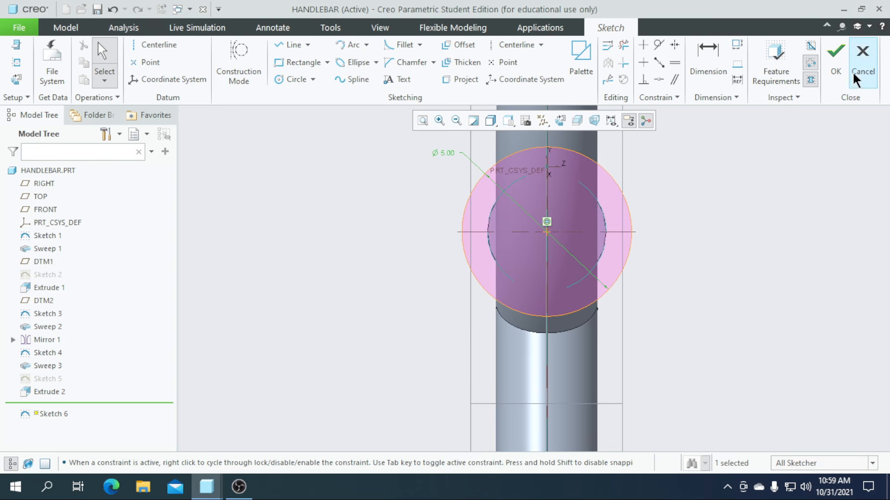
{"action": "left_click", "coordinate": [835, 55]}
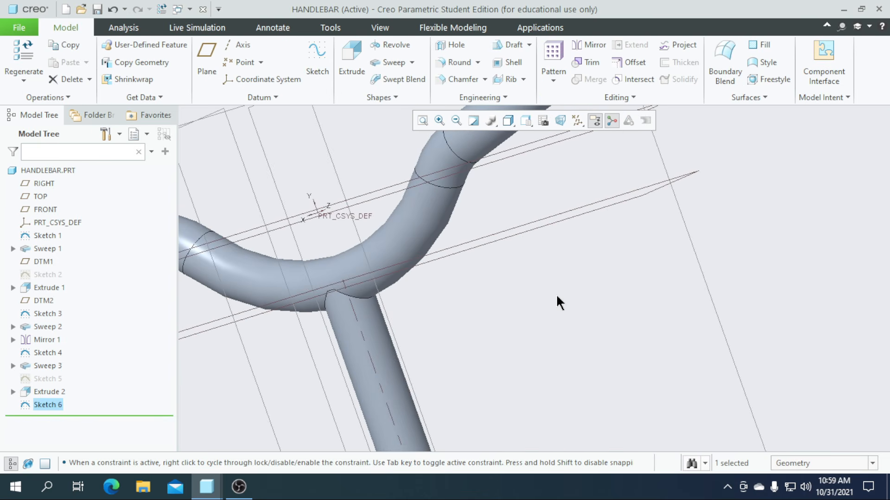
Extrude the sketched circle as a solid 1 deep to form a collar at the inner end of the handlebar grip
{"action": "left_click", "coordinate": [348, 60]}
{"action": "scroll", "coordinate": [383, 296], "scroll_direction": "down", "scroll_amount": 5}
{"action": "left_click", "coordinate": [465, 241]}
{"action": "type", "text": "3"}
{"action": "key", "text": "Return"}
{"action": "type", "text": "2"}
{"action": "key", "text": "Return"}
{"action": "scroll", "coordinate": [407, 277], "scroll_direction": "up", "scroll_amount": 5}
{"action": "middle_click_drag", "start_coordinate": [408, 277], "coordinate": [492, 346]}
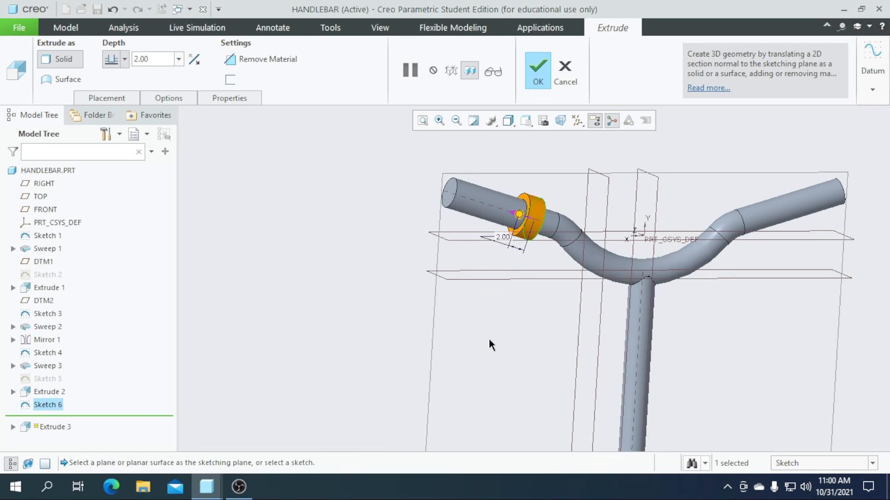
{"action": "scroll", "coordinate": [451, 176], "scroll_direction": "down", "scroll_amount": 2}
{"action": "type", "text": "1"}
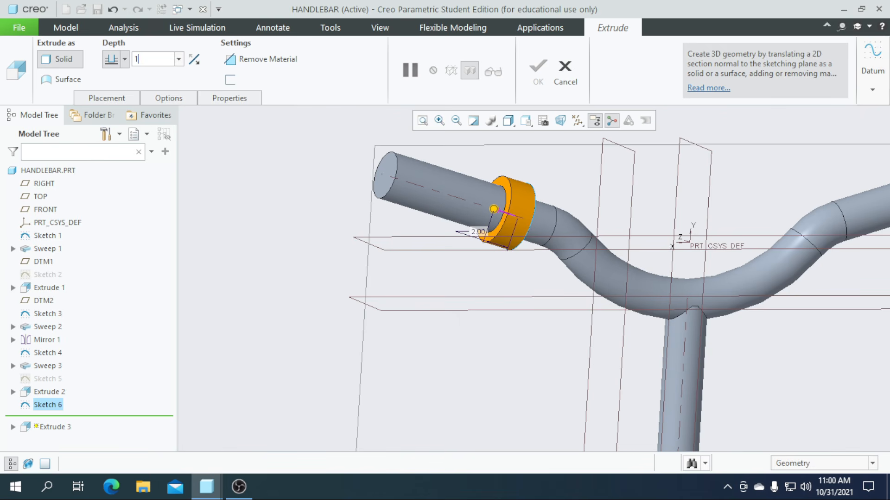
{"action": "key", "text": "Return"}
{"action": "scroll", "coordinate": [445, 273], "scroll_direction": "up", "scroll_amount": 3}
{"action": "left_click", "coordinate": [537, 72]}
Mirror the Extrude 2 grip and Extrude 3 collar about the RIGHT plane onto the opposite side of the handlebar
{"action": "scroll", "coordinate": [486, 169], "scroll_direction": "up", "scroll_amount": 3}
{"action": "left_click", "coordinate": [392, 248]}
{"action": "mouse_move", "coordinate": [409, 269]}
{"action": "middle_mouse_down"}
{"action": "mouse_move", "coordinate": [393, 274]}
{"action": "mouse_move", "coordinate": [407, 266]}
{"action": "middle_mouse_up"}
{"action": "scroll", "coordinate": [480, 232], "scroll_direction": "down", "scroll_amount": 1}
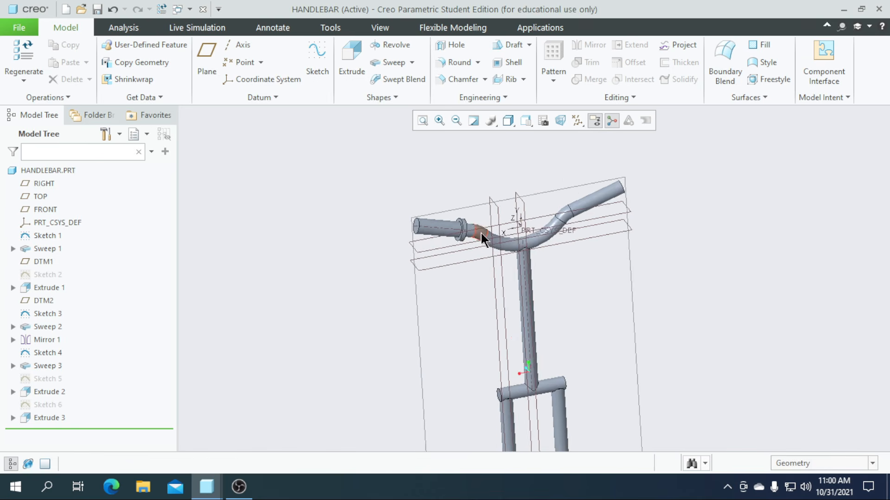
{"action": "scroll", "coordinate": [480, 231], "scroll_direction": "down", "scroll_amount": 2}
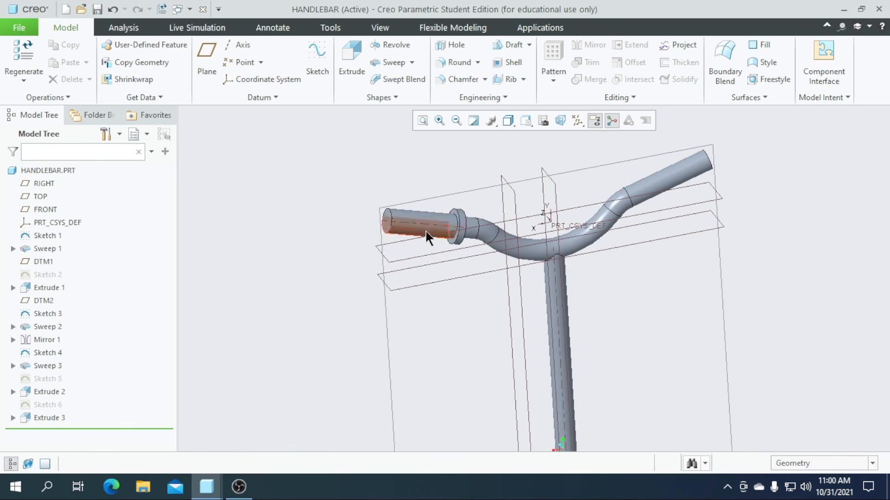
{"action": "left_click", "coordinate": [51, 391], "text": "ctrl"}
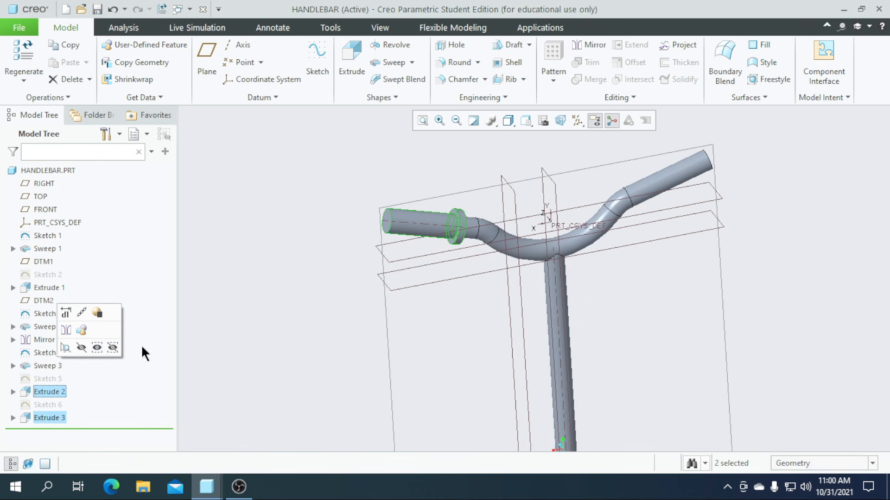
{"action": "left_click", "coordinate": [596, 44]}
{"action": "left_click", "coordinate": [549, 186]}
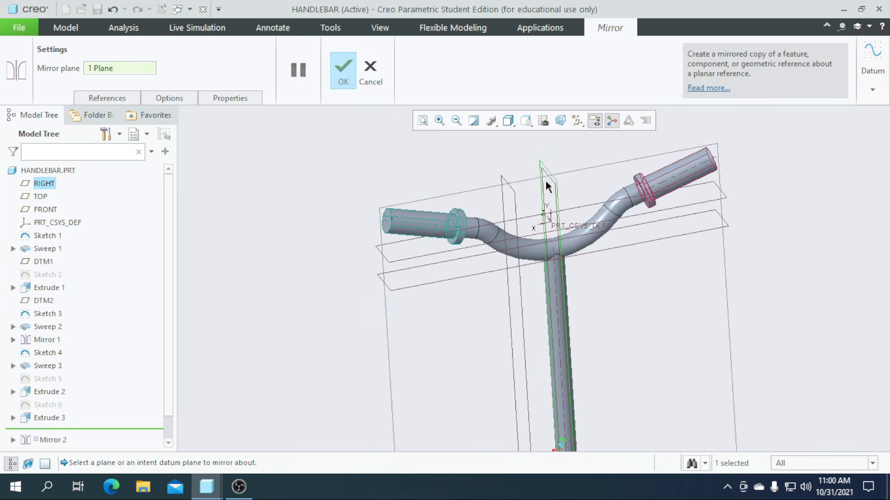
{"action": "left_click", "coordinate": [344, 75]}
Save the handlebar part and the bicycle frame part
{"action": "scroll", "coordinate": [349, 207], "scroll_direction": "up", "scroll_amount": 3}
{"action": "mouse_move", "coordinate": [351, 320]}
{"action": "middle_mouse_down"}
{"action": "mouse_move", "coordinate": [381, 296]}
{"action": "mouse_move", "coordinate": [356, 300]}
{"action": "mouse_move", "coordinate": [369, 298]}
{"action": "mouse_move", "coordinate": [402, 322]}
{"action": "mouse_move", "coordinate": [391, 300]}
{"action": "mouse_move", "coordinate": [402, 309]}
{"action": "mouse_move", "coordinate": [372, 330]}
{"action": "mouse_move", "coordinate": [387, 319]}
{"action": "mouse_move", "coordinate": [391, 327]}
{"action": "middle_mouse_up"}
{"action": "scroll", "coordinate": [378, 318], "scroll_direction": "up", "scroll_amount": 2}
{"action": "left_click", "coordinate": [97, 9]}
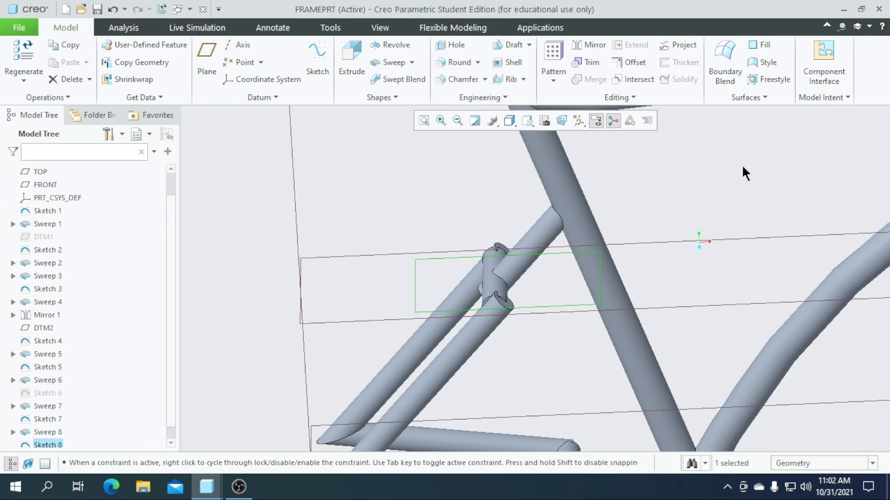
{"action": "scroll", "coordinate": [527, 243], "scroll_direction": "up", "scroll_amount": 3}
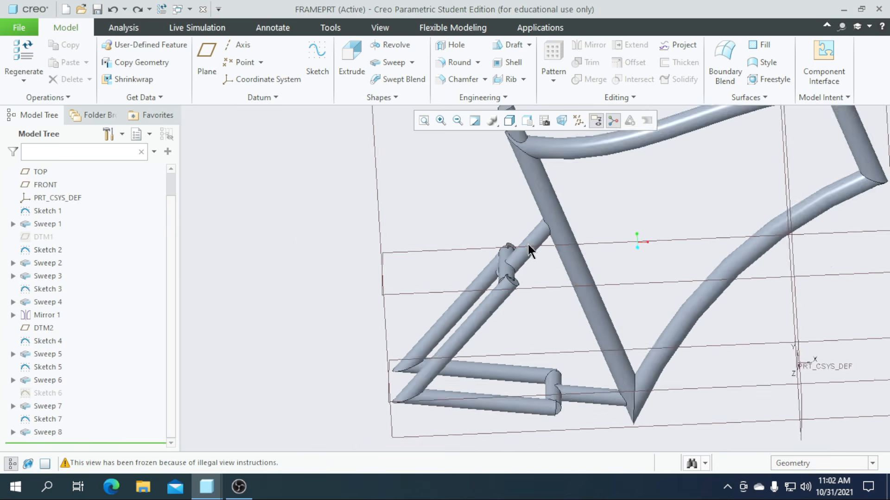
{"action": "left_click", "coordinate": [97, 9]}
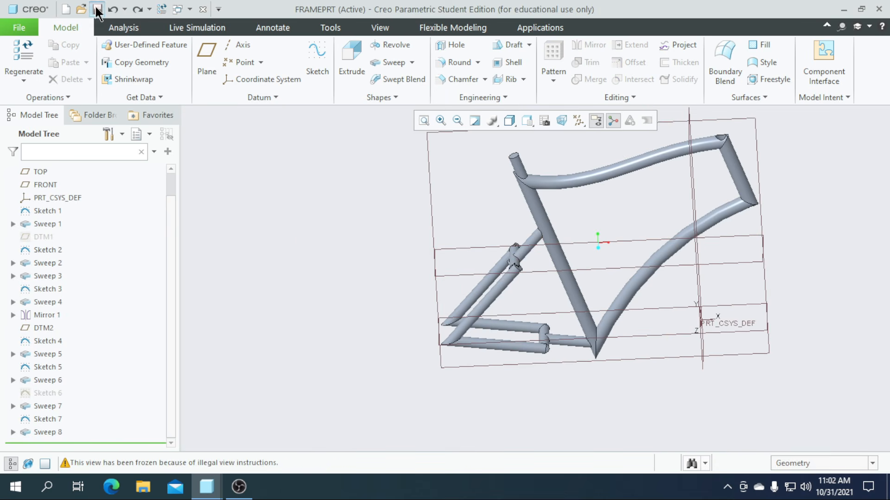
Create a new solid part named seat without using the default template
{"action": "left_click", "coordinate": [66, 9]}
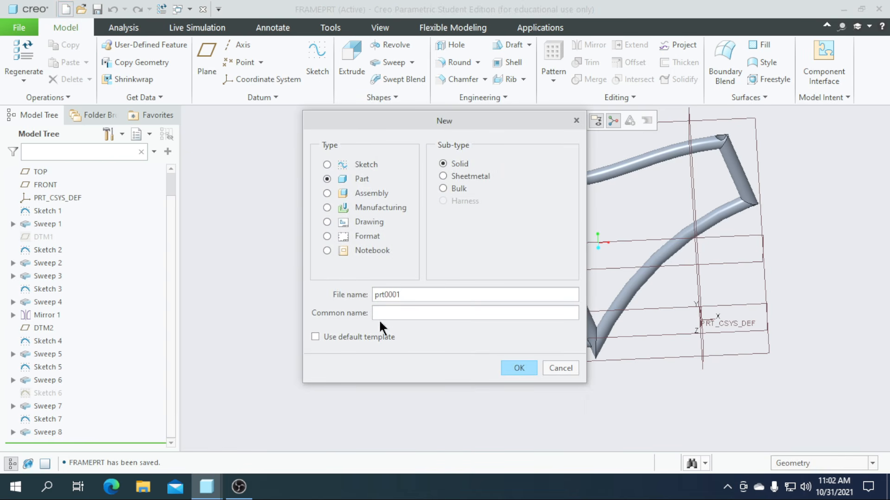
{"action": "type", "text": "seat"}
{"action": "left_click", "coordinate": [527, 368]}
{"action": "scroll", "coordinate": [382, 190], "scroll_direction": "down", "scroll_amount": 2}
{"action": "left_click", "coordinate": [375, 178]}
{"action": "left_click", "coordinate": [504, 376]}
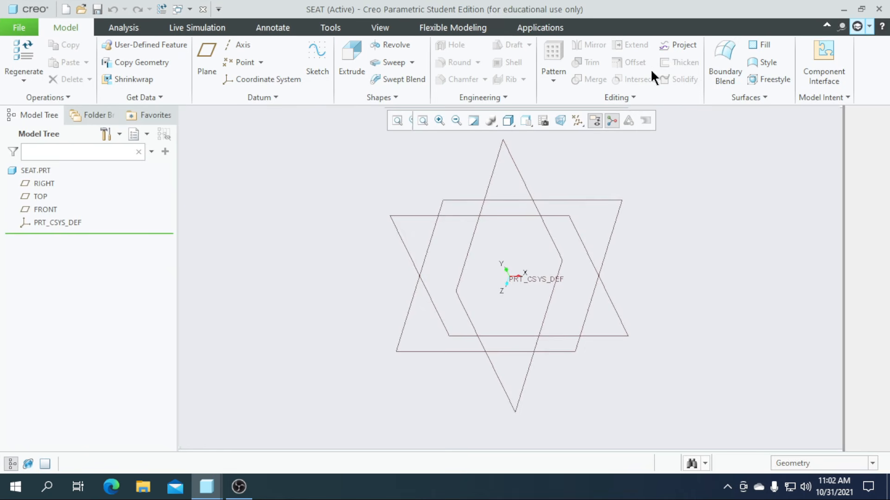
Start a sketch on the FRONT plane and draw a center rectangle about 79 by 36 at the origin
{"action": "left_click", "coordinate": [52, 211]}
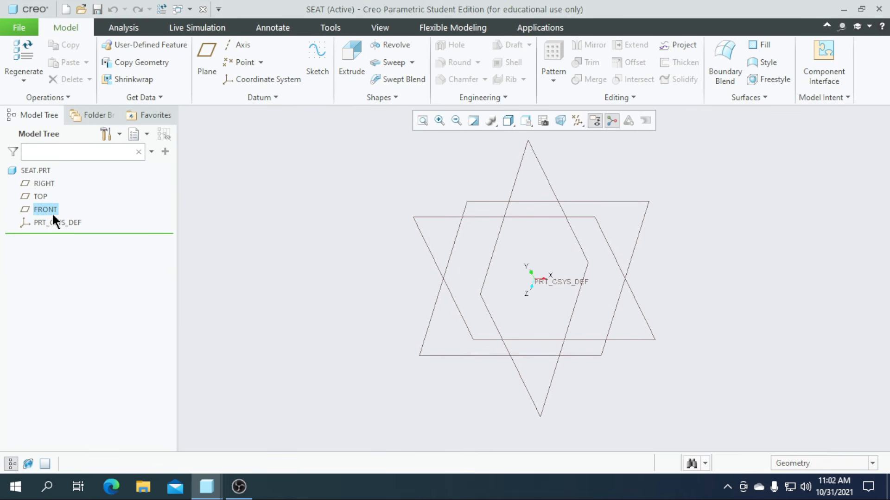
{"action": "left_click", "coordinate": [315, 60]}
{"action": "left_click", "coordinate": [527, 121]}
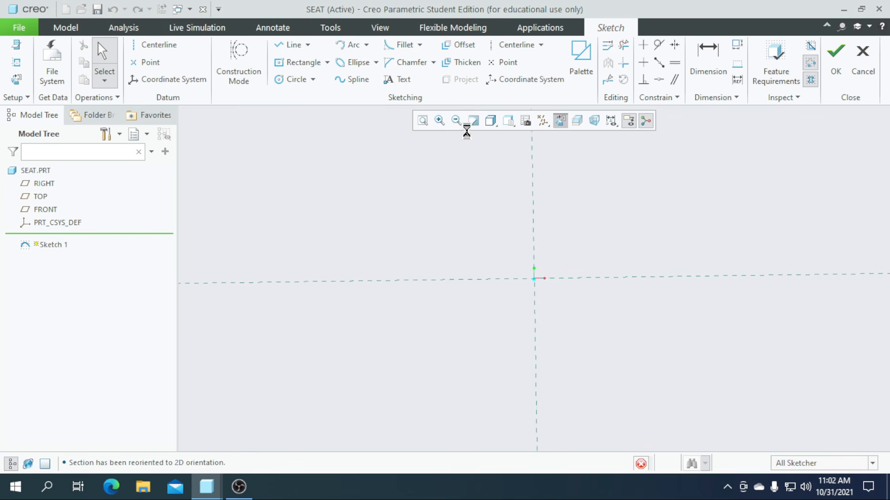
{"action": "left_click", "coordinate": [327, 62]}
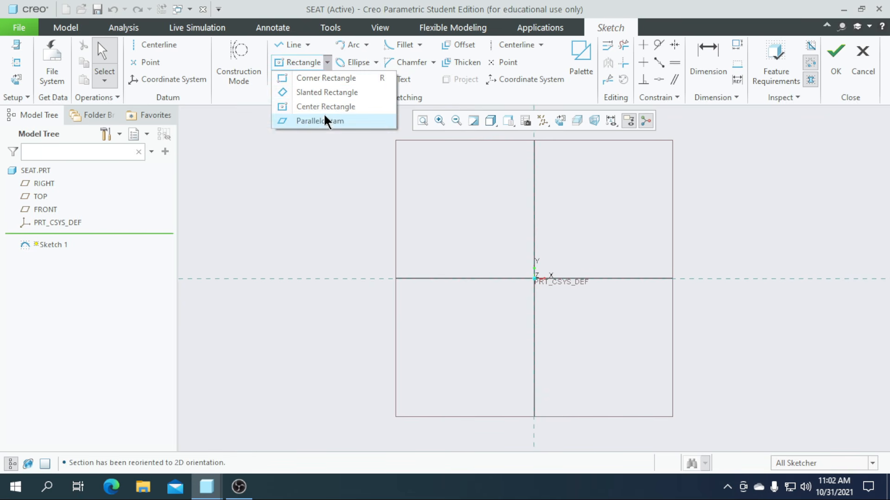
{"action": "left_click", "coordinate": [320, 105]}
{"action": "scroll", "coordinate": [538, 292], "scroll_direction": "up", "scroll_amount": 2}
{"action": "left_click", "coordinate": [530, 274]}
{"action": "left_click", "coordinate": [571, 294]}
{"action": "middle_click", "coordinate": [495, 280]}
Set the rectangle's width to 22 and its height to 13
{"action": "double_click", "coordinate": [477, 277]}
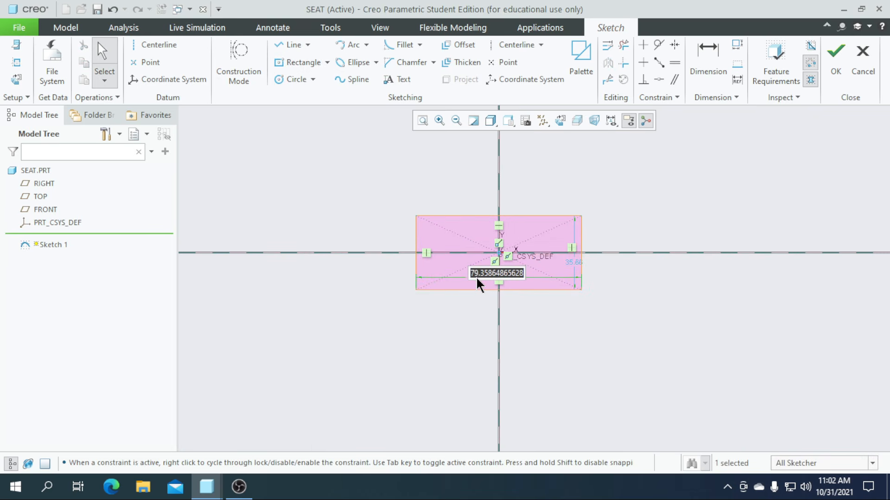
{"action": "type", "text": "22"}
{"action": "key", "text": "Return"}
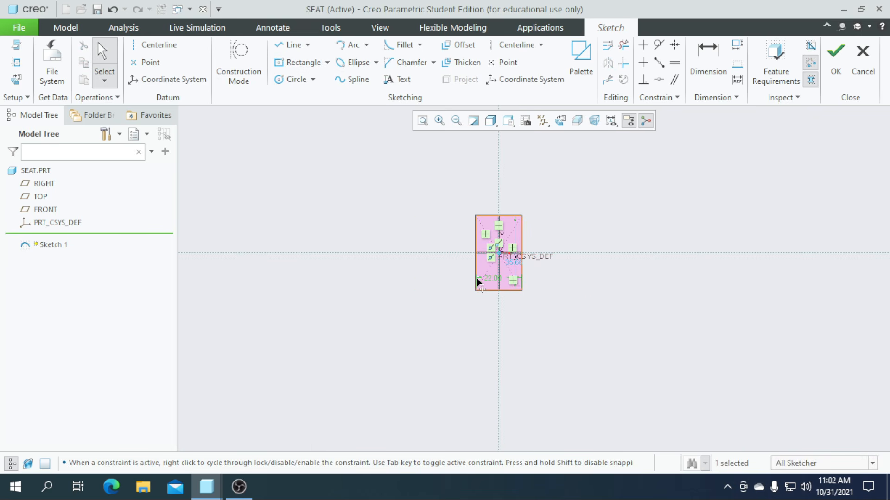
{"action": "double_click", "coordinate": [515, 262]}
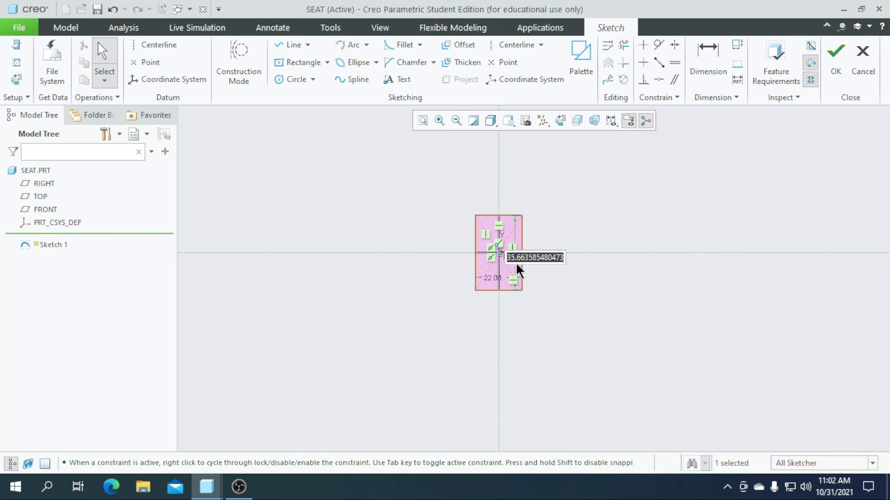
{"action": "type", "text": "13"}
{"action": "key", "text": "Return"}
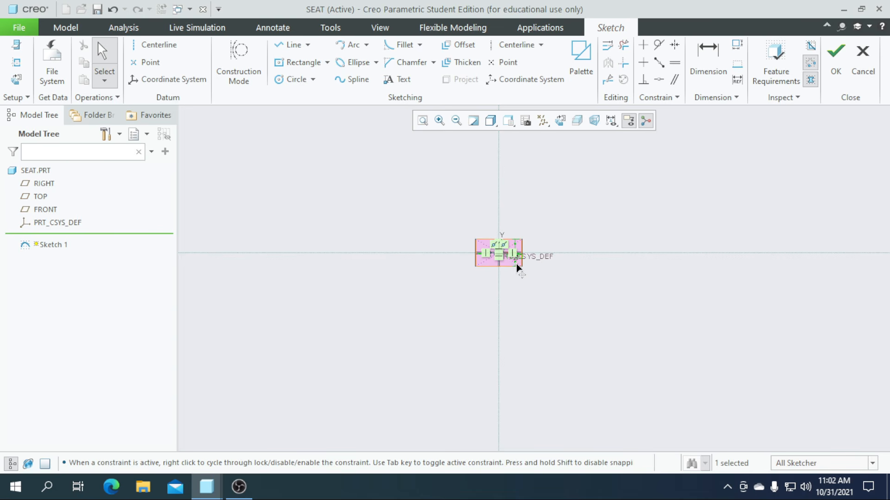
{"action": "scroll", "coordinate": [443, 245], "scroll_direction": "down", "scroll_amount": 2}
{"action": "scroll", "coordinate": [437, 252], "scroll_direction": "up", "scroll_amount": 2}
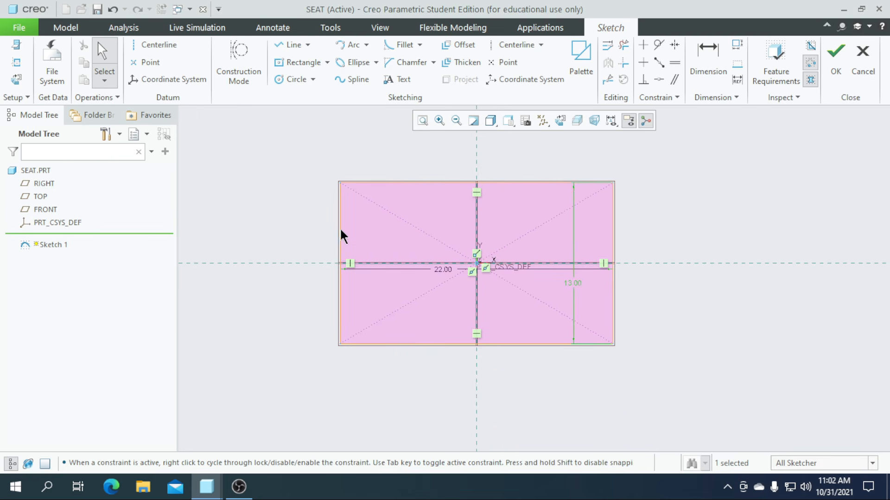
Sketch a wavy spline from the rectangle's top edge along its left edge to the bottom edge, curving inward about 1.72 at the horizontal axis
{"action": "left_click", "coordinate": [345, 79]}
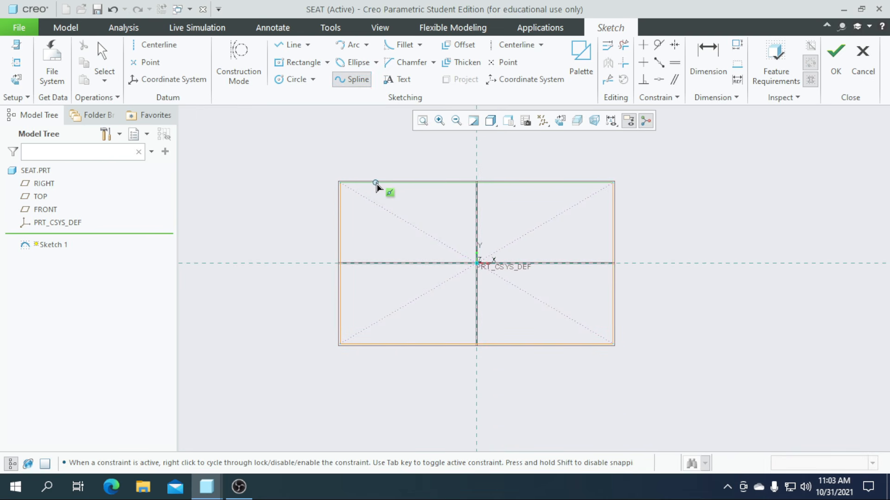
{"action": "left_click", "coordinate": [360, 184]}
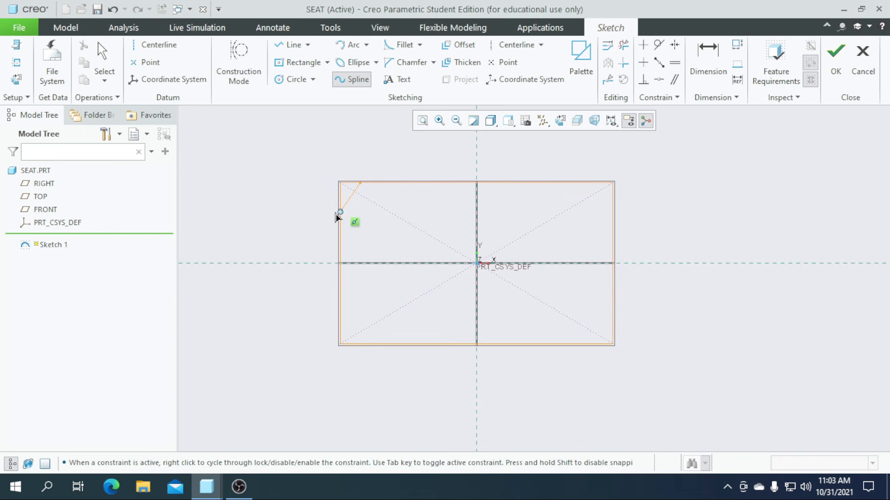
{"action": "left_click", "coordinate": [362, 263]}
{"action": "left_click", "coordinate": [340, 317]}
{"action": "left_click", "coordinate": [366, 343]}
{"action": "middle_click", "coordinate": [391, 330]}
Trim the spline's excess end at the bottom edge and the rectangle's lower-left corner lines outside the spline
{"action": "left_click", "coordinate": [624, 45]}
{"action": "scroll", "coordinate": [337, 278], "scroll_direction": "up", "scroll_amount": 3}
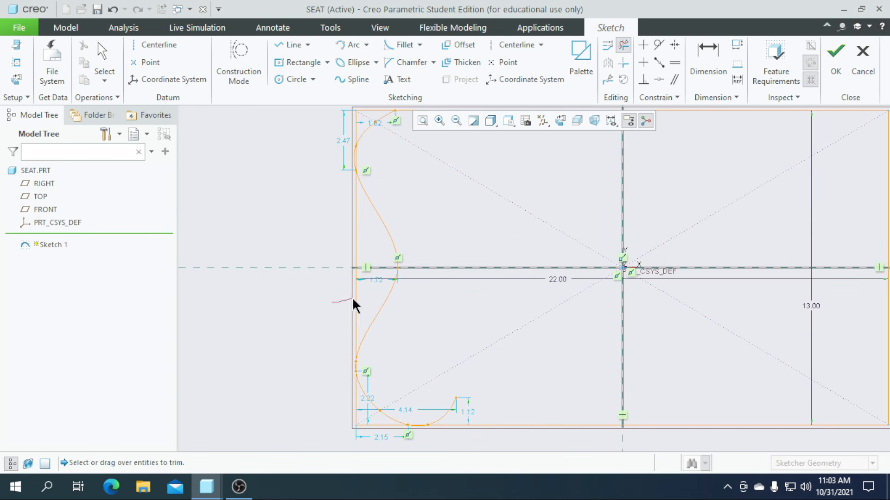
{"action": "left_click_drag", "start_coordinate": [443, 412], "coordinate": [444, 415]}
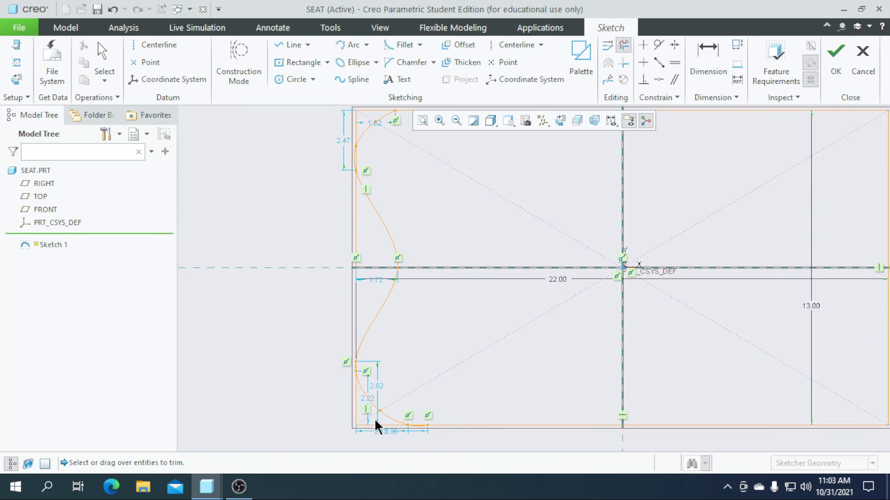
{"action": "scroll", "coordinate": [374, 421], "scroll_direction": "up", "scroll_amount": 4}
{"action": "scroll", "coordinate": [336, 289], "scroll_direction": "down", "scroll_amount": 5}
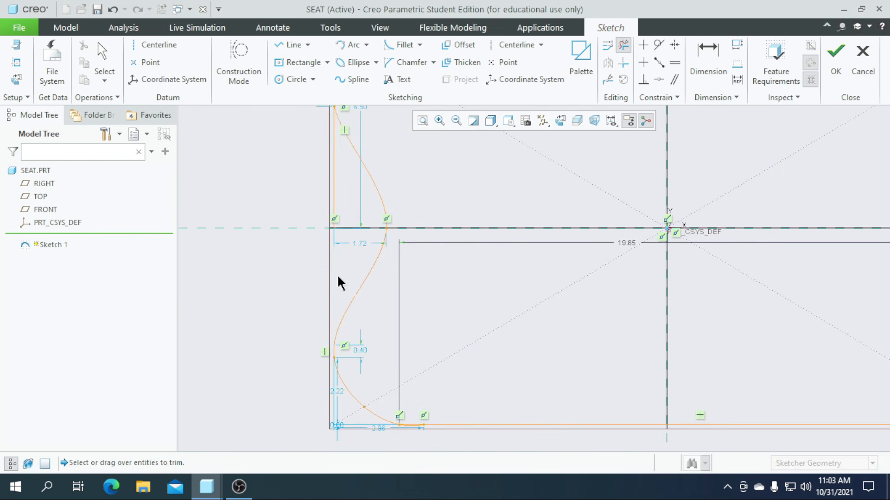
{"action": "scroll", "coordinate": [357, 259], "scroll_direction": "up", "scroll_amount": 3}
{"action": "scroll", "coordinate": [334, 242], "scroll_direction": "down", "scroll_amount": 5}
{"action": "scroll", "coordinate": [320, 269], "scroll_direction": "up", "scroll_amount": 5}
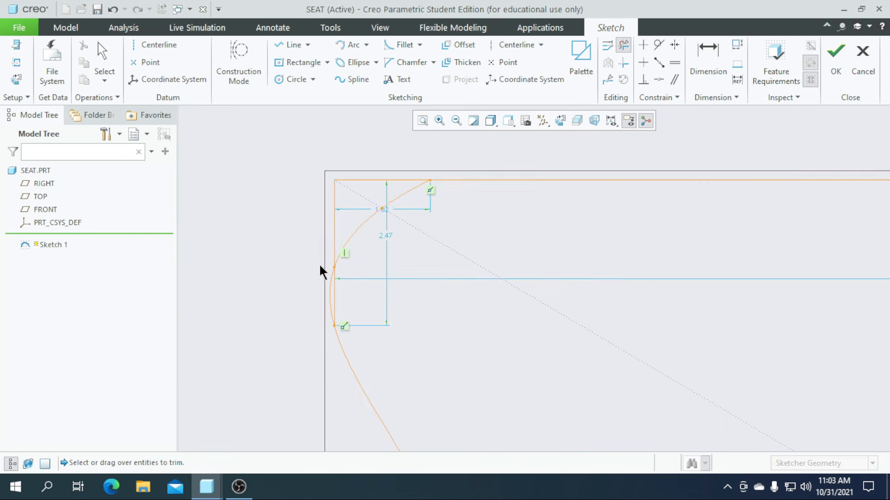
Trim the rectangle's remaining upper-left edge and corner lines outside the spline
{"action": "left_click_drag", "start_coordinate": [357, 323], "coordinate": [347, 327]}
{"action": "scroll", "coordinate": [324, 338], "scroll_direction": "down", "scroll_amount": 3}
{"action": "left_click_drag", "start_coordinate": [332, 250], "coordinate": [355, 206]}
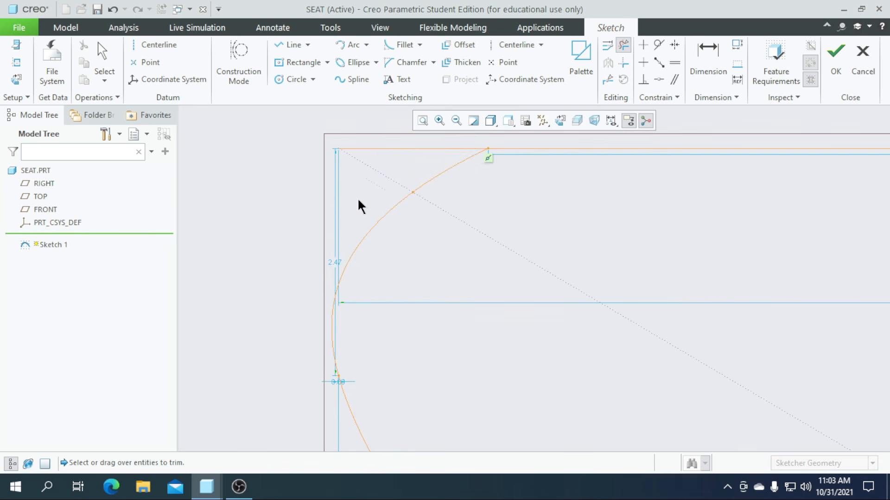
{"action": "scroll", "coordinate": [384, 153], "scroll_direction": "down", "scroll_amount": 3}
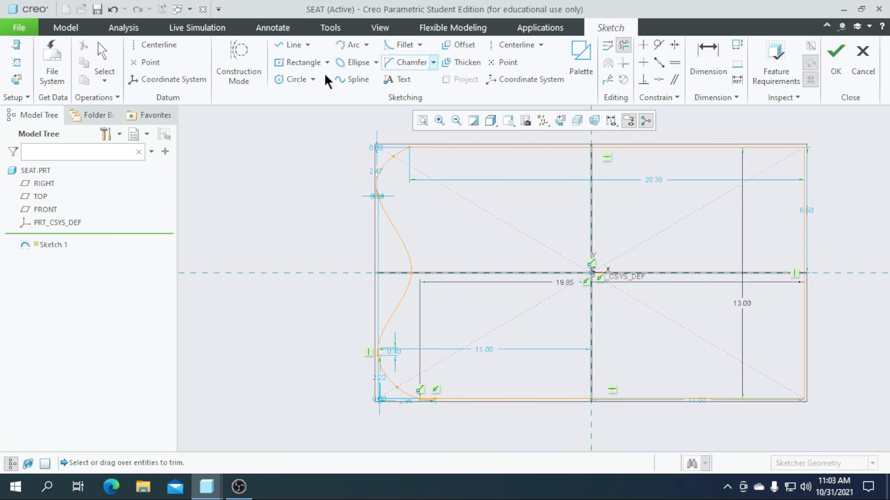
Move the spline's upper and lower points on the left side slightly outward past the rectangle's former edge
{"action": "left_click", "coordinate": [98, 56]}
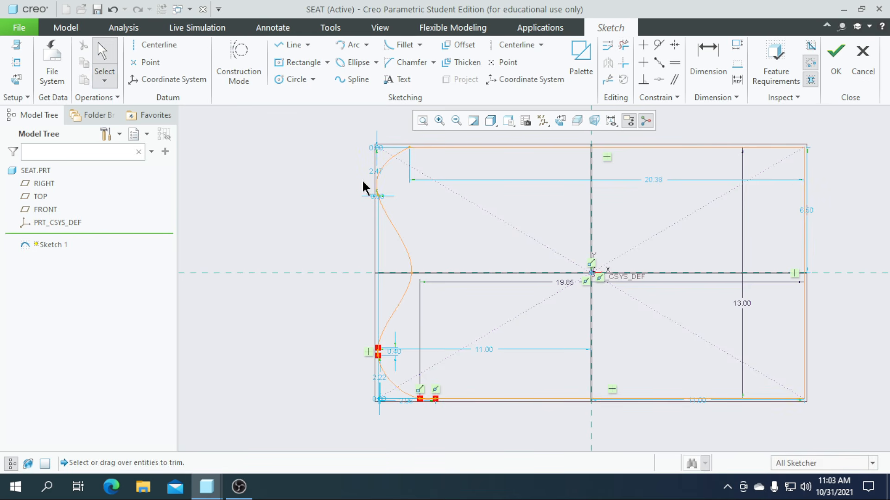
{"action": "scroll", "coordinate": [376, 192], "scroll_direction": "up", "scroll_amount": 4}
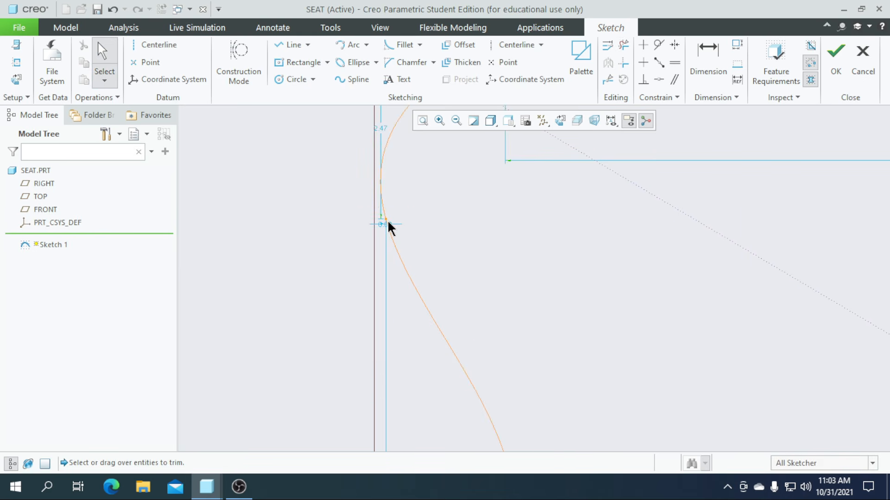
{"action": "left_click_drag", "start_coordinate": [386, 226], "coordinate": [366, 212]}
{"action": "scroll", "coordinate": [366, 211], "scroll_direction": "down", "scroll_amount": 2}
{"action": "scroll", "coordinate": [365, 208], "scroll_direction": "down", "scroll_amount": 3}
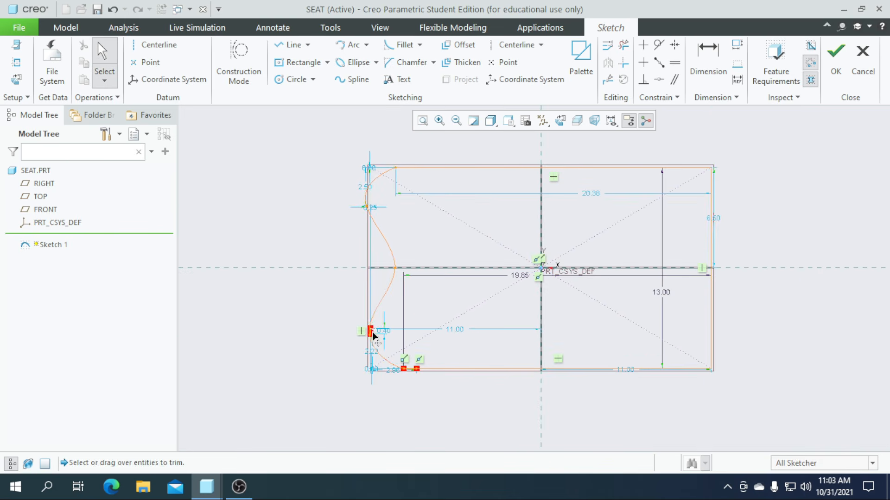
{"action": "scroll", "coordinate": [372, 332], "scroll_direction": "up", "scroll_amount": 5}
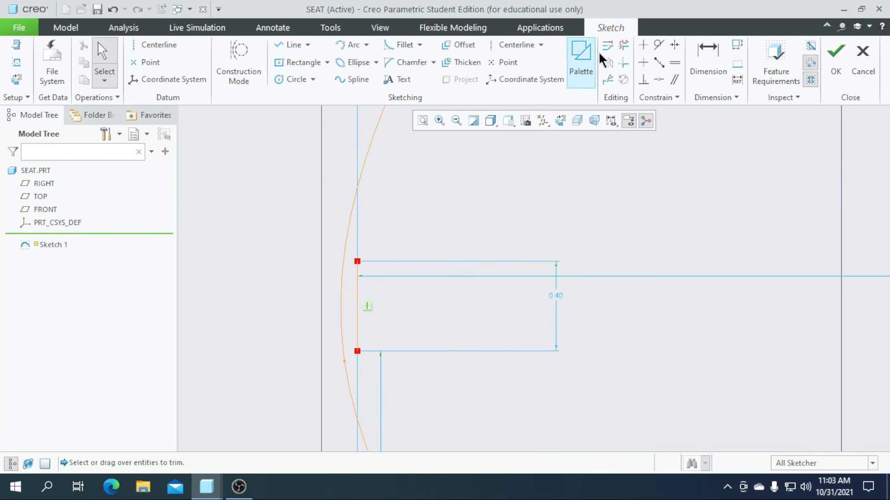
Try to trim the short leftover segment of the rectangle's left edge inside the spline's bulge
{"action": "left_click", "coordinate": [624, 45]}
{"action": "left_click_drag", "start_coordinate": [368, 316], "coordinate": [369, 317]}
{"action": "scroll", "coordinate": [368, 315], "scroll_direction": "down", "scroll_amount": 7}
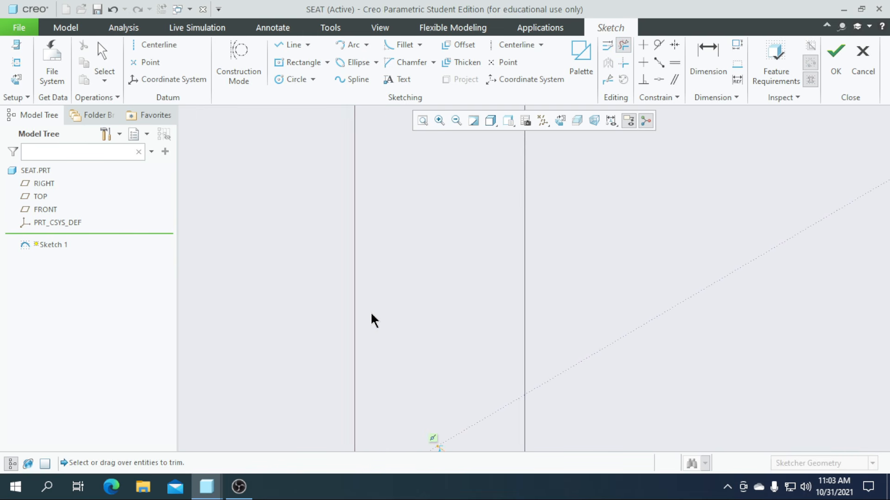
{"action": "key", "text": "ctrl+z"}
{"action": "scroll", "coordinate": [368, 315], "scroll_direction": "up", "scroll_amount": 6}
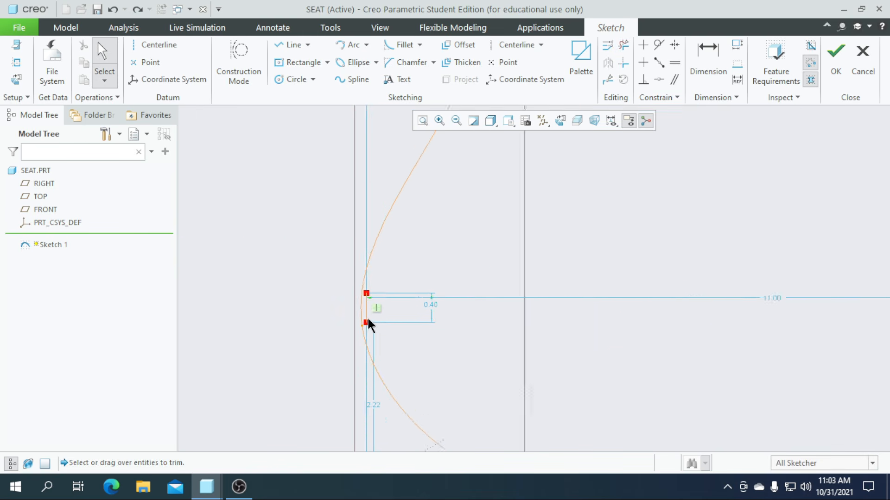
Trim only the short leftover segment of the rectangle's left edge, keeping the spline bulge around it
{"action": "left_click", "coordinate": [623, 45]}
{"action": "scroll", "coordinate": [345, 317], "scroll_direction": "up", "scroll_amount": 2}
{"action": "left_click_drag", "start_coordinate": [365, 306], "coordinate": [369, 307]}
{"action": "scroll", "coordinate": [370, 307], "scroll_direction": "down", "scroll_amount": 5}
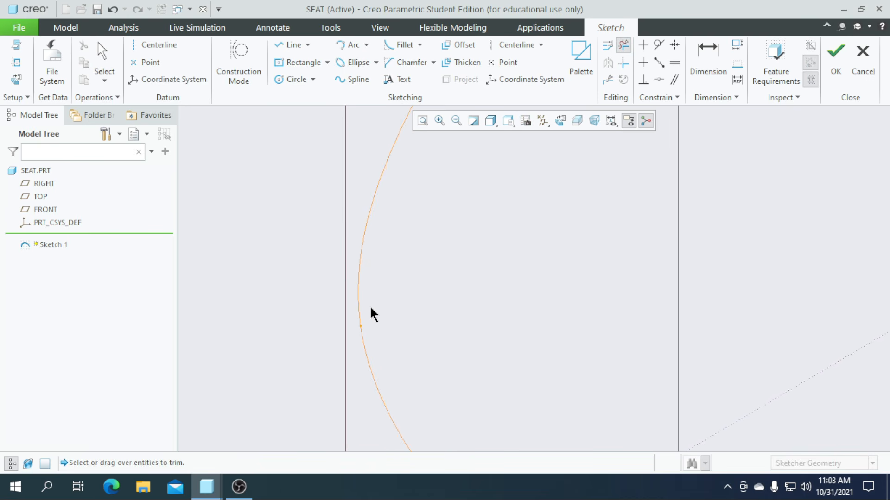
{"action": "left_click", "coordinate": [347, 79]}
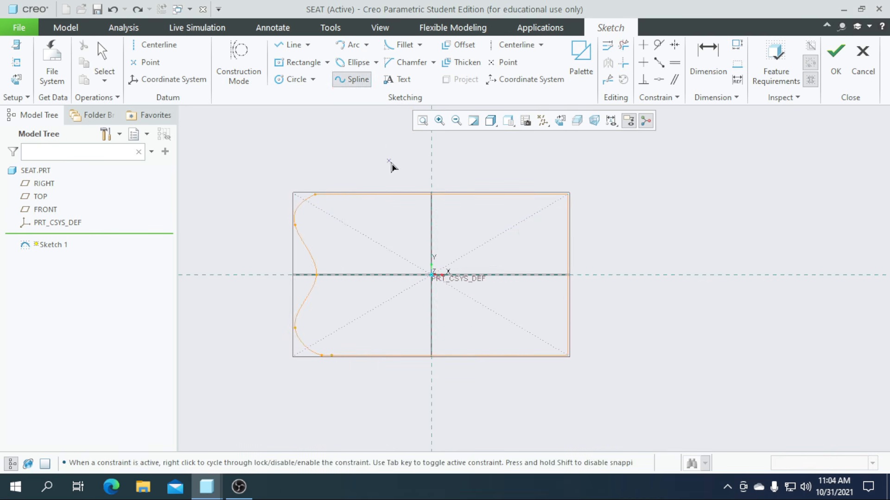
Sketch a circle about 3.54 in diameter, centred on the horizontal axis near the rectangle's right edge
{"action": "left_click", "coordinate": [283, 80]}
{"action": "scroll", "coordinate": [489, 244], "scroll_direction": "up", "scroll_amount": 1}
{"action": "scroll", "coordinate": [505, 267], "scroll_direction": "up", "scroll_amount": 1}
{"action": "left_click", "coordinate": [573, 288]}
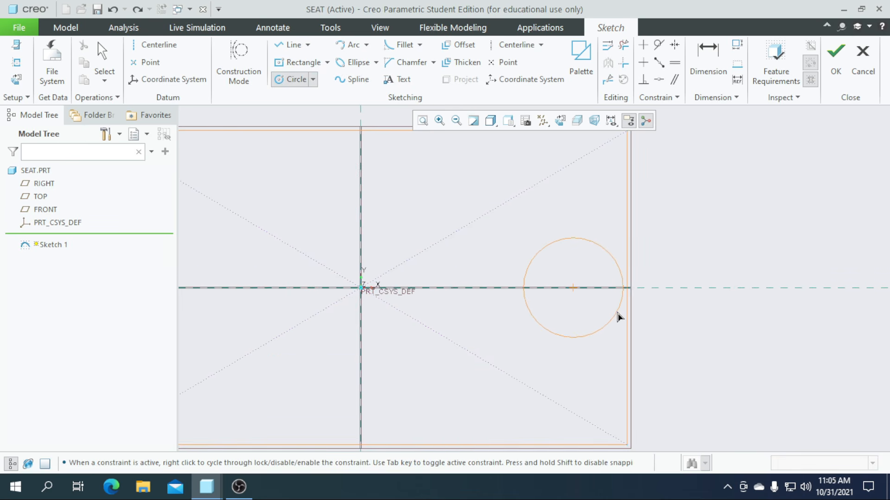
{"action": "left_click", "coordinate": [607, 283]}
{"action": "middle_click", "coordinate": [607, 282]}
Make the circle tangent to the rectangle's right edge and set its diameter to 5
{"action": "left_click", "coordinate": [658, 44]}
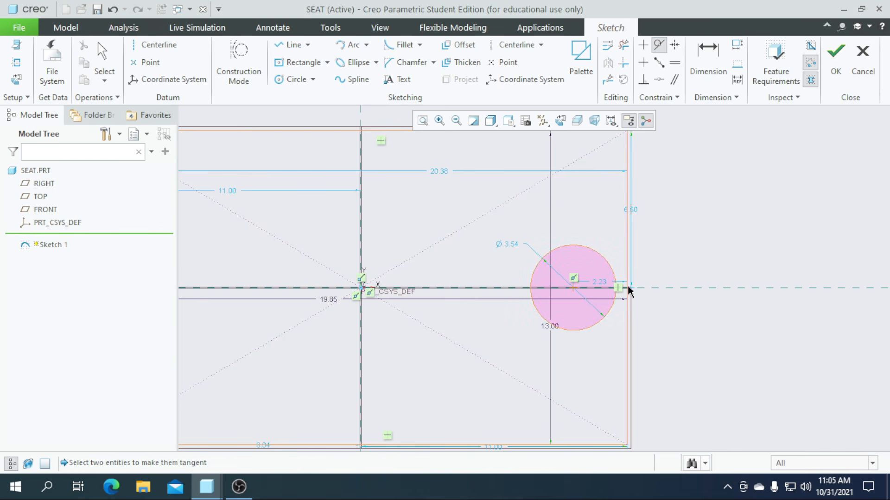
{"action": "left_click", "coordinate": [617, 276]}
{"action": "left_click", "coordinate": [626, 278]}
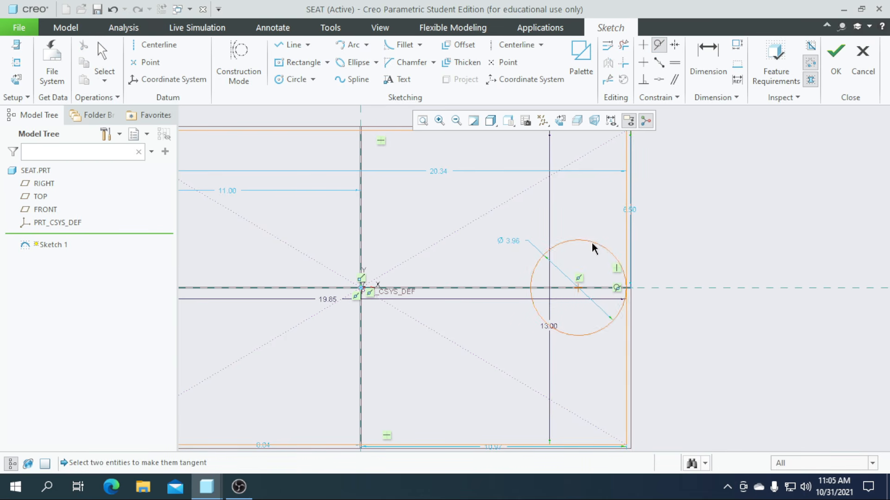
{"action": "middle_click", "coordinate": [516, 245]}
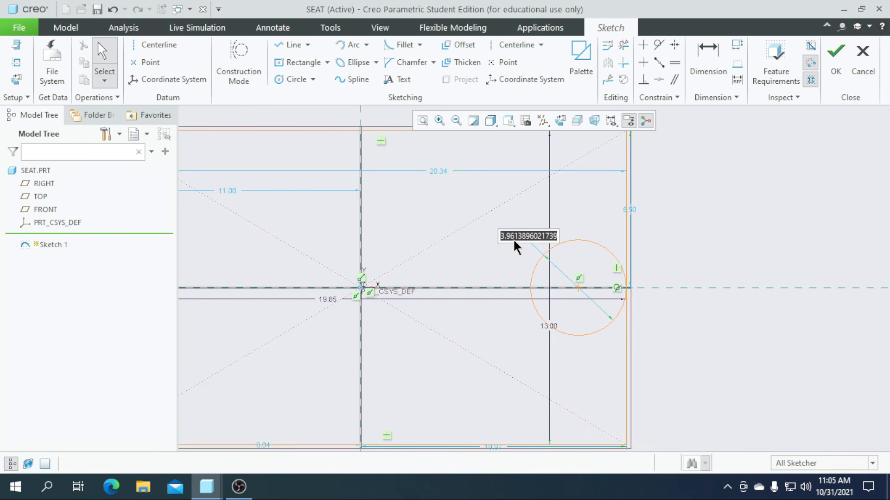
{"action": "type", "text": "5"}
{"action": "key", "text": "Return"}
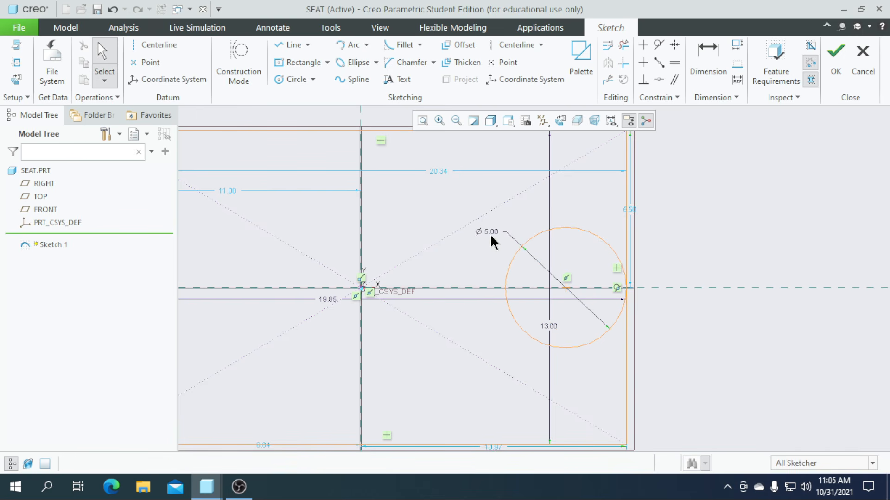
Draw a slanted line from the spline's upper end on the top edge, tangent to the top of the circle
{"action": "scroll", "coordinate": [490, 234], "scroll_direction": "up", "scroll_amount": 3}
{"action": "left_click", "coordinate": [291, 46]}
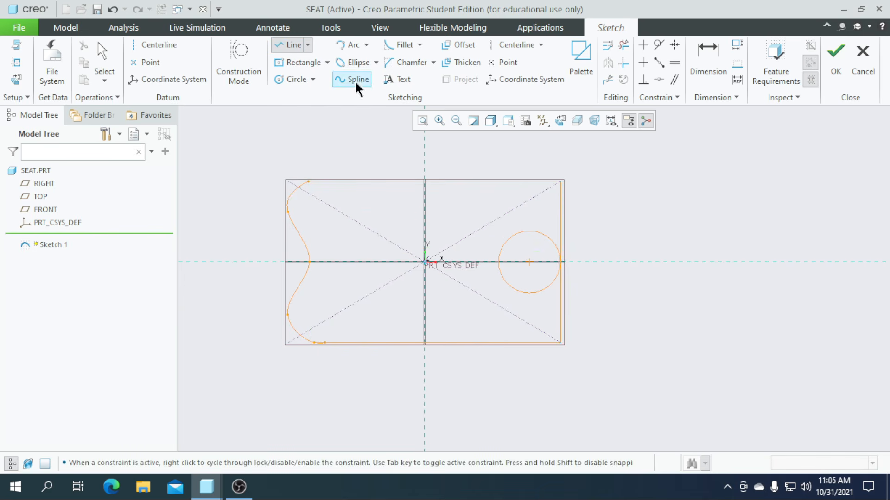
{"action": "scroll", "coordinate": [312, 184], "scroll_direction": "down", "scroll_amount": 1}
{"action": "left_click", "coordinate": [306, 178]}
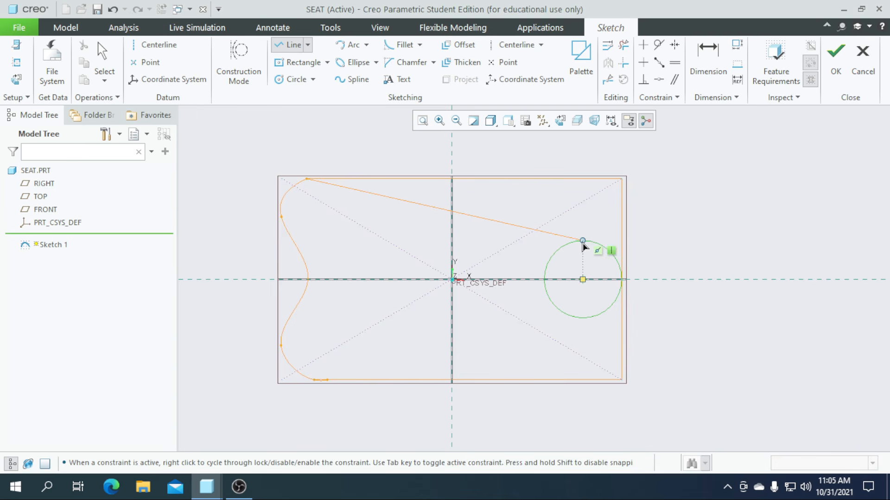
{"action": "left_click", "coordinate": [594, 241]}
{"action": "scroll", "coordinate": [532, 211], "scroll_direction": "up", "scroll_amount": 2}
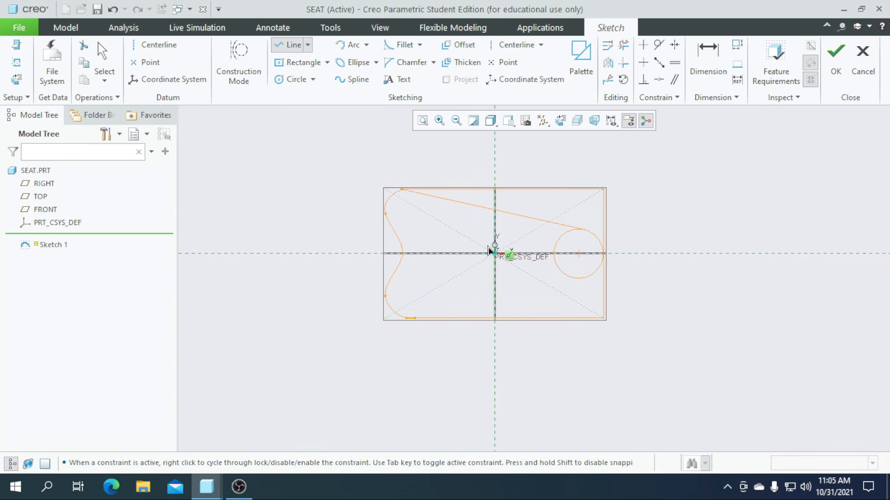
Add a horizontal centerline through the origin and mirror the slanted line about it
{"action": "left_click", "coordinate": [510, 43]}
{"action": "left_click", "coordinate": [493, 253]}
{"action": "left_click", "coordinate": [596, 260]}
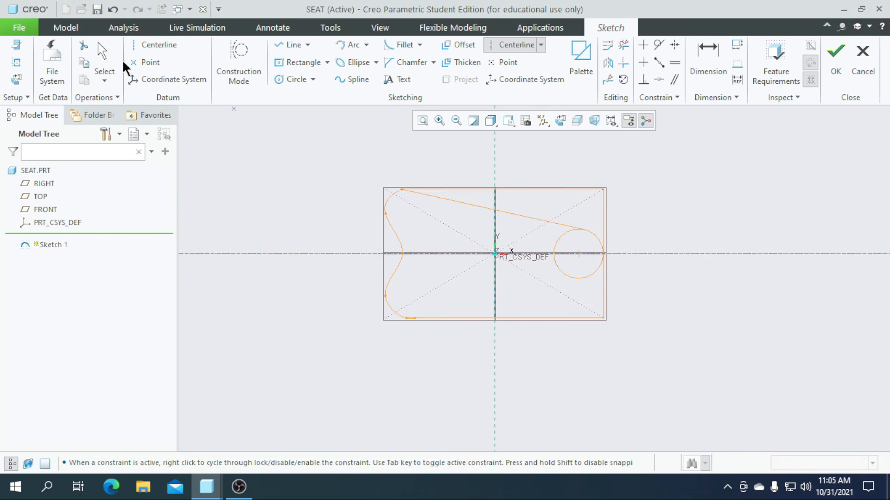
{"action": "left_click", "coordinate": [104, 62]}
{"action": "left_click", "coordinate": [519, 214]}
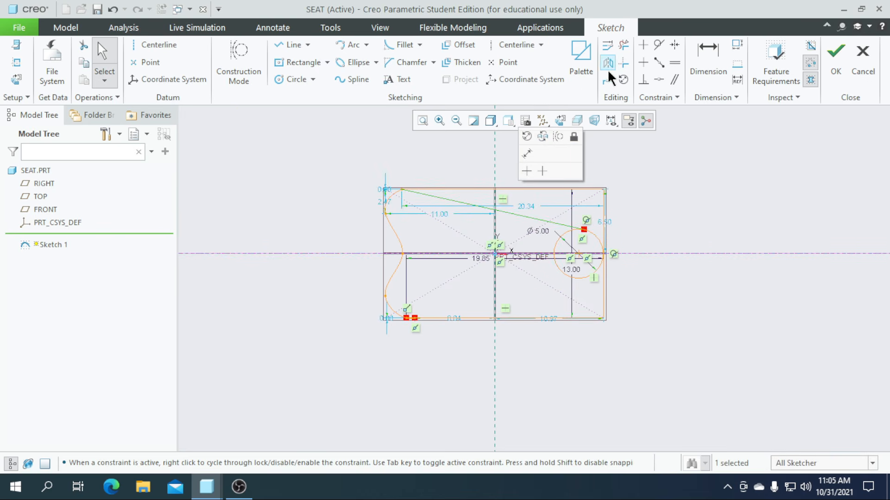
{"action": "left_click", "coordinate": [607, 63]}
{"action": "left_click", "coordinate": [423, 252]}
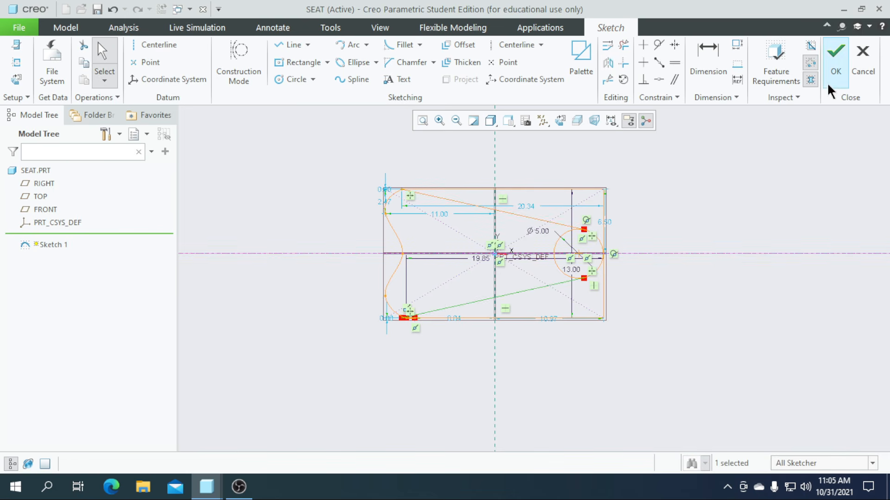
Trim the rectangle's top edge, right edge and the right half of its bottom edge
{"action": "left_click", "coordinate": [624, 45]}
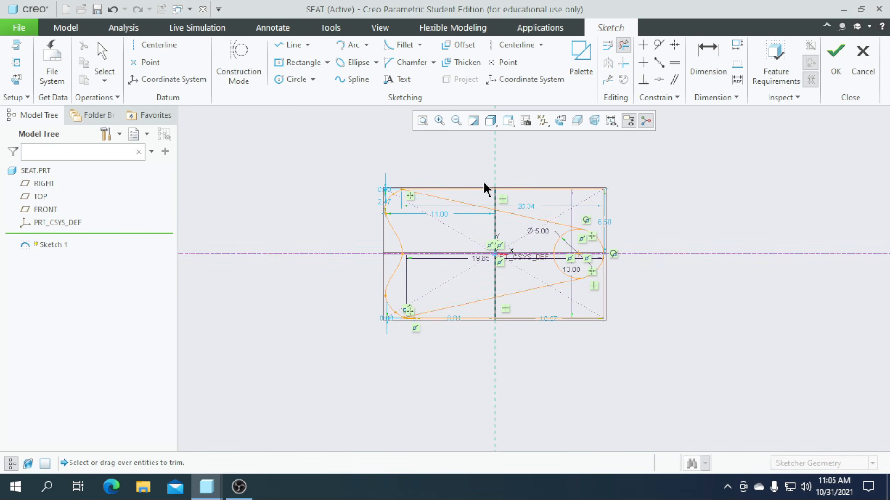
{"action": "scroll", "coordinate": [485, 192], "scroll_direction": "up", "scroll_amount": 3}
{"action": "left_click_drag", "start_coordinate": [632, 203], "coordinate": [644, 184]}
{"action": "left_click_drag", "start_coordinate": [702, 225], "coordinate": [729, 228]}
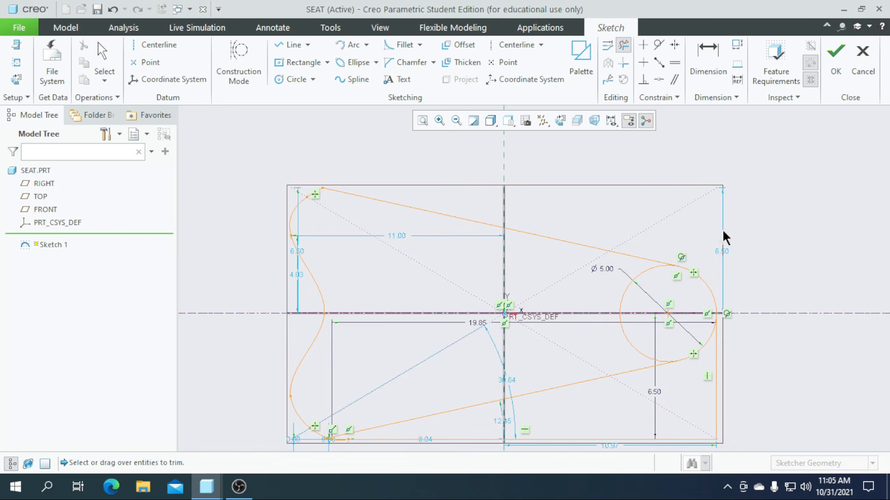
{"action": "scroll", "coordinate": [594, 217], "scroll_direction": "up", "scroll_amount": 3}
{"action": "scroll", "coordinate": [657, 331], "scroll_direction": "down", "scroll_amount": 2}
{"action": "left_click_drag", "start_coordinate": [643, 314], "coordinate": [674, 309]}
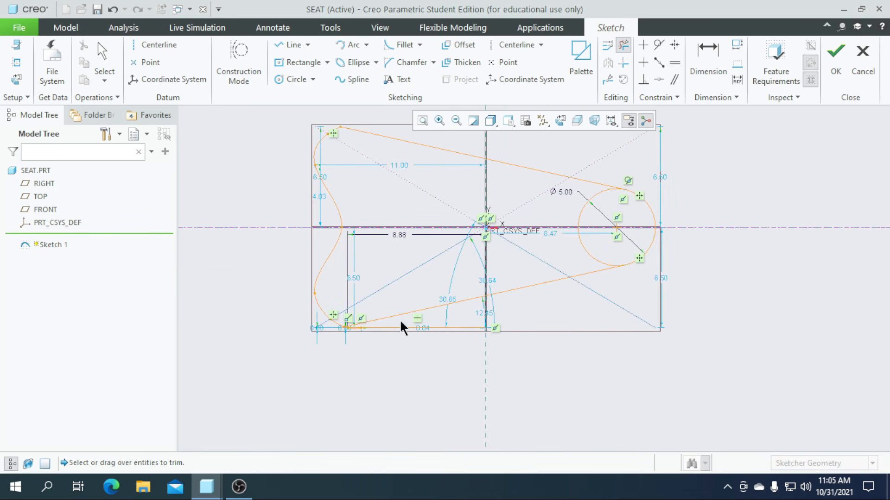
Trim the remaining bottom edge and the excess ends where the spline meets the lower slanted line
{"action": "scroll", "coordinate": [444, 317], "scroll_direction": "down", "scroll_amount": 5}
{"action": "left_click_drag", "start_coordinate": [432, 322], "coordinate": [431, 355]}
{"action": "scroll", "coordinate": [432, 355], "scroll_direction": "up", "scroll_amount": 4}
{"action": "scroll", "coordinate": [331, 356], "scroll_direction": "down", "scroll_amount": 1}
{"action": "scroll", "coordinate": [331, 356], "scroll_direction": "down", "scroll_amount": 5}
{"action": "mouse_move", "coordinate": [313, 338]}
{"action": "left_mouse_down"}
{"action": "mouse_move", "coordinate": [321, 317]}
{"action": "mouse_move", "coordinate": [296, 322]}
{"action": "left_mouse_up"}
{"action": "scroll", "coordinate": [371, 339], "scroll_direction": "up", "scroll_amount": 4}
{"action": "scroll", "coordinate": [308, 334], "scroll_direction": "down", "scroll_amount": 4}
{"action": "scroll", "coordinate": [270, 350], "scroll_direction": "up", "scroll_amount": 7}
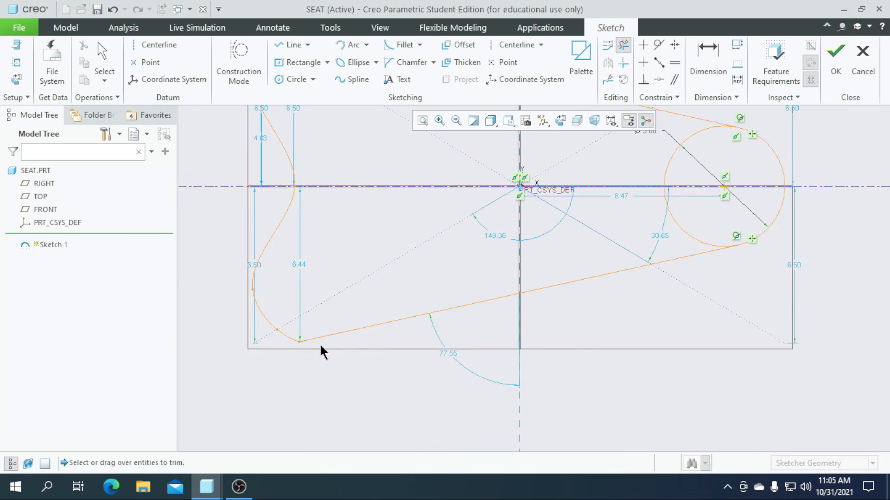
Trim the circle's inner arc between the two slanted lines, keeping the rounded front end
{"action": "scroll", "coordinate": [440, 290], "scroll_direction": "down", "scroll_amount": 5}
{"action": "mouse_move", "coordinate": [456, 314]}
{"action": "left_mouse_down"}
{"action": "mouse_move", "coordinate": [459, 247]}
{"action": "mouse_move", "coordinate": [485, 242]}
{"action": "left_mouse_up"}
{"action": "scroll", "coordinate": [518, 277], "scroll_direction": "up", "scroll_amount": 3}
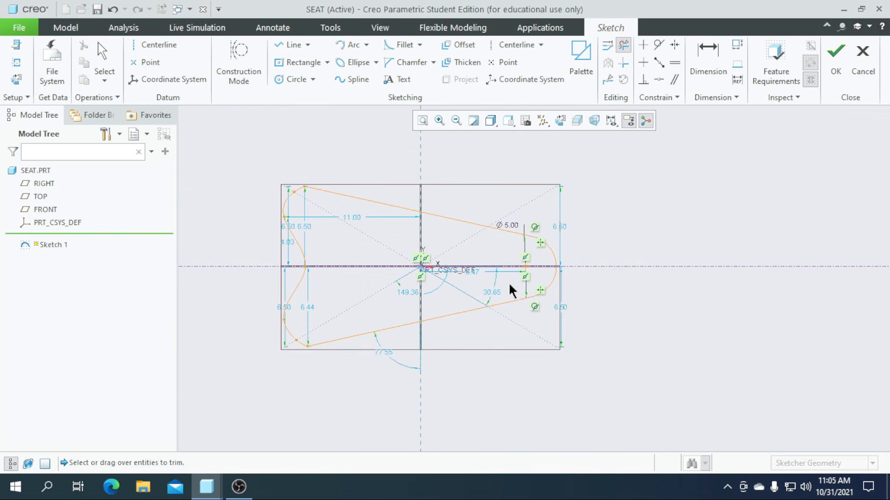
Sketch a spline from the upper-left corner through three intermediate points, dipping below the upper slanted line, to its tangent point on the front arc
{"action": "scroll", "coordinate": [300, 210], "scroll_direction": "down", "scroll_amount": 6}
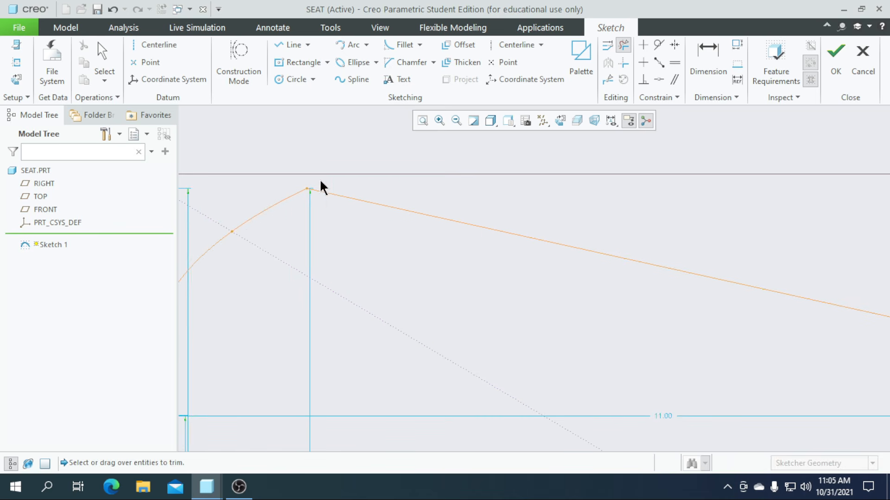
{"action": "left_click", "coordinate": [351, 78]}
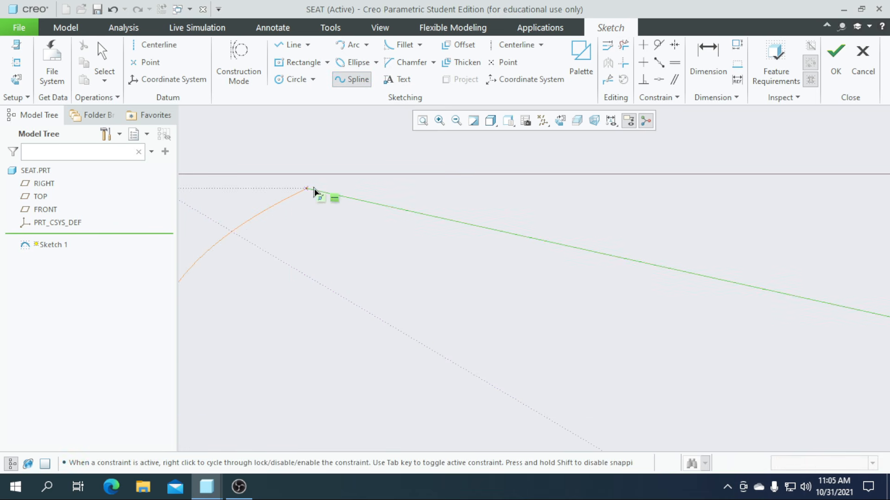
{"action": "left_click", "coordinate": [311, 188]}
{"action": "scroll", "coordinate": [230, 206], "scroll_direction": "up", "scroll_amount": 4}
{"action": "left_click", "coordinate": [429, 206]}
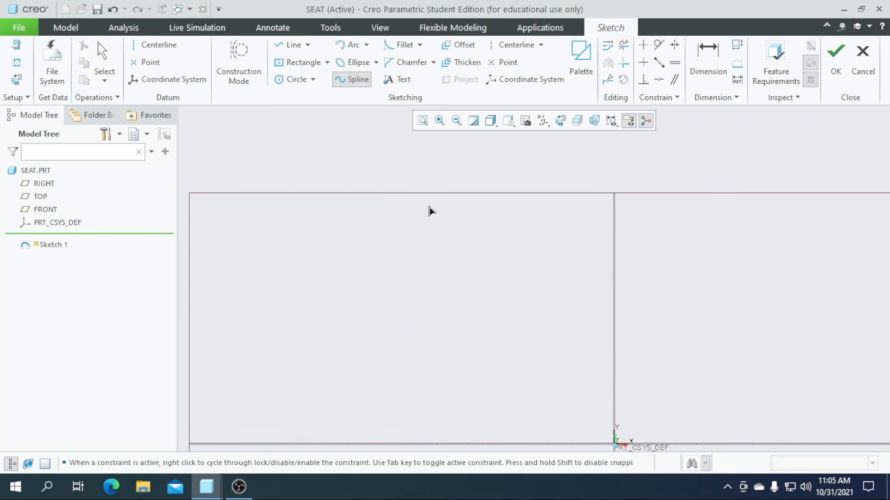
{"action": "scroll", "coordinate": [276, 194], "scroll_direction": "up", "scroll_amount": 2}
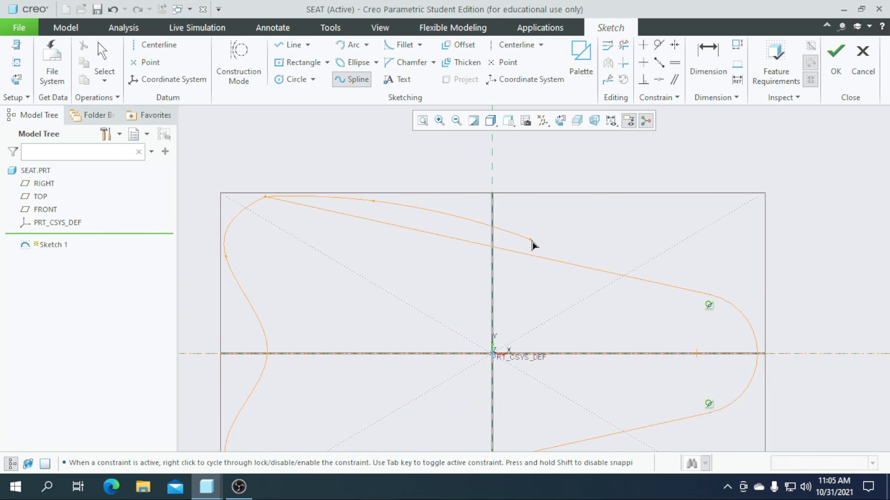
{"action": "left_click", "coordinate": [480, 245]}
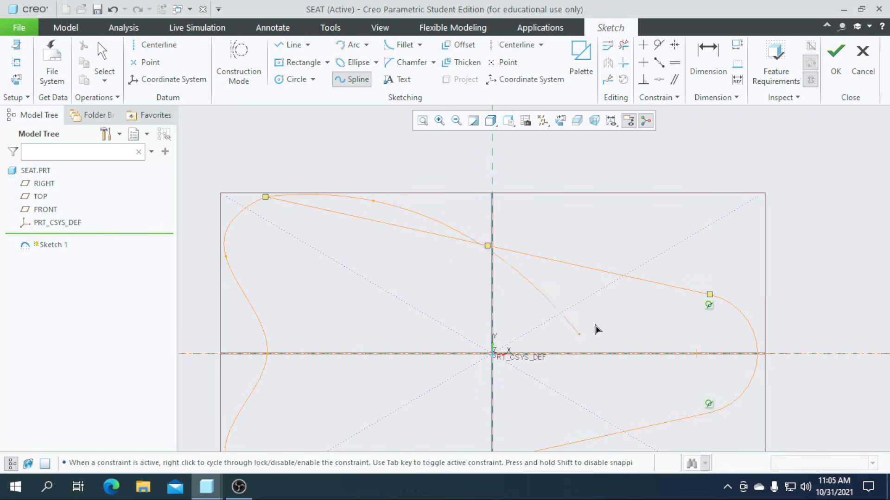
{"action": "left_click", "coordinate": [516, 278]}
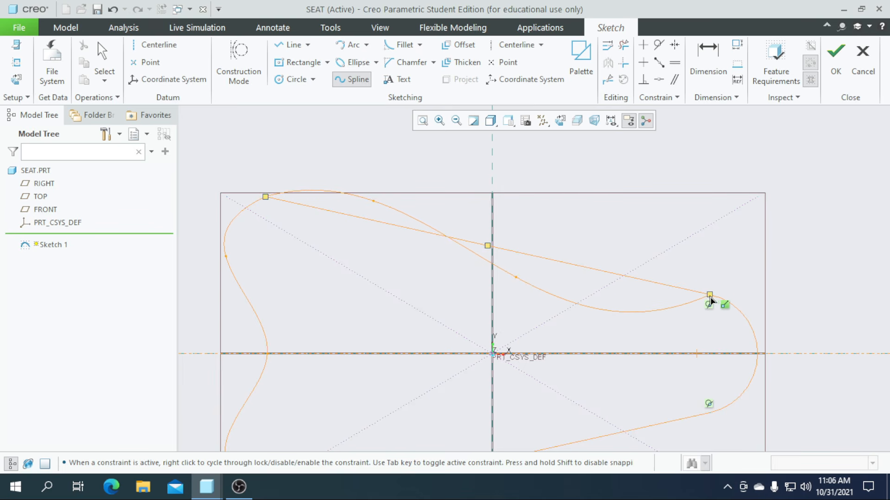
{"action": "left_click", "coordinate": [621, 287]}
{"action": "left_click", "coordinate": [714, 304]}
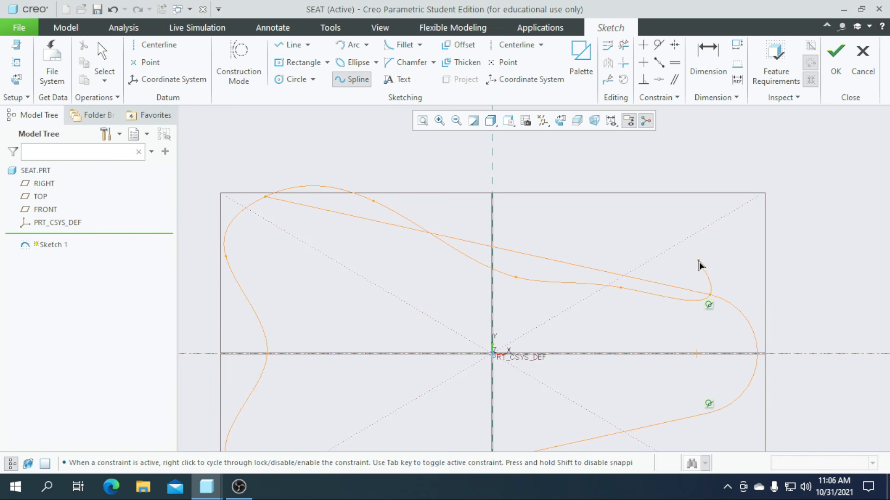
{"action": "middle_click", "coordinate": [754, 324]}
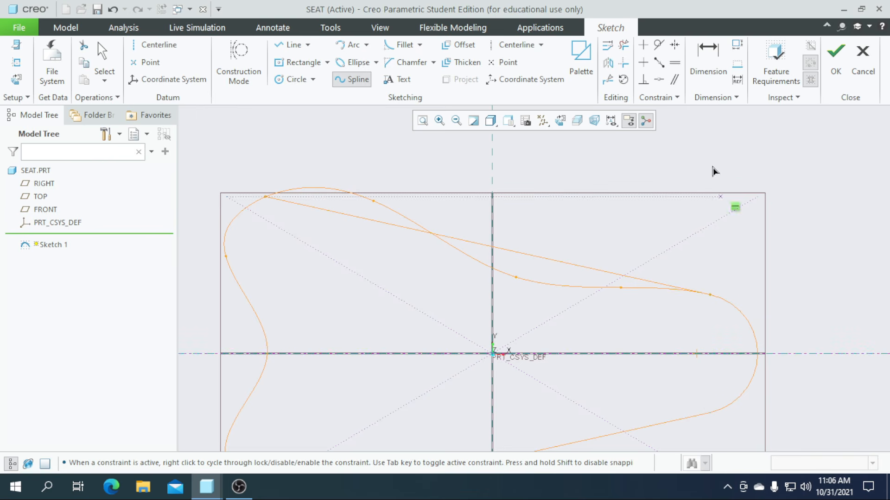
Trim the middle and left portions of the upper slanted line, restoring the spline section that gets cut along with them
{"action": "left_click", "coordinate": [624, 45]}
{"action": "scroll", "coordinate": [538, 261], "scroll_direction": "up", "scroll_amount": 2}
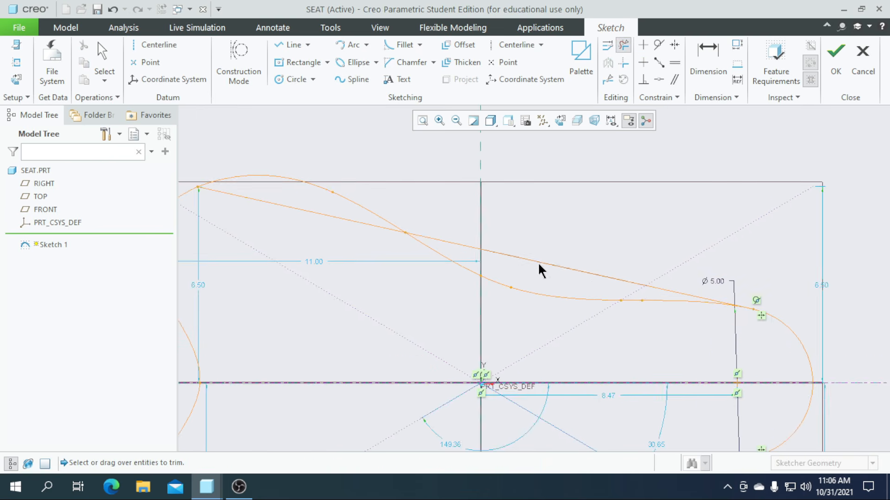
{"action": "left_click", "coordinate": [460, 248]}
{"action": "left_click", "coordinate": [379, 226]}
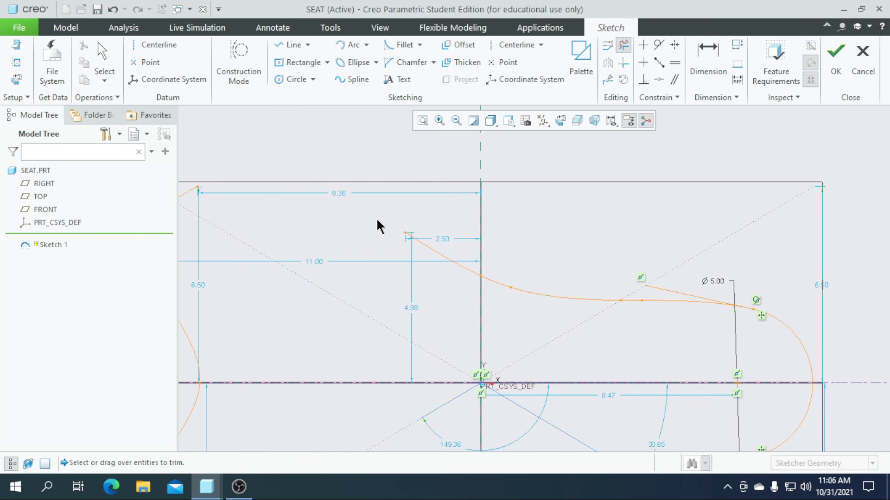
{"action": "middle_click", "coordinate": [373, 241]}
{"action": "scroll", "coordinate": [346, 230], "scroll_direction": "up", "scroll_amount": 3}
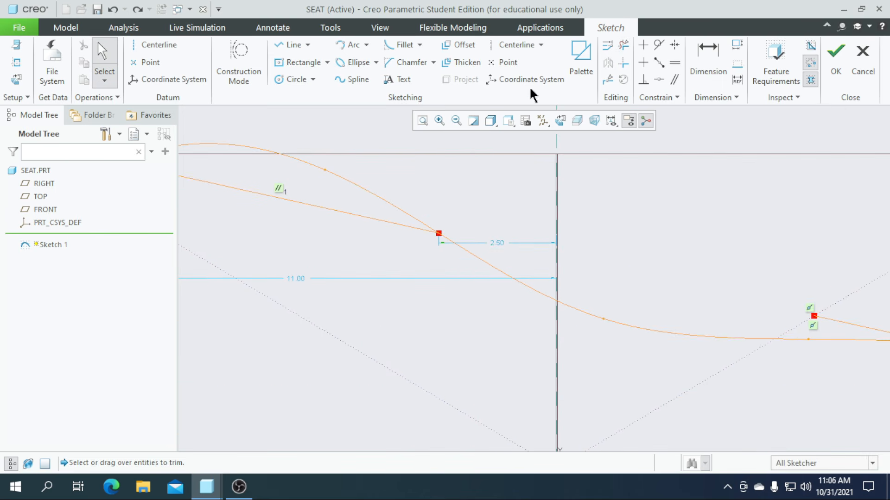
{"action": "left_click", "coordinate": [624, 45]}
{"action": "left_click", "coordinate": [360, 215]}
{"action": "scroll", "coordinate": [360, 215], "scroll_direction": "down", "scroll_amount": 3}
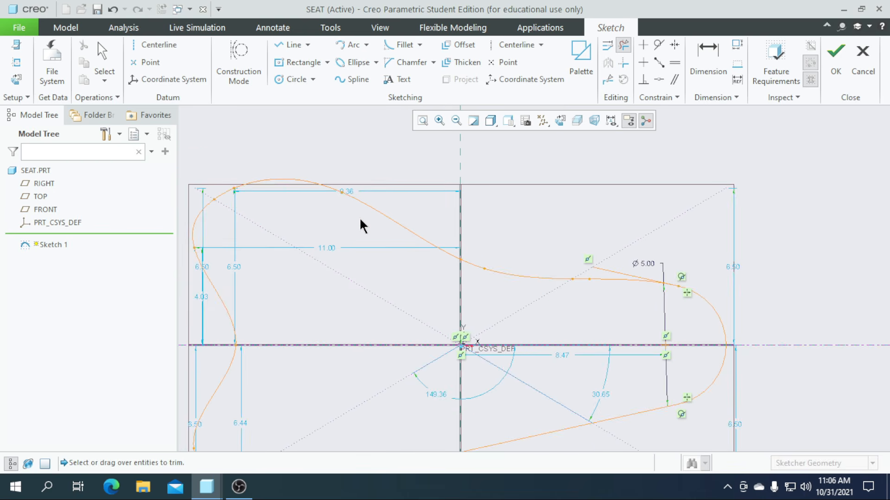
Trim the leftover piece of the upper slanted line near the front arc and finish trimming
{"action": "scroll", "coordinate": [650, 279], "scroll_direction": "up", "scroll_amount": 4}
{"action": "left_click_drag", "start_coordinate": [593, 262], "coordinate": [594, 263]}
{"action": "scroll", "coordinate": [686, 292], "scroll_direction": "down", "scroll_amount": 4}
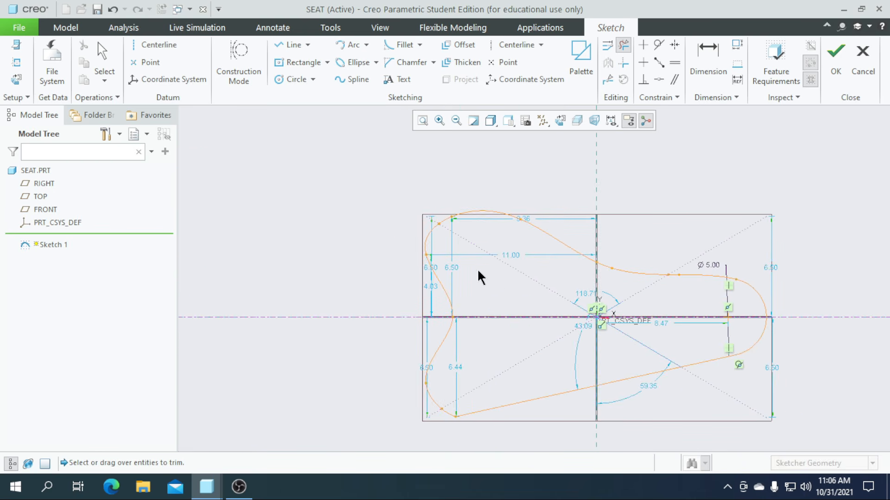
{"action": "scroll", "coordinate": [480, 271], "scroll_direction": "up", "scroll_amount": 3}
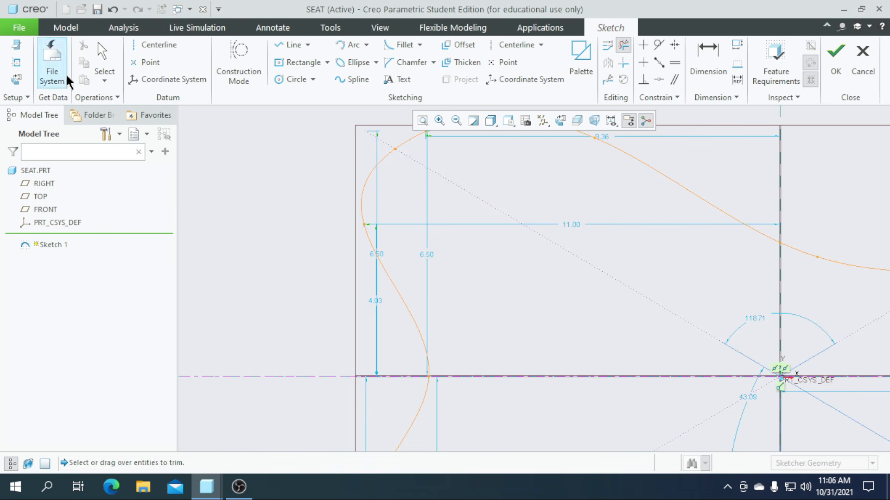
{"action": "left_click", "coordinate": [103, 60]}
{"action": "scroll", "coordinate": [457, 306], "scroll_direction": "down", "scroll_amount": 2}
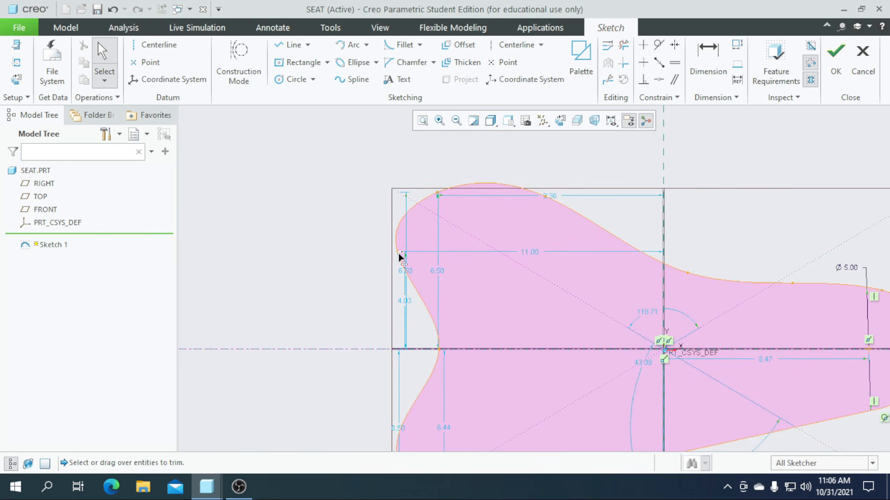
Pull the upper rear spline point to 10.13 from the vertical axis and draw a horizontal line about 26.95 long through the origin
{"action": "mouse_move", "coordinate": [398, 252]}
{"action": "left_mouse_down"}
{"action": "mouse_move", "coordinate": [396, 274]}
{"action": "mouse_move", "coordinate": [418, 278]}
{"action": "left_mouse_up"}
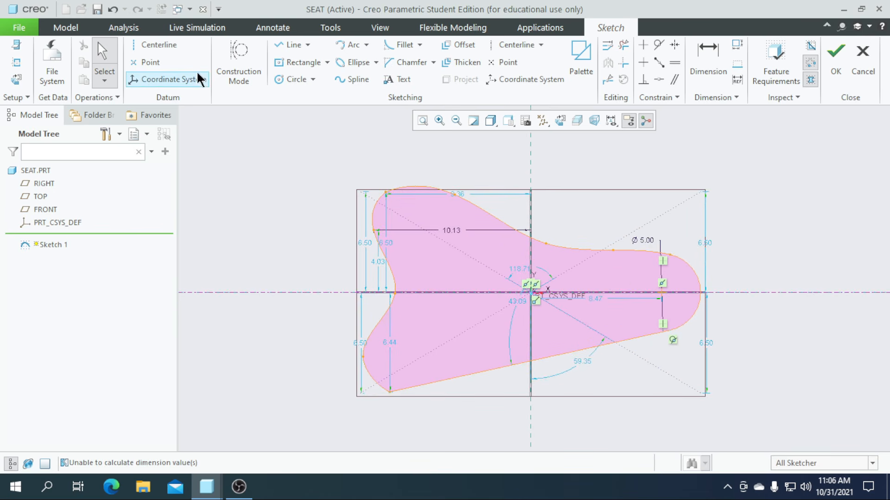
{"action": "left_click", "coordinate": [291, 44]}
{"action": "left_click", "coordinate": [337, 301]}
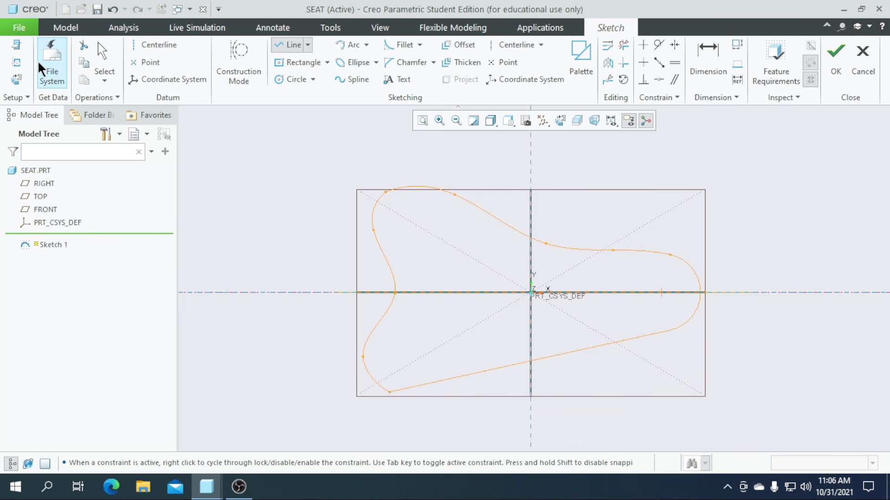
{"action": "left_click", "coordinate": [623, 47]}
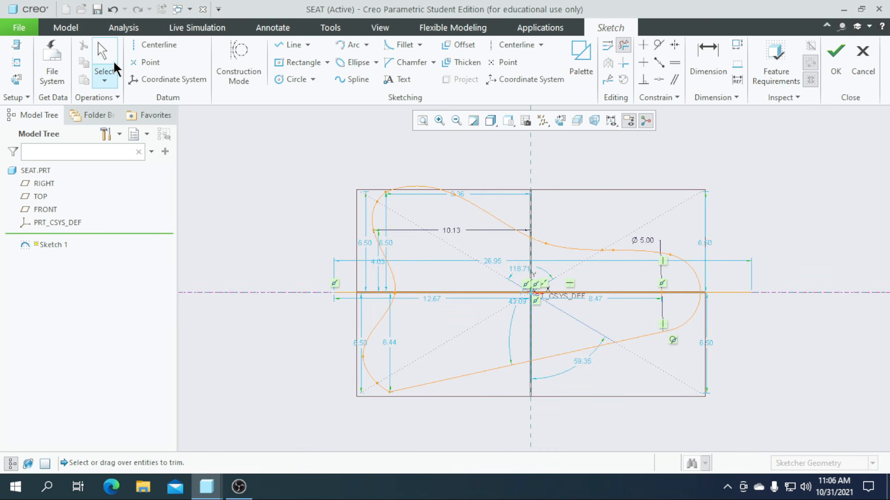
{"action": "left_click_drag", "start_coordinate": [419, 411], "coordinate": [754, 305]}
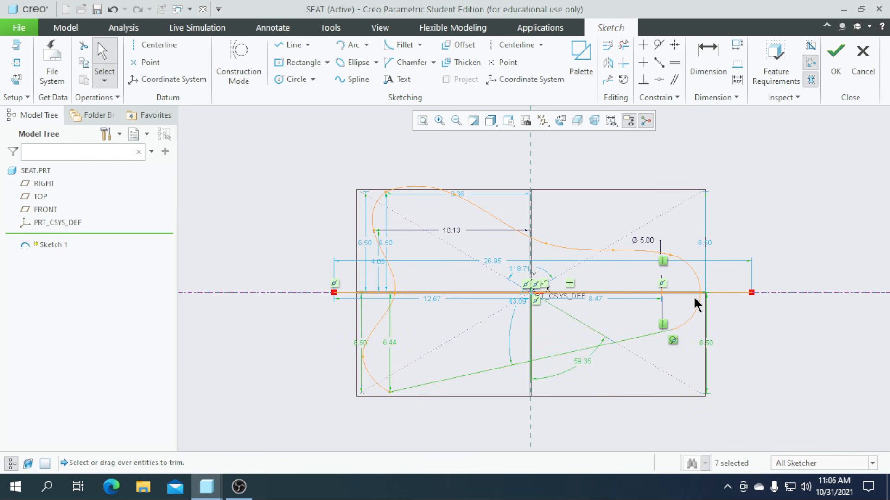
{"action": "left_click", "coordinate": [623, 45]}
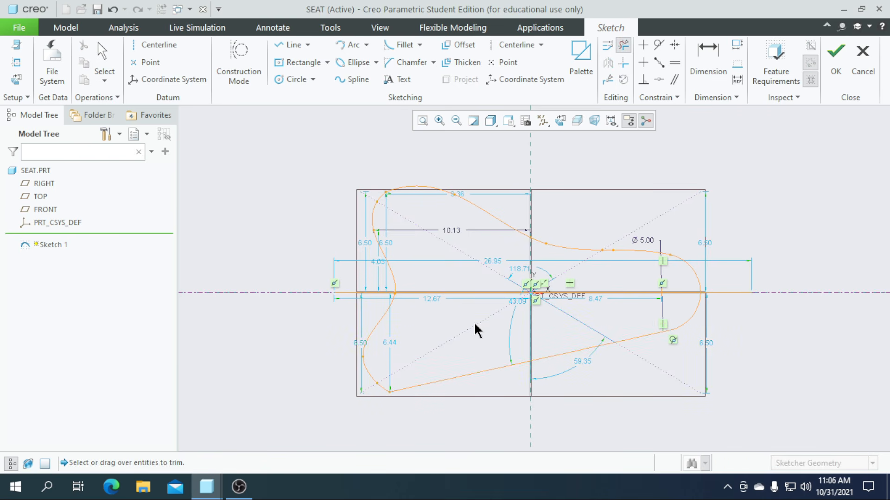
{"action": "left_click", "coordinate": [102, 51]}
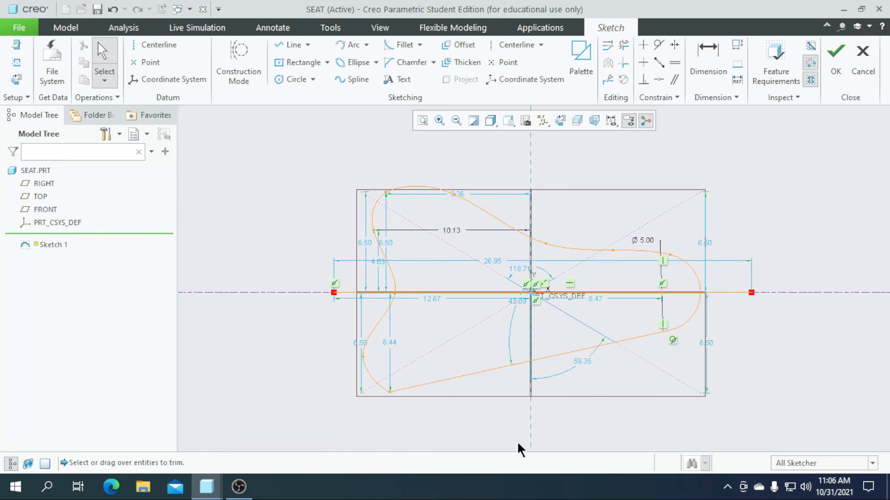
{"action": "scroll", "coordinate": [469, 433], "scroll_direction": "up", "scroll_amount": 2}
{"action": "left_click", "coordinate": [335, 360]}
{"action": "scroll", "coordinate": [409, 368], "scroll_direction": "down", "scroll_amount": 3}
{"action": "left_click", "coordinate": [310, 355]}
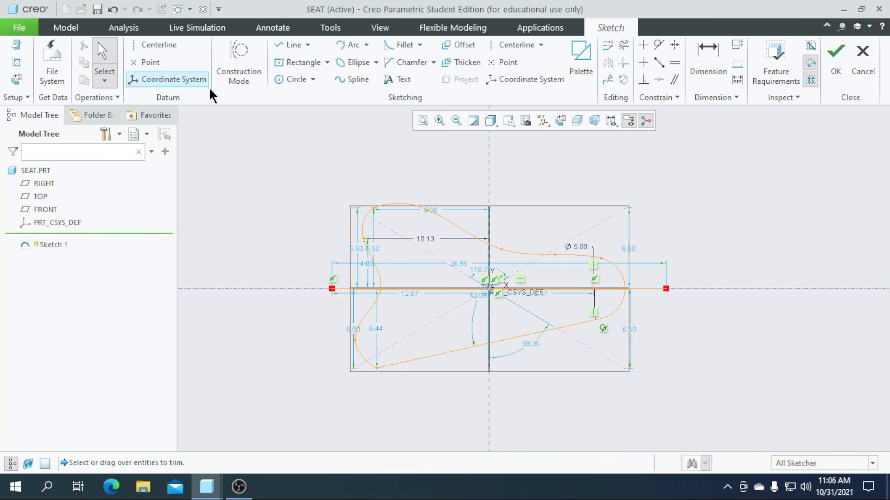
Mirror the upper side spline about the horizontal line through the origin
{"action": "scroll", "coordinate": [385, 240], "scroll_direction": "up", "scroll_amount": 4}
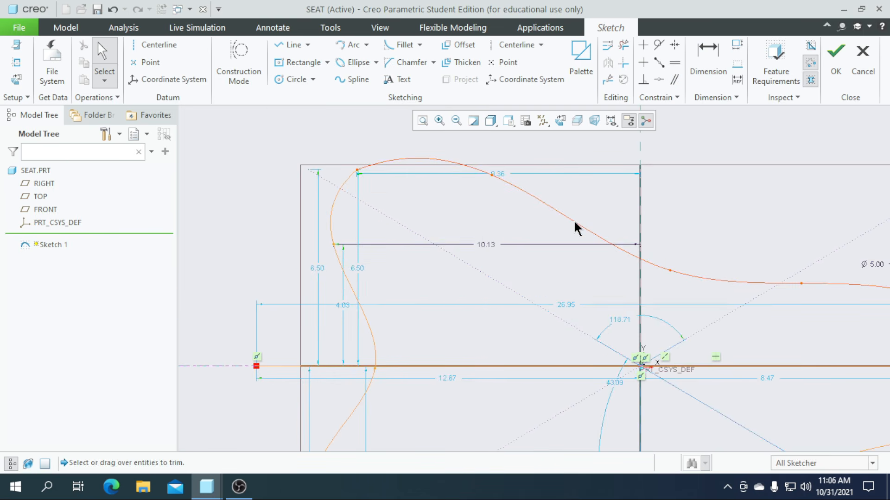
{"action": "left_click", "coordinate": [566, 217]}
{"action": "scroll", "coordinate": [529, 234], "scroll_direction": "down", "scroll_amount": 3}
{"action": "left_click", "coordinate": [605, 67]}
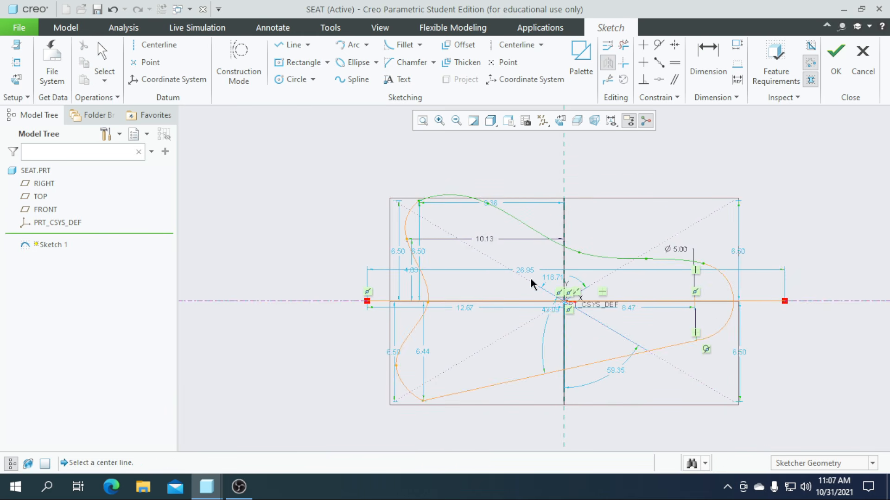
{"action": "left_click", "coordinate": [528, 302]}
Trim away all pieces of the lower slanted line, leaving the mirrored spline as the lower side of the seat
{"action": "scroll", "coordinate": [621, 383], "scroll_direction": "up", "scroll_amount": 1}
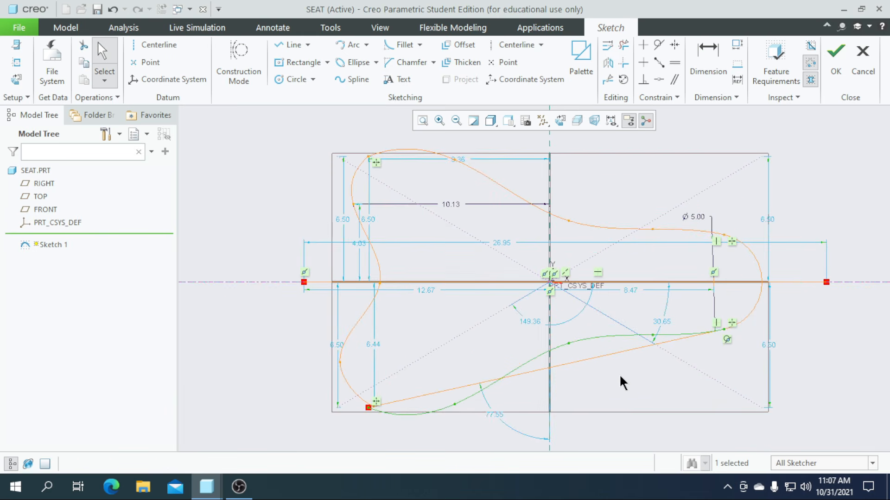
{"action": "left_click", "coordinate": [623, 46]}
{"action": "scroll", "coordinate": [622, 350], "scroll_direction": "up", "scroll_amount": 1}
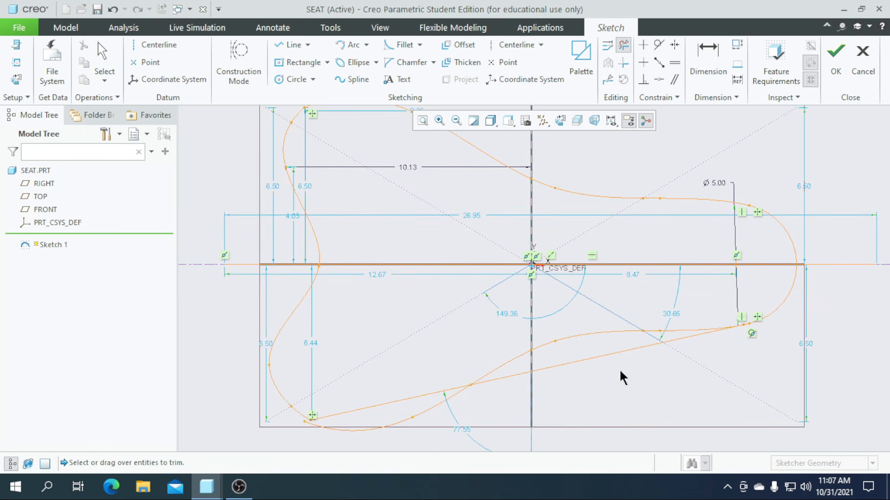
{"action": "left_click_drag", "start_coordinate": [498, 402], "coordinate": [514, 372]}
{"action": "left_click_drag", "start_coordinate": [412, 407], "coordinate": [415, 381]}
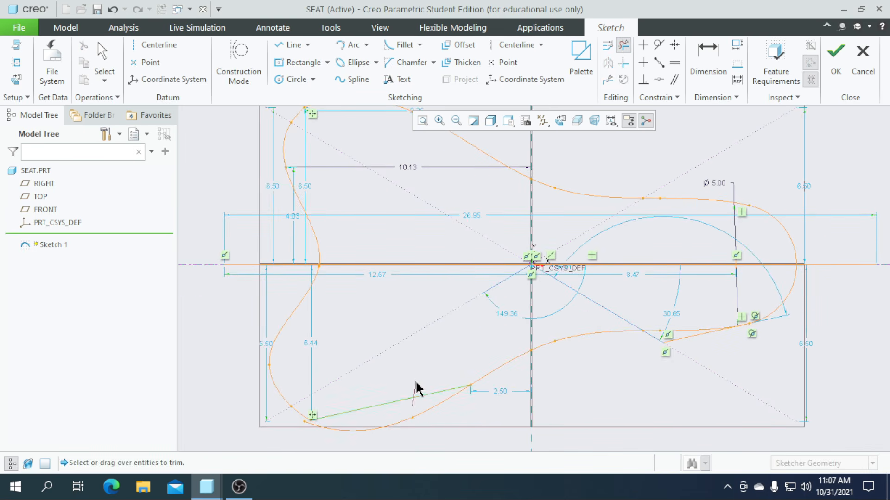
{"action": "scroll", "coordinate": [741, 347], "scroll_direction": "up", "scroll_amount": 2}
{"action": "left_click_drag", "start_coordinate": [587, 313], "coordinate": [583, 324]}
Try to bridge the gap at the lower rear corner with a spline from the rear curve's end to the mirrored side spline
{"action": "scroll", "coordinate": [730, 330], "scroll_direction": "down", "scroll_amount": 4}
{"action": "scroll", "coordinate": [449, 382], "scroll_direction": "up", "scroll_amount": 4}
{"action": "scroll", "coordinate": [449, 381], "scroll_direction": "up", "scroll_amount": 3}
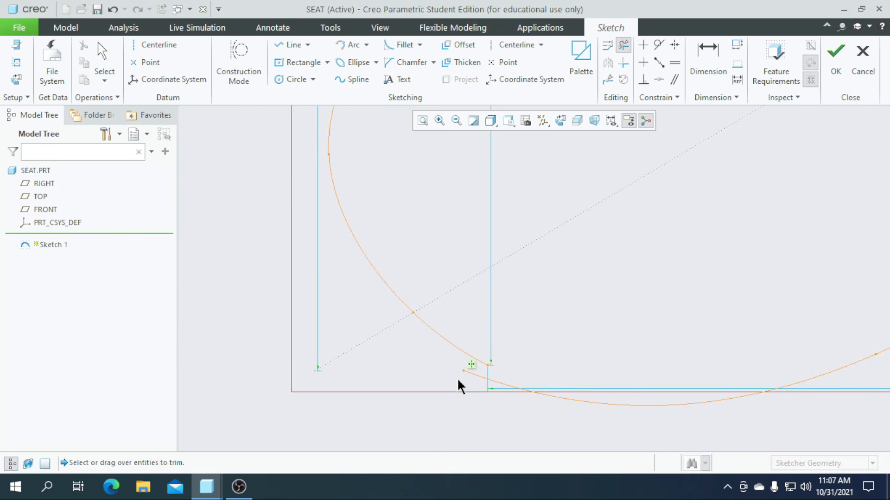
{"action": "left_click", "coordinate": [345, 79]}
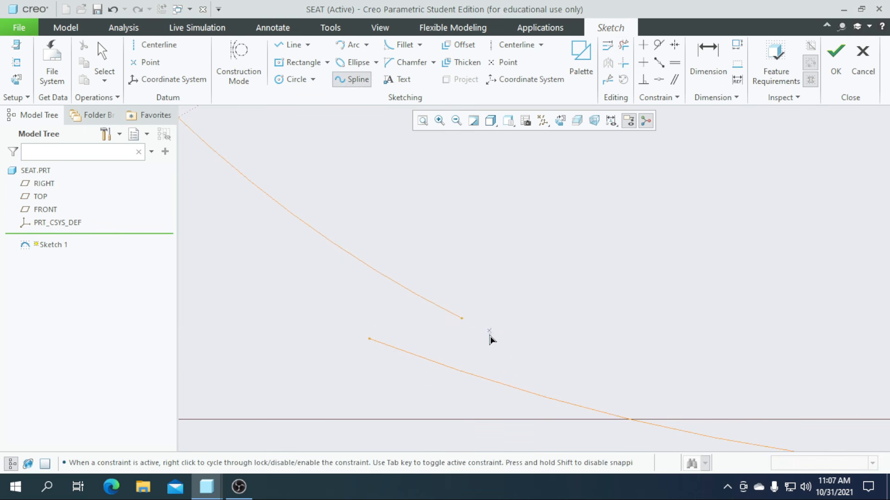
{"action": "left_click", "coordinate": [630, 419]}
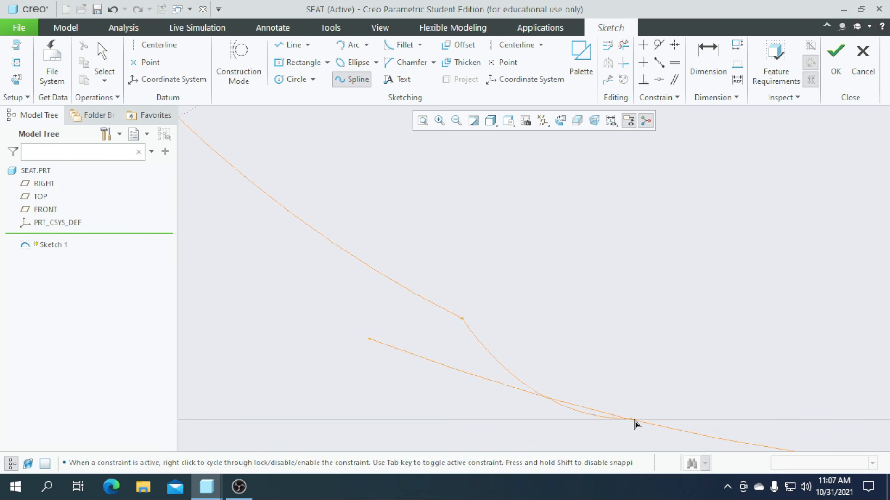
{"action": "middle_click", "coordinate": [672, 425]}
{"action": "middle_click", "coordinate": [543, 348]}
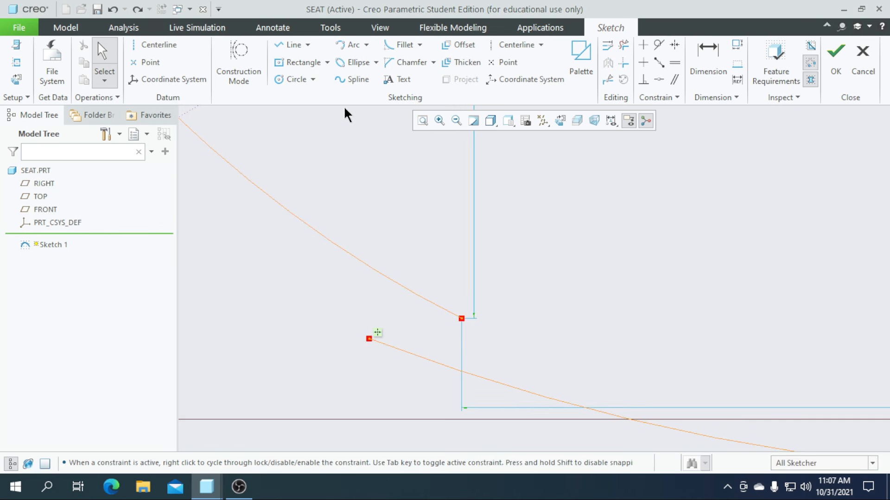
Draw a short line from the rear curve's lower end across the mirrored side spline to bridge the corner gap
{"action": "left_click", "coordinate": [292, 47]}
{"action": "left_click", "coordinate": [462, 319]}
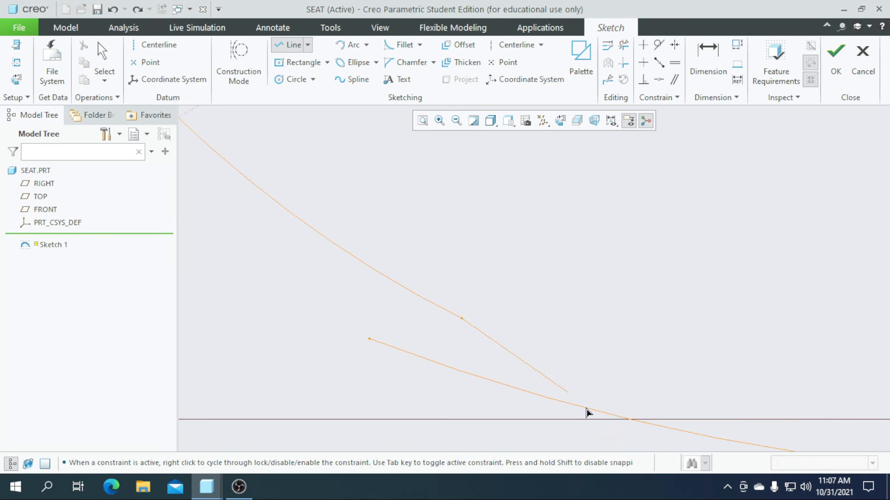
{"action": "left_click", "coordinate": [668, 440]}
{"action": "scroll", "coordinate": [507, 359], "scroll_direction": "up", "scroll_amount": 4}
{"action": "scroll", "coordinate": [543, 386], "scroll_direction": "down", "scroll_amount": 3}
{"action": "middle_click", "coordinate": [526, 382]}
Trim the overhanging ends of the side spline and connecting line at the lower rear corner, and finish the sketch
{"action": "left_click", "coordinate": [623, 45]}
{"action": "scroll", "coordinate": [520, 272], "scroll_direction": "down", "scroll_amount": 2}
{"action": "scroll", "coordinate": [419, 347], "scroll_direction": "up", "scroll_amount": 2}
{"action": "left_click", "coordinate": [408, 359]}
{"action": "scroll", "coordinate": [541, 427], "scroll_direction": "down", "scroll_amount": 4}
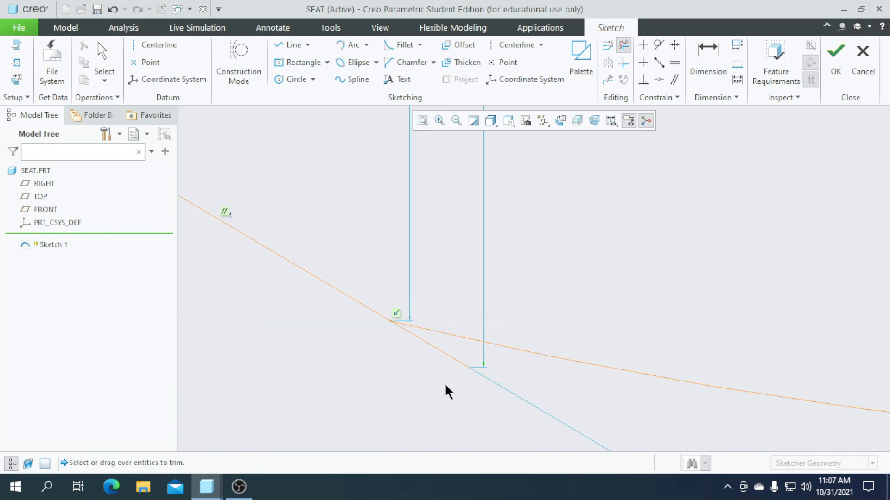
{"action": "left_click_drag", "start_coordinate": [453, 353], "coordinate": [455, 354]}
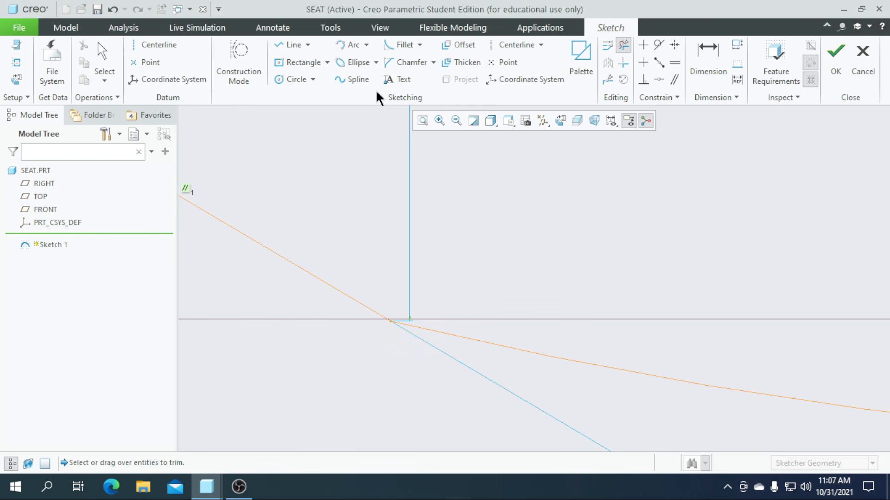
{"action": "scroll", "coordinate": [418, 304], "scroll_direction": "up", "scroll_amount": 10}
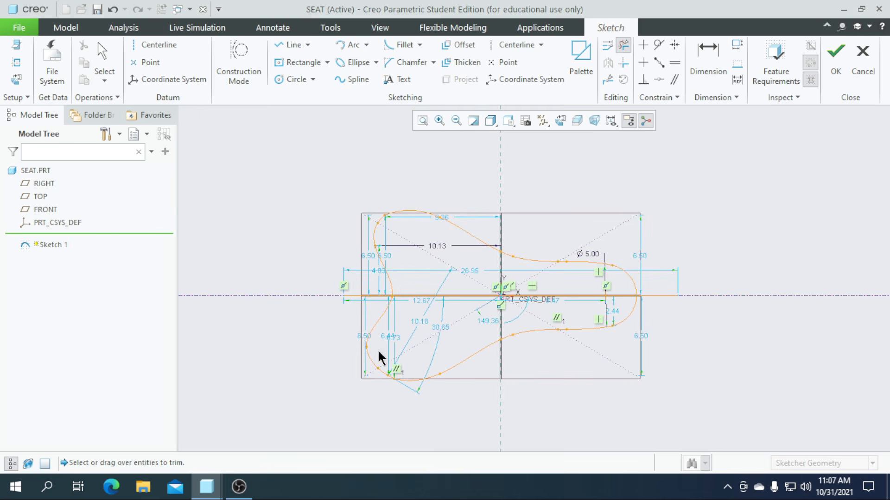
{"action": "scroll", "coordinate": [390, 355], "scroll_direction": "down", "scroll_amount": 1}
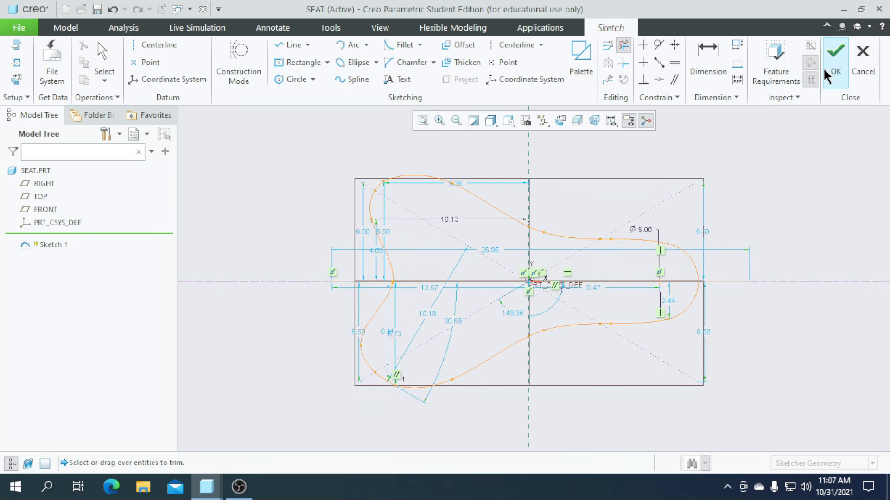
{"action": "left_click", "coordinate": [836, 55]}
Try to extrude the seat sketch as a solid
{"action": "left_click", "coordinate": [348, 62]}
{"action": "mouse_move", "coordinate": [444, 272]}
{"action": "middle_mouse_down"}
{"action": "mouse_move", "coordinate": [477, 292]}
{"action": "mouse_move", "coordinate": [525, 107]}
{"action": "middle_mouse_up"}
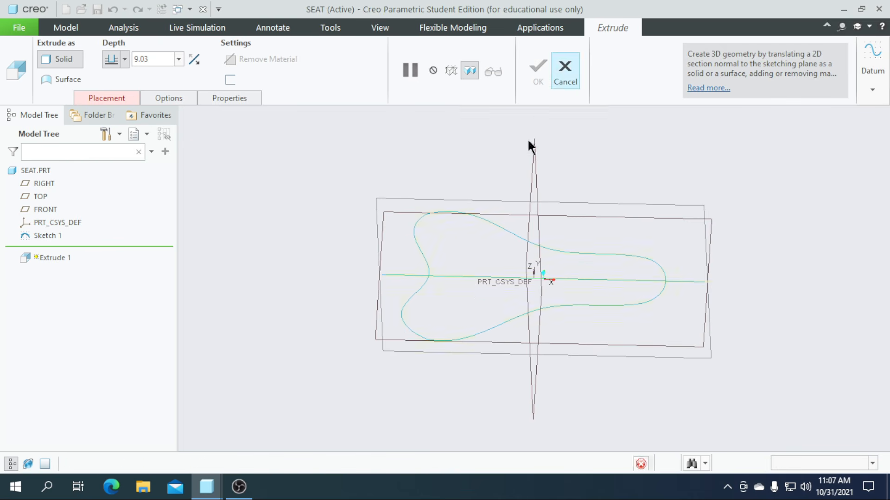
{"action": "left_click", "coordinate": [565, 69]}
Reopen Sketch 1 facing the sketch plane, trim away the horizontal line through the profile, and finish the sketch
{"action": "left_click", "coordinate": [45, 236]}
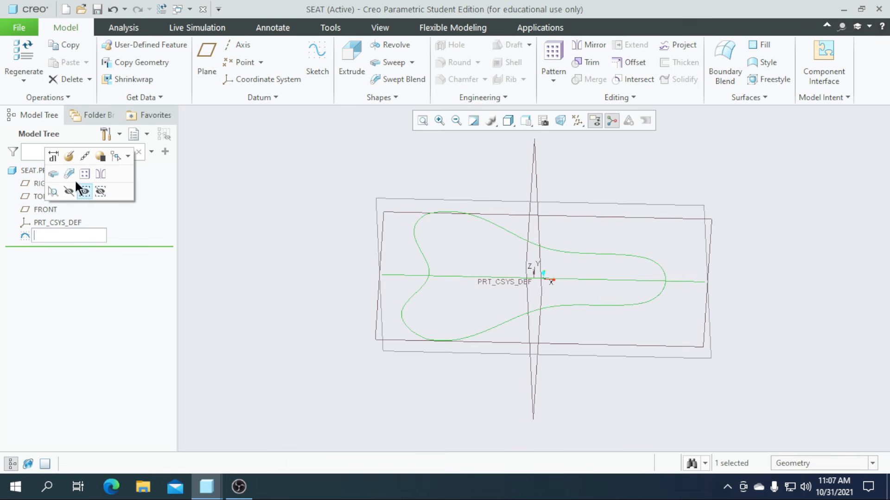
{"action": "left_click", "coordinate": [85, 189]}
{"action": "left_click", "coordinate": [559, 123]}
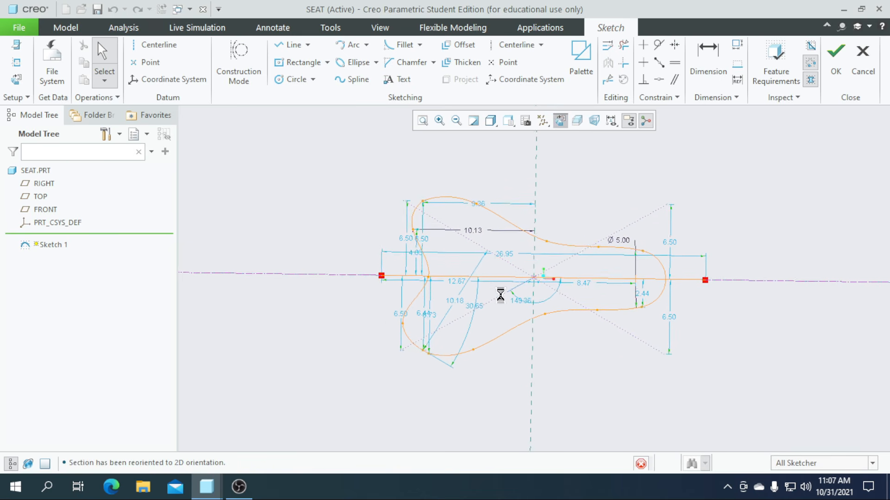
{"action": "left_click", "coordinate": [624, 45]}
{"action": "scroll", "coordinate": [429, 272], "scroll_direction": "up", "scroll_amount": 5}
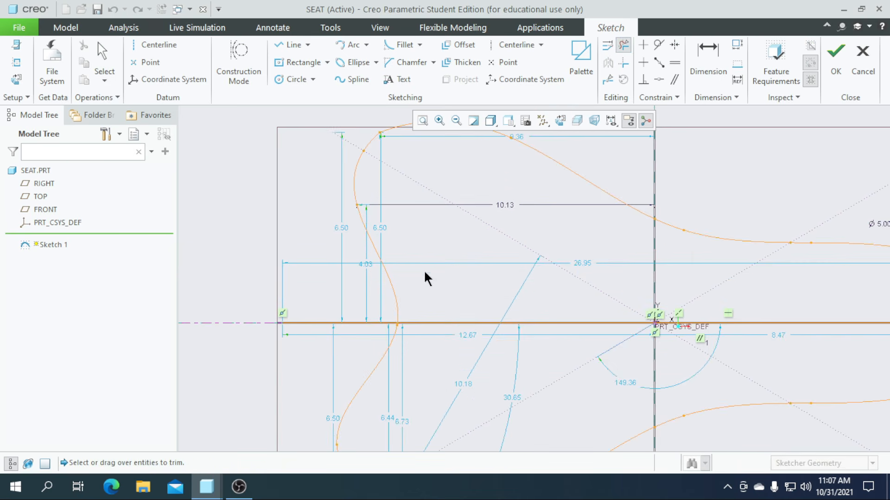
{"action": "scroll", "coordinate": [337, 305], "scroll_direction": "down", "scroll_amount": 5}
{"action": "scroll", "coordinate": [564, 326], "scroll_direction": "up", "scroll_amount": 2}
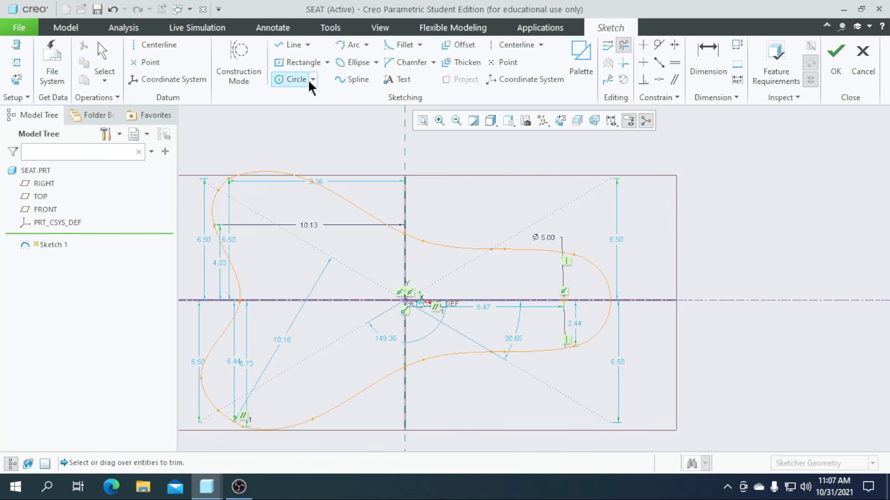
{"action": "left_click", "coordinate": [102, 58]}
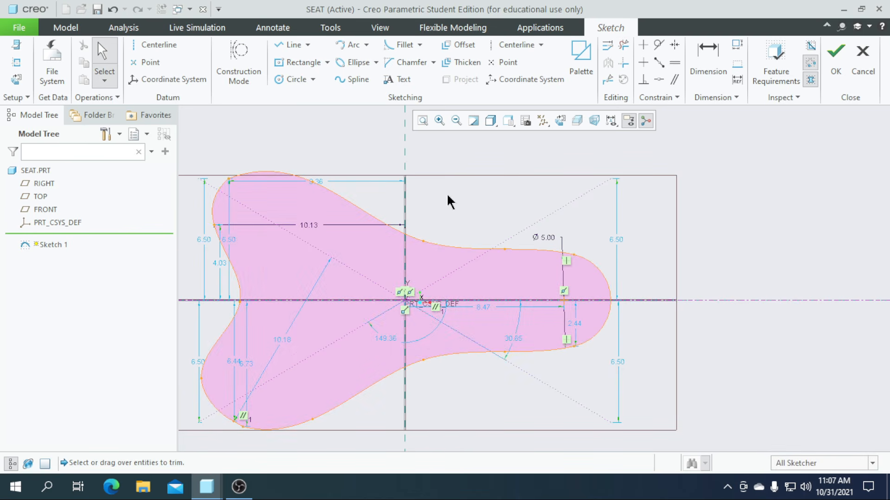
{"action": "scroll", "coordinate": [450, 197], "scroll_direction": "down", "scroll_amount": 3}
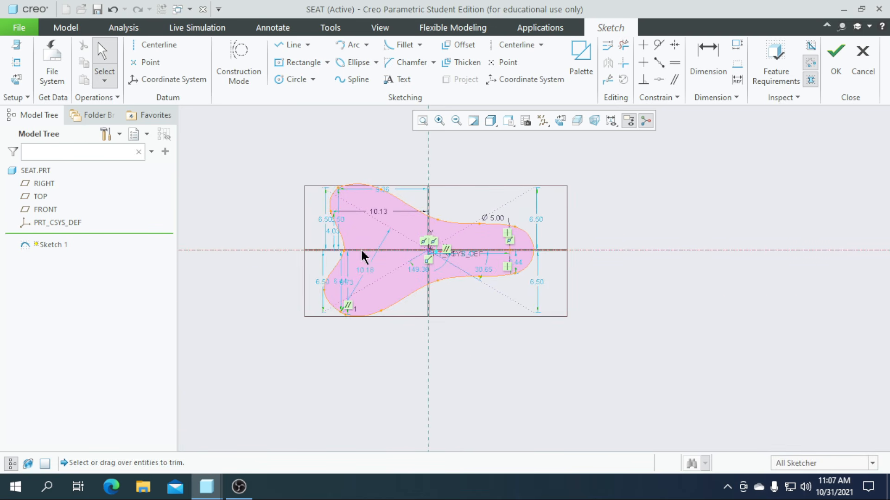
{"action": "left_click", "coordinate": [827, 76]}
Extrude the closed seat profile as a solid with a depth of 3
{"action": "left_click", "coordinate": [352, 65]}
{"action": "middle_click_drag", "start_coordinate": [524, 313], "coordinate": [426, 270]}
{"action": "scroll", "coordinate": [425, 270], "scroll_direction": "up", "scroll_amount": 3}
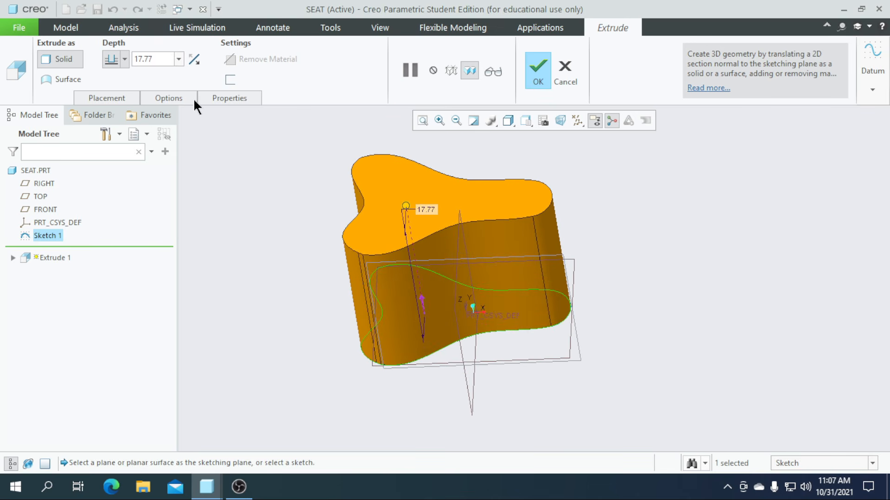
{"action": "left_click", "coordinate": [177, 59]}
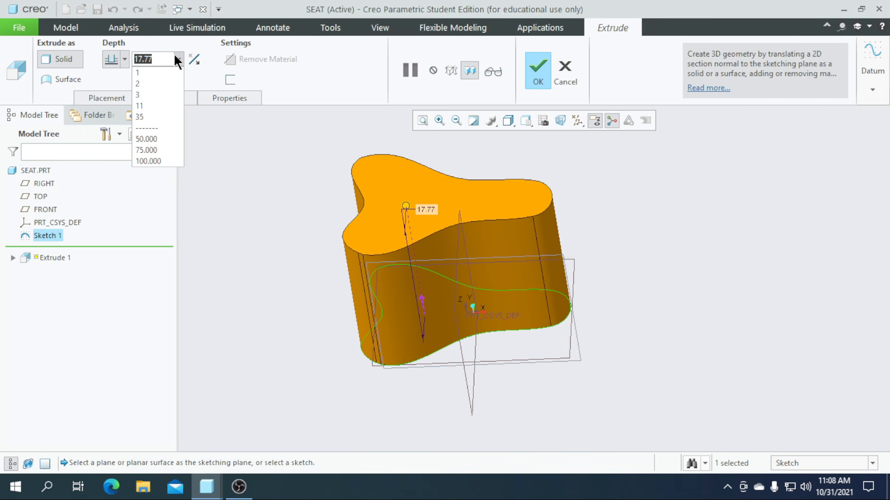
{"action": "type", "text": "5"}
{"action": "key", "text": "Return"}
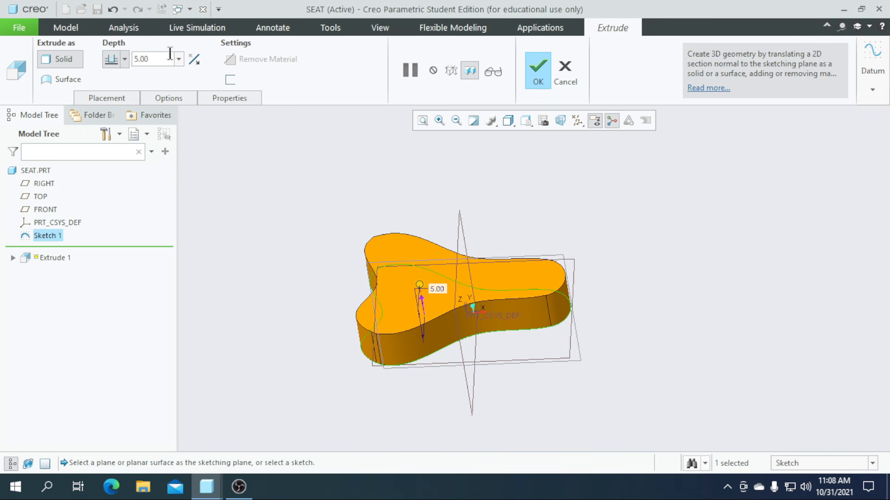
{"action": "type", "text": "3"}
{"action": "key", "text": "Return"}
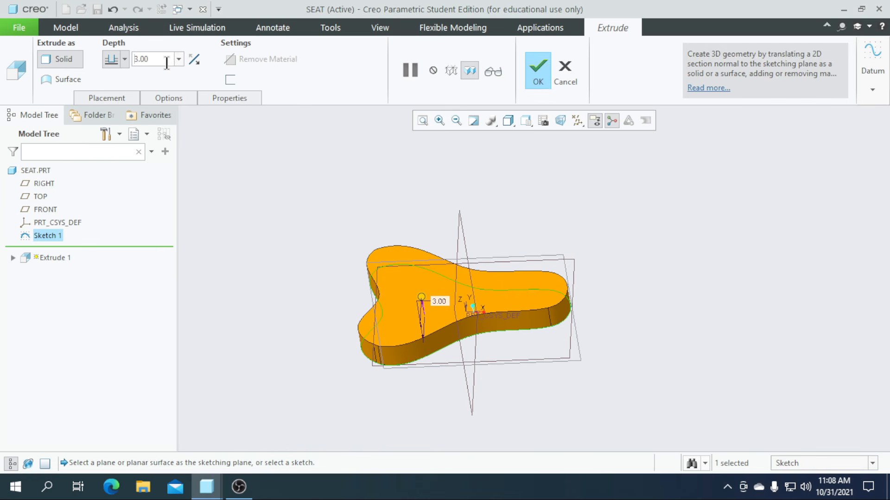
{"action": "left_click", "coordinate": [534, 76]}
{"action": "middle_click_drag", "start_coordinate": [705, 329], "coordinate": [660, 288]}
{"action": "scroll", "coordinate": [436, 343], "scroll_direction": "down", "scroll_amount": 5}
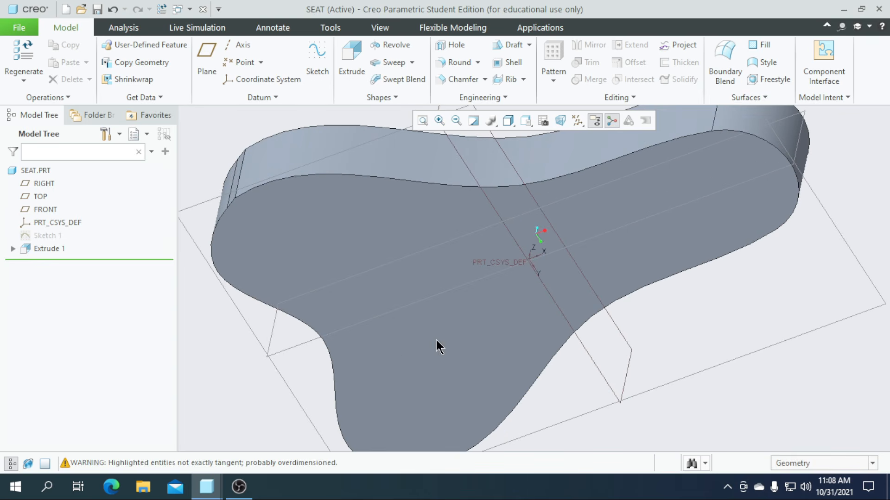
{"action": "left_click", "coordinate": [444, 329]}
{"action": "left_click", "coordinate": [317, 58]}
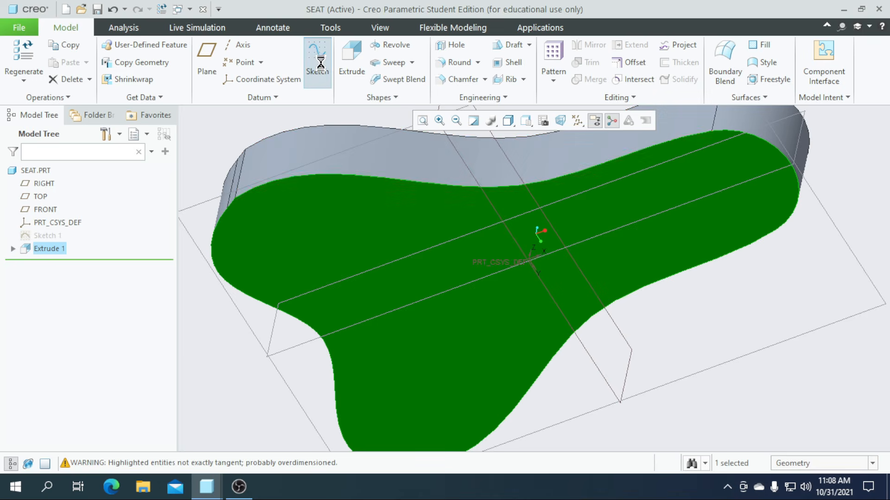
{"action": "scroll", "coordinate": [581, 203], "scroll_direction": "up", "scroll_amount": 5}
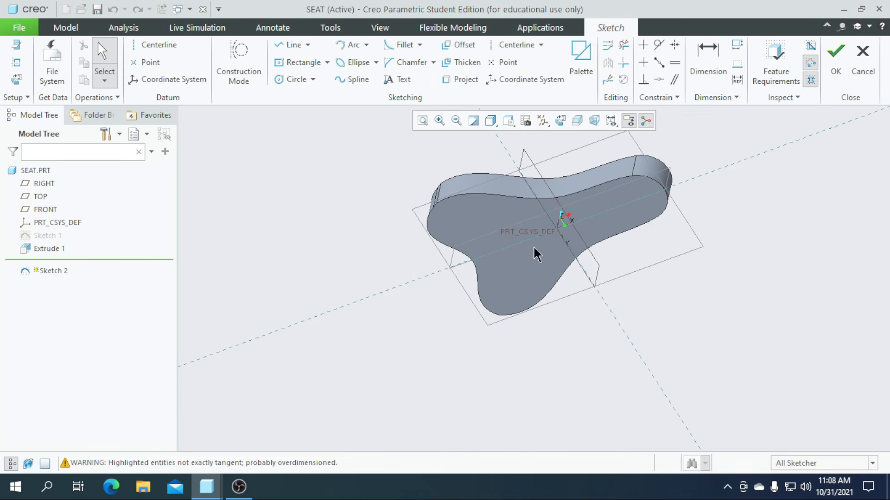
{"action": "left_click", "coordinate": [862, 60]}
{"action": "left_click", "coordinate": [498, 262]}
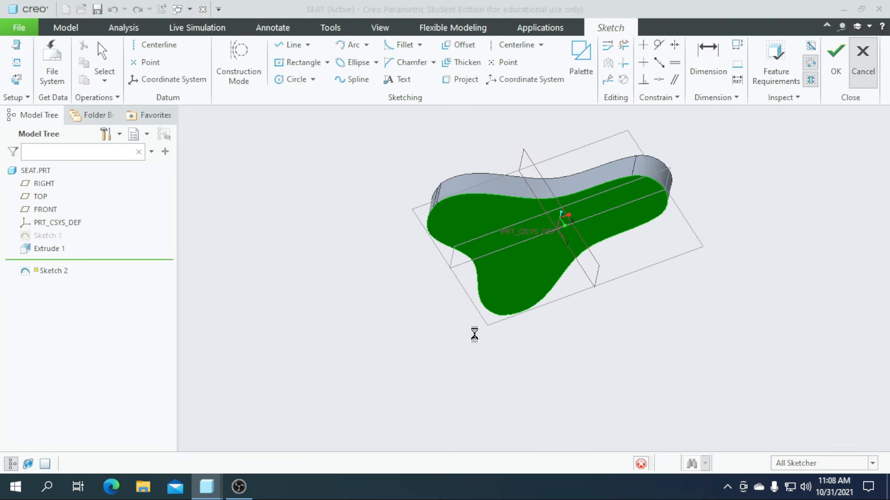
Sketch a slanted line on the seat's lengthwise mid-plane, running from the origin away from the bottom face, and finish the sketch
{"action": "mouse_move", "coordinate": [476, 357]}
{"action": "middle_mouse_down"}
{"action": "mouse_move", "coordinate": [526, 421]}
{"action": "mouse_move", "coordinate": [473, 369]}
{"action": "middle_mouse_up"}
{"action": "left_click", "coordinate": [439, 222]}
{"action": "left_click", "coordinate": [315, 60]}
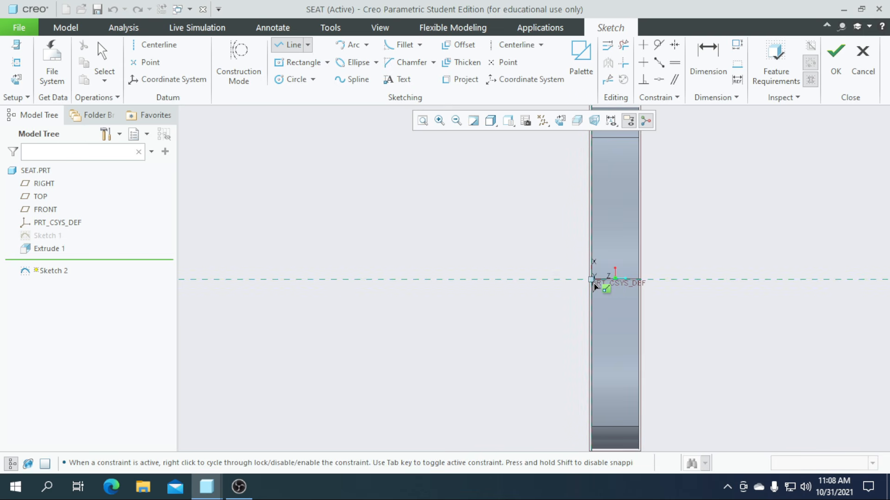
{"action": "left_click", "coordinate": [591, 281]}
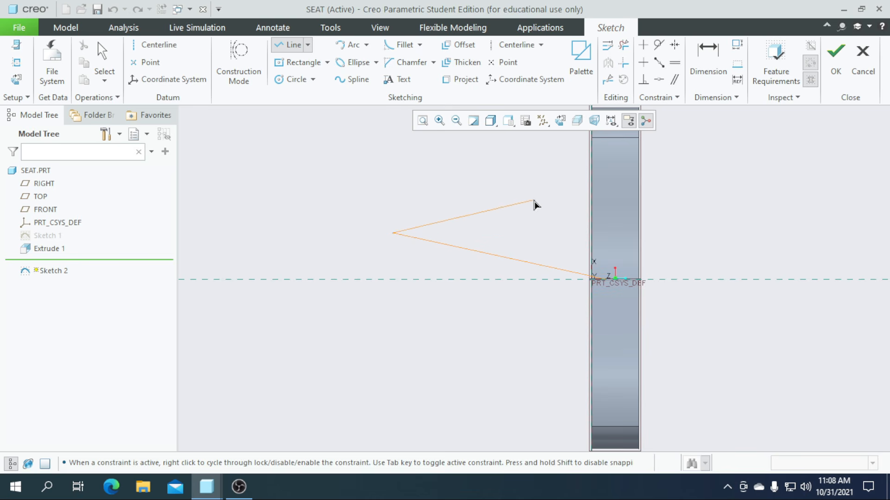
{"action": "scroll", "coordinate": [549, 247], "scroll_direction": "up", "scroll_amount": 3}
{"action": "middle_click", "coordinate": [549, 246]}
{"action": "left_click", "coordinate": [835, 72]}
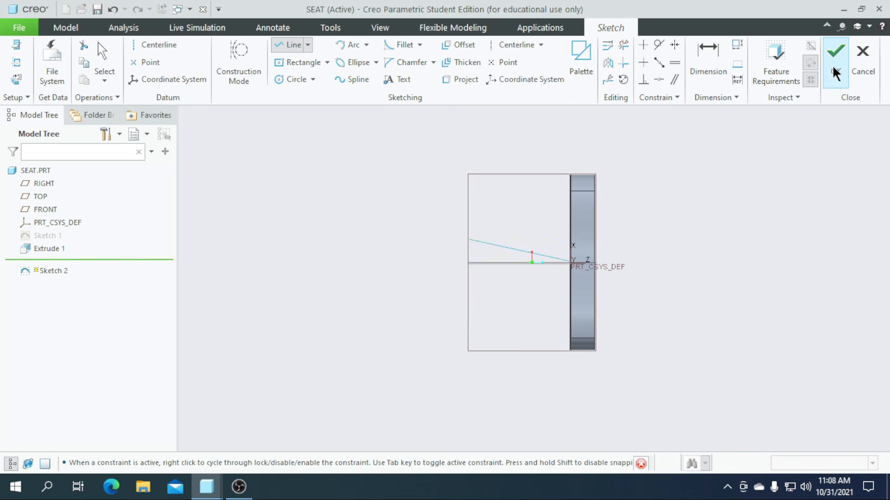
Begin a solid sweep along the slanted line and sketch its section as a circle about 2.5 in diameter centred on the trajectory
{"action": "left_click", "coordinate": [395, 66]}
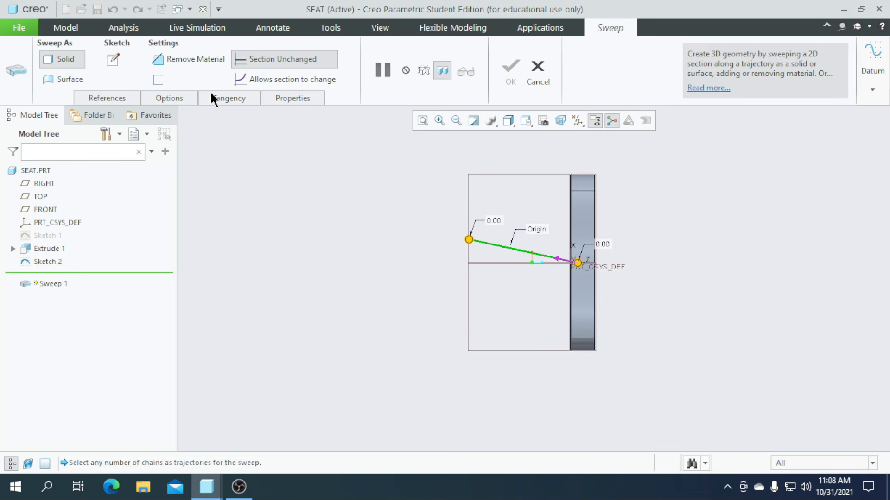
{"action": "left_click", "coordinate": [107, 63]}
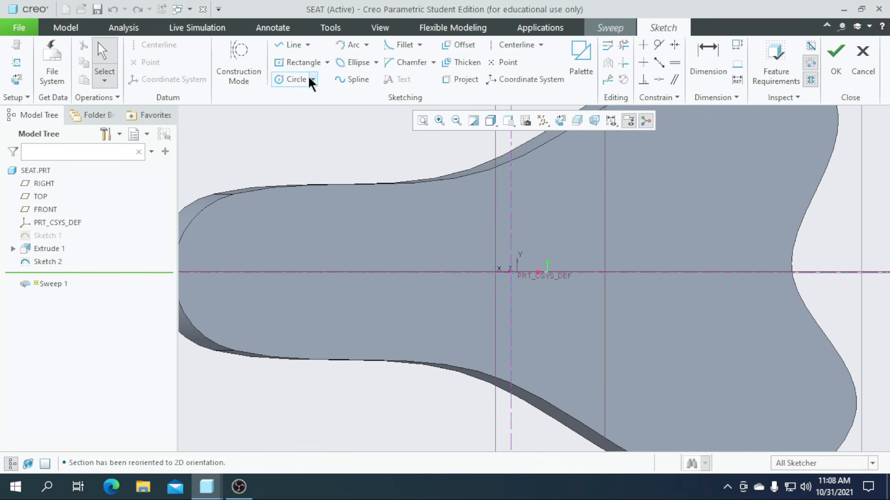
{"action": "left_click", "coordinate": [303, 80]}
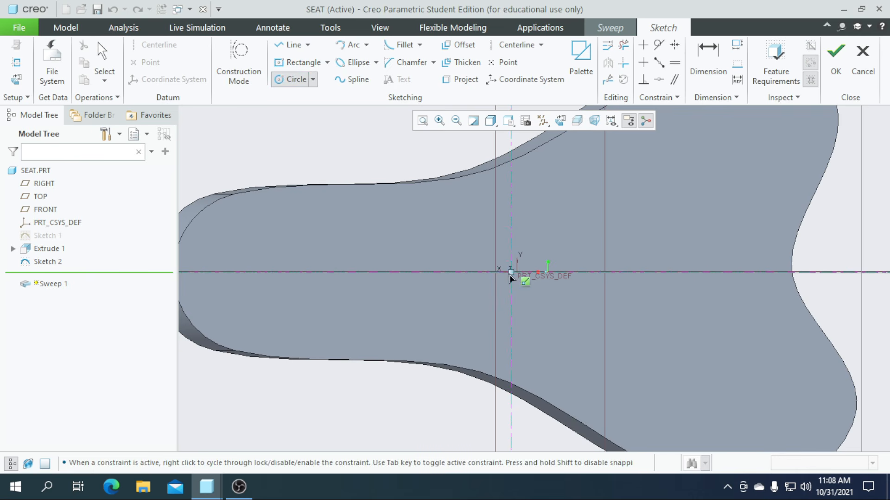
{"action": "left_click", "coordinate": [534, 311]}
{"action": "middle_click", "coordinate": [535, 311]}
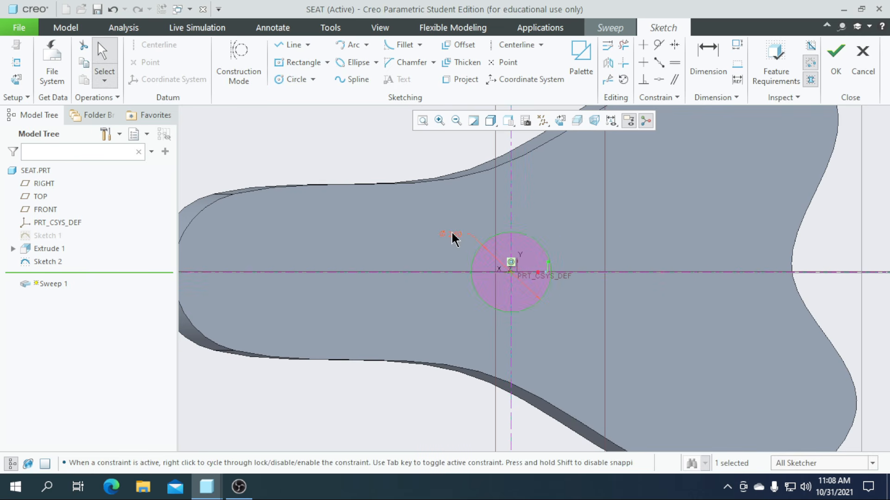
Set the section circle's diameter to 3.5, finish the section and complete the seat post sweep
{"action": "double_click", "coordinate": [455, 235]}
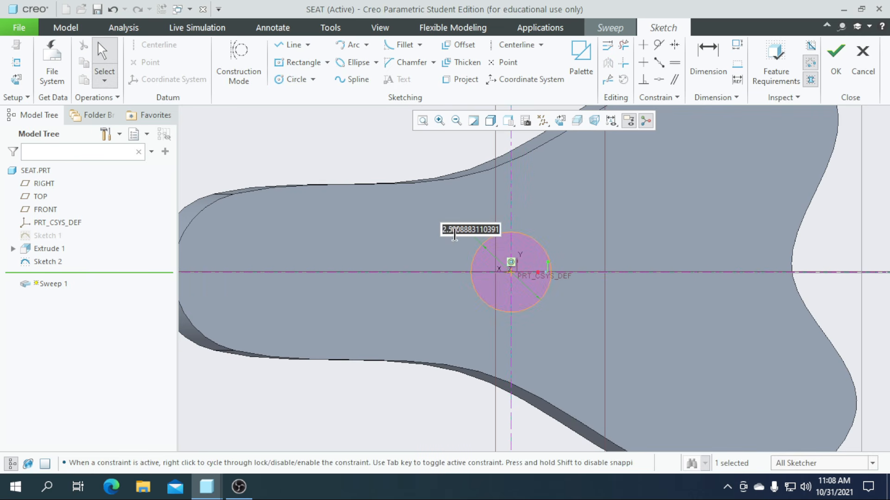
{"action": "type", "text": "3.5"}
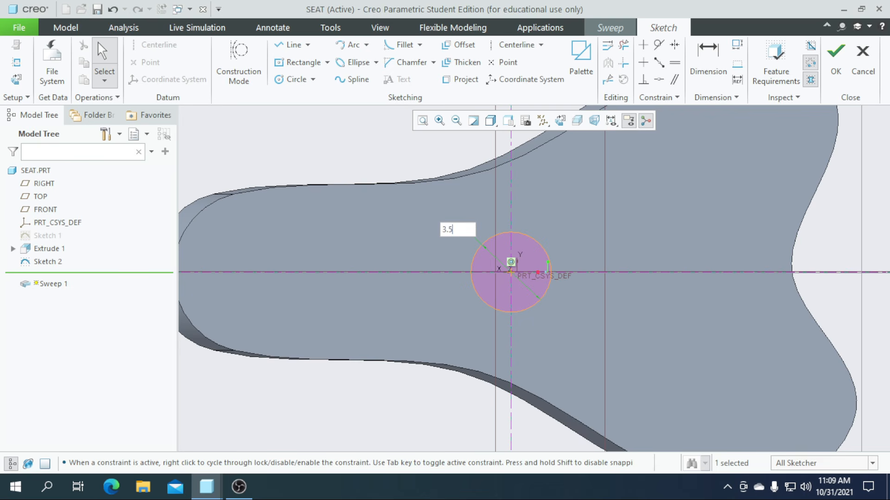
{"action": "key", "text": "Return"}
{"action": "left_click", "coordinate": [836, 58]}
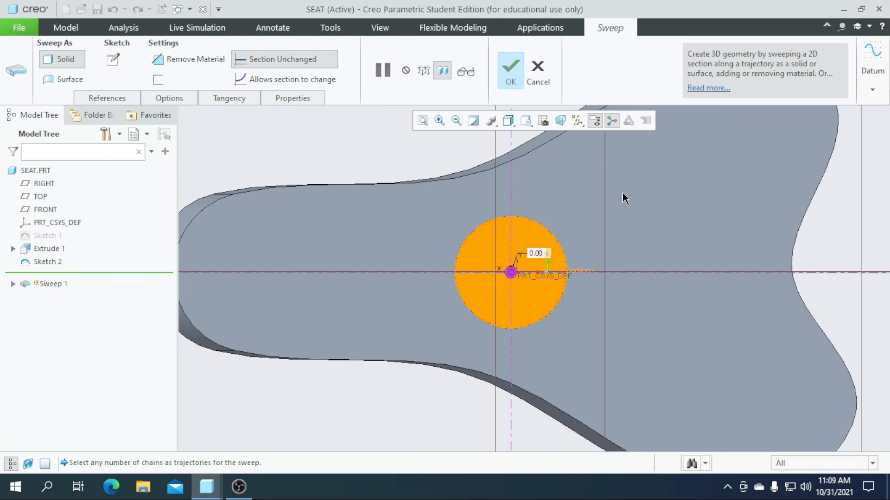
{"action": "scroll", "coordinate": [628, 210], "scroll_direction": "down", "scroll_amount": 3}
{"action": "middle_click_drag", "start_coordinate": [632, 222], "coordinate": [494, 227]}
{"action": "left_click", "coordinate": [510, 70]}
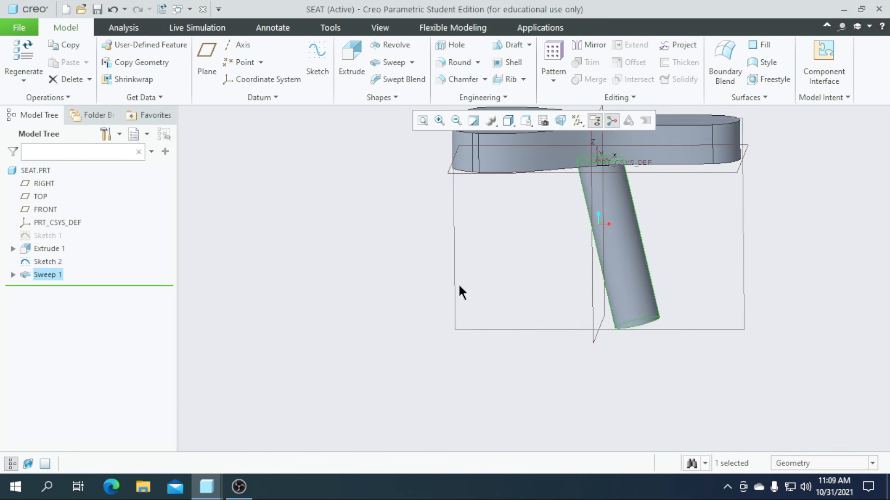
Redefine the seat post sweep with a section diameter of 3.2
{"action": "scroll", "coordinate": [460, 283], "scroll_direction": "up", "scroll_amount": 3}
{"action": "left_click", "coordinate": [420, 313]}
{"action": "middle_click_drag", "start_coordinate": [537, 374], "coordinate": [542, 305]}
{"action": "scroll", "coordinate": [526, 248], "scroll_direction": "down", "scroll_amount": 3}
{"action": "scroll", "coordinate": [522, 252], "scroll_direction": "down", "scroll_amount": 2}
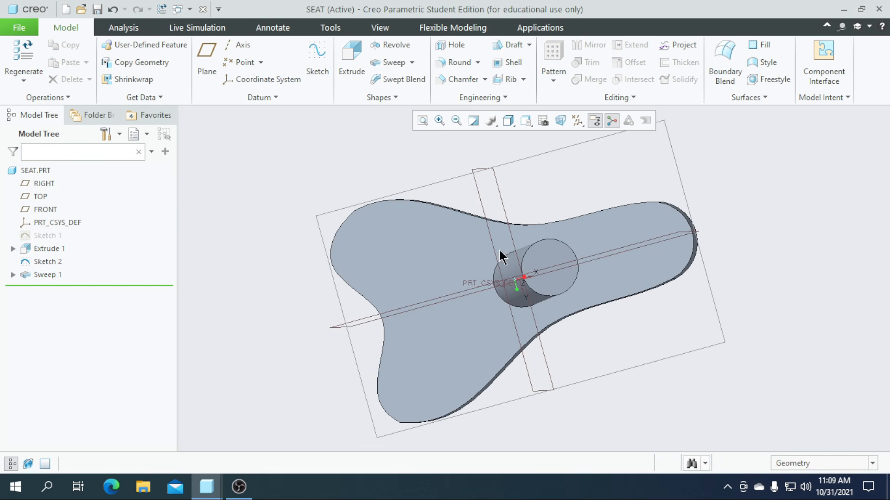
{"action": "left_click", "coordinate": [46, 274]}
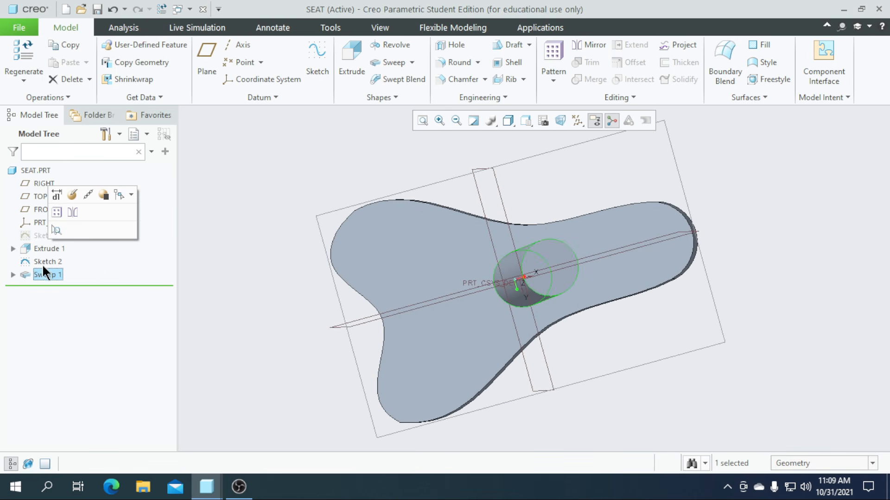
{"action": "left_click", "coordinate": [67, 196]}
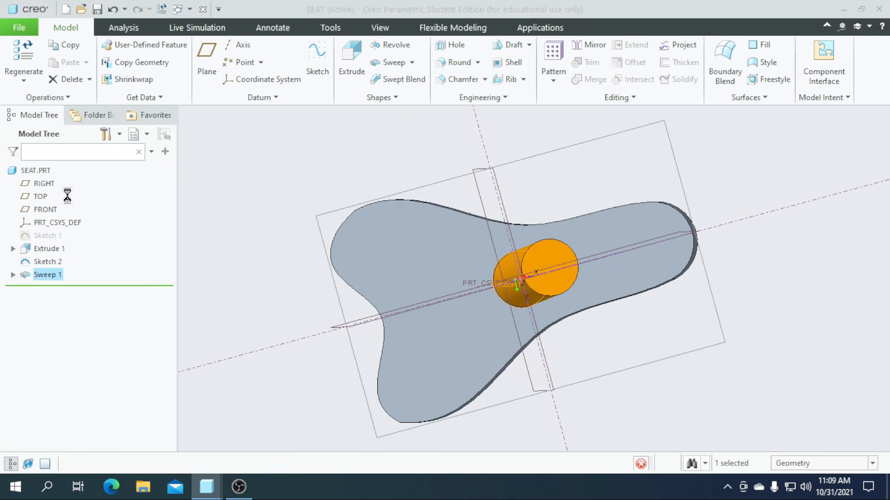
{"action": "left_click", "coordinate": [114, 59]}
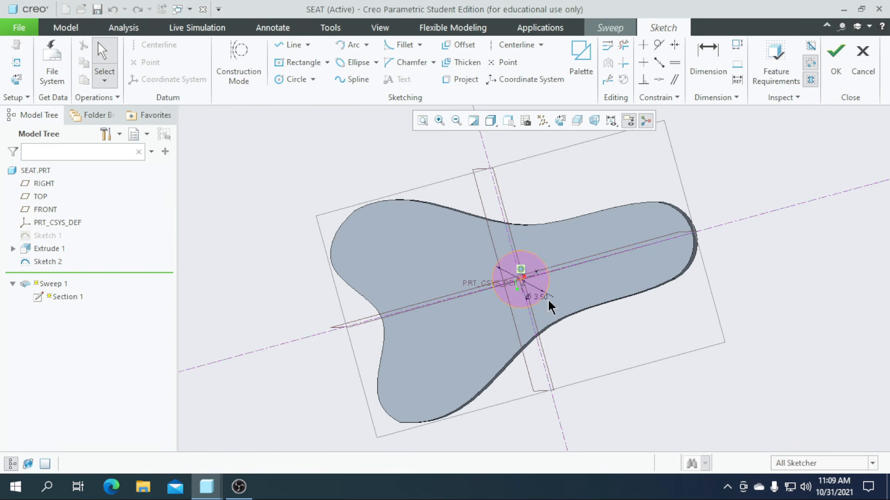
{"action": "double_click", "coordinate": [567, 307]}
{"action": "type", "text": "3.2"}
{"action": "key", "text": "Return"}
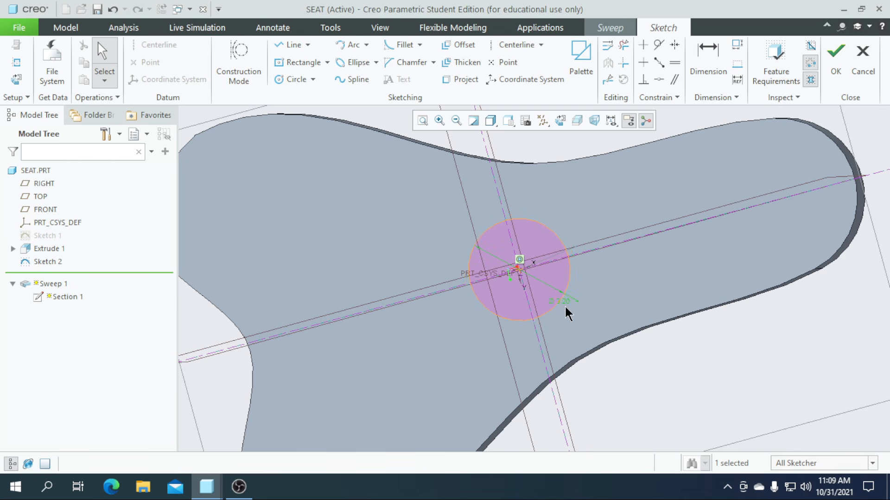
{"action": "left_click", "coordinate": [835, 52]}
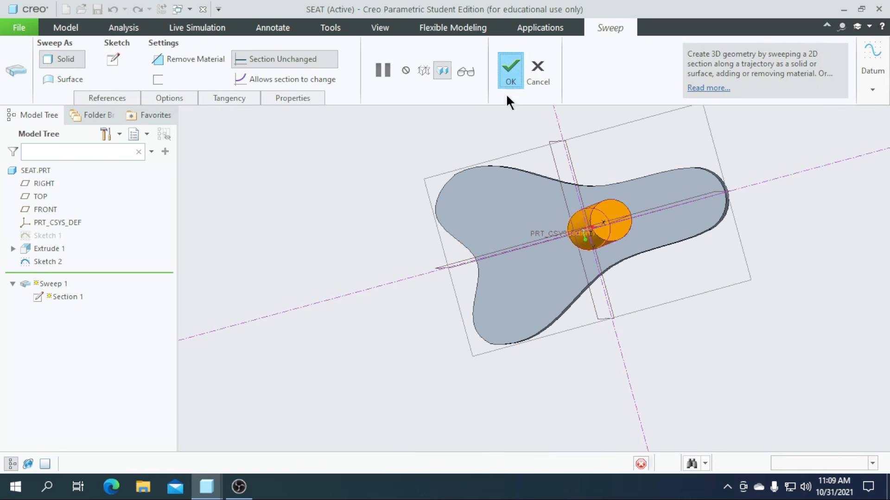
{"action": "left_click", "coordinate": [511, 72]}
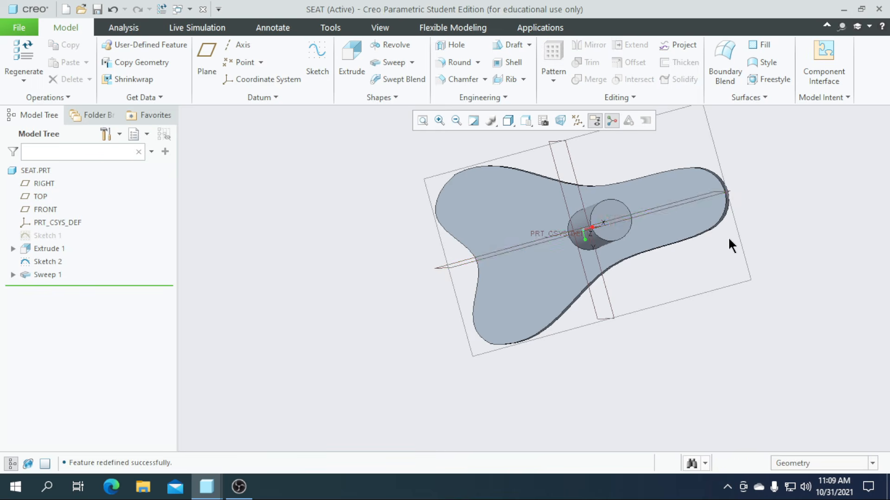
Start a sketch on the free end face of the seat post and add its circular edge as a reference
{"action": "scroll", "coordinate": [681, 234], "scroll_direction": "up", "scroll_amount": 4}
{"action": "left_click", "coordinate": [510, 229]}
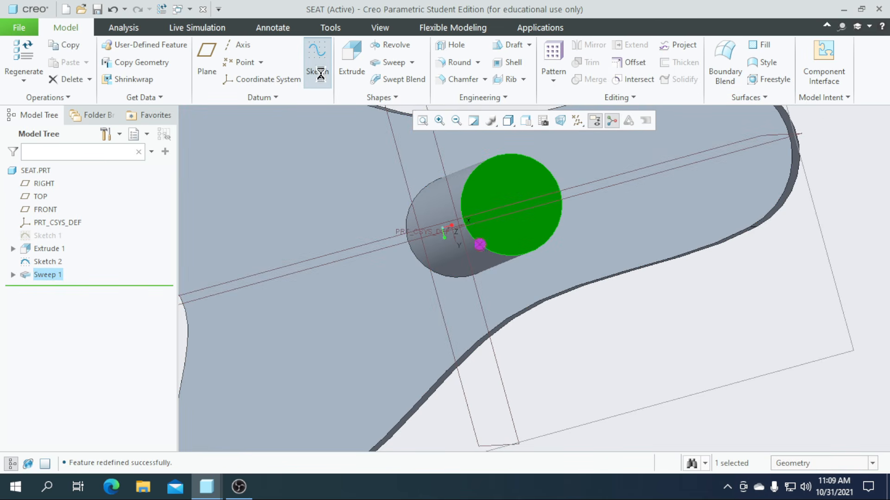
{"action": "left_click", "coordinate": [317, 58]}
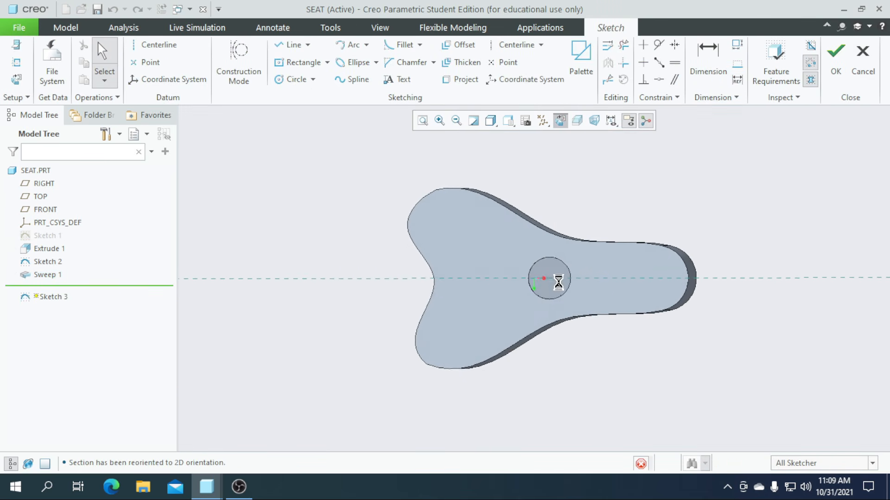
{"action": "scroll", "coordinate": [558, 280], "scroll_direction": "down", "scroll_amount": 4}
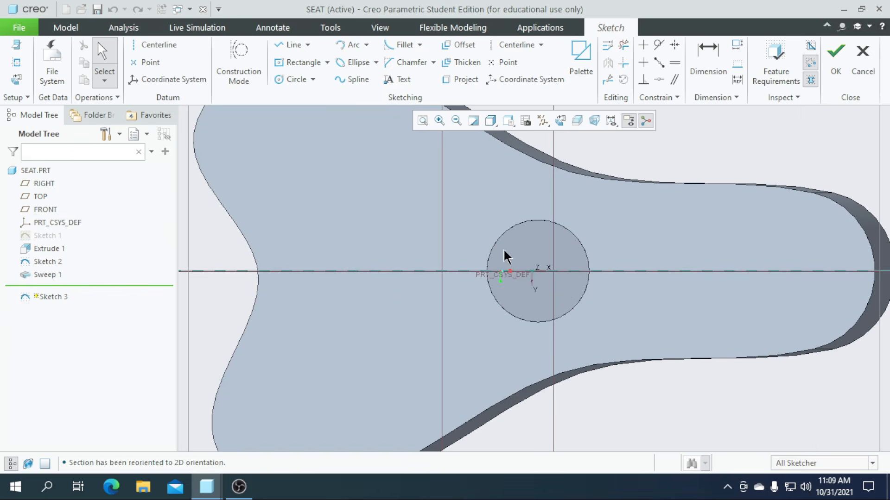
{"action": "left_click", "coordinate": [16, 62]}
{"action": "left_click", "coordinate": [500, 238]}
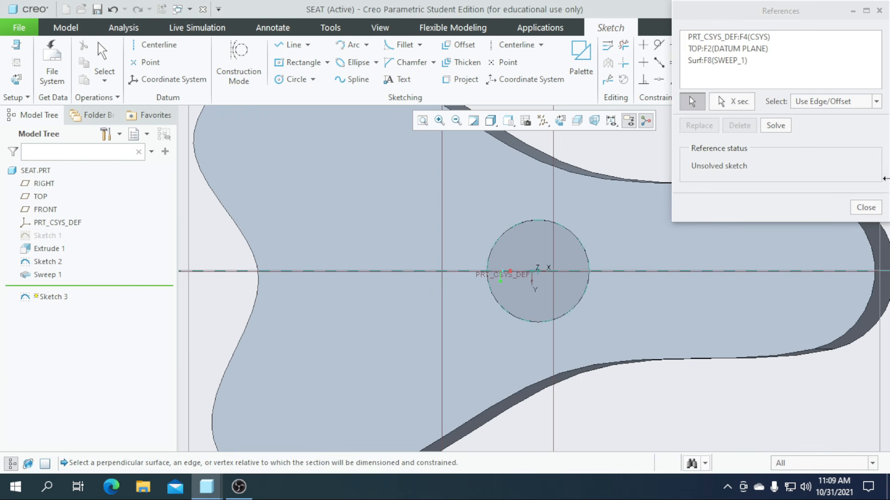
{"action": "left_click", "coordinate": [866, 208]}
Sketch a circle 3 in diameter concentric with the post's end face and finish the sketch
{"action": "left_click", "coordinate": [292, 79]}
{"action": "scroll", "coordinate": [541, 281], "scroll_direction": "down", "scroll_amount": 2}
{"action": "left_click", "coordinate": [525, 272]}
{"action": "left_click", "coordinate": [560, 323]}
{"action": "middle_click", "coordinate": [564, 330]}
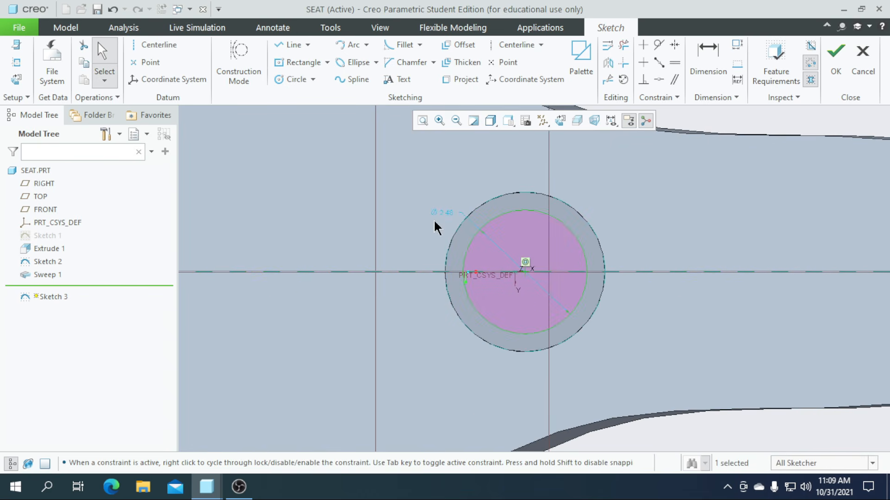
{"action": "double_click", "coordinate": [453, 214]}
{"action": "type", "text": "3"}
{"action": "key", "text": "Return"}
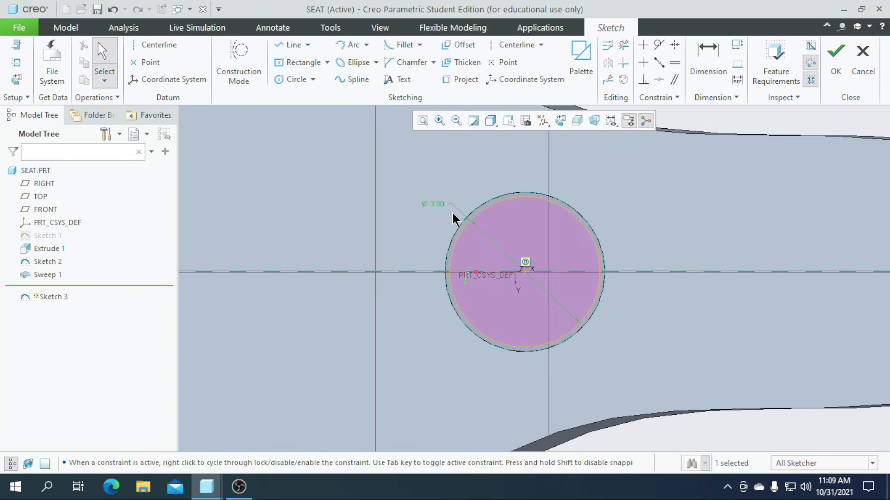
{"action": "left_click", "coordinate": [834, 51]}
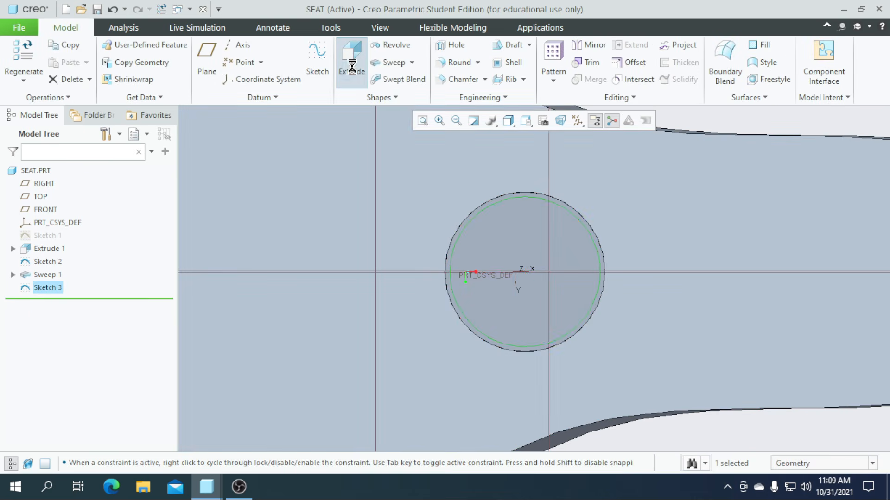
Extrude the circle into the seat post as a material-removing cut with a depth of 4
{"action": "left_click", "coordinate": [351, 54]}
{"action": "middle_click_drag", "start_coordinate": [454, 240], "coordinate": [476, 305]}
{"action": "scroll", "coordinate": [297, 119], "scroll_direction": "up", "scroll_amount": 3}
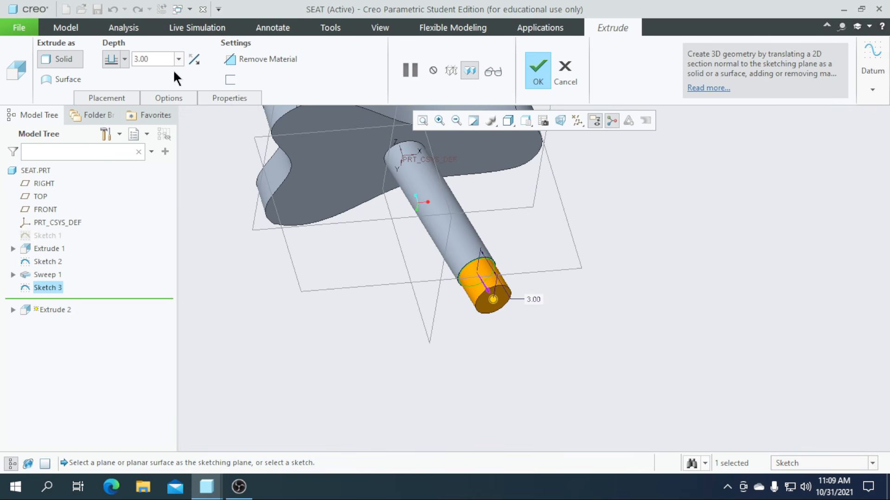
{"action": "left_click", "coordinate": [193, 59]}
{"action": "left_click", "coordinate": [230, 60]}
{"action": "mouse_move", "coordinate": [529, 349]}
{"action": "middle_mouse_down"}
{"action": "mouse_move", "coordinate": [530, 357]}
{"action": "mouse_move", "coordinate": [519, 342]}
{"action": "middle_mouse_up"}
{"action": "left_click_drag", "start_coordinate": [464, 254], "coordinate": [454, 239]}
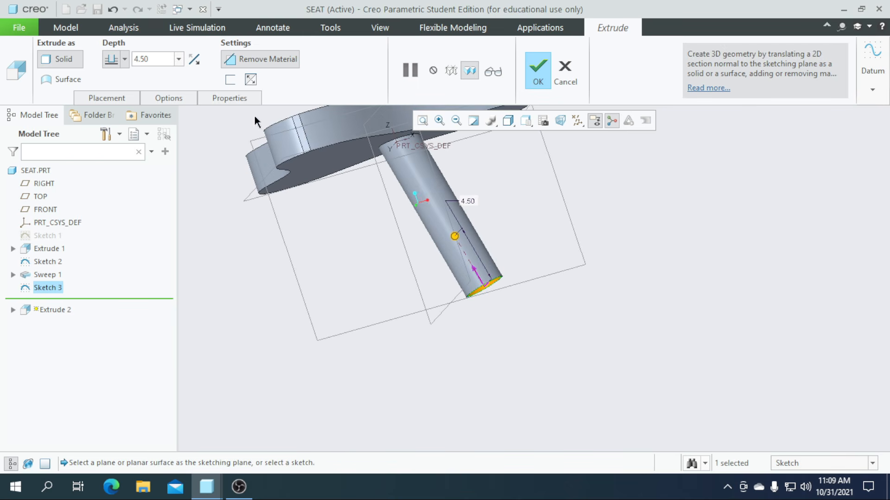
{"action": "type", "text": "4"}
{"action": "key", "text": "Return"}
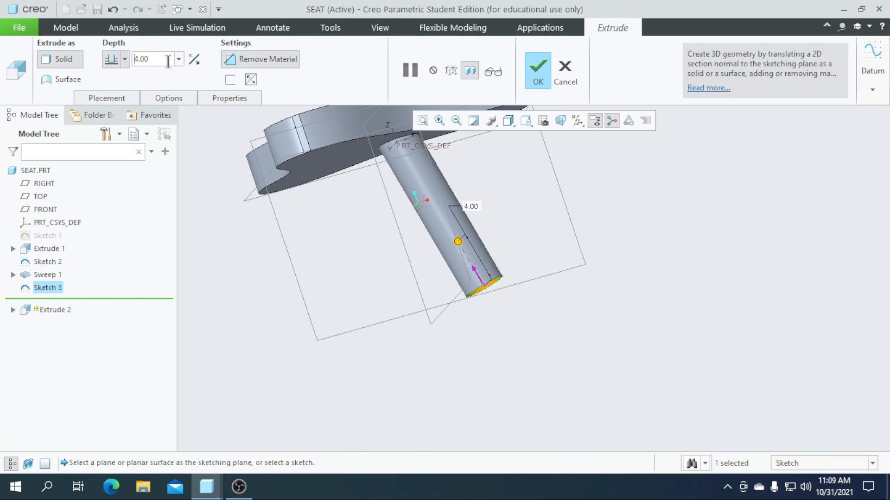
{"action": "left_click", "coordinate": [538, 76]}
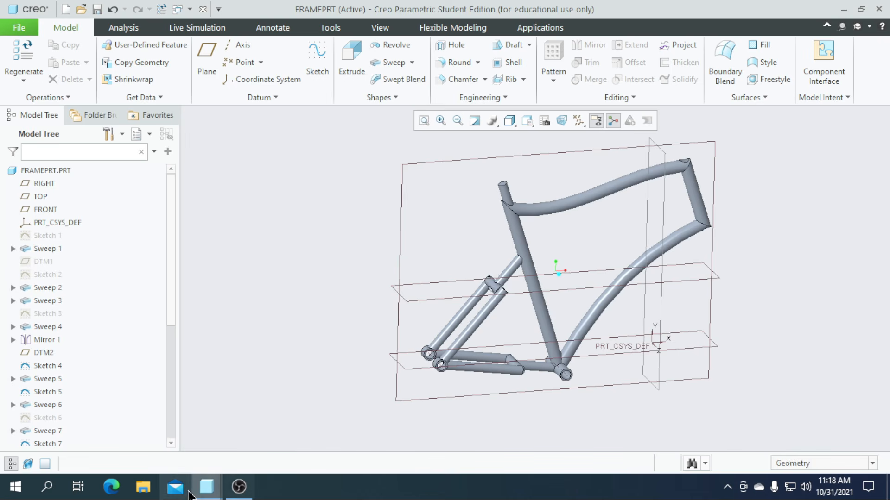
Create a new solid part named wheel from the mmns_part_solid template instead of the default template
{"action": "left_click", "coordinate": [206, 486]}
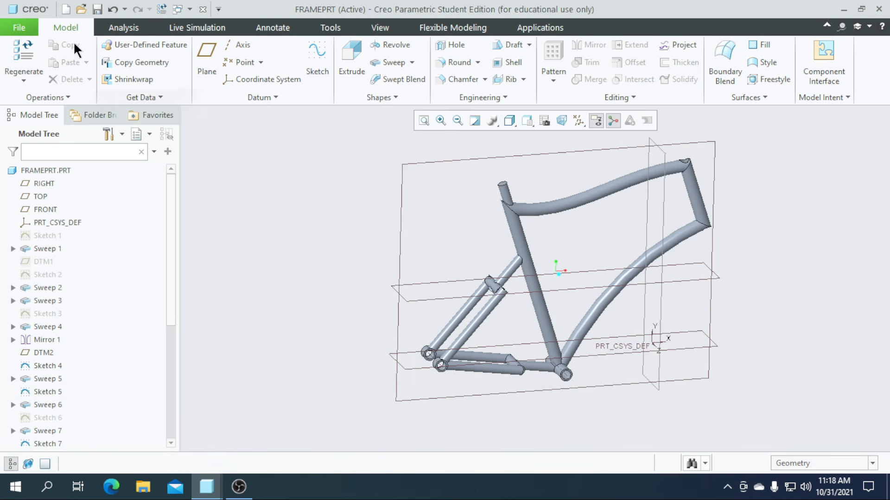
{"action": "left_click", "coordinate": [66, 13]}
{"action": "left_click", "coordinate": [354, 338]}
{"action": "left_click", "coordinate": [414, 295]}
{"action": "type", "text": "wheel"}
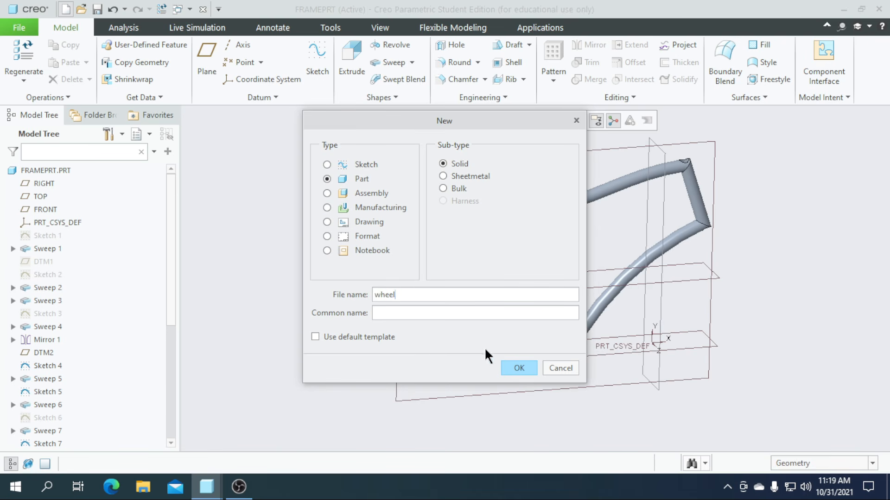
{"action": "left_click", "coordinate": [516, 368]}
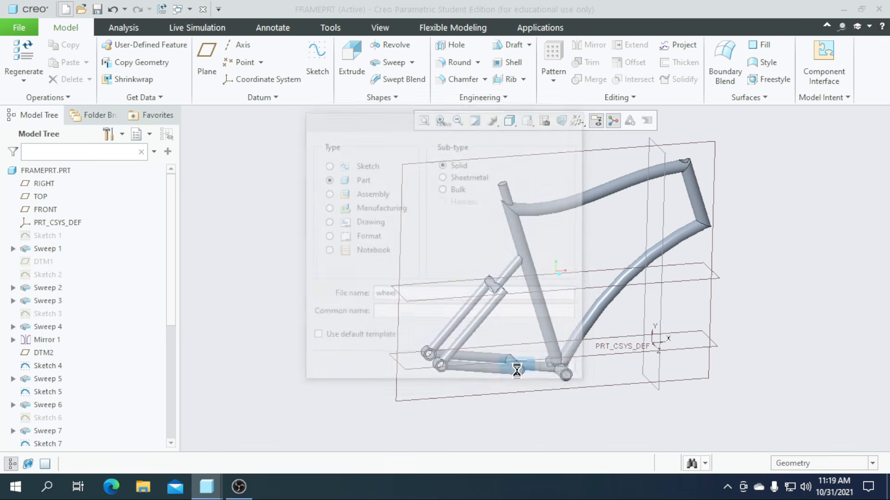
{"action": "scroll", "coordinate": [377, 210], "scroll_direction": "down", "scroll_amount": 2}
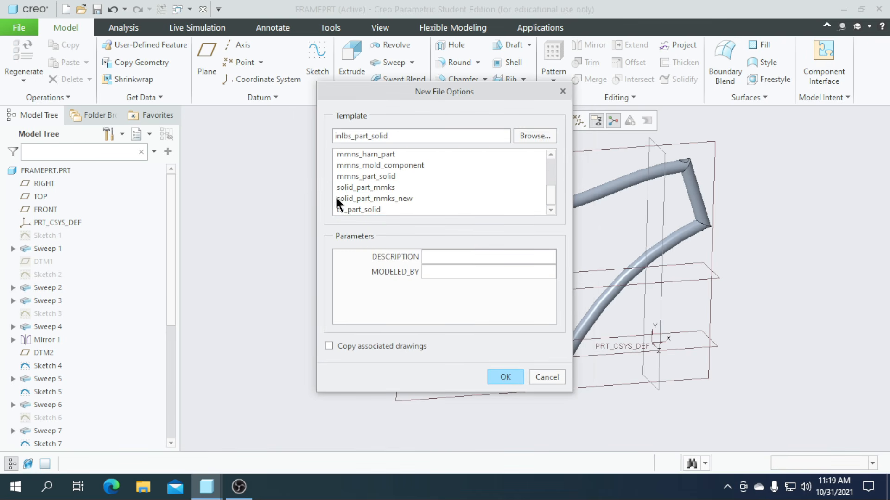
{"action": "left_click", "coordinate": [367, 176]}
{"action": "left_click", "coordinate": [498, 376]}
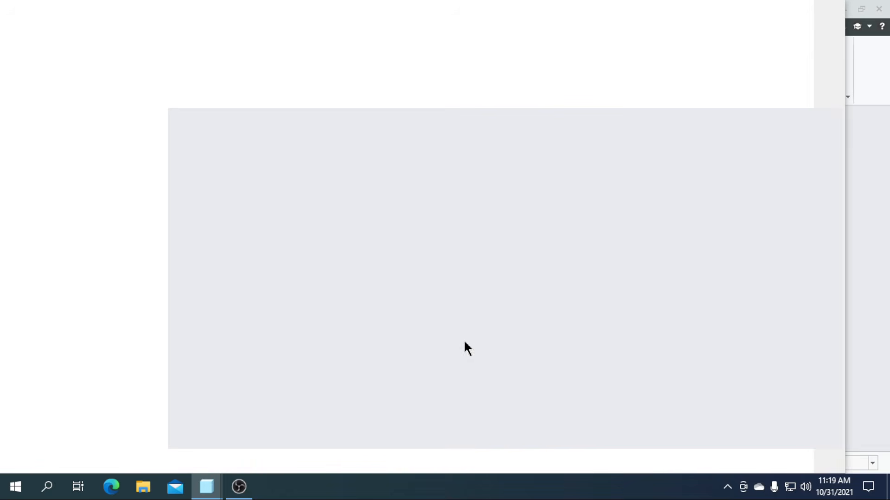
{"action": "left_click", "coordinate": [814, 12]}
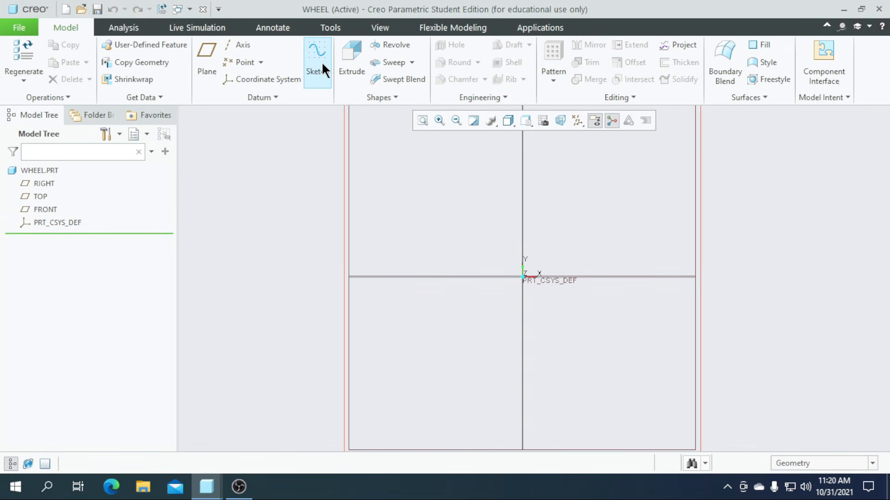
Start a sketch on the FRONT plane and draw a circle centred on the origin with a diameter of 27*2
{"action": "left_click", "coordinate": [53, 209]}
{"action": "left_click", "coordinate": [312, 71]}
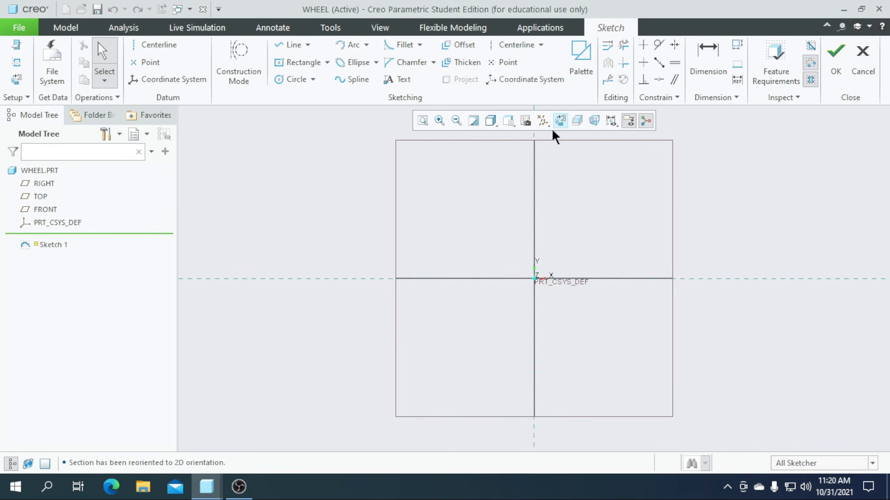
{"action": "left_click", "coordinate": [290, 88]}
{"action": "left_click", "coordinate": [536, 278]}
{"action": "left_click", "coordinate": [595, 331]}
{"action": "middle_click", "coordinate": [375, 200]}
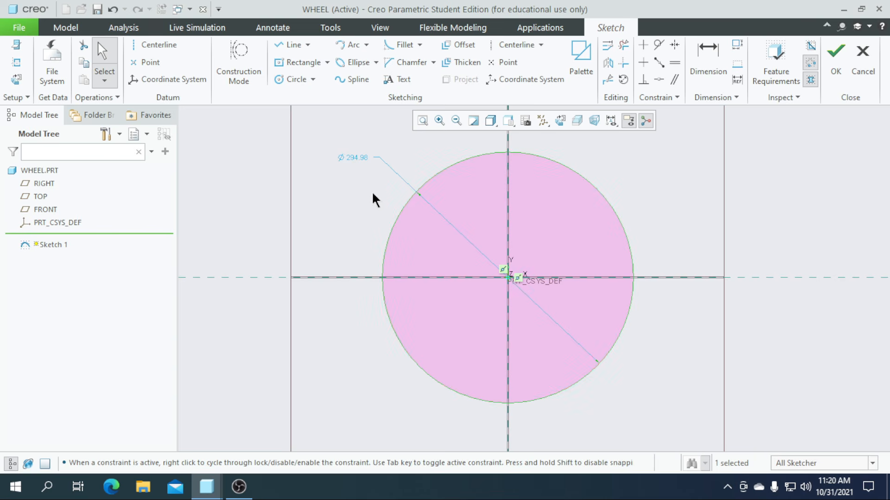
{"action": "double_click", "coordinate": [360, 159]}
{"action": "type", "text": "27*2"}
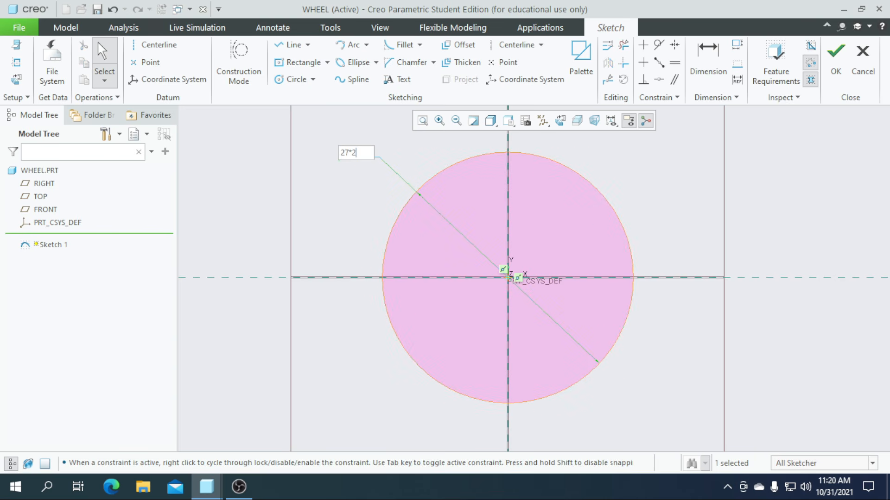
{"action": "key", "text": "Return"}
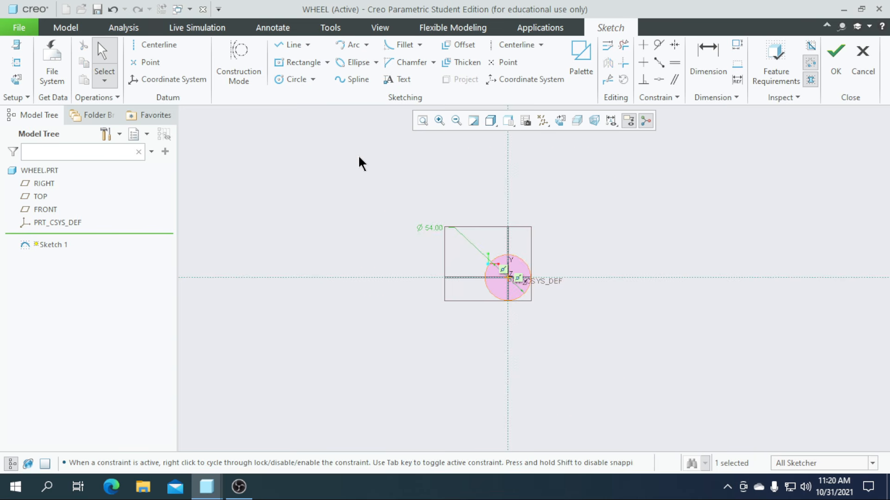
Draw a smaller concentric circle inside the first one and set its diameter to 42
{"action": "scroll", "coordinate": [466, 259], "scroll_direction": "up", "scroll_amount": 5}
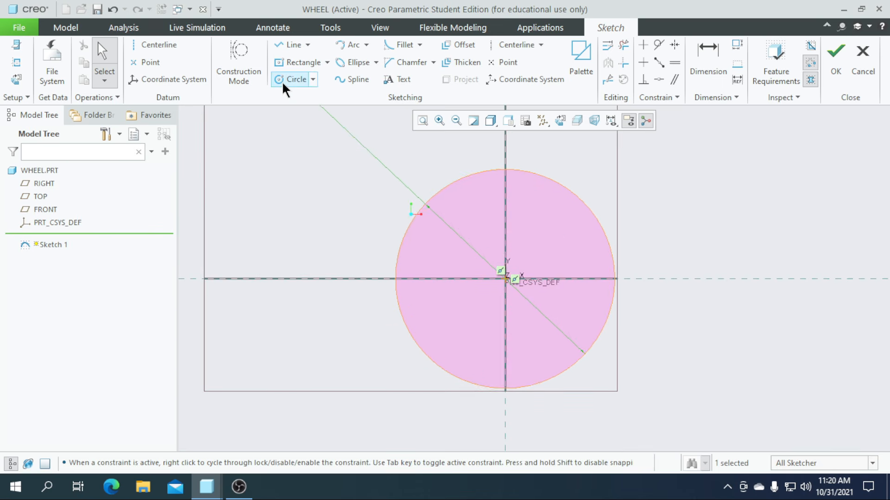
{"action": "left_click", "coordinate": [287, 81]}
{"action": "left_click", "coordinate": [505, 279]}
{"action": "left_click", "coordinate": [562, 352]}
{"action": "middle_click", "coordinate": [561, 354]}
{"action": "scroll", "coordinate": [443, 291], "scroll_direction": "down", "scroll_amount": 3}
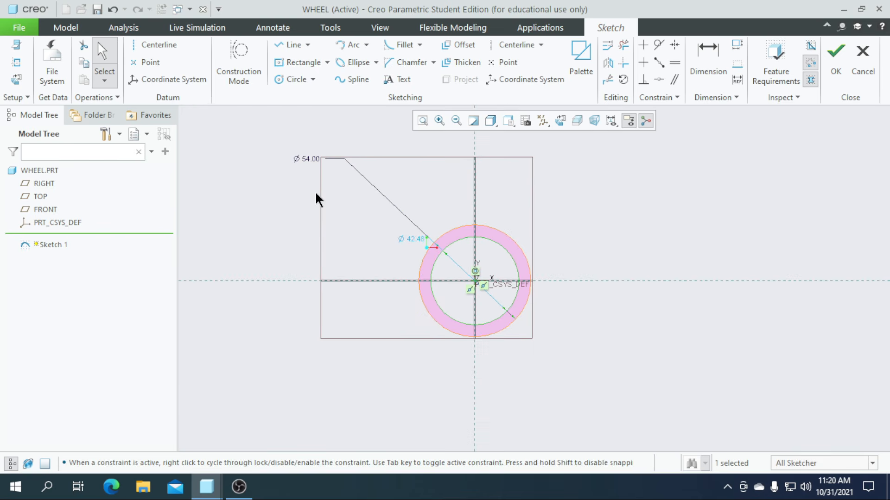
{"action": "double_click", "coordinate": [418, 243]}
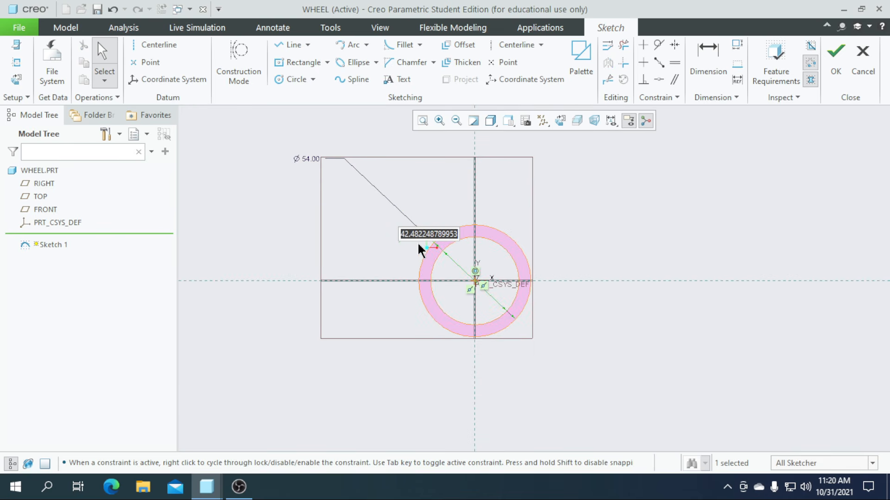
{"action": "type", "text": "42"}
{"action": "key", "text": "Return"}
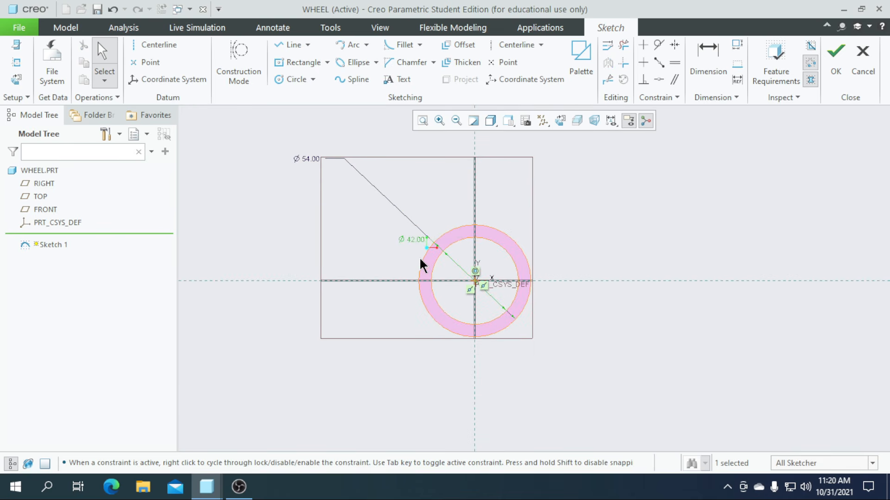
Try inner circle diameters of 44 and 46, keeping the outer circle at its existing size
{"action": "double_click", "coordinate": [311, 163]}
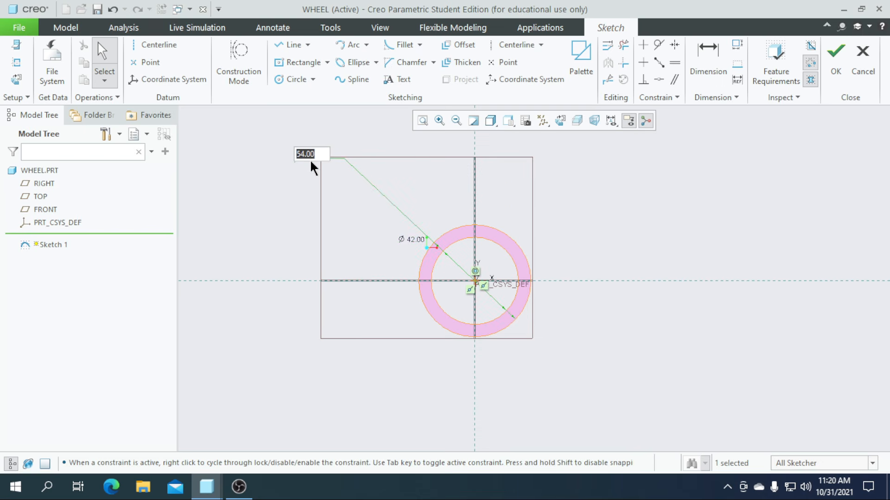
{"action": "key", "text": "Return"}
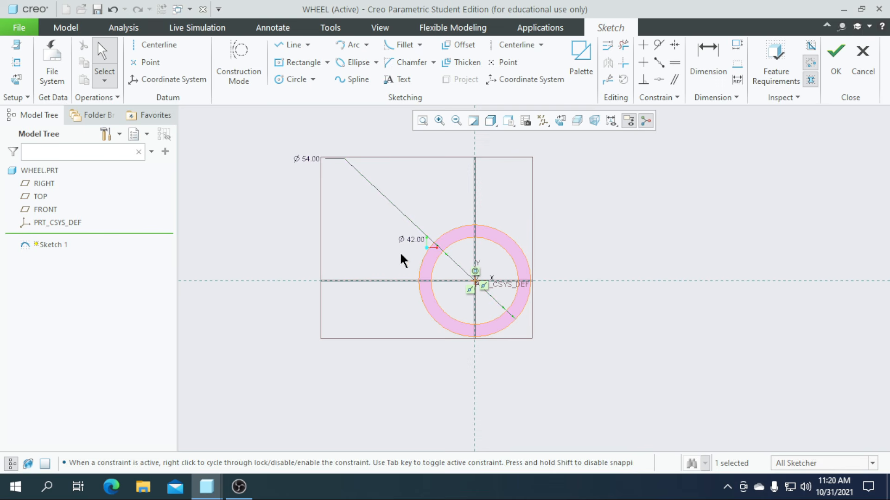
{"action": "double_click", "coordinate": [413, 241]}
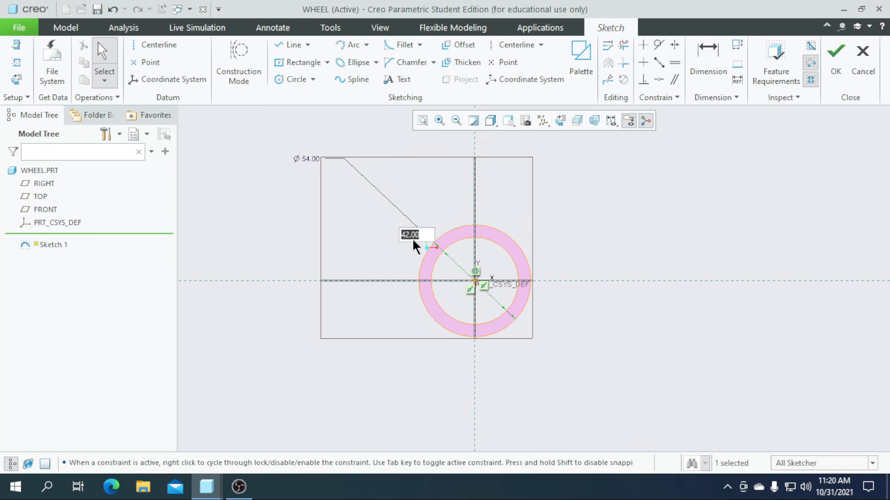
{"action": "scroll", "coordinate": [411, 302], "scroll_direction": "down", "scroll_amount": 1}
{"action": "scroll", "coordinate": [461, 344], "scroll_direction": "up", "scroll_amount": 1}
{"action": "scroll", "coordinate": [426, 295], "scroll_direction": "down", "scroll_amount": 1}
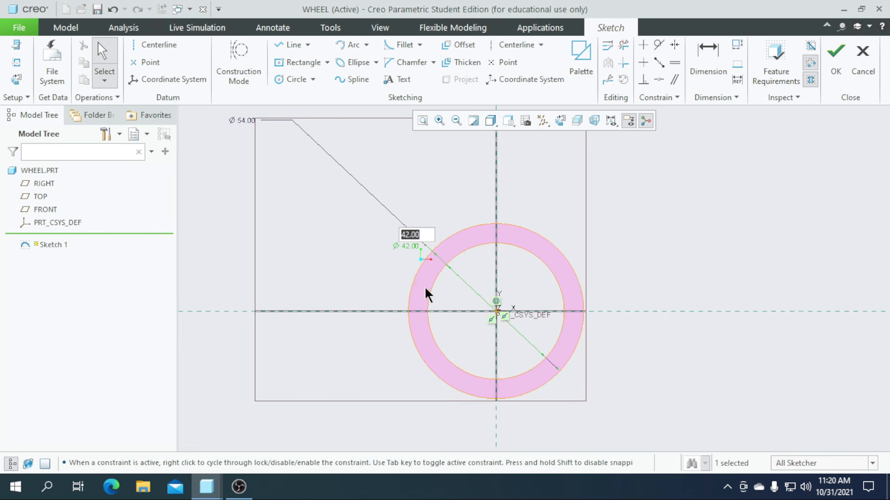
{"action": "type", "text": "44"}
{"action": "key", "text": "Return"}
{"action": "double_click", "coordinate": [406, 245]}
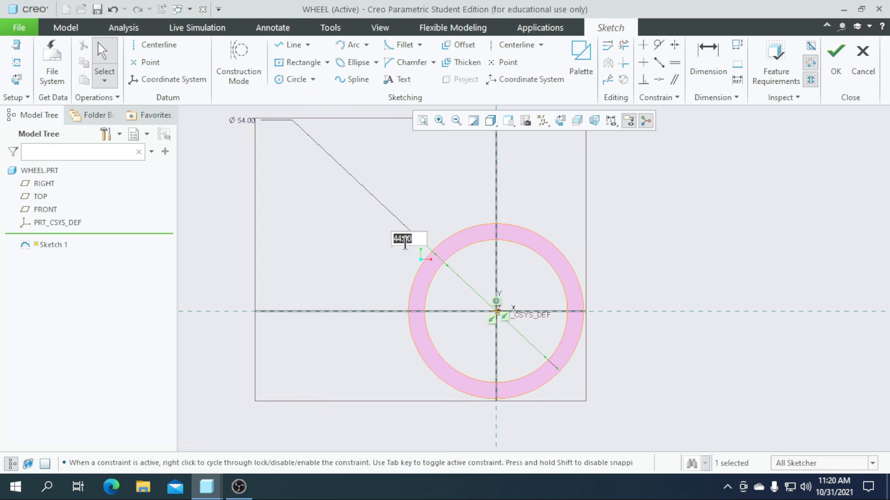
{"action": "type", "text": "46"}
{"action": "key", "text": "Return"}
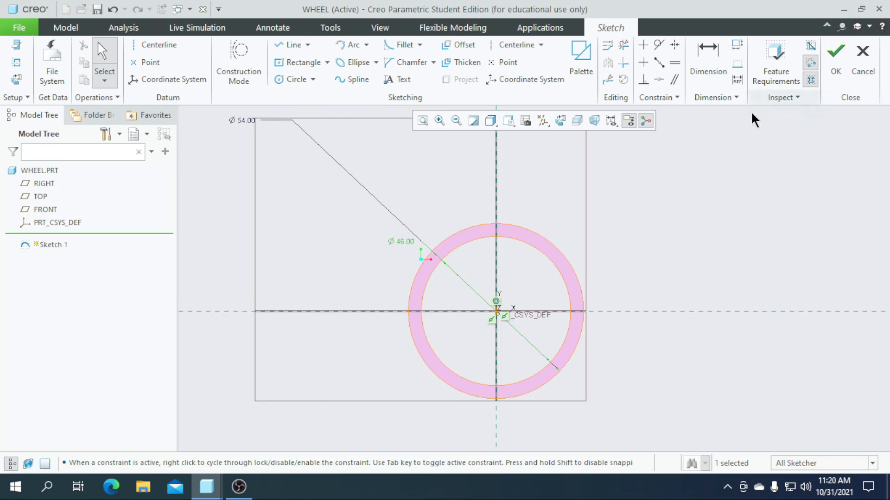
Set the inner circle's diameter to 48 and finish the sketch
{"action": "double_click", "coordinate": [402, 244]}
{"action": "type", "text": "48"}
{"action": "key", "text": "Return"}
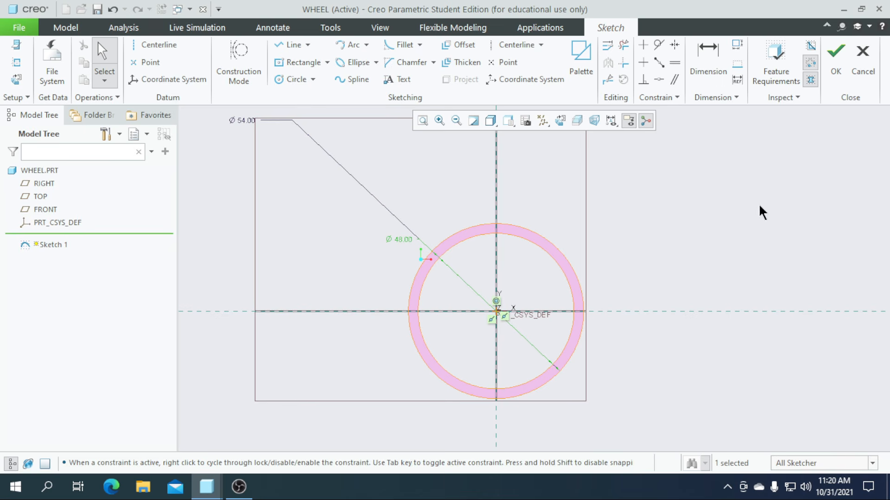
{"action": "left_click", "coordinate": [835, 59]}
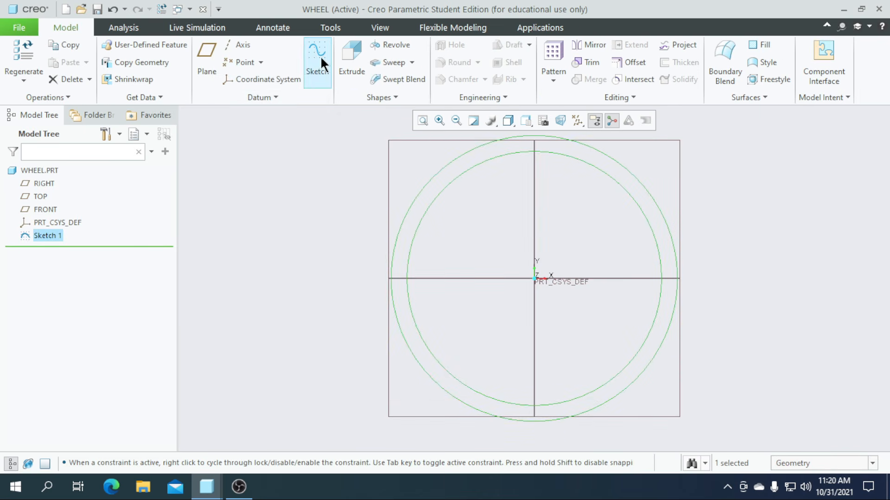
Extrude the ring sketch as a solid symmetrically about the sketch plane with a total depth of 5
{"action": "left_click", "coordinate": [351, 74]}
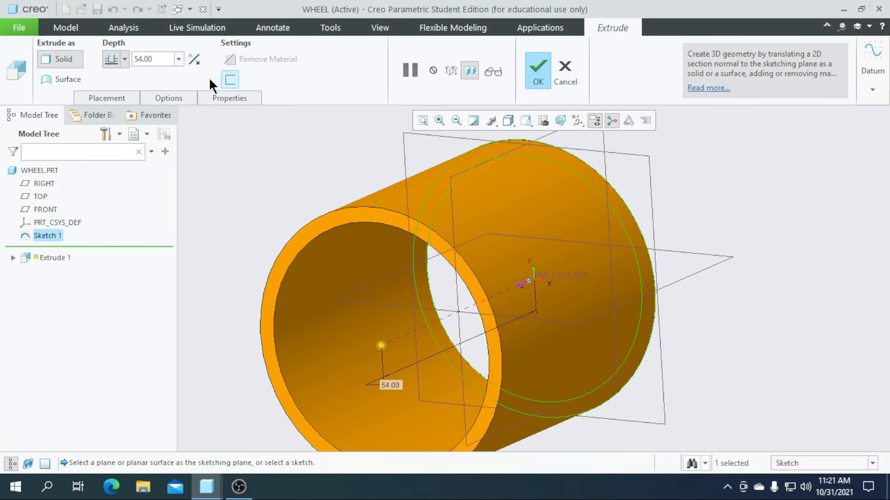
{"action": "left_click", "coordinate": [124, 59]}
{"action": "left_click", "coordinate": [113, 95]}
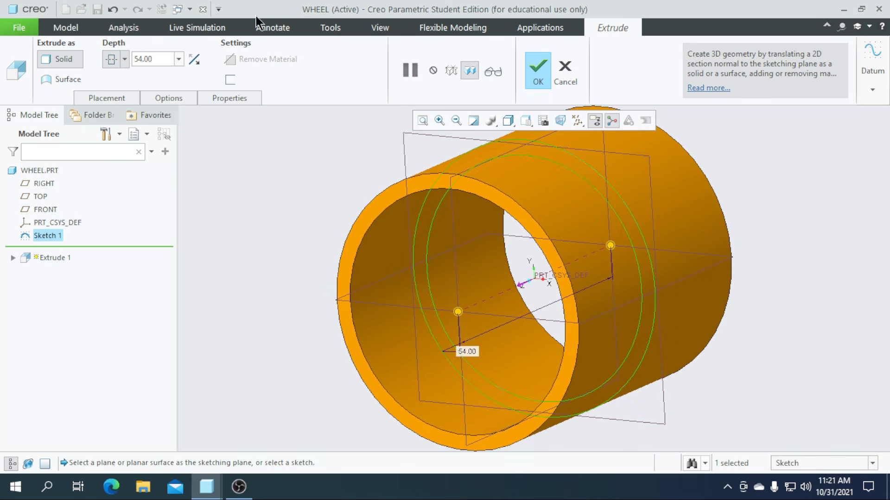
{"action": "left_click", "coordinate": [164, 60]}
{"action": "type", "text": "5"}
{"action": "key", "text": "Return"}
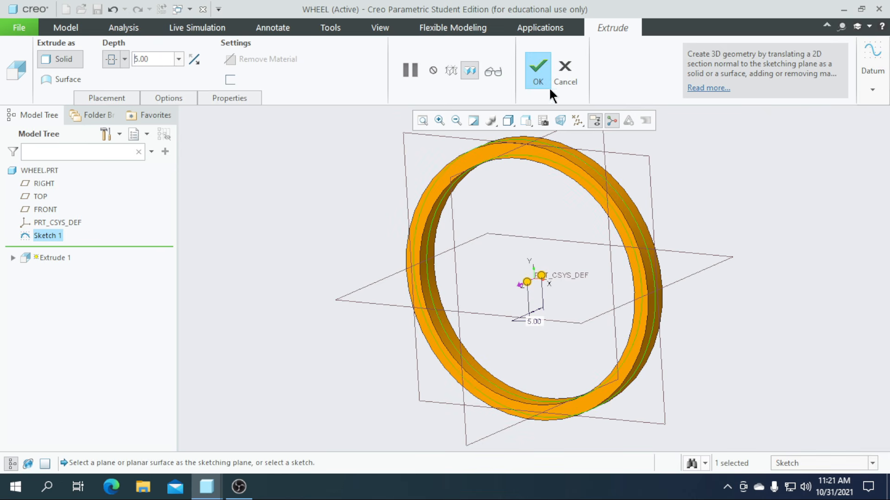
{"action": "left_click", "coordinate": [540, 77]}
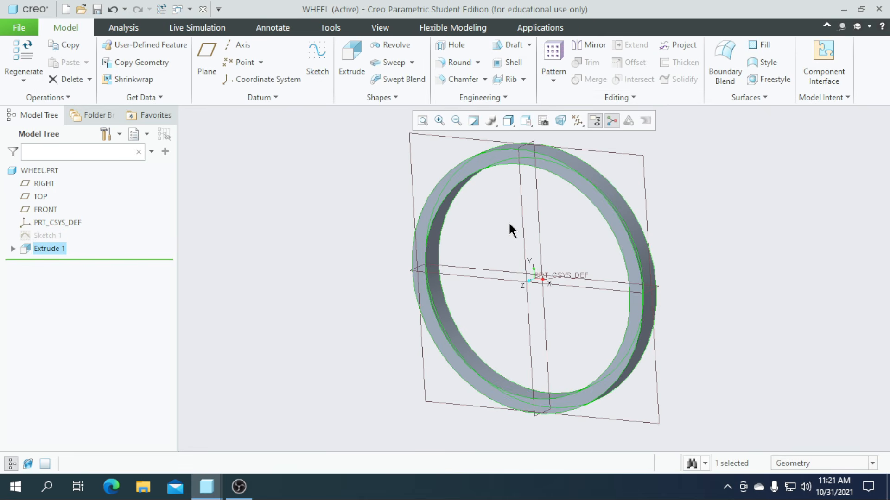
Round the ring's outer circular edges on both sides with a radius of 2
{"action": "left_click", "coordinate": [502, 228]}
{"action": "middle_click_drag", "start_coordinate": [503, 228], "coordinate": [190, 252]}
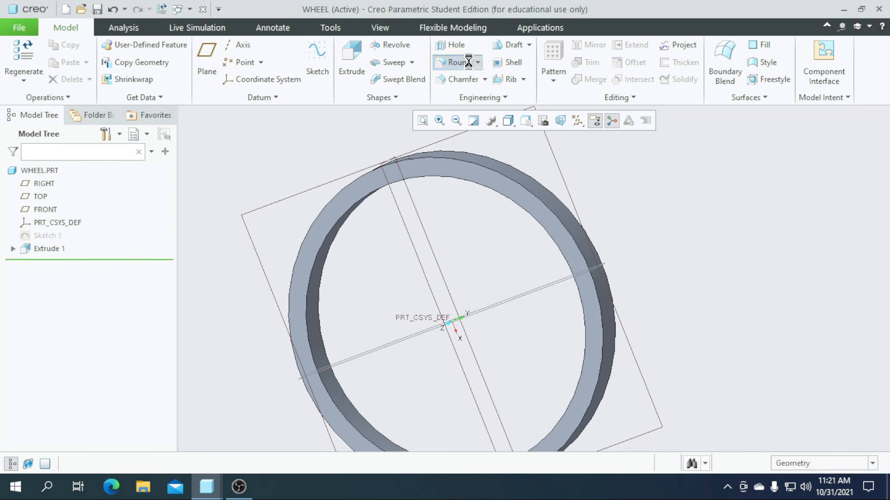
{"action": "scroll", "coordinate": [514, 222], "scroll_direction": "down", "scroll_amount": 3}
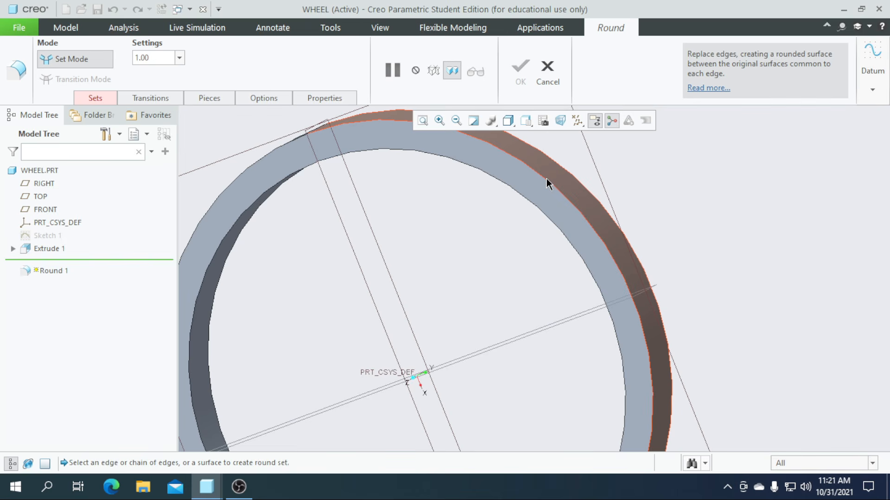
{"action": "left_click", "coordinate": [548, 185]}
{"action": "scroll", "coordinate": [523, 204], "scroll_direction": "down", "scroll_amount": 3}
{"action": "left_click", "coordinate": [148, 59]}
{"action": "type", "text": "2"}
{"action": "key", "text": "Return"}
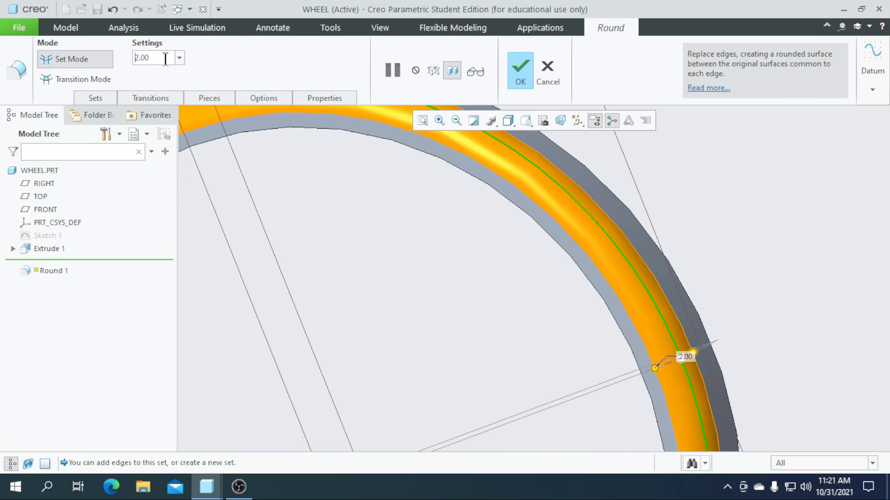
{"action": "scroll", "coordinate": [454, 361], "scroll_direction": "up", "scroll_amount": 5}
{"action": "middle_click_drag", "start_coordinate": [454, 361], "coordinate": [377, 363]}
{"action": "scroll", "coordinate": [308, 388], "scroll_direction": "down", "scroll_amount": 5}
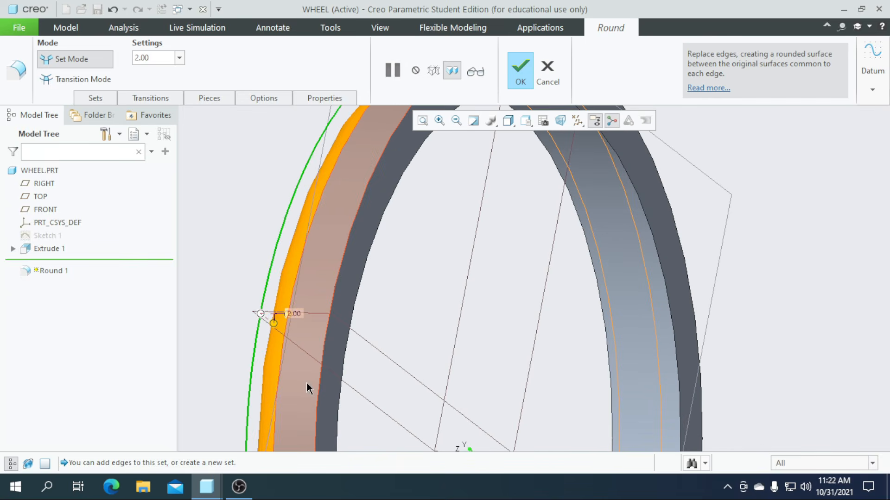
{"action": "scroll", "coordinate": [318, 403], "scroll_direction": "up", "scroll_amount": 5}
{"action": "middle_click_drag", "start_coordinate": [320, 353], "coordinate": [431, 349]}
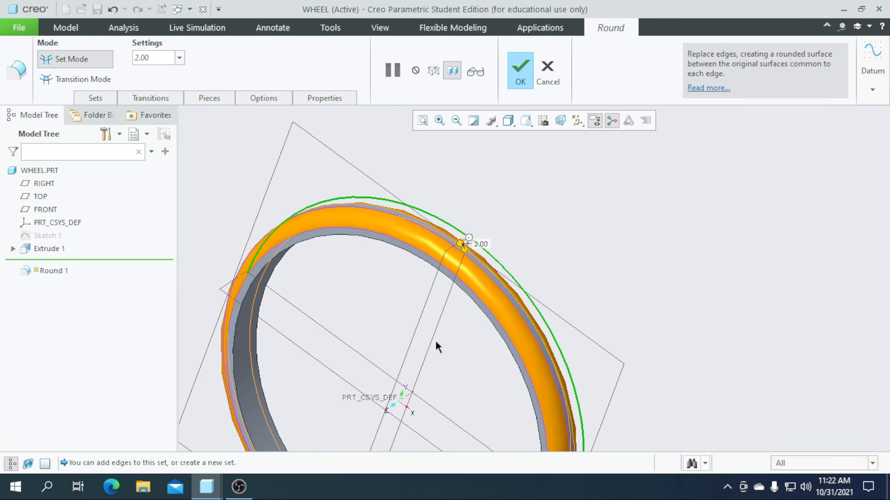
{"action": "left_click", "coordinate": [514, 72]}
Chamfer the ring's inner circular edge on one side with a D x D chamfer of 0.75
{"action": "scroll", "coordinate": [587, 223], "scroll_direction": "up", "scroll_amount": 3}
{"action": "middle_click_drag", "start_coordinate": [587, 223], "coordinate": [623, 237]}
{"action": "scroll", "coordinate": [489, 402], "scroll_direction": "down", "scroll_amount": 4}
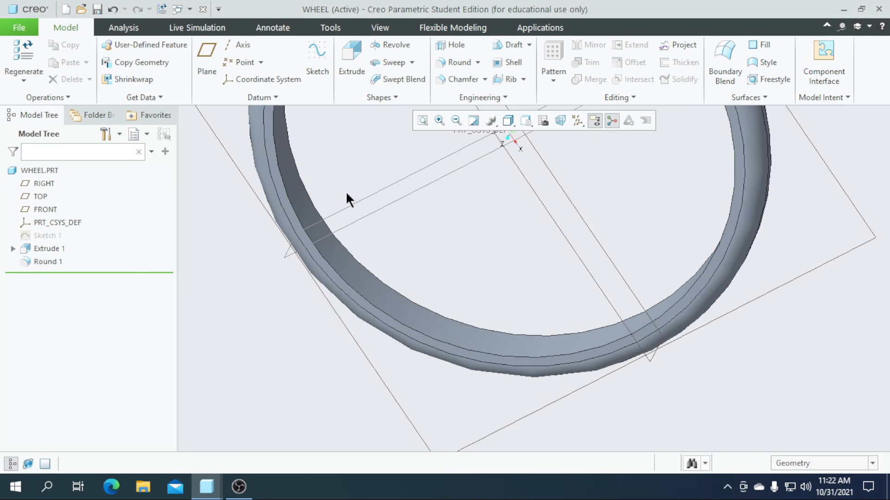
{"action": "left_click", "coordinate": [461, 79]}
{"action": "scroll", "coordinate": [378, 314], "scroll_direction": "down", "scroll_amount": 3}
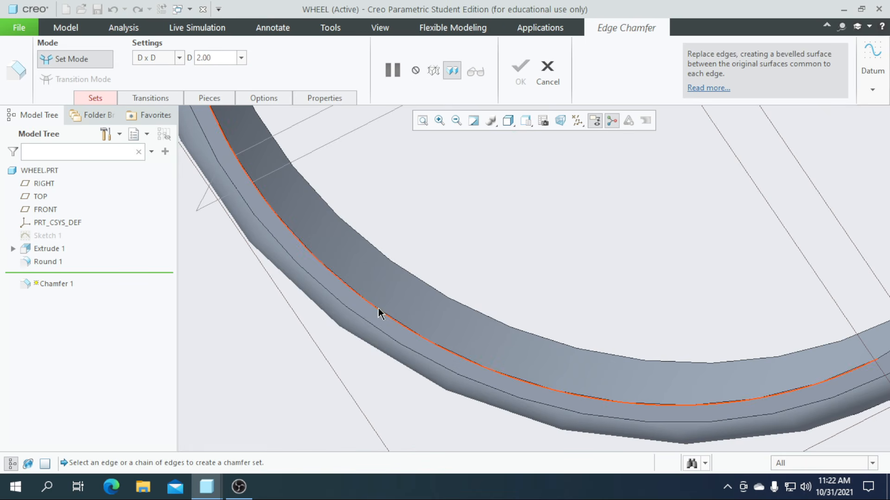
{"action": "left_click", "coordinate": [379, 314]}
{"action": "scroll", "coordinate": [369, 300], "scroll_direction": "up", "scroll_amount": 5}
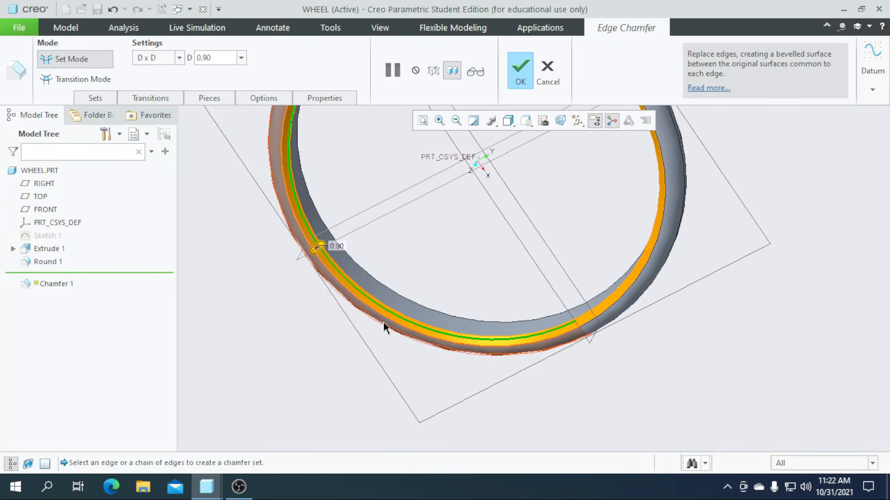
{"action": "mouse_move", "coordinate": [387, 278]}
{"action": "middle_mouse_down"}
{"action": "mouse_move", "coordinate": [383, 268]}
{"action": "mouse_move", "coordinate": [375, 273]}
{"action": "middle_mouse_up"}
{"action": "left_click_drag", "start_coordinate": [196, 56], "coordinate": [228, 60]}
{"action": "type", "text": "0."}
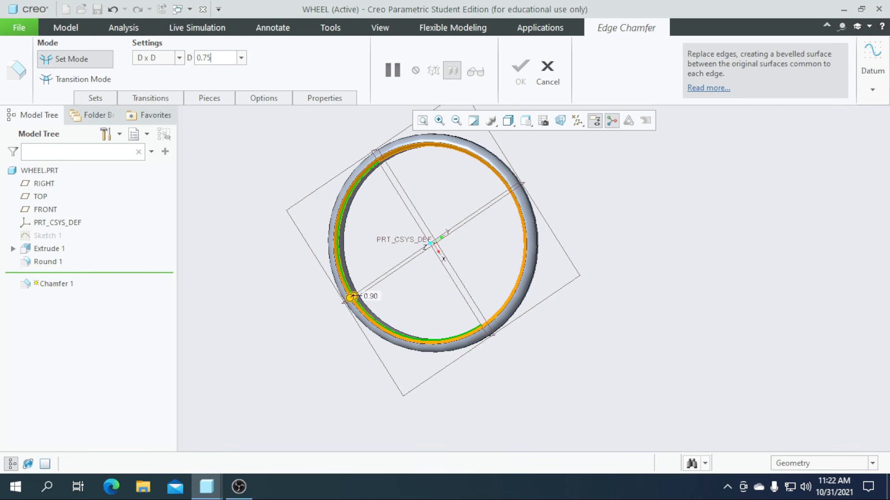
{"action": "key", "text": "Return"}
{"action": "left_click", "coordinate": [518, 79]}
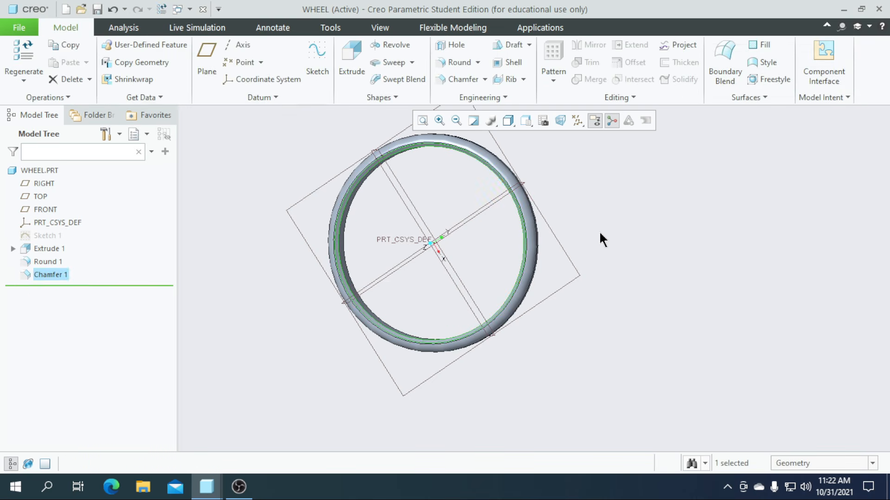
Chamfer the ring's other inner circular edge, on the opposite side, with the same 0.75 distance
{"action": "middle_click_drag", "start_coordinate": [582, 238], "coordinate": [424, 310]}
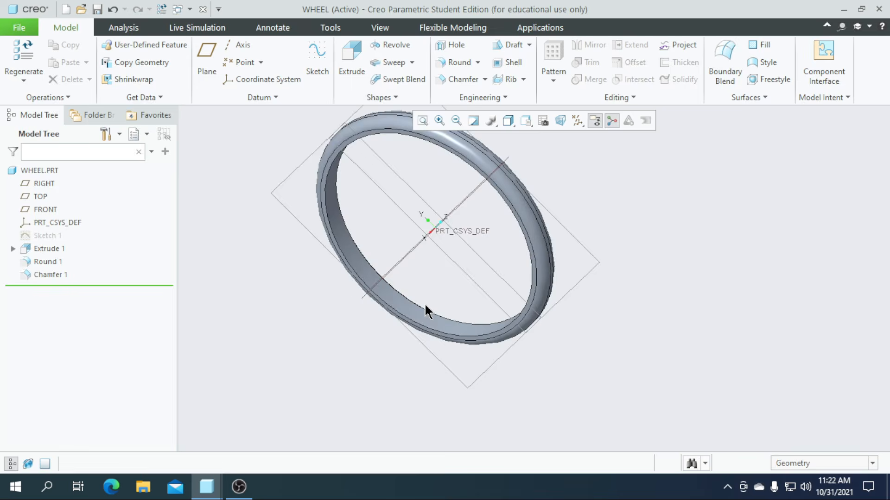
{"action": "scroll", "coordinate": [424, 309], "scroll_direction": "up", "scroll_amount": 5}
{"action": "left_click", "coordinate": [456, 80]}
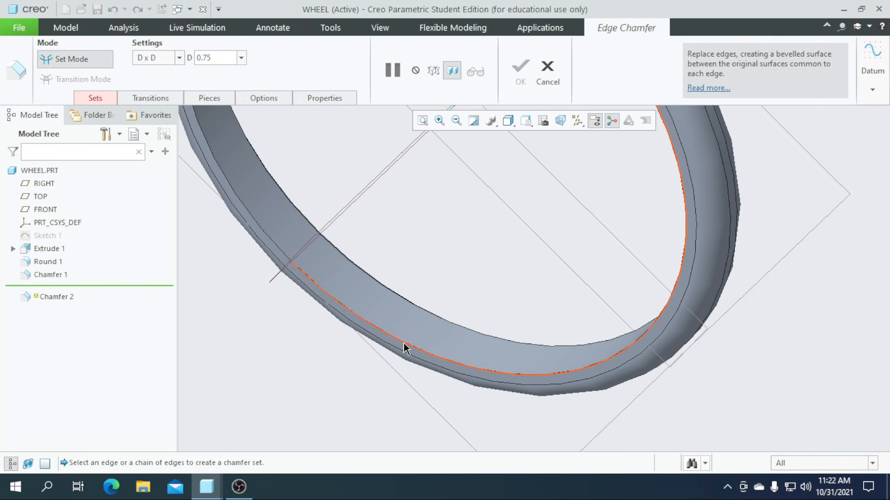
{"action": "left_click", "coordinate": [404, 342]}
{"action": "scroll", "coordinate": [508, 259], "scroll_direction": "down", "scroll_amount": 4}
{"action": "left_click", "coordinate": [396, 353]}
{"action": "middle_click_drag", "start_coordinate": [396, 353], "coordinate": [416, 337]}
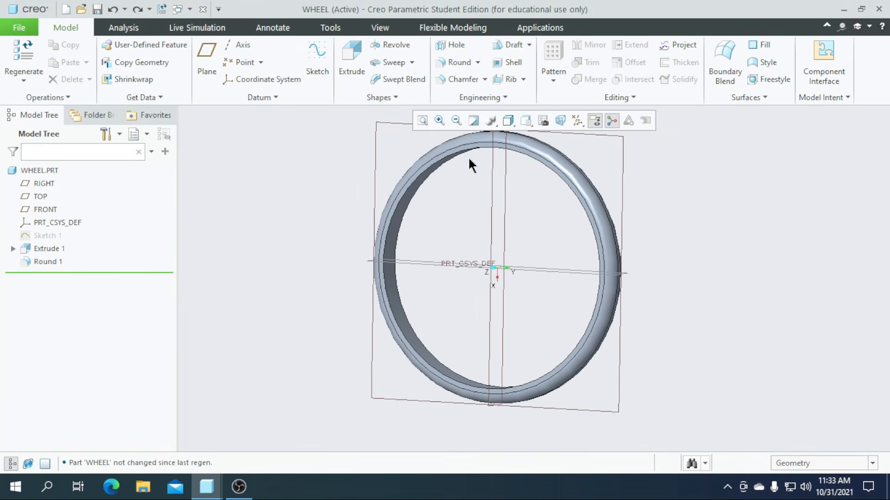
Start a sketch on the FRONT plane and draw a vertical line from the ring's inner edge down to the horizontal reference, just beside the origin
{"action": "middle_click_drag", "start_coordinate": [461, 298], "coordinate": [469, 294]}
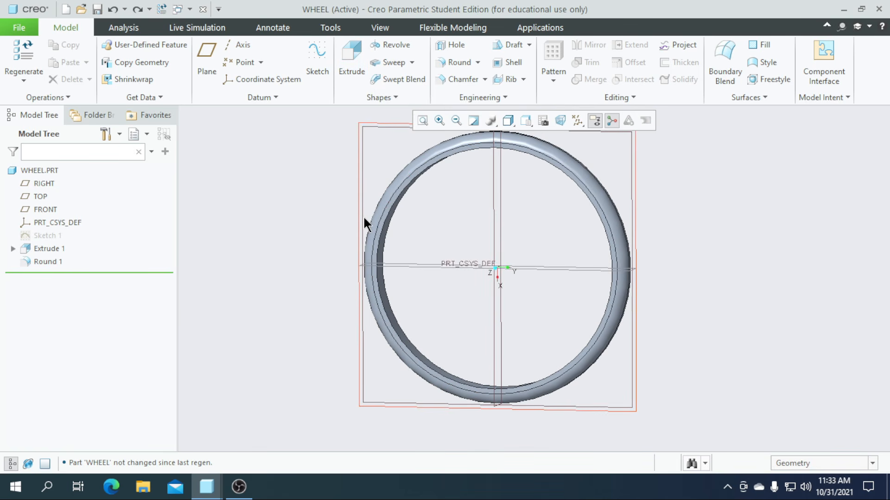
{"action": "left_click", "coordinate": [364, 218]}
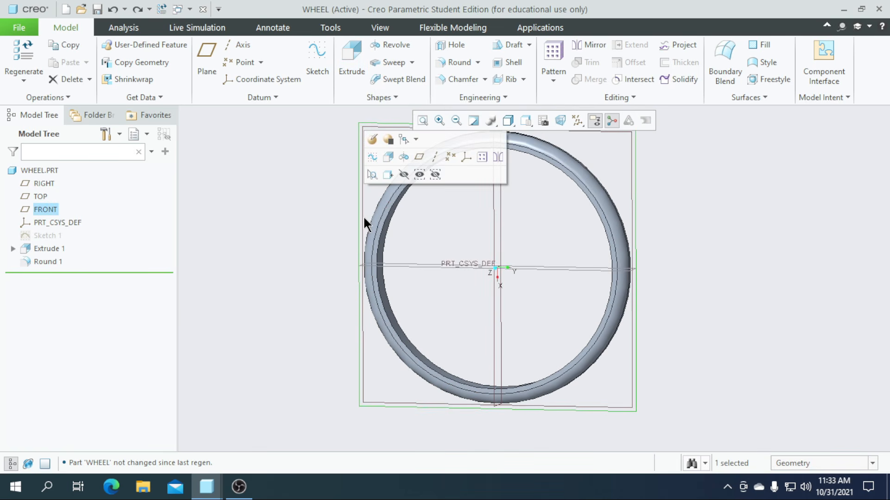
{"action": "left_click", "coordinate": [310, 68]}
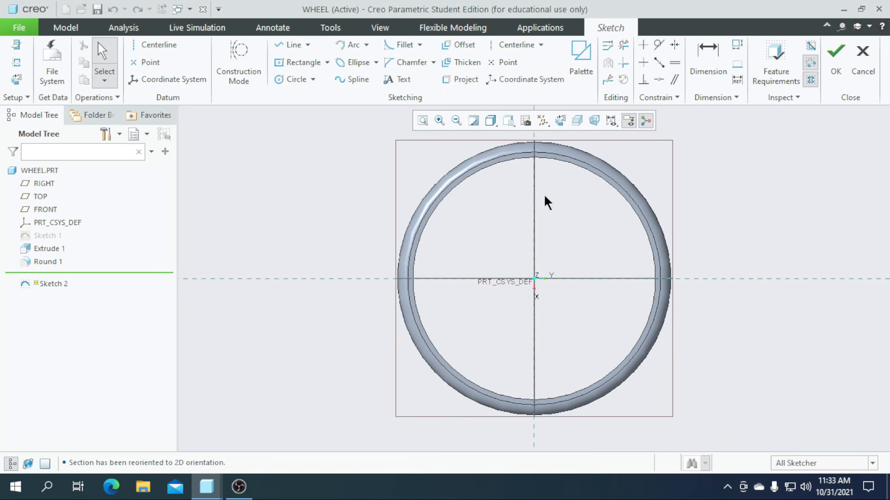
{"action": "left_click", "coordinate": [290, 45]}
{"action": "scroll", "coordinate": [513, 149], "scroll_direction": "up", "scroll_amount": 5}
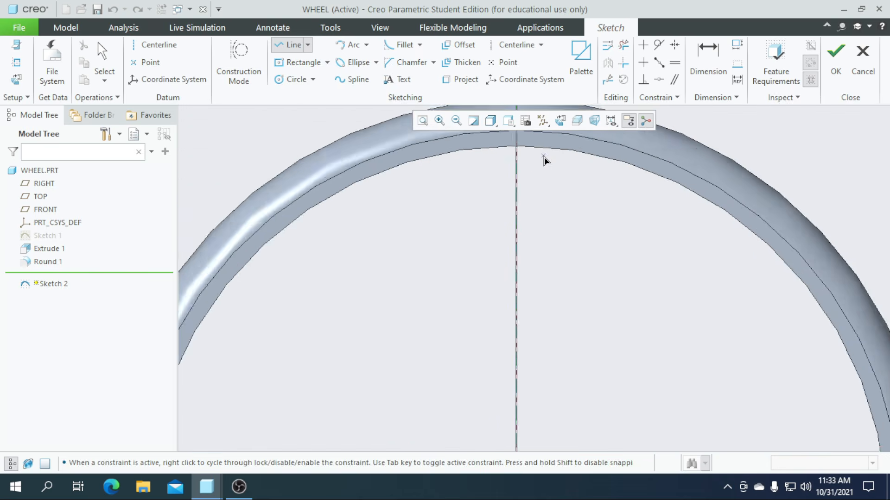
{"action": "scroll", "coordinate": [520, 354], "scroll_direction": "down", "scroll_amount": 4}
{"action": "scroll", "coordinate": [526, 373], "scroll_direction": "up", "scroll_amount": 5}
{"action": "left_click", "coordinate": [511, 356]}
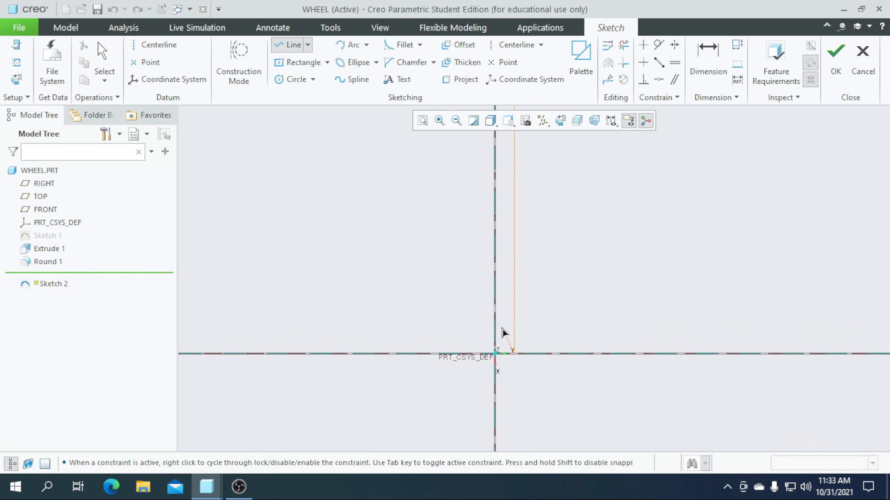
Continue the line chain to the origin and up along the vertical reference to the ring's inner edge
{"action": "scroll", "coordinate": [505, 361], "scroll_direction": "down", "scroll_amount": 4}
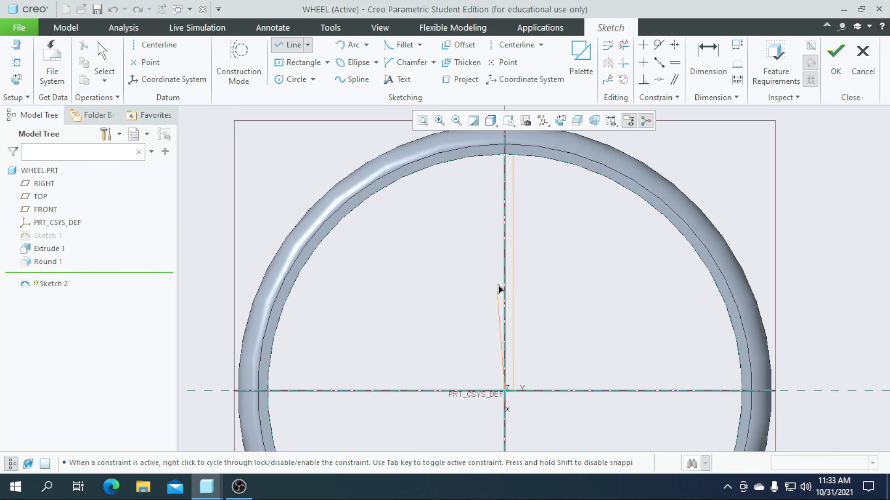
{"action": "scroll", "coordinate": [508, 159], "scroll_direction": "up", "scroll_amount": 5}
{"action": "scroll", "coordinate": [509, 158], "scroll_direction": "up", "scroll_amount": 2}
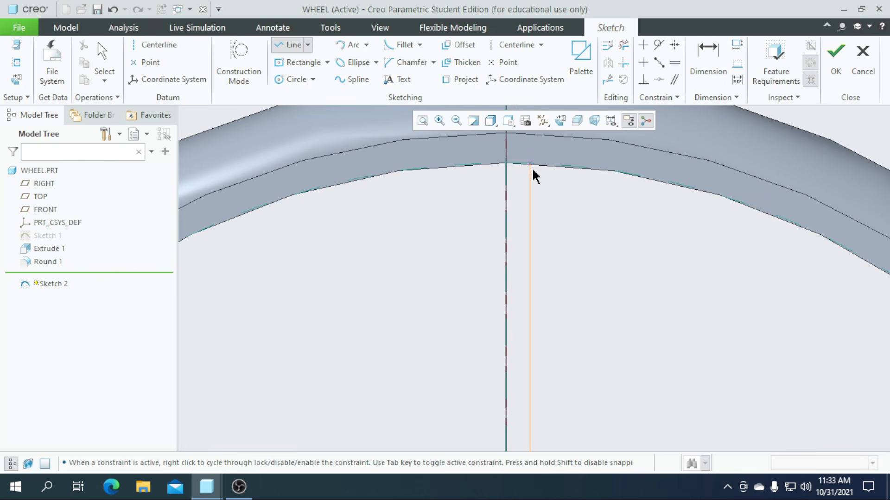
{"action": "left_click", "coordinate": [505, 163]}
{"action": "middle_click", "coordinate": [524, 222]}
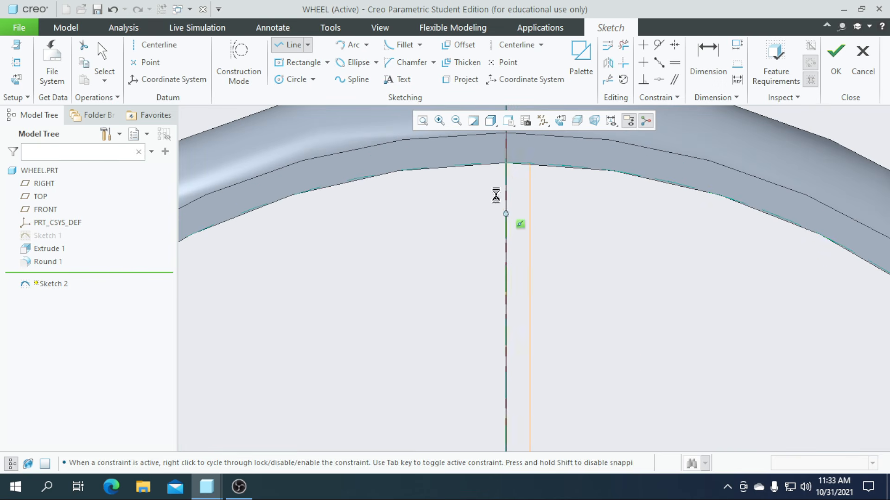
{"action": "middle_click", "coordinate": [528, 175]}
Dimension the offset line from the vertical reference at 0.4 and finish the sketch
{"action": "scroll", "coordinate": [527, 176], "scroll_direction": "down", "scroll_amount": 4}
{"action": "scroll", "coordinate": [514, 426], "scroll_direction": "up", "scroll_amount": 5}
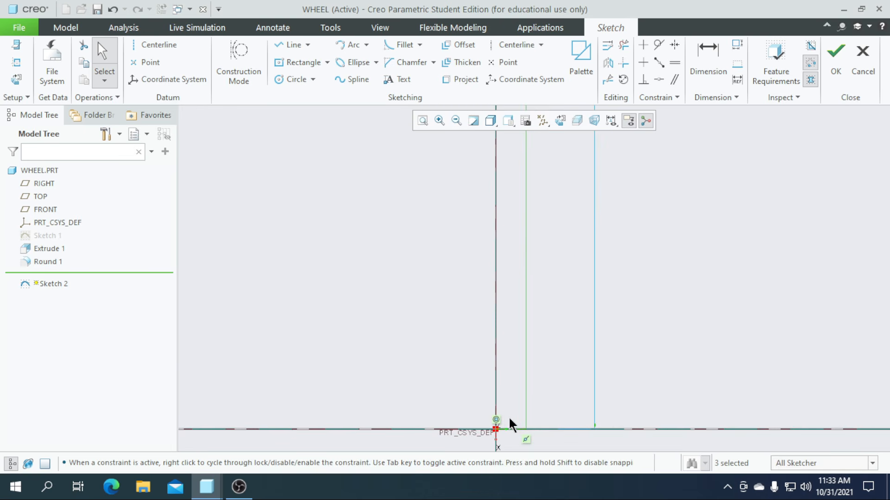
{"action": "scroll", "coordinate": [512, 426], "scroll_direction": "down", "scroll_amount": 2}
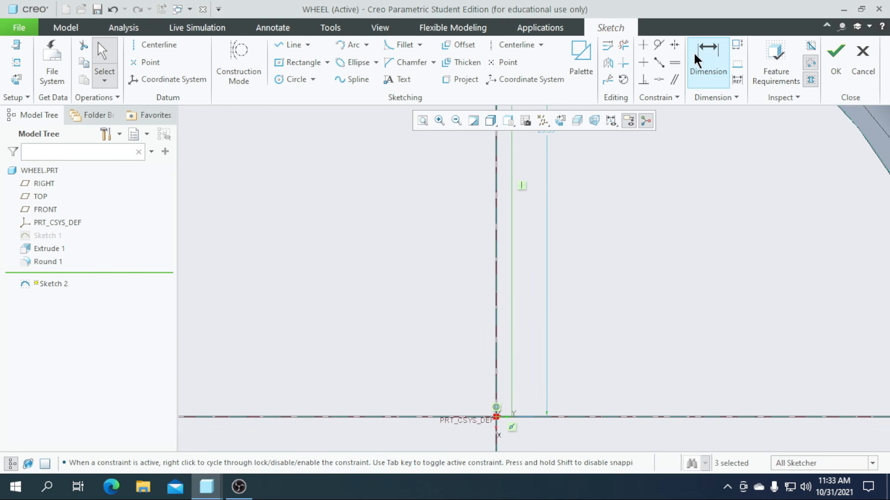
{"action": "left_click", "coordinate": [708, 58]}
{"action": "scroll", "coordinate": [481, 439], "scroll_direction": "up", "scroll_amount": 3}
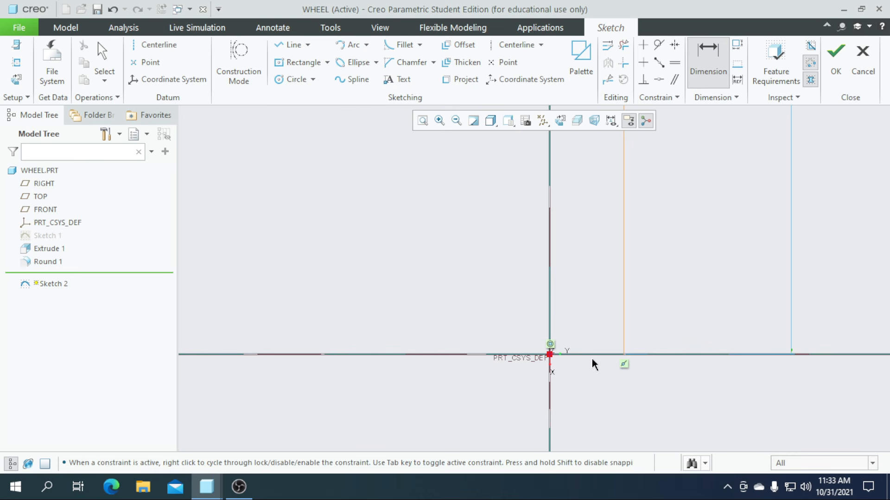
{"action": "middle_click", "coordinate": [578, 337]}
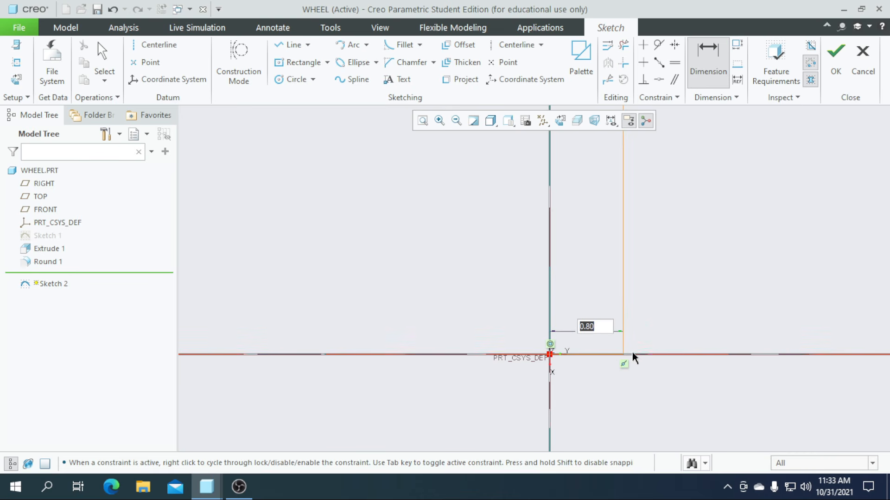
{"action": "type", "text": "0.4"}
{"action": "key", "text": "Return"}
{"action": "scroll", "coordinate": [568, 411], "scroll_direction": "down", "scroll_amount": 5}
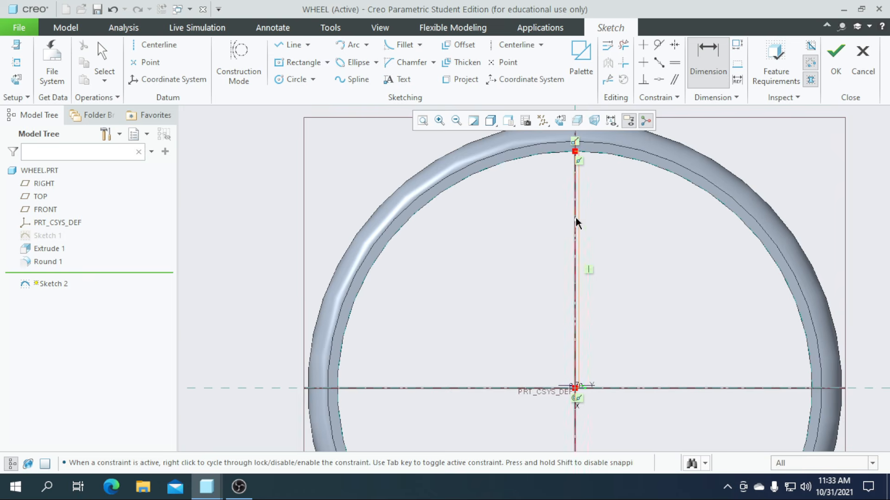
{"action": "scroll", "coordinate": [576, 145], "scroll_direction": "up", "scroll_amount": 5}
{"action": "scroll", "coordinate": [620, 193], "scroll_direction": "down", "scroll_amount": 3}
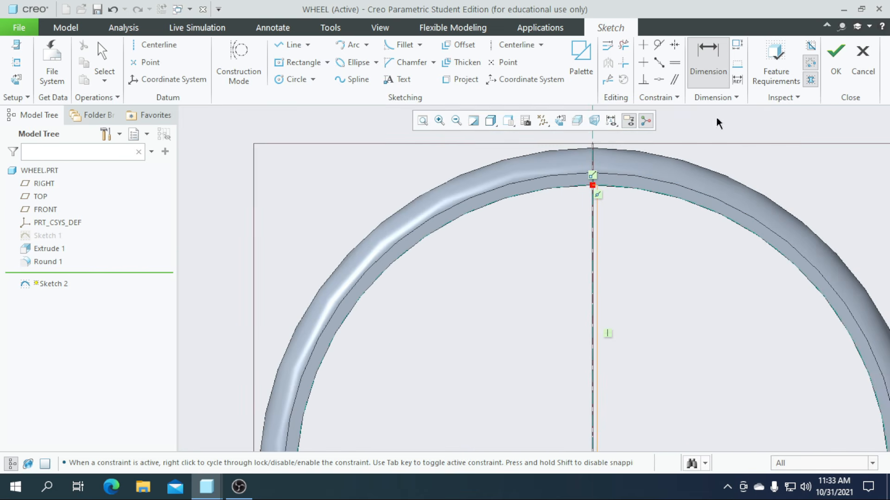
{"action": "left_click", "coordinate": [847, 80]}
Try revolving the profile 360° as a surface about one of its own vertical lines, and delete that revolve
{"action": "left_click", "coordinate": [384, 45]}
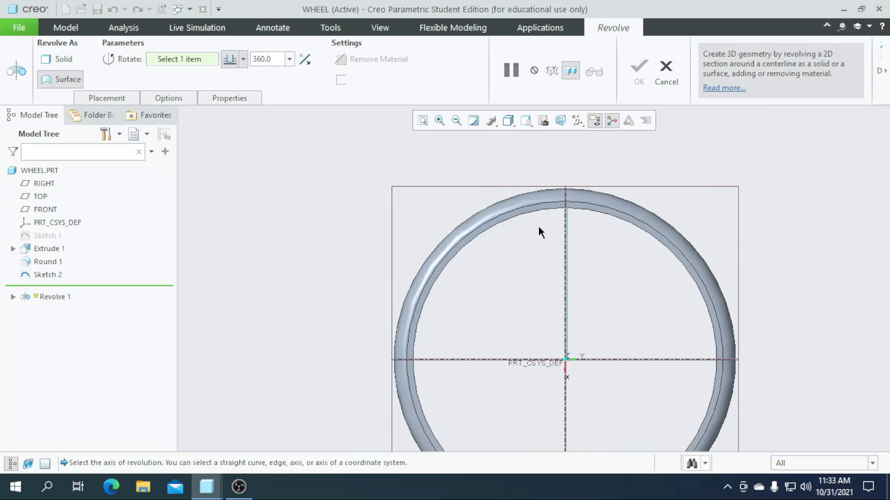
{"action": "scroll", "coordinate": [602, 320], "scroll_direction": "up", "scroll_amount": 3}
{"action": "left_click", "coordinate": [574, 323]}
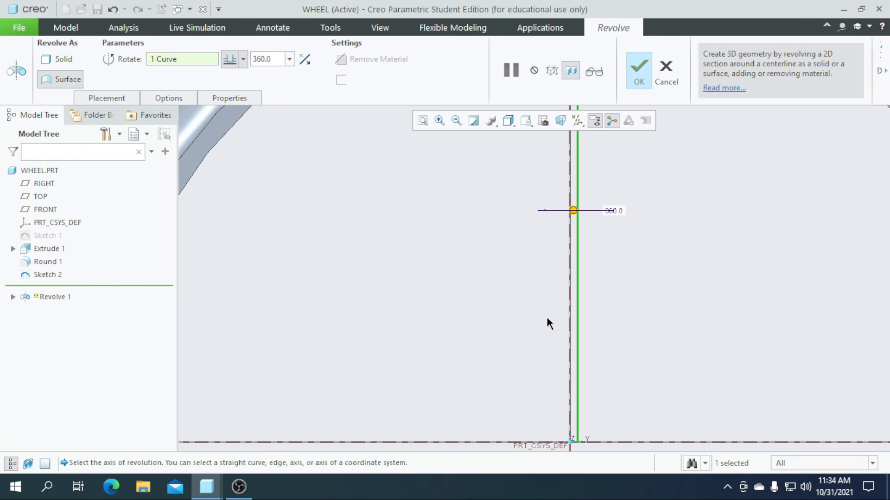
{"action": "scroll", "coordinate": [548, 320], "scroll_direction": "down", "scroll_amount": 3}
{"action": "middle_click_drag", "start_coordinate": [527, 304], "coordinate": [513, 309]}
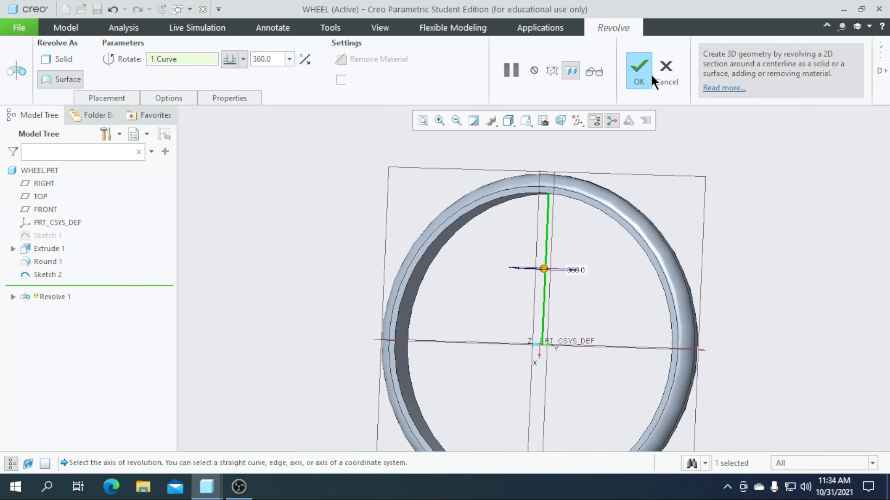
{"action": "left_click", "coordinate": [638, 78]}
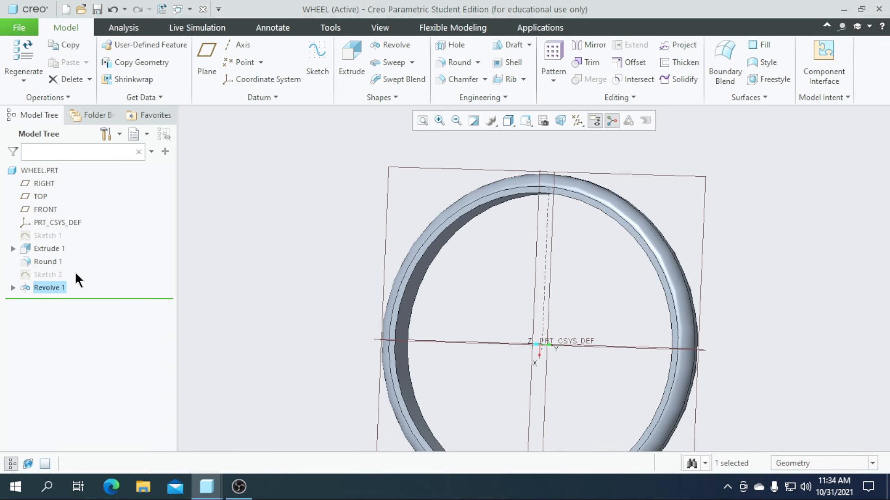
{"action": "key", "text": "Delete"}
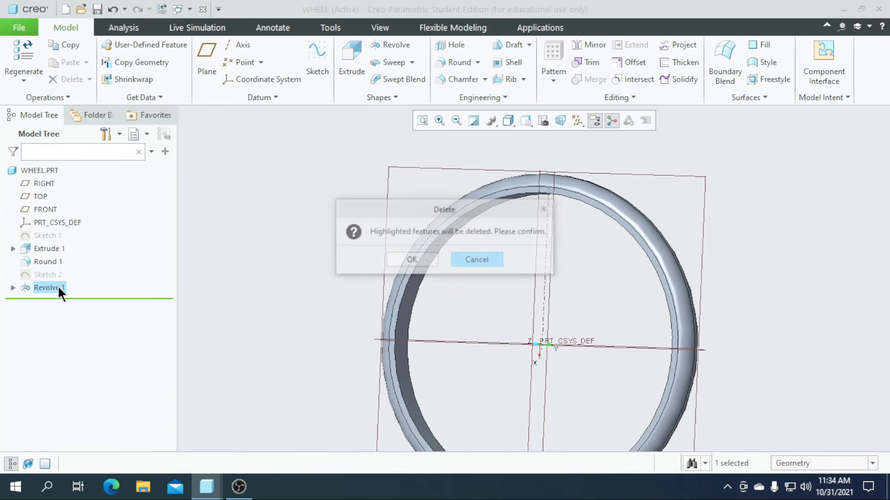
{"action": "key", "text": "Return"}
Edit the spoke profile sketch to add a vertical centerline along the vertical reference, and finish the sketch
{"action": "left_click", "coordinate": [52, 271]}
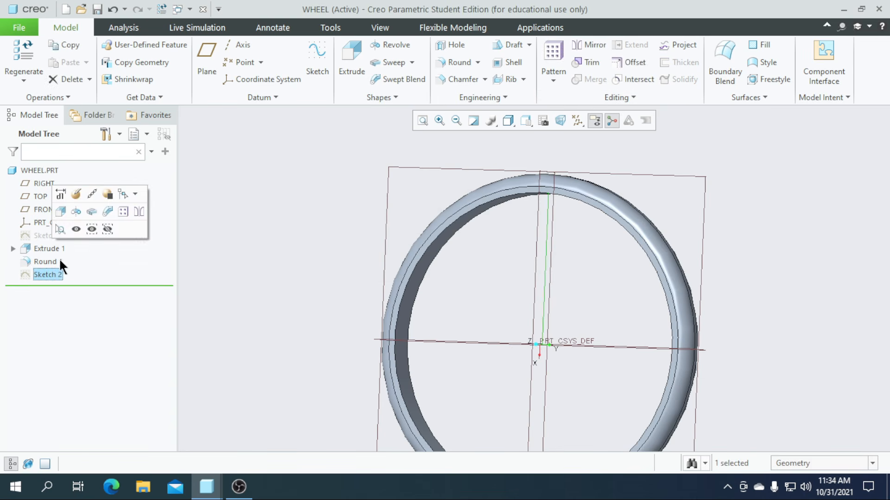
{"action": "left_click", "coordinate": [76, 194]}
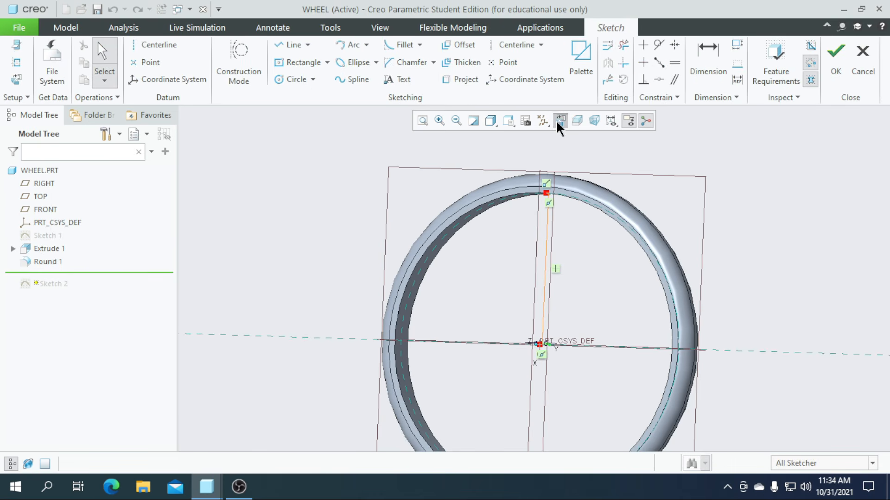
{"action": "left_click", "coordinate": [510, 45]}
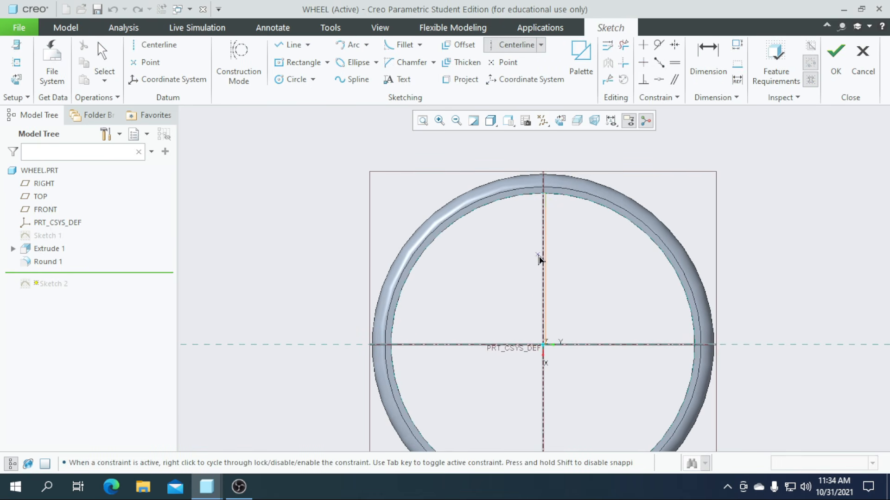
{"action": "scroll", "coordinate": [544, 299], "scroll_direction": "down", "scroll_amount": 5}
{"action": "left_click", "coordinate": [536, 304]}
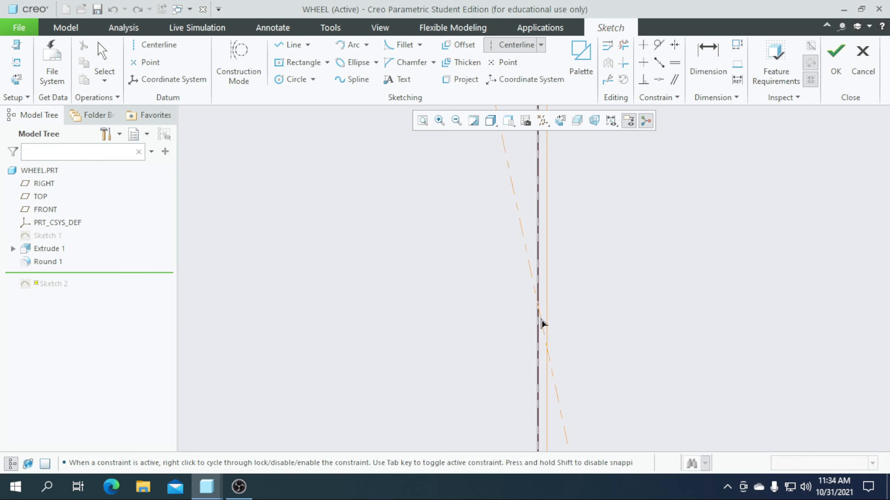
{"action": "left_click", "coordinate": [549, 325]}
{"action": "left_click", "coordinate": [834, 70]}
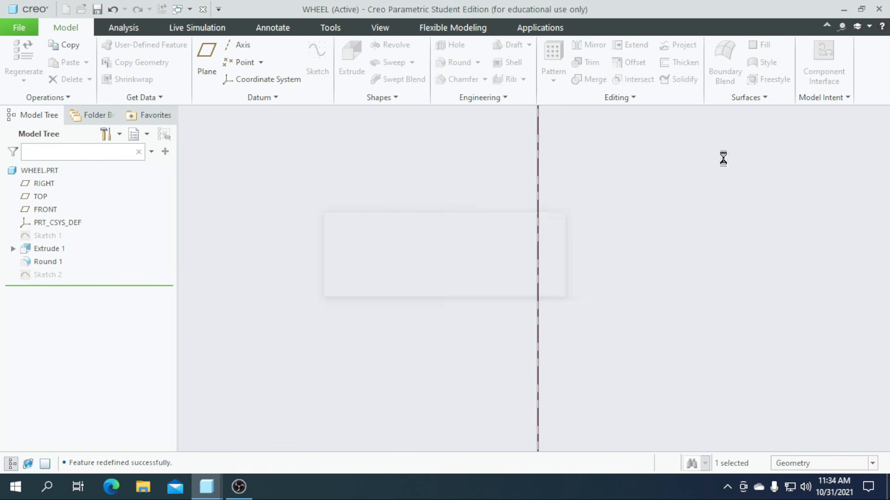
Revolve the spoke profile 360° as a surface about its internal centerline and select the resulting spoke feature
{"action": "left_click", "coordinate": [406, 43]}
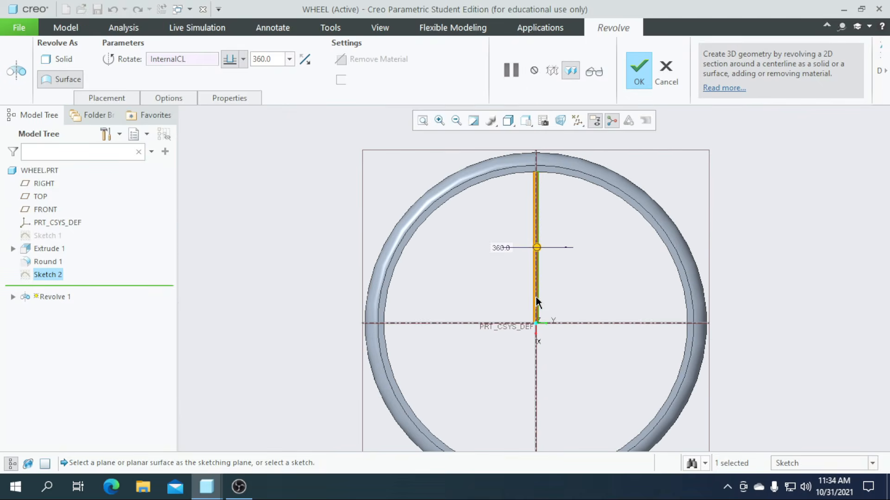
{"action": "left_click", "coordinate": [639, 77]}
{"action": "mouse_move", "coordinate": [590, 297]}
{"action": "middle_mouse_down"}
{"action": "mouse_move", "coordinate": [572, 264]}
{"action": "mouse_move", "coordinate": [575, 302]}
{"action": "middle_mouse_up"}
{"action": "left_click", "coordinate": [586, 296]}
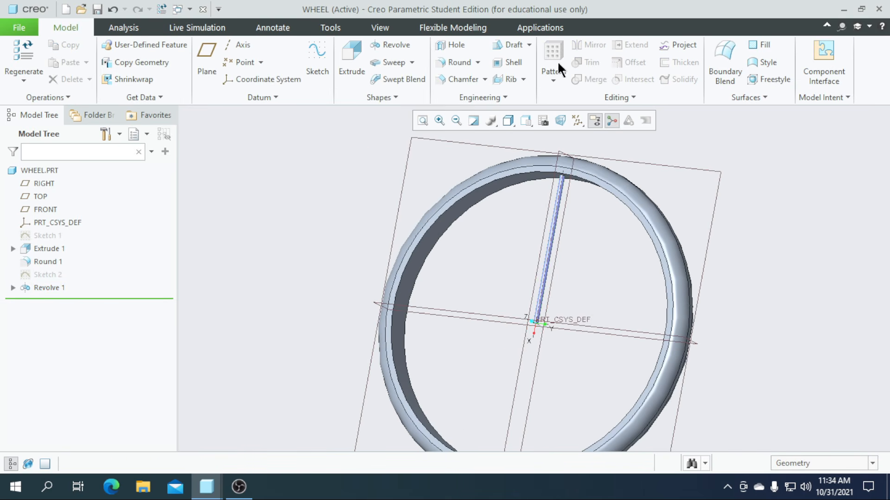
{"action": "left_click", "coordinate": [48, 287]}
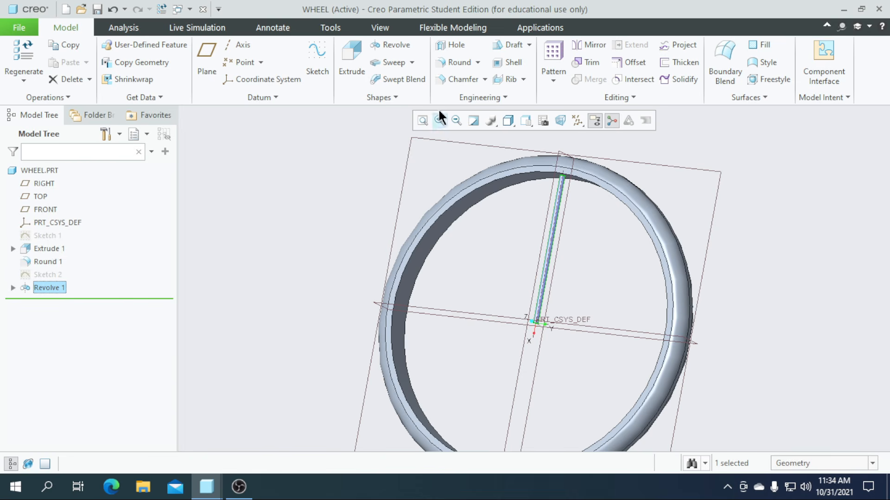
Pattern the spoke about the wheel's central axis with 40 members spread evenly over 360°
{"action": "left_click", "coordinate": [552, 54]}
{"action": "left_click", "coordinate": [95, 61]}
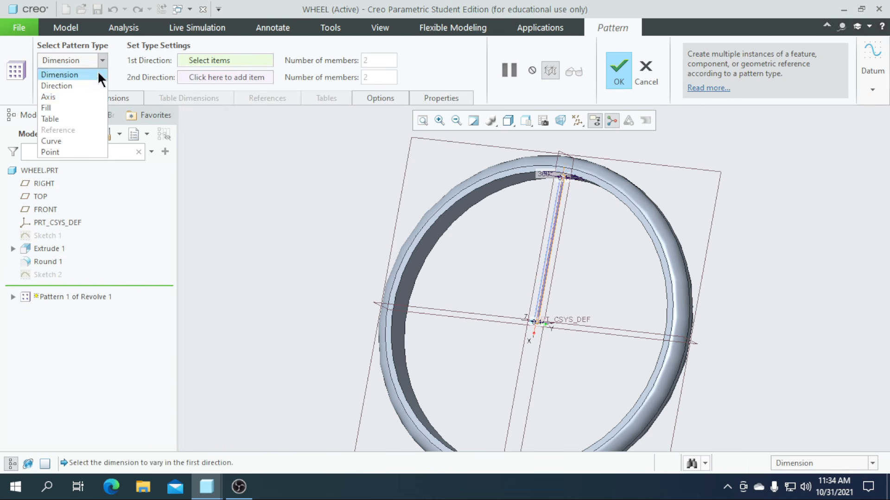
{"action": "left_click", "coordinate": [80, 97]}
{"action": "scroll", "coordinate": [487, 292], "scroll_direction": "down", "scroll_amount": 5}
{"action": "scroll", "coordinate": [378, 203], "scroll_direction": "down", "scroll_amount": 3}
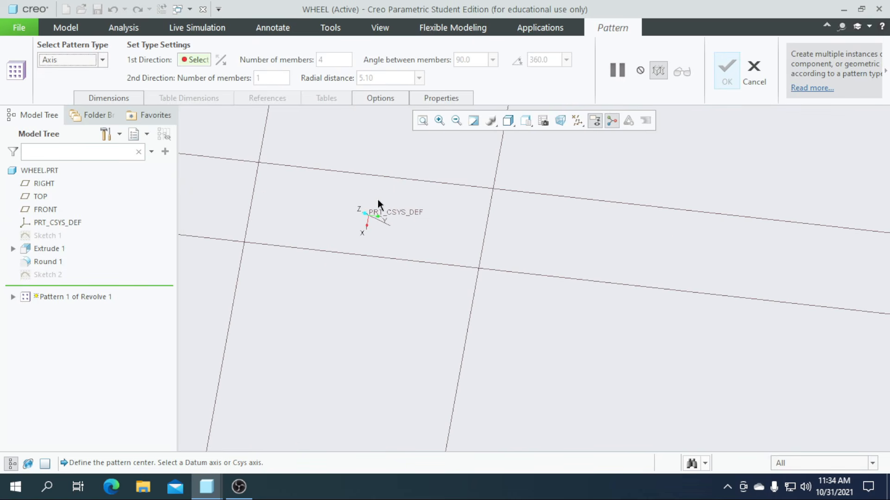
{"action": "middle_click_drag", "start_coordinate": [402, 254], "coordinate": [384, 257]}
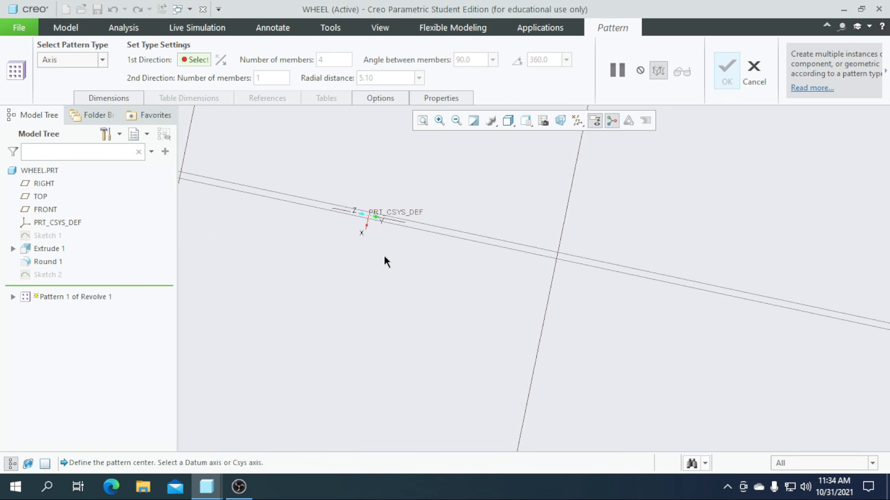
{"action": "left_click", "coordinate": [340, 209]}
{"action": "scroll", "coordinate": [440, 243], "scroll_direction": "up", "scroll_amount": 5}
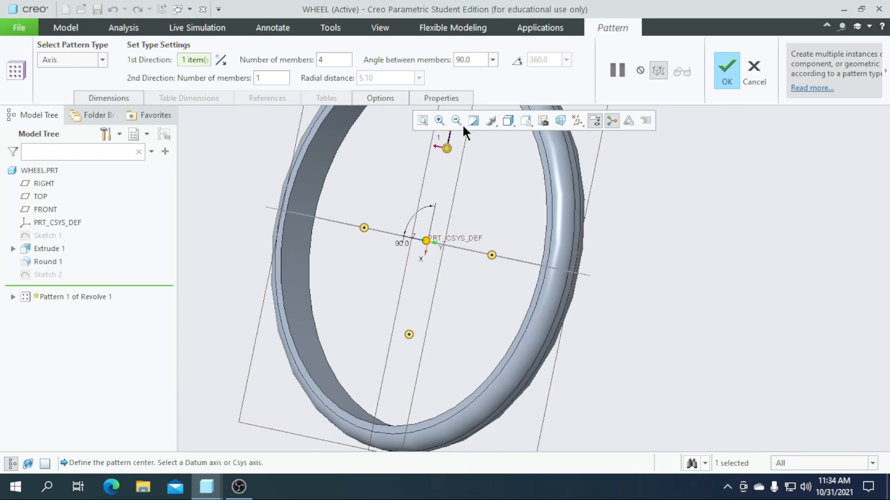
{"action": "left_click", "coordinate": [516, 61]}
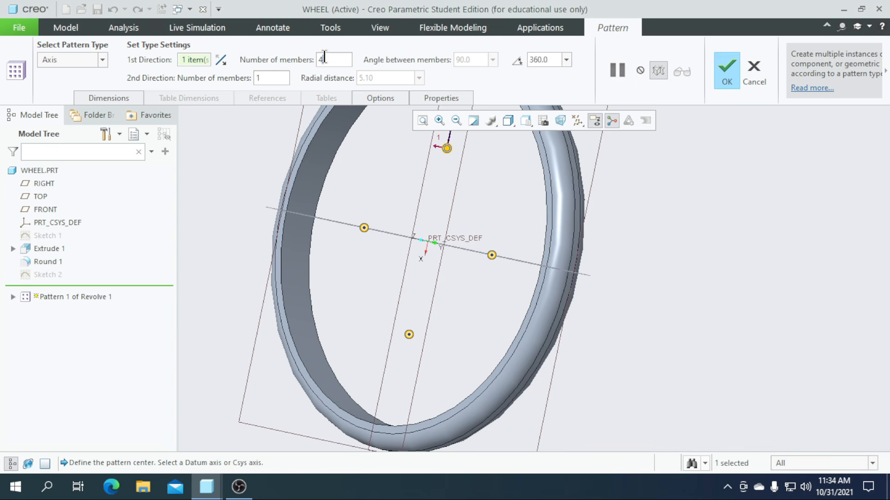
{"action": "type", "text": "0"}
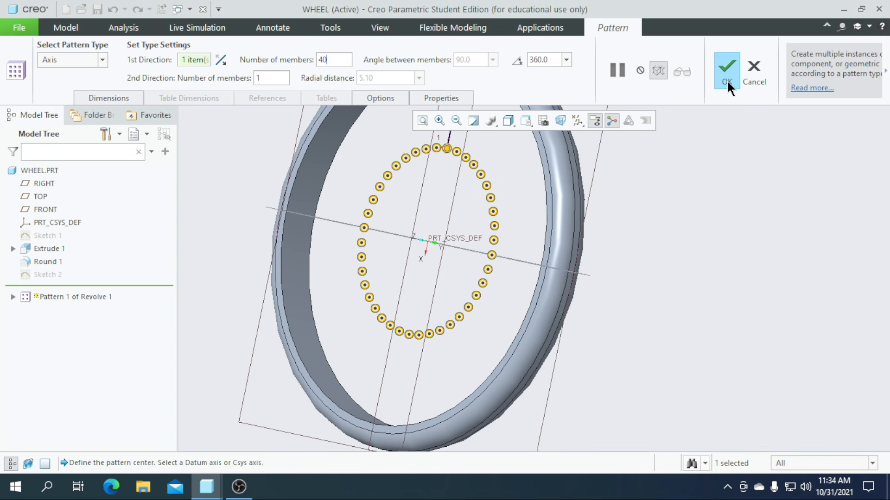
{"action": "left_click", "coordinate": [726, 79]}
Start a sketch on the wheel's middle plane and draw a hub circle centred on the origin
{"action": "key", "text": "ctrl+d"}
{"action": "middle_click_drag", "start_coordinate": [657, 364], "coordinate": [629, 320]}
{"action": "left_click", "coordinate": [629, 320]}
{"action": "left_click", "coordinate": [319, 70]}
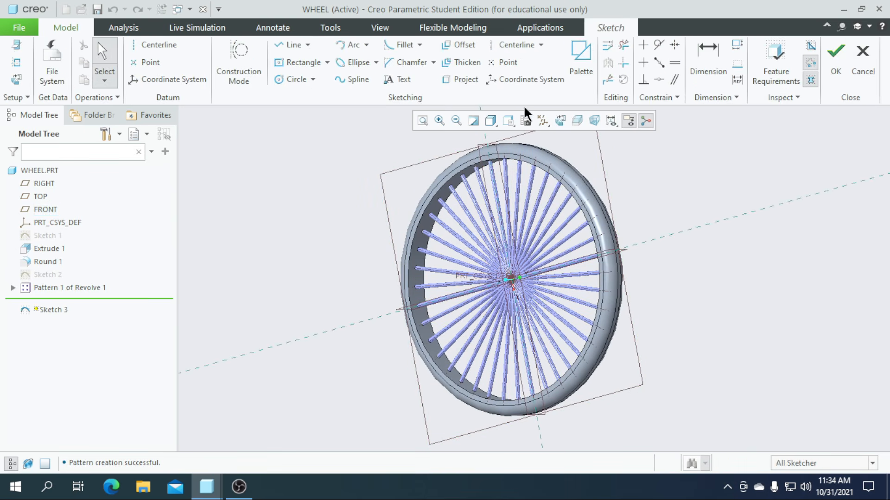
{"action": "left_click", "coordinate": [559, 121]}
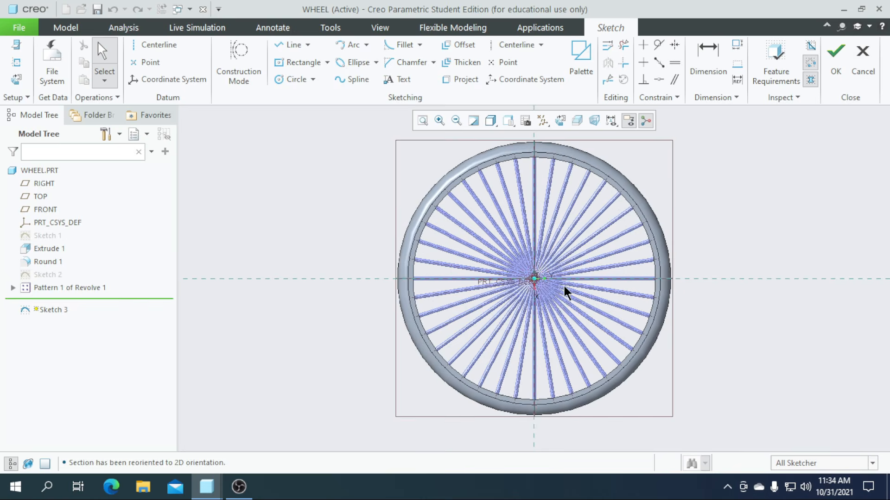
{"action": "scroll", "coordinate": [563, 294], "scroll_direction": "up", "scroll_amount": 3}
{"action": "left_click", "coordinate": [296, 79]}
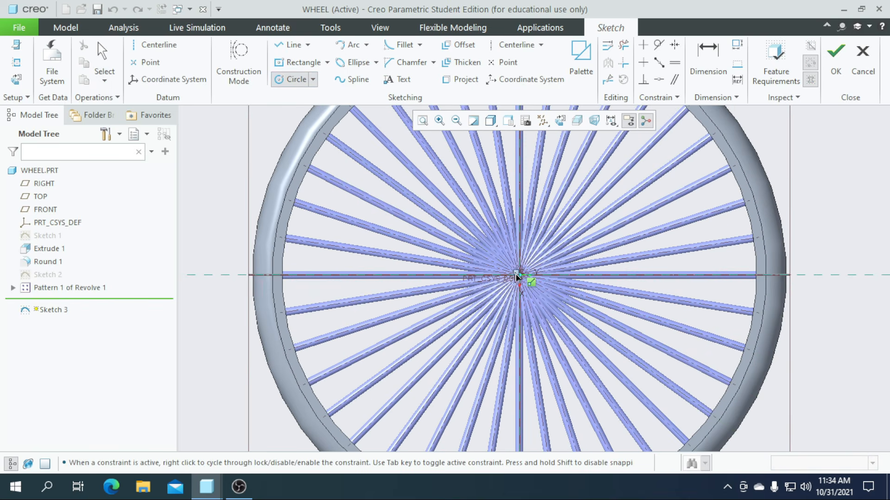
{"action": "scroll", "coordinate": [522, 281], "scroll_direction": "up", "scroll_amount": 3}
{"action": "left_click", "coordinate": [515, 276]}
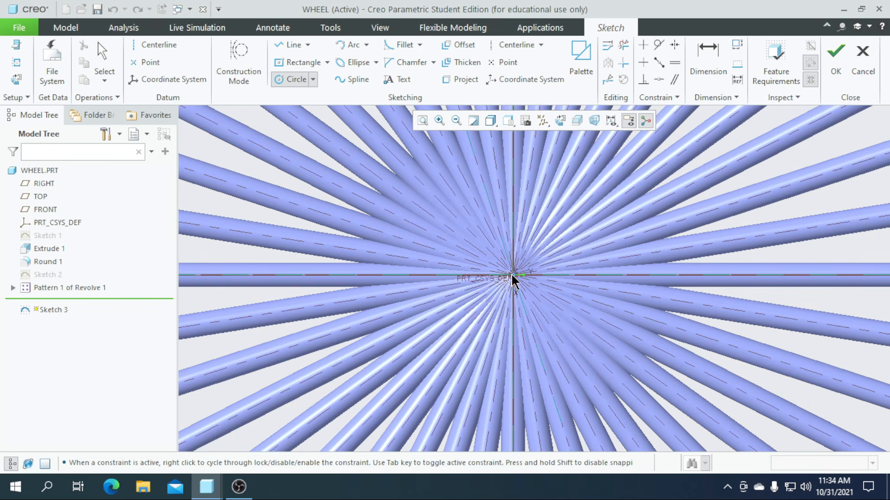
{"action": "scroll", "coordinate": [513, 275], "scroll_direction": "down", "scroll_amount": 2}
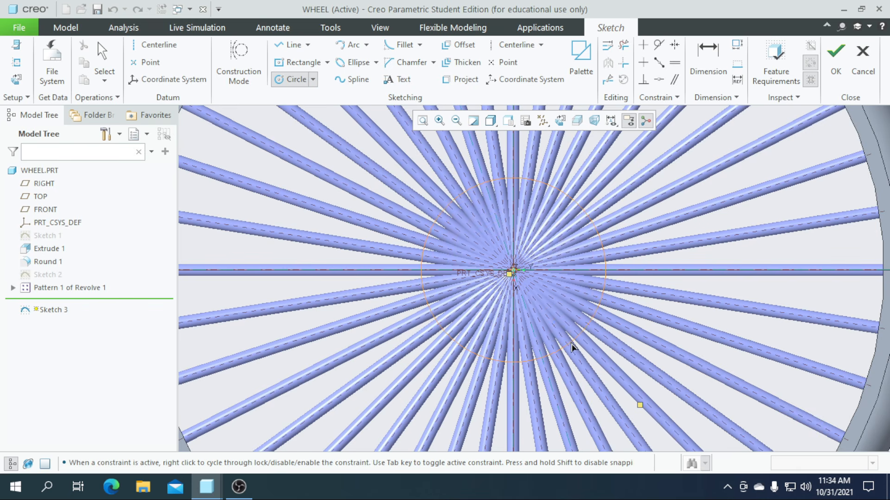
{"action": "scroll", "coordinate": [556, 328], "scroll_direction": "down", "scroll_amount": 3}
{"action": "left_click", "coordinate": [560, 314]}
{"action": "middle_click", "coordinate": [489, 264]}
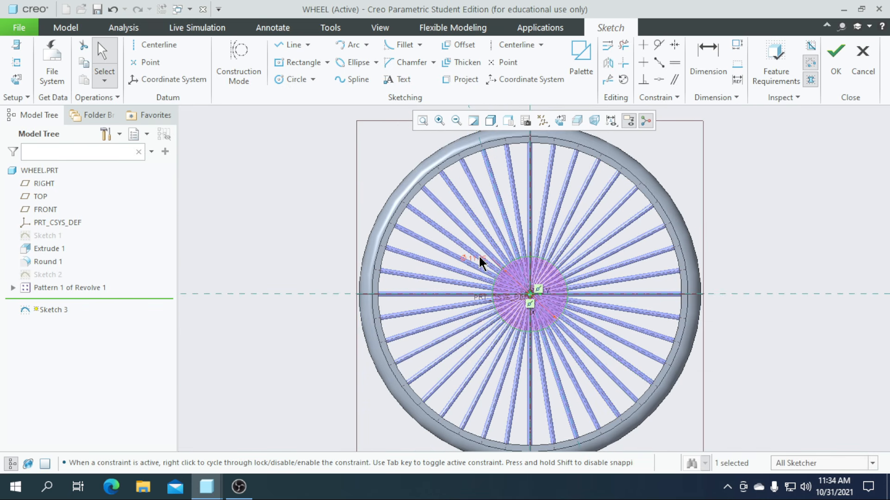
Set the hub circle's diameter to 15 and finish the sketch
{"action": "double_click", "coordinate": [478, 261]}
{"action": "type", "text": "1"}
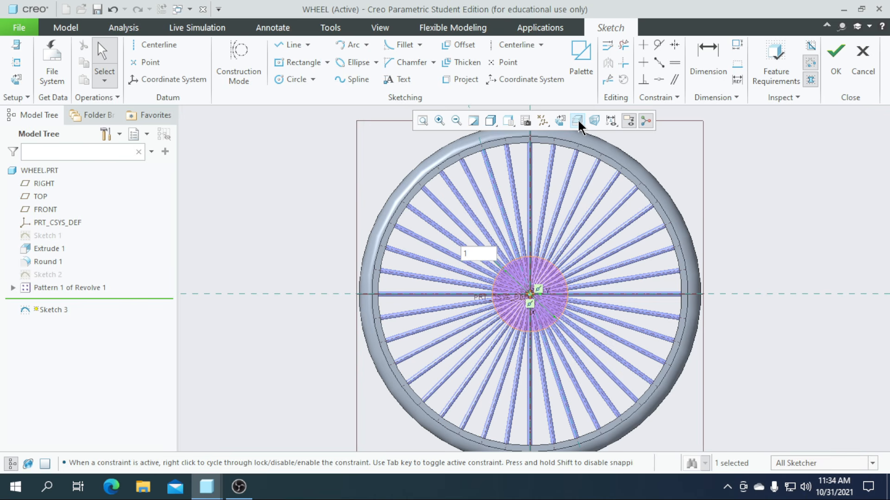
{"action": "type", "text": ".5"}
{"action": "key", "text": "Return"}
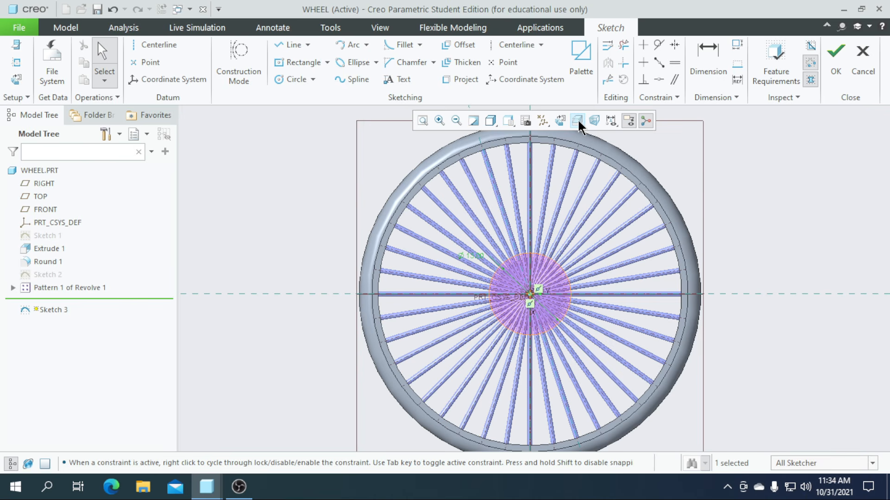
{"action": "left_click", "coordinate": [832, 71]}
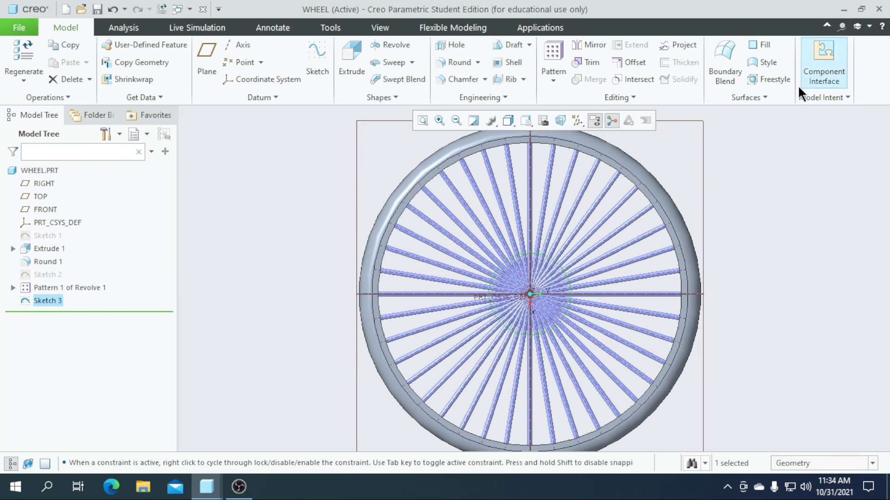
Start a solid extrusion of the hub circle, symmetric about the sketch plane, with a depth of 8
{"action": "left_click", "coordinate": [352, 65]}
{"action": "middle_click_drag", "start_coordinate": [463, 278], "coordinate": [512, 269]}
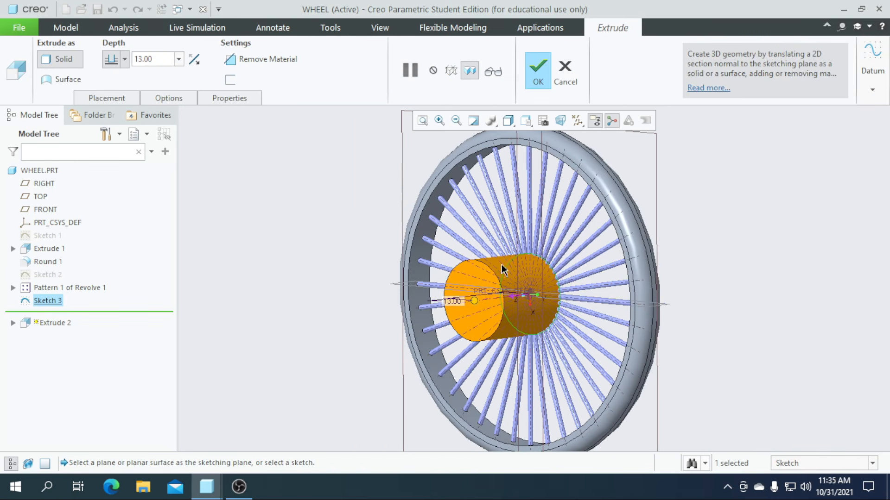
{"action": "left_click", "coordinate": [124, 59]}
{"action": "left_click", "coordinate": [112, 90]}
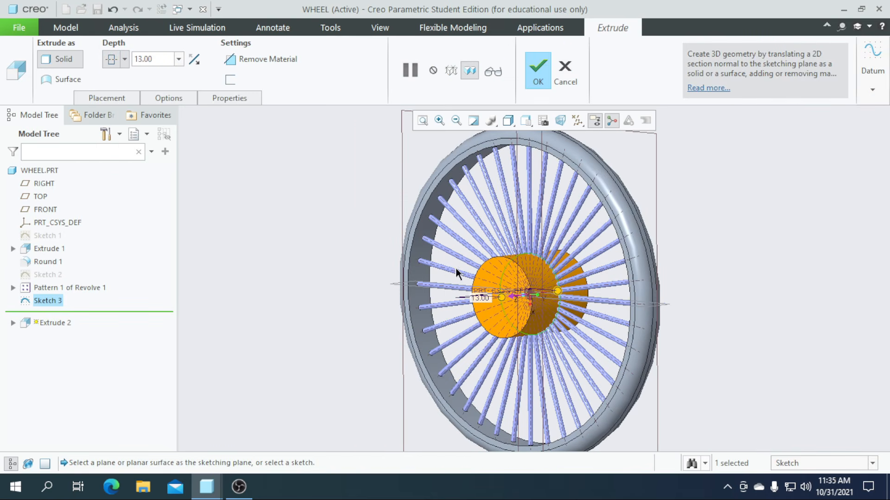
{"action": "type", "text": "1"}
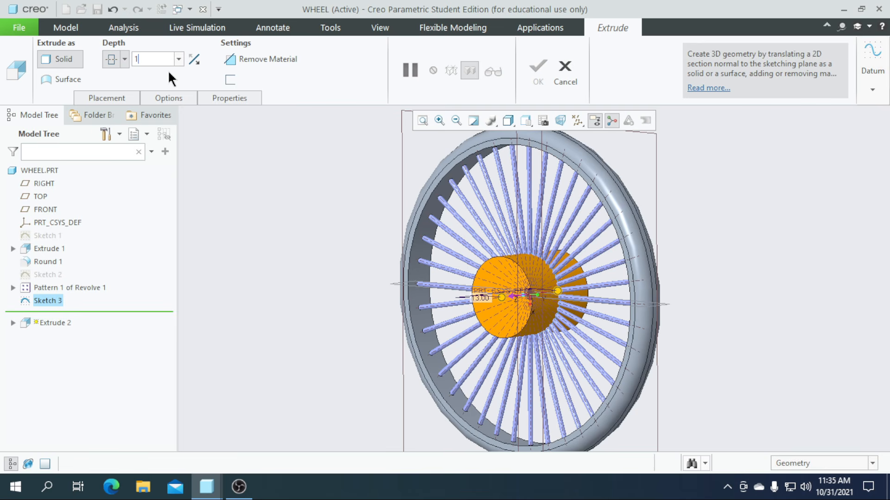
{"action": "key", "text": "BackSpace"}
{"action": "type", "text": "8"}
{"action": "key", "text": "Return"}
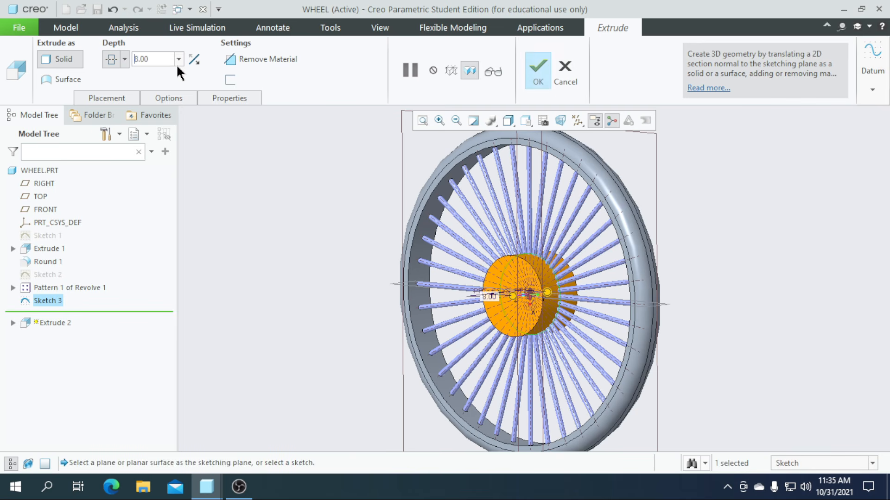
Try a hub extrusion depth of 5, set it to 4 instead, and complete the extrusion
{"action": "left_click", "coordinate": [164, 58]}
{"action": "type", "text": "5"}
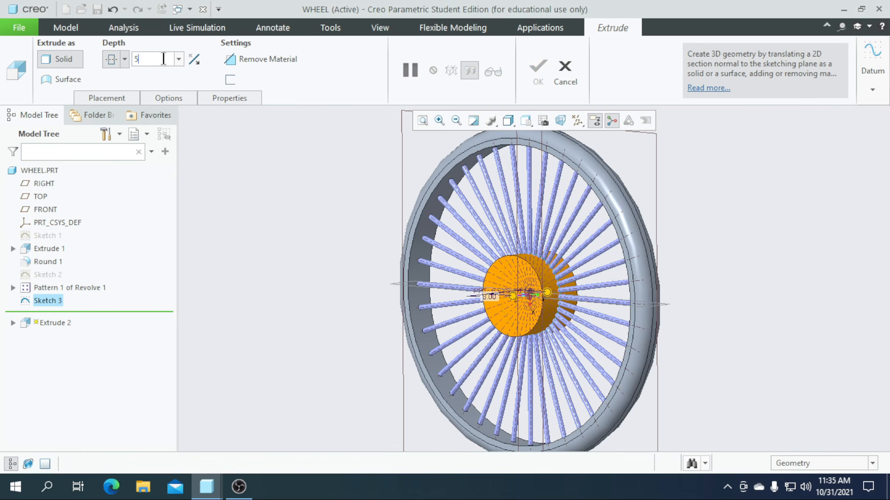
{"action": "key", "text": "Return"}
{"action": "mouse_move", "coordinate": [509, 397]}
{"action": "middle_mouse_down"}
{"action": "mouse_move", "coordinate": [475, 405]}
{"action": "mouse_move", "coordinate": [510, 404]}
{"action": "middle_mouse_up"}
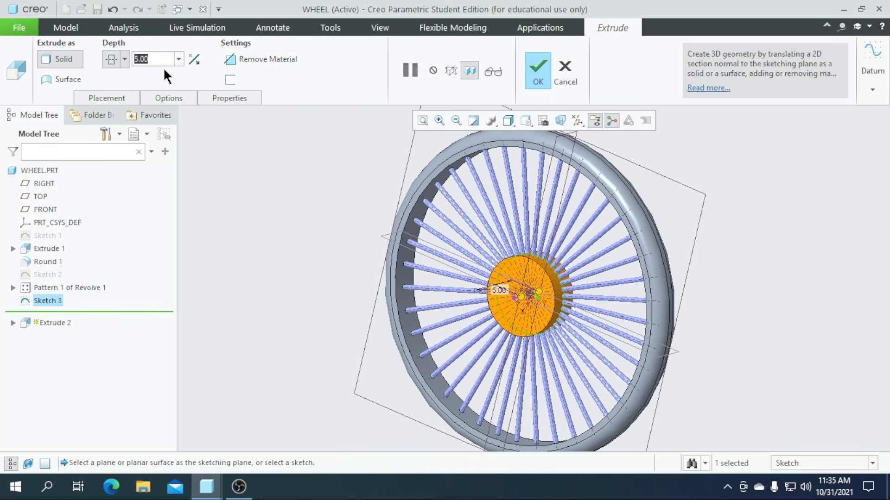
{"action": "type", "text": "4"}
{"action": "key", "text": "Return"}
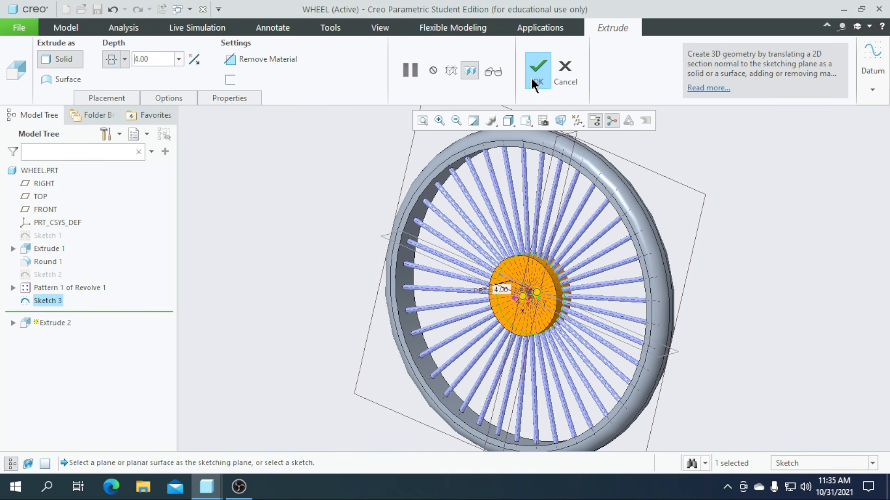
{"action": "left_click", "coordinate": [535, 78]}
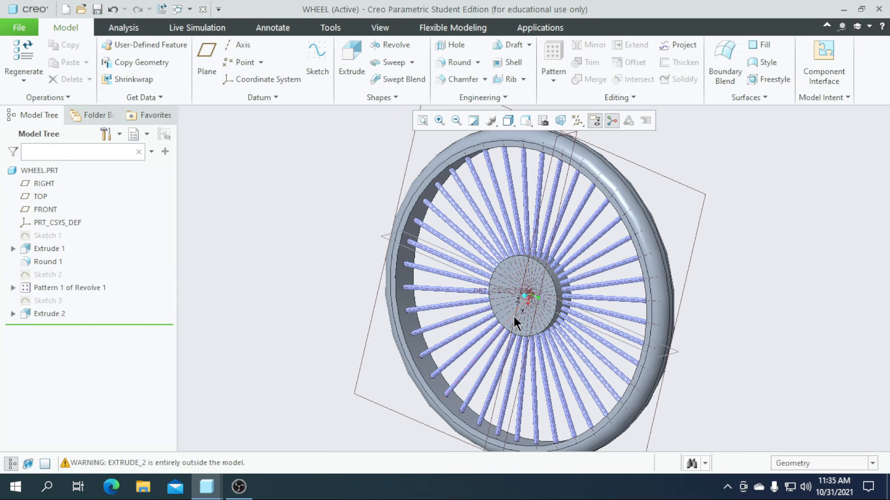
{"action": "scroll", "coordinate": [519, 324], "scroll_direction": "up", "scroll_amount": 5}
{"action": "left_click", "coordinate": [516, 351]}
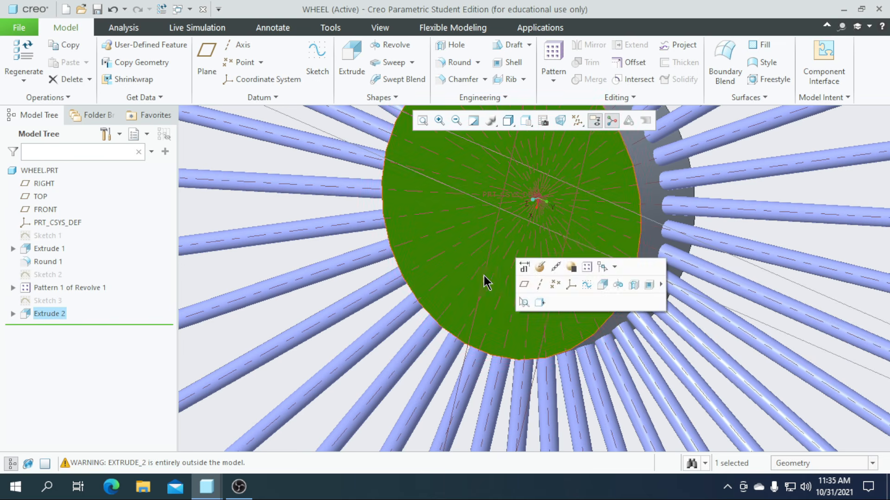
{"action": "left_click", "coordinate": [320, 65]}
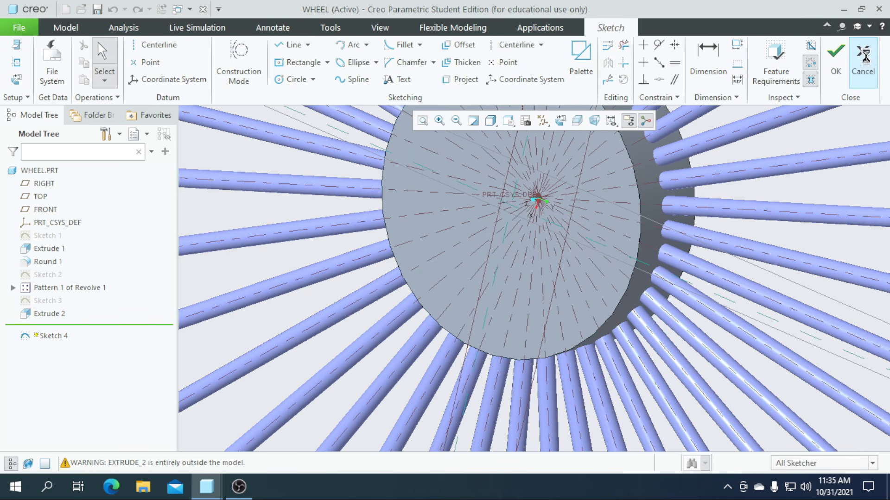
{"action": "left_click", "coordinate": [864, 69]}
{"action": "left_click", "coordinate": [495, 266]}
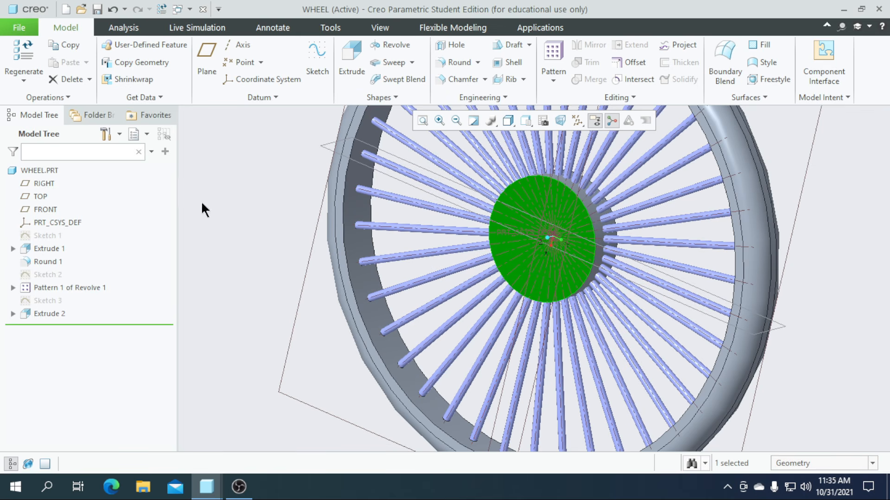
Thicken one spoke's surface by 0.1 as solid material
{"action": "scroll", "coordinate": [434, 252], "scroll_direction": "down", "scroll_amount": 5}
{"action": "left_click", "coordinate": [427, 251]}
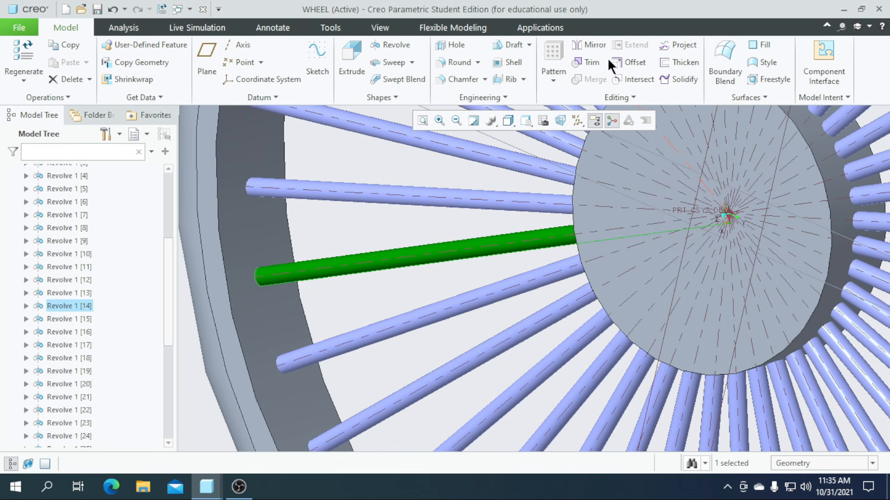
{"action": "left_click", "coordinate": [684, 63]}
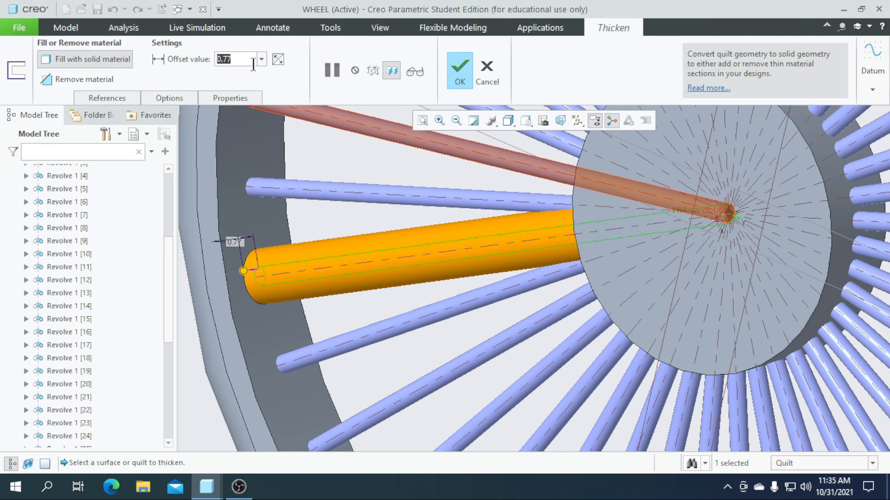
{"action": "type", "text": "0.1"}
{"action": "key", "text": "Return"}
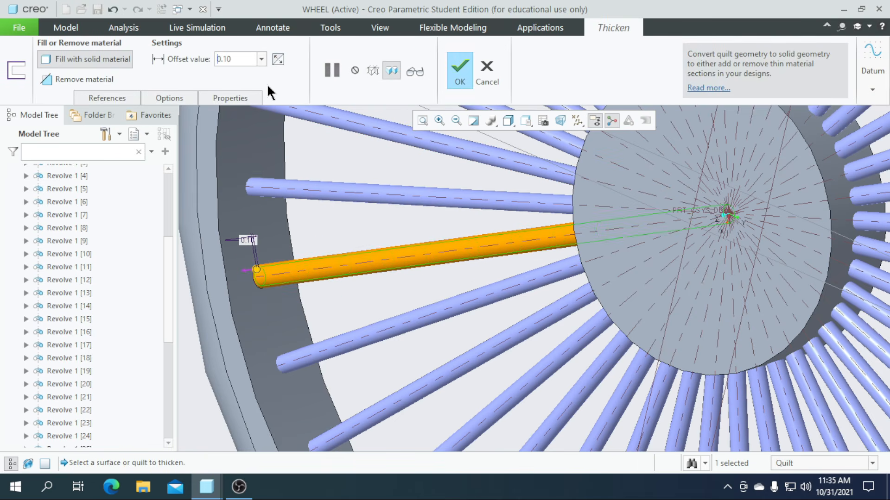
{"action": "left_click", "coordinate": [460, 70]}
Apply the thickening to all spokes with a reference pattern and clear the selection
{"action": "scroll", "coordinate": [458, 206], "scroll_direction": "up", "scroll_amount": 4}
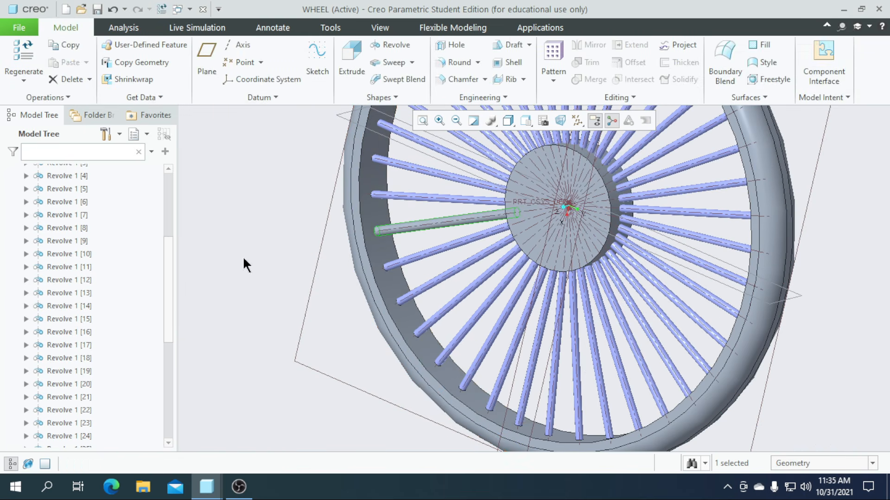
{"action": "left_click", "coordinate": [552, 55]}
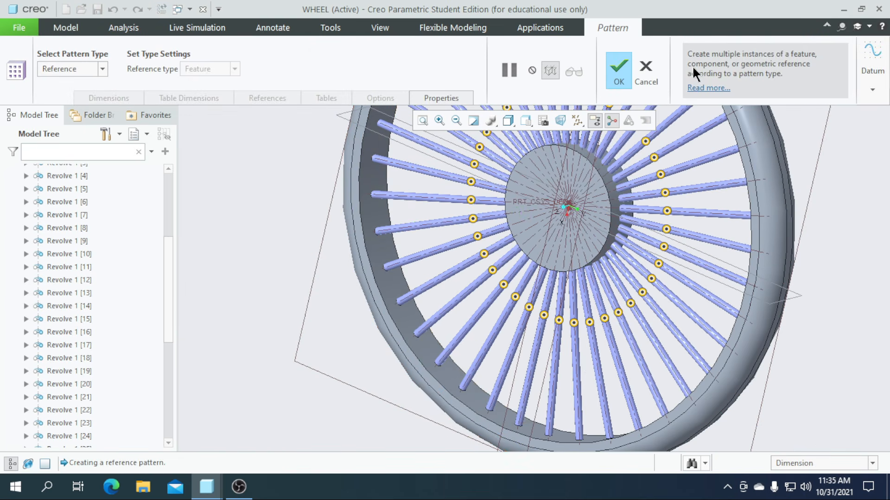
{"action": "left_click", "coordinate": [620, 74]}
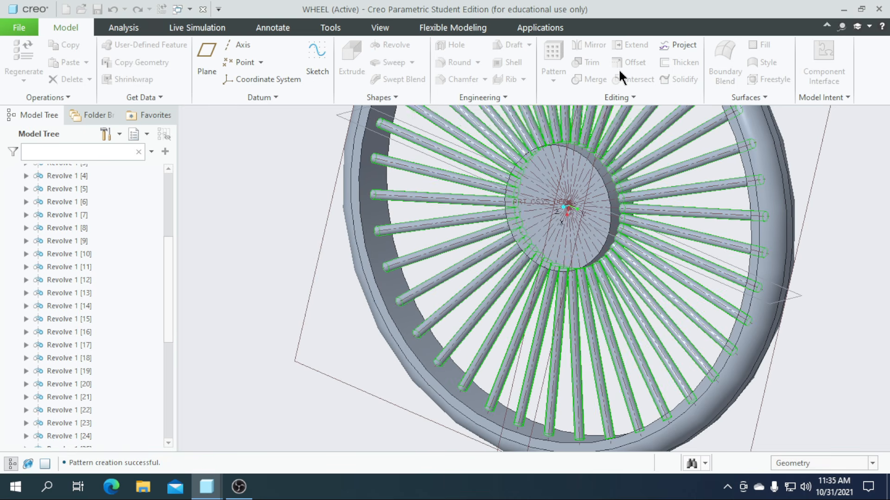
{"action": "scroll", "coordinate": [469, 299], "scroll_direction": "up", "scroll_amount": 3}
{"action": "left_click", "coordinate": [350, 391]}
Start a new sketch on the flat front face of the wheel's central hub
{"action": "mouse_move", "coordinate": [360, 384]}
{"action": "middle_mouse_down"}
{"action": "mouse_move", "coordinate": [381, 377]}
{"action": "mouse_move", "coordinate": [371, 387]}
{"action": "mouse_move", "coordinate": [378, 384]}
{"action": "middle_mouse_up"}
{"action": "scroll", "coordinate": [554, 231], "scroll_direction": "down", "scroll_amount": 5}
{"action": "scroll", "coordinate": [534, 278], "scroll_direction": "down", "scroll_amount": 4}
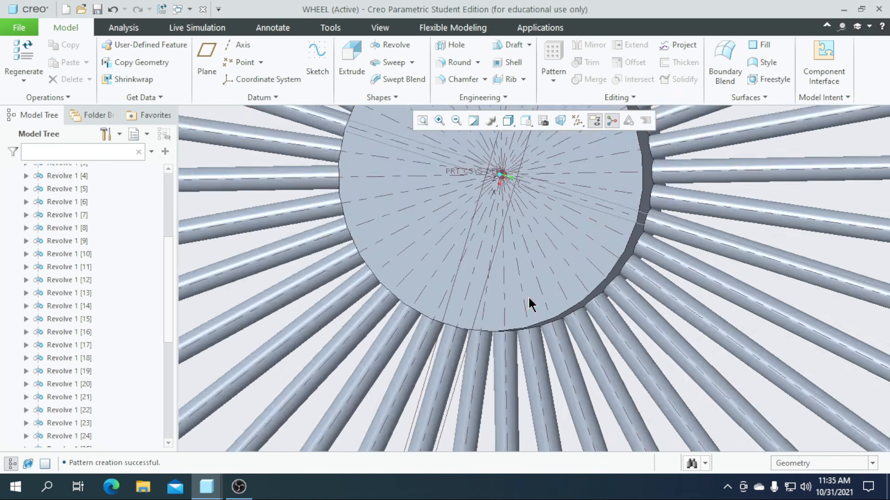
{"action": "left_click", "coordinate": [536, 318]}
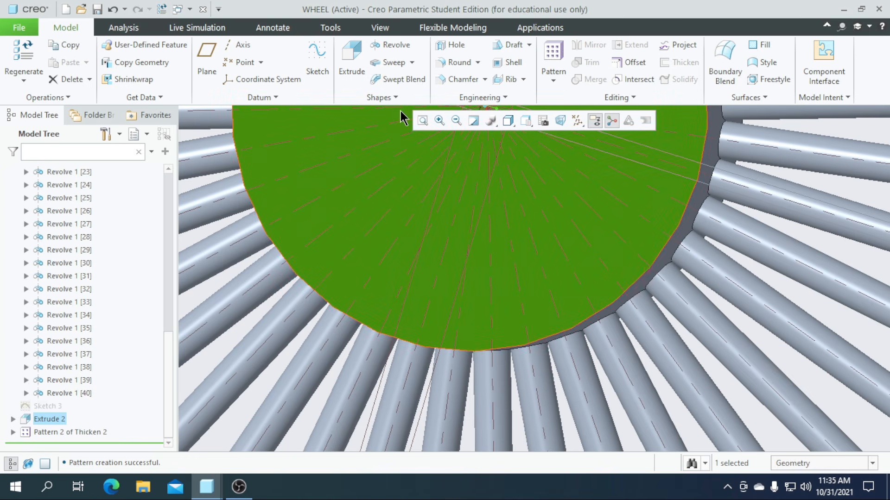
{"action": "left_click", "coordinate": [317, 70]}
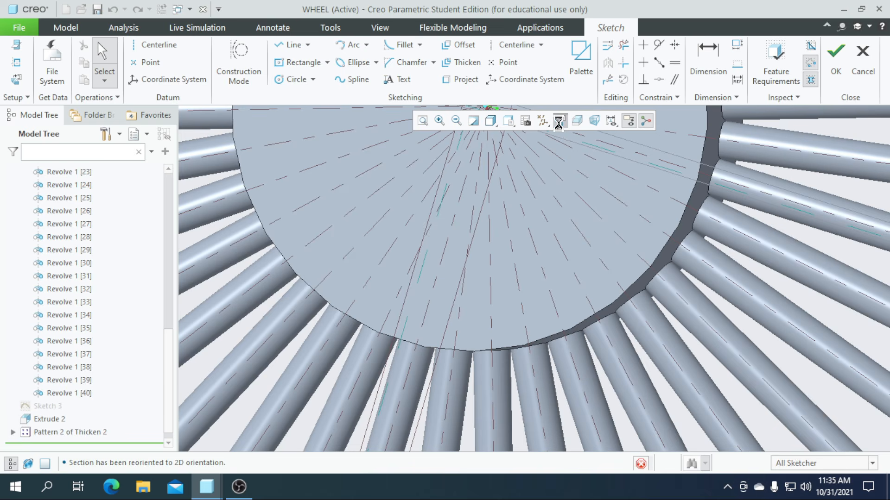
{"action": "scroll", "coordinate": [534, 278], "scroll_direction": "down", "scroll_amount": 5}
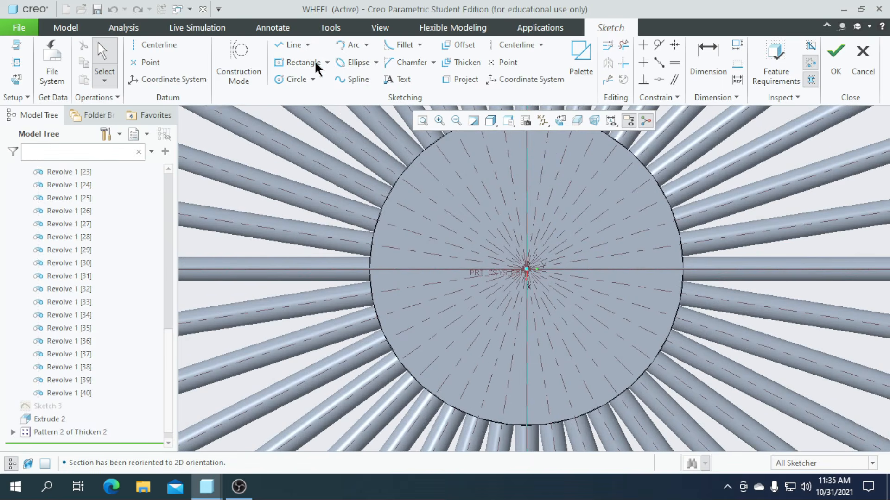
Sketch a circle centred on the hub's origin, set its diameter to 3, and finish the sketch
{"action": "left_click", "coordinate": [292, 79]}
{"action": "scroll", "coordinate": [533, 278], "scroll_direction": "down", "scroll_amount": 1}
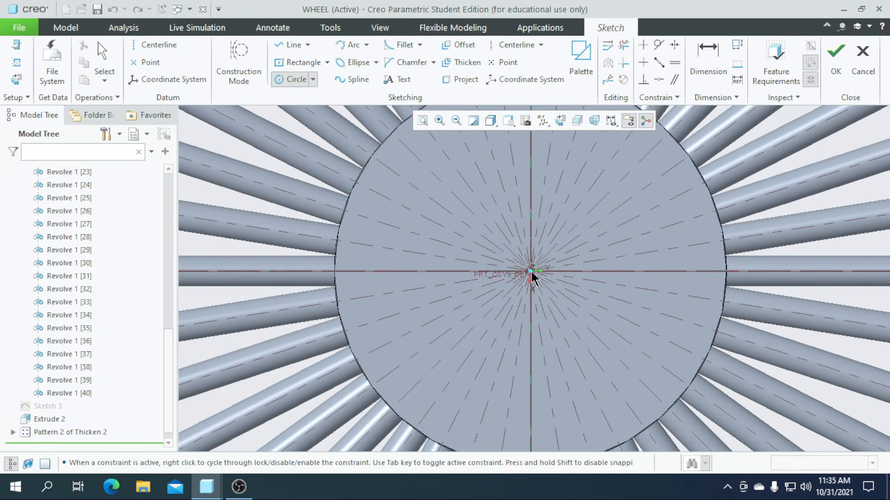
{"action": "left_click", "coordinate": [554, 306]}
{"action": "middle_click", "coordinate": [456, 237]}
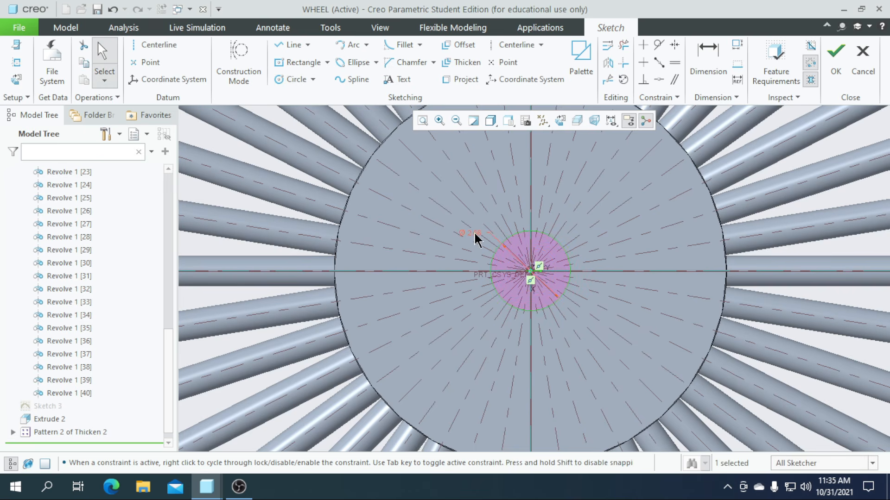
{"action": "double_click", "coordinate": [474, 234]}
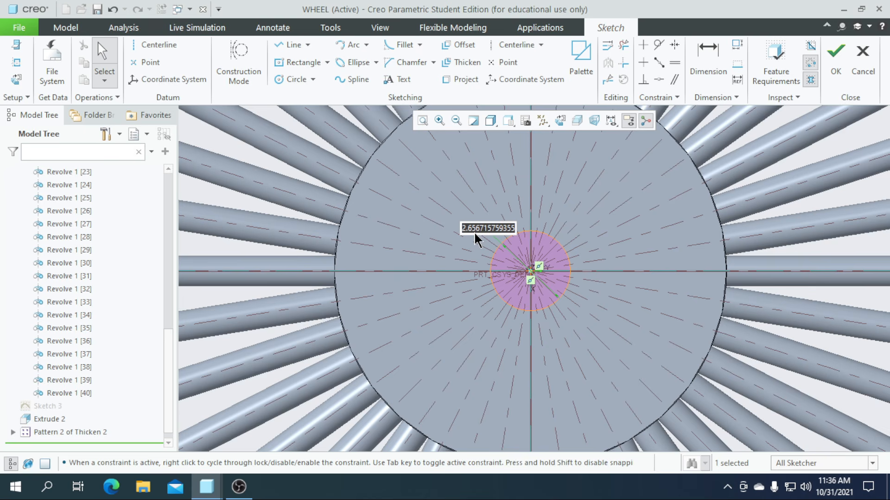
{"action": "type", "text": "3"}
{"action": "key", "text": "Return"}
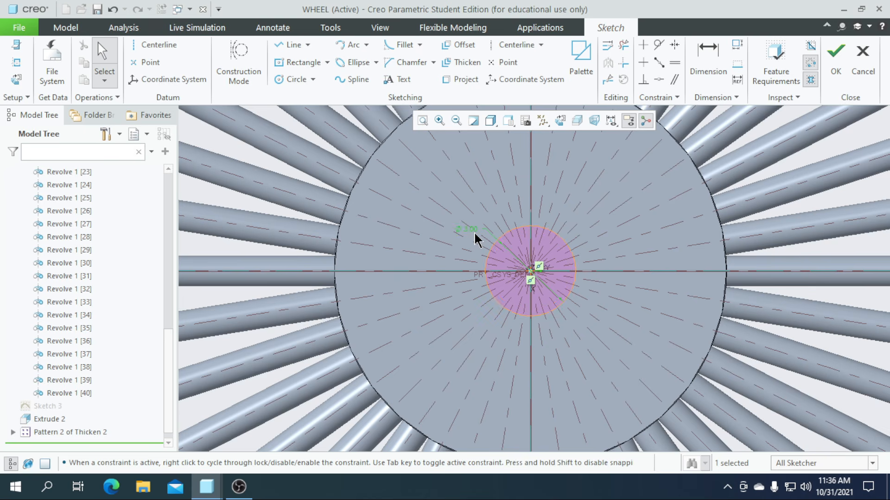
{"action": "left_click", "coordinate": [838, 69]}
Extrude the circle as a material-removing cut, reversed into the hub and deep enough to pass completely through it
{"action": "left_click", "coordinate": [351, 65]}
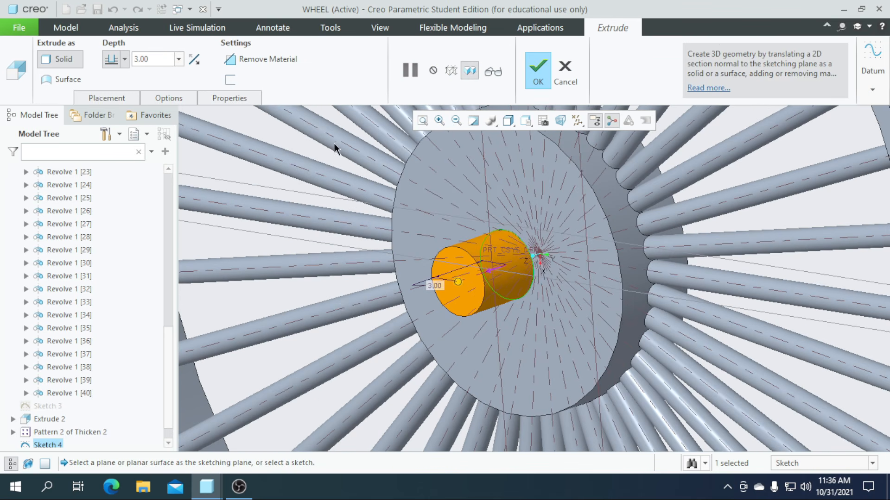
{"action": "left_click", "coordinate": [260, 59]}
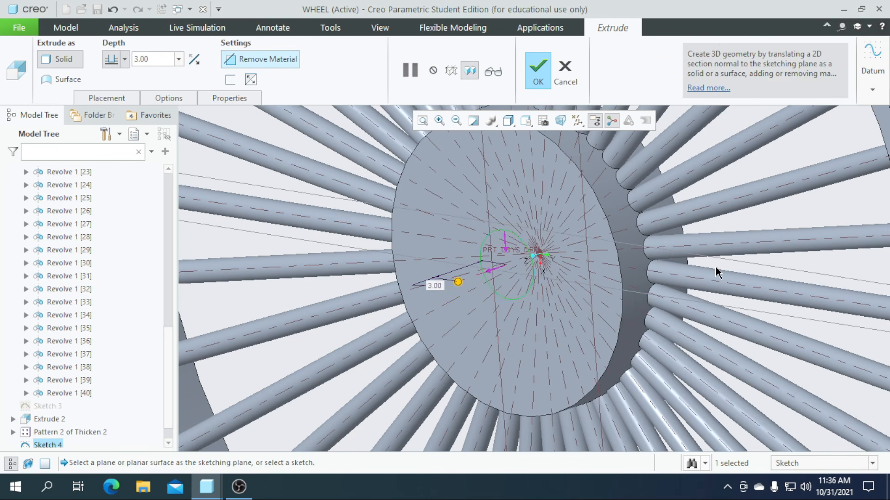
{"action": "left_click", "coordinate": [194, 59]}
{"action": "left_click_drag", "start_coordinate": [555, 249], "coordinate": [659, 211]}
{"action": "left_click", "coordinate": [536, 72]}
{"action": "scroll", "coordinate": [537, 254], "scroll_direction": "up", "scroll_amount": 3}
{"action": "middle_click_drag", "start_coordinate": [517, 302], "coordinate": [546, 284]}
{"action": "scroll", "coordinate": [528, 310], "scroll_direction": "down", "scroll_amount": 4}
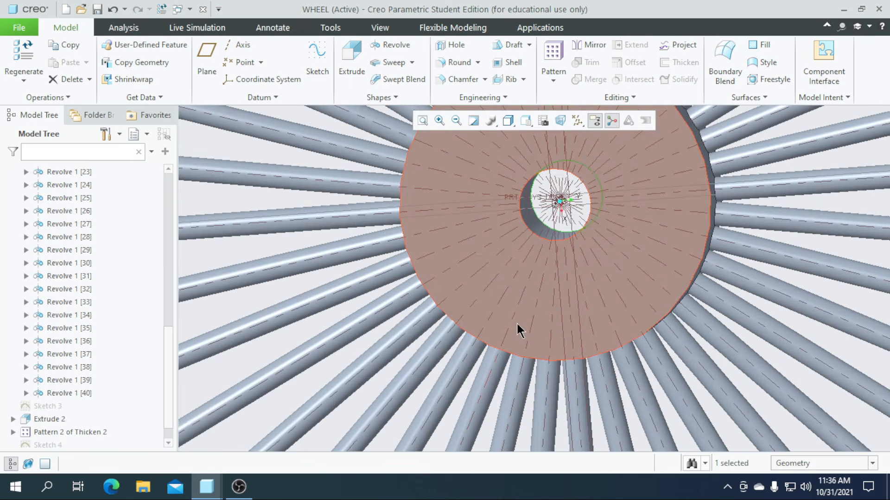
{"action": "key", "text": "Escape"}
Start another sketch on the hub's front face, around the central hole
{"action": "left_click", "coordinate": [523, 321]}
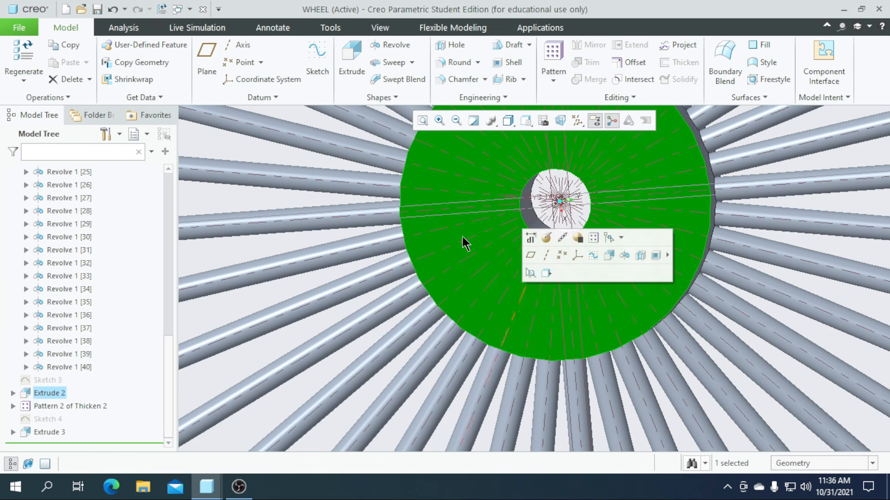
{"action": "left_click", "coordinate": [318, 70]}
{"action": "left_click", "coordinate": [576, 121]}
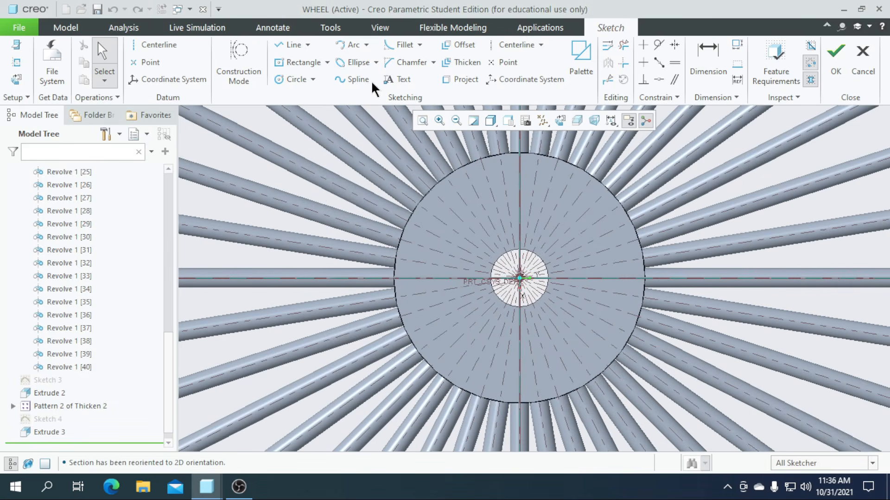
Sketch a small circle on the vertical reference above the central hole, set its diameter to 2, and finish the sketch
{"action": "left_click", "coordinate": [298, 79]}
{"action": "scroll", "coordinate": [530, 190], "scroll_direction": "down", "scroll_amount": 2}
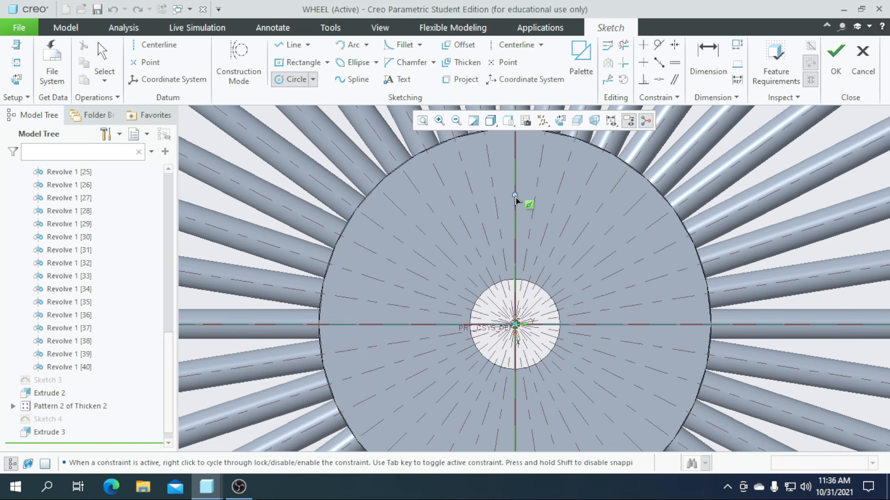
{"action": "left_click", "coordinate": [525, 230]}
{"action": "middle_click", "coordinate": [525, 230]}
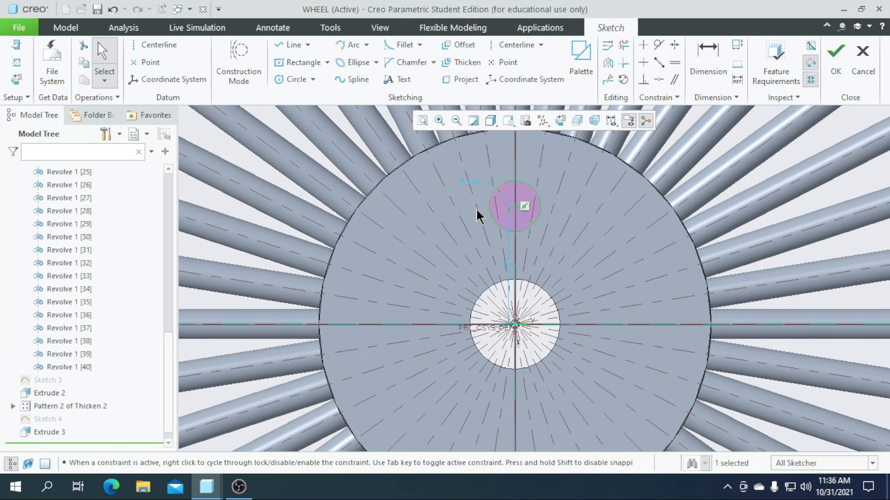
{"action": "double_click", "coordinate": [469, 185]}
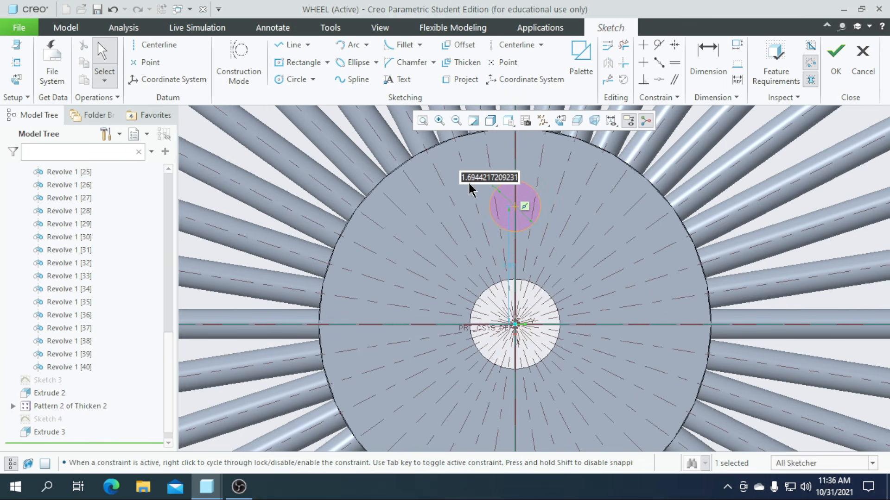
{"action": "key", "text": "Return"}
{"action": "left_click", "coordinate": [833, 68]}
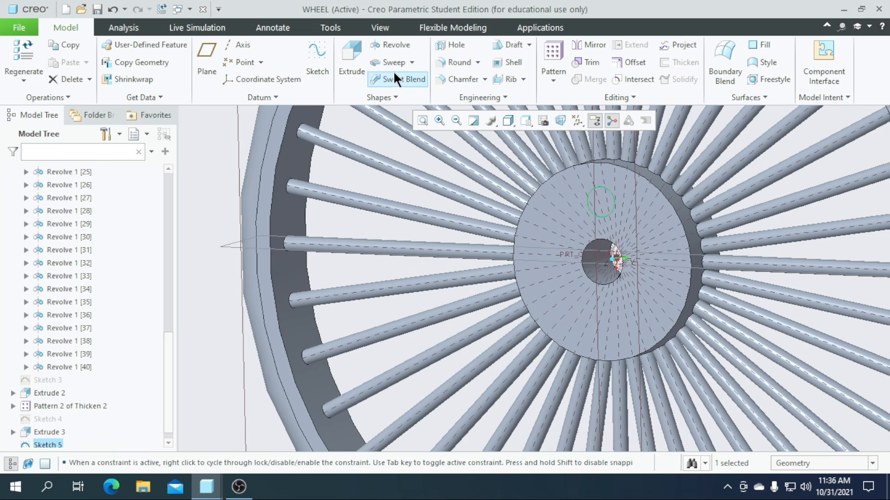
Cut the small circle into the hub with a reversed, material-removing extrusion whose depth runs to the next surface
{"action": "left_click", "coordinate": [352, 58]}
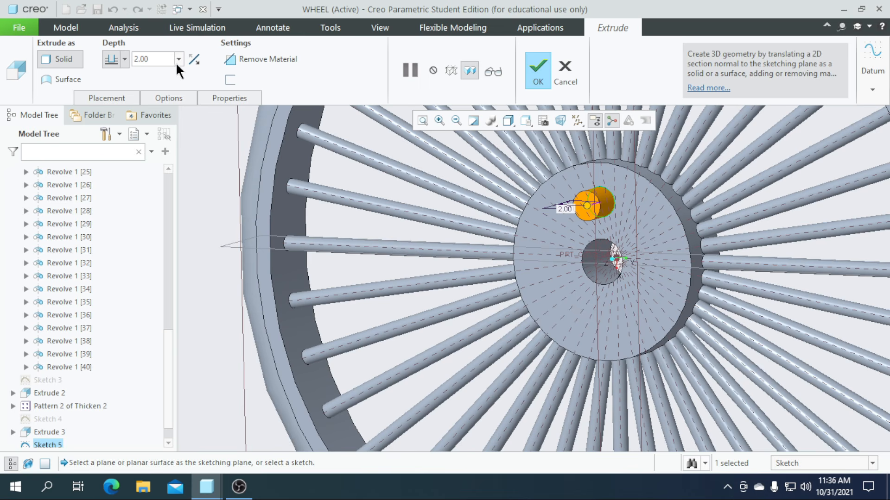
{"action": "left_click", "coordinate": [194, 58]}
{"action": "left_click", "coordinate": [259, 59]}
{"action": "left_click", "coordinate": [124, 59]}
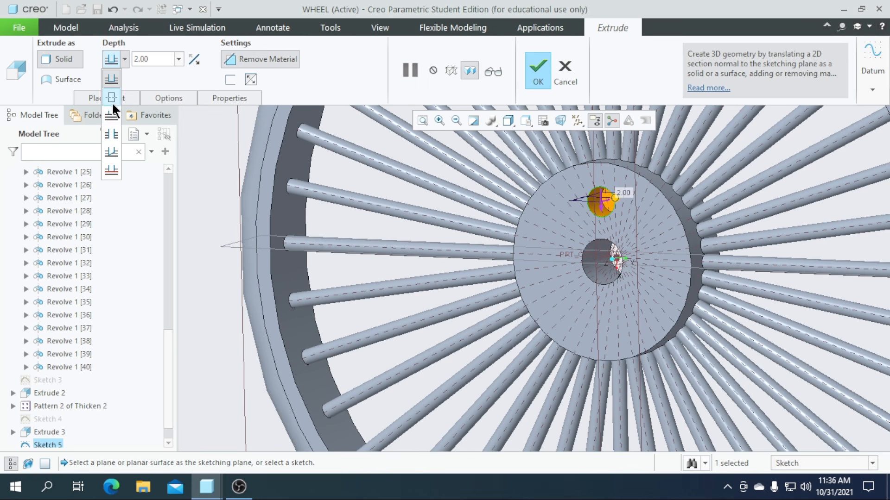
{"action": "left_click", "coordinate": [111, 115]}
{"action": "left_click", "coordinate": [530, 70]}
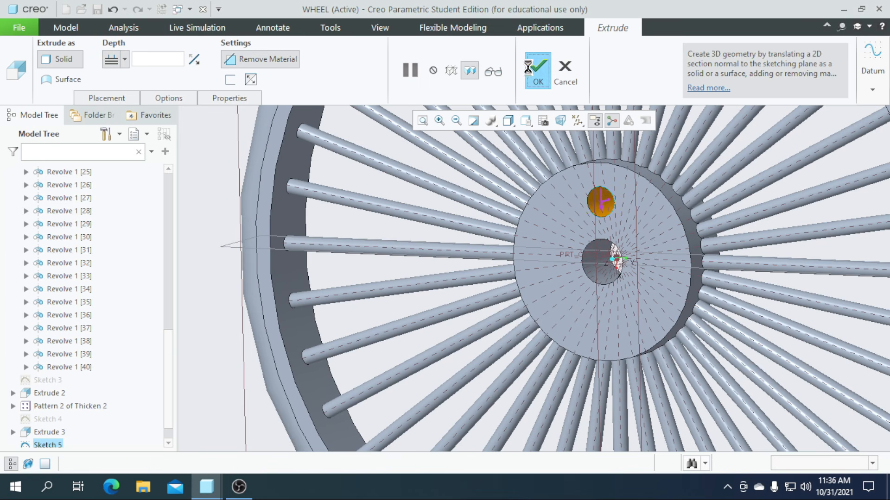
Start an Axis pattern of the small hole, using the hub's central axis as the pattern centre
{"action": "scroll", "coordinate": [457, 195], "scroll_direction": "up", "scroll_amount": 3}
{"action": "left_click", "coordinate": [555, 52]}
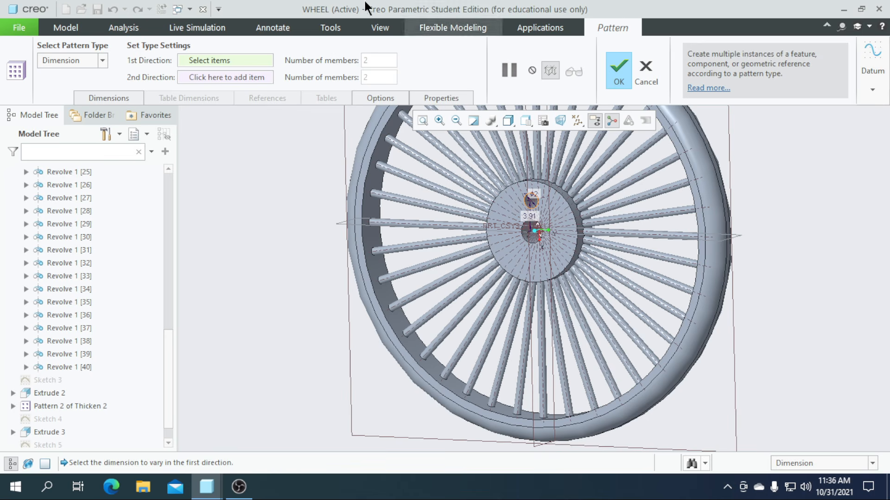
{"action": "left_click", "coordinate": [103, 60]}
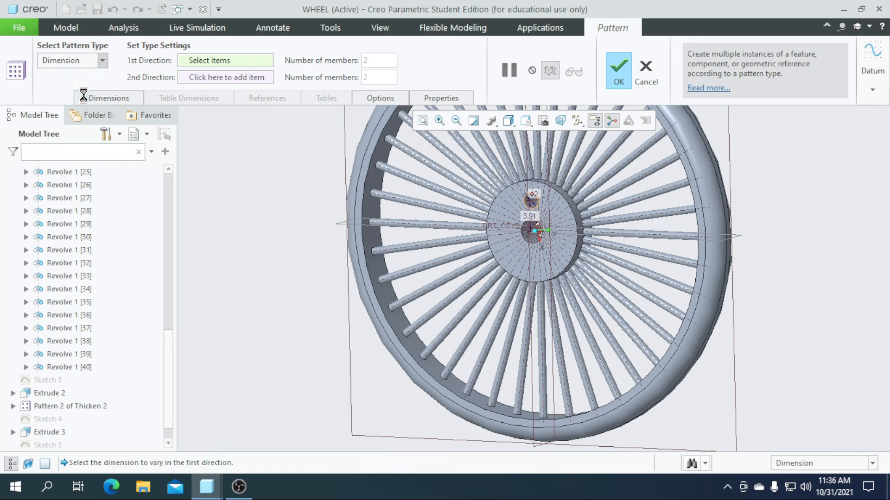
{"action": "left_click", "coordinate": [83, 97]}
{"action": "scroll", "coordinate": [533, 223], "scroll_direction": "up", "scroll_amount": 5}
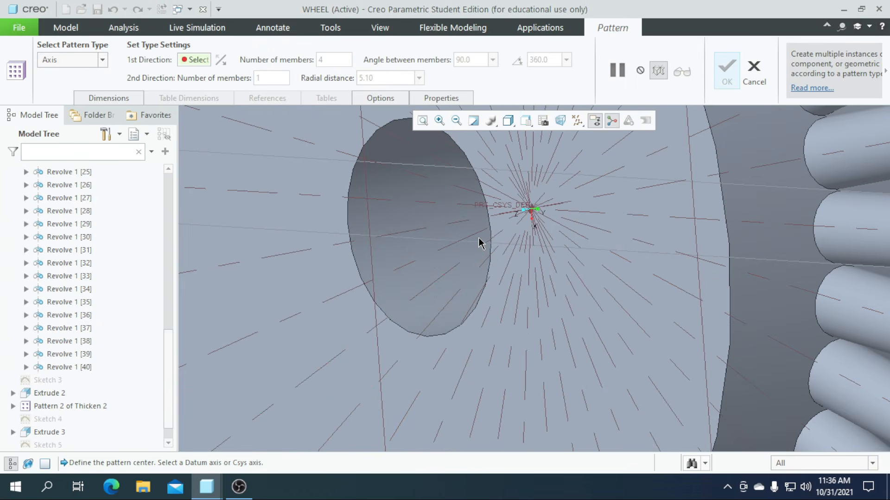
{"action": "scroll", "coordinate": [479, 243], "scroll_direction": "down", "scroll_amount": 6}
{"action": "middle_click_drag", "start_coordinate": [509, 232], "coordinate": [488, 250]}
{"action": "scroll", "coordinate": [488, 250], "scroll_direction": "up", "scroll_amount": 2}
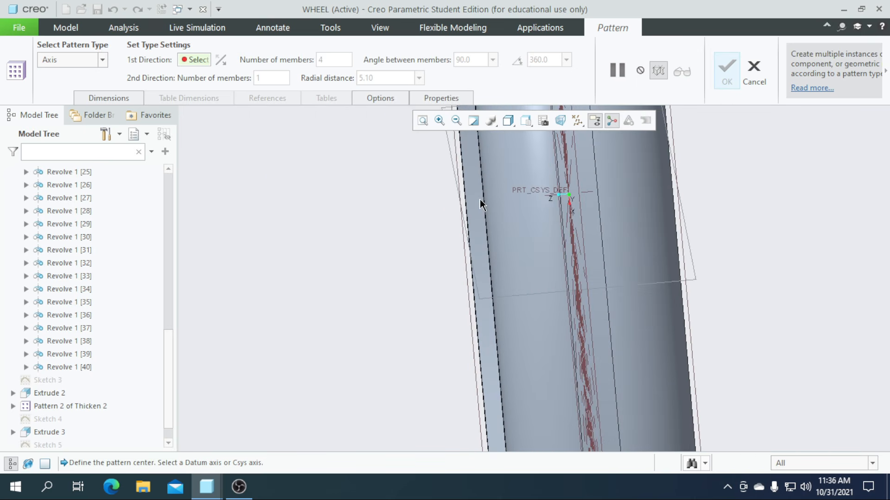
{"action": "left_click", "coordinate": [585, 197]}
{"action": "middle_click_drag", "start_coordinate": [585, 197], "coordinate": [558, 275]}
Spread the hole pattern over 360 degrees with 6 members, complete it, and clear the selection
{"action": "left_click", "coordinate": [517, 59]}
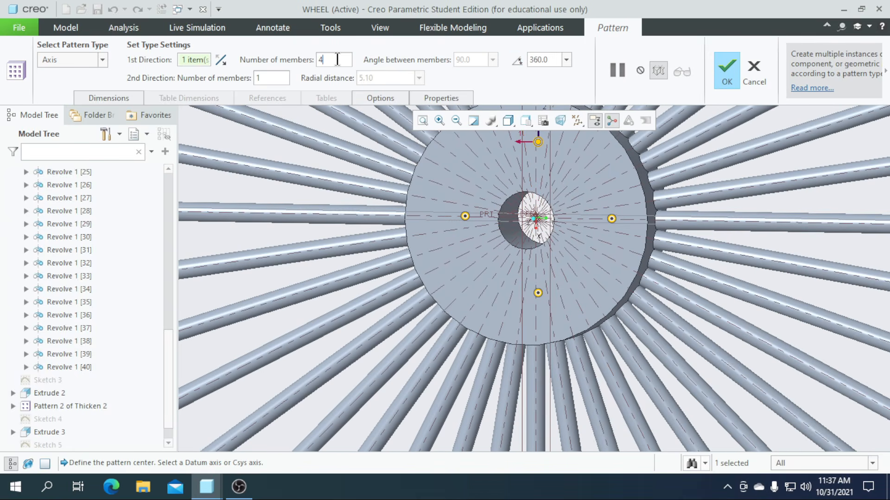
{"action": "left_click", "coordinate": [337, 60]}
{"action": "key", "text": "BackSpace"}
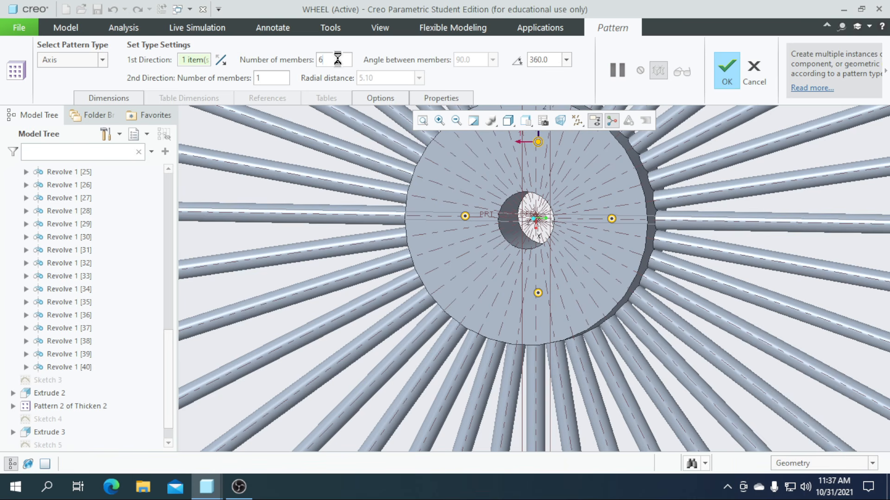
{"action": "key", "text": "Return"}
{"action": "left_click", "coordinate": [727, 70]}
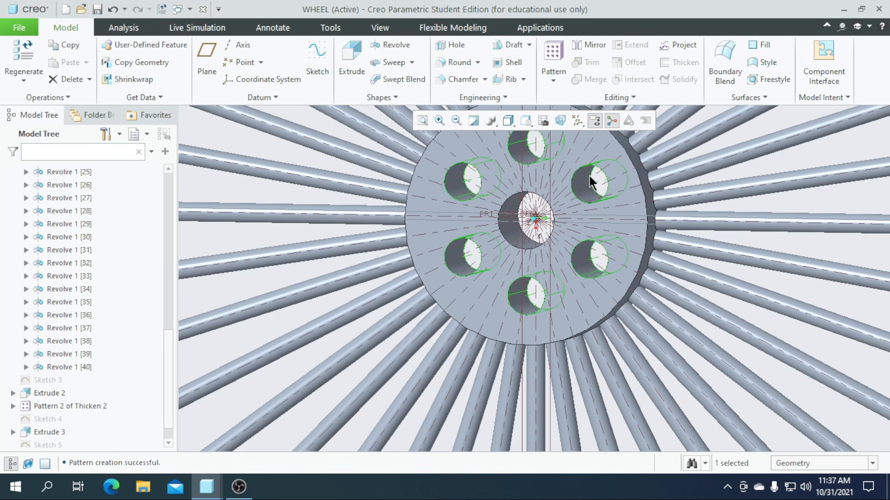
{"action": "scroll", "coordinate": [569, 306], "scroll_direction": "down", "scroll_amount": 3}
{"action": "scroll", "coordinate": [579, 281], "scroll_direction": "down", "scroll_amount": 3}
{"action": "left_click", "coordinate": [766, 297]}
Redefine the hub disc's extrusion with a depth of 2 and clear the selection
{"action": "middle_click_drag", "start_coordinate": [765, 297], "coordinate": [635, 334]}
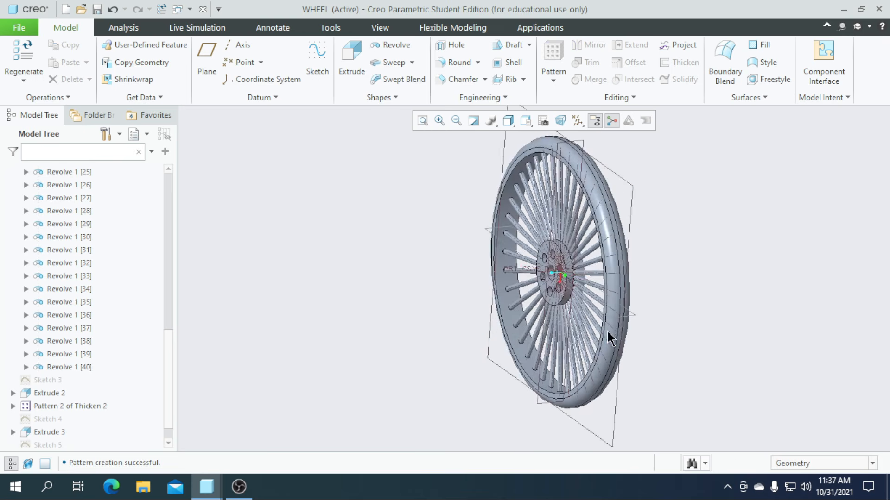
{"action": "scroll", "coordinate": [544, 274], "scroll_direction": "up", "scroll_amount": 5}
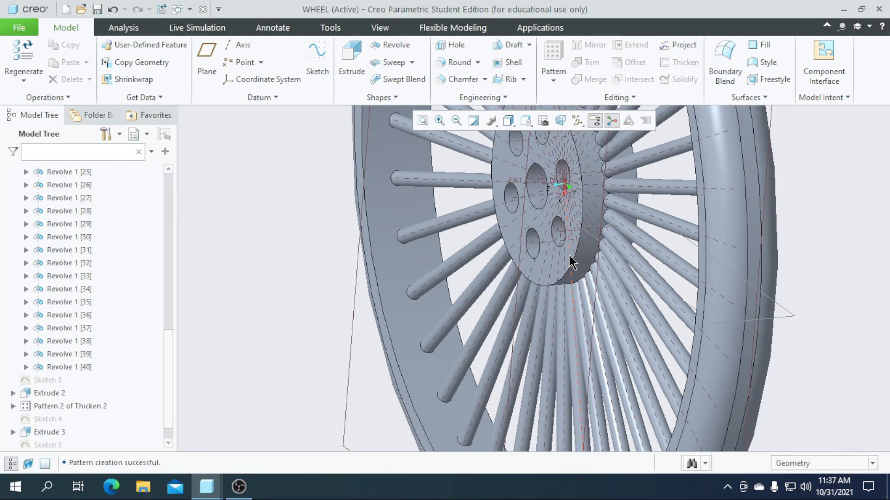
{"action": "left_click", "coordinate": [547, 276]}
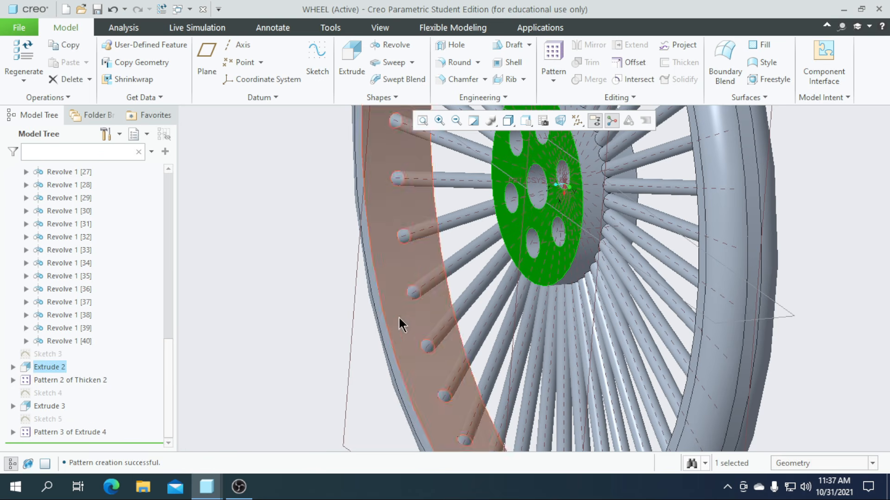
{"action": "left_click", "coordinate": [46, 367]}
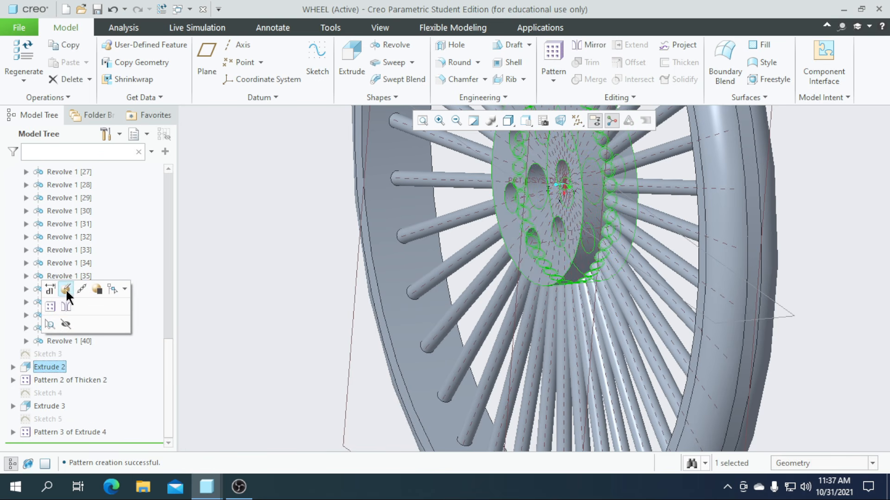
{"action": "left_click", "coordinate": [66, 289]}
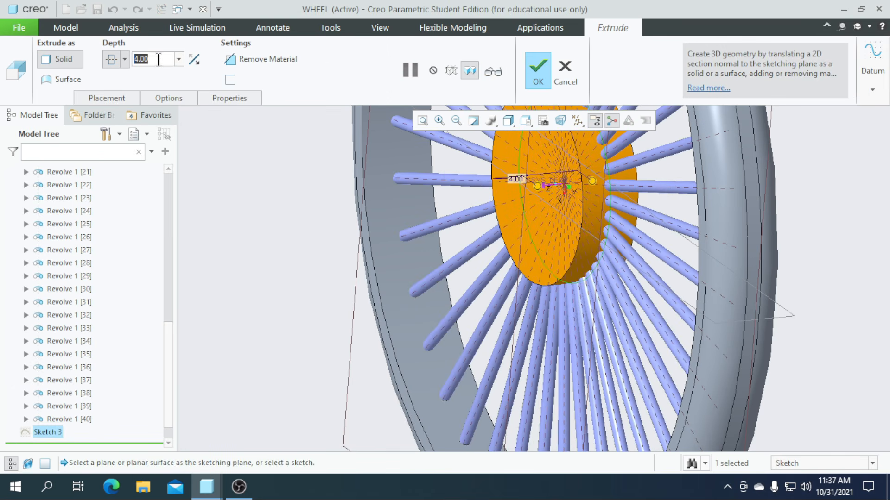
{"action": "type", "text": "2"}
{"action": "key", "text": "Return"}
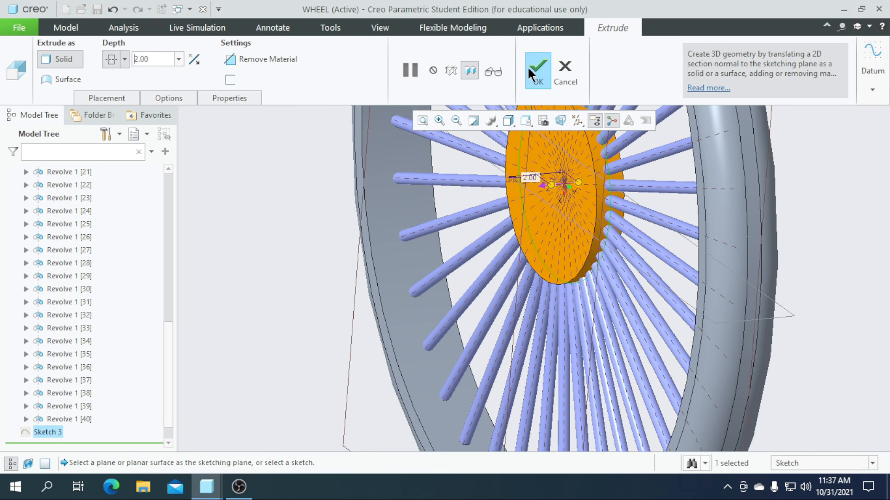
{"action": "left_click", "coordinate": [532, 74]}
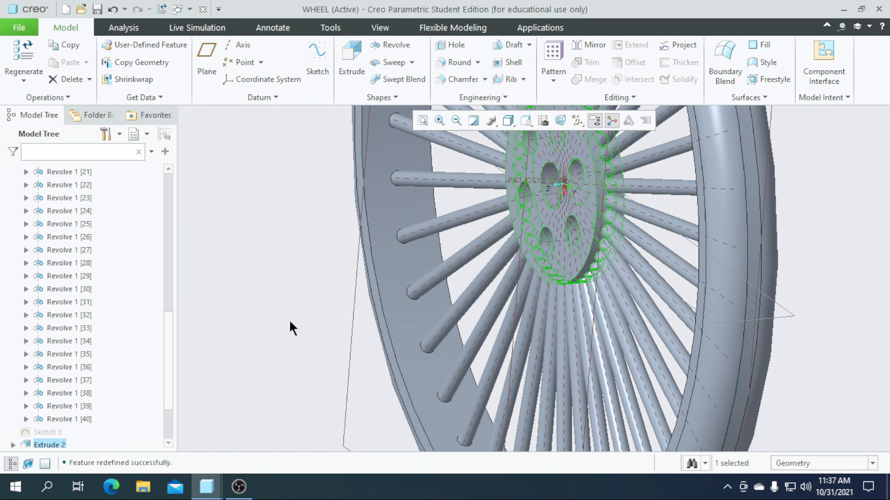
{"action": "scroll", "coordinate": [288, 322], "scroll_direction": "up", "scroll_amount": 3}
{"action": "left_click", "coordinate": [286, 324]}
{"action": "middle_click_drag", "start_coordinate": [290, 336], "coordinate": [442, 342]}
{"action": "scroll", "coordinate": [442, 345], "scroll_direction": "up", "scroll_amount": 3}
{"action": "middle_click_drag", "start_coordinate": [687, 332], "coordinate": [641, 369]}
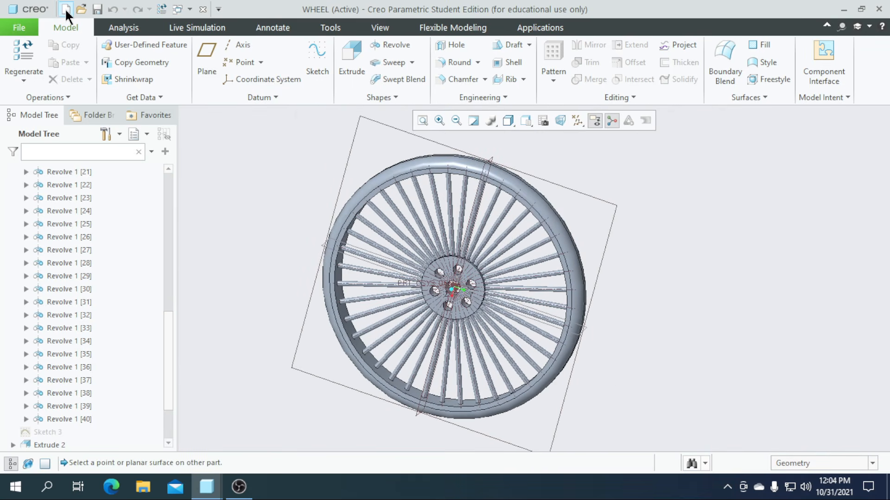
Create a new design assembly without the default template, based on the mmns_asm_design template
{"action": "left_click", "coordinate": [66, 10]}
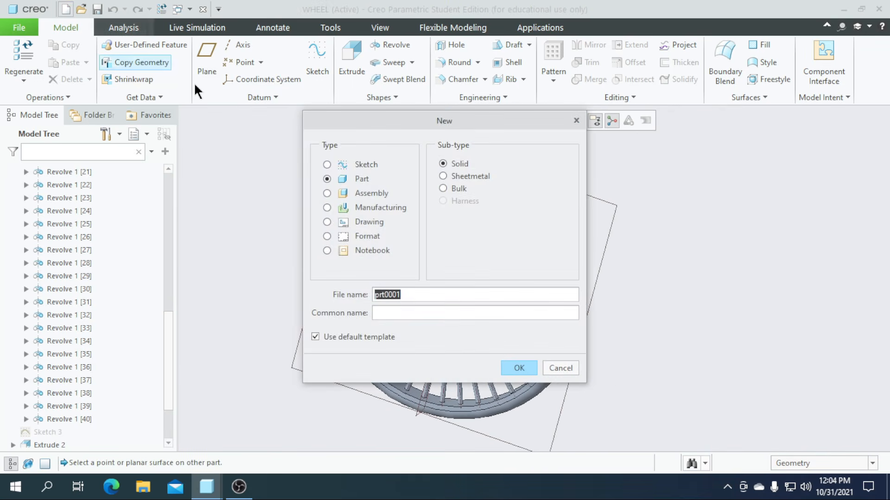
{"action": "left_click", "coordinate": [367, 193]}
{"action": "left_click", "coordinate": [365, 338]}
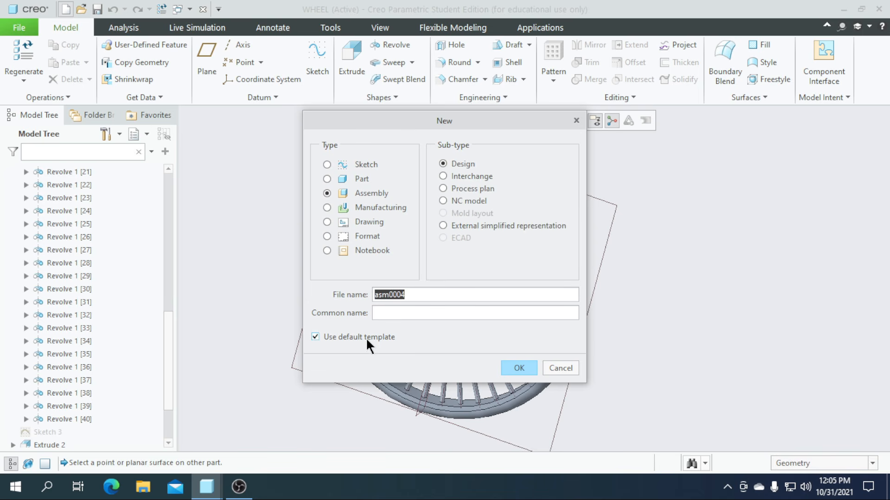
{"action": "left_click", "coordinate": [519, 368]}
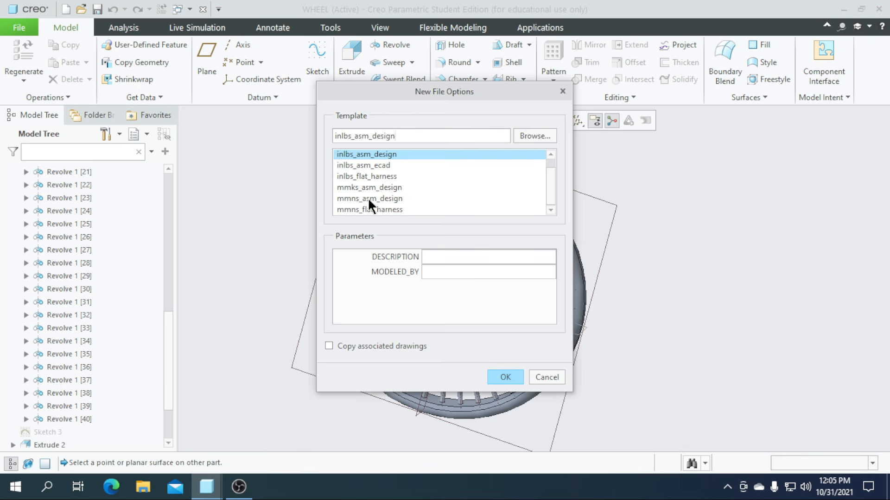
{"action": "left_click", "coordinate": [368, 198]}
{"action": "left_click", "coordinate": [505, 377]}
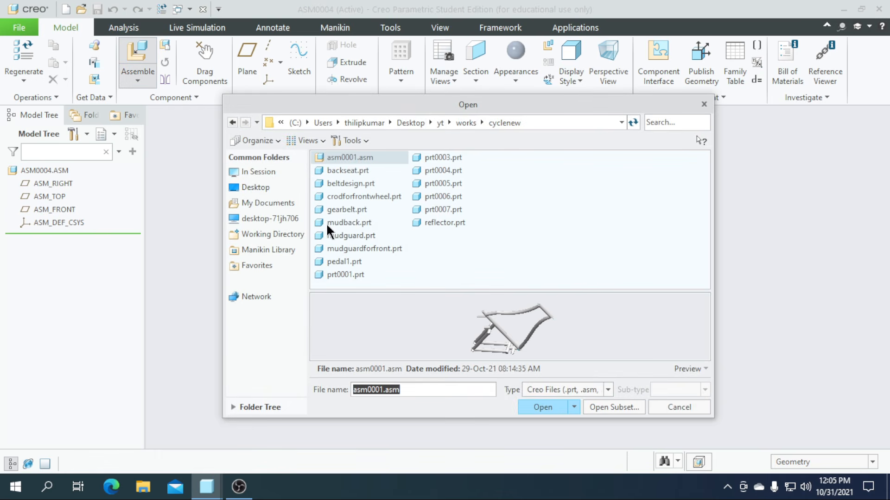
Insert the frame part prt0001.prt into the assembly and fix it with a Default constraint
{"action": "left_click", "coordinate": [349, 173]}
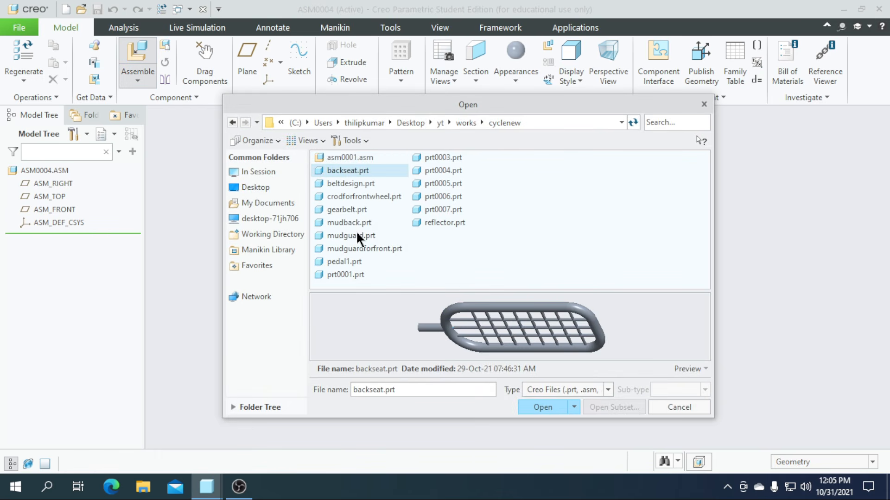
{"action": "left_click", "coordinate": [357, 224]}
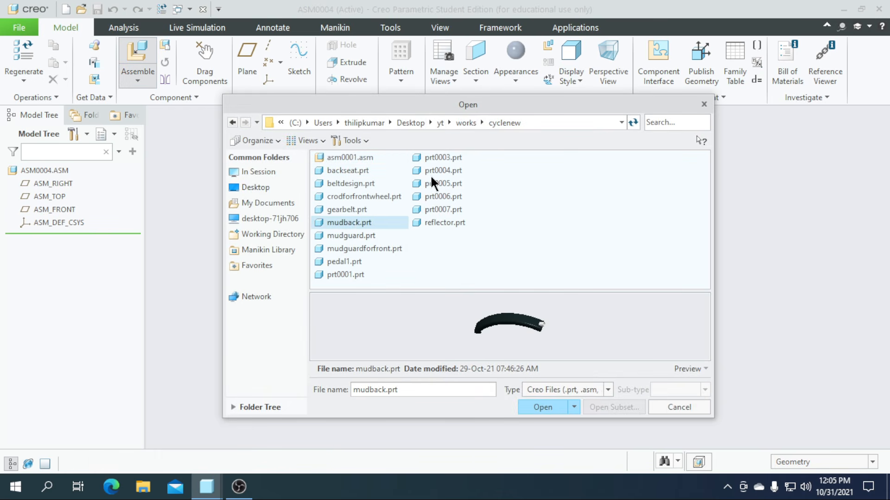
{"action": "left_click", "coordinate": [442, 160]}
{"action": "left_click", "coordinate": [355, 264]}
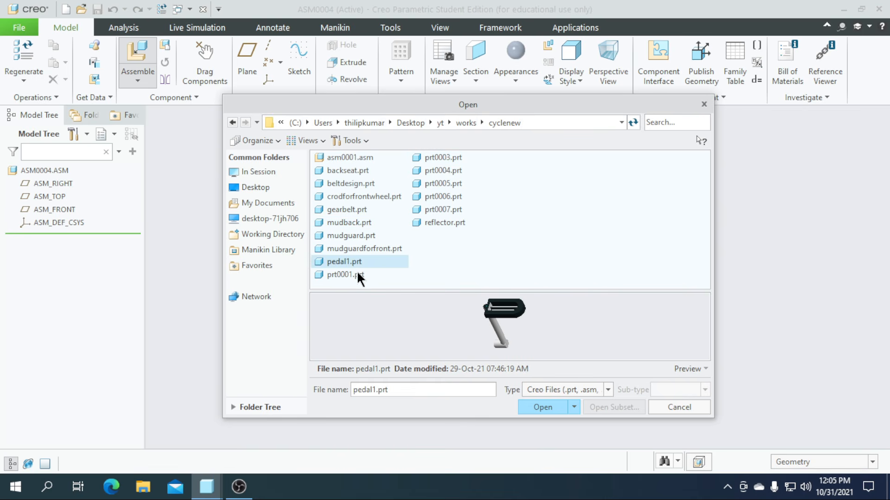
{"action": "left_click", "coordinate": [359, 276]}
{"action": "left_click", "coordinate": [537, 407]}
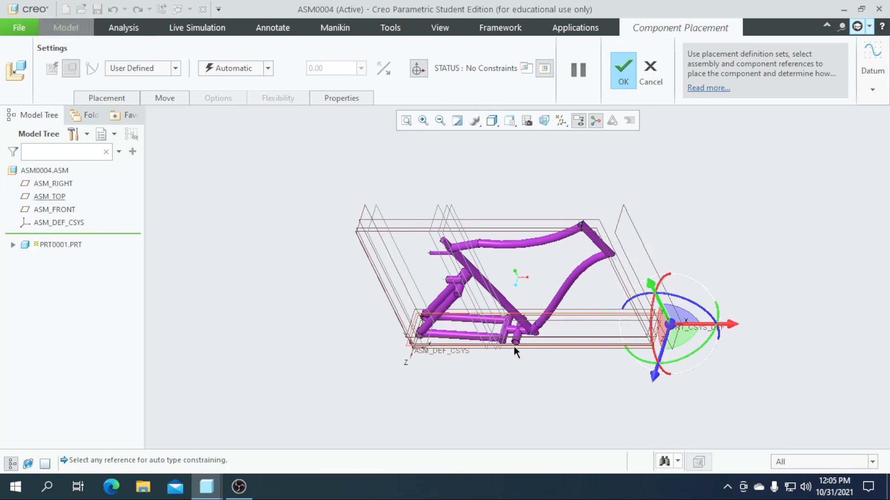
{"action": "left_click", "coordinate": [265, 68]}
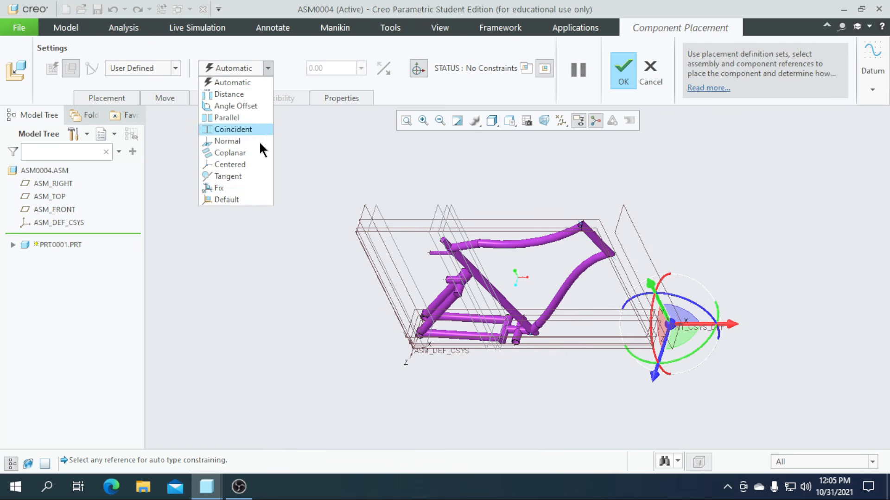
{"action": "left_click", "coordinate": [257, 200]}
{"action": "left_click", "coordinate": [622, 74]}
Hide the sketch line running through the frame's head tube
{"action": "mouse_move", "coordinate": [588, 259]}
{"action": "middle_mouse_down"}
{"action": "mouse_move", "coordinate": [548, 242]}
{"action": "mouse_move", "coordinate": [548, 272]}
{"action": "mouse_move", "coordinate": [582, 258]}
{"action": "mouse_move", "coordinate": [551, 241]}
{"action": "mouse_move", "coordinate": [568, 243]}
{"action": "middle_mouse_up"}
{"action": "scroll", "coordinate": [638, 264], "scroll_direction": "up", "scroll_amount": 5}
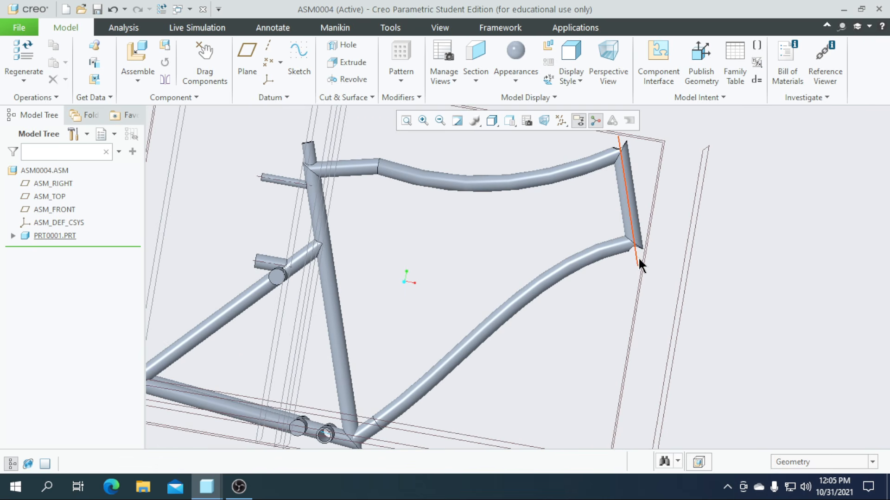
{"action": "left_click", "coordinate": [639, 266]}
{"action": "left_click", "coordinate": [667, 244]}
Hide the sketch whose line crosses the short hollow sleeve on the frame's lower tube
{"action": "scroll", "coordinate": [664, 249], "scroll_direction": "down", "scroll_amount": 3}
{"action": "mouse_move", "coordinate": [505, 266]}
{"action": "middle_mouse_down"}
{"action": "mouse_move", "coordinate": [520, 255]}
{"action": "mouse_move", "coordinate": [505, 266]}
{"action": "middle_mouse_up"}
{"action": "scroll", "coordinate": [477, 341], "scroll_direction": "up", "scroll_amount": 6}
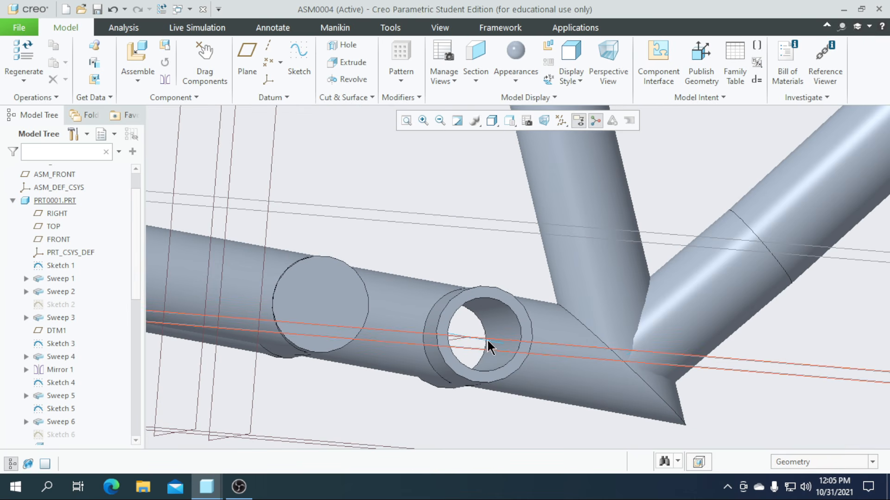
{"action": "middle_click_drag", "start_coordinate": [491, 347], "coordinate": [473, 334]}
{"action": "left_click", "coordinate": [467, 331]}
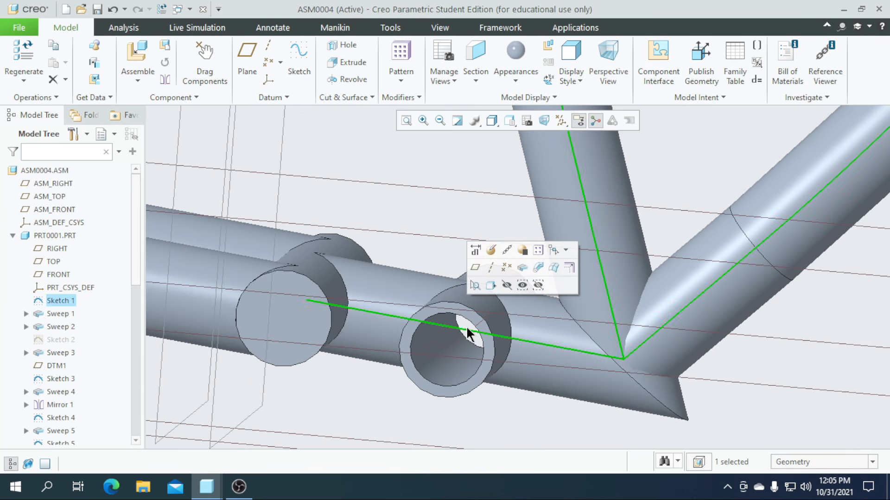
{"action": "left_click", "coordinate": [506, 285]}
Hide the sketch line visible inside the frame's rear axle ring
{"action": "scroll", "coordinate": [528, 297], "scroll_direction": "down", "scroll_amount": 5}
{"action": "middle_click_drag", "start_coordinate": [532, 298], "coordinate": [536, 344]}
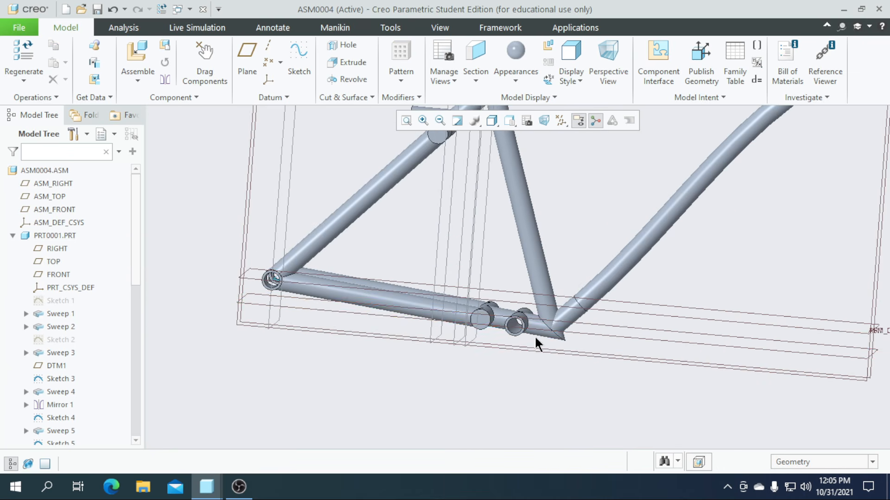
{"action": "scroll", "coordinate": [284, 262], "scroll_direction": "up", "scroll_amount": 8}
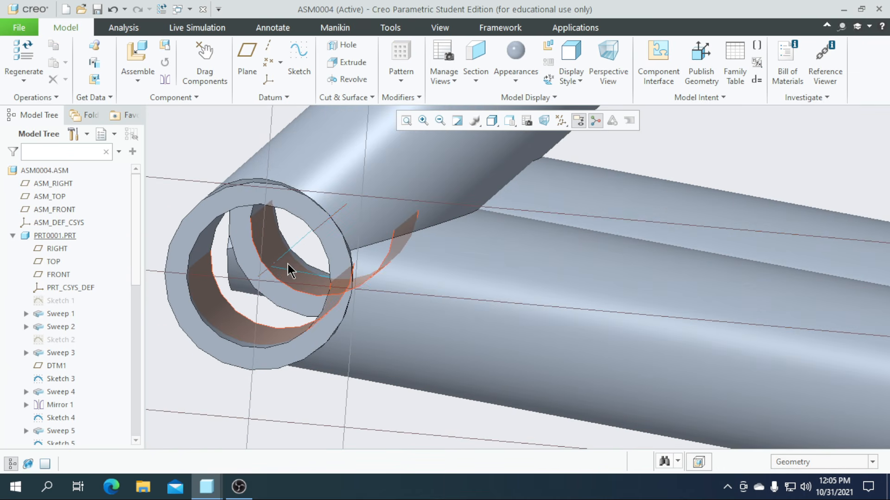
{"action": "left_click", "coordinate": [294, 273]}
{"action": "left_click", "coordinate": [330, 225]}
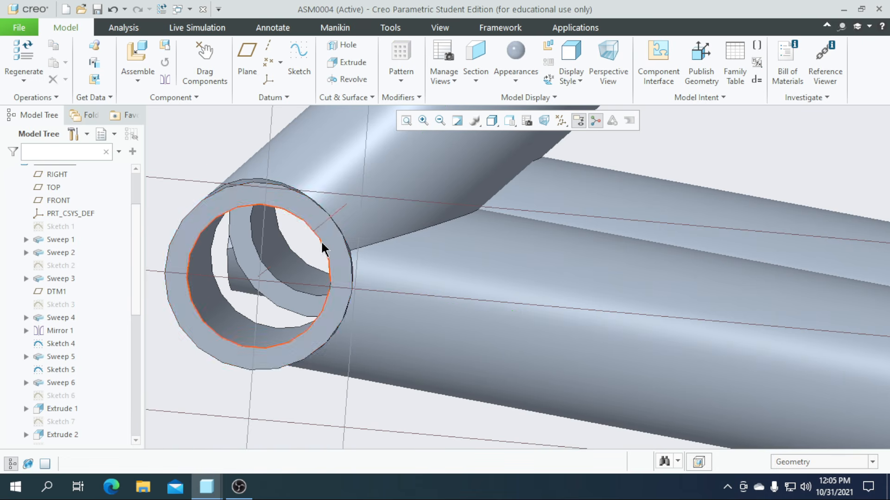
Insert the front fork part prt0003.prt into the assembly
{"action": "scroll", "coordinate": [323, 248], "scroll_direction": "down", "scroll_amount": 10}
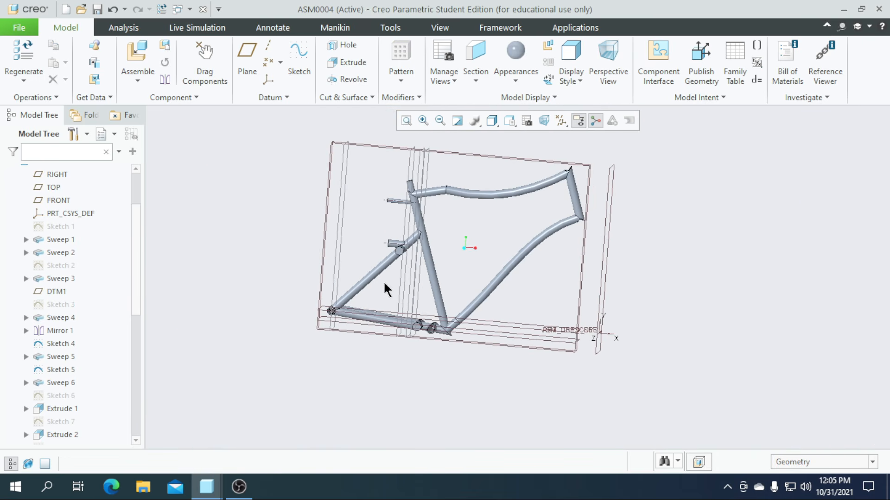
{"action": "middle_click_drag", "start_coordinate": [396, 282], "coordinate": [510, 265]}
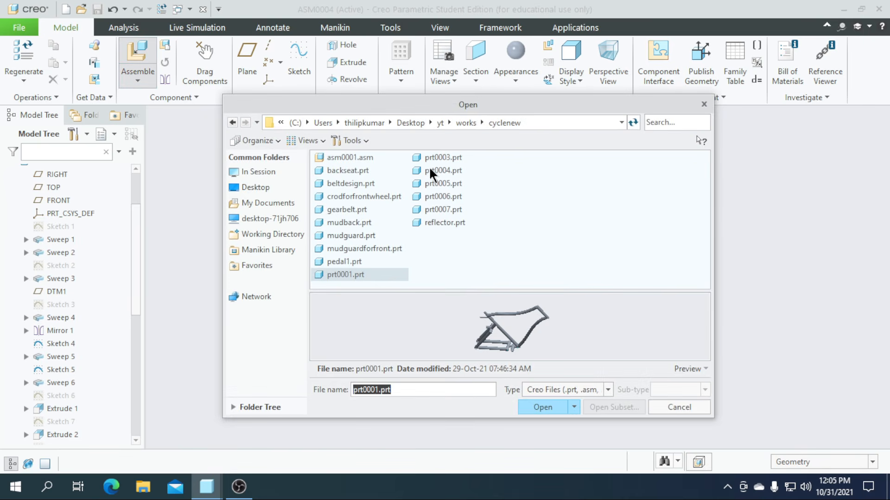
{"action": "left_click", "coordinate": [429, 165]}
{"action": "left_click", "coordinate": [436, 157]}
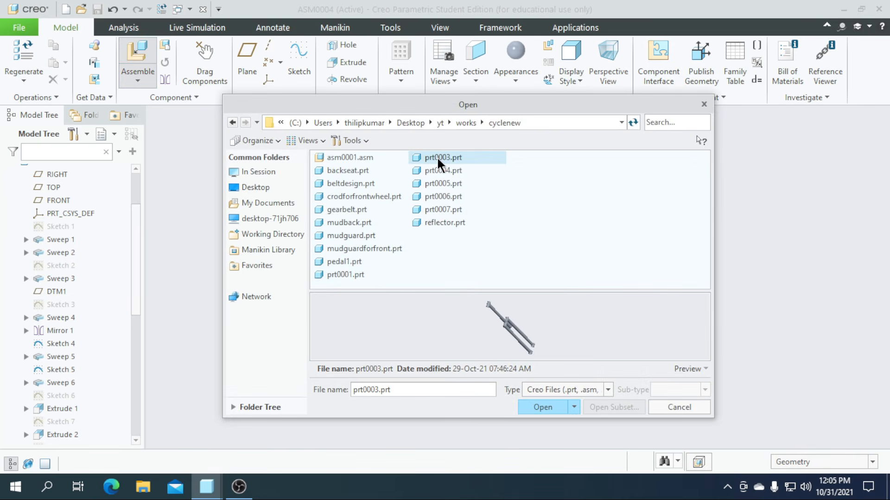
{"action": "left_click", "coordinate": [525, 405]}
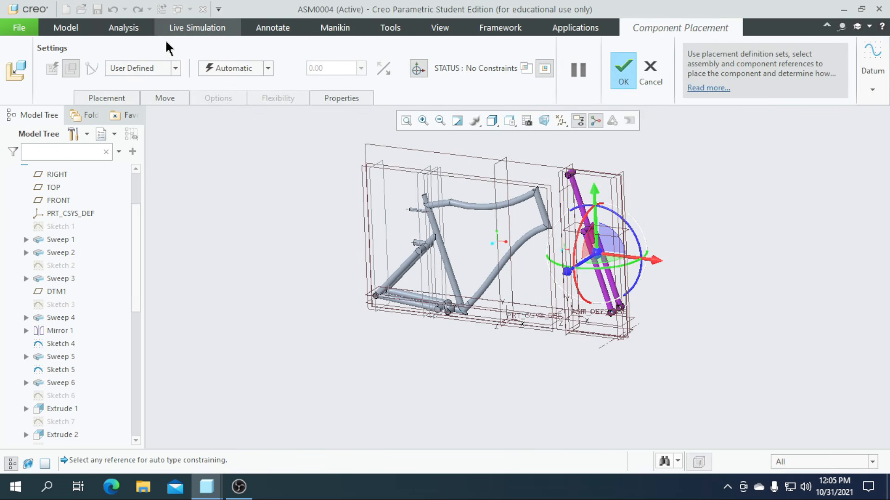
Align the fork stem with the frame's head tube using a Cylinder connection, and adjust the fork's position
{"action": "left_click", "coordinate": [175, 68]}
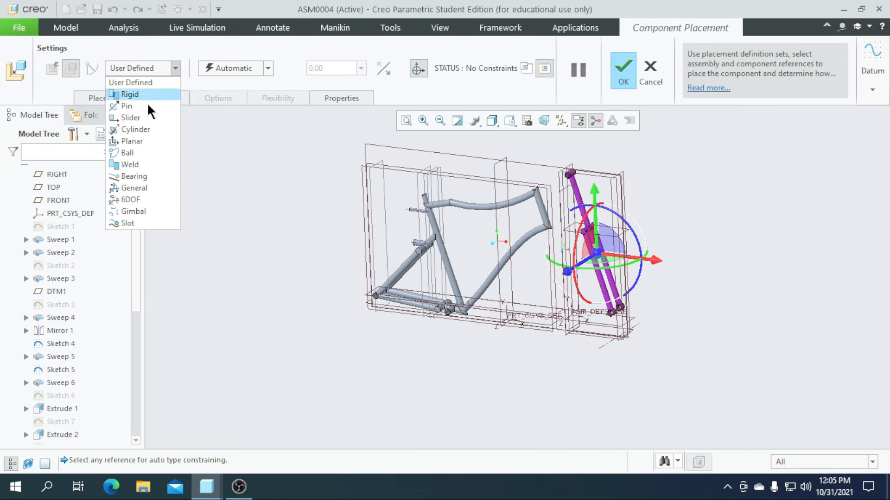
{"action": "left_click", "coordinate": [149, 130]}
{"action": "scroll", "coordinate": [541, 185], "scroll_direction": "up", "scroll_amount": 5}
{"action": "scroll", "coordinate": [510, 188], "scroll_direction": "down", "scroll_amount": 2}
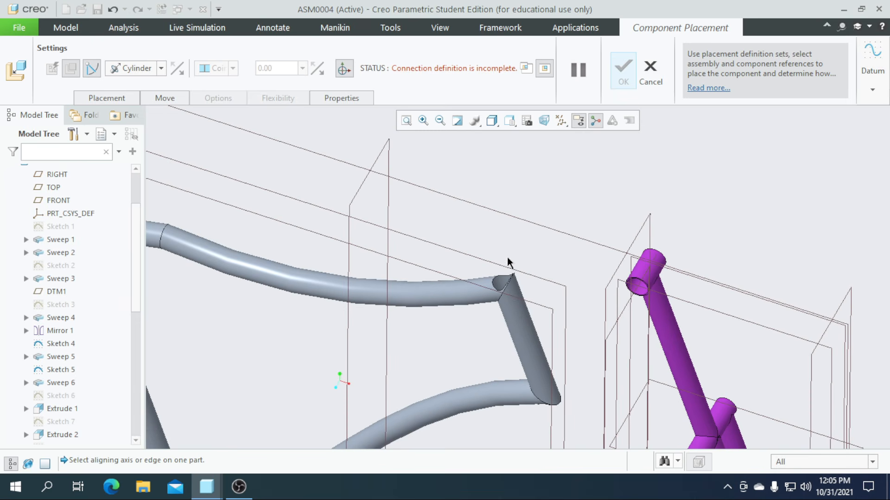
{"action": "left_click", "coordinate": [504, 285]}
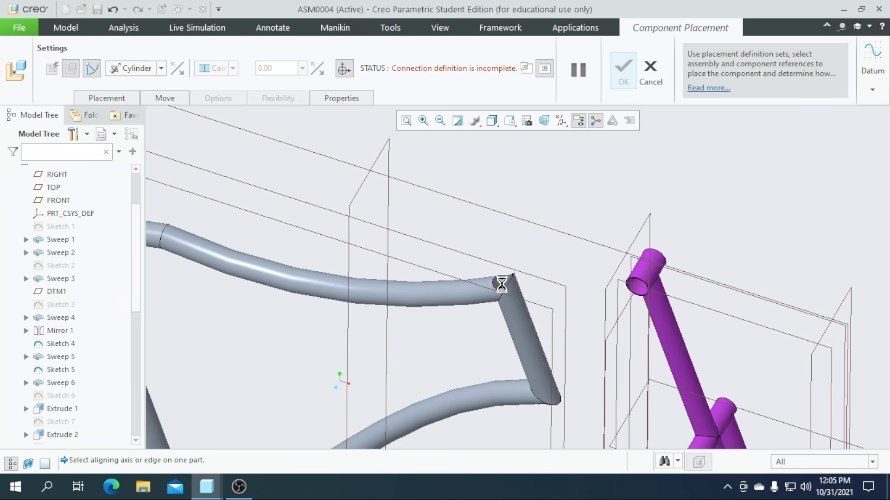
{"action": "left_click", "coordinate": [687, 353]}
{"action": "scroll", "coordinate": [554, 292], "scroll_direction": "down", "scroll_amount": 3}
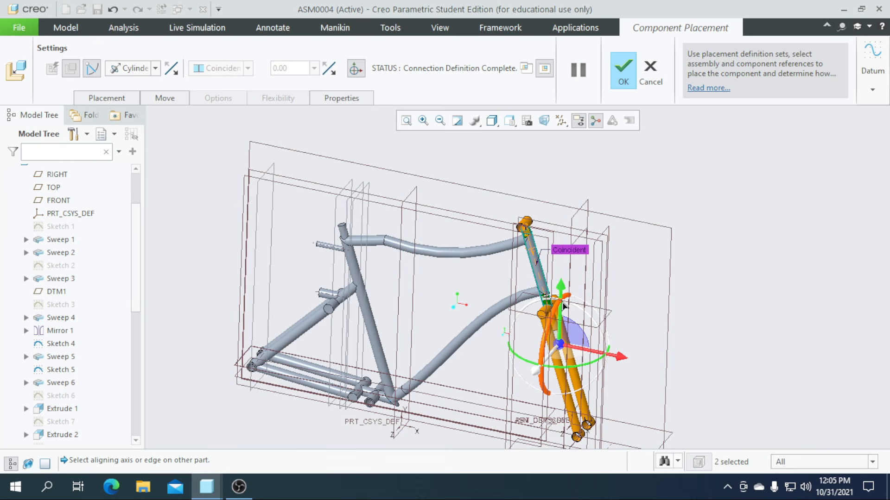
{"action": "left_click_drag", "start_coordinate": [566, 287], "coordinate": [562, 281]}
{"action": "middle_click_drag", "start_coordinate": [535, 275], "coordinate": [518, 295]}
Add a General connection that makes the fork's FRONT plane coincident with the frame's FRONT plane, and complete the placement
{"action": "left_click", "coordinate": [102, 98]}
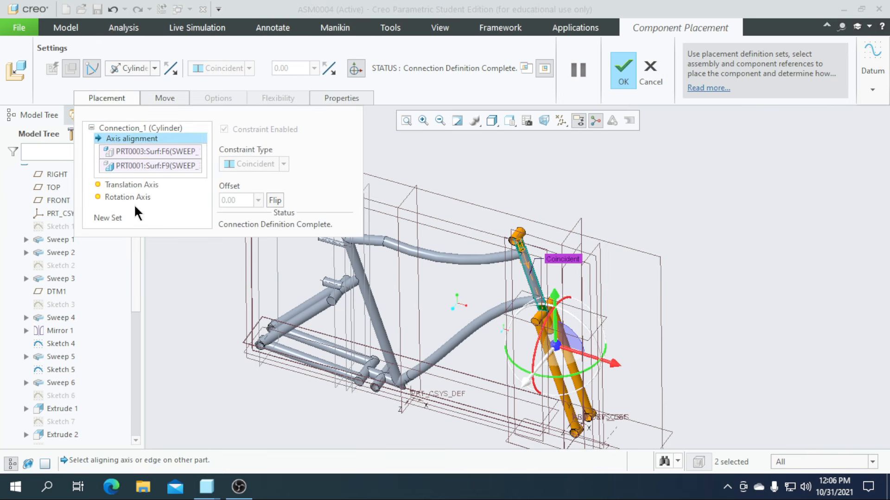
{"action": "left_click", "coordinate": [110, 218]}
{"action": "left_click", "coordinate": [153, 68]}
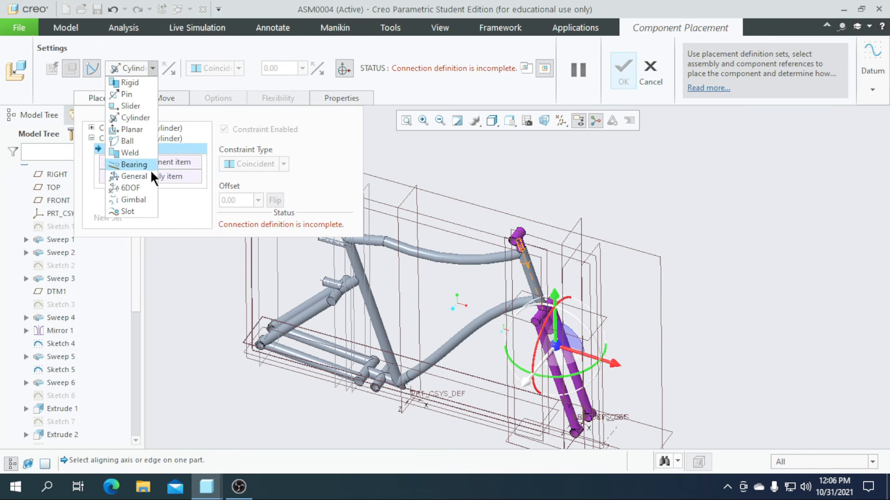
{"action": "left_click", "coordinate": [134, 177]}
{"action": "middle_click_drag", "start_coordinate": [530, 279], "coordinate": [507, 267]}
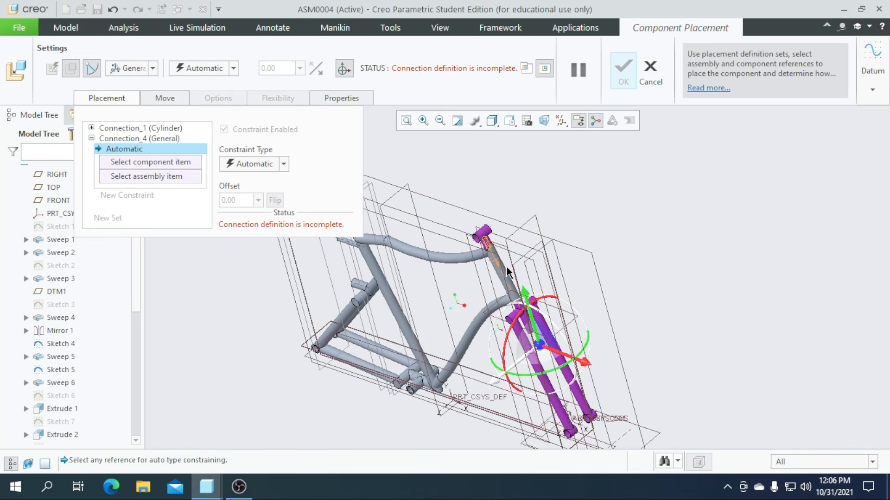
{"action": "left_click", "coordinate": [479, 235]}
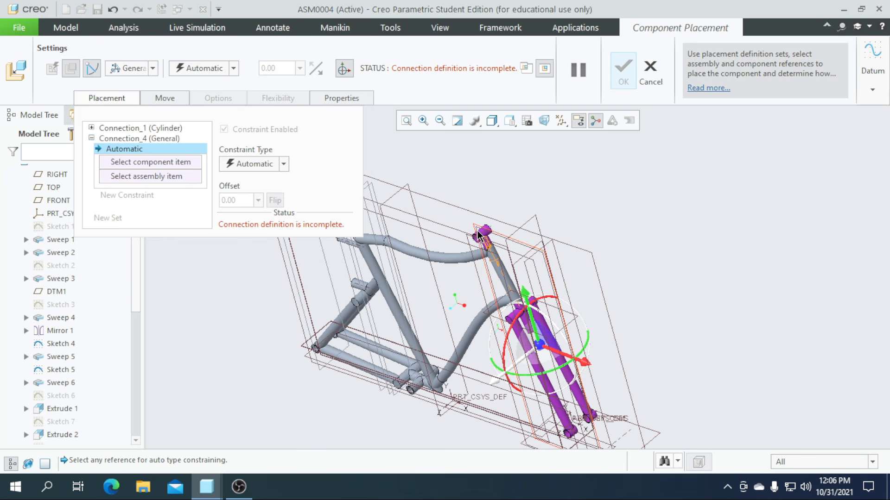
{"action": "left_click", "coordinate": [447, 226]}
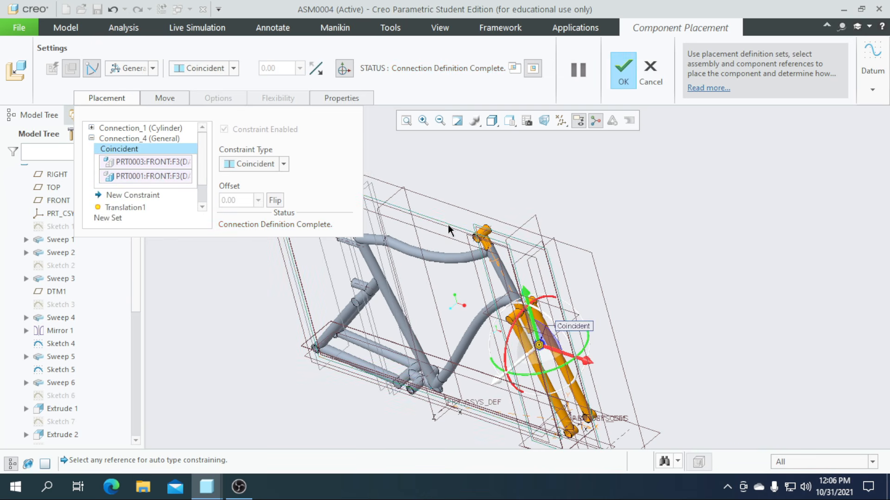
{"action": "scroll", "coordinate": [581, 250], "scroll_direction": "up", "scroll_amount": 3}
{"action": "middle_click_drag", "start_coordinate": [502, 312], "coordinate": [528, 295]}
{"action": "left_click", "coordinate": [628, 71]}
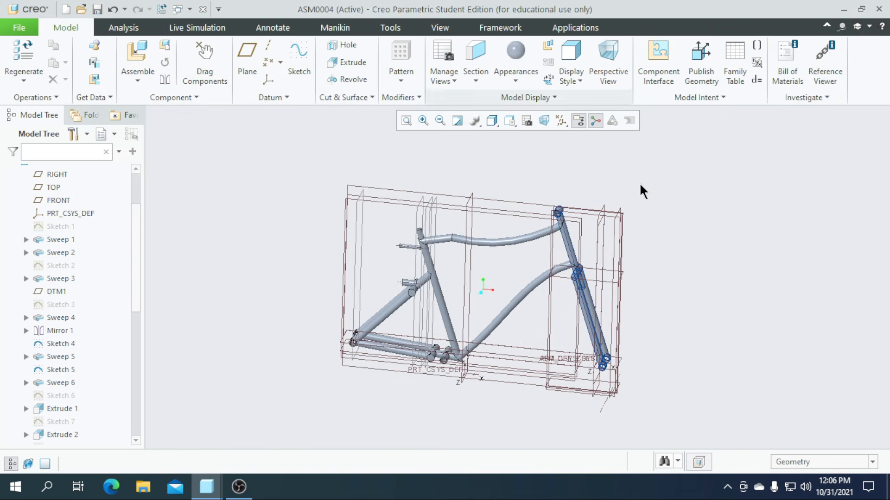
Insert the handlebar part prt0004.prt from the cyclenew folder into the assembly
{"action": "middle_click_drag", "start_coordinate": [681, 284], "coordinate": [551, 248]}
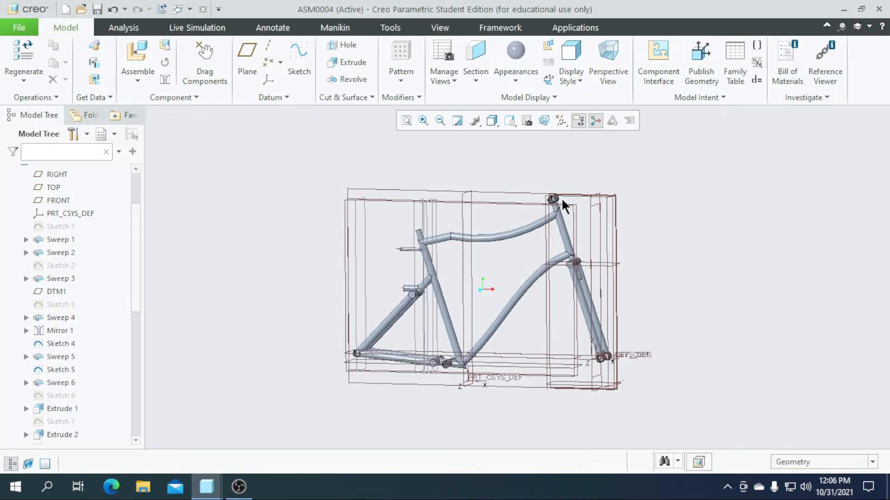
{"action": "scroll", "coordinate": [563, 205], "scroll_direction": "down", "scroll_amount": 2}
{"action": "left_click", "coordinate": [138, 56]}
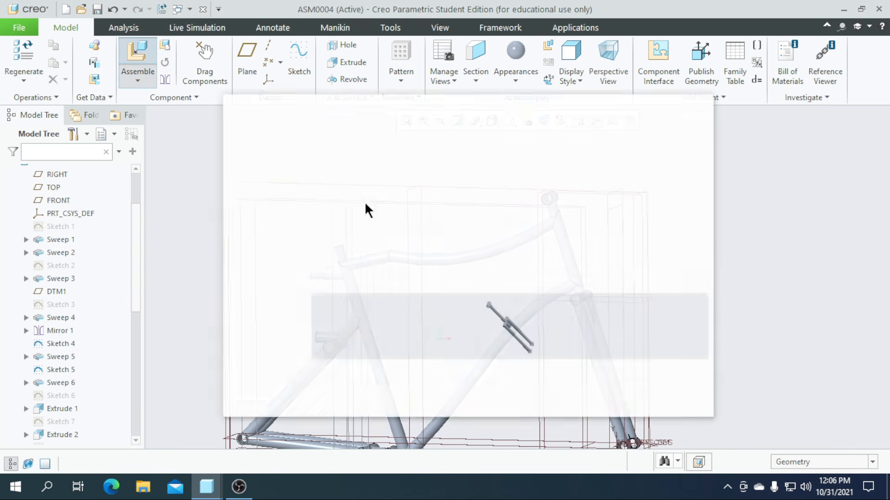
{"action": "left_click", "coordinate": [435, 171]}
{"action": "left_click", "coordinate": [438, 158]}
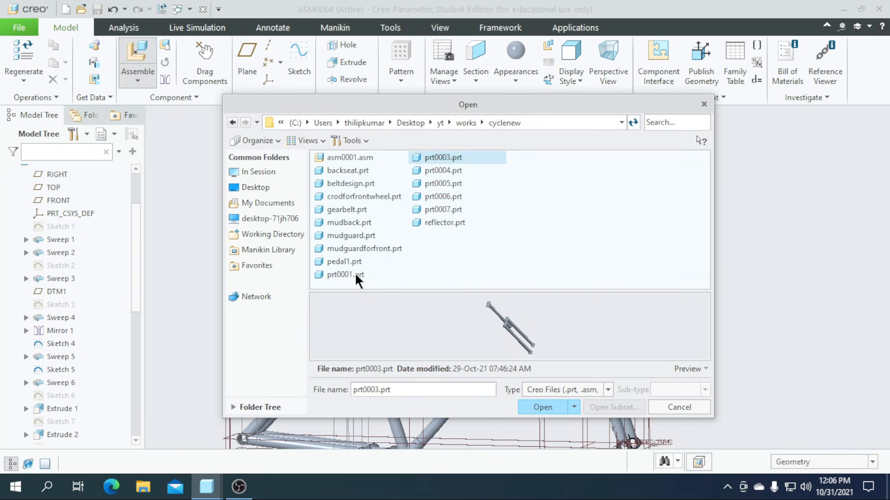
{"action": "left_click", "coordinate": [358, 278]}
{"action": "left_click", "coordinate": [442, 185]}
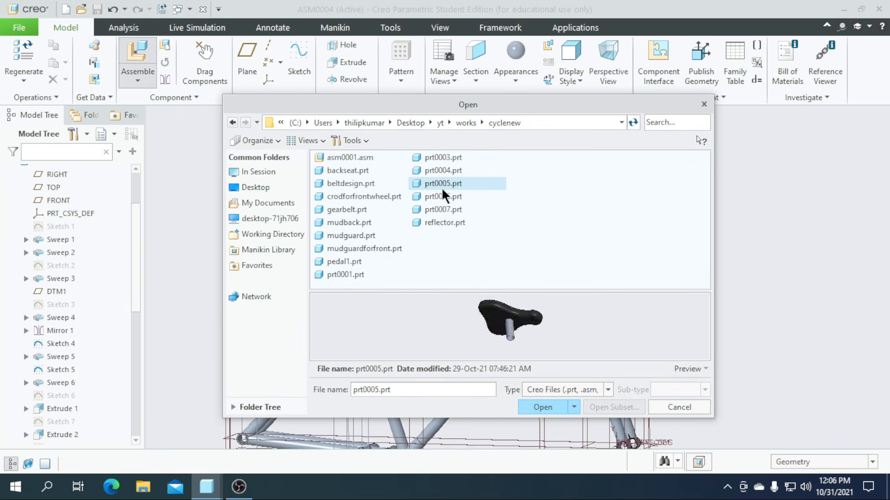
{"action": "left_click", "coordinate": [444, 202]}
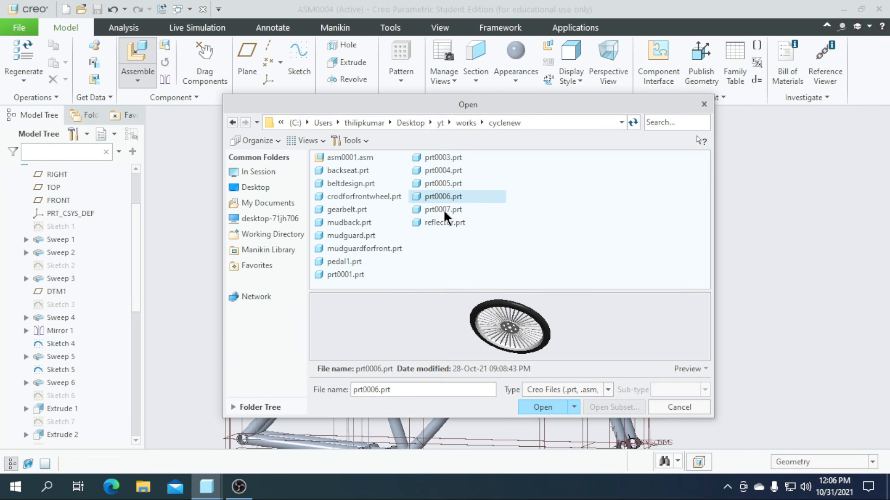
{"action": "left_click", "coordinate": [444, 211]}
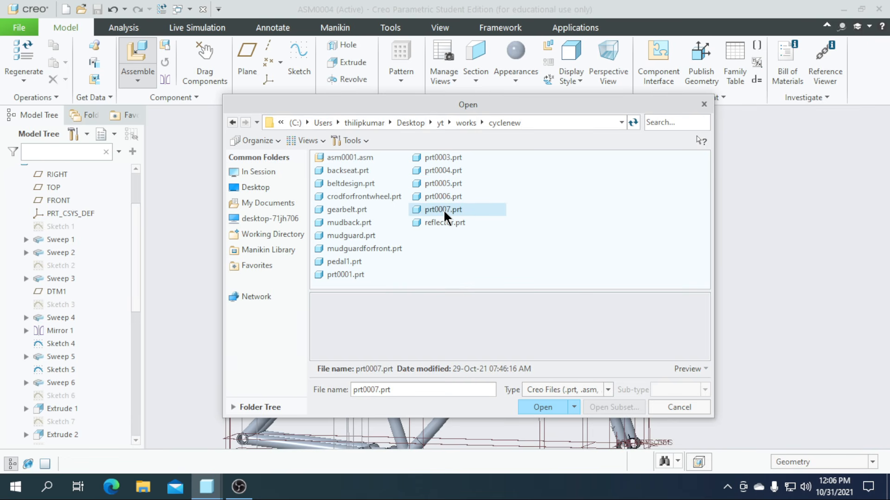
{"action": "left_click", "coordinate": [431, 173]}
{"action": "left_click", "coordinate": [541, 412]}
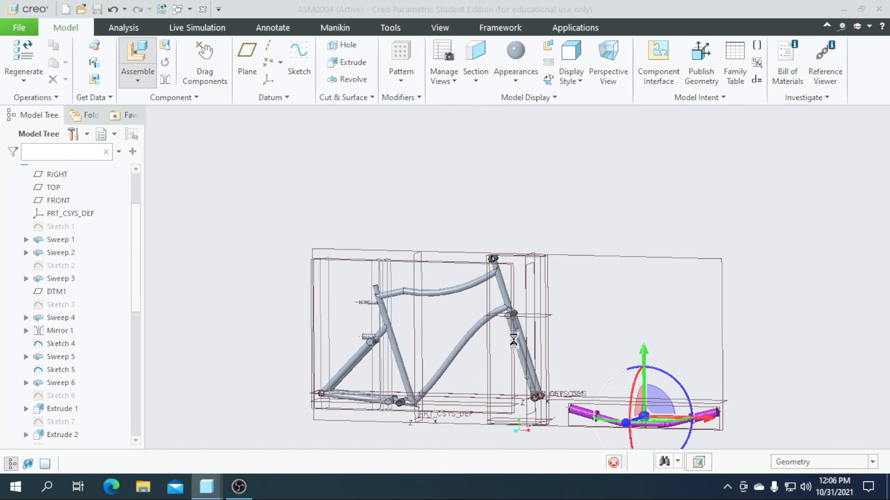
Move the handlebar above the frame and align its straight middle section with the clamp ring atop the fork stem using a Cylinder connection
{"action": "scroll", "coordinate": [549, 366], "scroll_direction": "up", "scroll_amount": 2}
{"action": "left_click_drag", "start_coordinate": [649, 366], "coordinate": [470, 171]}
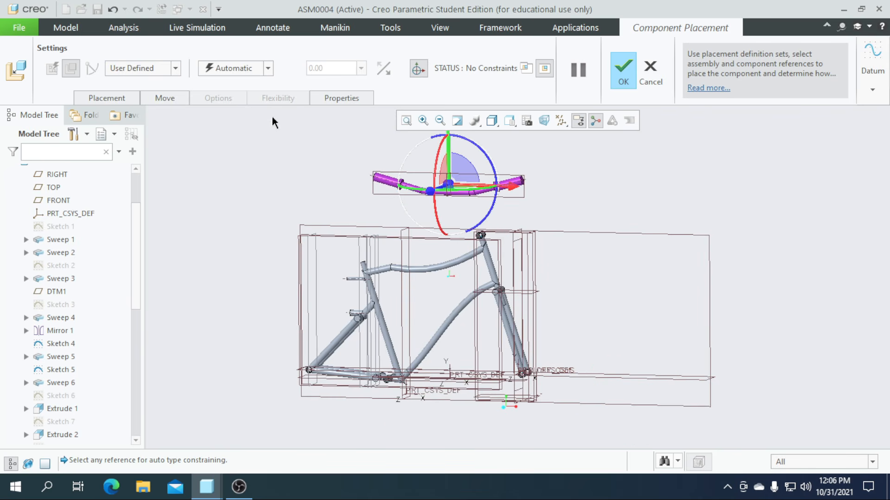
{"action": "left_click", "coordinate": [178, 69]}
{"action": "left_click", "coordinate": [141, 130]}
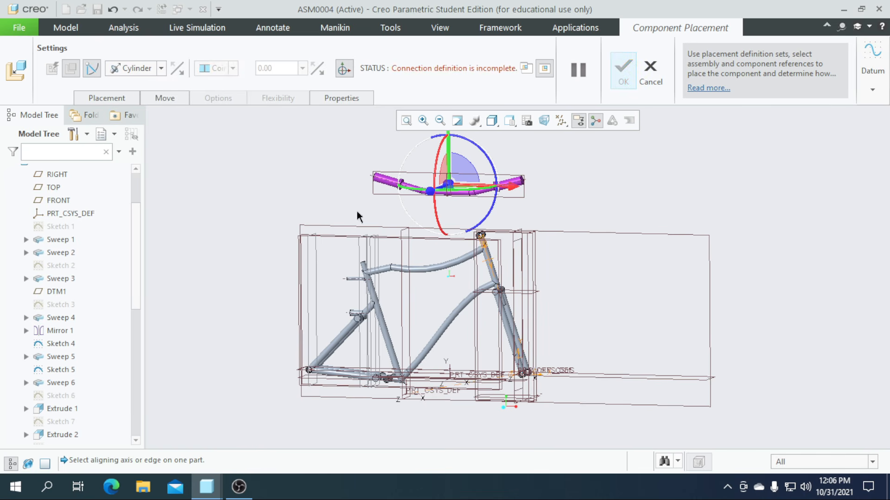
{"action": "scroll", "coordinate": [443, 195], "scroll_direction": "up", "scroll_amount": 5}
{"action": "left_click", "coordinate": [418, 203]}
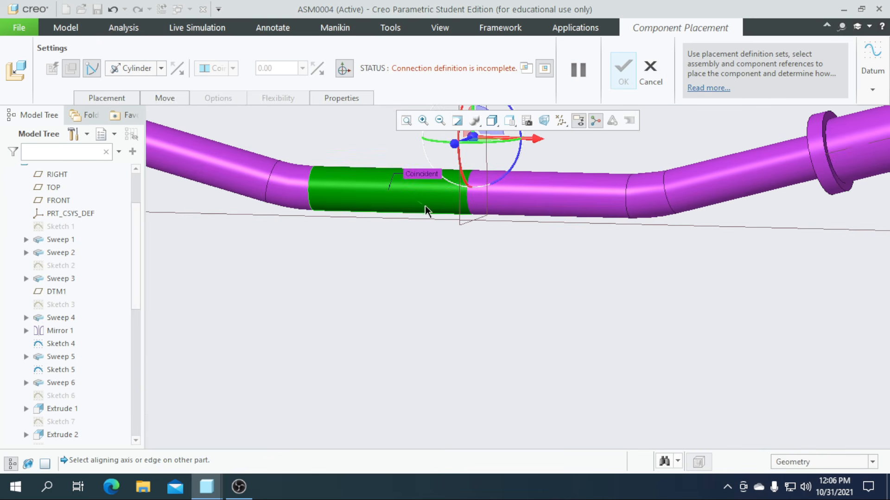
{"action": "scroll", "coordinate": [422, 205], "scroll_direction": "down", "scroll_amount": 4}
{"action": "left_click", "coordinate": [551, 340]}
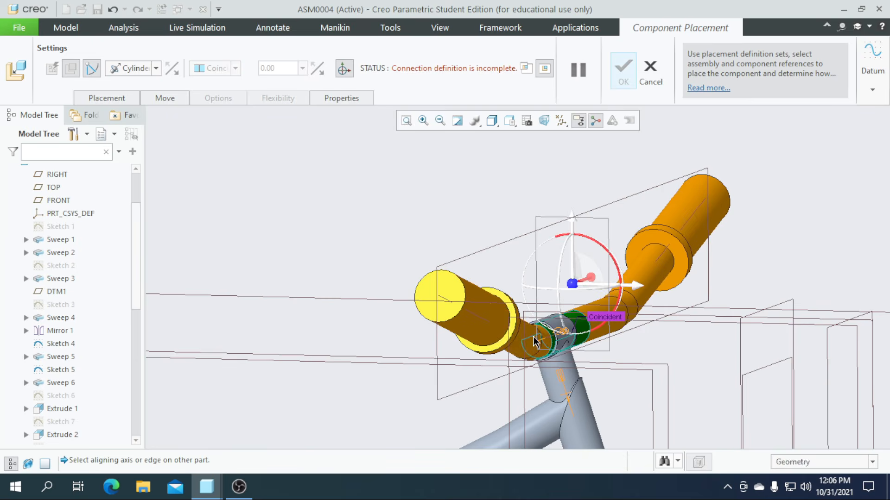
{"action": "scroll", "coordinate": [536, 309], "scroll_direction": "down", "scroll_amount": 1}
{"action": "middle_click_drag", "start_coordinate": [576, 357], "coordinate": [552, 370]}
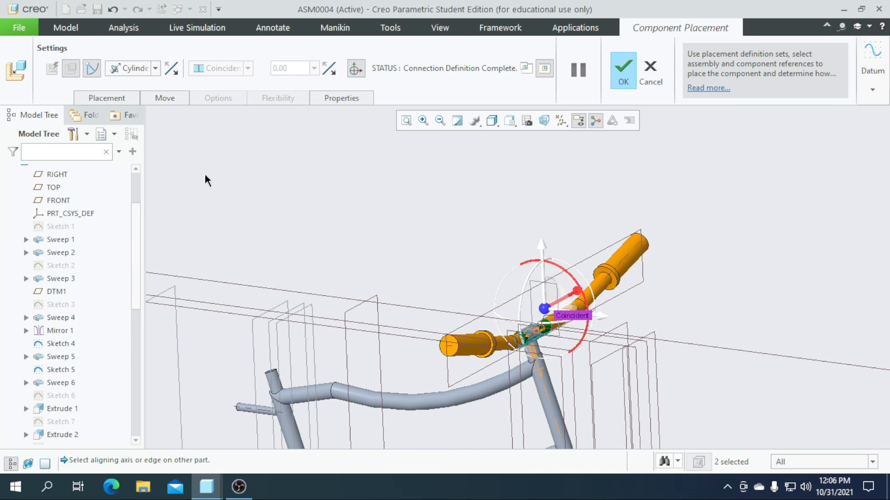
Add a General connection to the handlebar placement, with the handlebar's RIGHT plane as the component reference
{"action": "left_click", "coordinate": [110, 103]}
{"action": "left_click", "coordinate": [117, 218]}
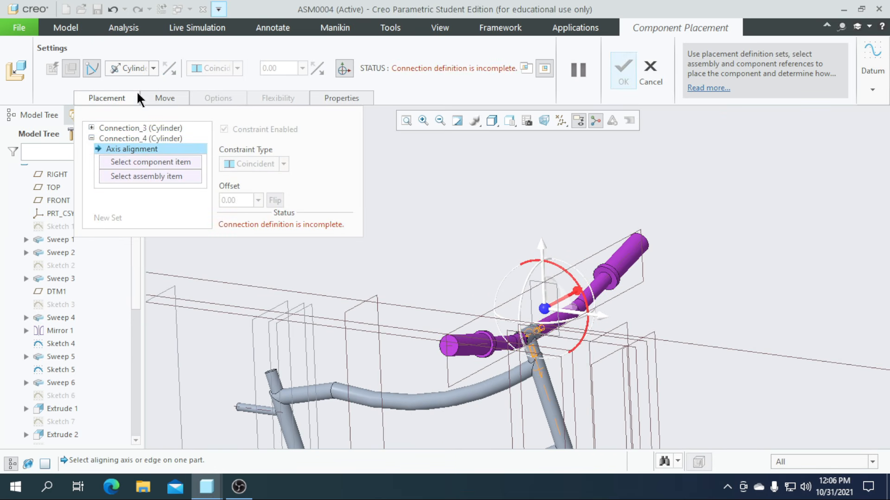
{"action": "left_click", "coordinate": [153, 69]}
{"action": "left_click", "coordinate": [137, 176]}
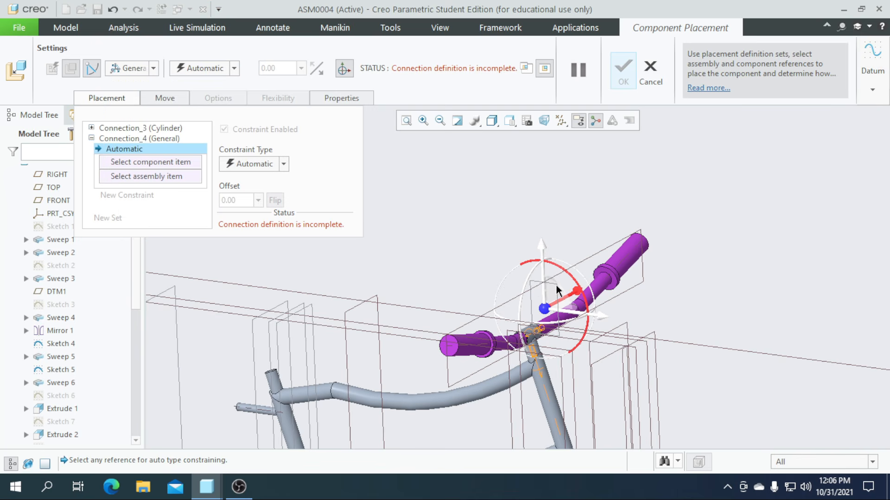
{"action": "left_click", "coordinate": [532, 284]}
{"action": "scroll", "coordinate": [535, 355], "scroll_direction": "up", "scroll_amount": 5}
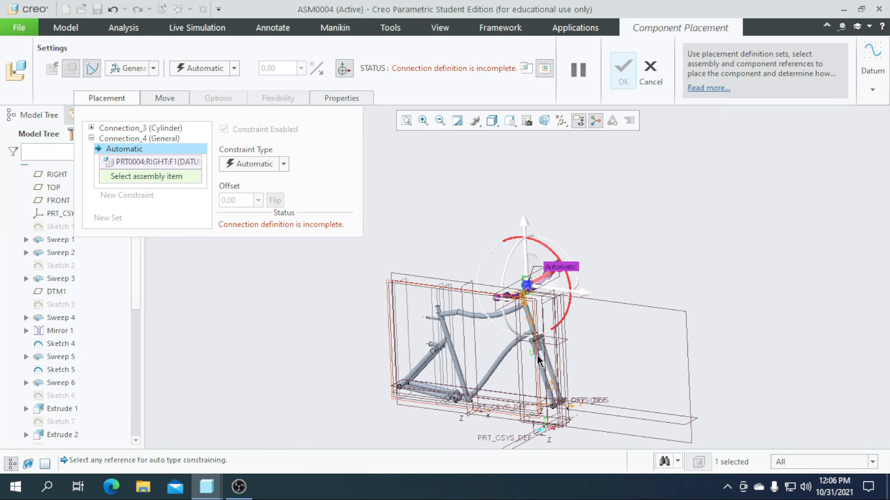
Make the handlebar's RIGHT datum plane coincident with ASM_FRONT, rotate the handlebar slightly about its stem, and accept the placement
{"action": "scroll", "coordinate": [562, 366], "scroll_direction": "down", "scroll_amount": 3}
{"action": "scroll", "coordinate": [519, 351], "scroll_direction": "up", "scroll_amount": 2}
{"action": "scroll", "coordinate": [552, 332], "scroll_direction": "down", "scroll_amount": 2}
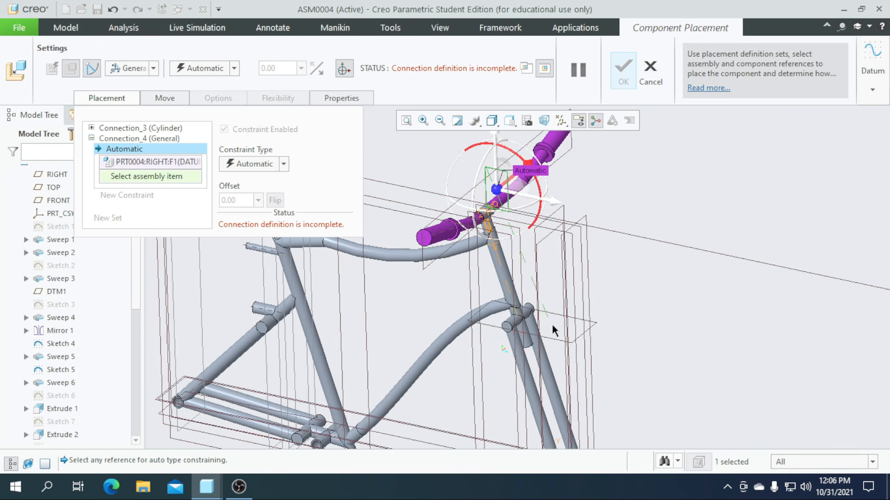
{"action": "scroll", "coordinate": [560, 326], "scroll_direction": "up", "scroll_amount": 2}
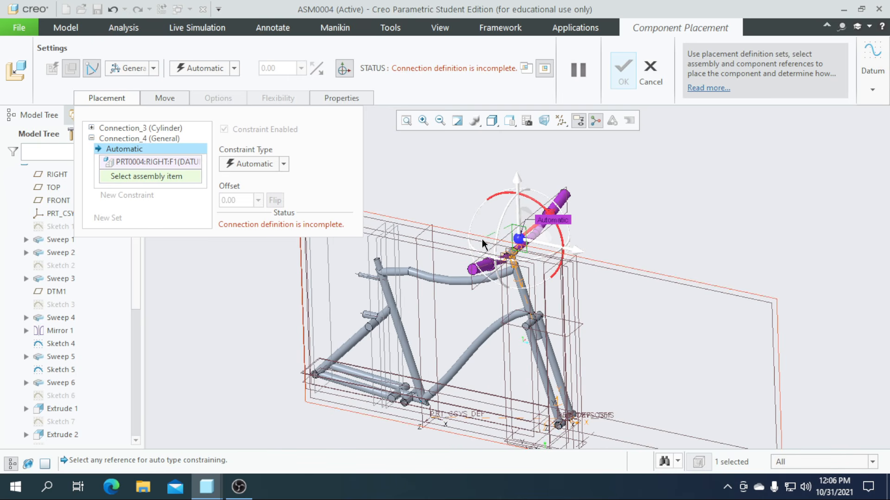
{"action": "left_click", "coordinate": [649, 276]}
{"action": "middle_click_drag", "start_coordinate": [649, 278], "coordinate": [598, 324]}
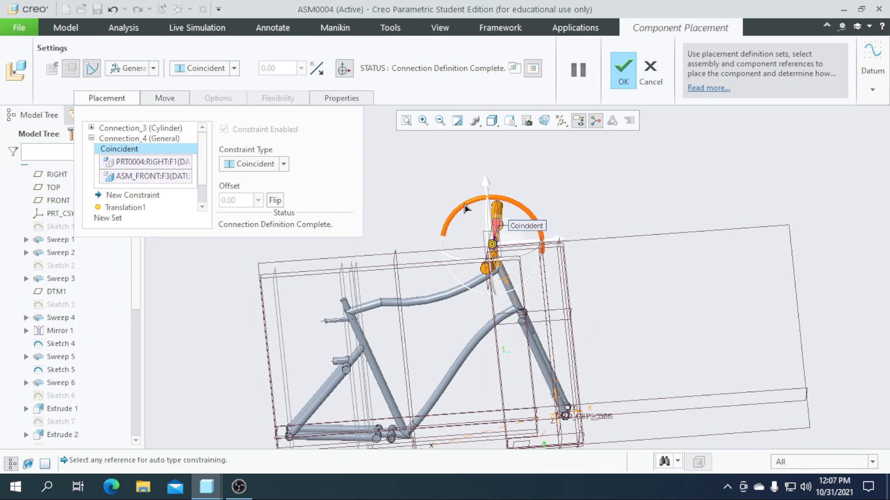
{"action": "left_click_drag", "start_coordinate": [461, 211], "coordinate": [452, 233]}
{"action": "left_click", "coordinate": [623, 75]}
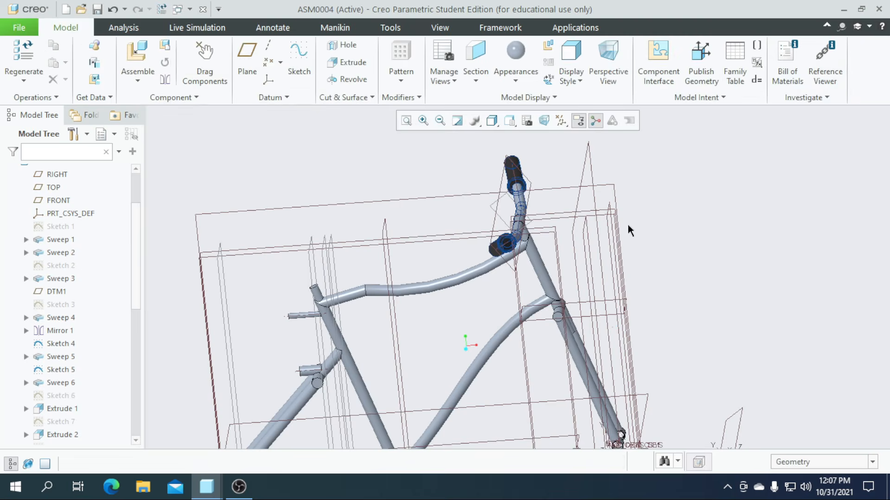
Clear all appearances from the assembly
{"action": "middle_click_drag", "start_coordinate": [741, 309], "coordinate": [718, 303]}
{"action": "left_click", "coordinate": [516, 84]}
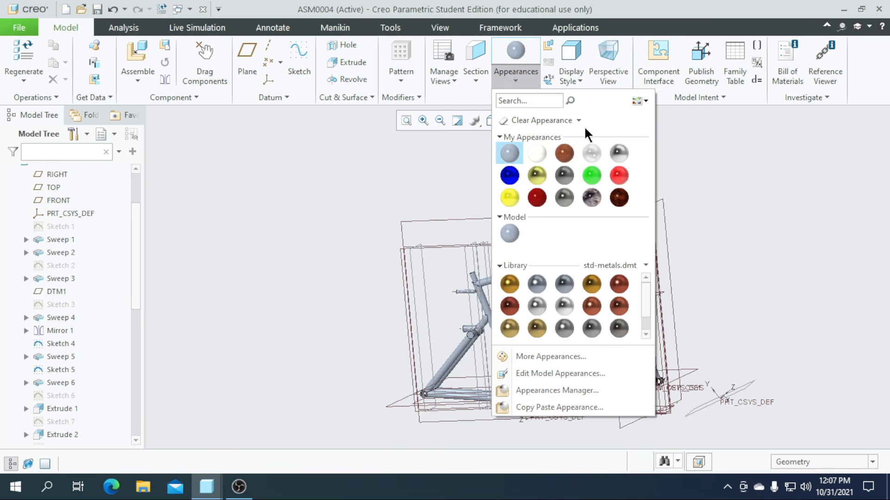
{"action": "left_click", "coordinate": [578, 120]}
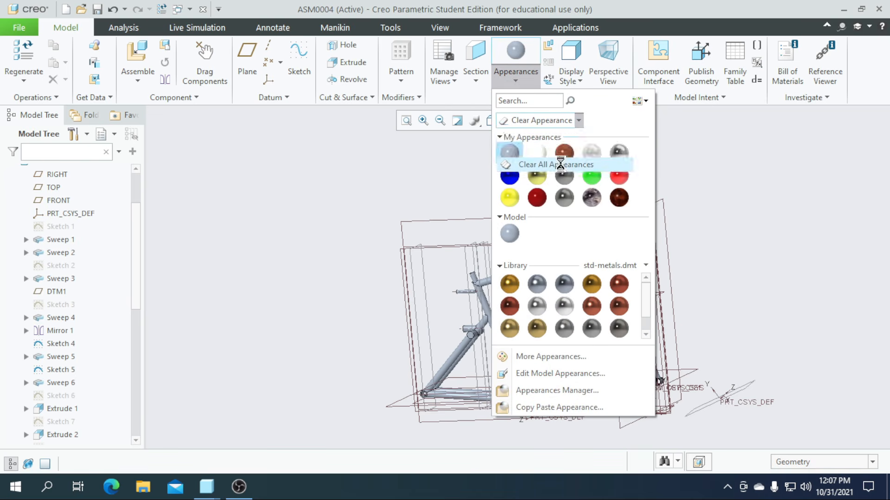
{"action": "left_click", "coordinate": [560, 165]}
{"action": "left_click", "coordinate": [443, 272]}
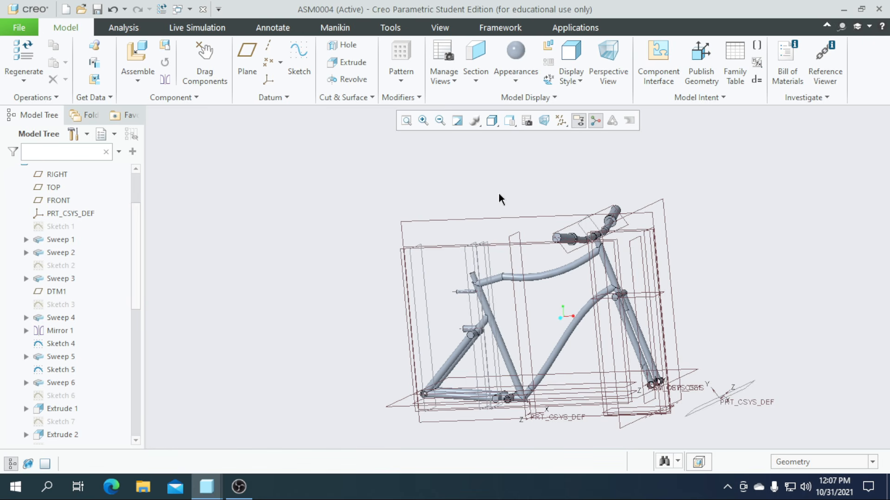
Insert the saddle part prt0005.prt into the assembly as a new component
{"action": "scroll", "coordinate": [517, 298], "scroll_direction": "down", "scroll_amount": 3}
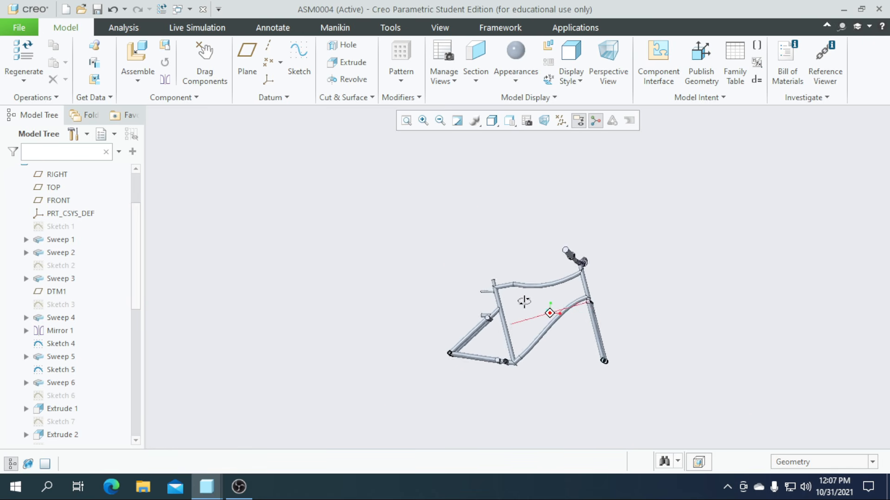
{"action": "scroll", "coordinate": [523, 319], "scroll_direction": "up", "scroll_amount": 5}
{"action": "left_click", "coordinate": [137, 50]}
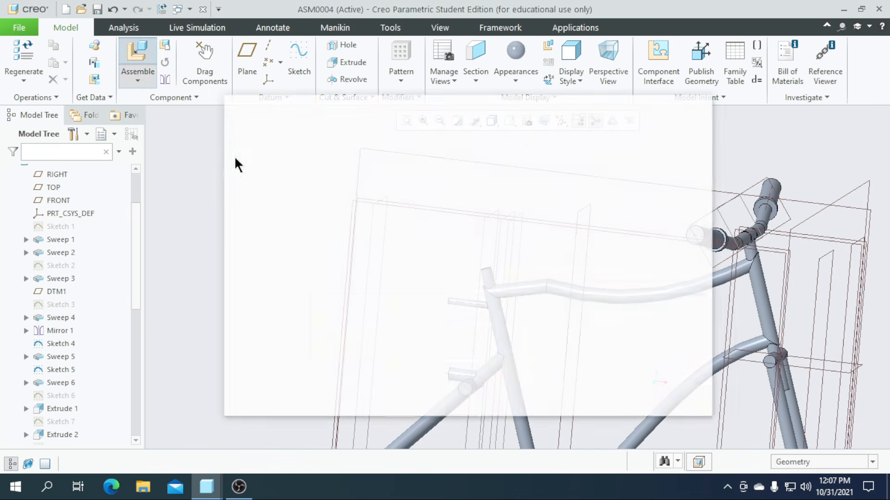
{"action": "left_click", "coordinate": [443, 186]}
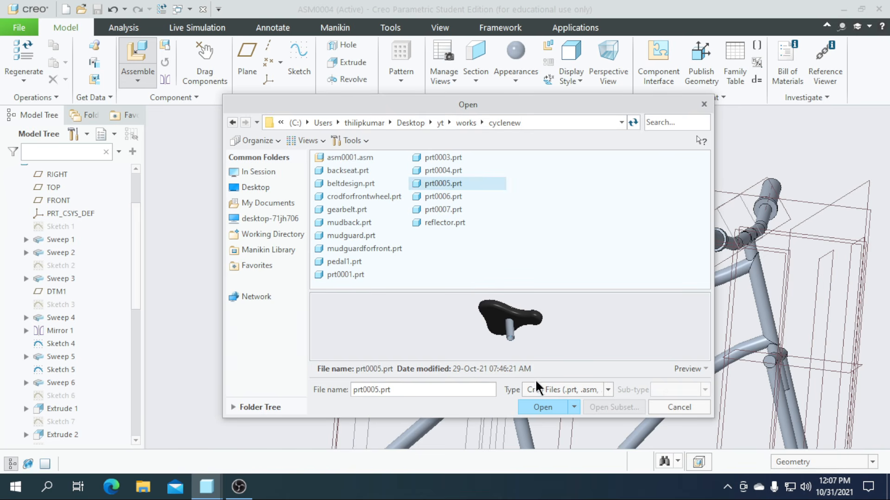
{"action": "left_click", "coordinate": [536, 404]}
Move the saddle above the rear of the frame and rotate it so its post points down toward the seat tube
{"action": "scroll", "coordinate": [457, 244], "scroll_direction": "up", "scroll_amount": 5}
{"action": "left_click_drag", "start_coordinate": [613, 327], "coordinate": [470, 190]}
{"action": "scroll", "coordinate": [451, 266], "scroll_direction": "down", "scroll_amount": 5}
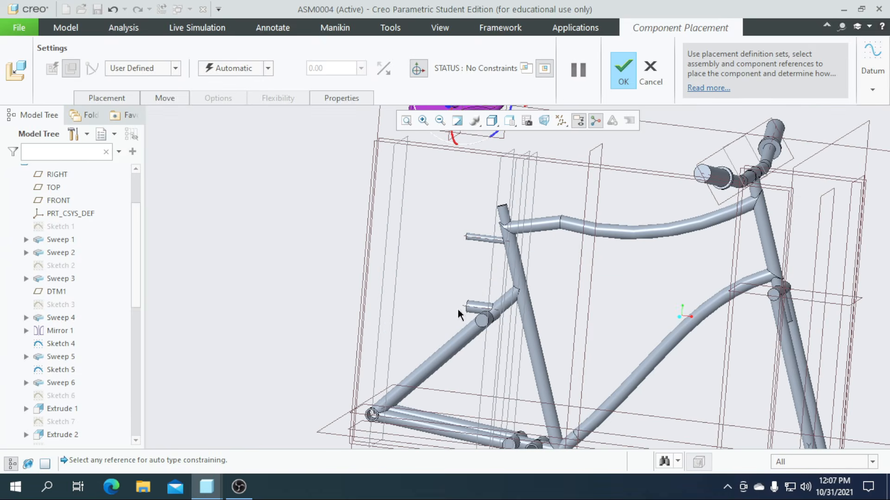
{"action": "scroll", "coordinate": [458, 309], "scroll_direction": "up", "scroll_amount": 4}
{"action": "scroll", "coordinate": [454, 184], "scroll_direction": "down", "scroll_amount": 3}
{"action": "left_click_drag", "start_coordinate": [455, 217], "coordinate": [461, 196]}
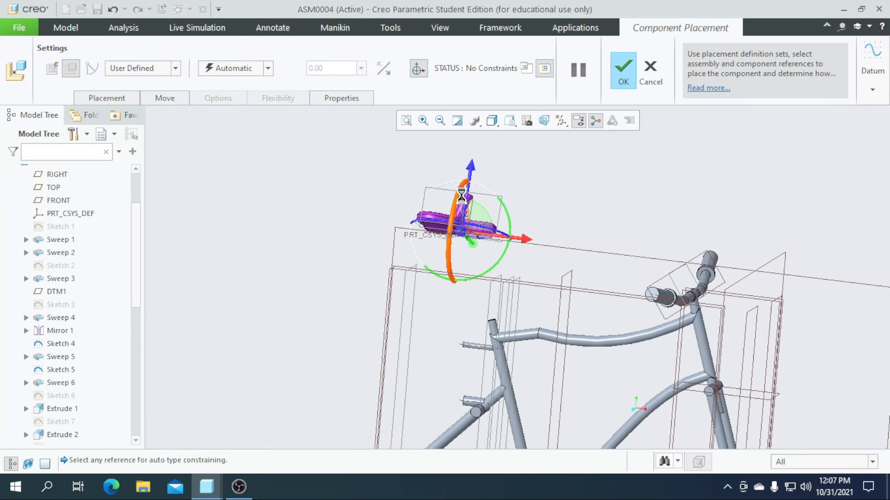
{"action": "left_click_drag", "start_coordinate": [446, 277], "coordinate": [477, 160]}
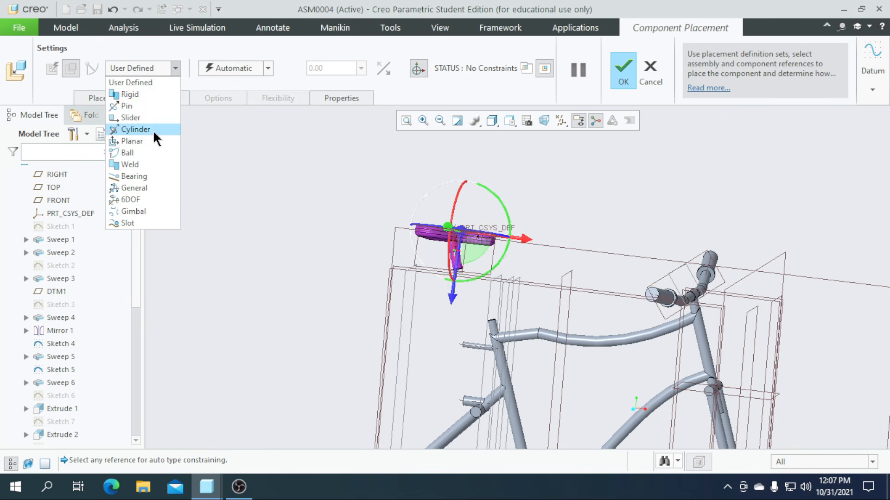
Connect the saddle post to the frame's seat tube with a Cylinder connection and slide the saddle down onto the tube
{"action": "left_click", "coordinate": [152, 128]}
{"action": "scroll", "coordinate": [474, 302], "scroll_direction": "up", "scroll_amount": 3}
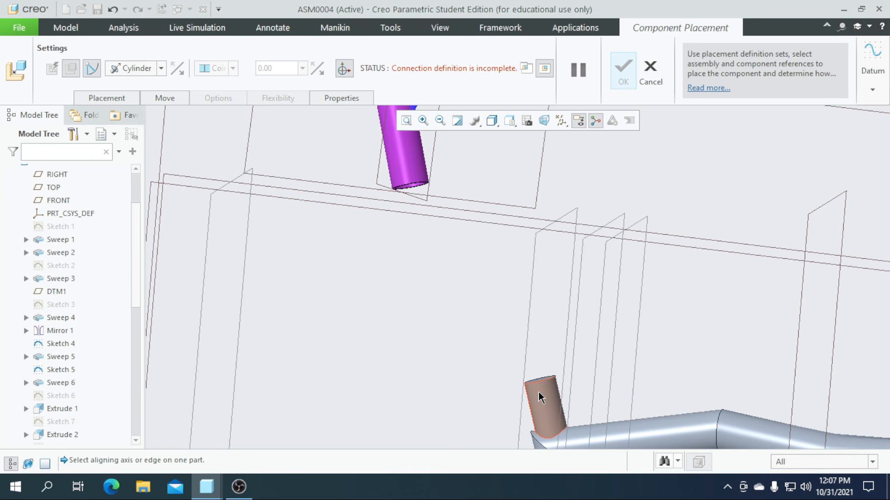
{"action": "left_click", "coordinate": [531, 385]}
{"action": "scroll", "coordinate": [401, 314], "scroll_direction": "down", "scroll_amount": 2}
{"action": "scroll", "coordinate": [400, 306], "scroll_direction": "up", "scroll_amount": 2}
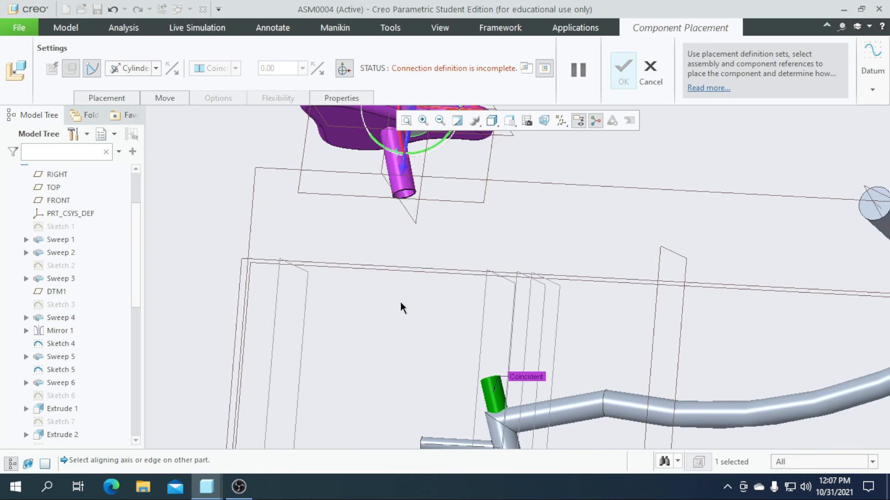
{"action": "left_click", "coordinate": [406, 200]}
{"action": "left_click_drag", "start_coordinate": [440, 202], "coordinate": [492, 417]}
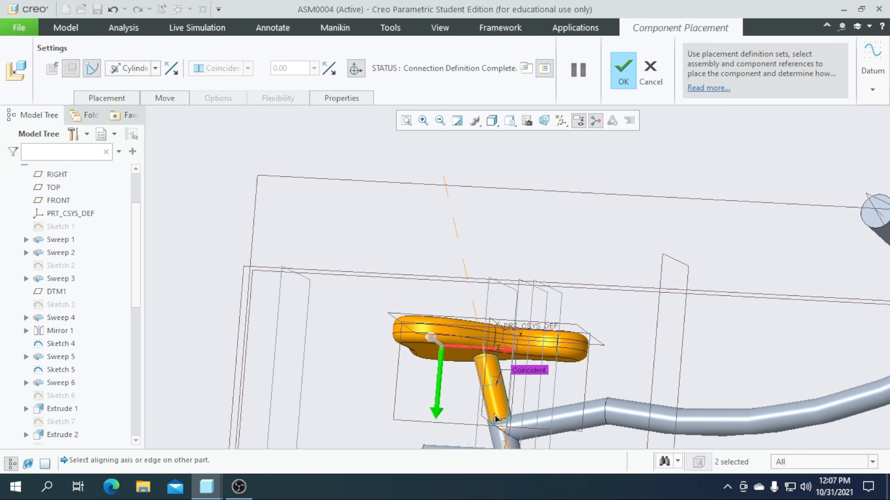
Add a General connection set making the saddle's TOP datum plane coincident with ASM_FRONT, and accept the placement
{"action": "middle_click_drag", "start_coordinate": [509, 408], "coordinate": [518, 335]}
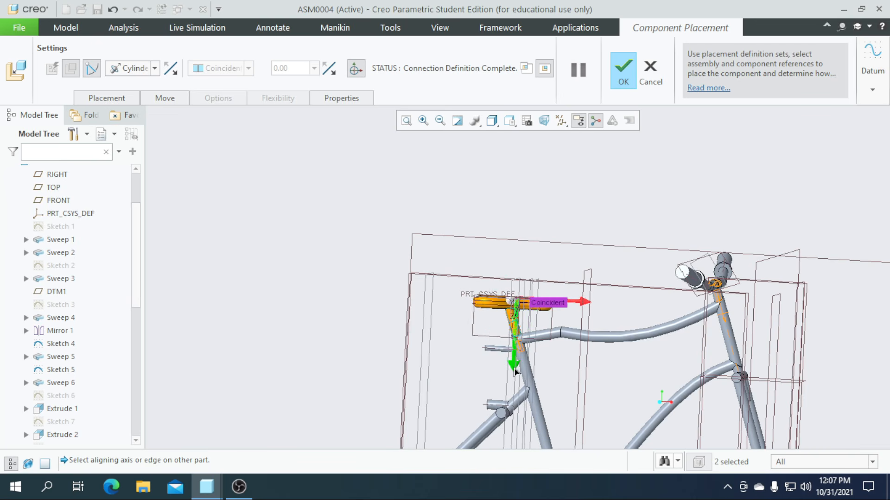
{"action": "scroll", "coordinate": [513, 292], "scroll_direction": "up", "scroll_amount": 2}
{"action": "middle_click_drag", "start_coordinate": [513, 292], "coordinate": [471, 290]}
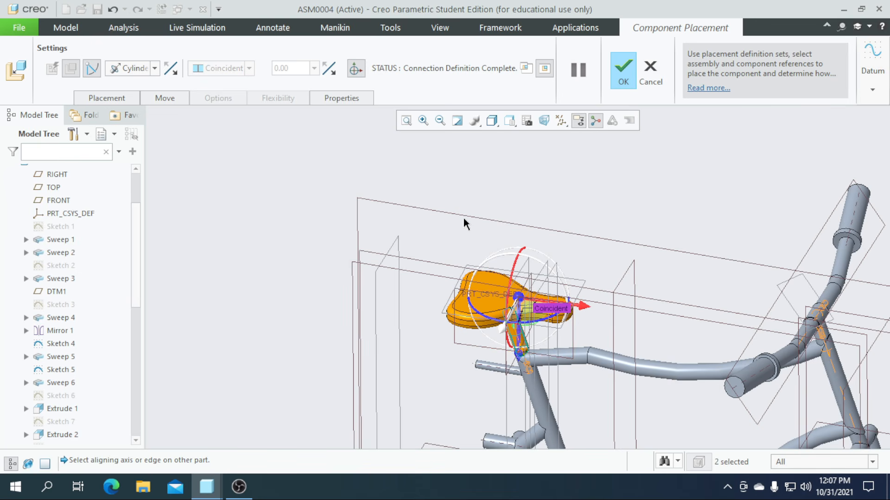
{"action": "left_click", "coordinate": [93, 98]}
{"action": "left_click", "coordinate": [111, 217]}
{"action": "left_click", "coordinate": [155, 67]}
{"action": "left_click", "coordinate": [132, 180]}
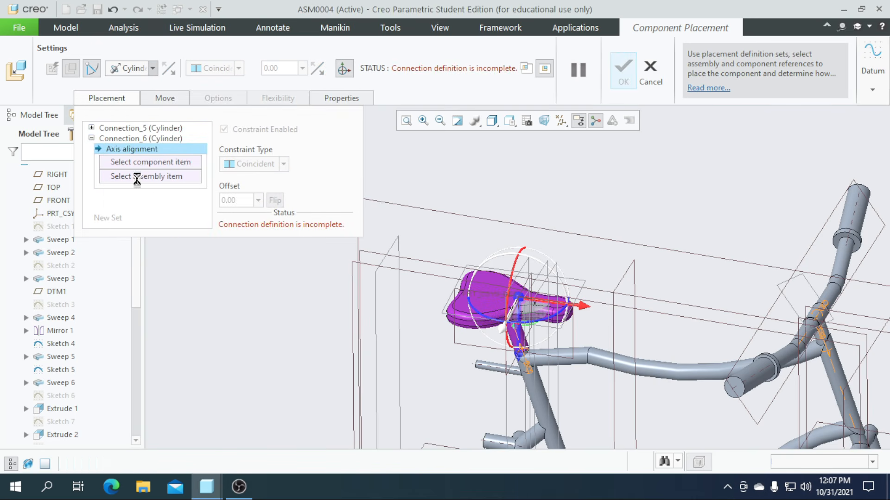
{"action": "left_click", "coordinate": [455, 343]}
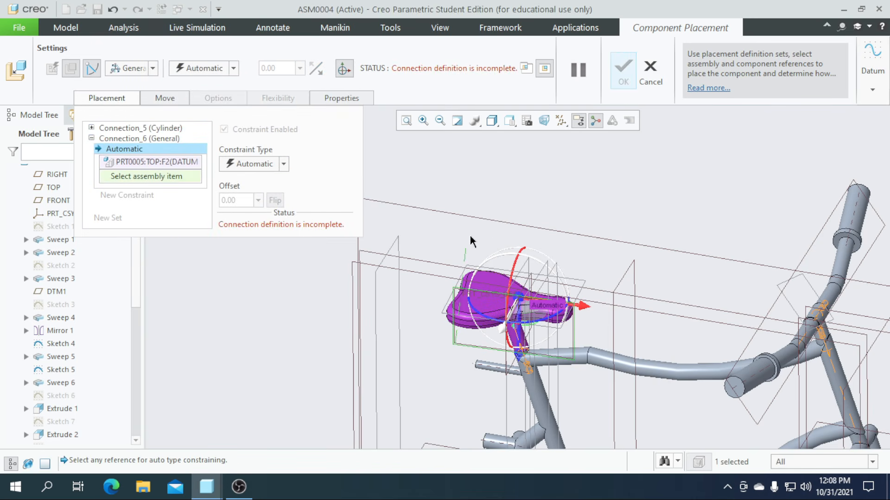
{"action": "left_click", "coordinate": [491, 220]}
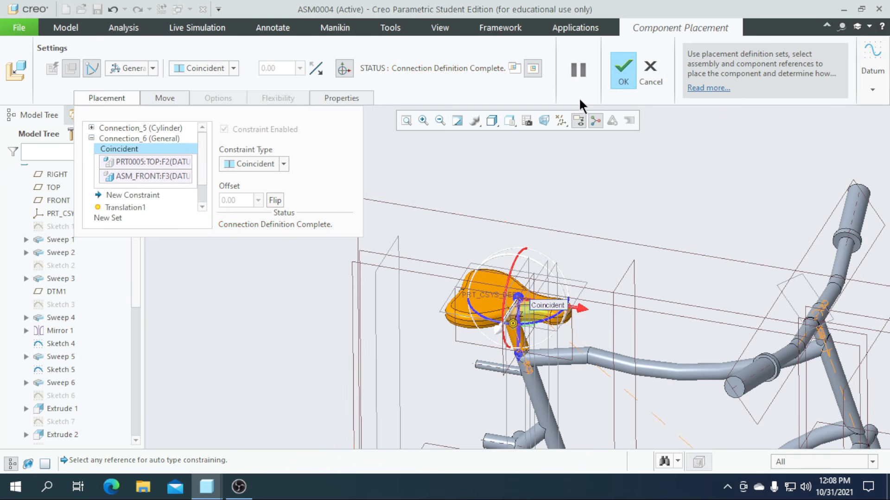
{"action": "left_click", "coordinate": [623, 70]}
Insert the axle rod prt0007.prt into the assembly as a new component
{"action": "key", "text": "ctrl+d"}
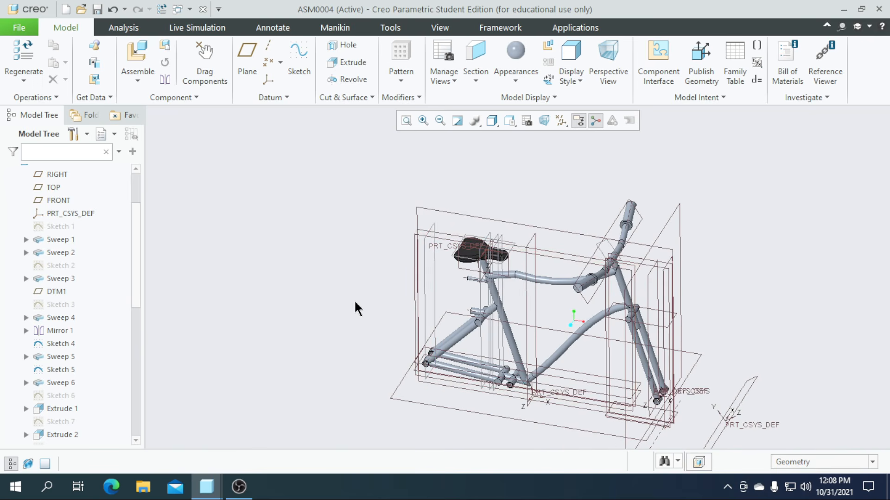
{"action": "middle_click_drag", "start_coordinate": [385, 303], "coordinate": [387, 284]}
{"action": "scroll", "coordinate": [444, 366], "scroll_direction": "down", "scroll_amount": 6}
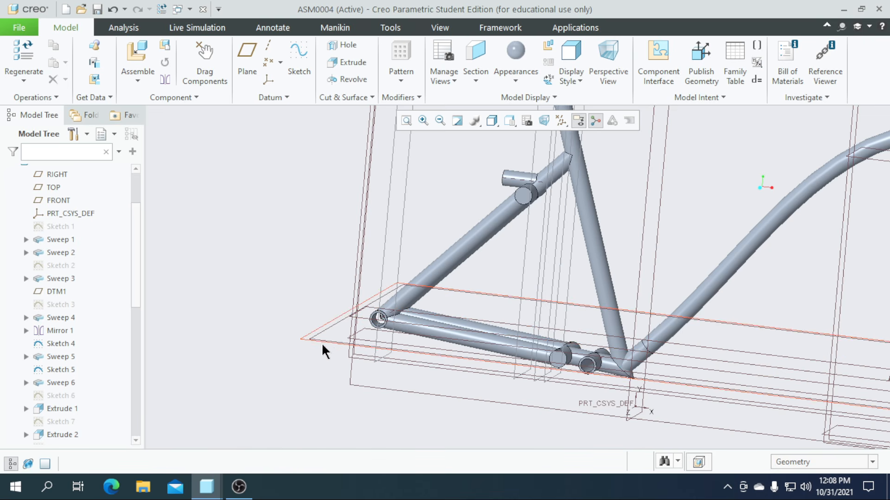
{"action": "left_click", "coordinate": [137, 56]}
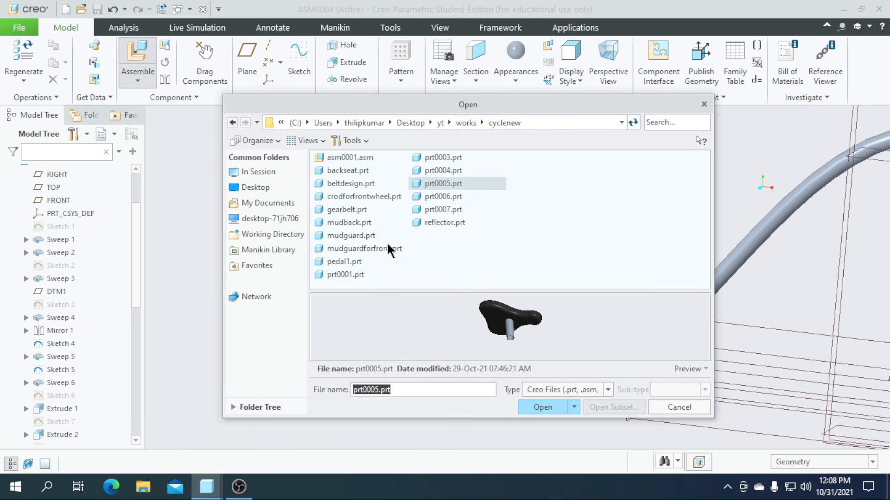
{"action": "left_click", "coordinate": [443, 199]}
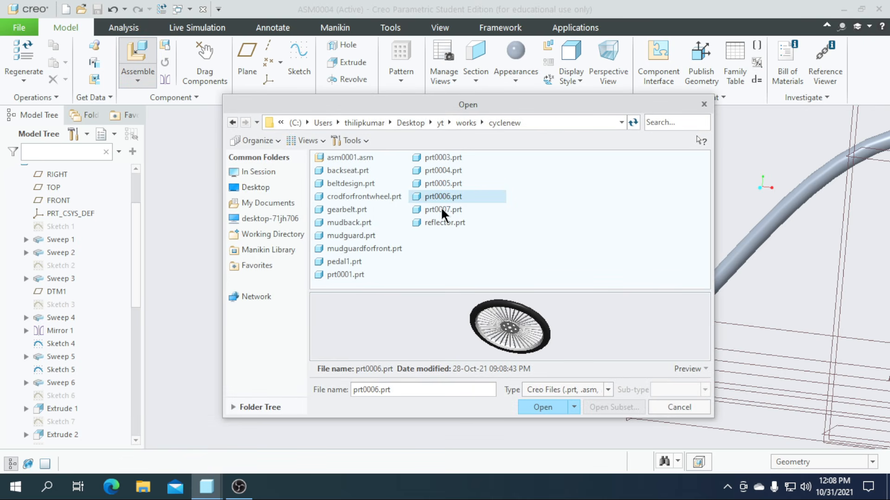
{"action": "left_click", "coordinate": [442, 211]}
{"action": "left_click", "coordinate": [444, 199]}
{"action": "left_click", "coordinate": [441, 210]}
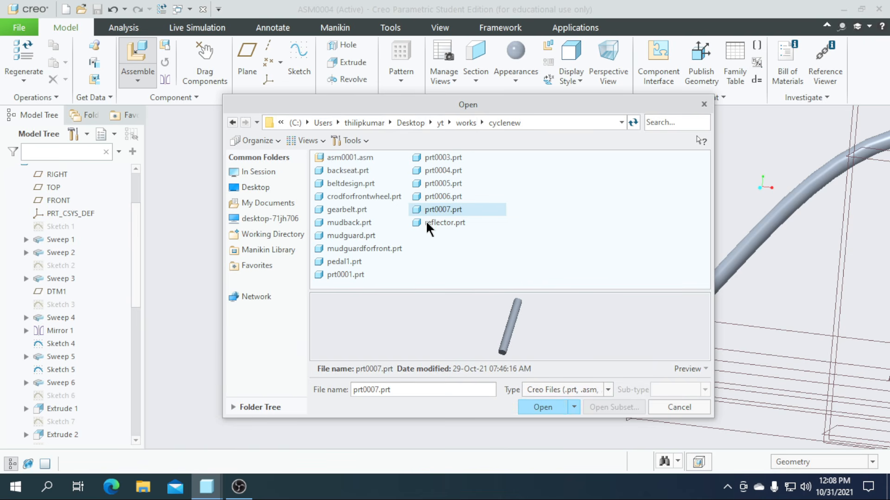
{"action": "left_click", "coordinate": [538, 407]}
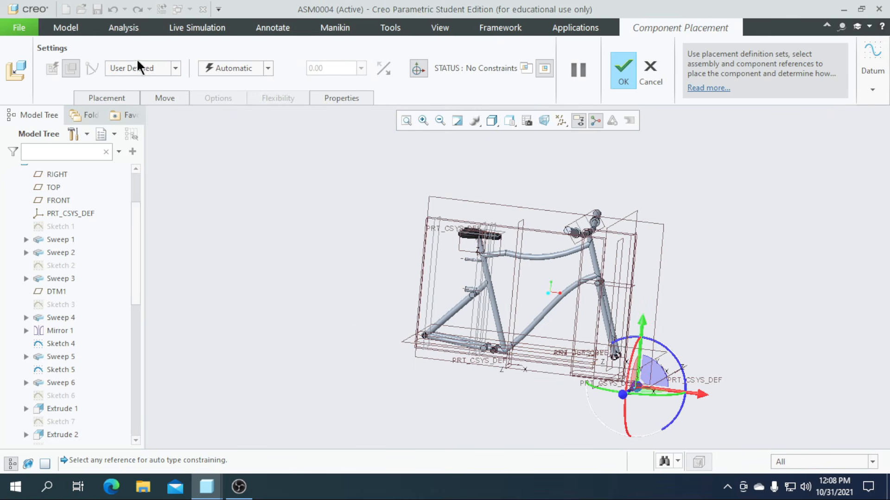
Give the rod a Pin connection and align its axis with the frame's rear axle hole
{"action": "left_click", "coordinate": [176, 70]}
{"action": "left_click", "coordinate": [141, 107]}
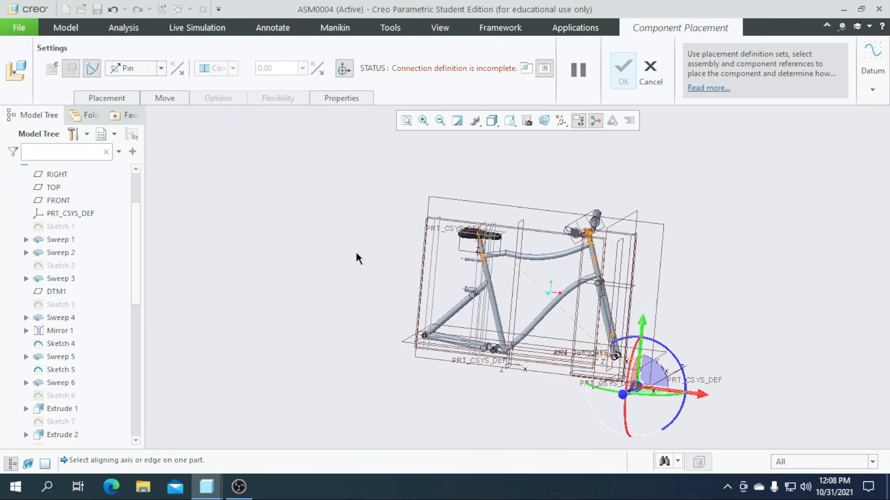
{"action": "scroll", "coordinate": [416, 298], "scroll_direction": "up", "scroll_amount": 6}
{"action": "left_click", "coordinate": [407, 300]}
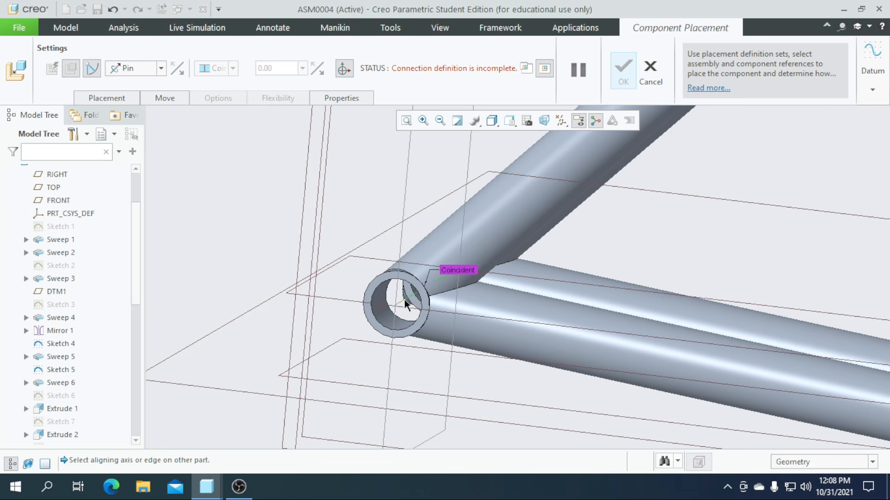
{"action": "scroll", "coordinate": [306, 297], "scroll_direction": "down", "scroll_amount": 2}
{"action": "scroll", "coordinate": [305, 298], "scroll_direction": "down", "scroll_amount": 5}
{"action": "scroll", "coordinate": [621, 401], "scroll_direction": "up", "scroll_amount": 10}
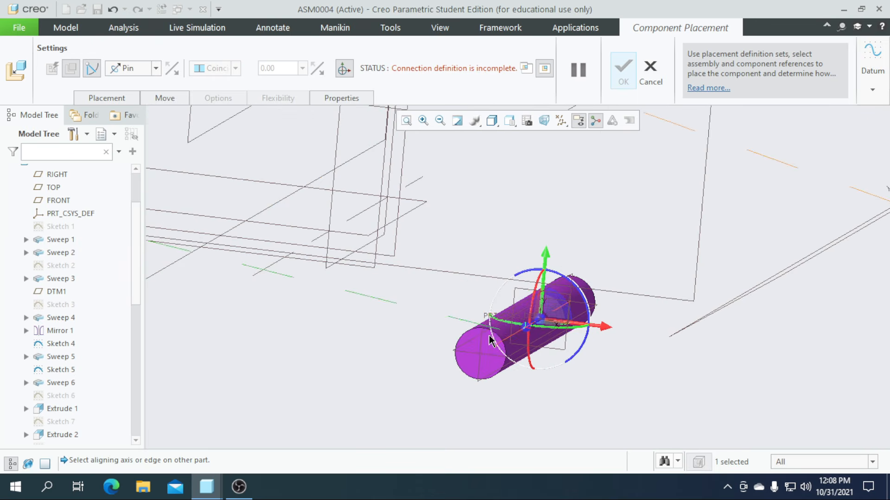
{"action": "left_click", "coordinate": [485, 356]}
Make the rod's end face coincident with the outer face of the frame's rear axle ring and accept the placement
{"action": "scroll", "coordinate": [600, 372], "scroll_direction": "down", "scroll_amount": 5}
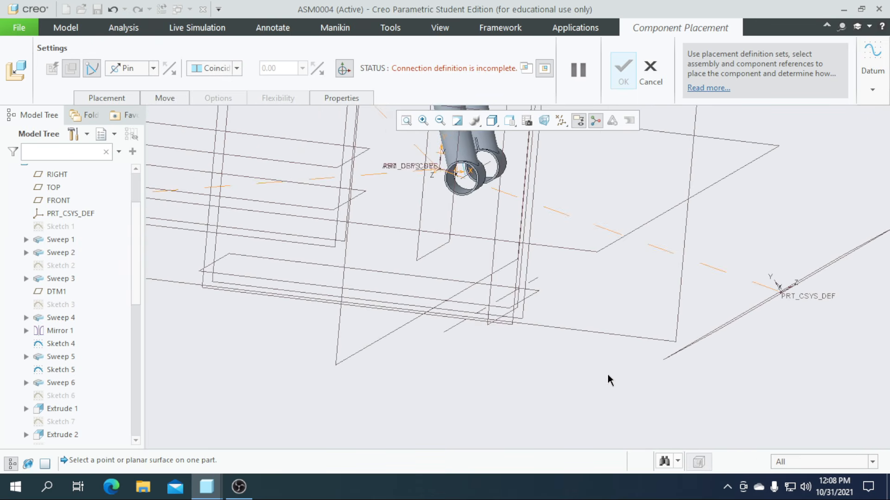
{"action": "middle_click_drag", "start_coordinate": [595, 374], "coordinate": [524, 397]}
{"action": "scroll", "coordinate": [498, 387], "scroll_direction": "up", "scroll_amount": 5}
{"action": "scroll", "coordinate": [582, 383], "scroll_direction": "up", "scroll_amount": 8}
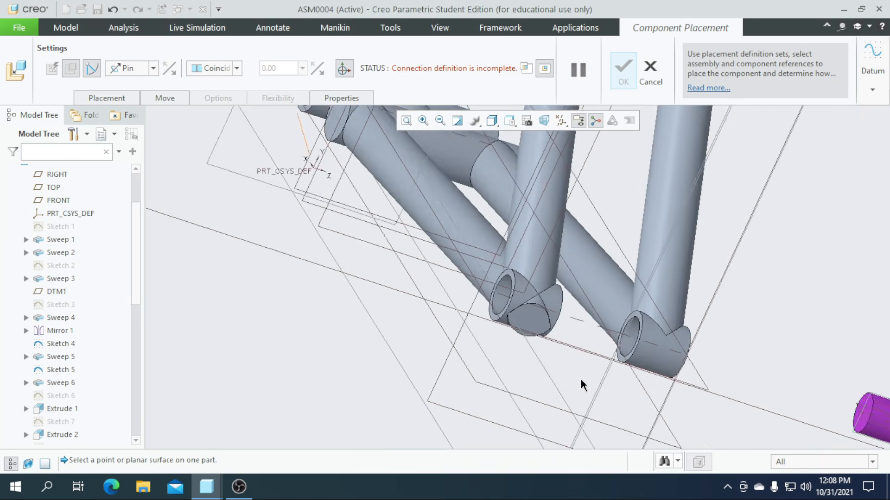
{"action": "left_click", "coordinate": [474, 301]}
{"action": "scroll", "coordinate": [444, 309], "scroll_direction": "down", "scroll_amount": 5}
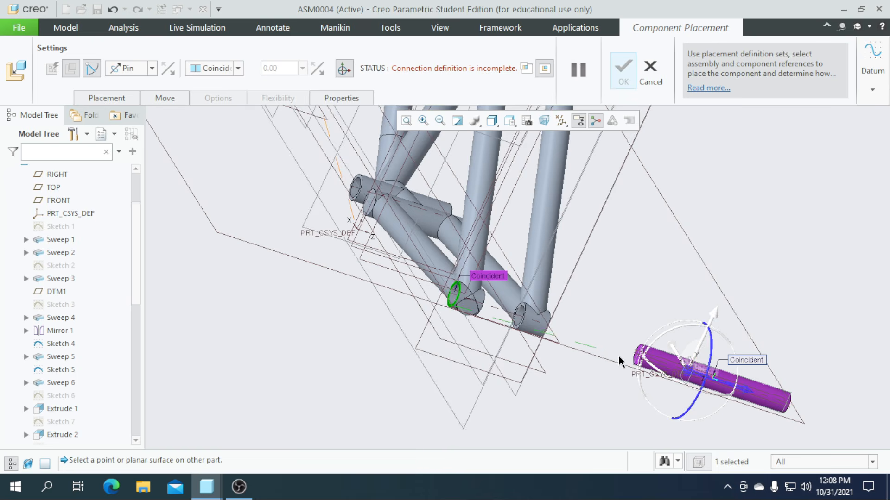
{"action": "scroll", "coordinate": [656, 369], "scroll_direction": "up", "scroll_amount": 5}
{"action": "left_click", "coordinate": [663, 366]}
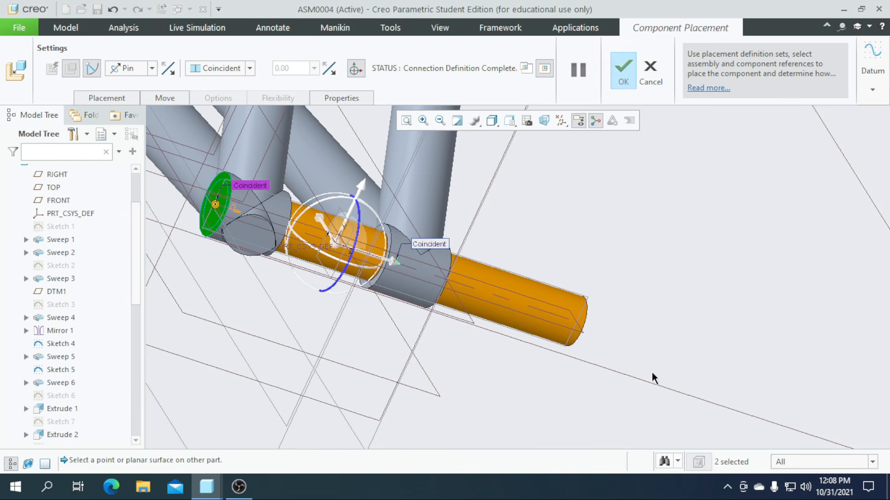
{"action": "scroll", "coordinate": [530, 371], "scroll_direction": "down", "scroll_amount": 3}
{"action": "middle_click_drag", "start_coordinate": [535, 401], "coordinate": [456, 389]}
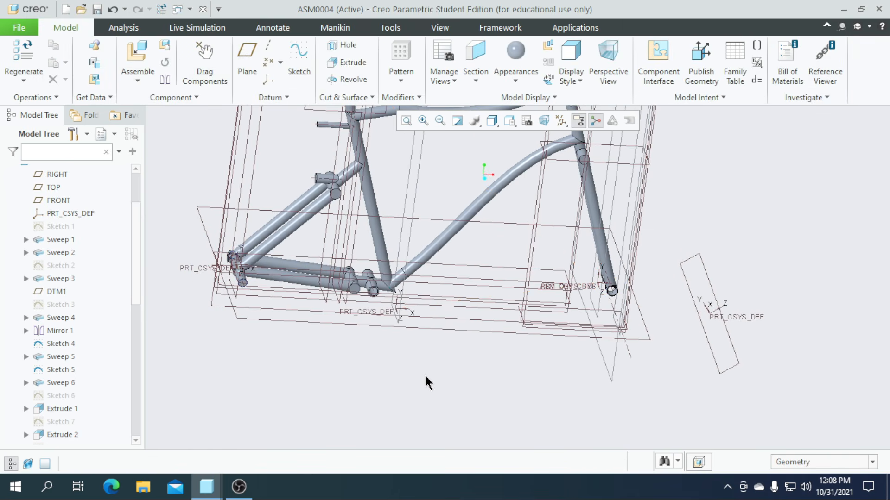
Hide all datum entities and insert the wheel prt0006.prt into the assembly as a new component
{"action": "left_click", "coordinate": [560, 121]}
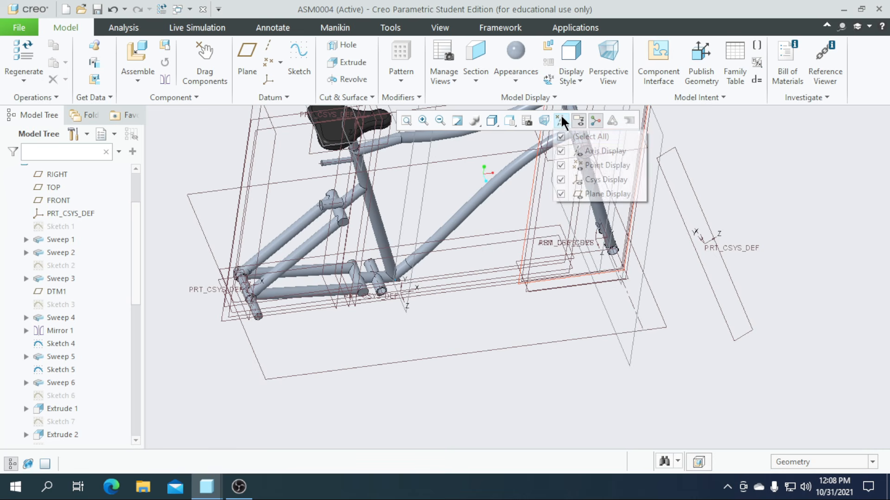
{"action": "left_click", "coordinate": [566, 136]}
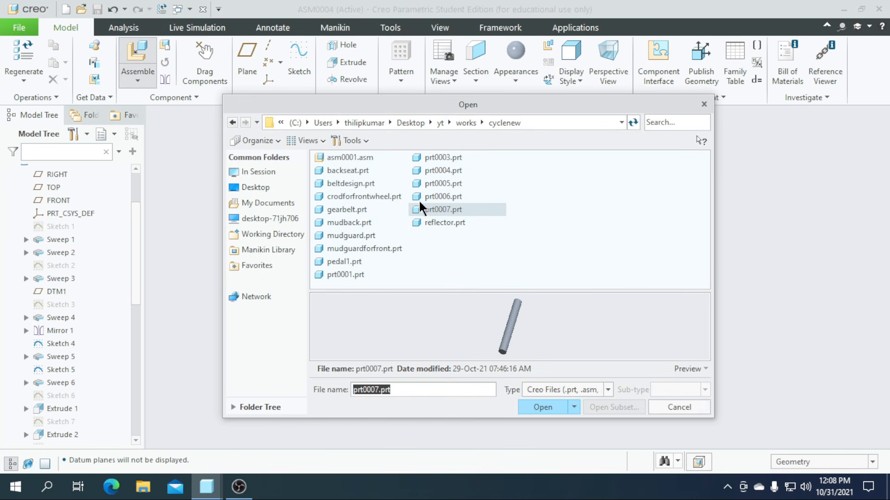
{"action": "left_click", "coordinate": [427, 197]}
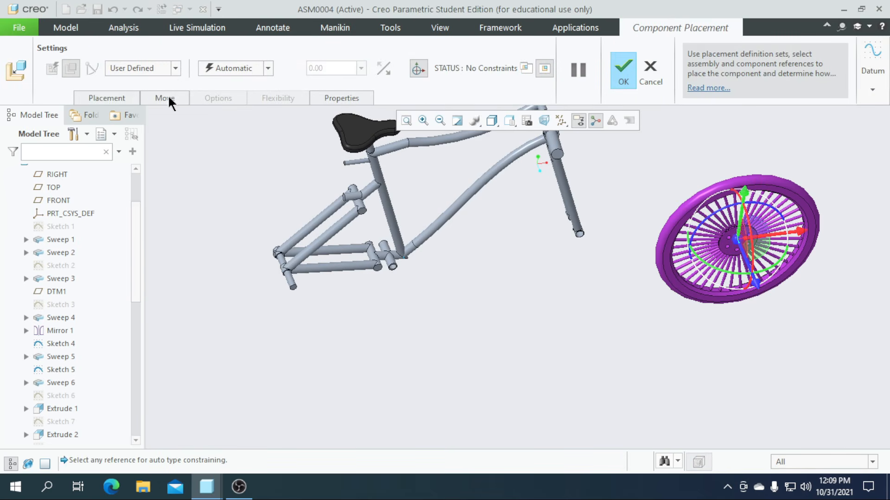
Give the wheel a Pin connection and turn on the display of datum axes and planes
{"action": "left_click", "coordinate": [175, 68]}
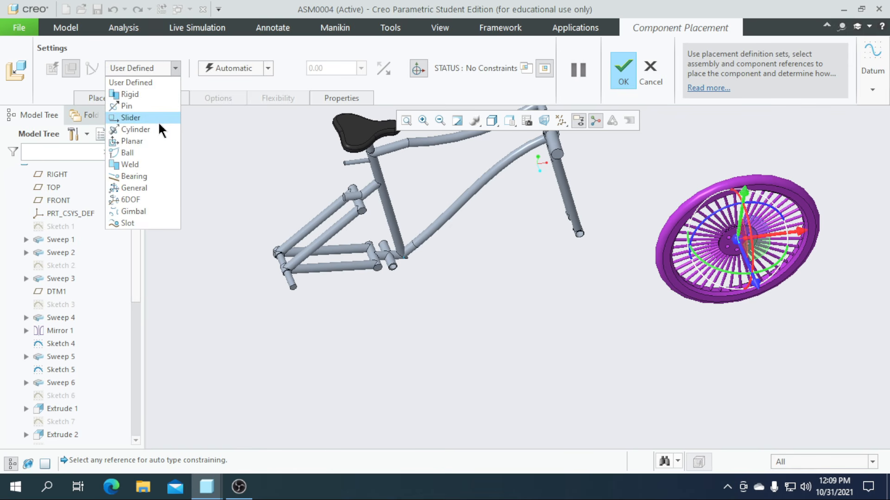
{"action": "left_click", "coordinate": [130, 107]}
{"action": "scroll", "coordinate": [260, 260], "scroll_direction": "down", "scroll_amount": 5}
{"action": "scroll", "coordinate": [351, 299], "scroll_direction": "down", "scroll_amount": 3}
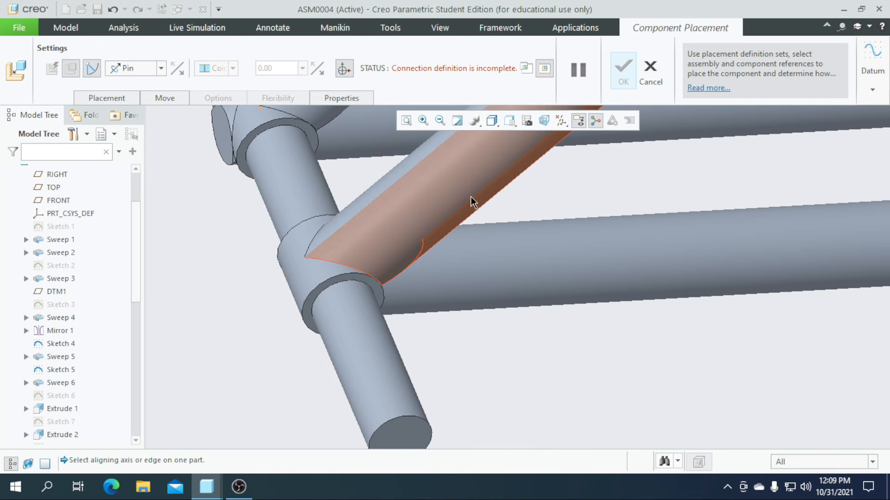
{"action": "left_click", "coordinate": [560, 120]}
{"action": "left_click", "coordinate": [561, 151]}
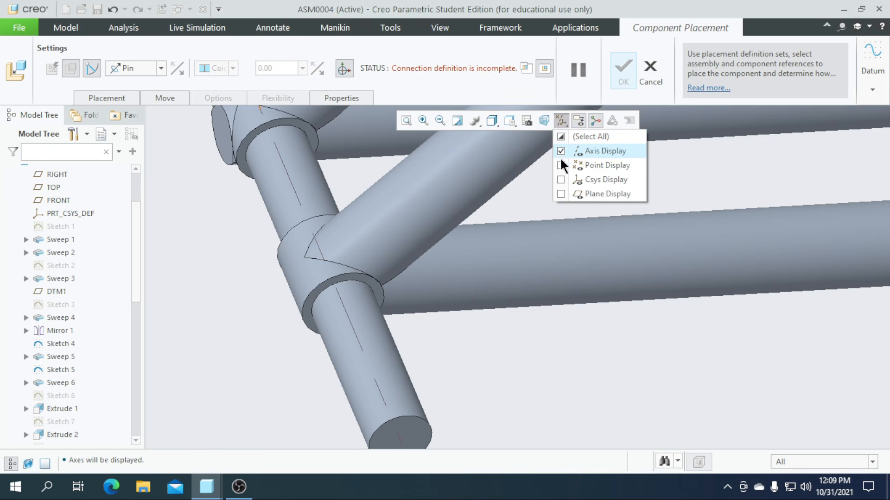
{"action": "left_click", "coordinate": [560, 193]}
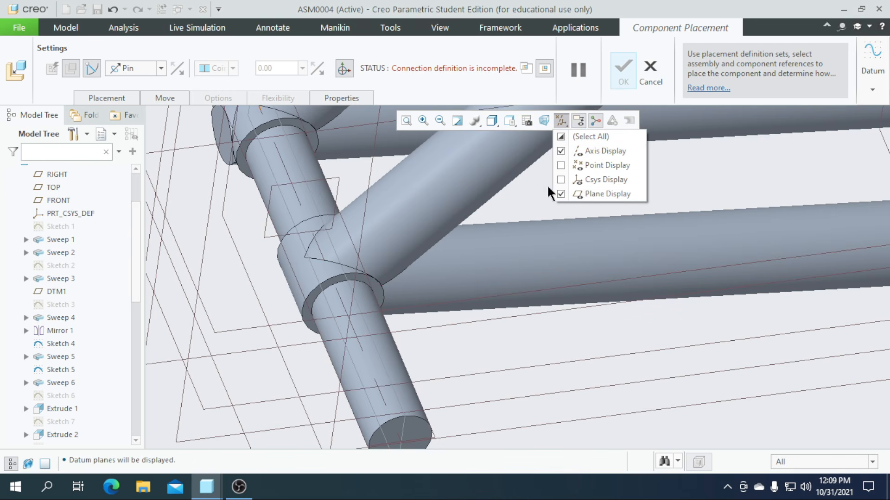
Align the rear axle rod's axis with the wheel's centre axis for the Pin connection
{"action": "left_click", "coordinate": [379, 393]}
{"action": "scroll", "coordinate": [293, 318], "scroll_direction": "down", "scroll_amount": 5}
{"action": "scroll", "coordinate": [730, 324], "scroll_direction": "up", "scroll_amount": 3}
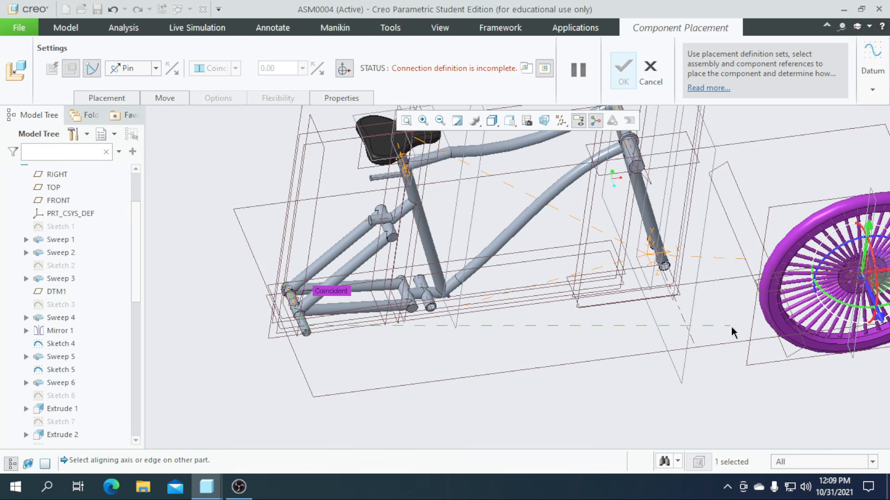
{"action": "middle_click_drag", "start_coordinate": [758, 324], "coordinate": [750, 278]}
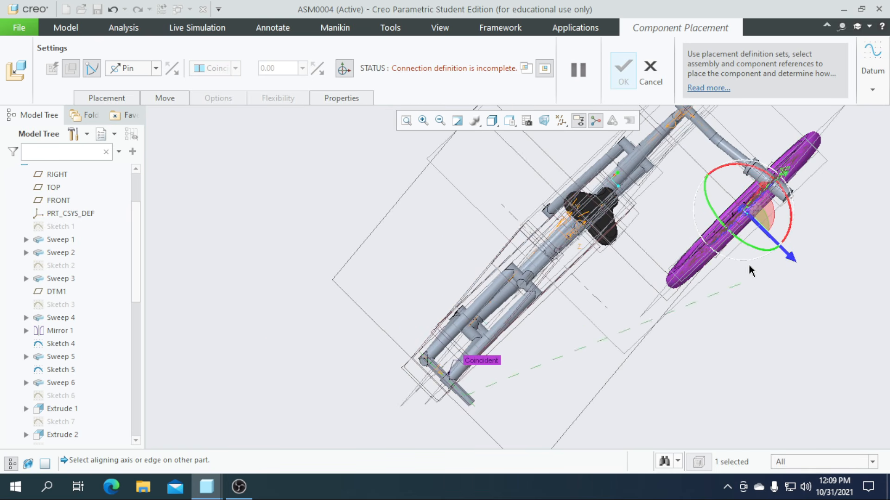
{"action": "scroll", "coordinate": [737, 215], "scroll_direction": "up", "scroll_amount": 4}
{"action": "scroll", "coordinate": [742, 231], "scroll_direction": "up", "scroll_amount": 5}
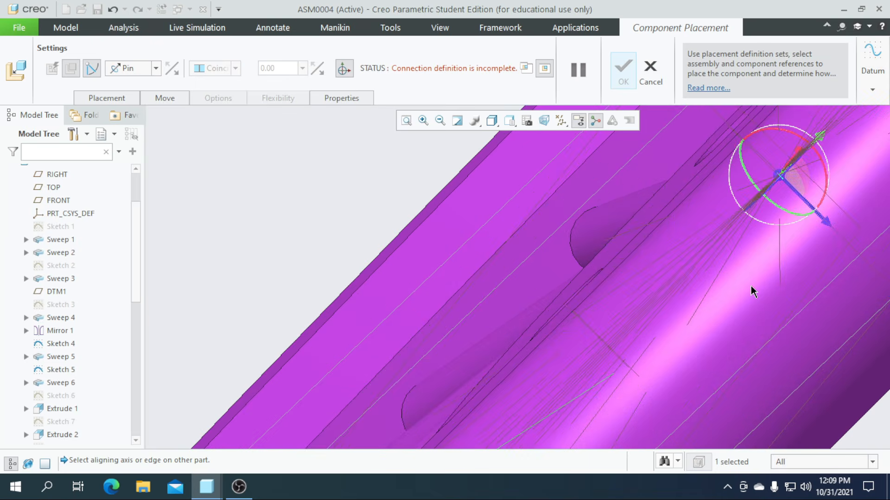
{"action": "scroll", "coordinate": [751, 286], "scroll_direction": "down", "scroll_amount": 2}
{"action": "scroll", "coordinate": [724, 320], "scroll_direction": "down", "scroll_amount": 4}
{"action": "middle_click_drag", "start_coordinate": [724, 320], "coordinate": [695, 311]}
{"action": "scroll", "coordinate": [682, 308], "scroll_direction": "up", "scroll_amount": 5}
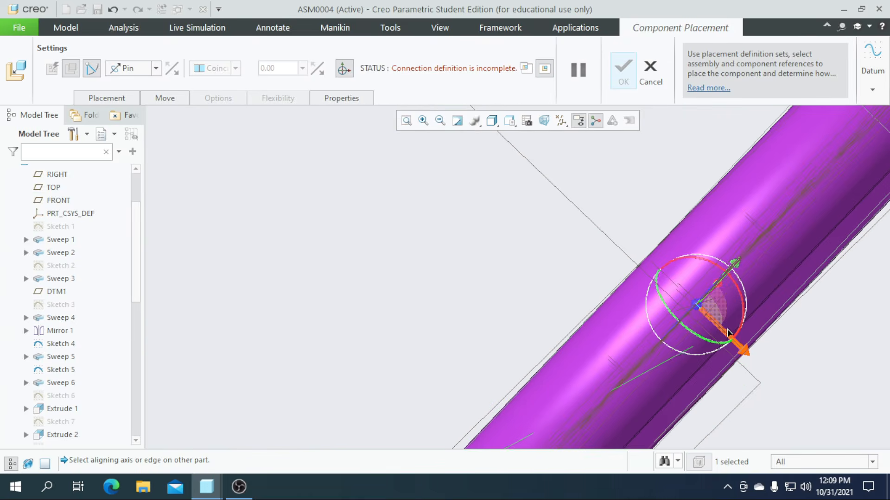
{"action": "left_click", "coordinate": [635, 238]}
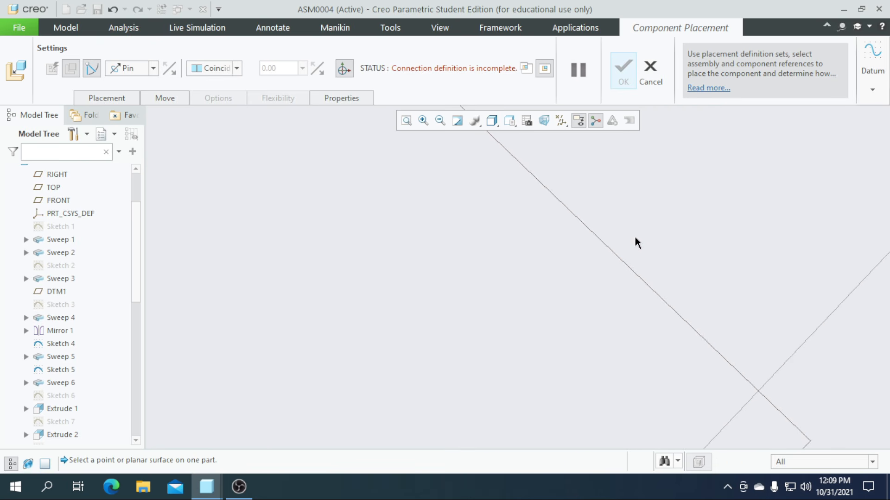
Make the wheel's middle datum plane coincident with the datum plane crossing the rear axle rod between the frame's rear rings
{"action": "scroll", "coordinate": [636, 238], "scroll_direction": "down", "scroll_amount": 5}
{"action": "mouse_move", "coordinate": [629, 344]}
{"action": "middle_mouse_down"}
{"action": "mouse_move", "coordinate": [566, 308]}
{"action": "mouse_move", "coordinate": [632, 330]}
{"action": "mouse_move", "coordinate": [621, 354]}
{"action": "middle_mouse_up"}
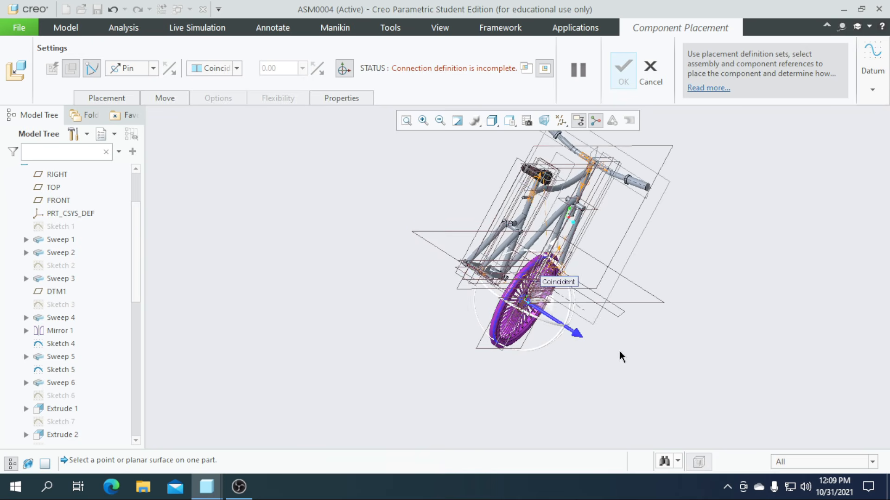
{"action": "scroll", "coordinate": [556, 348], "scroll_direction": "up", "scroll_amount": 3}
{"action": "left_click", "coordinate": [416, 352]}
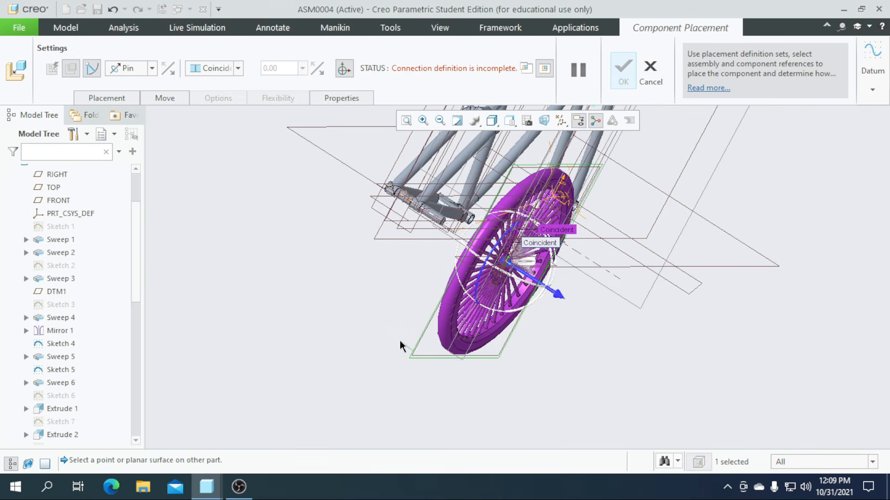
{"action": "scroll", "coordinate": [388, 335], "scroll_direction": "down", "scroll_amount": 3}
{"action": "middle_click_drag", "start_coordinate": [388, 335], "coordinate": [411, 209]}
{"action": "scroll", "coordinate": [324, 215], "scroll_direction": "up", "scroll_amount": 5}
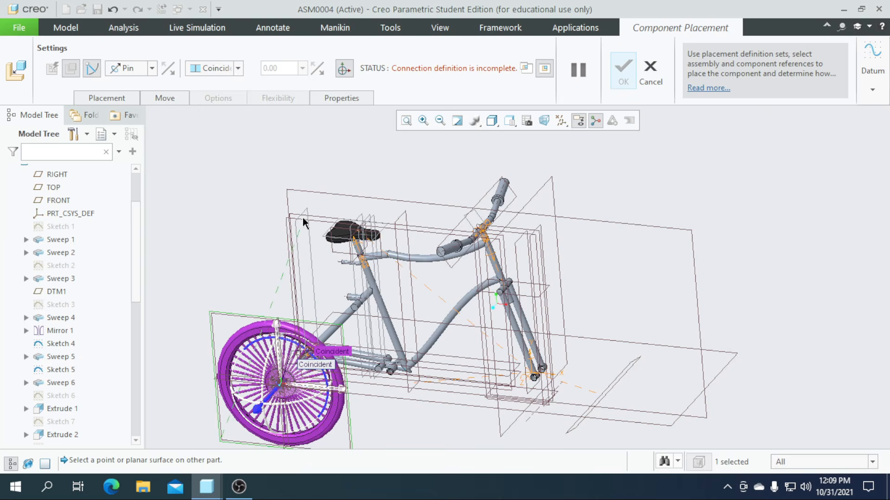
{"action": "scroll", "coordinate": [330, 219], "scroll_direction": "down", "scroll_amount": 4}
{"action": "middle_click_drag", "start_coordinate": [330, 218], "coordinate": [353, 394]}
{"action": "scroll", "coordinate": [334, 327], "scroll_direction": "up", "scroll_amount": 6}
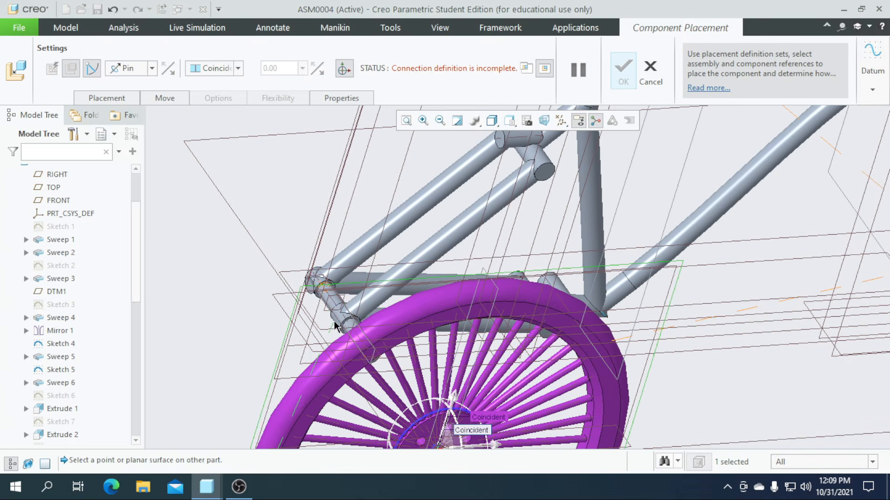
{"action": "scroll", "coordinate": [376, 294], "scroll_direction": "down", "scroll_amount": 3}
{"action": "scroll", "coordinate": [407, 209], "scroll_direction": "down", "scroll_amount": 5}
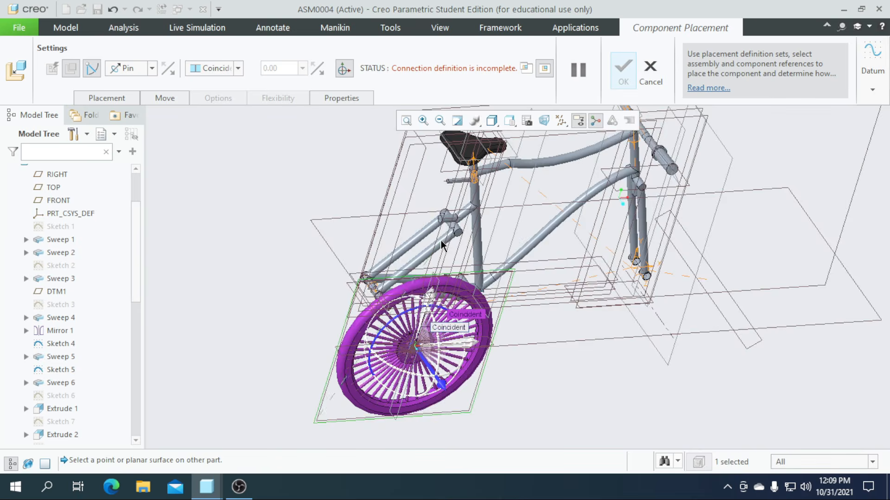
{"action": "scroll", "coordinate": [452, 310], "scroll_direction": "up", "scroll_amount": 6}
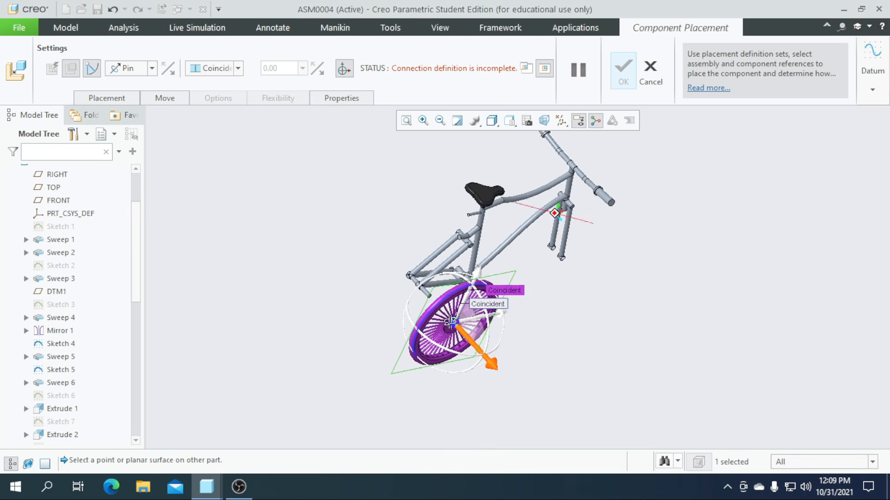
{"action": "scroll", "coordinate": [422, 260], "scroll_direction": "up", "scroll_amount": 2}
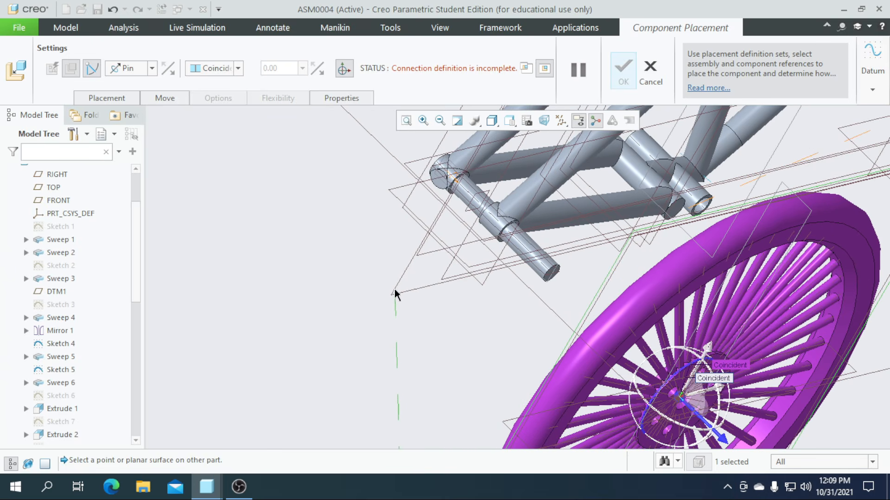
{"action": "left_click", "coordinate": [466, 208]}
{"action": "middle_click_drag", "start_coordinate": [466, 208], "coordinate": [493, 256]}
{"action": "middle_click_drag", "start_coordinate": [615, 200], "coordinate": [489, 259]}
In the LEFT view, change the wheel's translation constraint to Distance with an offset of 0.50 and accept the placement
{"action": "left_click", "coordinate": [509, 120]}
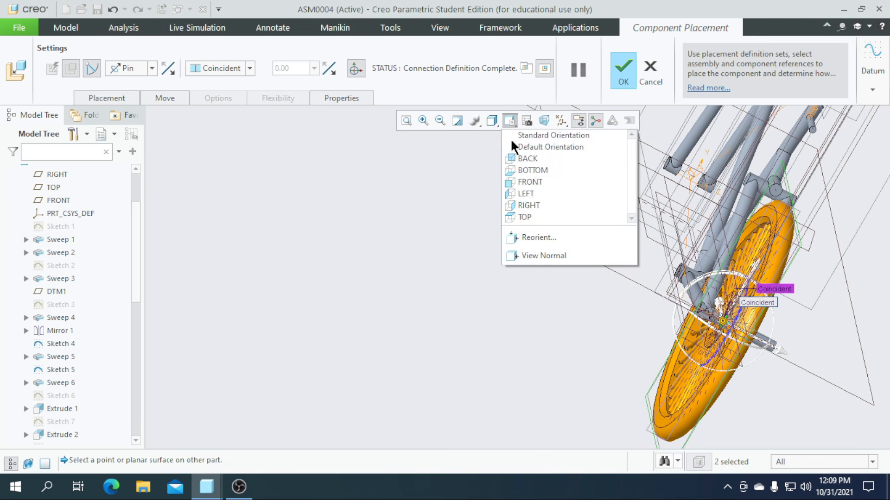
{"action": "left_click", "coordinate": [528, 193]}
{"action": "scroll", "coordinate": [527, 336], "scroll_direction": "up", "scroll_amount": 8}
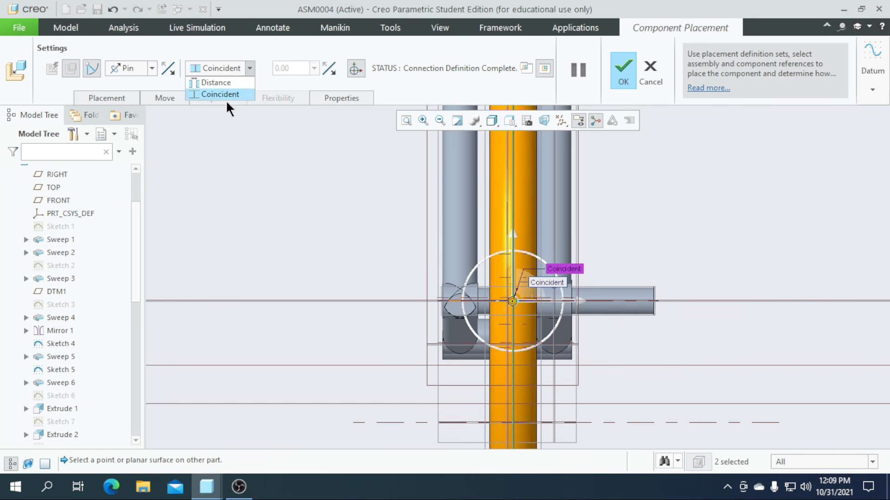
{"action": "left_click", "coordinate": [229, 83]}
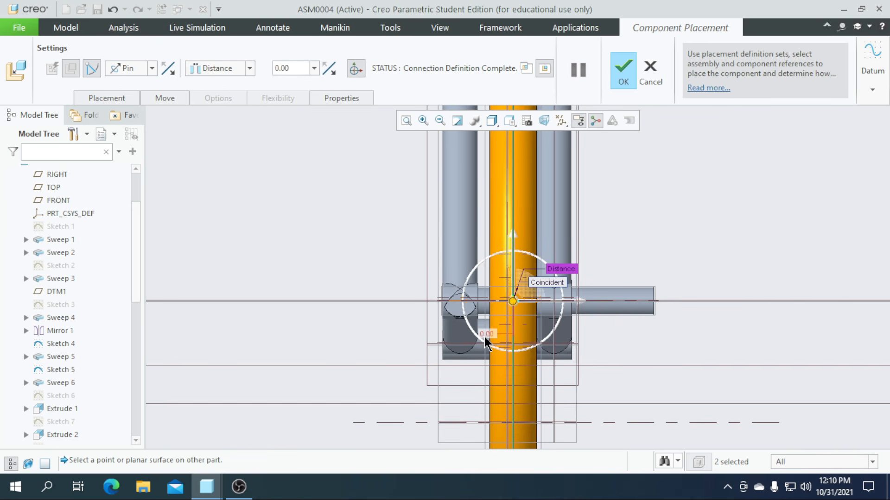
{"action": "left_click_drag", "start_coordinate": [512, 303], "coordinate": [506, 304]}
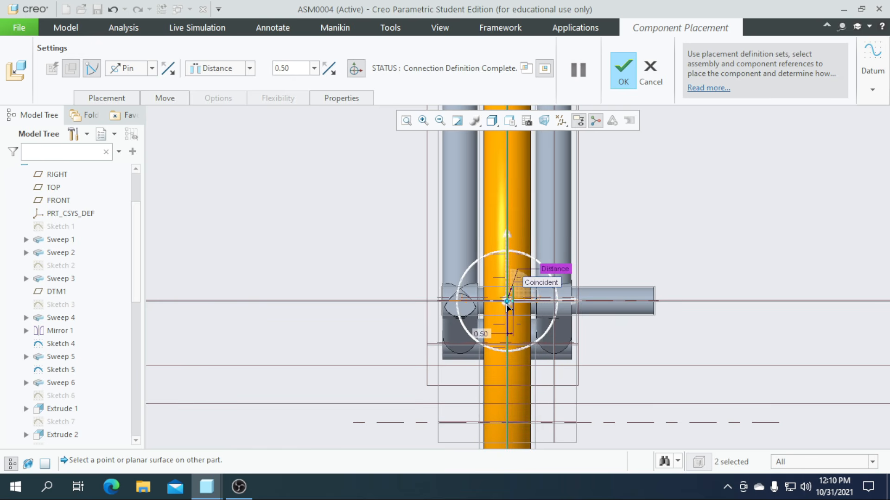
{"action": "type", "text": "0.50"}
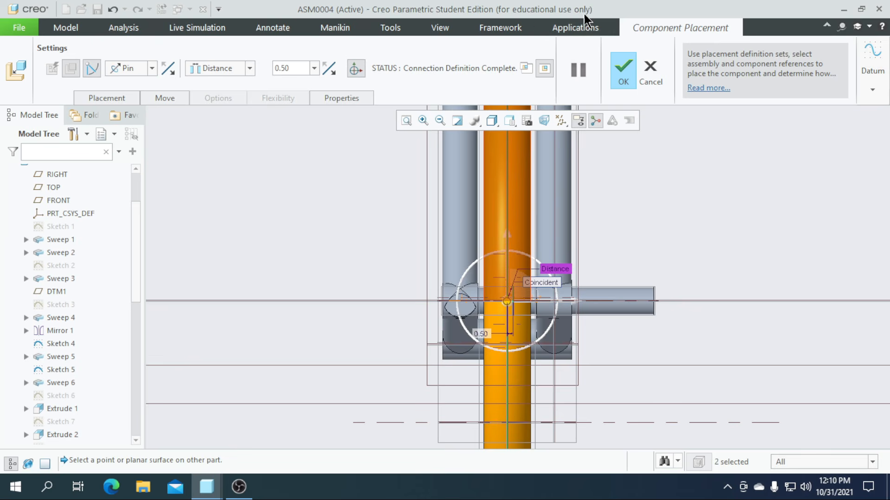
{"action": "left_click", "coordinate": [621, 83]}
Rotate the rear axle rod and wheel slightly with Drag Components, accept the position and leave the drag mode
{"action": "scroll", "coordinate": [549, 296], "scroll_direction": "down", "scroll_amount": 5}
{"action": "middle_click_drag", "start_coordinate": [590, 378], "coordinate": [518, 360]}
{"action": "scroll", "coordinate": [407, 363], "scroll_direction": "up", "scroll_amount": 5}
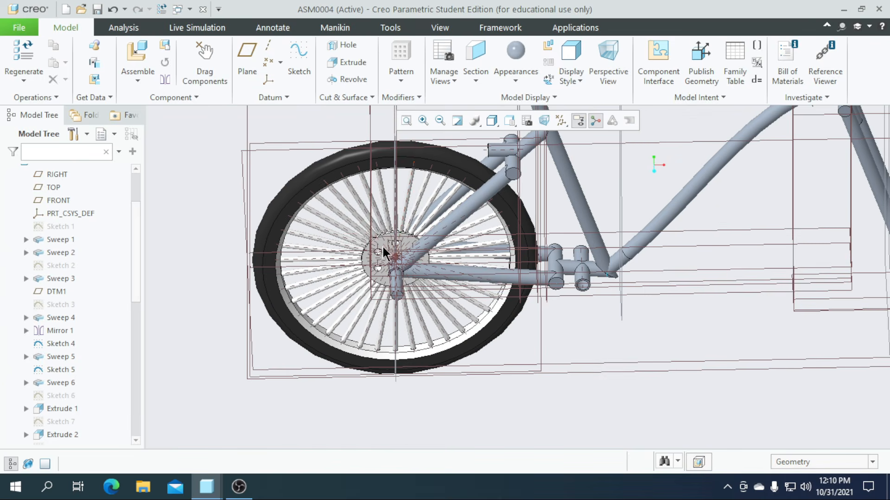
{"action": "left_click", "coordinate": [223, 63]}
{"action": "scroll", "coordinate": [394, 259], "scroll_direction": "up", "scroll_amount": 1}
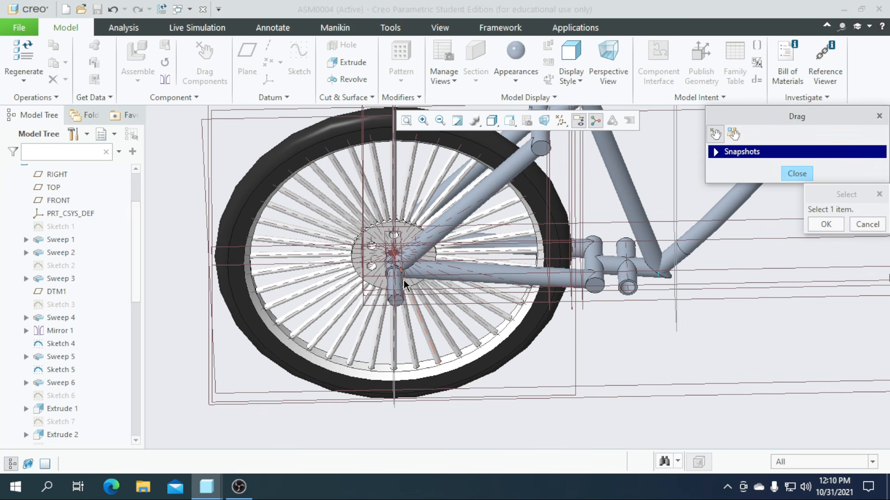
{"action": "scroll", "coordinate": [398, 304], "scroll_direction": "up", "scroll_amount": 3}
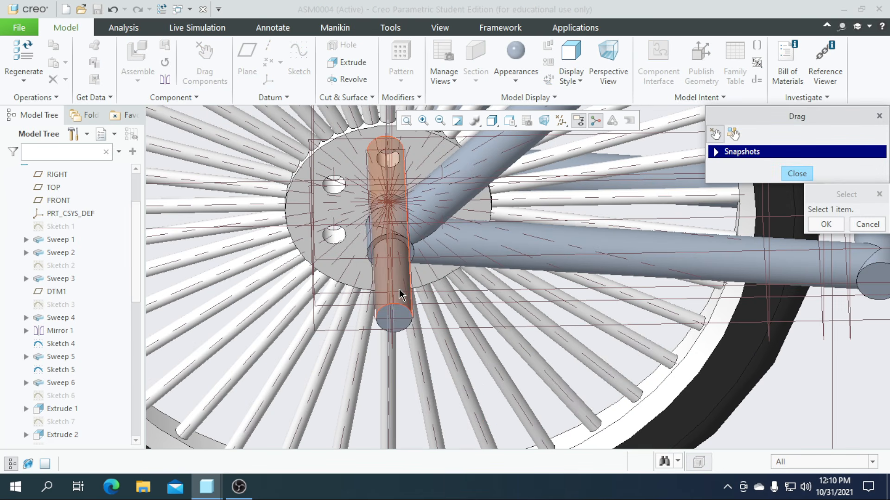
{"action": "left_click", "coordinate": [398, 298]}
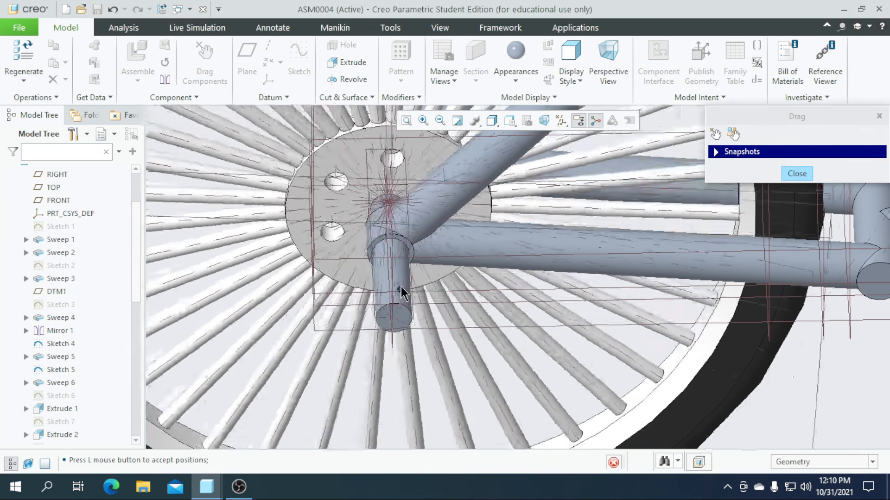
{"action": "left_click", "coordinate": [398, 291]}
{"action": "left_click", "coordinate": [793, 172]}
{"action": "scroll", "coordinate": [504, 260], "scroll_direction": "down", "scroll_amount": 5}
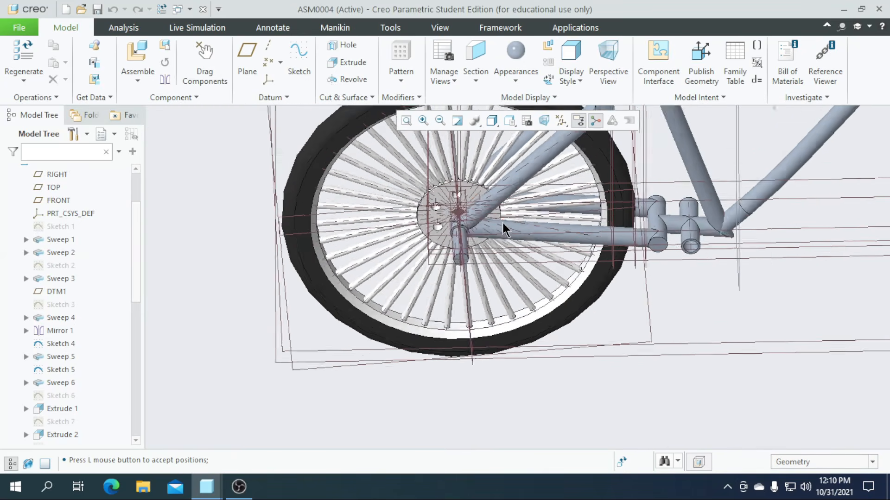
Insert the front axle rod crodforfrontwheel.prt into the assembly and set its connection type to Pin
{"action": "middle_click_drag", "start_coordinate": [519, 310], "coordinate": [639, 315]}
{"action": "scroll", "coordinate": [639, 315], "scroll_direction": "up", "scroll_amount": 2}
{"action": "scroll", "coordinate": [347, 368], "scroll_direction": "down", "scroll_amount": 2}
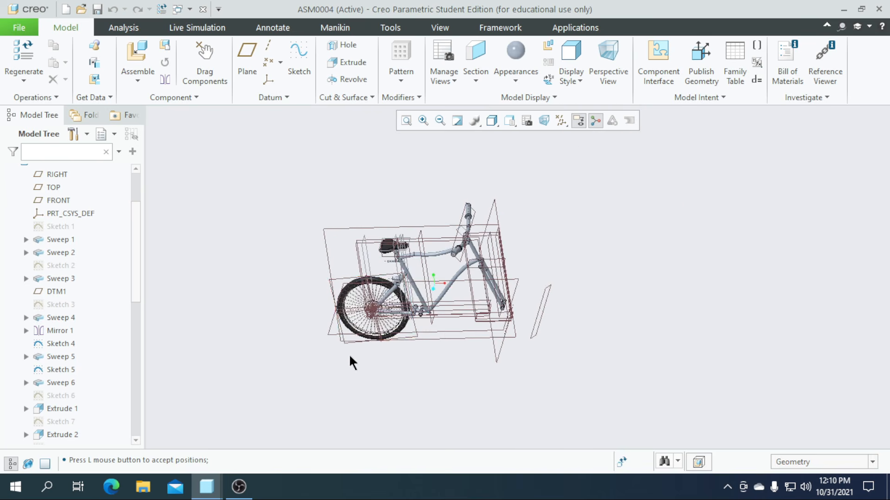
{"action": "scroll", "coordinate": [453, 338], "scroll_direction": "up", "scroll_amount": 2}
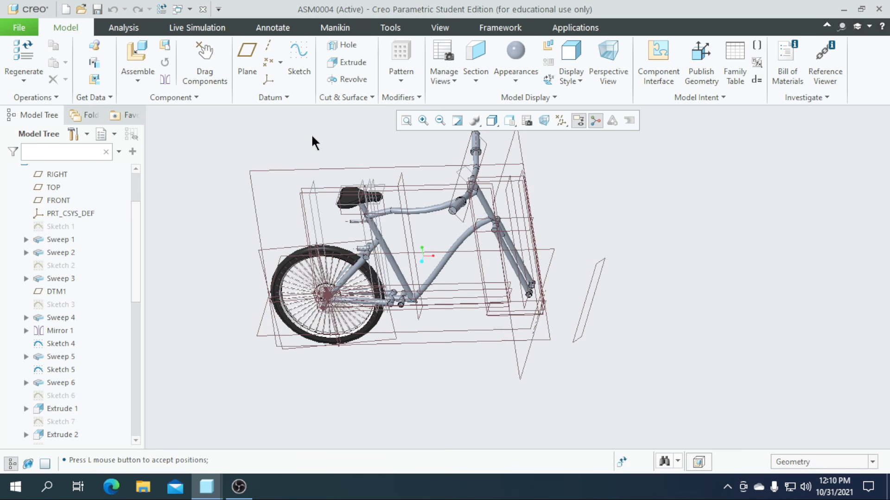
{"action": "left_click", "coordinate": [137, 55]}
{"action": "left_click", "coordinate": [432, 211]}
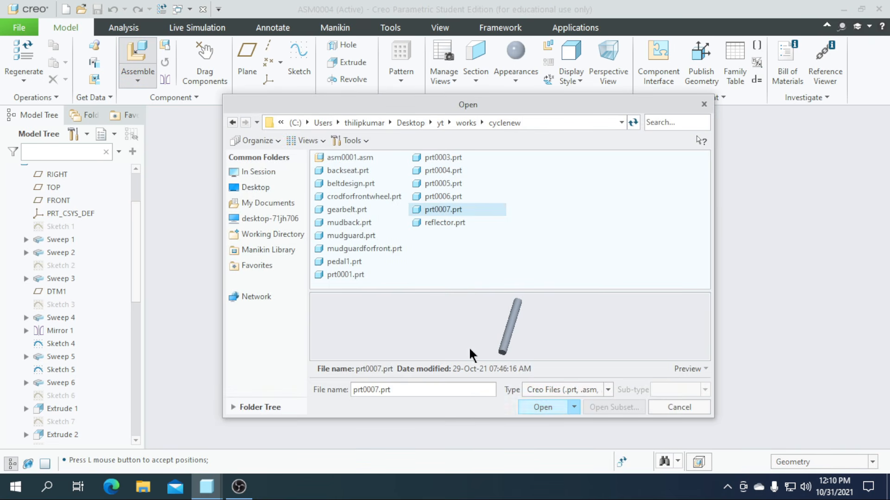
{"action": "left_click", "coordinate": [353, 198]}
{"action": "left_click", "coordinate": [540, 408]}
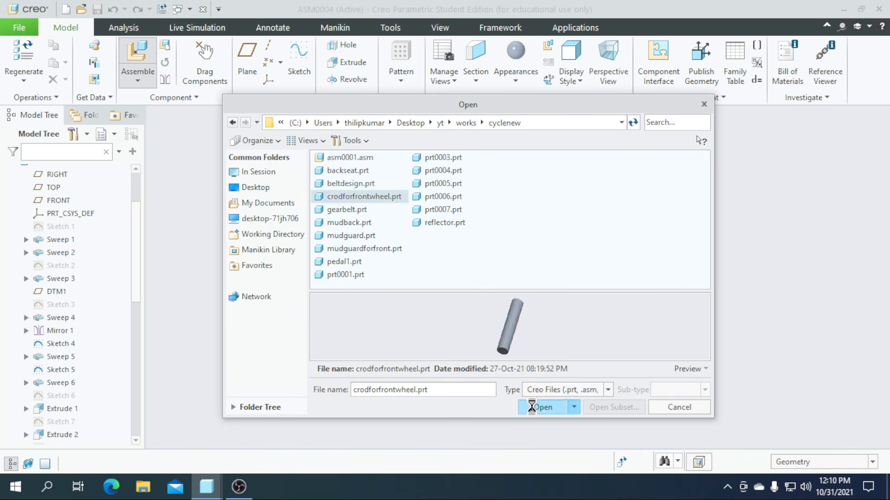
{"action": "left_click", "coordinate": [176, 69]}
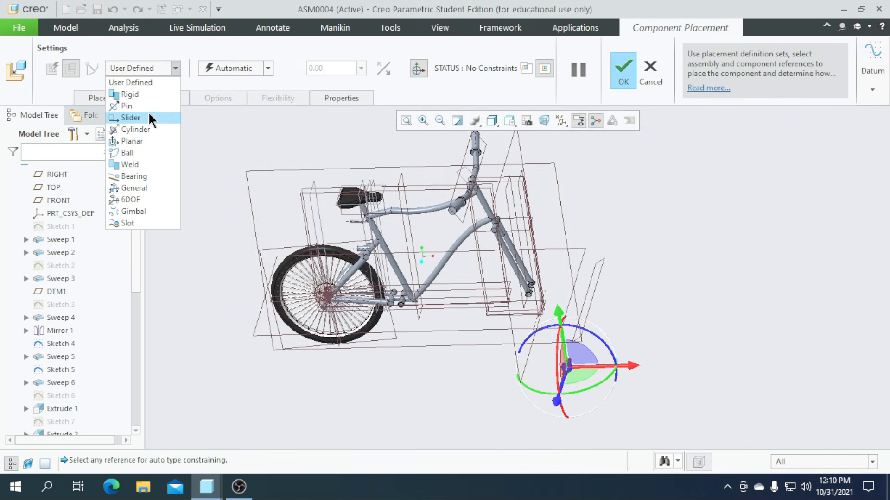
{"action": "left_click", "coordinate": [146, 107]}
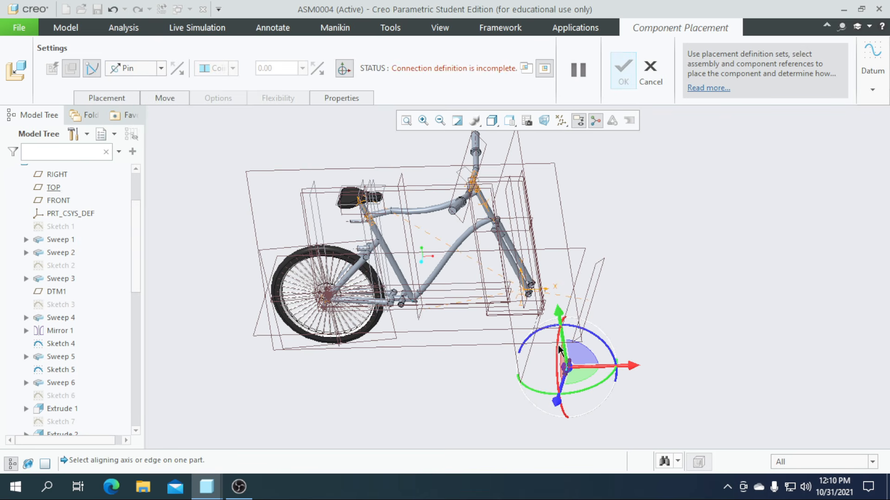
Align the front axle rod's axis with the axis of the fork's lower ring for the Pin connection
{"action": "scroll", "coordinate": [526, 303], "scroll_direction": "down", "scroll_amount": 5}
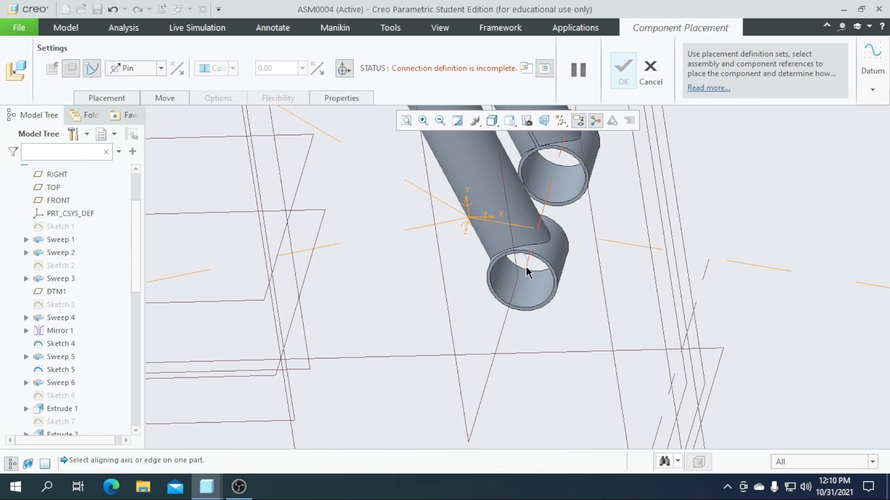
{"action": "left_click", "coordinate": [523, 255]}
{"action": "scroll", "coordinate": [523, 255], "scroll_direction": "up", "scroll_amount": 6}
{"action": "scroll", "coordinate": [541, 367], "scroll_direction": "down", "scroll_amount": 8}
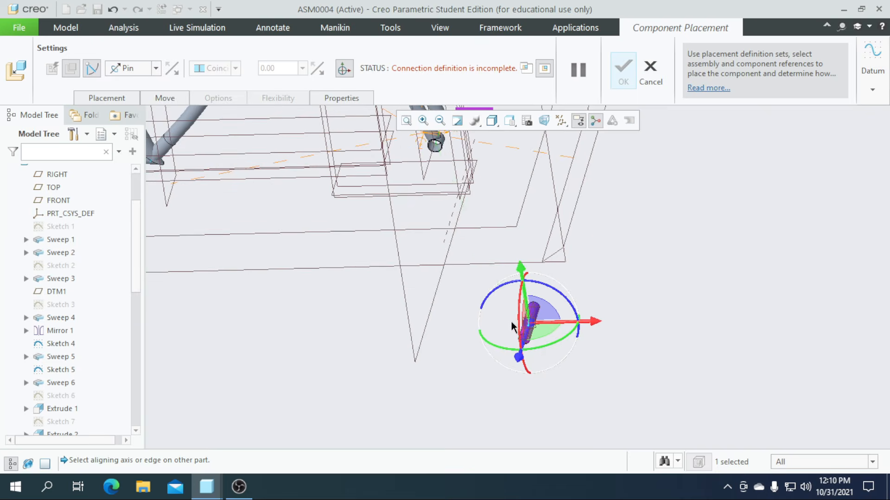
{"action": "scroll", "coordinate": [529, 341], "scroll_direction": "down", "scroll_amount": 3}
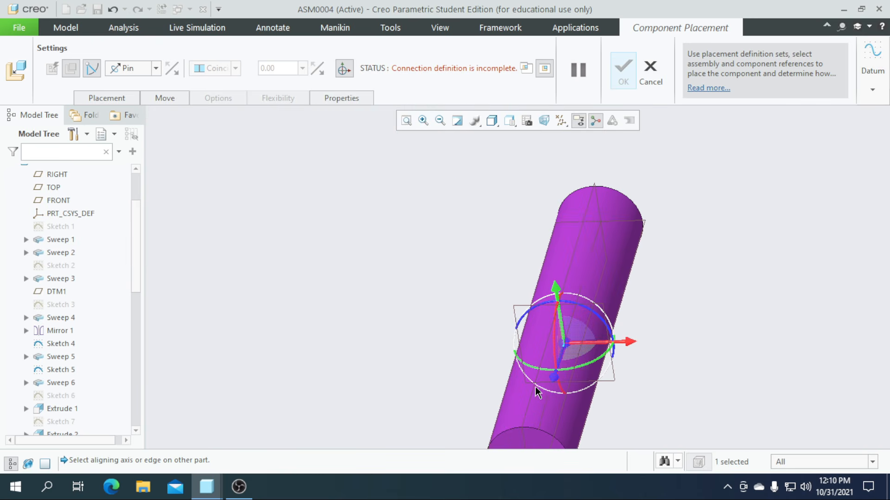
{"action": "left_click", "coordinate": [542, 417]}
{"action": "scroll", "coordinate": [549, 412], "scroll_direction": "up", "scroll_amount": 3}
{"action": "scroll", "coordinate": [447, 330], "scroll_direction": "down", "scroll_amount": 2}
Make the front axle rod's end face coincident with the fork ring's outer end face and accept the placement
{"action": "scroll", "coordinate": [426, 217], "scroll_direction": "down", "scroll_amount": 4}
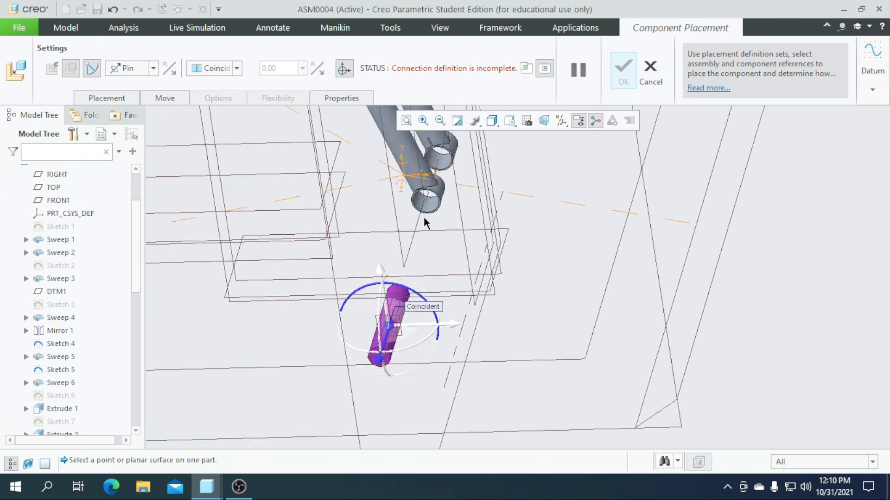
{"action": "scroll", "coordinate": [426, 211], "scroll_direction": "down", "scroll_amount": 2}
{"action": "left_click", "coordinate": [426, 210]}
{"action": "scroll", "coordinate": [440, 216], "scroll_direction": "up", "scroll_amount": 5}
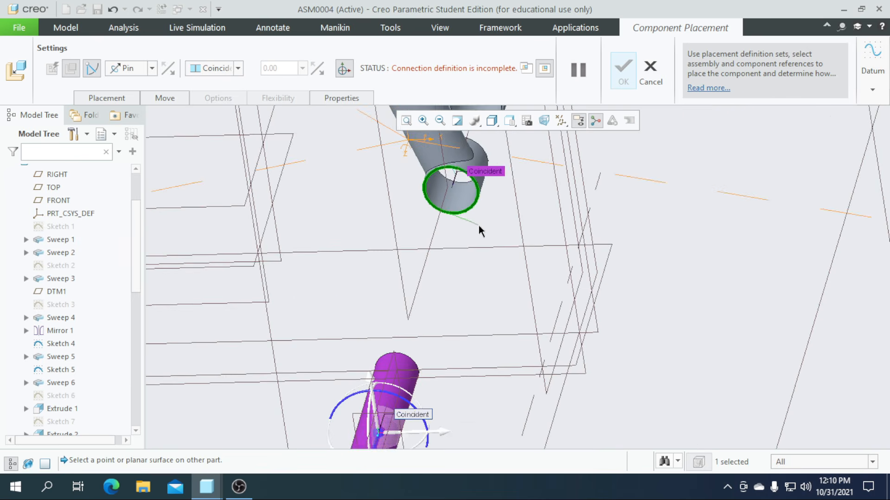
{"action": "scroll", "coordinate": [434, 371], "scroll_direction": "down", "scroll_amount": 3}
{"action": "left_click", "coordinate": [421, 356]}
{"action": "scroll", "coordinate": [419, 353], "scroll_direction": "up", "scroll_amount": 4}
{"action": "scroll", "coordinate": [515, 363], "scroll_direction": "down", "scroll_amount": 3}
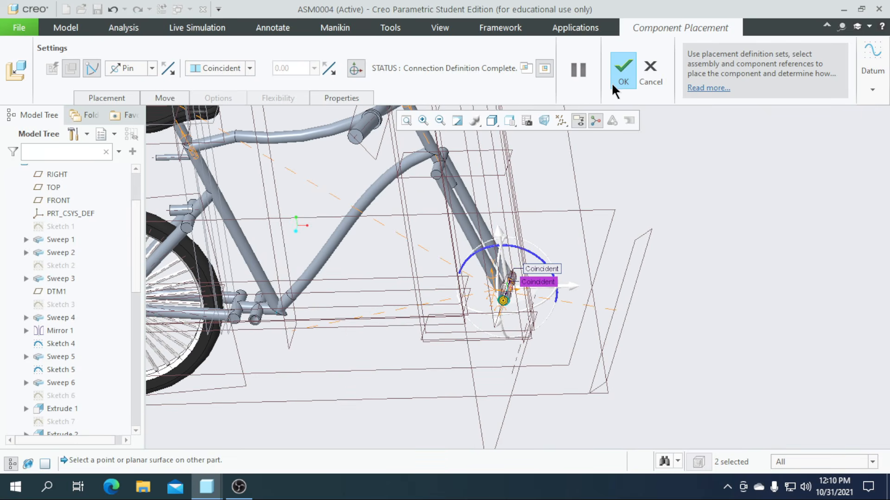
{"action": "scroll", "coordinate": [661, 292], "scroll_direction": "up", "scroll_amount": 3}
{"action": "middle_click_drag", "start_coordinate": [680, 330], "coordinate": [655, 328]}
{"action": "scroll", "coordinate": [568, 310], "scroll_direction": "down", "scroll_amount": 2}
{"action": "scroll", "coordinate": [568, 311], "scroll_direction": "down", "scroll_amount": 2}
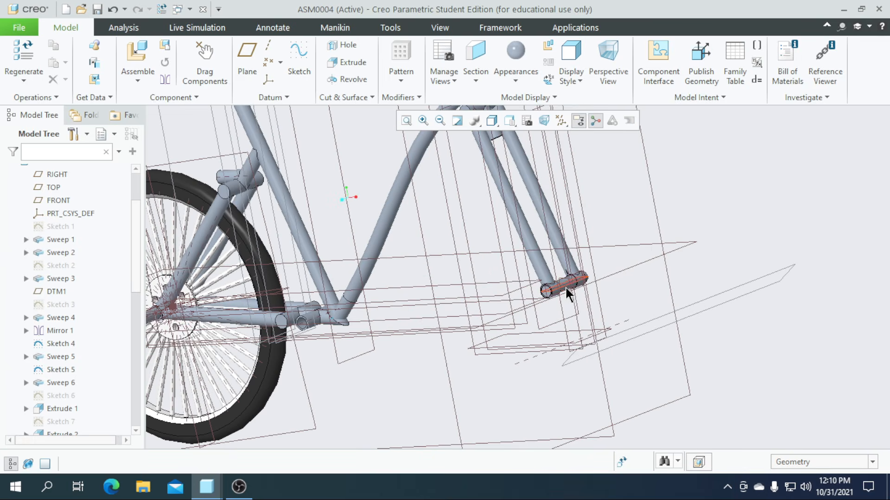
Insert the wheel prt0006.prt into the assembly a second time and set its connection type to Pin
{"action": "scroll", "coordinate": [566, 286], "scroll_direction": "up", "scroll_amount": 3}
{"action": "left_click", "coordinate": [148, 61]}
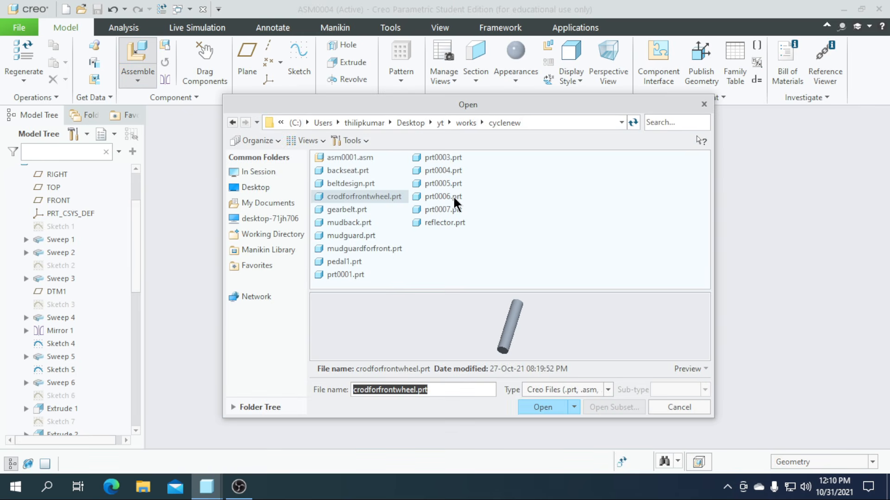
{"action": "left_click", "coordinate": [454, 196]}
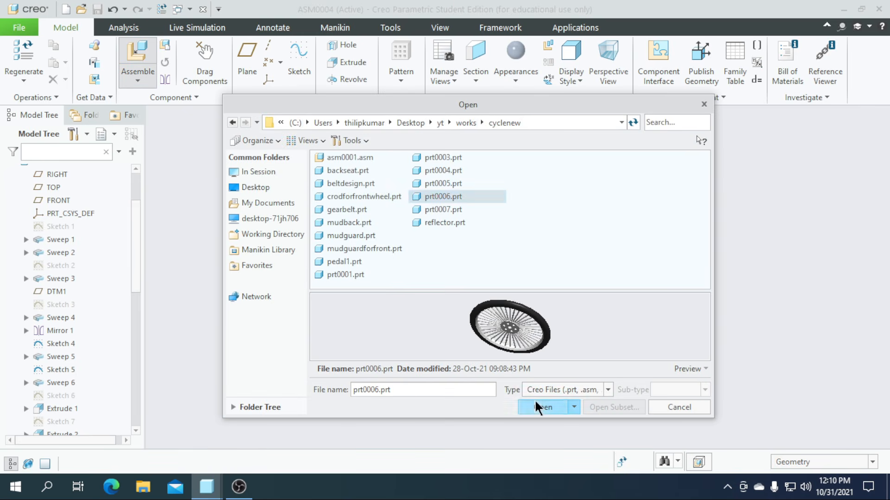
{"action": "left_click", "coordinate": [539, 408]}
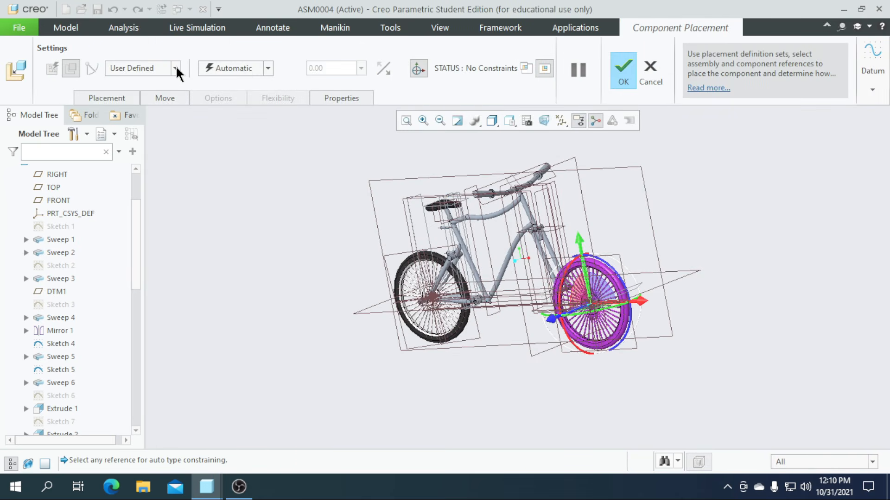
{"action": "left_click", "coordinate": [176, 69]}
{"action": "left_click", "coordinate": [149, 106]}
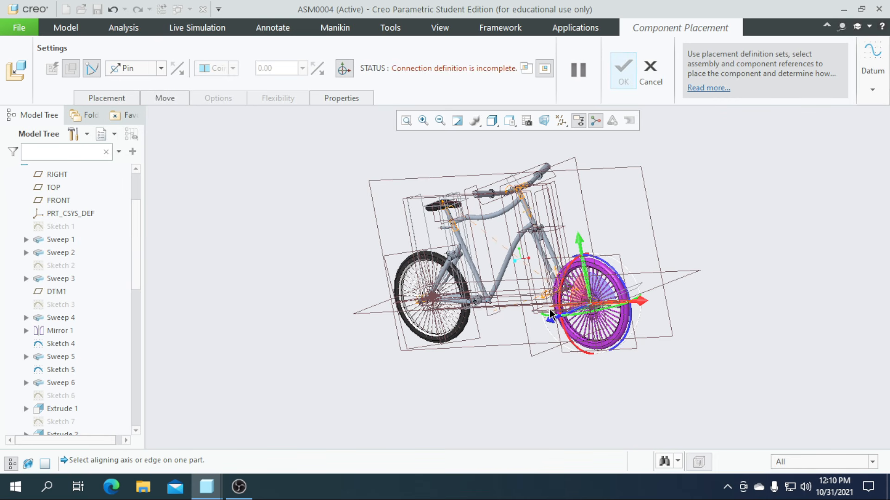
Align the wheel's hub axis with the axis of the front axle rod
{"action": "scroll", "coordinate": [542, 296], "scroll_direction": "down", "scroll_amount": 10}
{"action": "left_click", "coordinate": [537, 354]}
{"action": "scroll", "coordinate": [599, 405], "scroll_direction": "up", "scroll_amount": 10}
{"action": "middle_click_drag", "start_coordinate": [600, 405], "coordinate": [576, 415]}
{"action": "scroll", "coordinate": [398, 382], "scroll_direction": "down", "scroll_amount": 3}
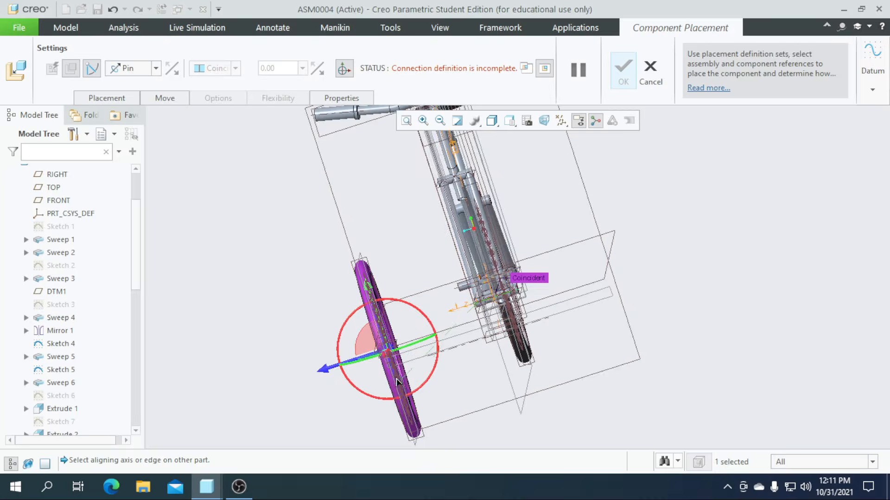
{"action": "scroll", "coordinate": [397, 382], "scroll_direction": "down", "scroll_amount": 5}
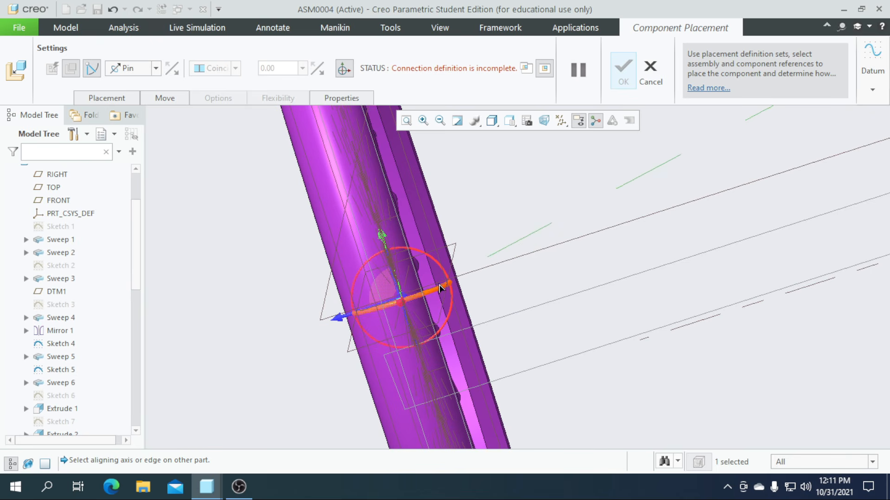
{"action": "scroll", "coordinate": [423, 316], "scroll_direction": "up", "scroll_amount": 2}
{"action": "middle_click_drag", "start_coordinate": [408, 315], "coordinate": [400, 320]}
{"action": "scroll", "coordinate": [328, 313], "scroll_direction": "down", "scroll_amount": 4}
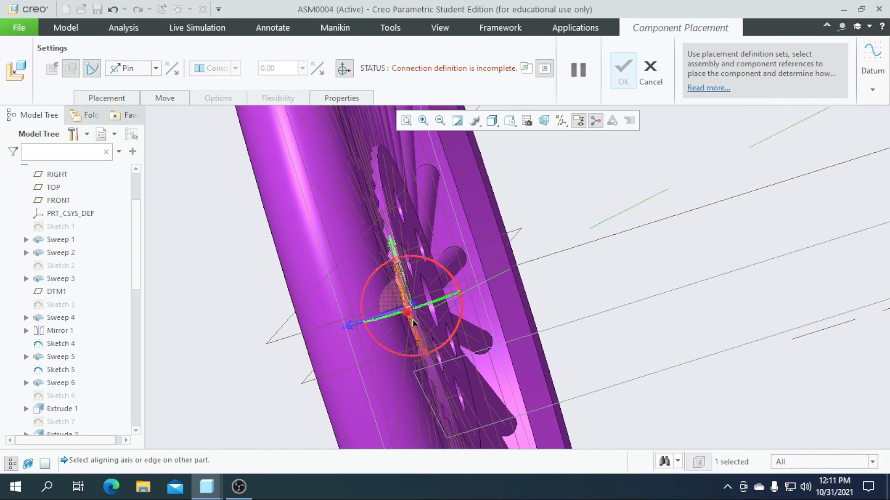
{"action": "scroll", "coordinate": [388, 326], "scroll_direction": "down", "scroll_amount": 3}
{"action": "scroll", "coordinate": [388, 325], "scroll_direction": "down", "scroll_amount": 1}
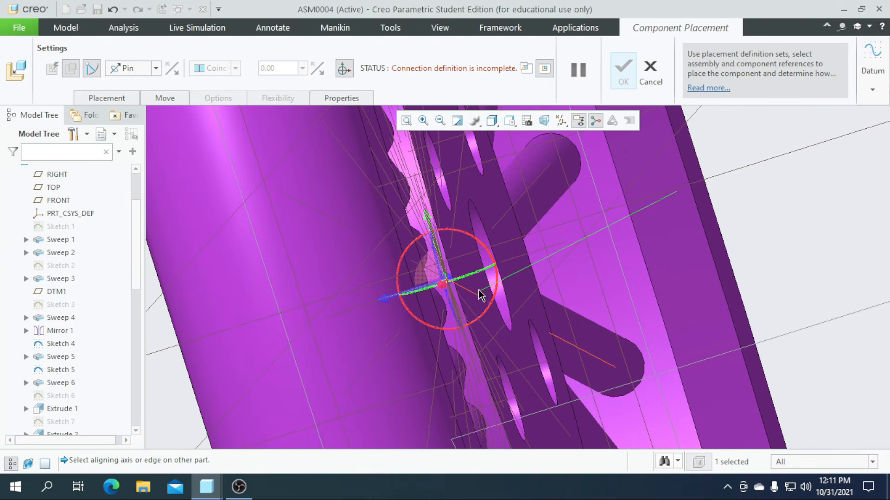
{"action": "left_click", "coordinate": [517, 263]}
{"action": "scroll", "coordinate": [472, 275], "scroll_direction": "up", "scroll_amount": 5}
{"action": "middle_click_drag", "start_coordinate": [454, 327], "coordinate": [573, 306]}
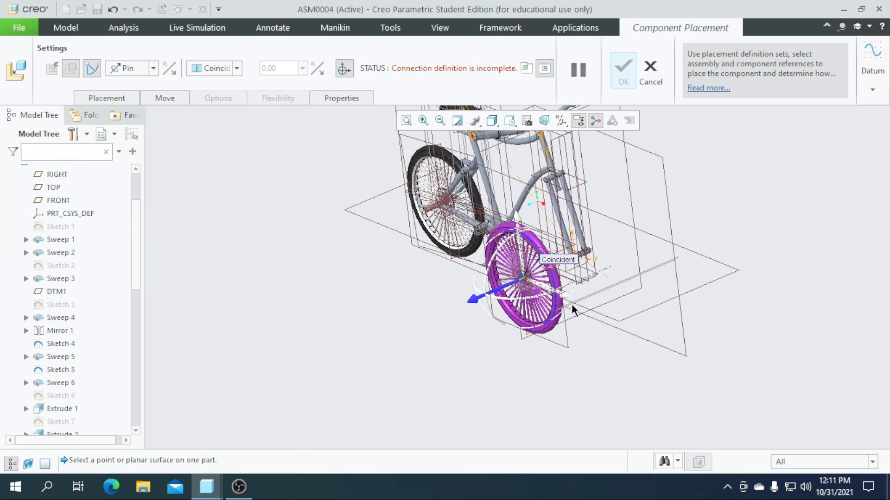
Make the front wheel's middle datum plane coincident with the datum plane crossing the front axle rod and accept the placement
{"action": "scroll", "coordinate": [571, 304], "scroll_direction": "down", "scroll_amount": 3}
{"action": "scroll", "coordinate": [510, 377], "scroll_direction": "up", "scroll_amount": 5}
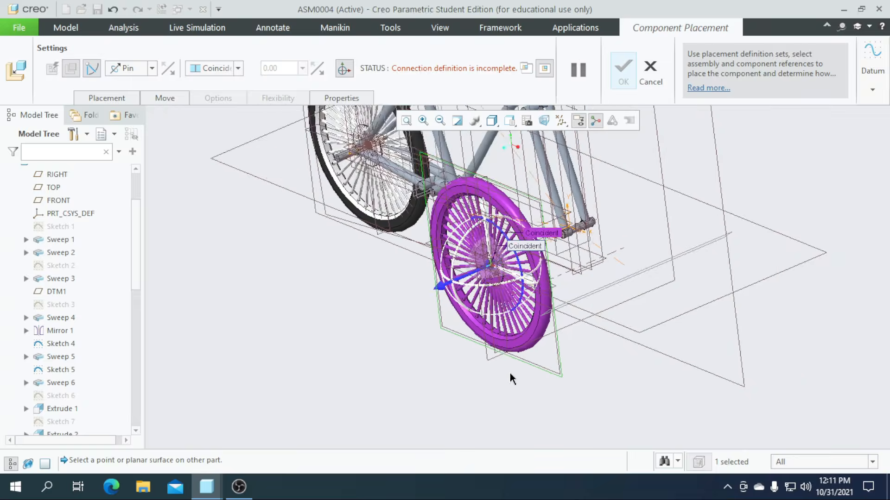
{"action": "scroll", "coordinate": [549, 285], "scroll_direction": "down", "scroll_amount": 5}
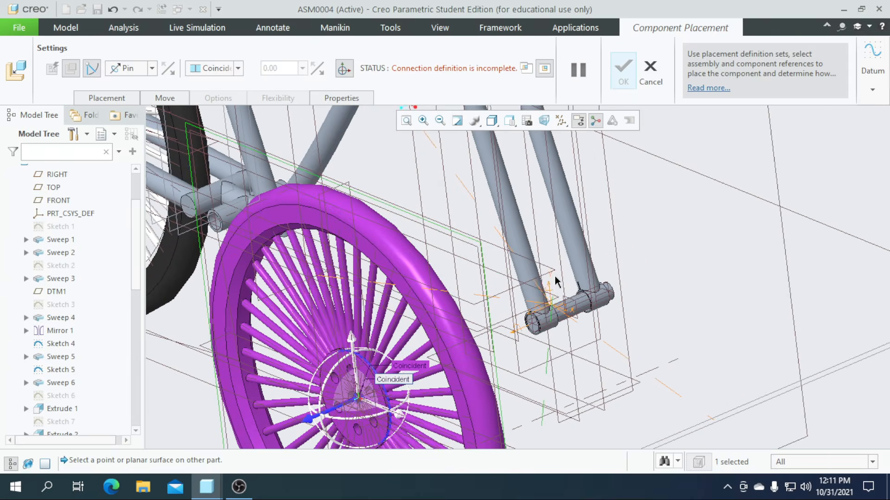
{"action": "left_click", "coordinate": [597, 341]}
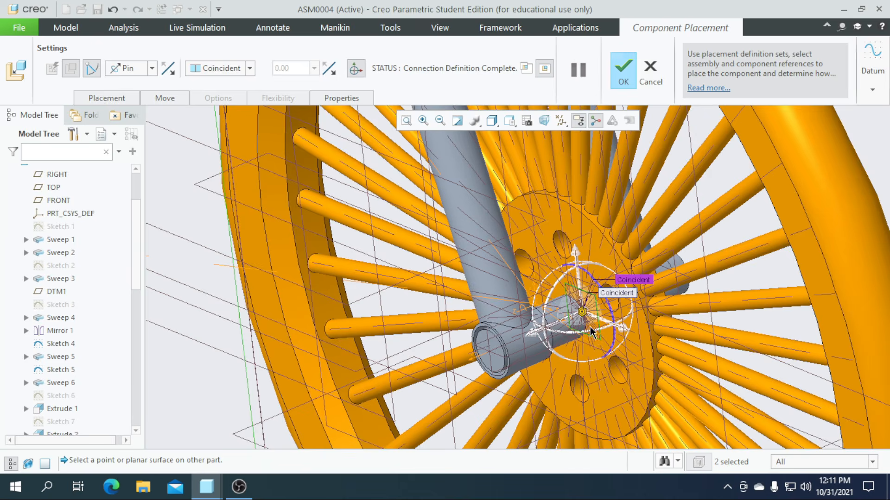
{"action": "scroll", "coordinate": [598, 341], "scroll_direction": "up", "scroll_amount": 3}
{"action": "mouse_move", "coordinate": [597, 342]}
{"action": "middle_mouse_down"}
{"action": "mouse_move", "coordinate": [554, 334]}
{"action": "mouse_move", "coordinate": [611, 351]}
{"action": "middle_mouse_up"}
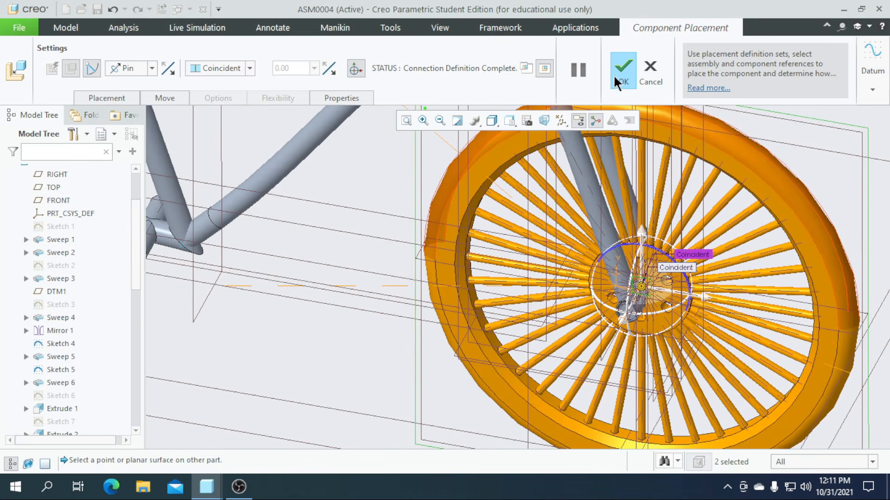
{"action": "left_click", "coordinate": [622, 72]}
{"action": "scroll", "coordinate": [538, 353], "scroll_direction": "up", "scroll_amount": 3}
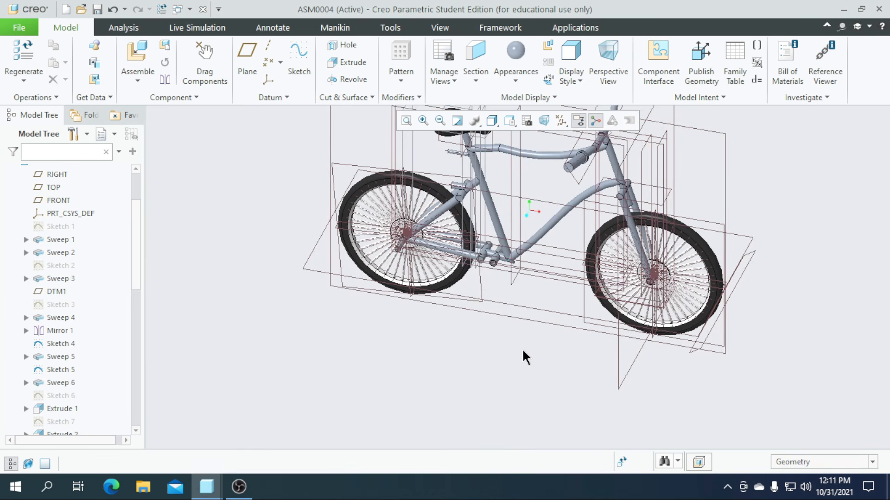
Examine the bicycle with both wheels, including the hollow cross tube on the frame just ahead of the rear wheel
{"action": "scroll", "coordinate": [487, 384], "scroll_direction": "up", "scroll_amount": 3}
{"action": "middle_click_drag", "start_coordinate": [488, 385], "coordinate": [494, 361]}
{"action": "scroll", "coordinate": [494, 354], "scroll_direction": "down", "scroll_amount": 4}
{"action": "scroll", "coordinate": [480, 384], "scroll_direction": "up", "scroll_amount": 2}
{"action": "scroll", "coordinate": [484, 384], "scroll_direction": "down", "scroll_amount": 2}
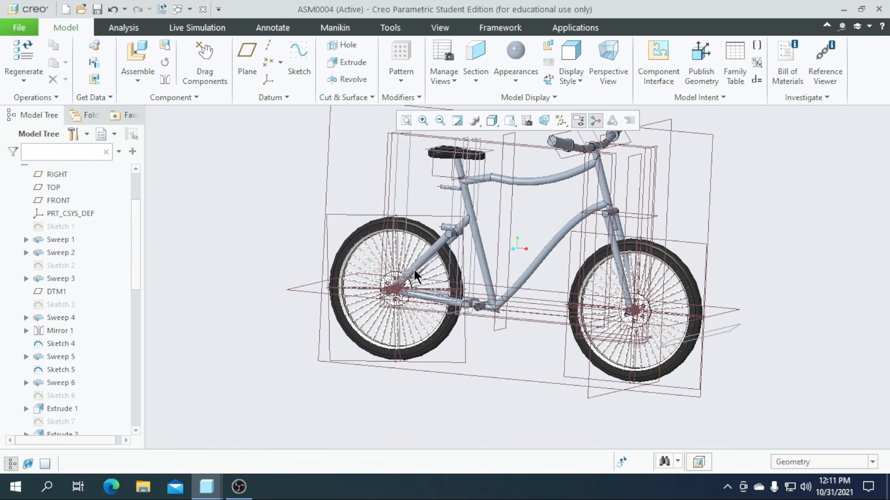
{"action": "scroll", "coordinate": [421, 252], "scroll_direction": "down", "scroll_amount": 2}
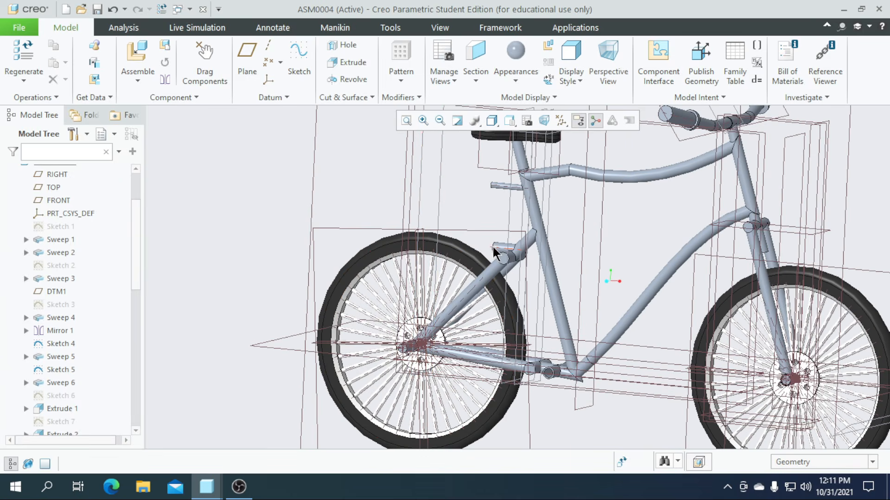
{"action": "scroll", "coordinate": [540, 385], "scroll_direction": "down", "scroll_amount": 4}
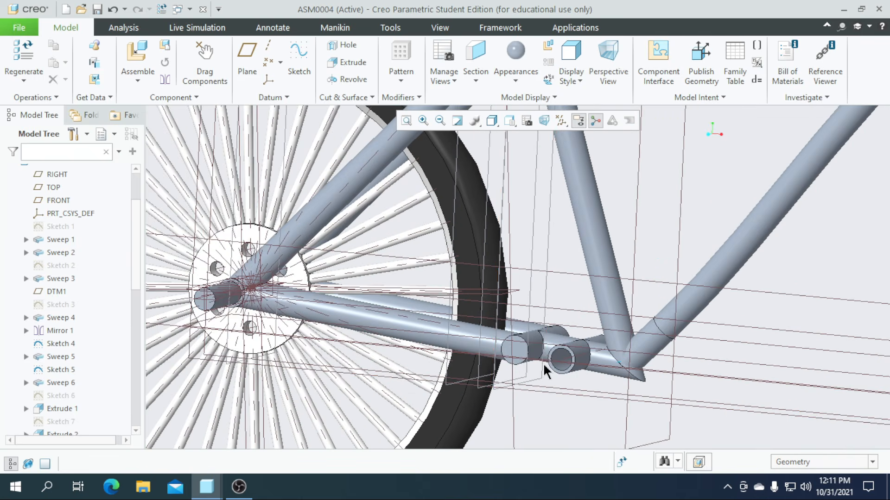
{"action": "scroll", "coordinate": [544, 346], "scroll_direction": "up", "scroll_amount": 5}
{"action": "scroll", "coordinate": [543, 369], "scroll_direction": "down", "scroll_amount": 5}
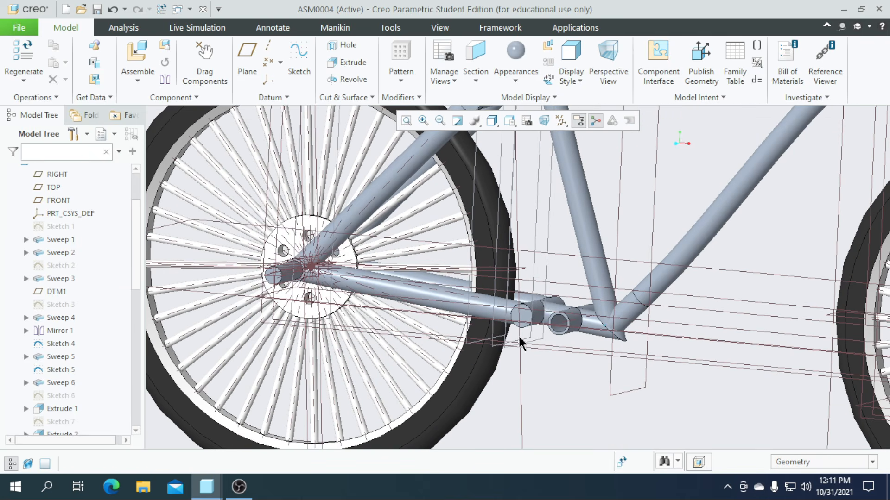
{"action": "scroll", "coordinate": [547, 319], "scroll_direction": "down", "scroll_amount": 3}
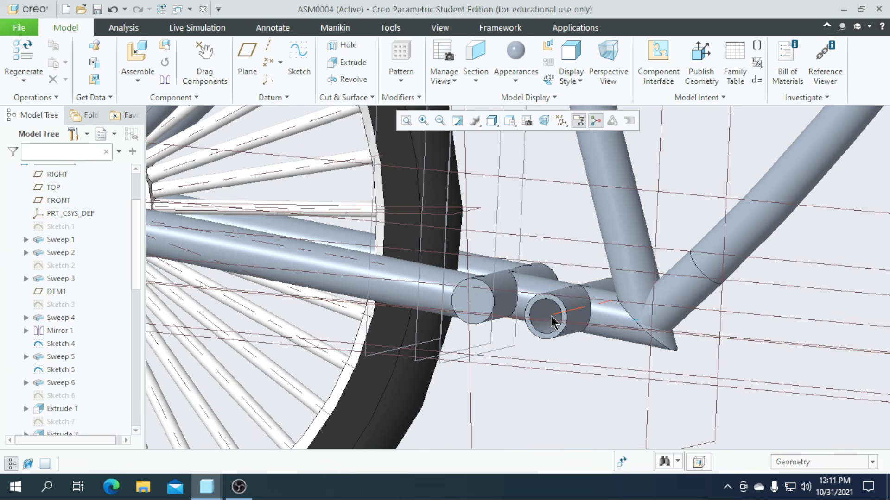
Insert the rod prt0007.prt into the assembly and set its connection type to Pin
{"action": "scroll", "coordinate": [551, 316], "scroll_direction": "up", "scroll_amount": 5}
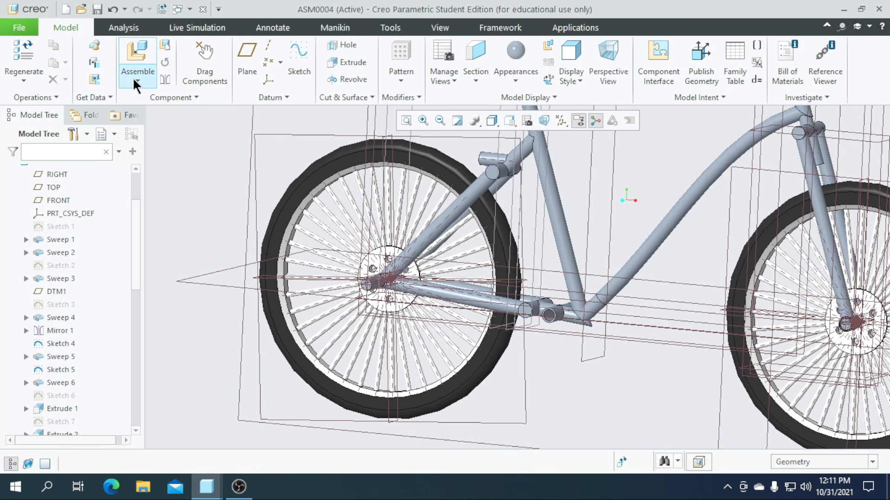
{"action": "left_click", "coordinate": [133, 79]}
{"action": "left_click", "coordinate": [143, 95]}
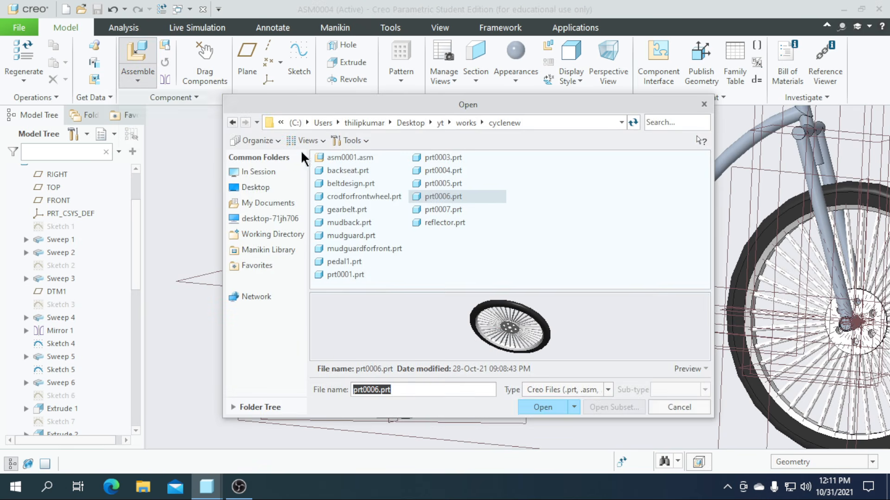
{"action": "left_click", "coordinate": [436, 214]}
{"action": "left_click", "coordinate": [539, 407]}
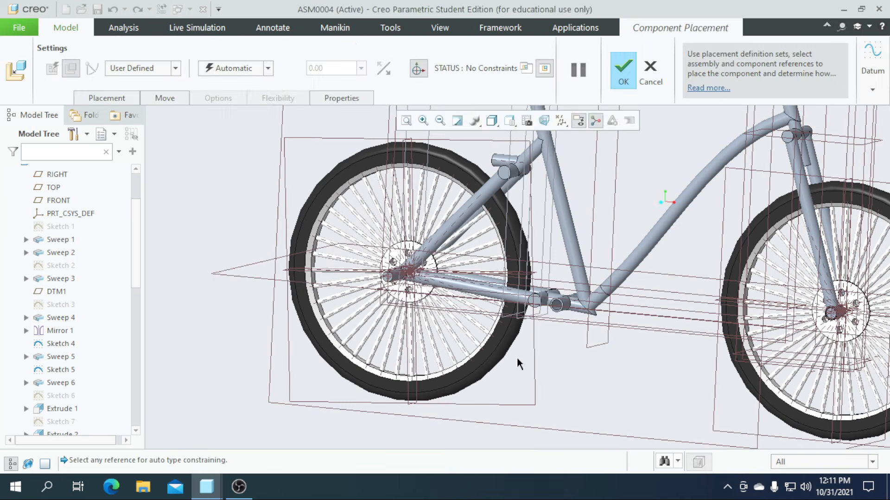
{"action": "scroll", "coordinate": [582, 367], "scroll_direction": "down", "scroll_amount": 5}
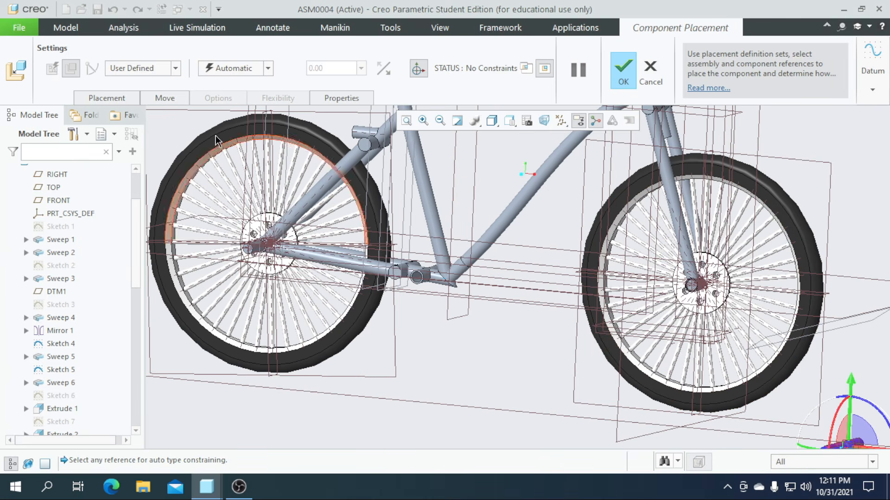
{"action": "left_click", "coordinate": [181, 68]}
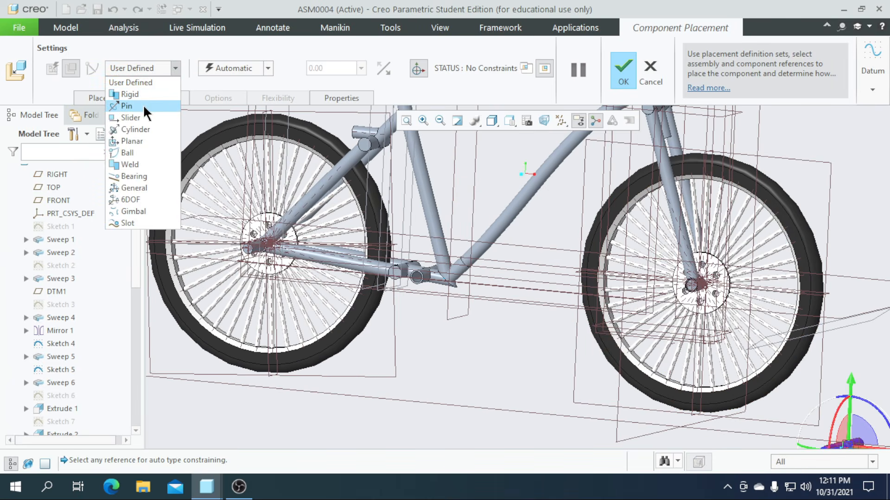
{"action": "left_click", "coordinate": [139, 104]}
Align the new rod's axis with the axis of the hollow cross tube at the bottom of the frame
{"action": "scroll", "coordinate": [416, 282], "scroll_direction": "down", "scroll_amount": 5}
{"action": "scroll", "coordinate": [416, 283], "scroll_direction": "down", "scroll_amount": 2}
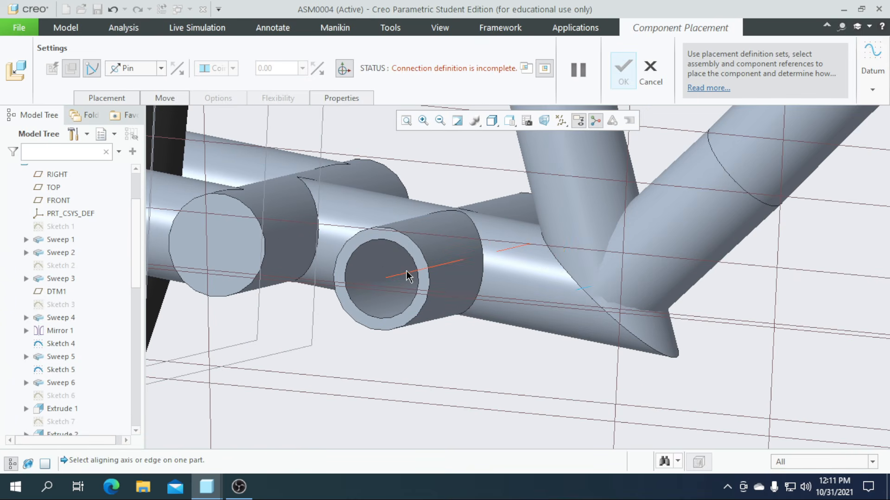
{"action": "left_click", "coordinate": [406, 272]}
{"action": "scroll", "coordinate": [399, 273], "scroll_direction": "up", "scroll_amount": 2}
{"action": "scroll", "coordinate": [398, 271], "scroll_direction": "up", "scroll_amount": 5}
{"action": "scroll", "coordinate": [510, 307], "scroll_direction": "down", "scroll_amount": 5}
{"action": "scroll", "coordinate": [461, 327], "scroll_direction": "down", "scroll_amount": 5}
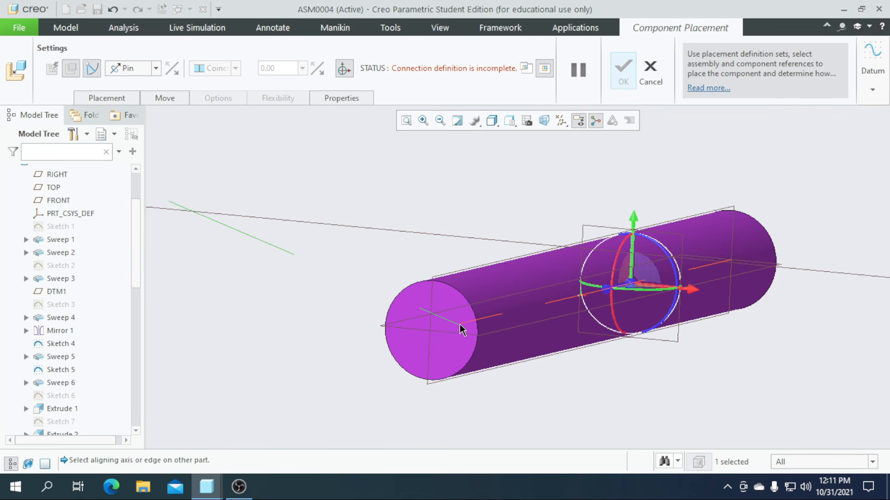
{"action": "left_click", "coordinate": [461, 327]}
Try to make the rod's end face coincident with the near ring face of the hollow cross tube, and undo it
{"action": "scroll", "coordinate": [538, 355], "scroll_direction": "up", "scroll_amount": 6}
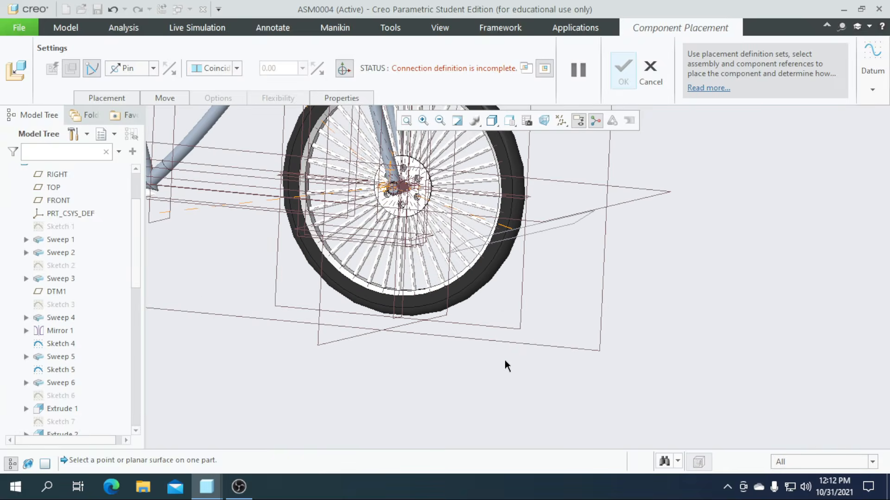
{"action": "scroll", "coordinate": [302, 273], "scroll_direction": "down", "scroll_amount": 2}
{"action": "scroll", "coordinate": [301, 273], "scroll_direction": "down", "scroll_amount": 8}
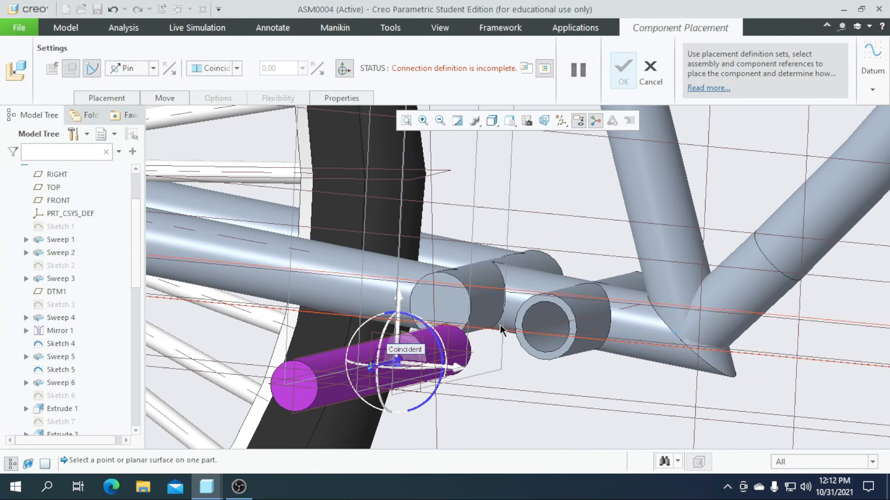
{"action": "left_click", "coordinate": [535, 356]}
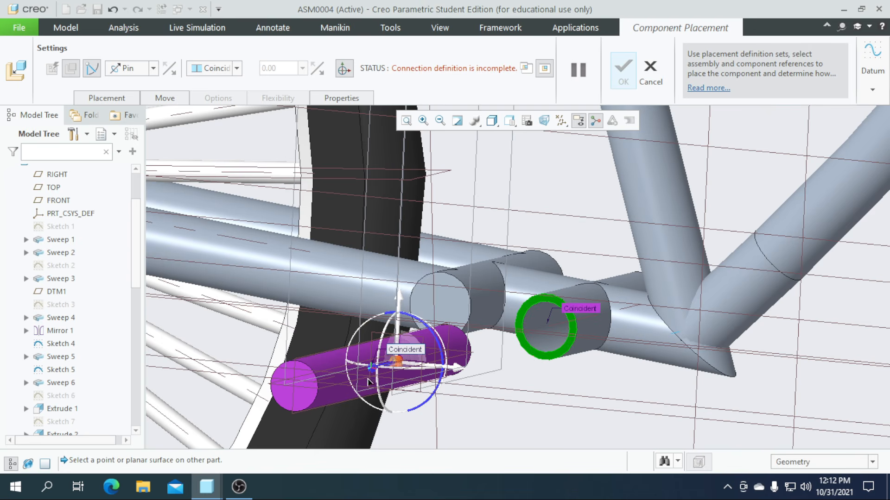
{"action": "left_click", "coordinate": [302, 404]}
{"action": "scroll", "coordinate": [510, 330], "scroll_direction": "up", "scroll_amount": 4}
{"action": "middle_click_drag", "start_coordinate": [531, 334], "coordinate": [534, 293]}
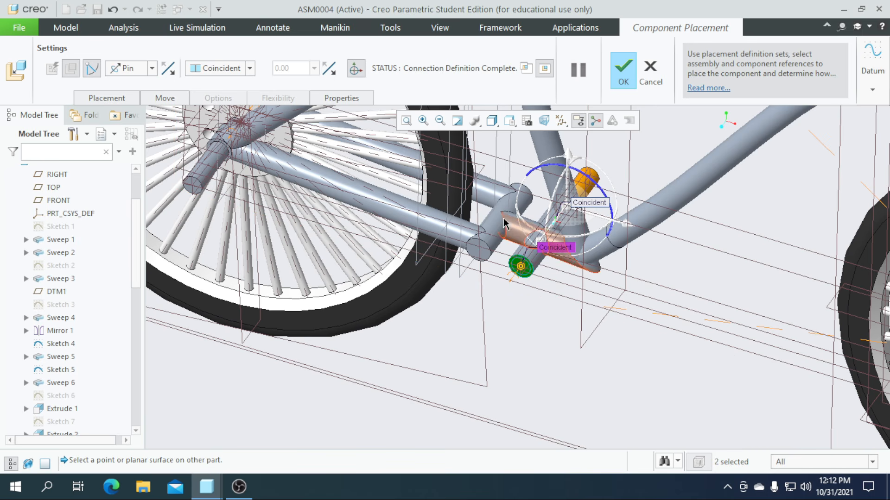
{"action": "key", "text": "ctrl+z"}
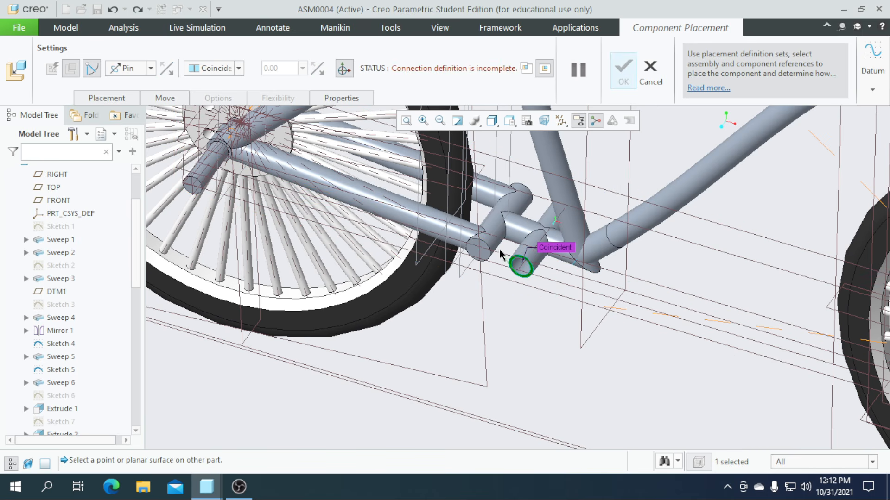
{"action": "scroll", "coordinate": [500, 254], "scroll_direction": "down", "scroll_amount": 5}
{"action": "scroll", "coordinate": [490, 268], "scroll_direction": "down", "scroll_amount": 3}
{"action": "key", "text": "ctrl+z"}
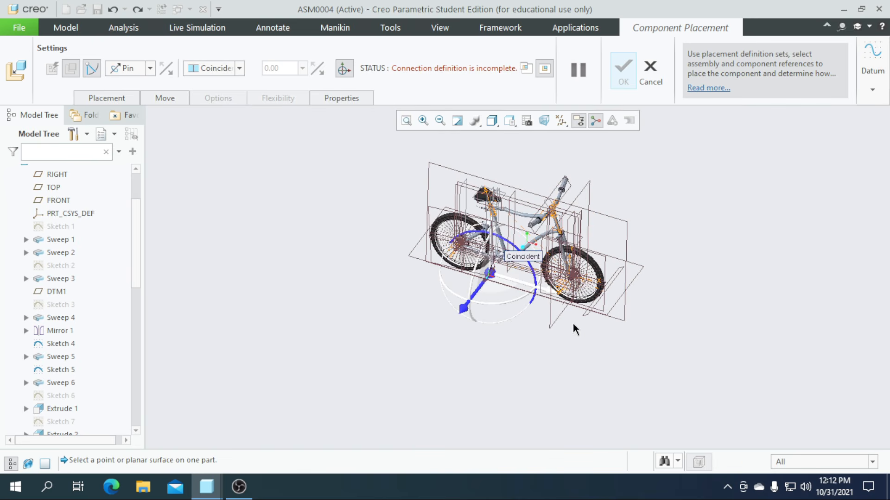
Make the rod's end face coincident with the cross tube's ring face on the opposite side of the frame and accept the placement
{"action": "middle_click_drag", "start_coordinate": [537, 320], "coordinate": [452, 307]}
{"action": "scroll", "coordinate": [493, 251], "scroll_direction": "up", "scroll_amount": 6}
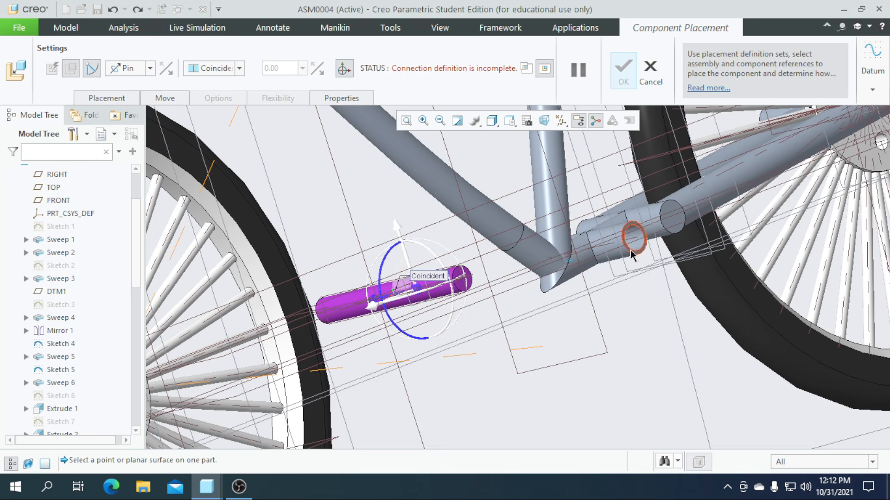
{"action": "left_click", "coordinate": [631, 249]}
{"action": "scroll", "coordinate": [463, 287], "scroll_direction": "up", "scroll_amount": 5}
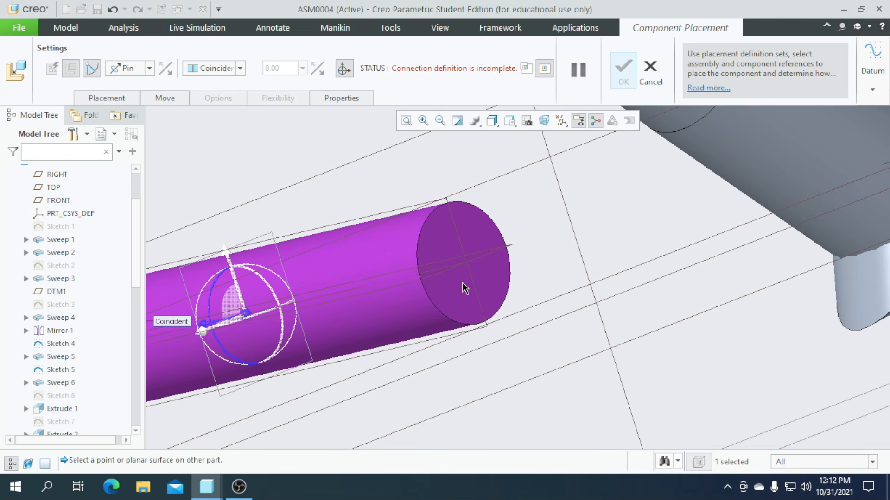
{"action": "left_click", "coordinate": [455, 293]}
{"action": "scroll", "coordinate": [455, 293], "scroll_direction": "down", "scroll_amount": 5}
{"action": "scroll", "coordinate": [456, 294], "scroll_direction": "down", "scroll_amount": 5}
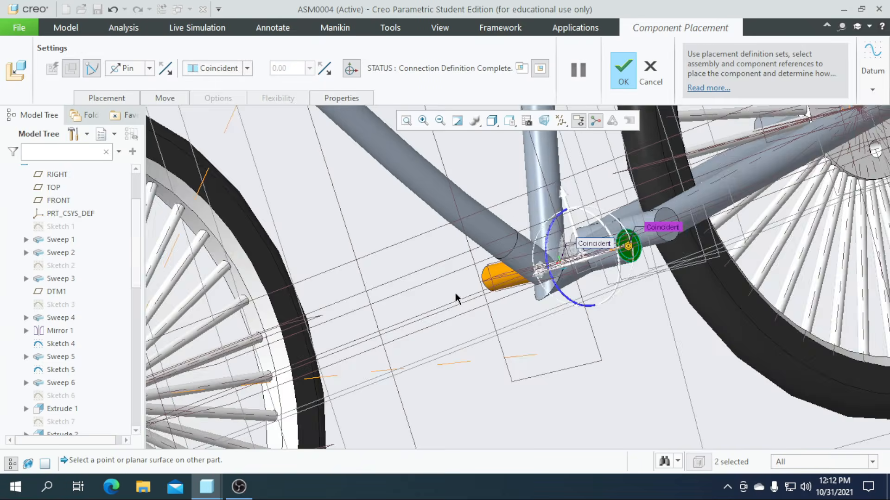
{"action": "scroll", "coordinate": [504, 384], "scroll_direction": "down", "scroll_amount": 3}
{"action": "middle_click_drag", "start_coordinate": [504, 384], "coordinate": [592, 337]}
{"action": "left_click", "coordinate": [623, 74]}
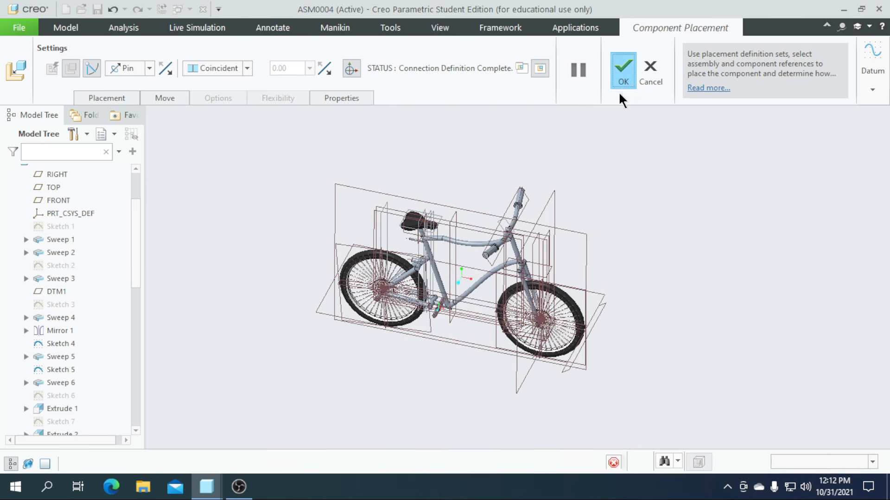
Insert gearbelt.prt into the assembly and set its connection type to Pin
{"action": "scroll", "coordinate": [385, 329], "scroll_direction": "up", "scroll_amount": 5}
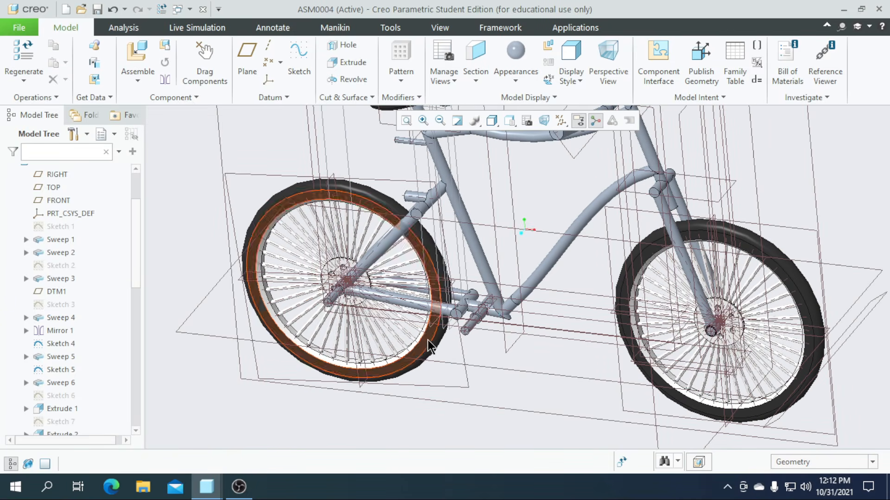
{"action": "left_click", "coordinate": [139, 58]}
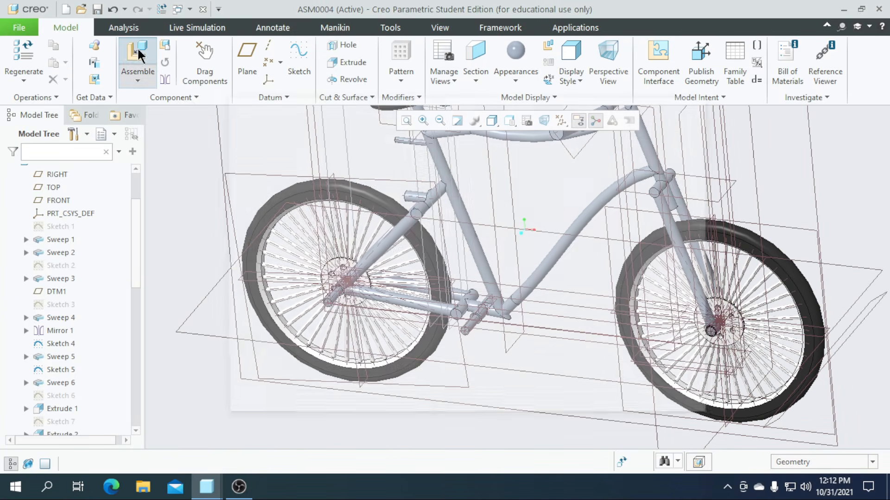
{"action": "left_click", "coordinate": [343, 211]}
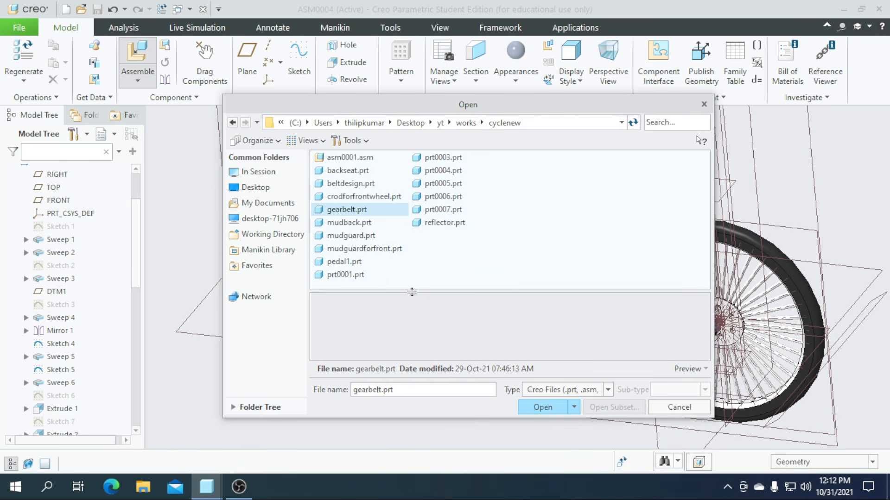
{"action": "left_click", "coordinate": [550, 410]}
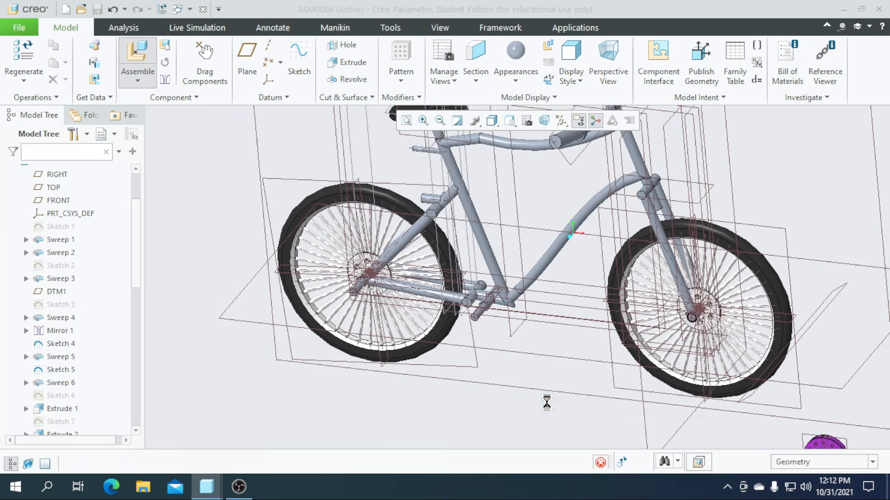
{"action": "scroll", "coordinate": [672, 422], "scroll_direction": "down", "scroll_amount": 3}
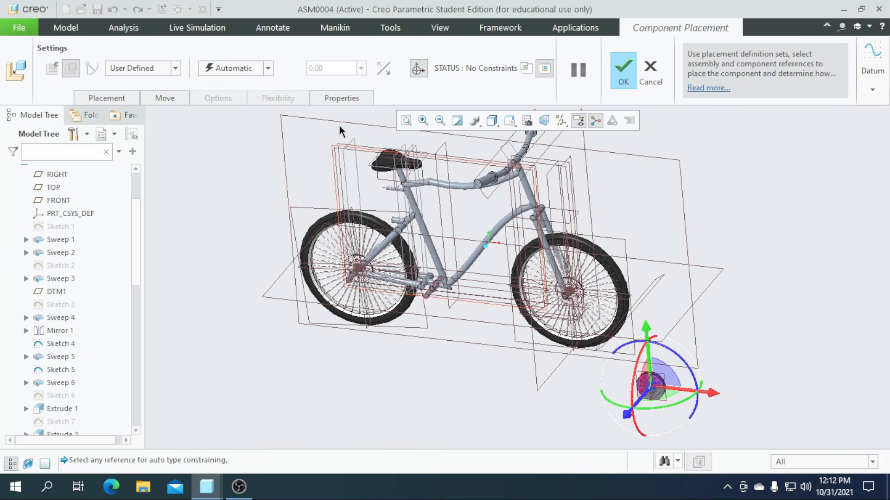
{"action": "left_click", "coordinate": [175, 69]}
{"action": "left_click", "coordinate": [152, 106]}
Align the gear's centre hole axis with the axis of the rear axle rod
{"action": "scroll", "coordinate": [360, 279], "scroll_direction": "down", "scroll_amount": 10}
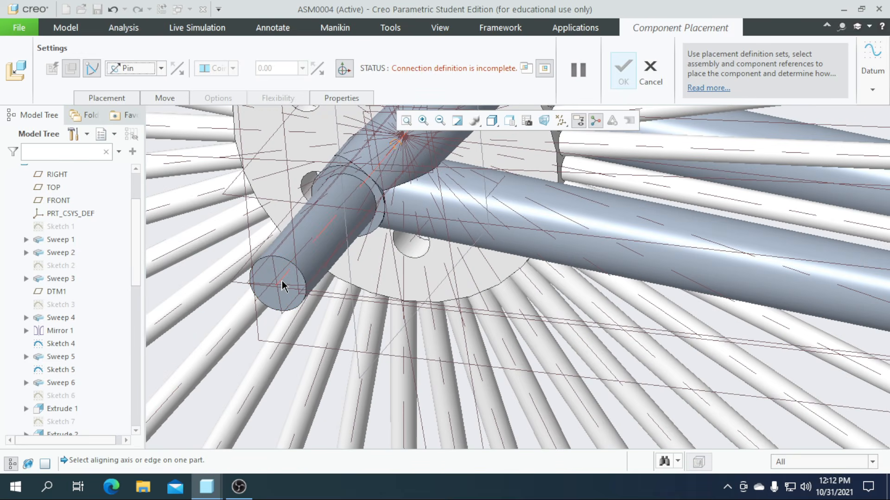
{"action": "left_click", "coordinate": [282, 286]}
{"action": "scroll", "coordinate": [343, 278], "scroll_direction": "up", "scroll_amount": 5}
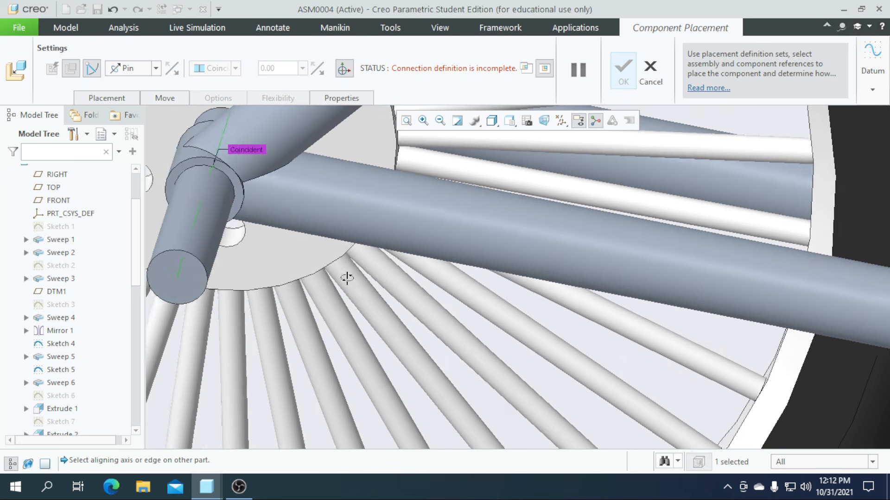
{"action": "scroll", "coordinate": [264, 235], "scroll_direction": "up", "scroll_amount": 4}
{"action": "scroll", "coordinate": [646, 365], "scroll_direction": "up", "scroll_amount": 3}
{"action": "scroll", "coordinate": [723, 394], "scroll_direction": "down", "scroll_amount": 10}
{"action": "scroll", "coordinate": [708, 381], "scroll_direction": "down", "scroll_amount": 2}
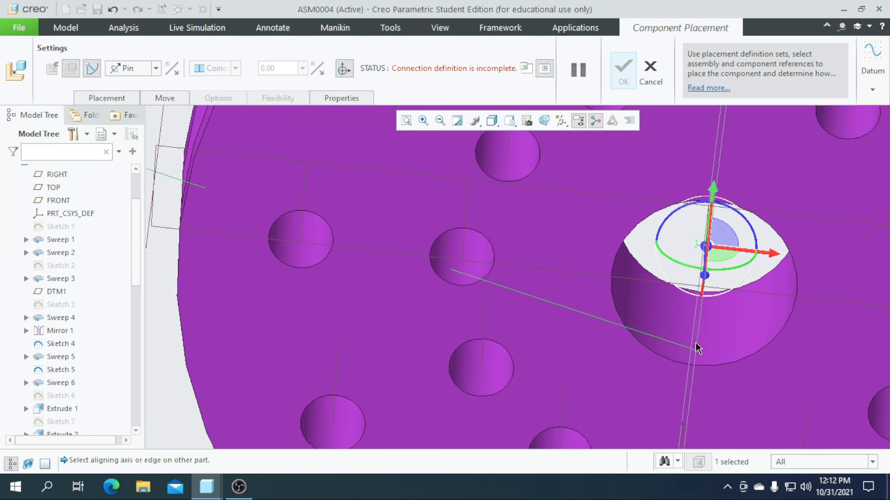
{"action": "scroll", "coordinate": [682, 345], "scroll_direction": "up", "scroll_amount": 7}
{"action": "middle_click_drag", "start_coordinate": [653, 348], "coordinate": [591, 348]}
{"action": "scroll", "coordinate": [320, 385], "scroll_direction": "down", "scroll_amount": 7}
{"action": "scroll", "coordinate": [306, 333], "scroll_direction": "down", "scroll_amount": 3}
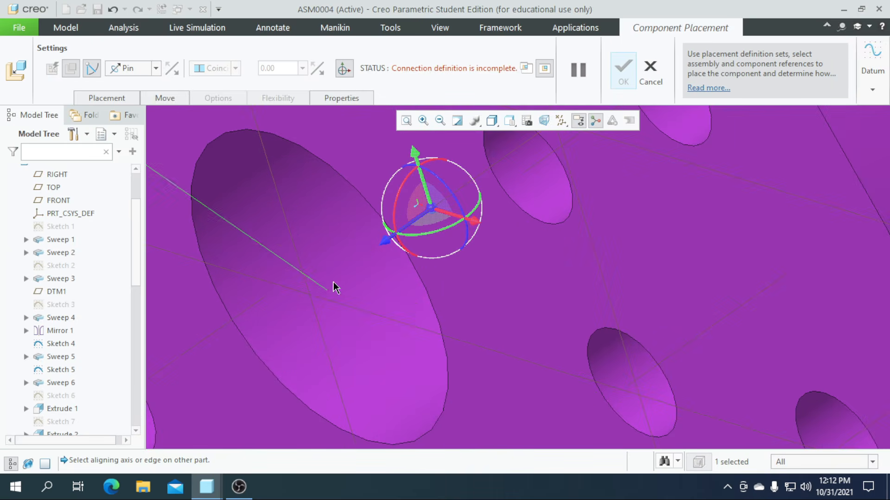
{"action": "left_click", "coordinate": [470, 190]}
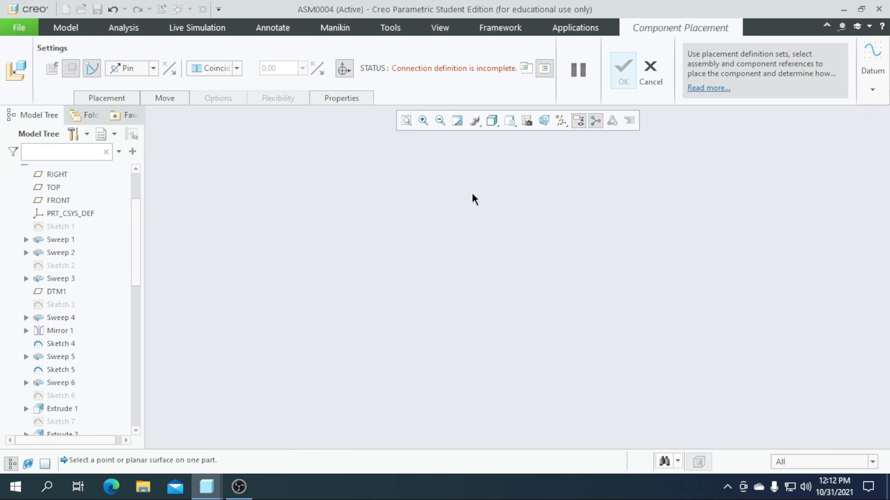
Make the gear's outer flat face coincident with the end face of the rear axle rod and accept the placement
{"action": "scroll", "coordinate": [507, 255], "scroll_direction": "up", "scroll_amount": 8}
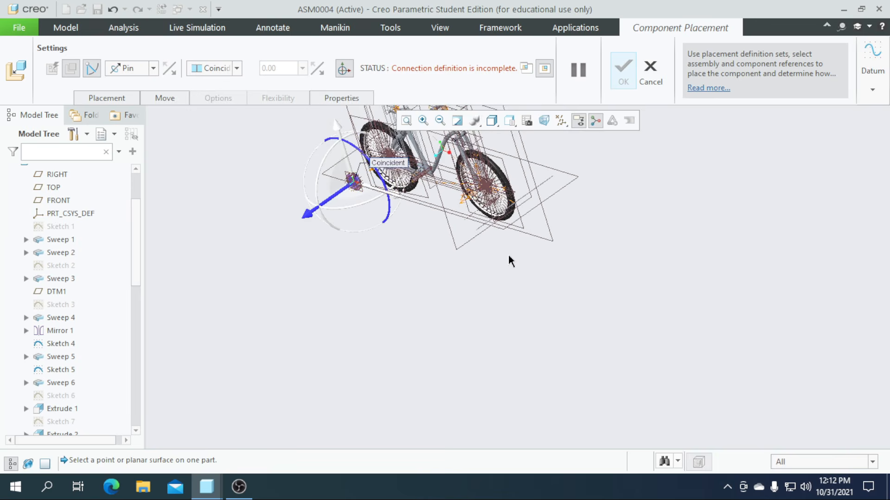
{"action": "scroll", "coordinate": [418, 315], "scroll_direction": "down", "scroll_amount": 2}
{"action": "scroll", "coordinate": [418, 316], "scroll_direction": "down", "scroll_amount": 3}
{"action": "middle_click_drag", "start_coordinate": [418, 371], "coordinate": [490, 347]}
{"action": "scroll", "coordinate": [468, 314], "scroll_direction": "down", "scroll_amount": 2}
{"action": "scroll", "coordinate": [516, 266], "scroll_direction": "down", "scroll_amount": 1}
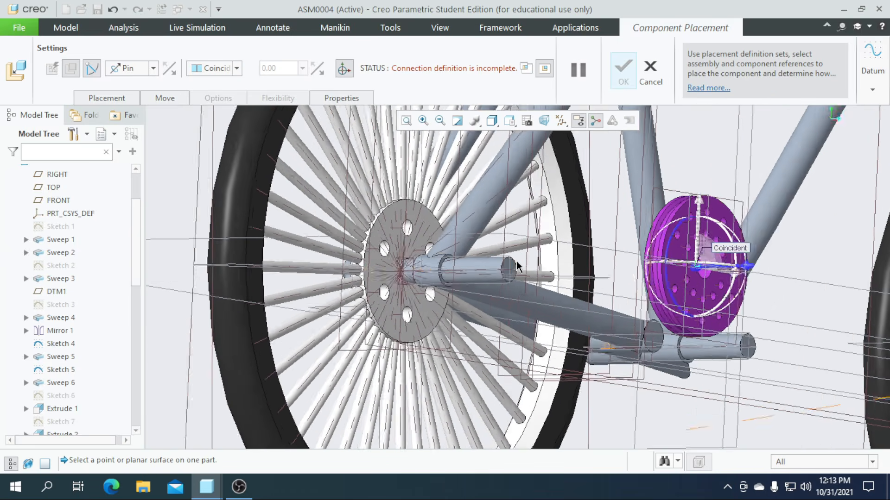
{"action": "scroll", "coordinate": [518, 266], "scroll_direction": "down", "scroll_amount": 1}
{"action": "left_click", "coordinate": [508, 269]}
{"action": "scroll", "coordinate": [541, 327], "scroll_direction": "up", "scroll_amount": 2}
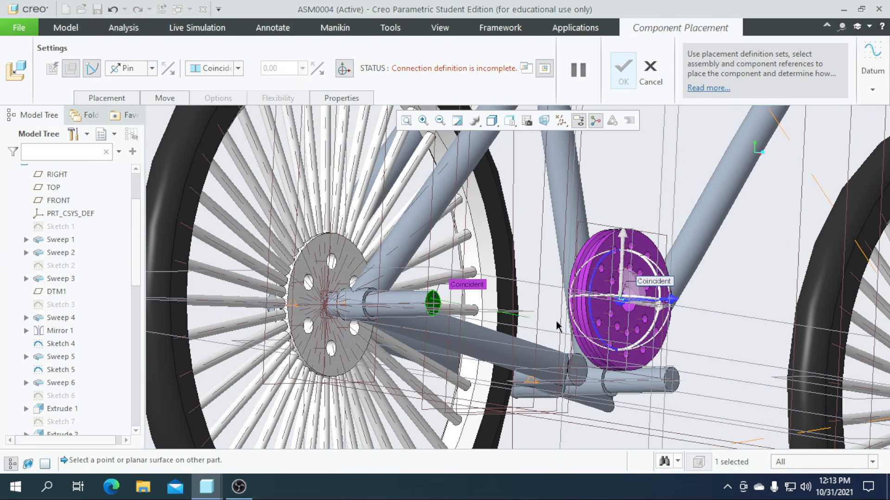
{"action": "scroll", "coordinate": [541, 327], "scroll_direction": "down", "scroll_amount": 3}
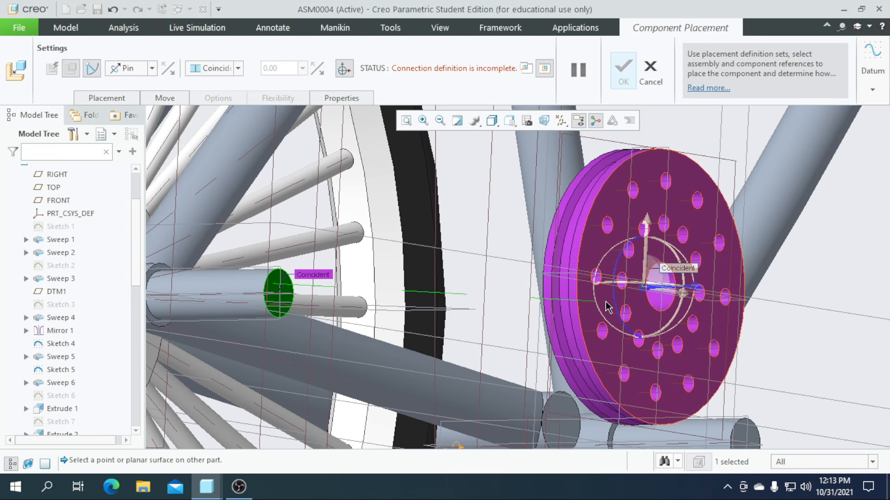
{"action": "left_click", "coordinate": [608, 307]}
{"action": "scroll", "coordinate": [509, 331], "scroll_direction": "up", "scroll_amount": 2}
{"action": "middle_click_drag", "start_coordinate": [508, 331], "coordinate": [429, 371]}
{"action": "scroll", "coordinate": [470, 339], "scroll_direction": "up", "scroll_amount": 3}
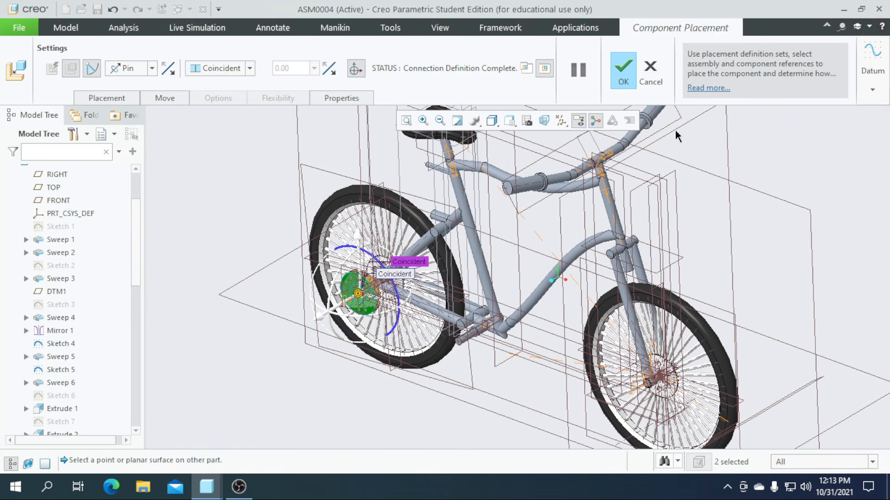
{"action": "left_click", "coordinate": [630, 74]}
Insert a second gearbelt.prt into the assembly for the pedal rod
{"action": "scroll", "coordinate": [505, 308], "scroll_direction": "up", "scroll_amount": 3}
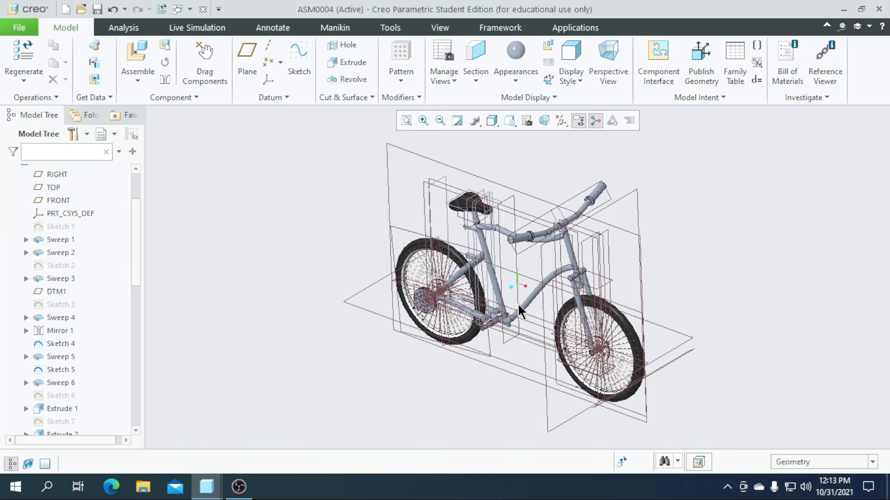
{"action": "middle_click_drag", "start_coordinate": [396, 401], "coordinate": [498, 350]}
{"action": "scroll", "coordinate": [463, 305], "scroll_direction": "down", "scroll_amount": 5}
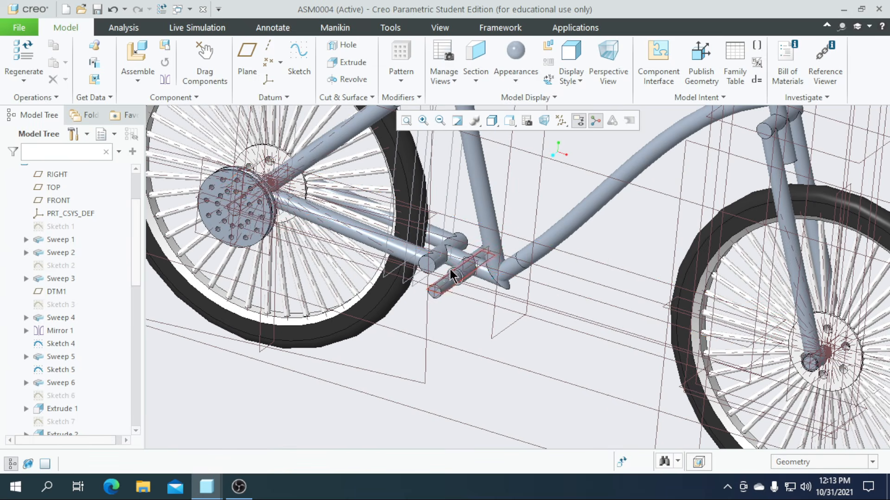
{"action": "left_click", "coordinate": [134, 52]}
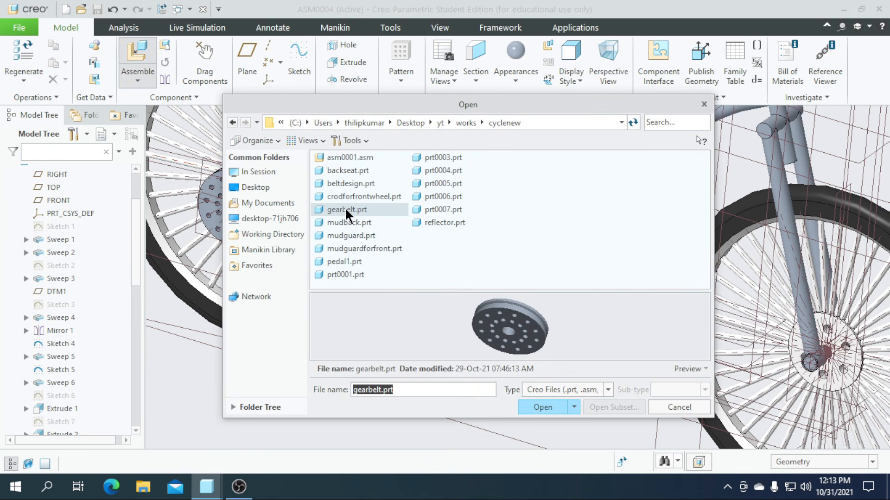
{"action": "left_click", "coordinate": [528, 413]}
{"action": "key", "text": "ctrl+d"}
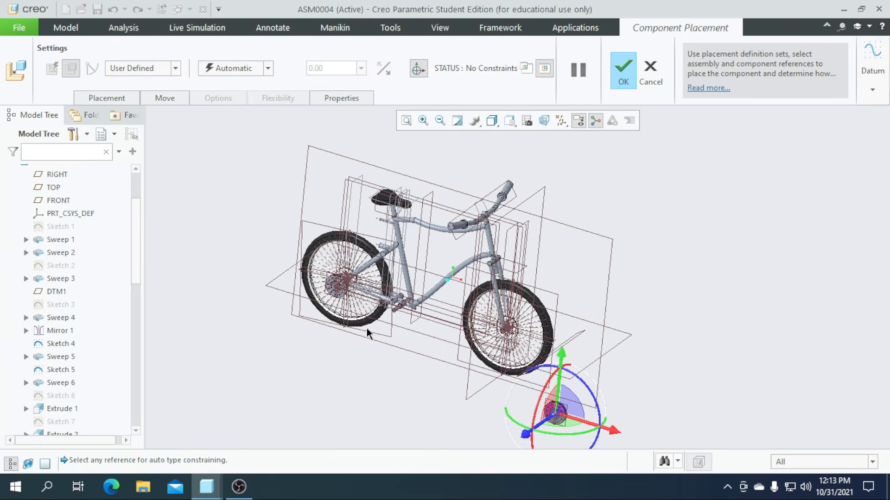
Move the second gear just below the rear wheel and set its connection type to Pin
{"action": "left_click_drag", "start_coordinate": [577, 407], "coordinate": [387, 329]}
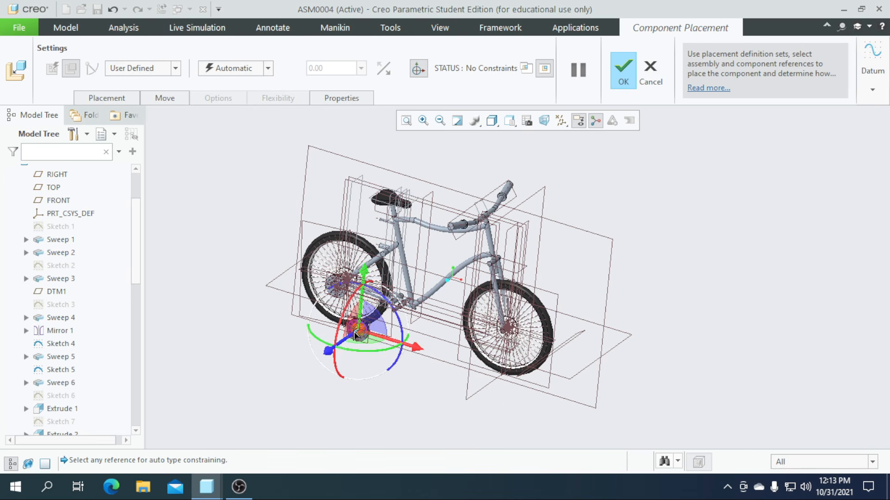
{"action": "scroll", "coordinate": [355, 334], "scroll_direction": "up", "scroll_amount": 5}
{"action": "left_click", "coordinate": [175, 70]}
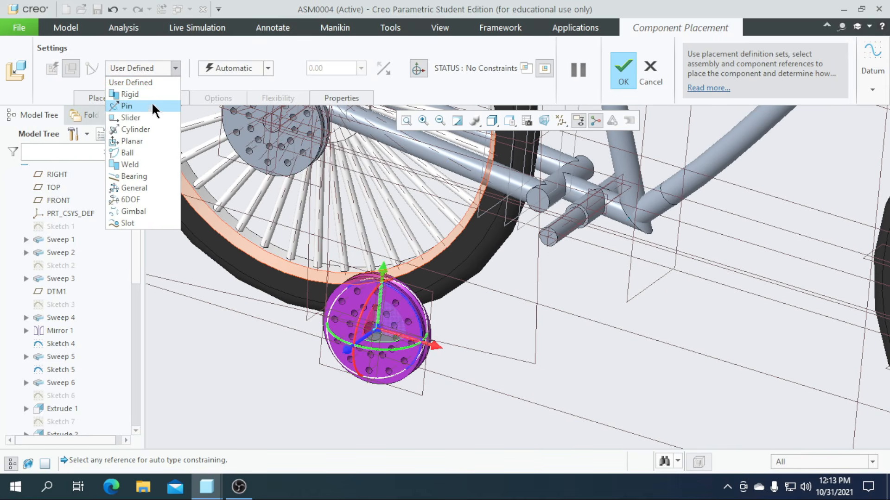
{"action": "left_click", "coordinate": [151, 102]}
Align the second gear's centre hole axis with the axis of the pedal rod in the hollow cross tube
{"action": "scroll", "coordinate": [556, 239], "scroll_direction": "up", "scroll_amount": 3}
{"action": "left_click", "coordinate": [567, 235]}
{"action": "scroll", "coordinate": [469, 308], "scroll_direction": "down", "scroll_amount": 4}
{"action": "scroll", "coordinate": [335, 370], "scroll_direction": "up", "scroll_amount": 4}
{"action": "scroll", "coordinate": [336, 370], "scroll_direction": "up", "scroll_amount": 5}
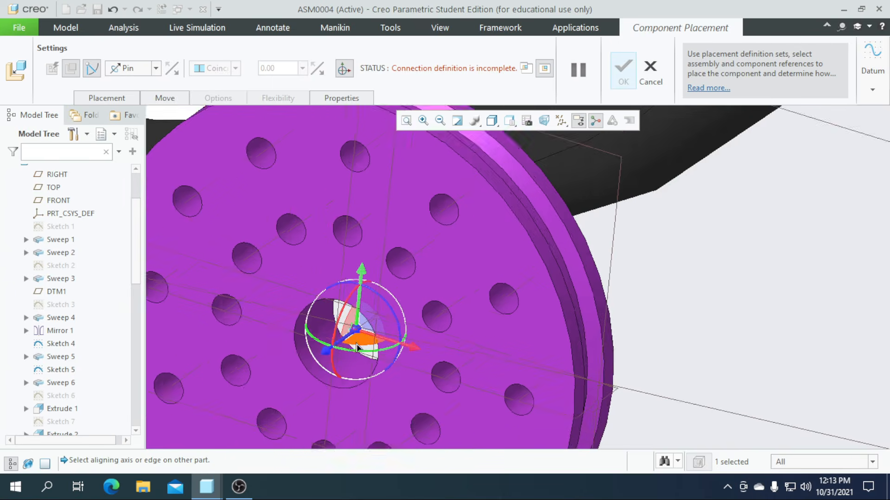
{"action": "scroll", "coordinate": [334, 327], "scroll_direction": "up", "scroll_amount": 6}
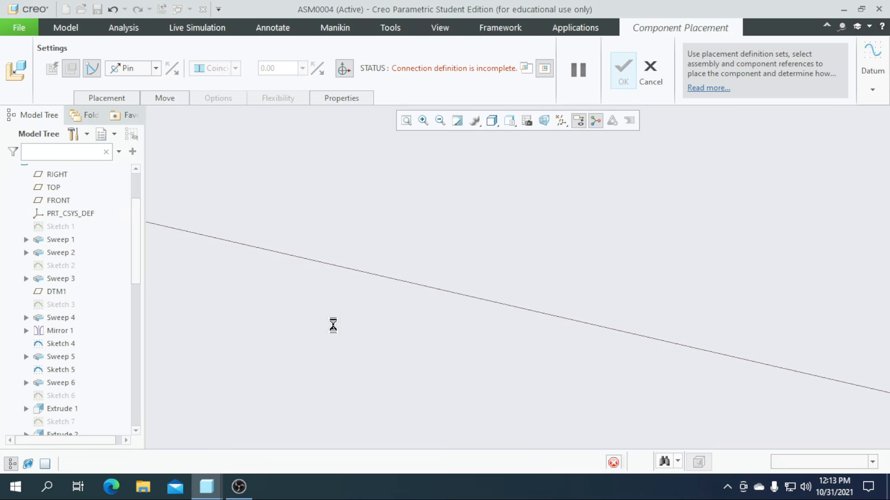
{"action": "left_click", "coordinate": [333, 326]}
{"action": "scroll", "coordinate": [333, 326], "scroll_direction": "down", "scroll_amount": 8}
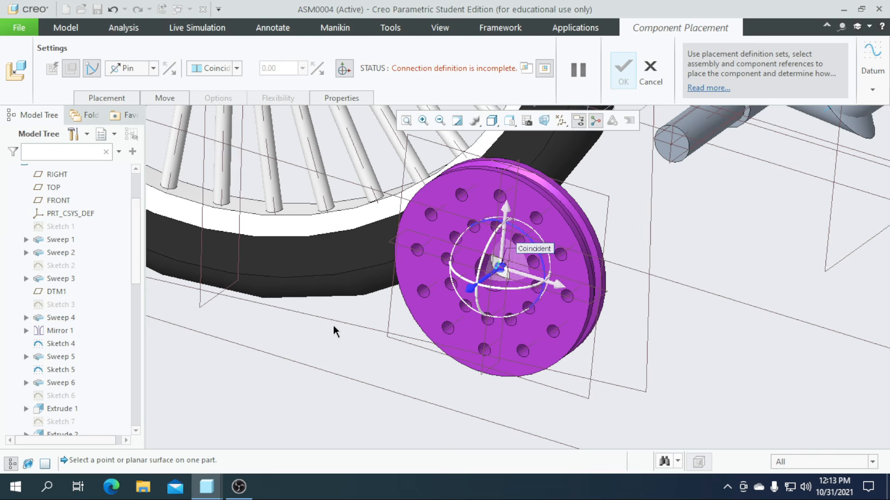
{"action": "middle_click_drag", "start_coordinate": [631, 309], "coordinate": [651, 282]}
{"action": "scroll", "coordinate": [571, 284], "scroll_direction": "up", "scroll_amount": 3}
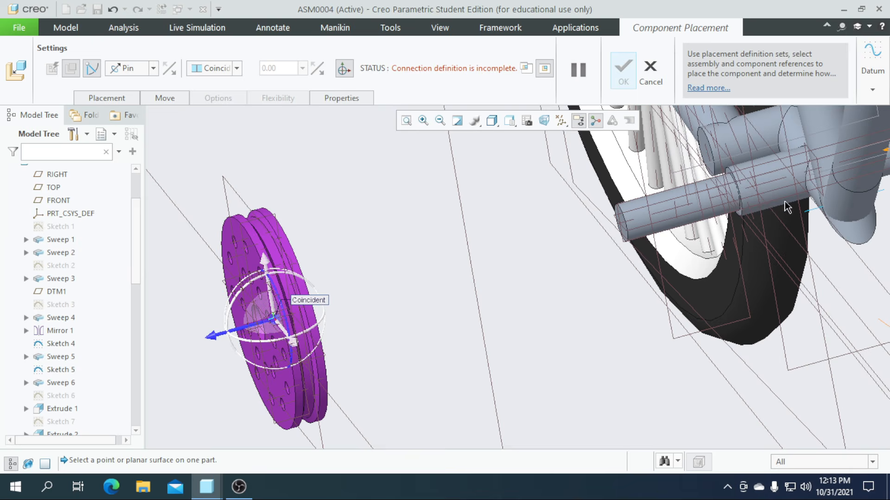
Pair the second gear's outer flat face with the end face of the pedal rod for the Pin connection's translation constraint
{"action": "scroll", "coordinate": [760, 211], "scroll_direction": "up", "scroll_amount": 4}
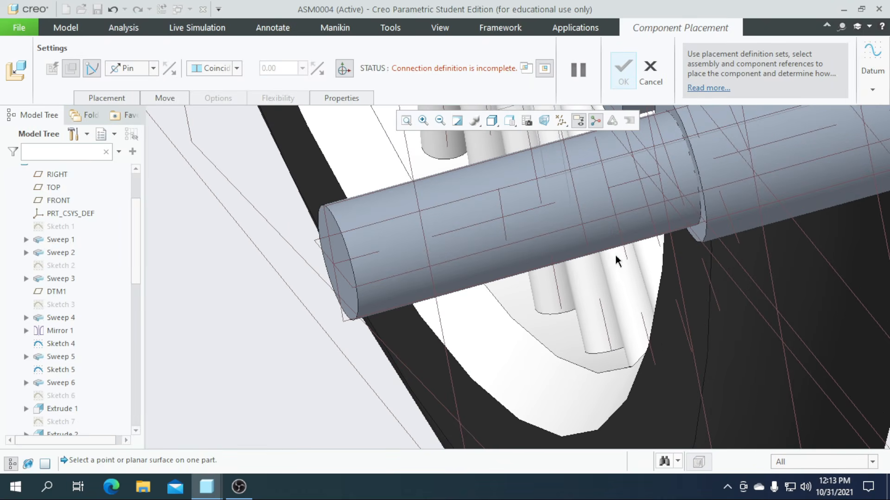
{"action": "scroll", "coordinate": [617, 263], "scroll_direction": "down", "scroll_amount": 5}
{"action": "scroll", "coordinate": [605, 290], "scroll_direction": "up", "scroll_amount": 5}
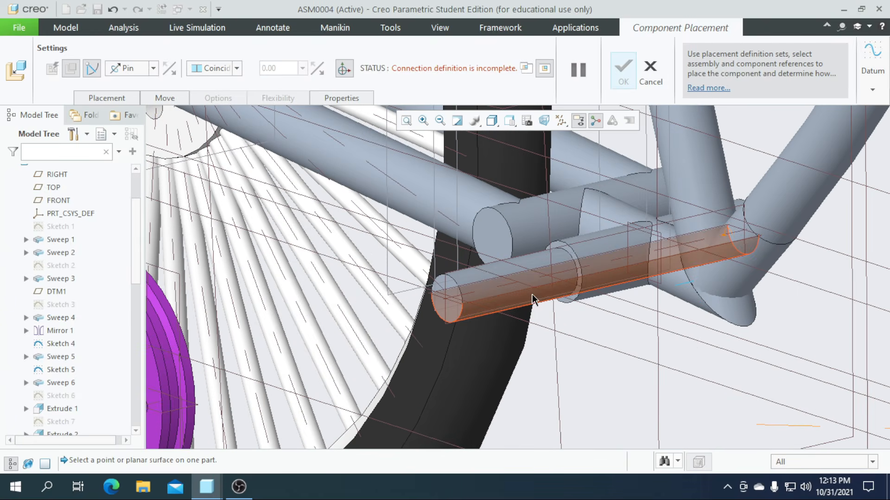
{"action": "scroll", "coordinate": [556, 306], "scroll_direction": "down", "scroll_amount": 3}
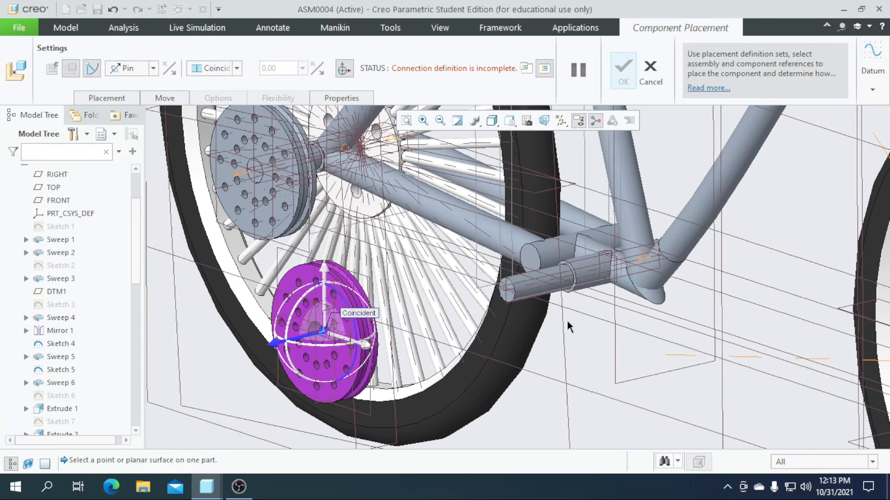
{"action": "middle_click_drag", "start_coordinate": [567, 321], "coordinate": [519, 333]}
{"action": "middle_click_drag", "start_coordinate": [671, 288], "coordinate": [610, 294]}
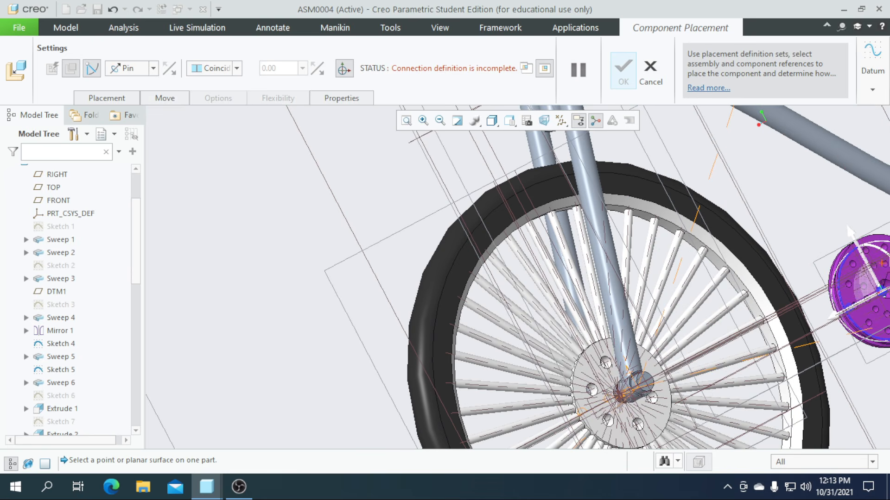
{"action": "scroll", "coordinate": [860, 282], "scroll_direction": "up", "scroll_amount": 5}
{"action": "left_click", "coordinate": [832, 275]}
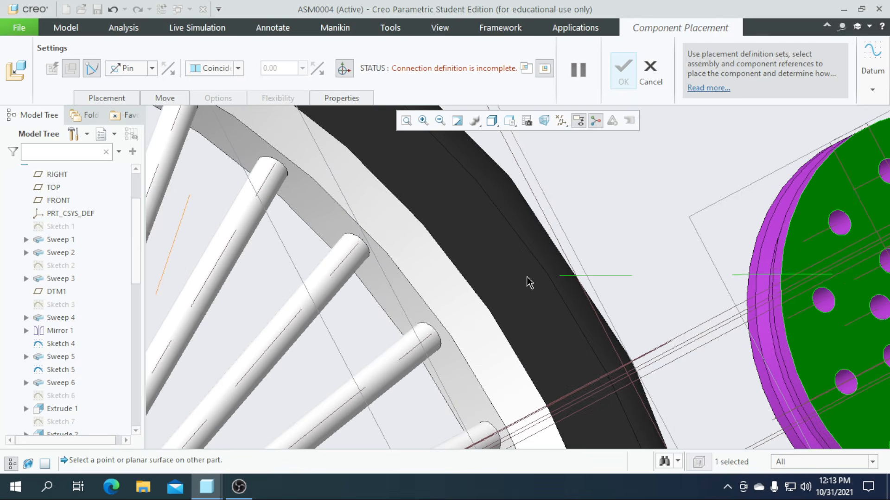
{"action": "scroll", "coordinate": [550, 280], "scroll_direction": "down", "scroll_amount": 10}
{"action": "middle_click_drag", "start_coordinate": [499, 299], "coordinate": [566, 299]}
{"action": "scroll", "coordinate": [396, 271], "scroll_direction": "up", "scroll_amount": 8}
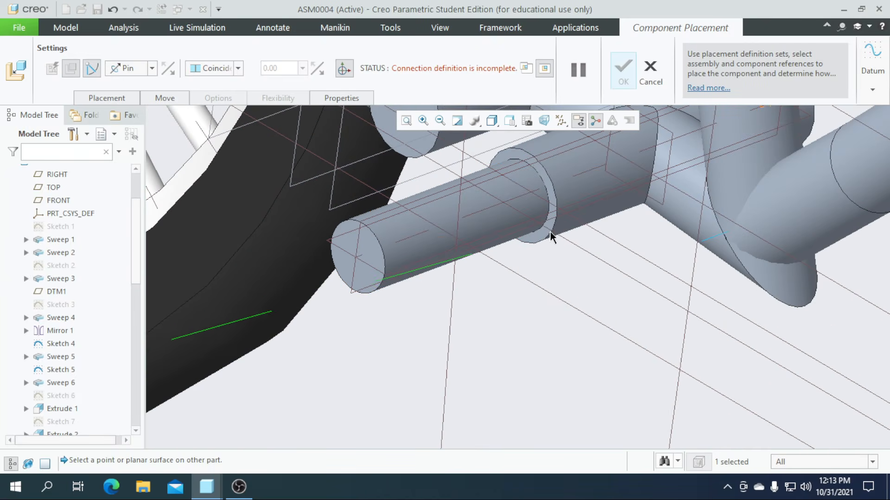
{"action": "left_click", "coordinate": [369, 258]}
{"action": "scroll", "coordinate": [514, 291], "scroll_direction": "down", "scroll_amount": 3}
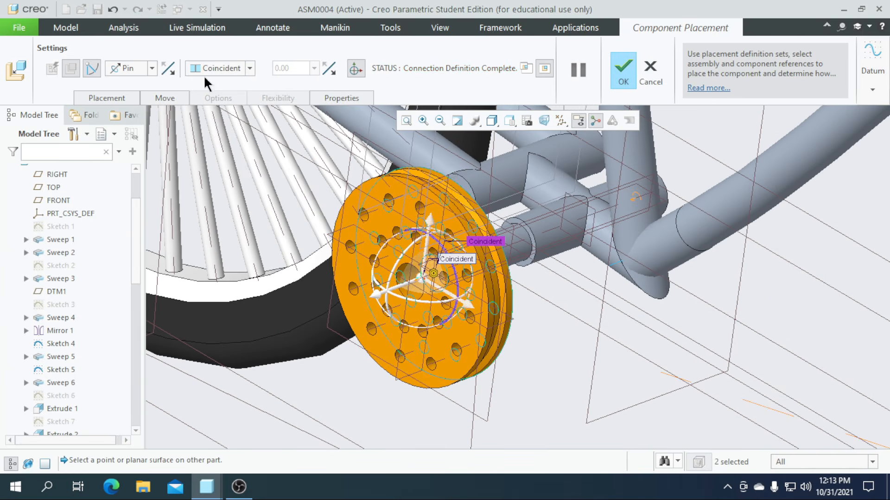
Change the second gear's translation constraint to Distance with a 6.00 offset inward along the pedal rod and accept the placement
{"action": "left_click", "coordinate": [236, 85]}
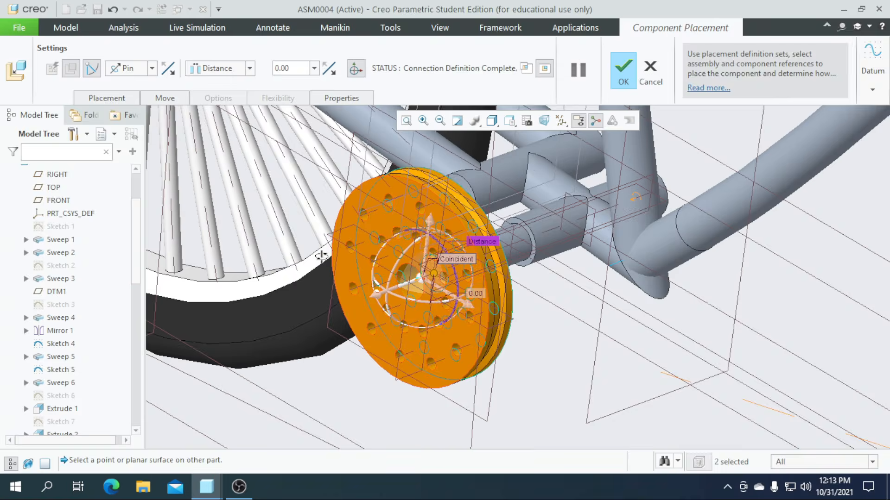
{"action": "middle_click_drag", "start_coordinate": [317, 252], "coordinate": [445, 274]}
{"action": "left_click_drag", "start_coordinate": [651, 282], "coordinate": [747, 254]}
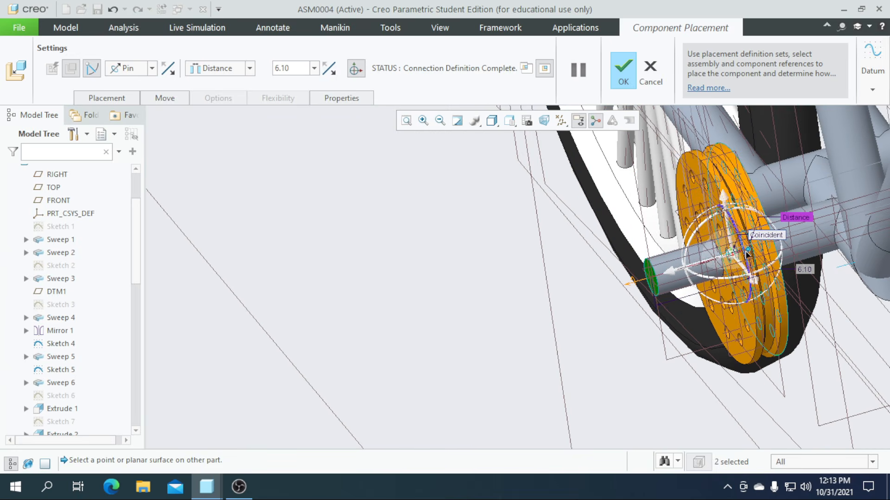
{"action": "type", "text": "6"}
{"action": "key", "text": "Return"}
{"action": "scroll", "coordinate": [329, 363], "scroll_direction": "down", "scroll_amount": 3}
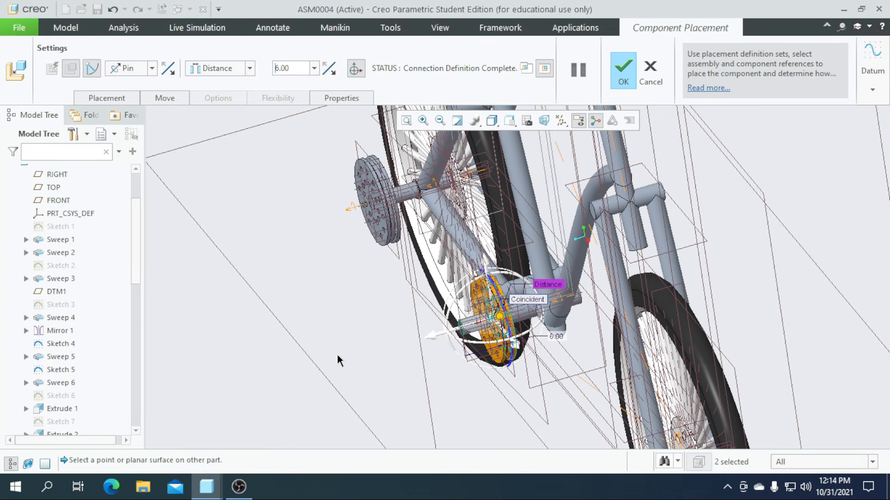
{"action": "left_click", "coordinate": [623, 80]}
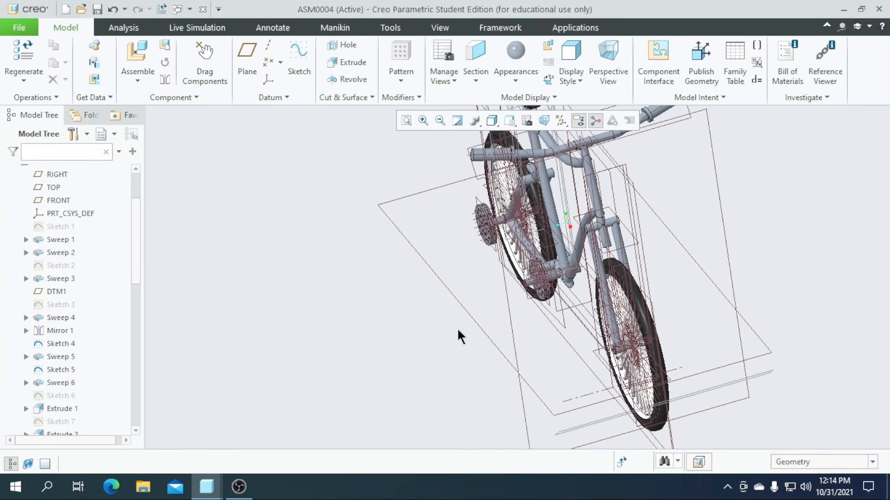
Rotate the rear axle gear and the pedal rod gear slightly about their rods with Drag Components to test their motion
{"action": "mouse_move", "coordinate": [445, 364]}
{"action": "middle_mouse_down"}
{"action": "mouse_move", "coordinate": [485, 375]}
{"action": "mouse_move", "coordinate": [520, 369]}
{"action": "mouse_move", "coordinate": [492, 383]}
{"action": "middle_mouse_up"}
{"action": "scroll", "coordinate": [393, 278], "scroll_direction": "down", "scroll_amount": 5}
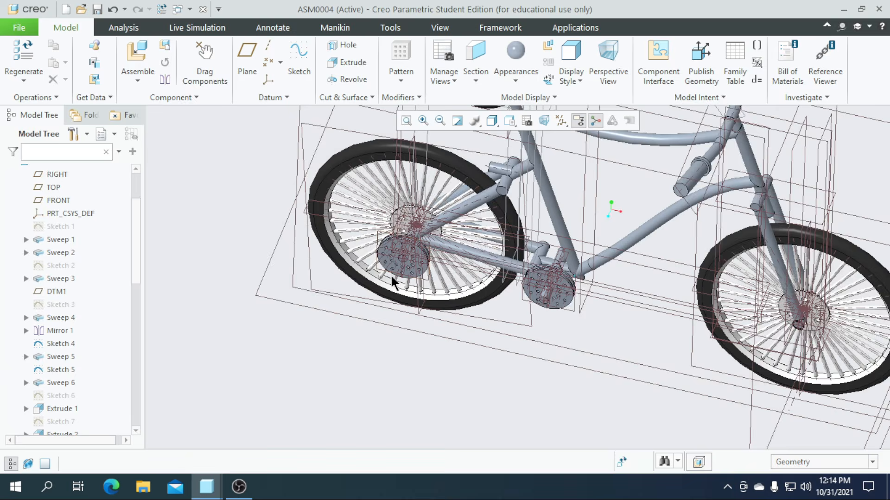
{"action": "left_click", "coordinate": [203, 54]}
{"action": "scroll", "coordinate": [423, 254], "scroll_direction": "down", "scroll_amount": 3}
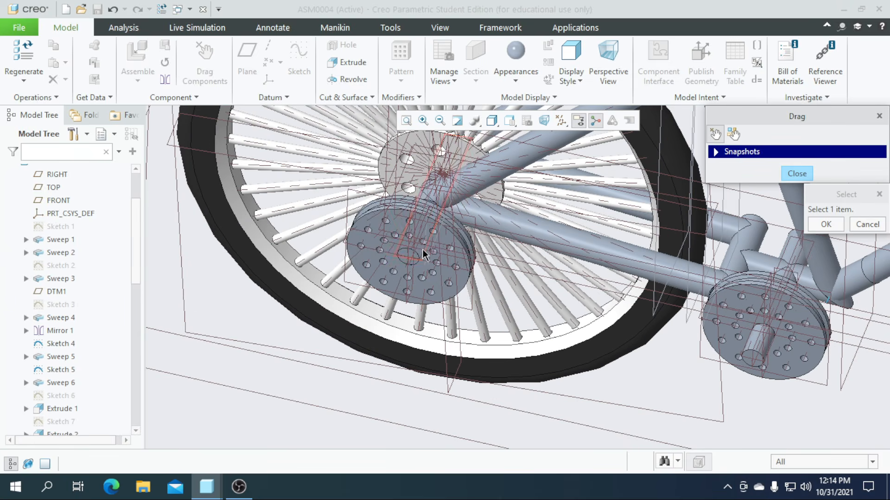
{"action": "left_click", "coordinate": [440, 239]}
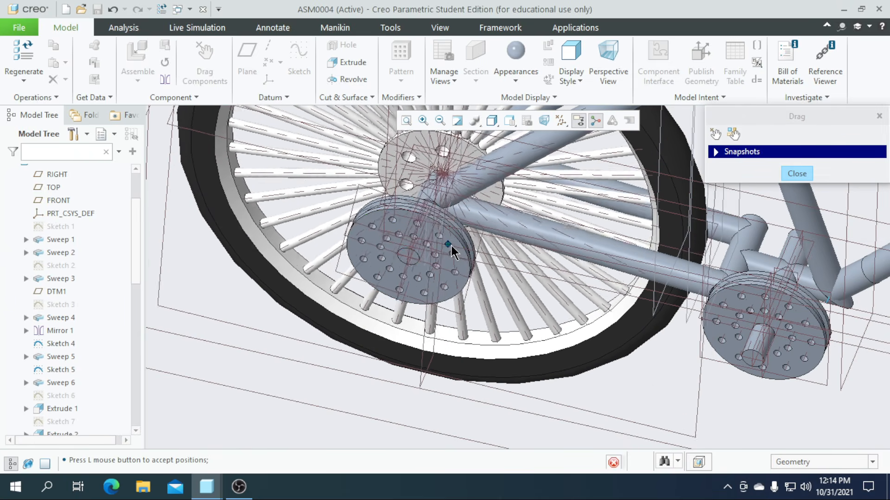
{"action": "left_click", "coordinate": [453, 254]}
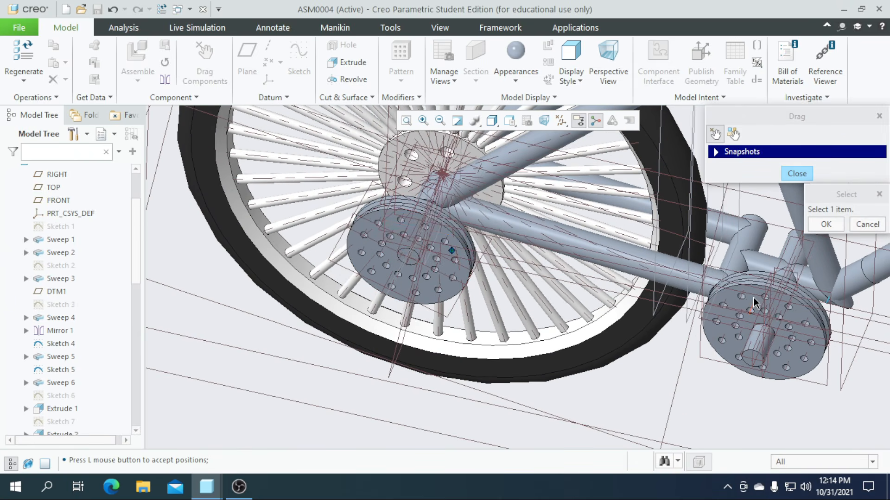
{"action": "left_click", "coordinate": [755, 293]}
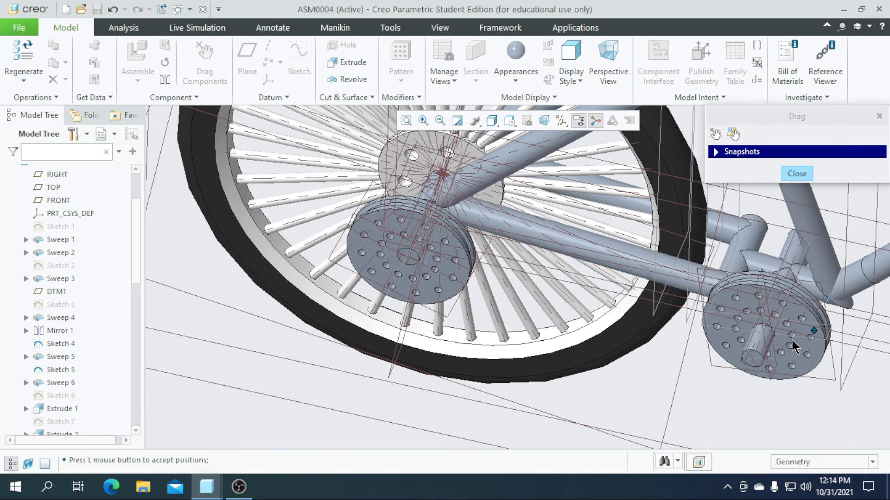
{"action": "left_click", "coordinate": [780, 318]}
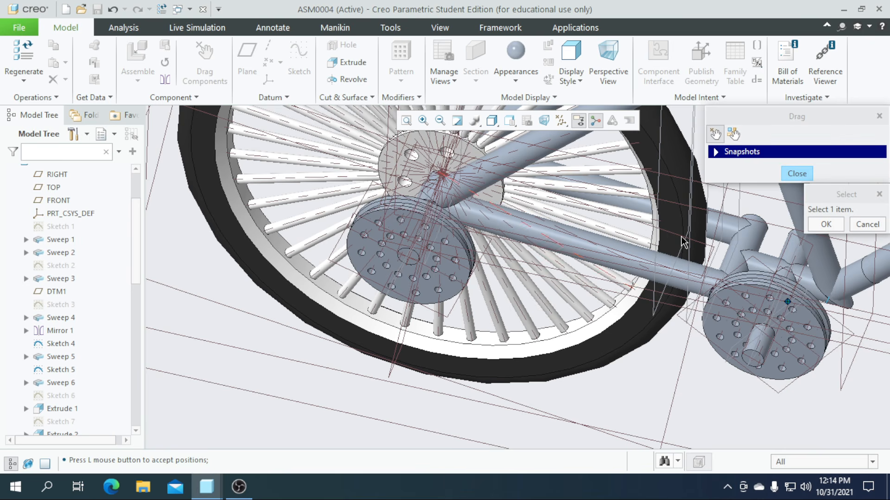
{"action": "left_click", "coordinate": [797, 178]}
Insert pedal1.prt into the assembly and set its connection type to Pin
{"action": "mouse_move", "coordinate": [448, 414]}
{"action": "middle_mouse_down"}
{"action": "mouse_move", "coordinate": [454, 374]}
{"action": "mouse_move", "coordinate": [446, 398]}
{"action": "middle_mouse_up"}
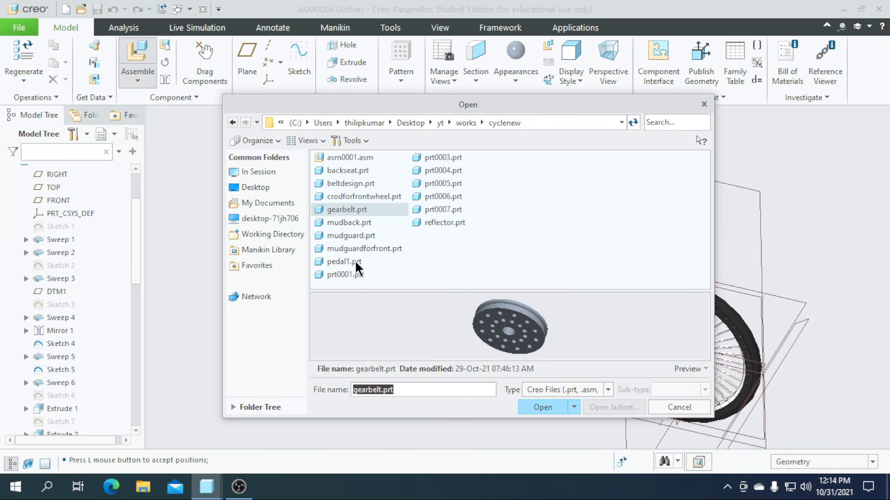
{"action": "left_click", "coordinate": [335, 262]}
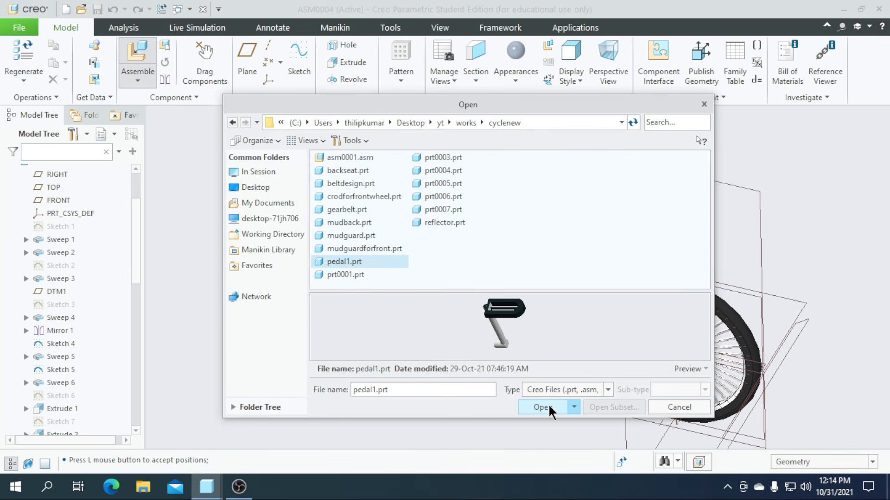
{"action": "left_click", "coordinate": [541, 407]}
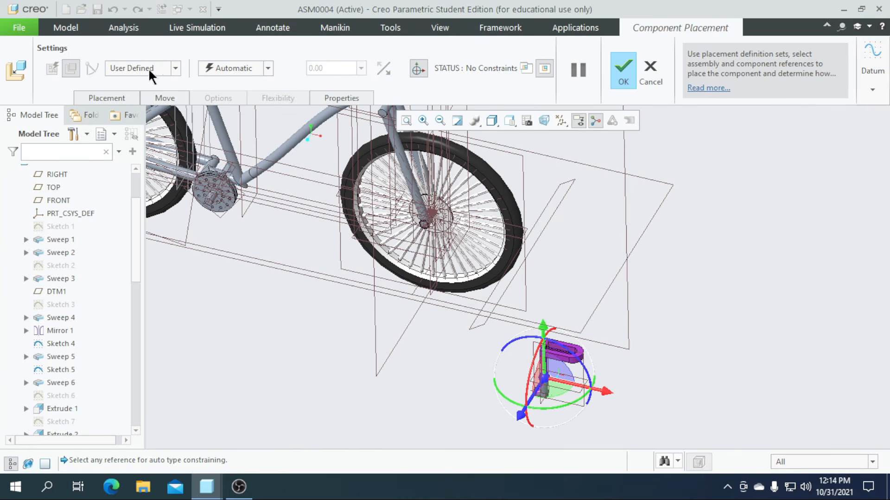
{"action": "left_click", "coordinate": [176, 69]}
{"action": "left_click", "coordinate": [157, 102]}
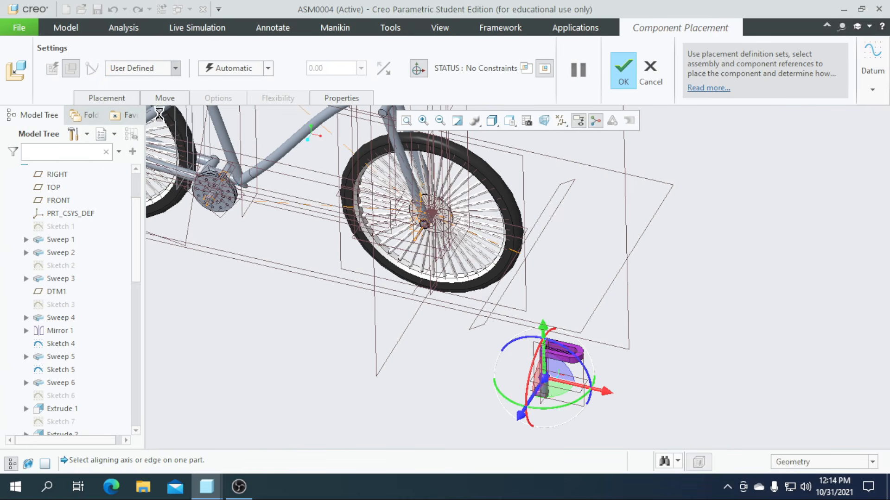
Align the axis of the pedal arm's hub with the axis of the pedal rod on the gear side
{"action": "scroll", "coordinate": [199, 204], "scroll_direction": "down", "scroll_amount": 2}
{"action": "scroll", "coordinate": [237, 180], "scroll_direction": "down", "scroll_amount": 1}
{"action": "scroll", "coordinate": [286, 195], "scroll_direction": "up", "scroll_amount": 1}
{"action": "mouse_move", "coordinate": [275, 241]}
{"action": "middle_mouse_down"}
{"action": "mouse_move", "coordinate": [255, 246]}
{"action": "mouse_move", "coordinate": [460, 196]}
{"action": "middle_mouse_up"}
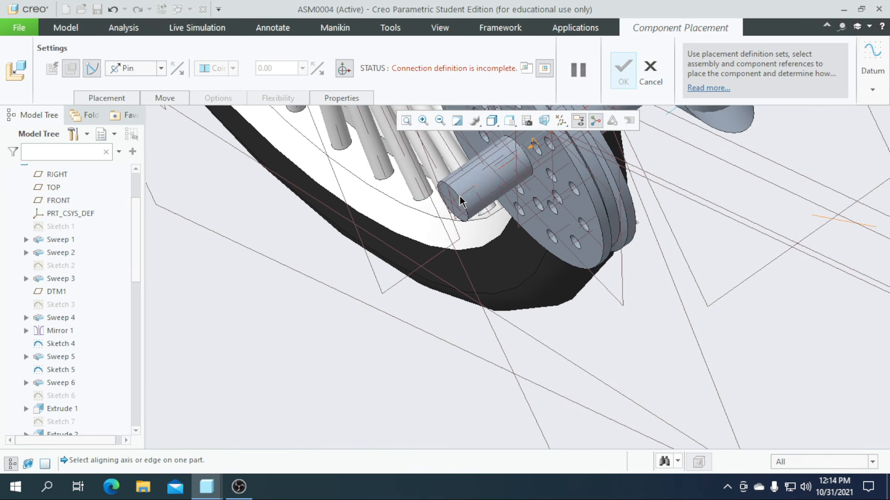
{"action": "scroll", "coordinate": [309, 181], "scroll_direction": "up", "scroll_amount": 4}
{"action": "scroll", "coordinate": [479, 387], "scroll_direction": "down", "scroll_amount": 5}
{"action": "scroll", "coordinate": [479, 386], "scroll_direction": "down", "scroll_amount": 2}
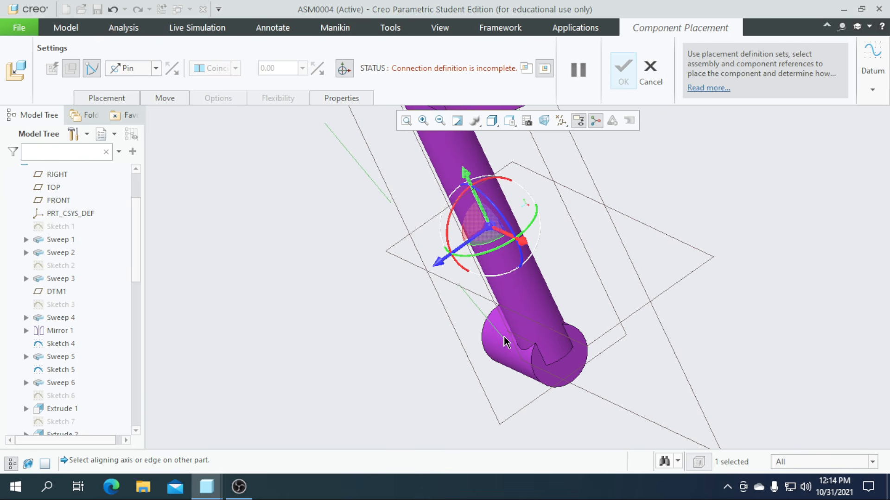
{"action": "middle_click_drag", "start_coordinate": [449, 221], "coordinate": [363, 258]}
{"action": "scroll", "coordinate": [341, 281], "scroll_direction": "up", "scroll_amount": 5}
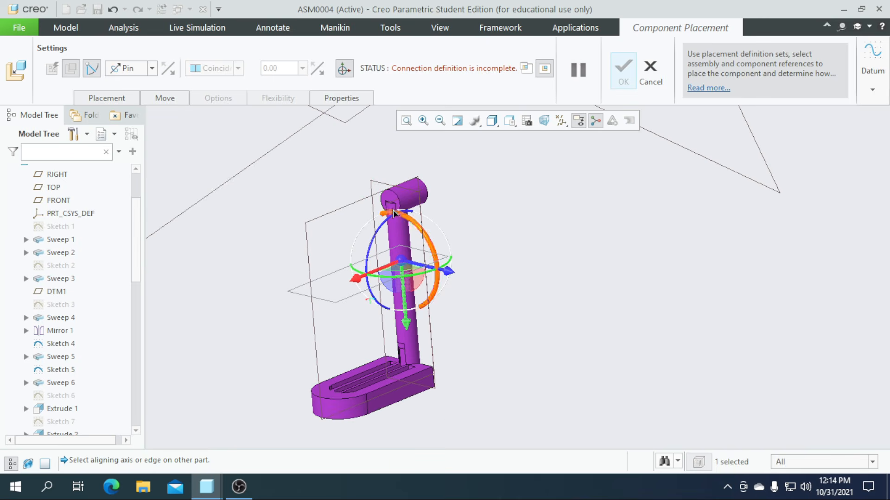
{"action": "scroll", "coordinate": [408, 192], "scroll_direction": "down", "scroll_amount": 6}
{"action": "left_click", "coordinate": [421, 203]}
{"action": "scroll", "coordinate": [464, 301], "scroll_direction": "up", "scroll_amount": 6}
{"action": "scroll", "coordinate": [296, 288], "scroll_direction": "down", "scroll_amount": 8}
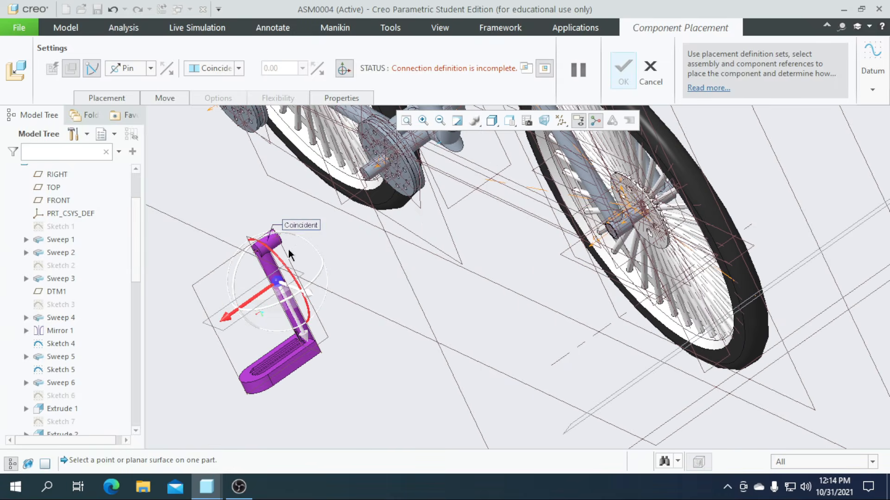
Make the pedal rod's end face coincident with the inner flat face of the pedal hub and accept the placement
{"action": "scroll", "coordinate": [429, 148], "scroll_direction": "down", "scroll_amount": 3}
{"action": "left_click", "coordinate": [414, 186]}
{"action": "scroll", "coordinate": [388, 264], "scroll_direction": "up", "scroll_amount": 5}
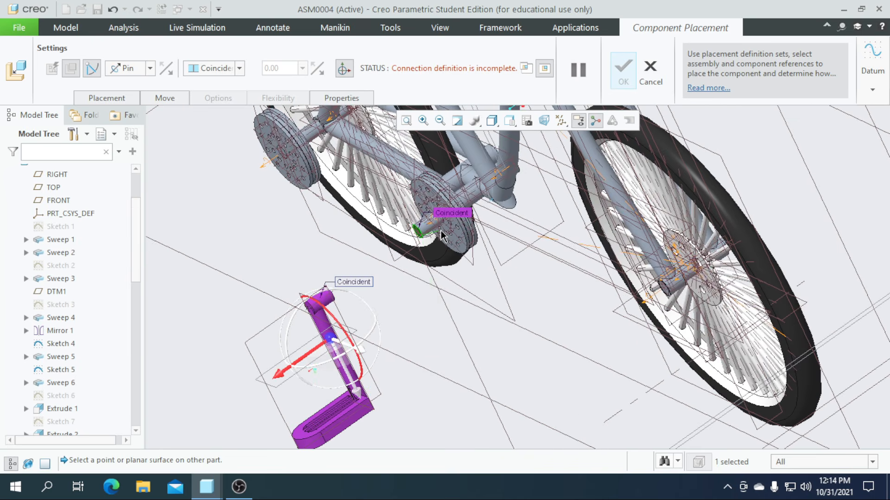
{"action": "scroll", "coordinate": [421, 293], "scroll_direction": "down", "scroll_amount": 5}
{"action": "middle_click_drag", "start_coordinate": [378, 297], "coordinate": [377, 312]}
{"action": "scroll", "coordinate": [683, 193], "scroll_direction": "down", "scroll_amount": 5}
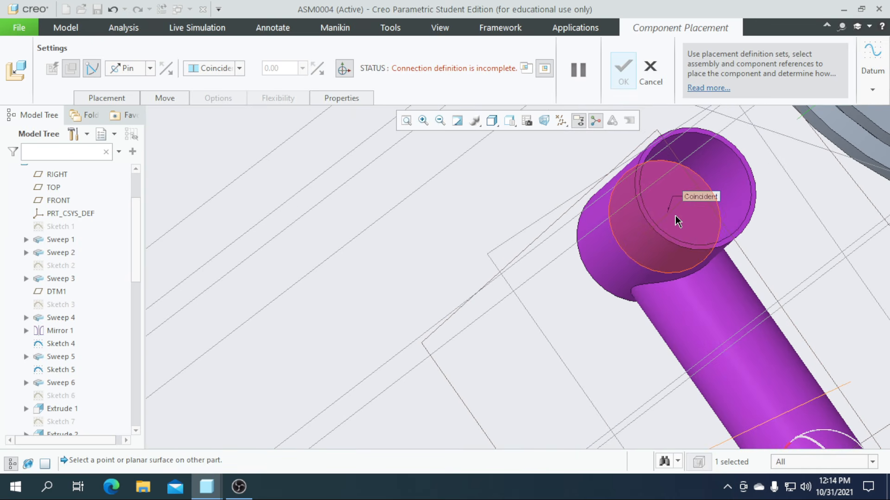
{"action": "left_click", "coordinate": [674, 216]}
{"action": "scroll", "coordinate": [268, 238], "scroll_direction": "up", "scroll_amount": 3}
{"action": "scroll", "coordinate": [276, 240], "scroll_direction": "down", "scroll_amount": 1}
{"action": "scroll", "coordinate": [275, 240], "scroll_direction": "up", "scroll_amount": 3}
{"action": "middle_click_drag", "start_coordinate": [280, 285], "coordinate": [452, 312]}
{"action": "scroll", "coordinate": [451, 312], "scroll_direction": "up", "scroll_amount": 4}
{"action": "middle_click_drag", "start_coordinate": [332, 368], "coordinate": [273, 306]}
{"action": "scroll", "coordinate": [266, 293], "scroll_direction": "down", "scroll_amount": 5}
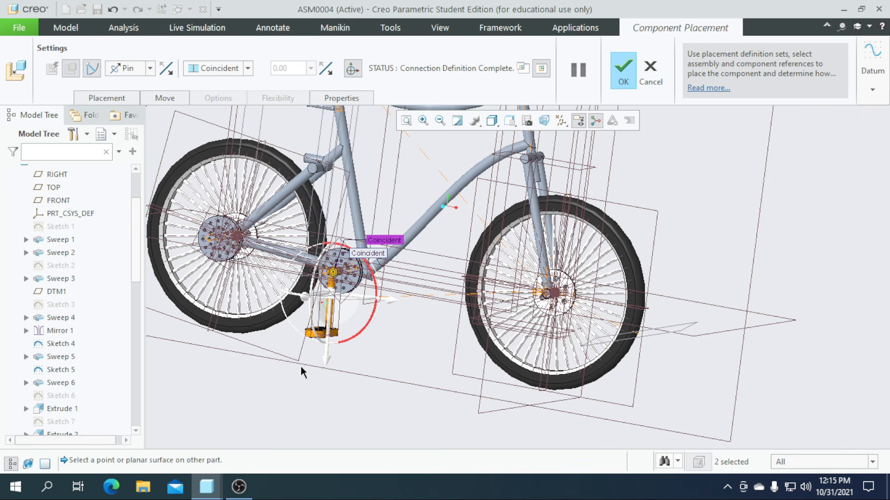
{"action": "left_click", "coordinate": [623, 71]}
Clear all appearances from the bicycle assembly
{"action": "scroll", "coordinate": [449, 404], "scroll_direction": "up", "scroll_amount": 3}
{"action": "left_click", "coordinate": [525, 78]}
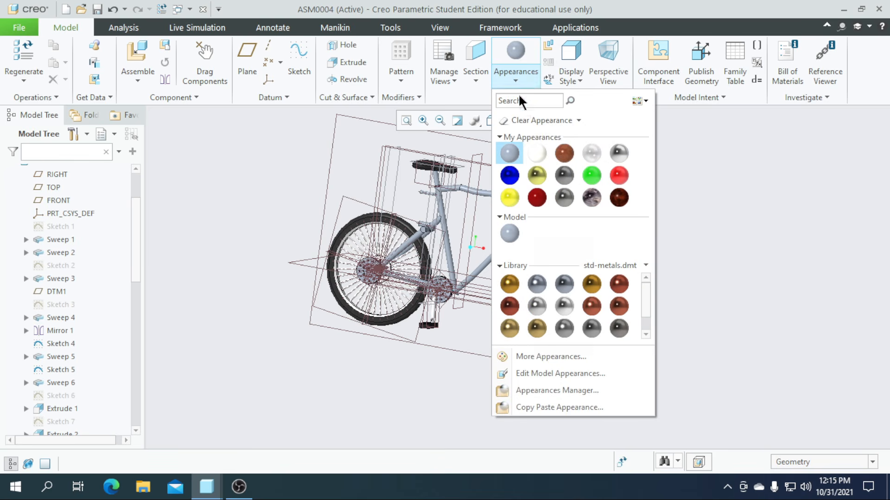
{"action": "left_click", "coordinate": [579, 121]}
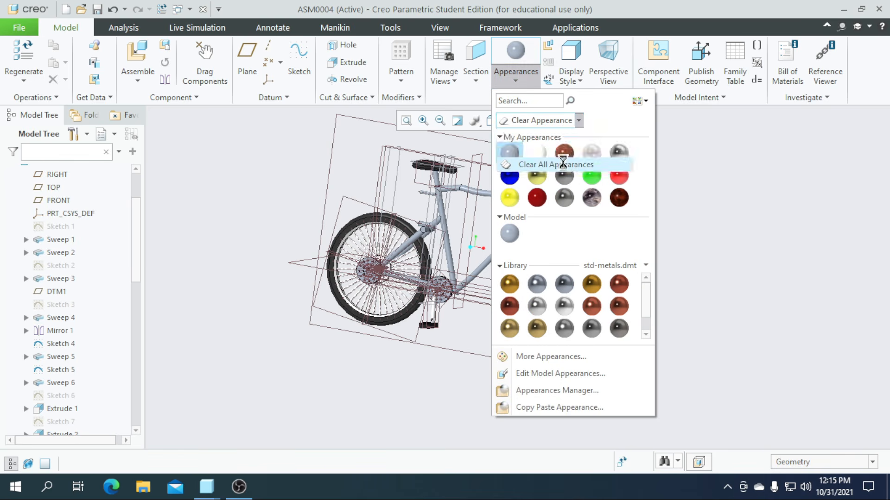
{"action": "left_click", "coordinate": [563, 163]}
{"action": "left_click", "coordinate": [441, 269]}
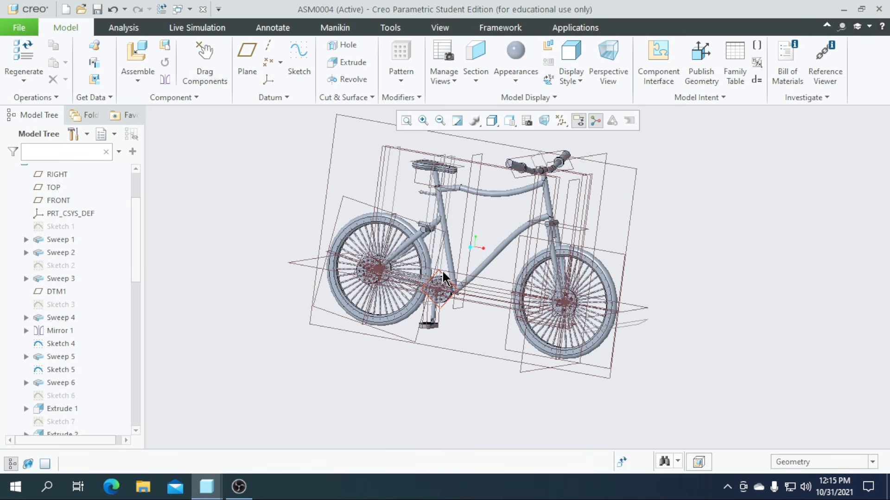
Insert a second pedal into the assembly and move it below the free end of the pedal rod, opposite the gear
{"action": "mouse_move", "coordinate": [471, 332]}
{"action": "middle_mouse_down"}
{"action": "mouse_move", "coordinate": [368, 319]}
{"action": "mouse_move", "coordinate": [418, 257]}
{"action": "middle_mouse_up"}
{"action": "scroll", "coordinate": [419, 257], "scroll_direction": "up", "scroll_amount": 5}
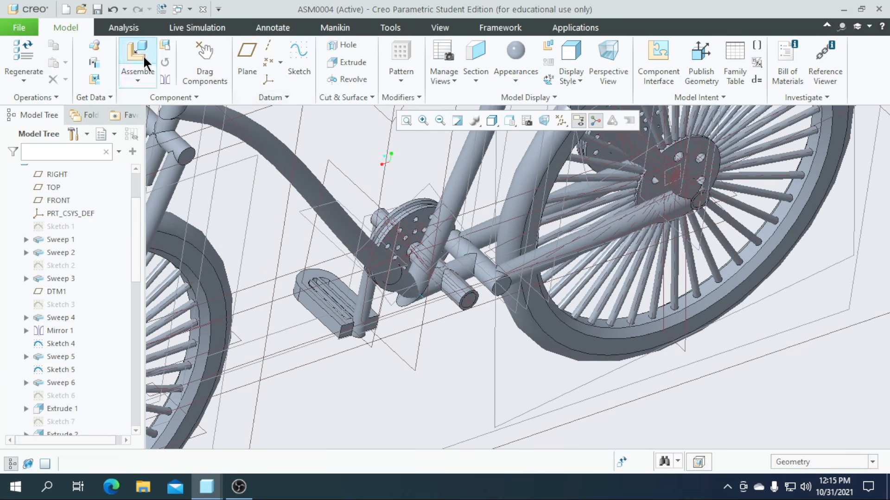
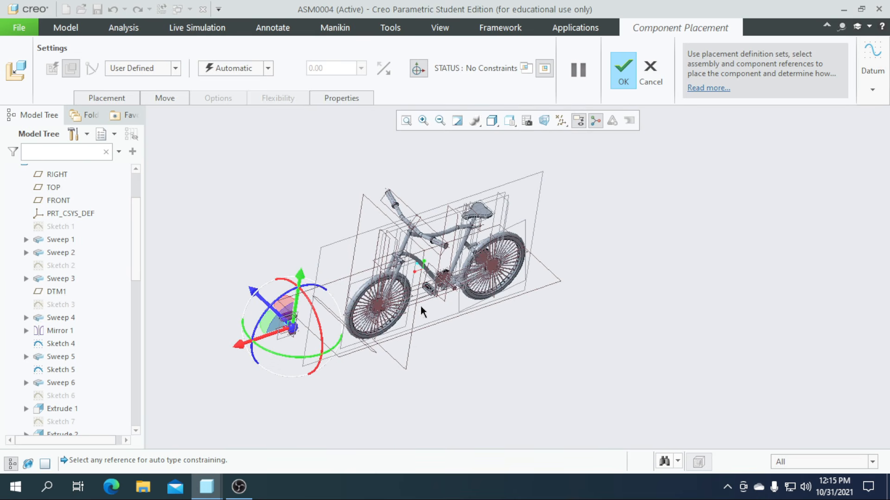
{"action": "scroll", "coordinate": [296, 353], "scroll_direction": "up", "scroll_amount": 4}
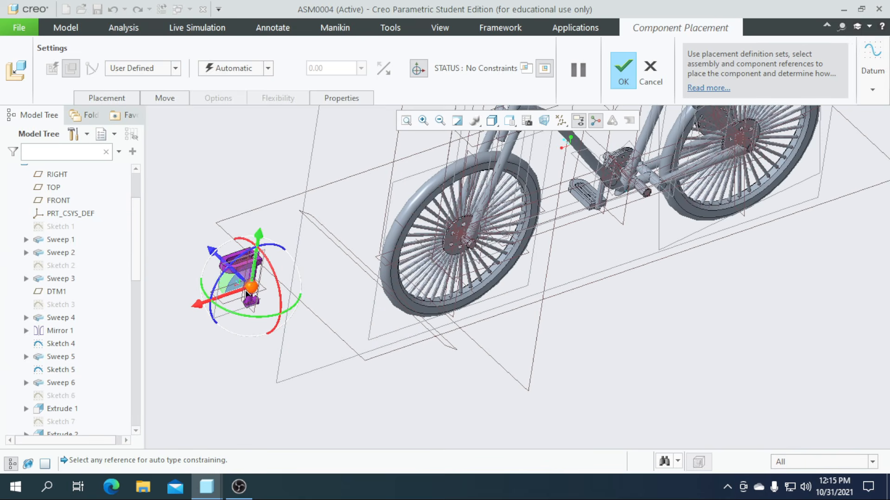
{"action": "left_click_drag", "start_coordinate": [242, 280], "coordinate": [652, 311]}
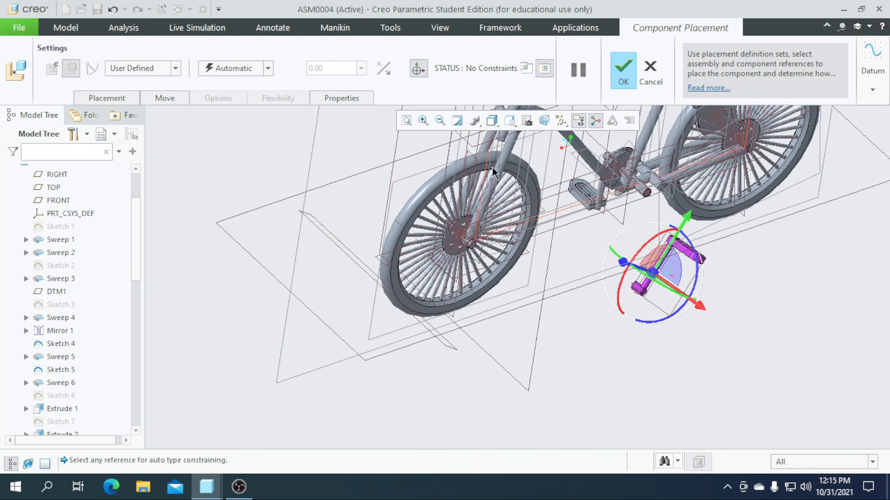
Give the second pedal a Pin connection and align its hub axis with the axis of the pedal rod's free end
{"action": "left_click", "coordinate": [175, 69]}
{"action": "left_click", "coordinate": [145, 110]}
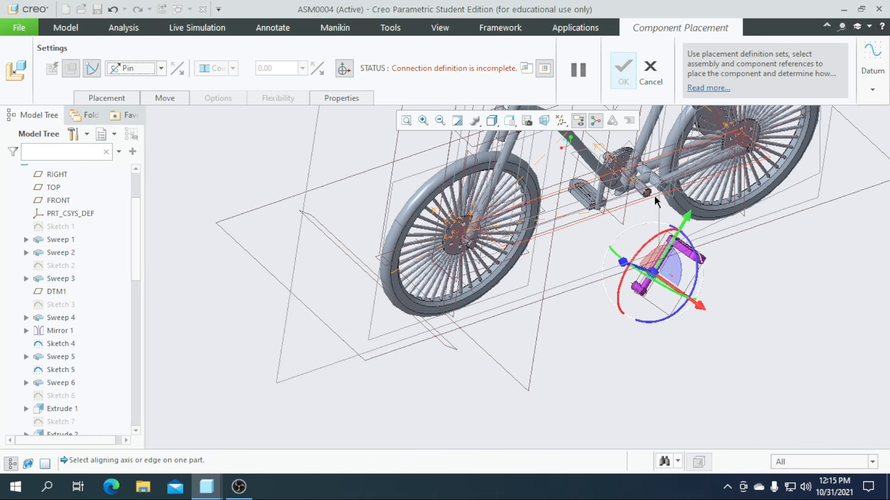
{"action": "scroll", "coordinate": [582, 232], "scroll_direction": "up", "scroll_amount": 3}
{"action": "scroll", "coordinate": [570, 241], "scroll_direction": "down", "scroll_amount": 1}
{"action": "scroll", "coordinate": [592, 207], "scroll_direction": "up", "scroll_amount": 3}
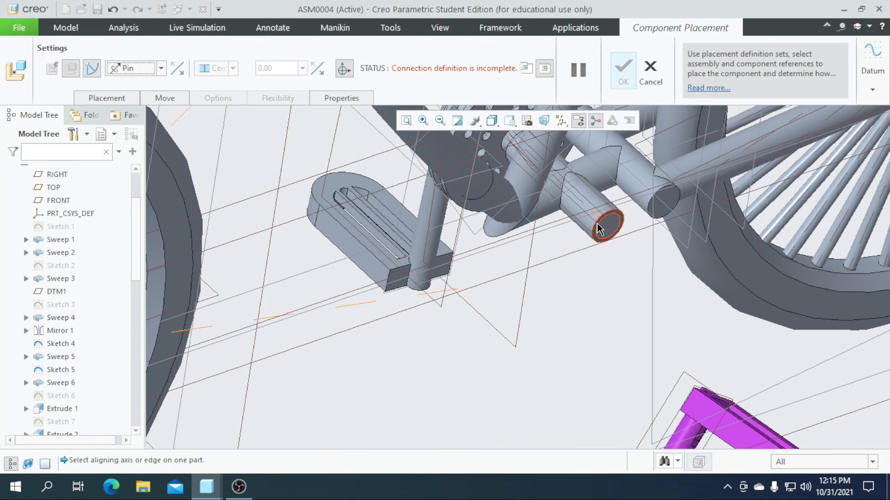
{"action": "left_click", "coordinate": [610, 231]}
{"action": "scroll", "coordinate": [545, 221], "scroll_direction": "down", "scroll_amount": 4}
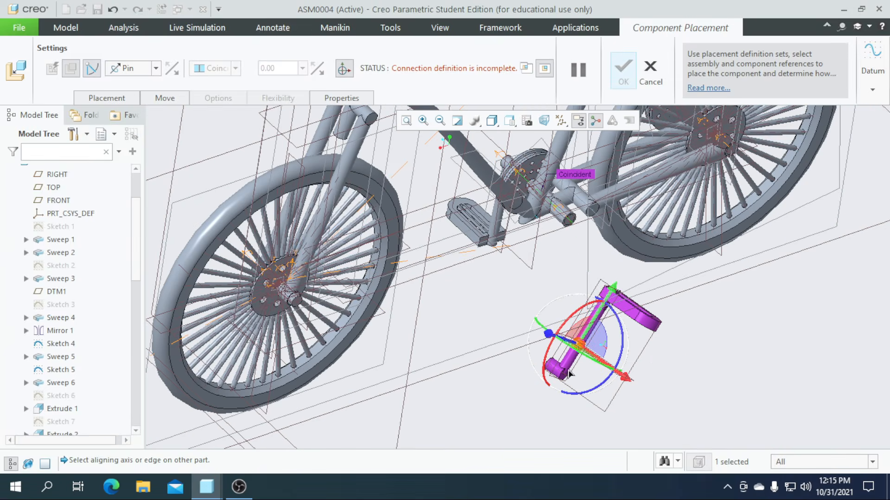
{"action": "scroll", "coordinate": [570, 366], "scroll_direction": "up", "scroll_amount": 4}
{"action": "left_click", "coordinate": [560, 363]}
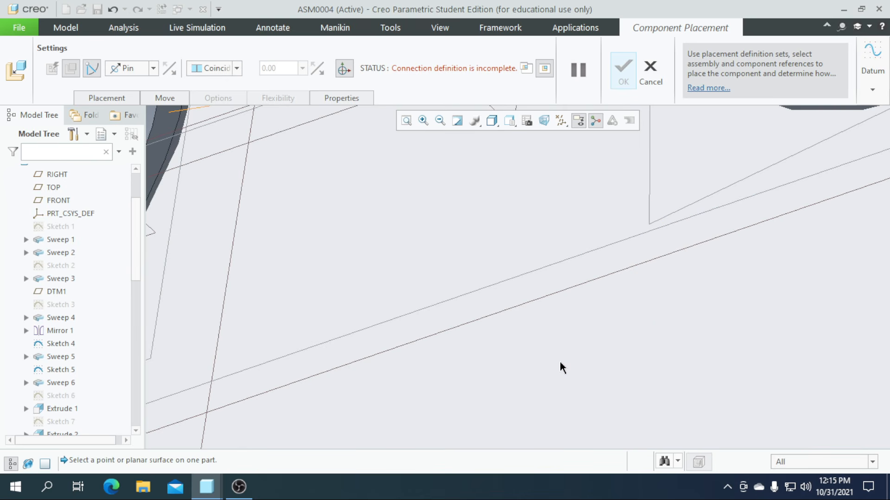
Move the axis-aligned pedal outward from the frame, beyond the pedal rod's free end
{"action": "scroll", "coordinate": [562, 334], "scroll_direction": "down", "scroll_amount": 6}
{"action": "scroll", "coordinate": [552, 259], "scroll_direction": "up", "scroll_amount": 3}
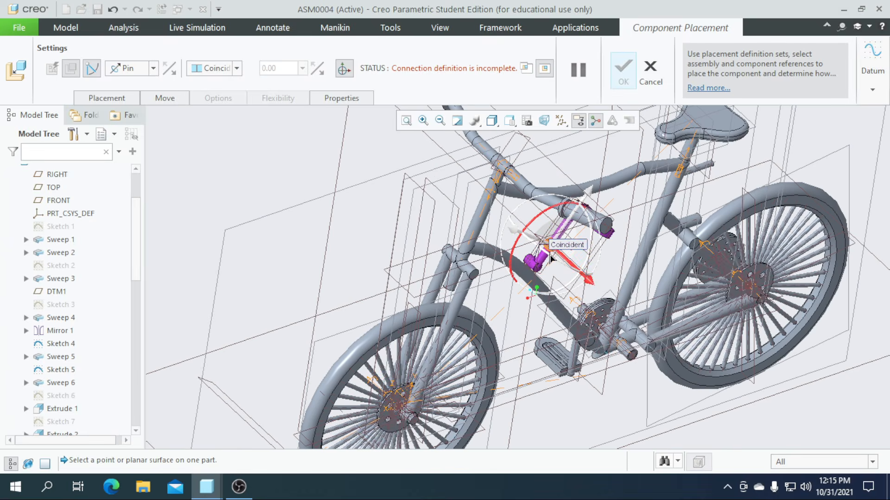
{"action": "left_click_drag", "start_coordinate": [607, 293], "coordinate": [820, 490]}
{"action": "scroll", "coordinate": [606, 382], "scroll_direction": "down", "scroll_amount": 3}
{"action": "scroll", "coordinate": [527, 282], "scroll_direction": "up", "scroll_amount": 5}
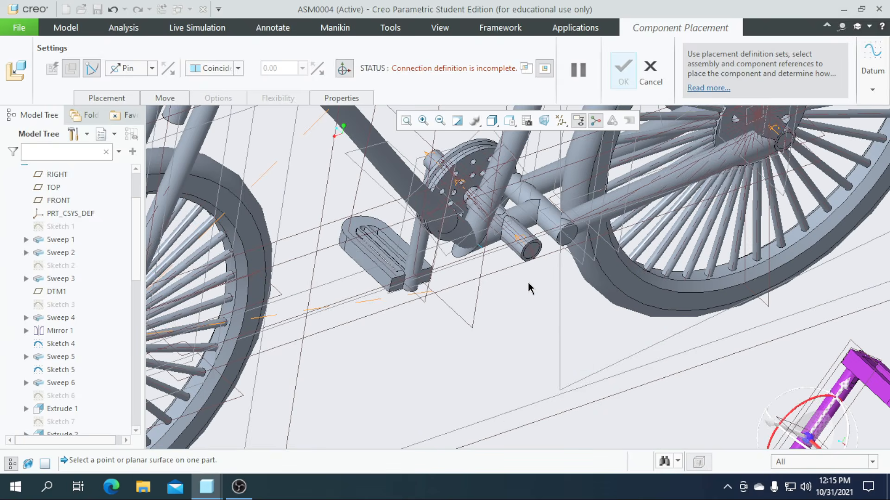
Make the pedal rod's free end face coincident with the inner flat face of the second pedal's hub
{"action": "scroll", "coordinate": [529, 227], "scroll_direction": "up", "scroll_amount": 4}
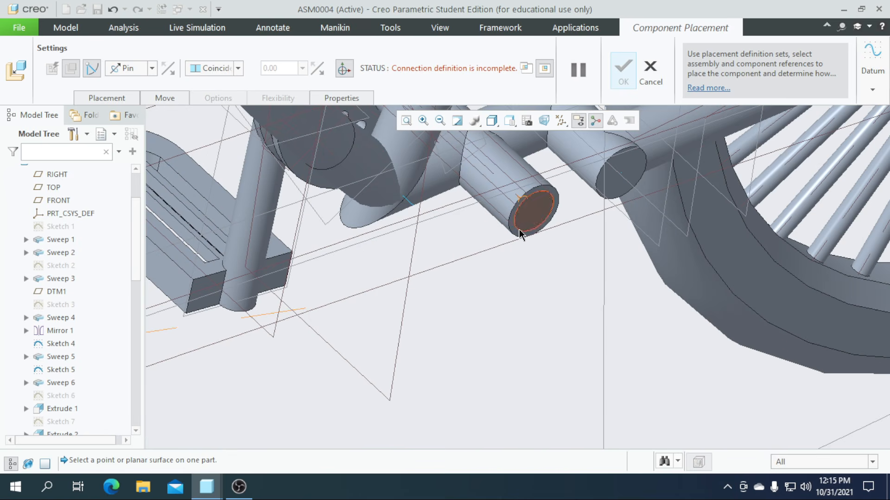
{"action": "scroll", "coordinate": [530, 228], "scroll_direction": "up", "scroll_amount": 1}
{"action": "left_click", "coordinate": [530, 227]}
{"action": "scroll", "coordinate": [530, 227], "scroll_direction": "down", "scroll_amount": 5}
{"action": "middle_click_drag", "start_coordinate": [543, 272], "coordinate": [633, 363]}
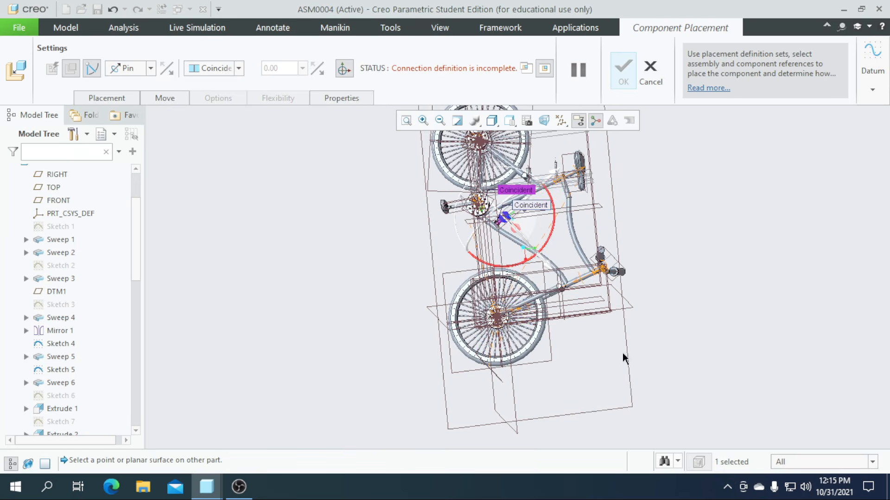
{"action": "scroll", "coordinate": [504, 214], "scroll_direction": "up", "scroll_amount": 8}
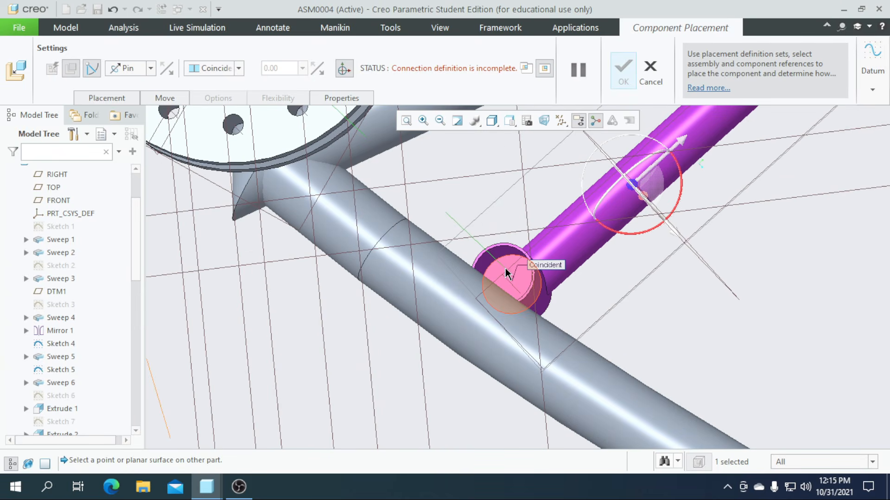
{"action": "scroll", "coordinate": [507, 271], "scroll_direction": "down", "scroll_amount": 8}
{"action": "middle_click_drag", "start_coordinate": [518, 304], "coordinate": [465, 257]}
{"action": "scroll", "coordinate": [671, 377], "scroll_direction": "up", "scroll_amount": 3}
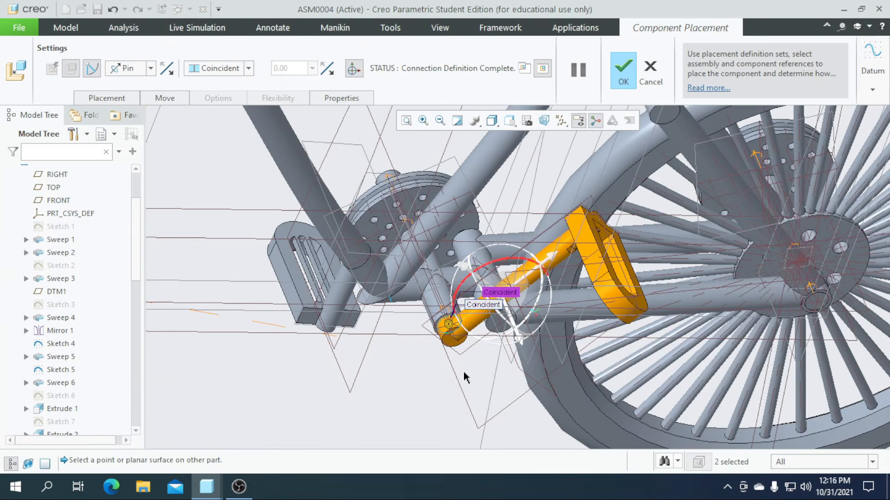
Rotate the second pedal about the rod until it points opposite the first pedal, and accept the placement
{"action": "scroll", "coordinate": [464, 372], "scroll_direction": "up", "scroll_amount": 1}
{"action": "scroll", "coordinate": [439, 324], "scroll_direction": "up", "scroll_amount": 2}
{"action": "scroll", "coordinate": [439, 324], "scroll_direction": "down", "scroll_amount": 4}
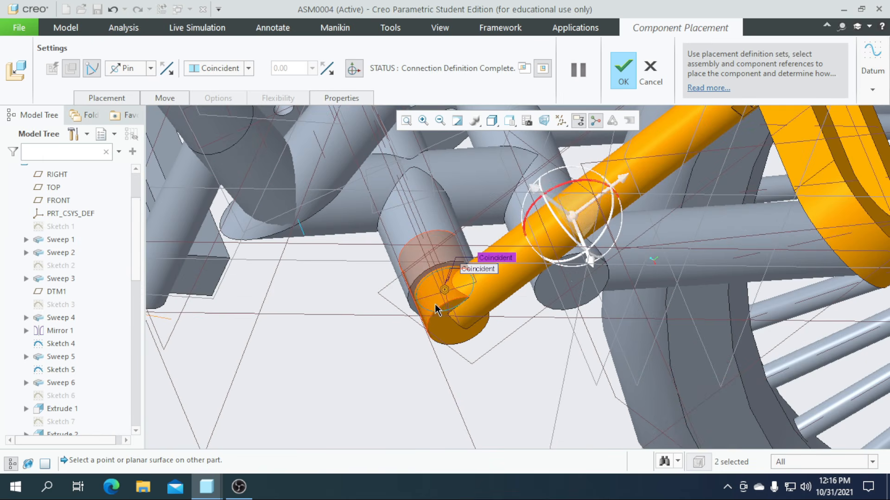
{"action": "scroll", "coordinate": [492, 315], "scroll_direction": "up", "scroll_amount": 3}
{"action": "scroll", "coordinate": [496, 316], "scroll_direction": "down", "scroll_amount": 3}
{"action": "scroll", "coordinate": [499, 311], "scroll_direction": "up", "scroll_amount": 2}
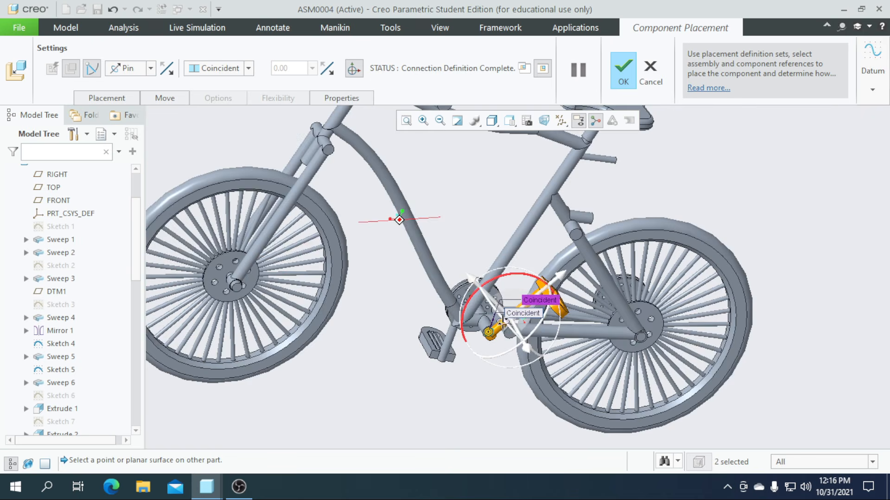
{"action": "middle_click_drag", "start_coordinate": [501, 304], "coordinate": [487, 308]}
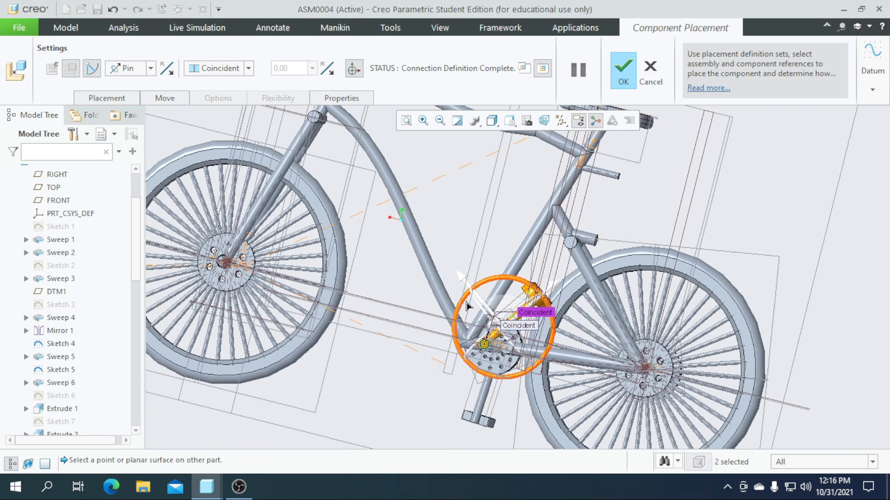
{"action": "left_click_drag", "start_coordinate": [468, 305], "coordinate": [469, 331]}
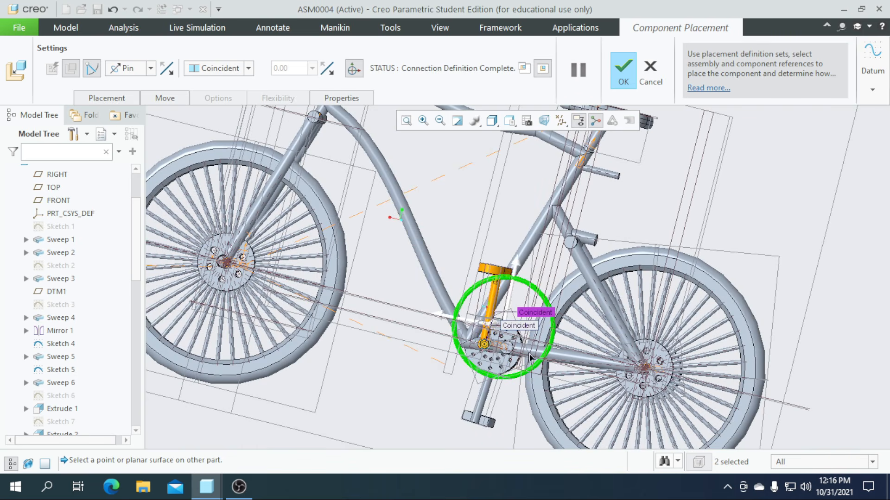
{"action": "scroll", "coordinate": [591, 390], "scroll_direction": "down", "scroll_amount": 3}
{"action": "scroll", "coordinate": [566, 362], "scroll_direction": "up", "scroll_amount": 3}
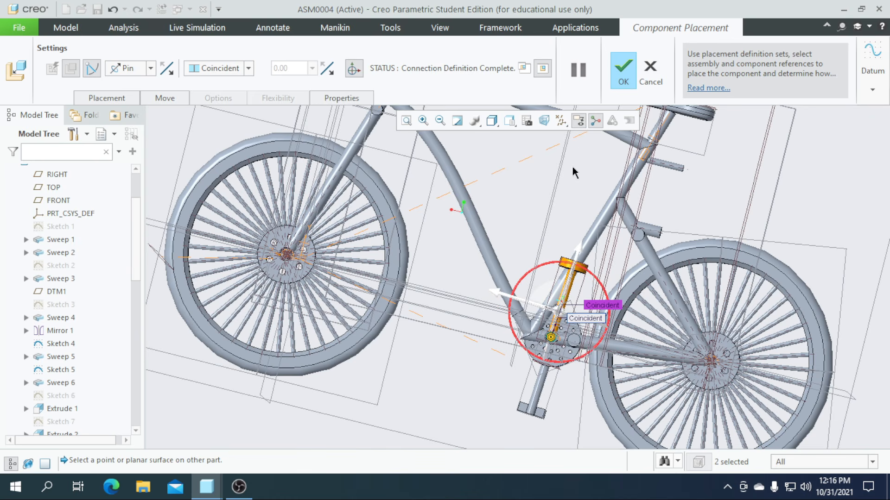
{"action": "left_click", "coordinate": [620, 81]}
Turn off the display of all datum axes, points, coordinate systems and planes
{"action": "scroll", "coordinate": [475, 267], "scroll_direction": "down", "scroll_amount": 4}
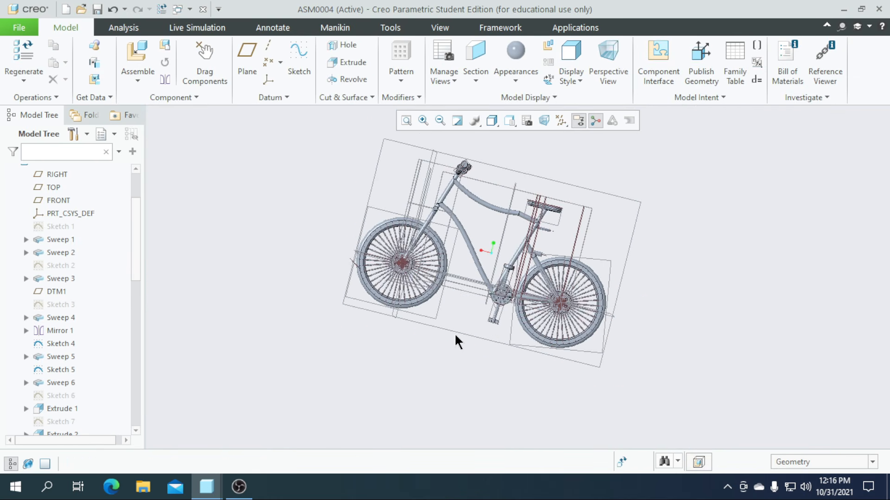
{"action": "middle_click_drag", "start_coordinate": [434, 385], "coordinate": [548, 394]}
{"action": "scroll", "coordinate": [437, 269], "scroll_direction": "up", "scroll_amount": 4}
{"action": "scroll", "coordinate": [438, 268], "scroll_direction": "down", "scroll_amount": 4}
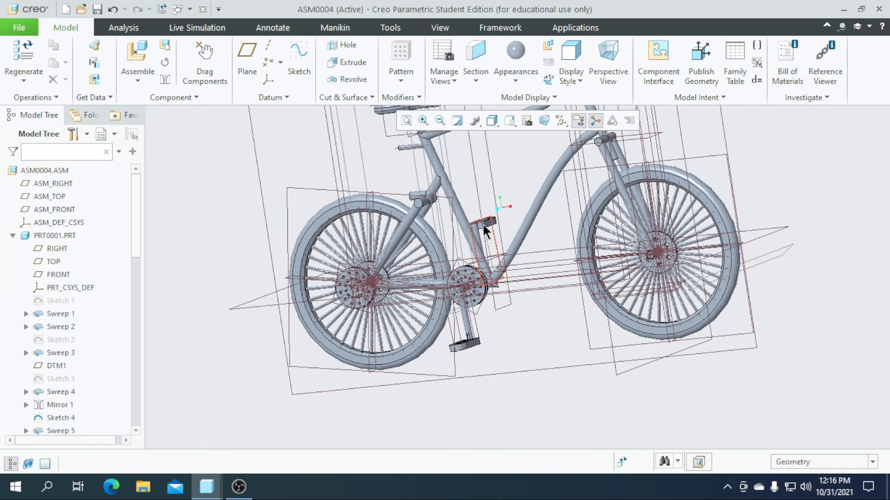
{"action": "left_click", "coordinate": [561, 121]}
{"action": "left_click", "coordinate": [561, 179]}
{"action": "left_click", "coordinate": [584, 137]}
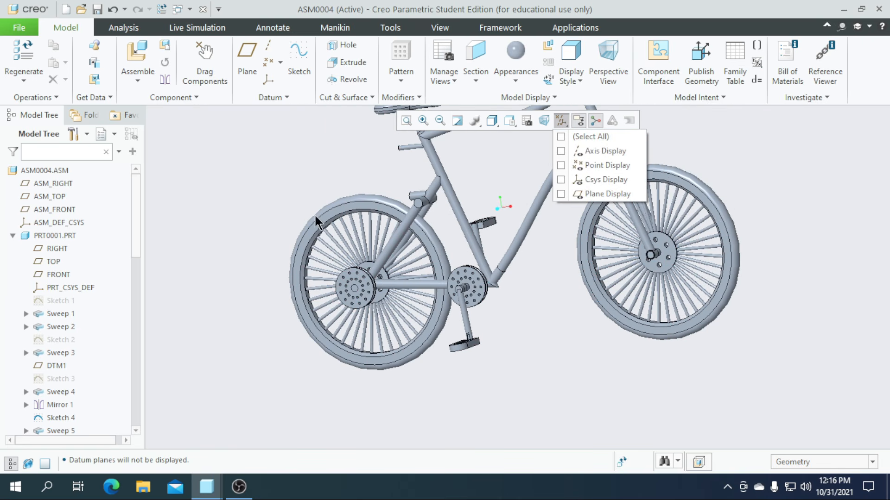
Rotate the pedal gear with Drag Components to turn both pedals, accept the position and finish dragging
{"action": "left_click", "coordinate": [204, 72]}
{"action": "scroll", "coordinate": [459, 298], "scroll_direction": "up", "scroll_amount": 5}
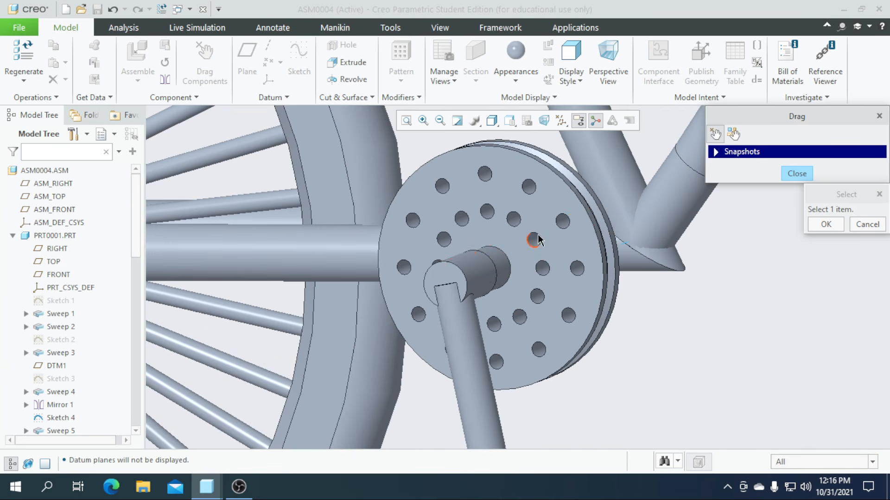
{"action": "left_click", "coordinate": [569, 198]}
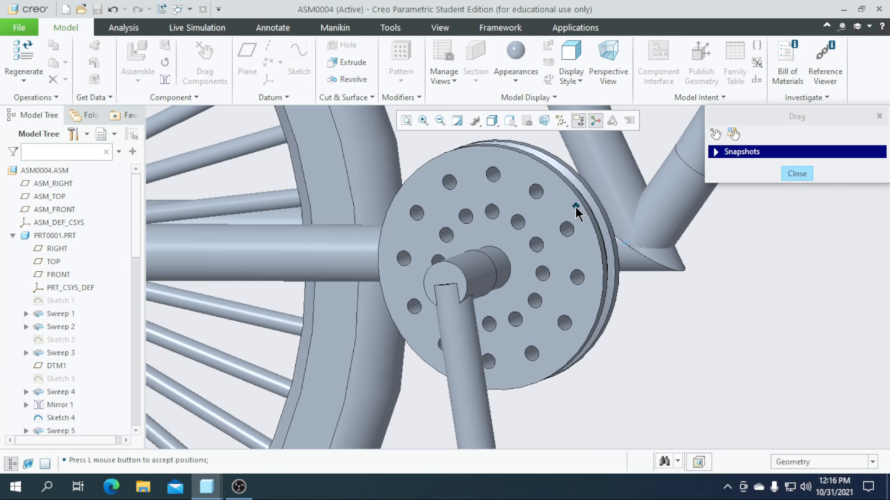
{"action": "scroll", "coordinate": [576, 212], "scroll_direction": "down", "scroll_amount": 6}
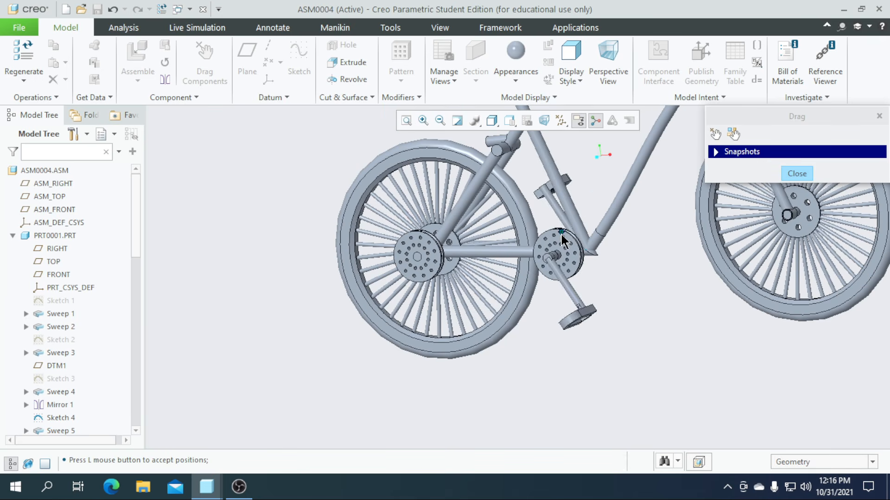
{"action": "left_click", "coordinate": [574, 245]}
{"action": "left_click", "coordinate": [788, 173]}
Insert the part mudguard.prt into the bicycle assembly
{"action": "scroll", "coordinate": [615, 392], "scroll_direction": "down", "scroll_amount": 3}
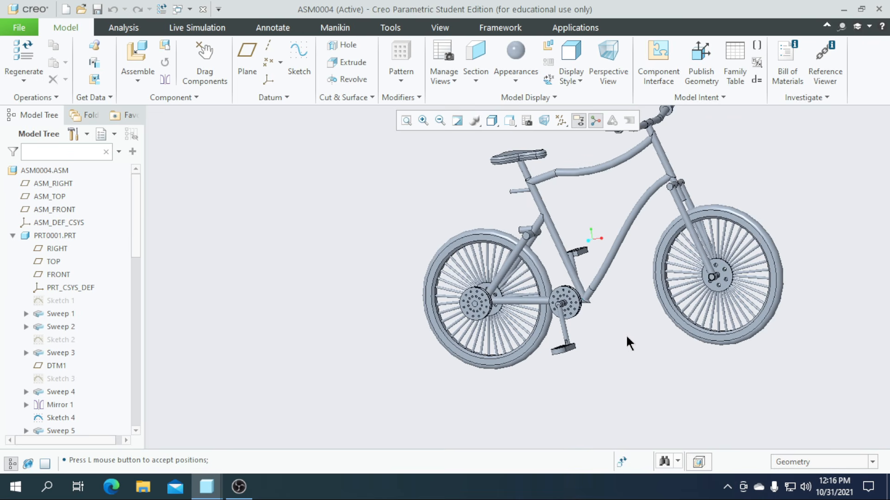
{"action": "scroll", "coordinate": [641, 387], "scroll_direction": "down", "scroll_amount": 2}
{"action": "scroll", "coordinate": [633, 314], "scroll_direction": "up", "scroll_amount": 2}
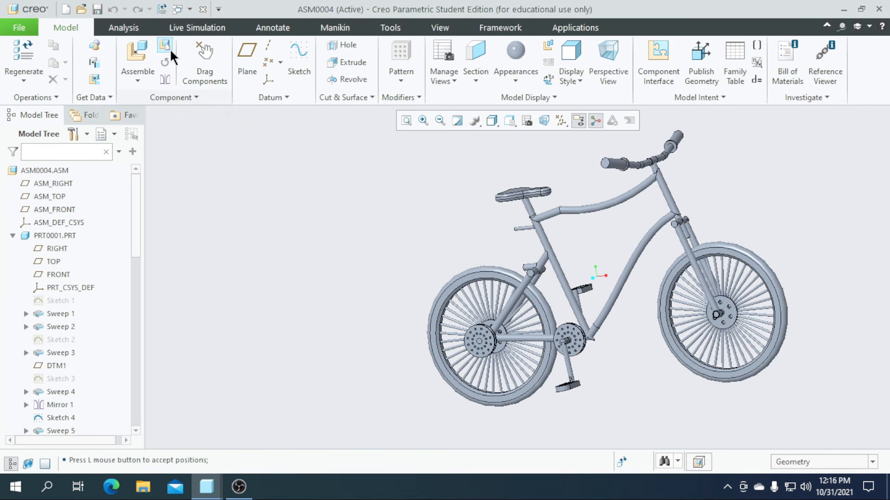
{"action": "left_click", "coordinate": [149, 51]}
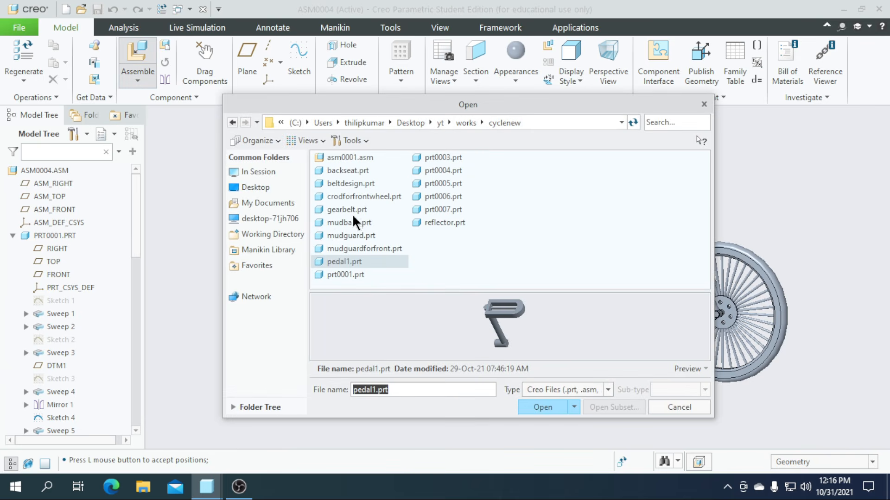
{"action": "left_click", "coordinate": [352, 236]}
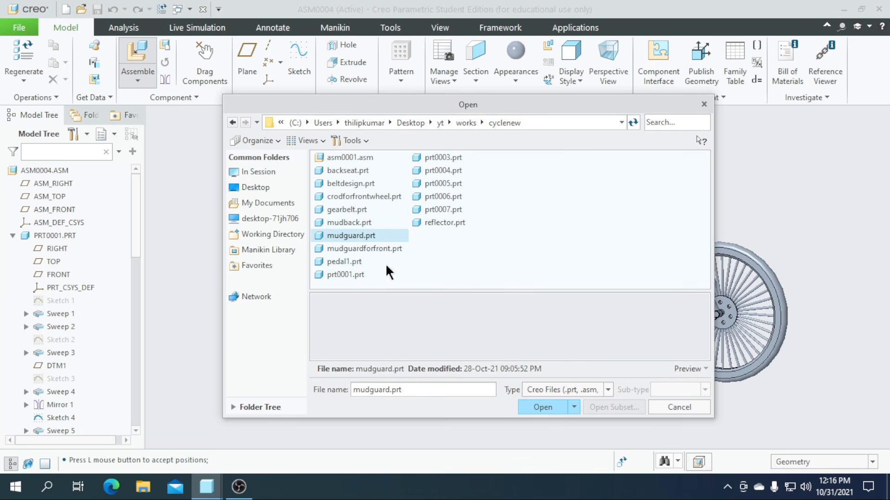
{"action": "left_click", "coordinate": [551, 412]}
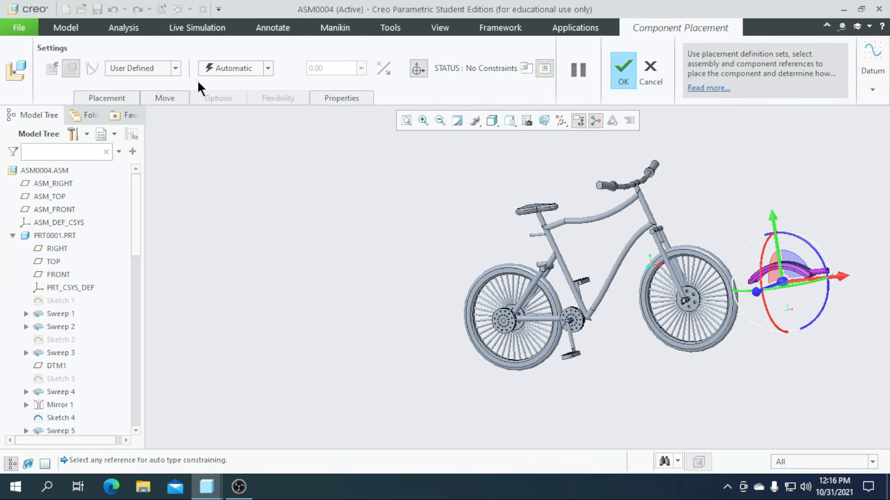
Display the datum axes and align the mudguard tube's axis with the short horizontal frame tube above the rear wheel
{"action": "scroll", "coordinate": [568, 274], "scroll_direction": "up", "scroll_amount": 6}
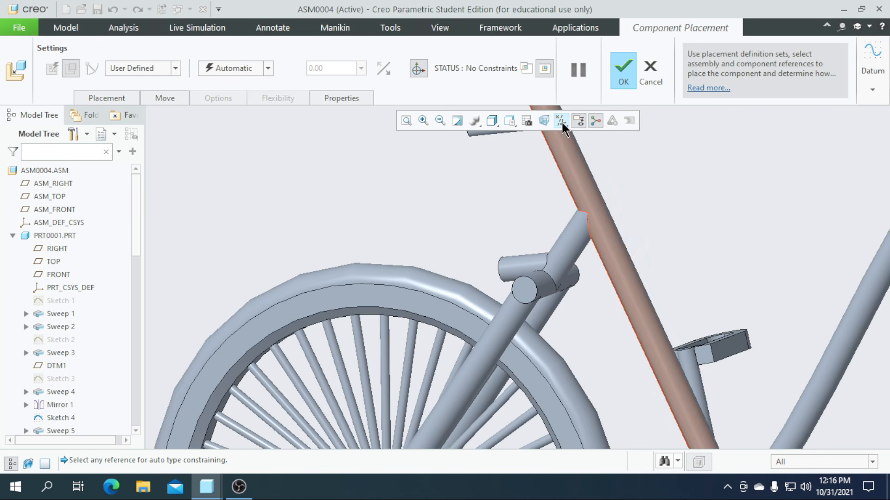
{"action": "left_click", "coordinate": [561, 121]}
{"action": "left_click", "coordinate": [566, 147]}
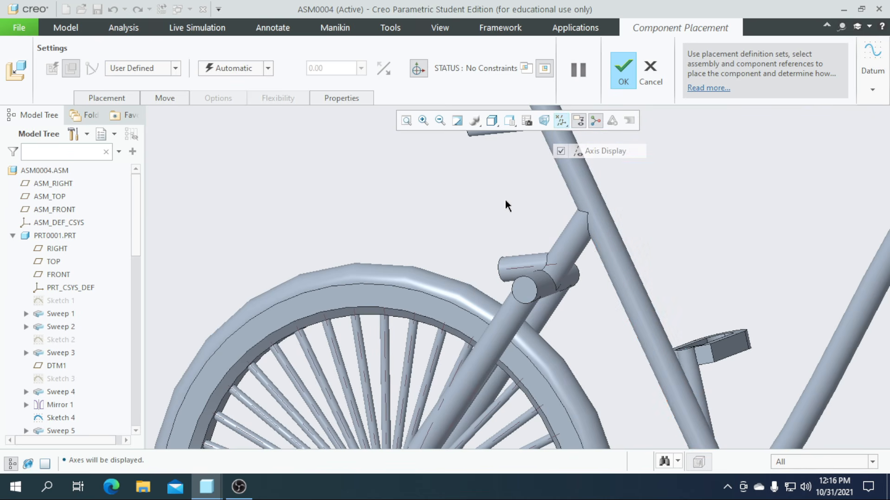
{"action": "scroll", "coordinate": [331, 278], "scroll_direction": "down", "scroll_amount": 2}
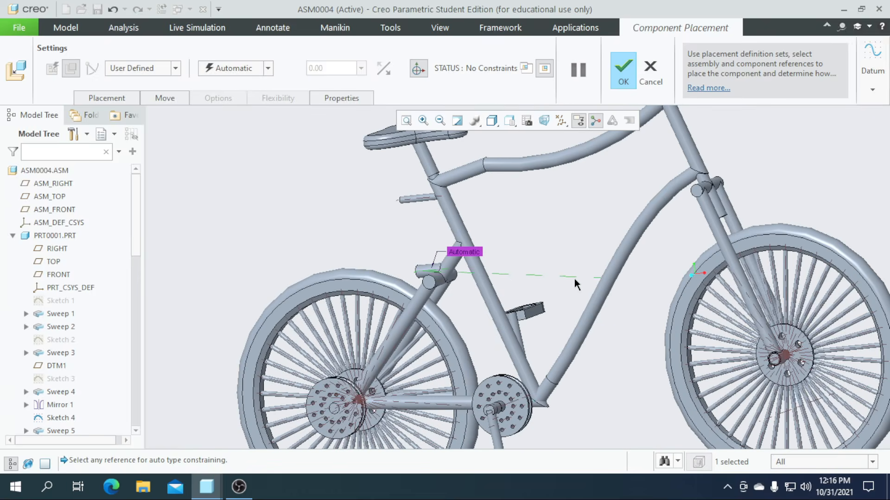
{"action": "scroll", "coordinate": [600, 278], "scroll_direction": "down", "scroll_amount": 3}
{"action": "scroll", "coordinate": [707, 293], "scroll_direction": "up", "scroll_amount": 6}
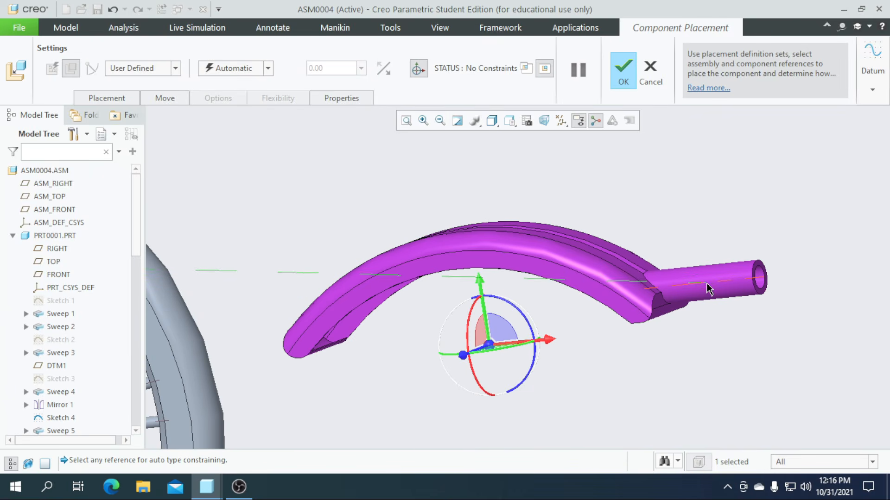
{"action": "left_click", "coordinate": [706, 283]}
Slide the mudguard along the aligned axis until it sits over the rear wheel
{"action": "scroll", "coordinate": [711, 287], "scroll_direction": "down", "scroll_amount": 5}
{"action": "left_click_drag", "start_coordinate": [734, 242], "coordinate": [283, 254]}
{"action": "scroll", "coordinate": [583, 343], "scroll_direction": "down", "scroll_amount": 2}
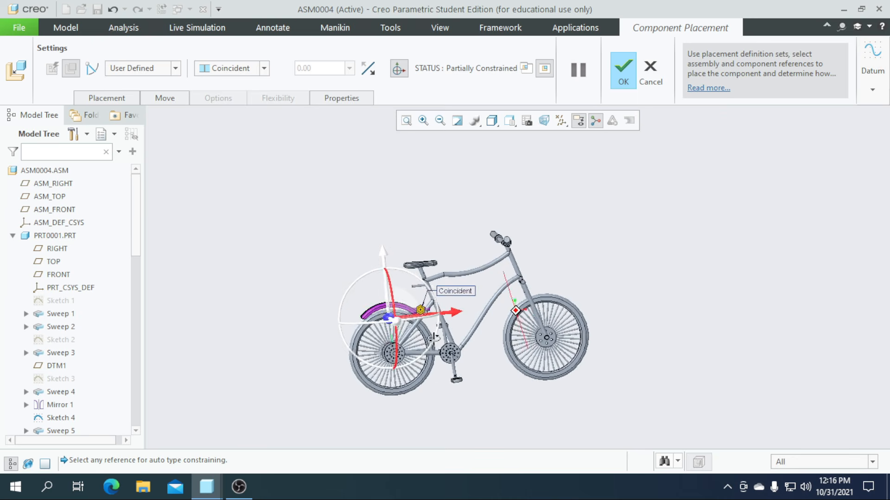
{"action": "scroll", "coordinate": [342, 333], "scroll_direction": "up", "scroll_amount": 3}
{"action": "scroll", "coordinate": [439, 315], "scroll_direction": "up", "scroll_amount": 1}
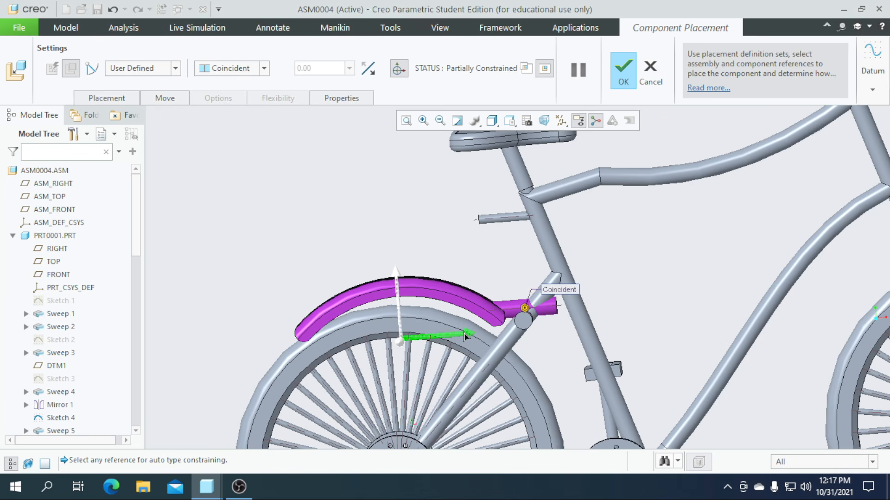
{"action": "left_click_drag", "start_coordinate": [452, 332], "coordinate": [454, 327]}
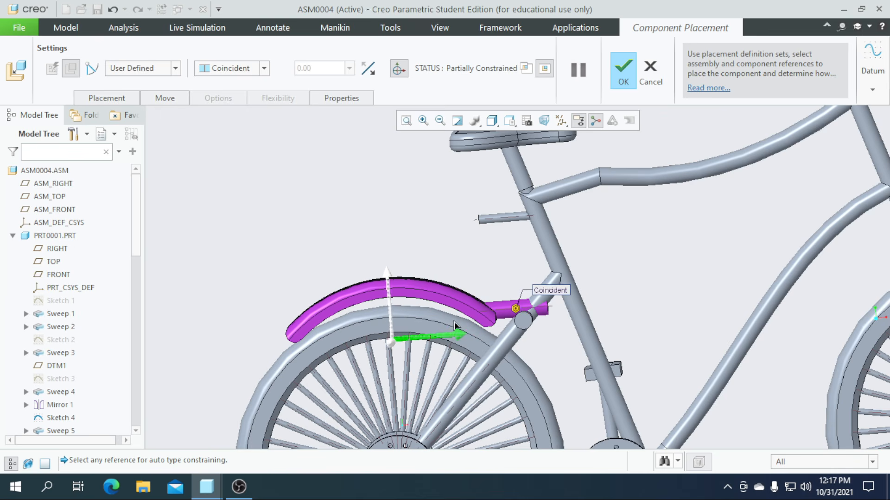
Orient the assembly to the FRONT view and nudge the mudguard along its aligned axis over the rear wheel
{"action": "left_click", "coordinate": [538, 125]}
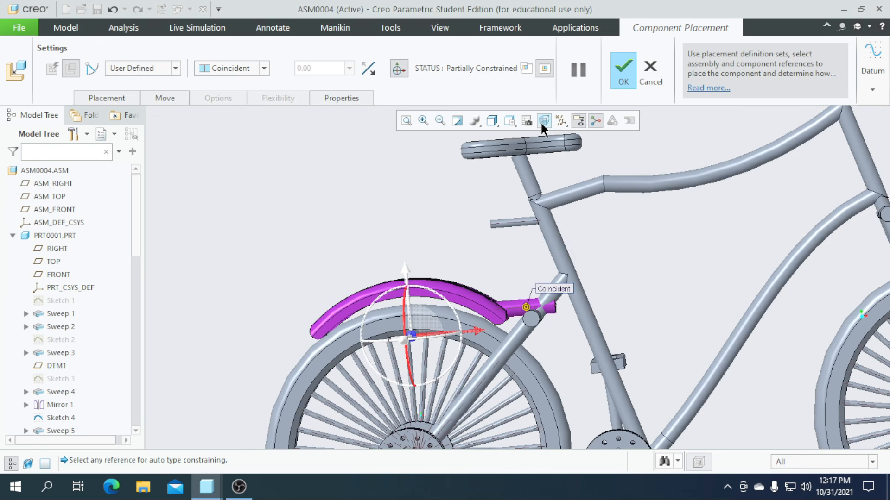
{"action": "left_click", "coordinate": [498, 122]}
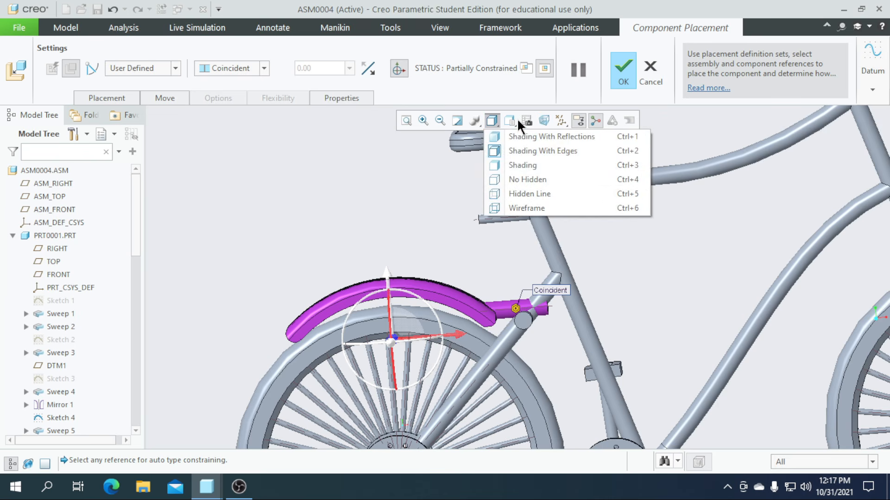
{"action": "left_click", "coordinate": [510, 121]}
{"action": "left_click", "coordinate": [525, 181]}
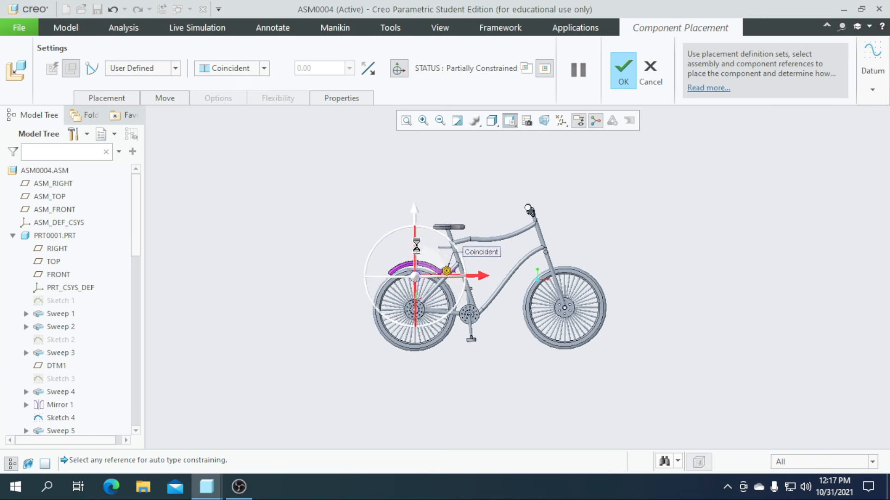
{"action": "scroll", "coordinate": [410, 267], "scroll_direction": "down", "scroll_amount": 3}
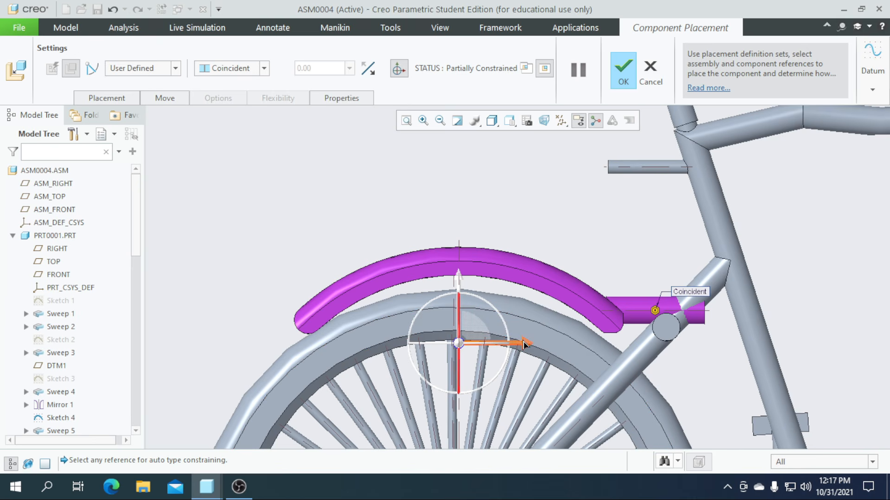
{"action": "left_click_drag", "start_coordinate": [513, 337], "coordinate": [516, 337]}
{"action": "scroll", "coordinate": [516, 276], "scroll_direction": "up", "scroll_amount": 5}
{"action": "middle_click_drag", "start_coordinate": [505, 354], "coordinate": [487, 336]}
{"action": "scroll", "coordinate": [511, 249], "scroll_direction": "down", "scroll_amount": 3}
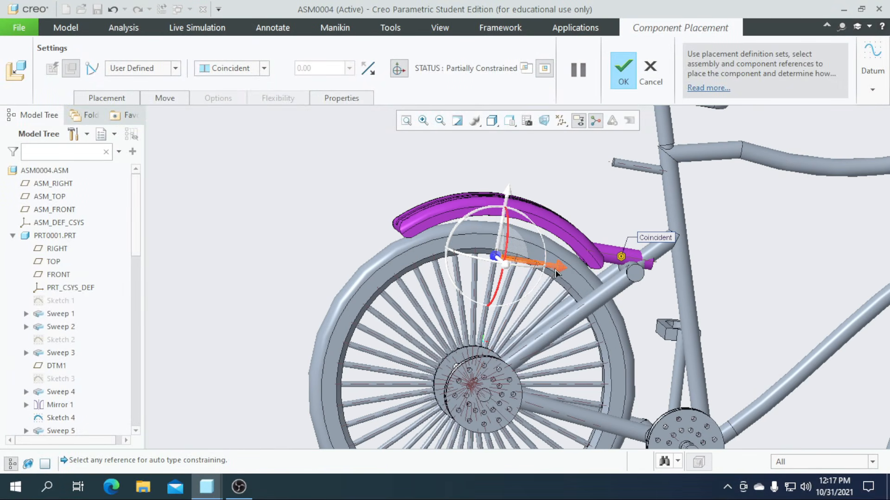
Fine-tune the mudguard's centring above the rear wheel in the FRONT view and accept its placement
{"action": "left_click", "coordinate": [509, 121]}
{"action": "left_click", "coordinate": [530, 182]}
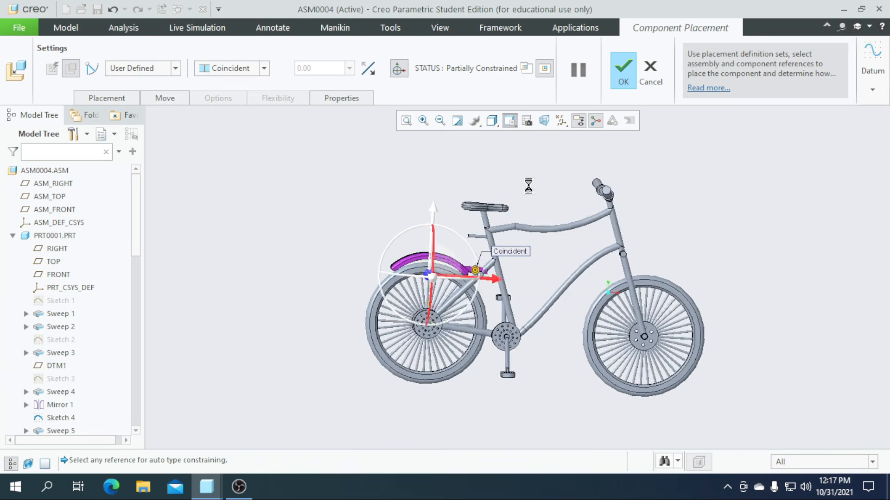
{"action": "scroll", "coordinate": [415, 276], "scroll_direction": "down", "scroll_amount": 5}
{"action": "scroll", "coordinate": [414, 280], "scroll_direction": "down", "scroll_amount": 2}
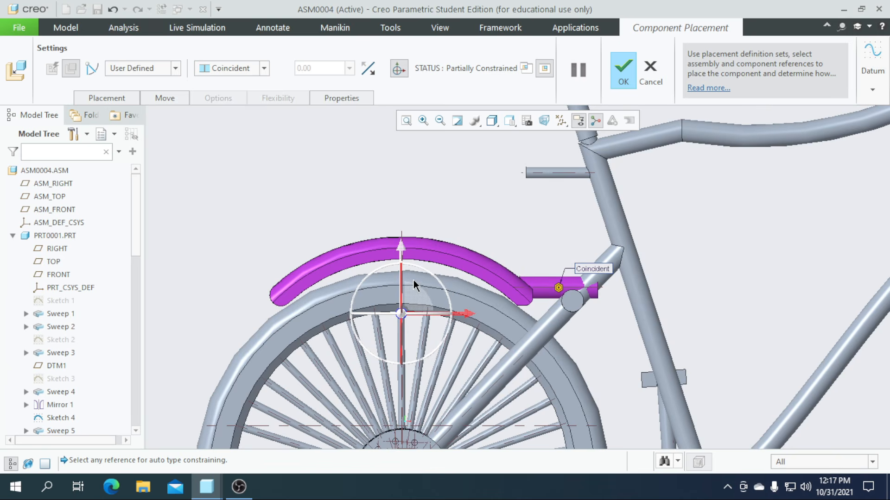
{"action": "left_click_drag", "start_coordinate": [464, 314], "coordinate": [461, 310]}
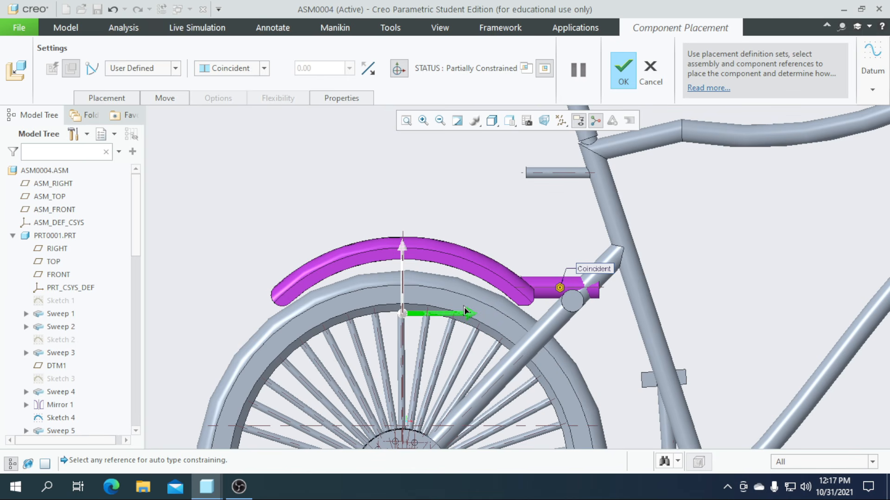
{"action": "left_click", "coordinate": [621, 77]}
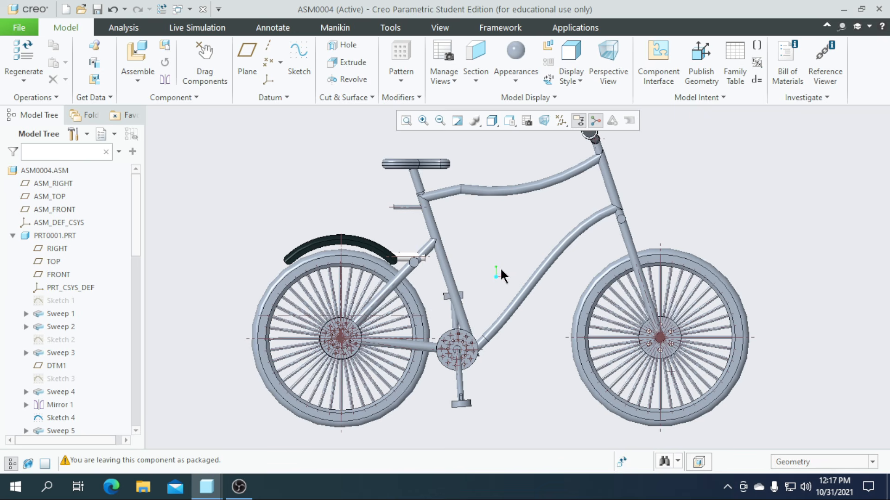
{"action": "mouse_move", "coordinate": [505, 264]}
{"action": "middle_mouse_down"}
{"action": "mouse_move", "coordinate": [485, 272]}
{"action": "mouse_move", "coordinate": [515, 254]}
{"action": "mouse_move", "coordinate": [502, 264]}
{"action": "mouse_move", "coordinate": [500, 255]}
{"action": "mouse_move", "coordinate": [502, 266]}
{"action": "mouse_move", "coordinate": [480, 265]}
{"action": "middle_mouse_up"}
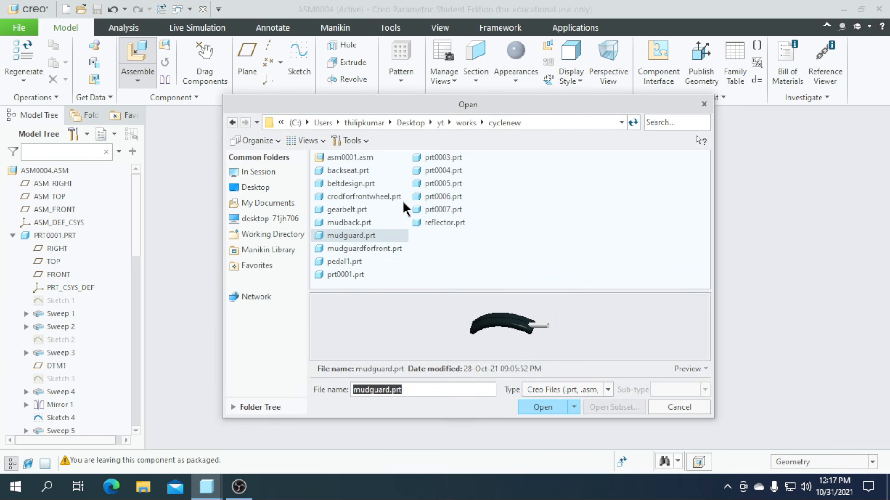
{"action": "left_click", "coordinate": [363, 224]}
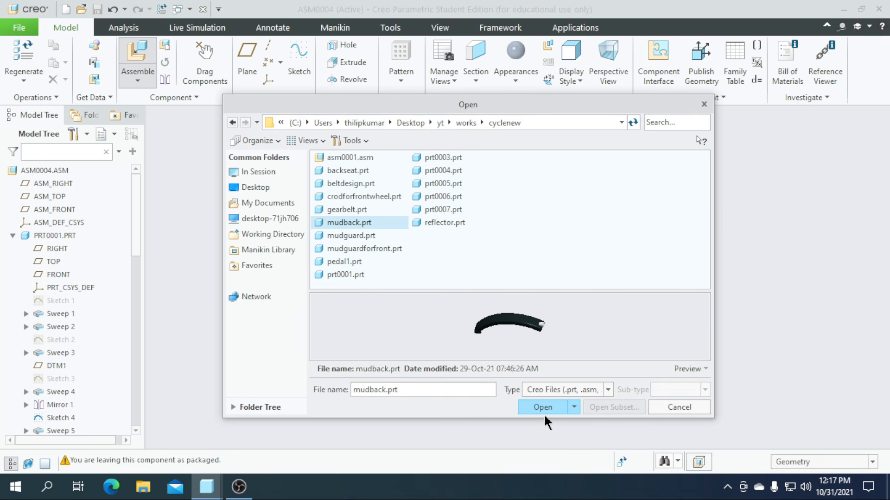
{"action": "left_click", "coordinate": [703, 104]}
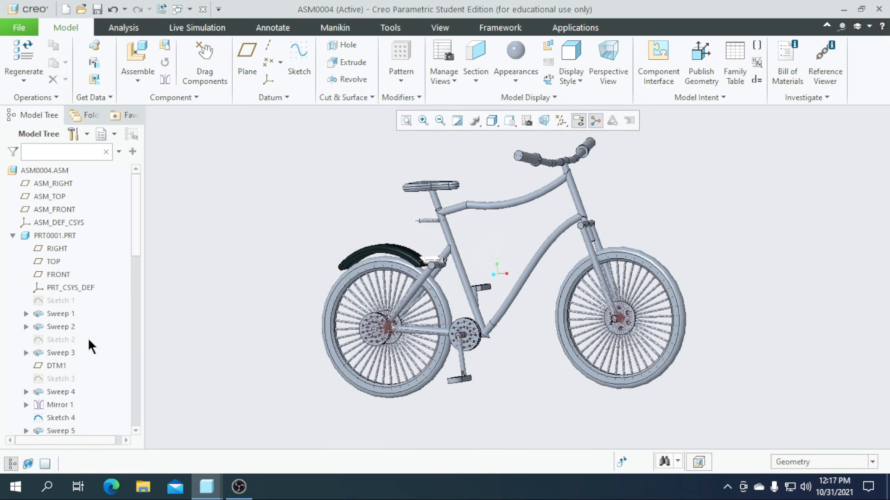
Delete the component MUDGUARD.PRT from the bicycle assembly
{"action": "scroll", "coordinate": [27, 367], "scroll_direction": "down", "scroll_amount": 15}
{"action": "left_click", "coordinate": [54, 419]}
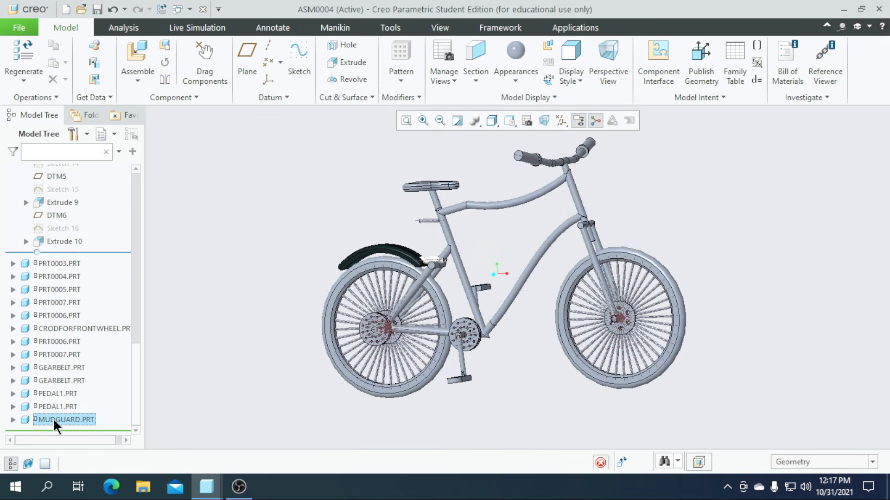
{"action": "key", "text": "Delete"}
{"action": "key", "text": "Return"}
Insert the part mudback.prt into the bicycle assembly
{"action": "left_click", "coordinate": [140, 44]}
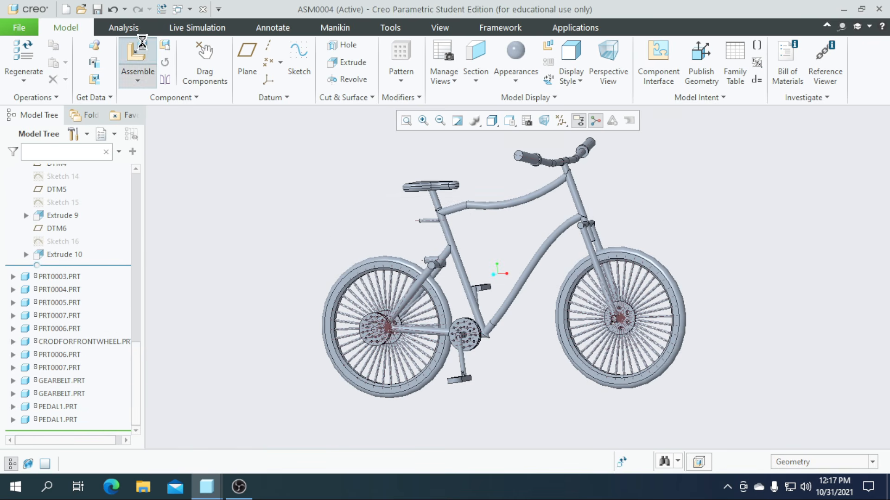
{"action": "left_click", "coordinate": [341, 223]}
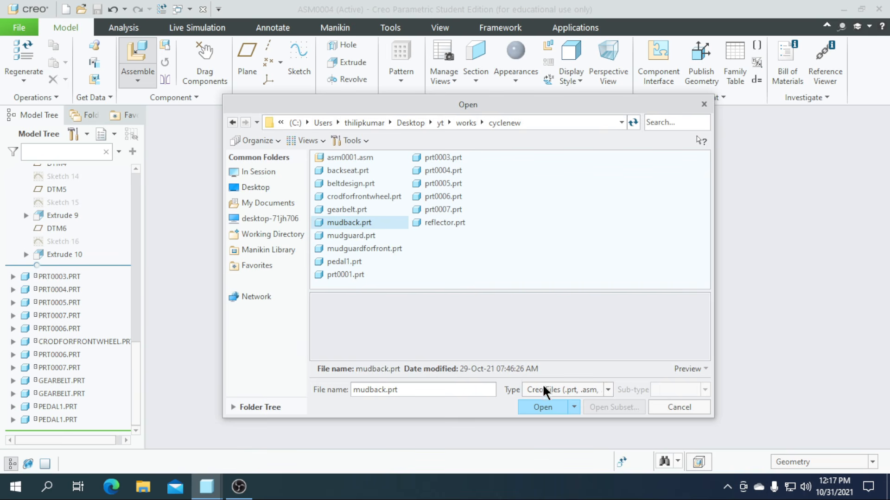
{"action": "left_click", "coordinate": [543, 410]}
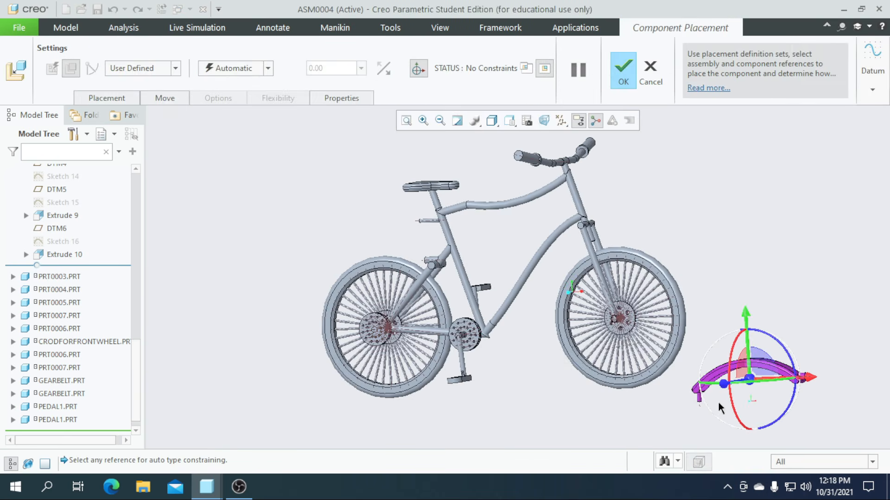
Align the rear mudguard tube's axis with the short horizontal frame tube above the rear wheel using a Coincident constraint
{"action": "scroll", "coordinate": [717, 402], "scroll_direction": "down", "scroll_amount": 3}
{"action": "scroll", "coordinate": [514, 375], "scroll_direction": "up", "scroll_amount": 3}
{"action": "scroll", "coordinate": [307, 243], "scroll_direction": "down", "scroll_amount": 10}
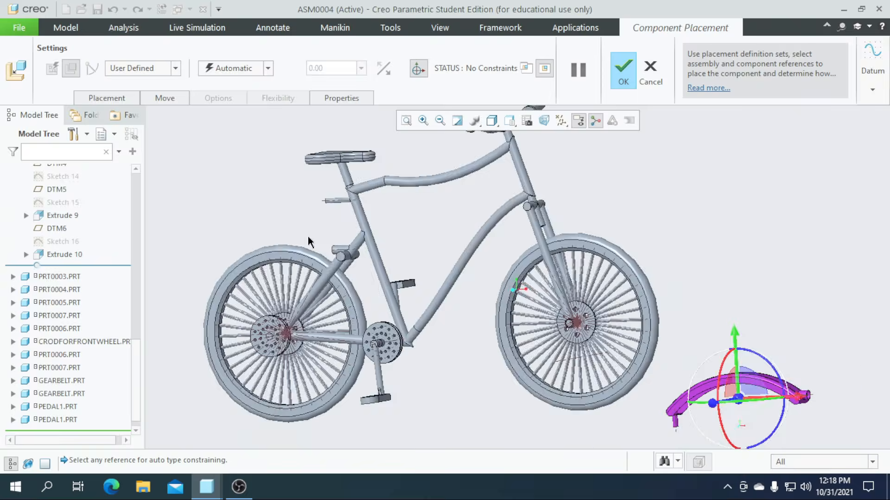
{"action": "left_click", "coordinate": [410, 293]}
{"action": "scroll", "coordinate": [190, 270], "scroll_direction": "up", "scroll_amount": 10}
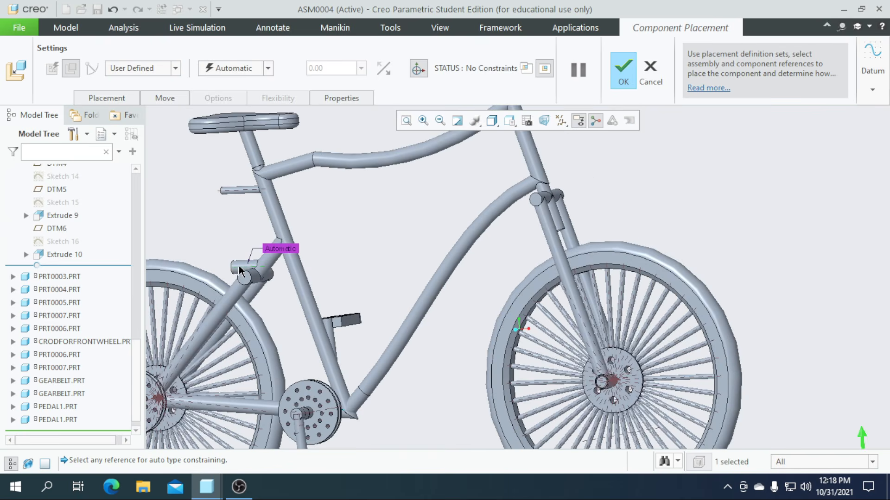
{"action": "scroll", "coordinate": [540, 344], "scroll_direction": "down", "scroll_amount": 10}
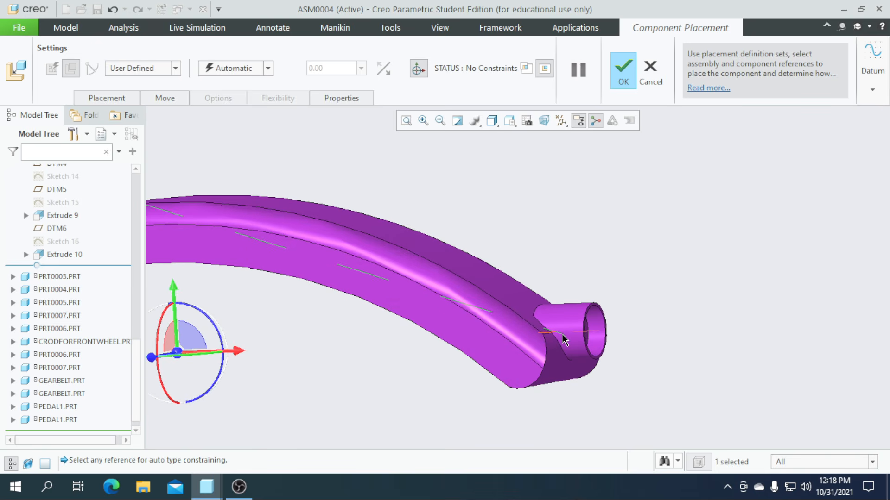
{"action": "left_click", "coordinate": [584, 334]}
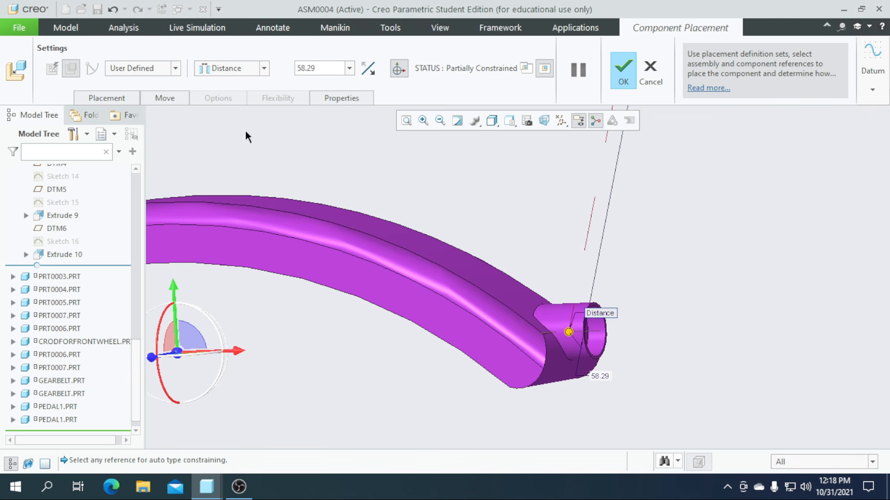
{"action": "left_click", "coordinate": [261, 69]}
{"action": "left_click", "coordinate": [249, 119]}
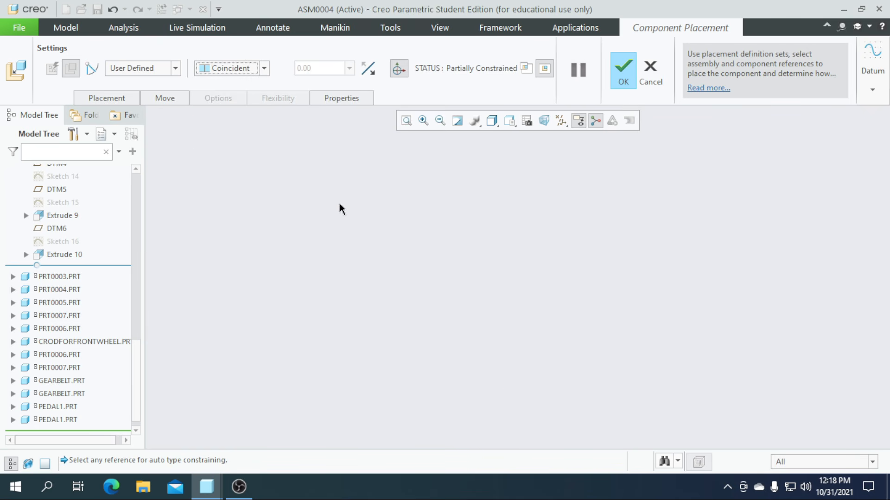
Slide the rear mudguard along the aligned axis in the FRONT view until it is centred over the rear wheel, and accept its placement
{"action": "scroll", "coordinate": [440, 276], "scroll_direction": "down", "scroll_amount": 5}
{"action": "left_click_drag", "start_coordinate": [498, 224], "coordinate": [300, 209]}
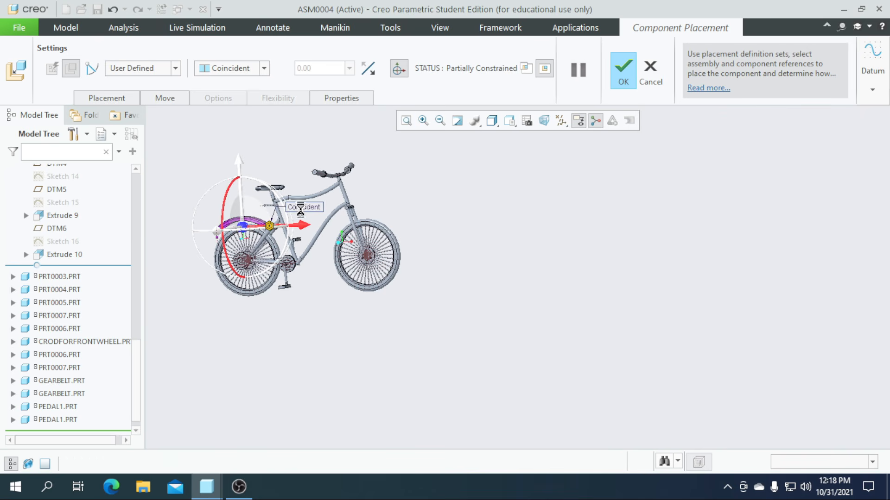
{"action": "left_click", "coordinate": [491, 122]}
{"action": "left_click", "coordinate": [509, 122]}
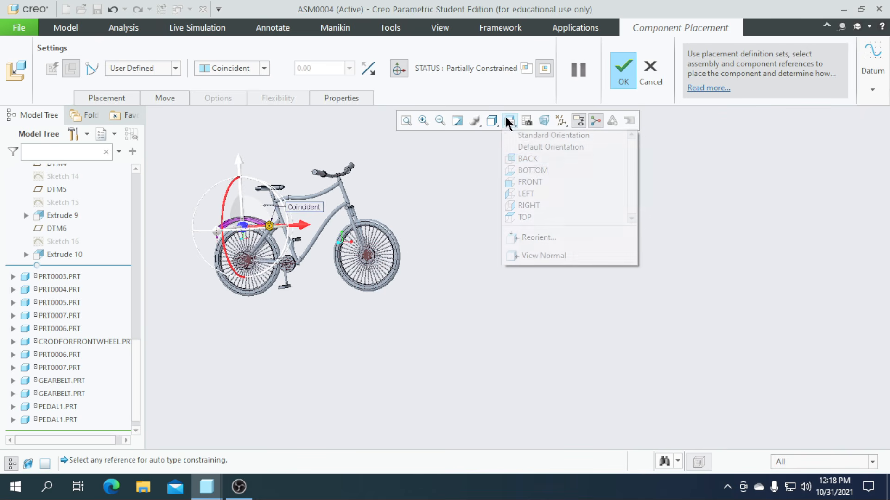
{"action": "left_click", "coordinate": [526, 183]}
{"action": "scroll", "coordinate": [424, 258], "scroll_direction": "up", "scroll_amount": 5}
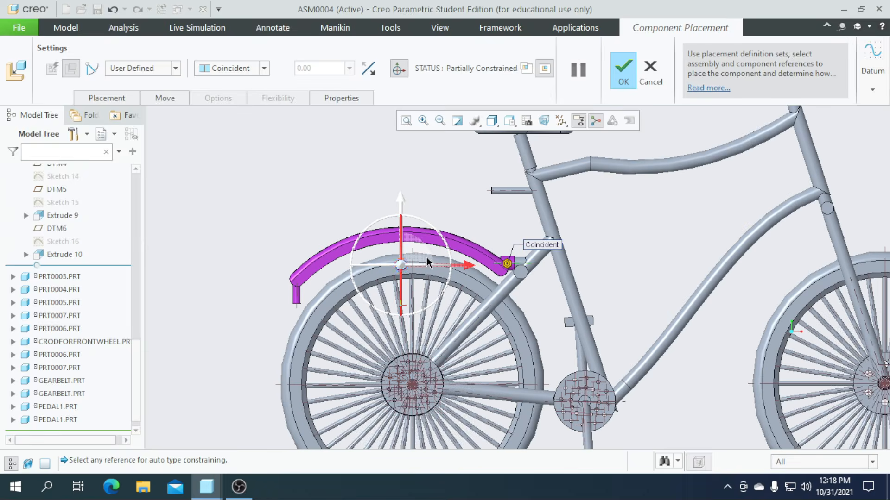
{"action": "scroll", "coordinate": [449, 263], "scroll_direction": "up", "scroll_amount": 2}
{"action": "scroll", "coordinate": [454, 277], "scroll_direction": "up", "scroll_amount": 2}
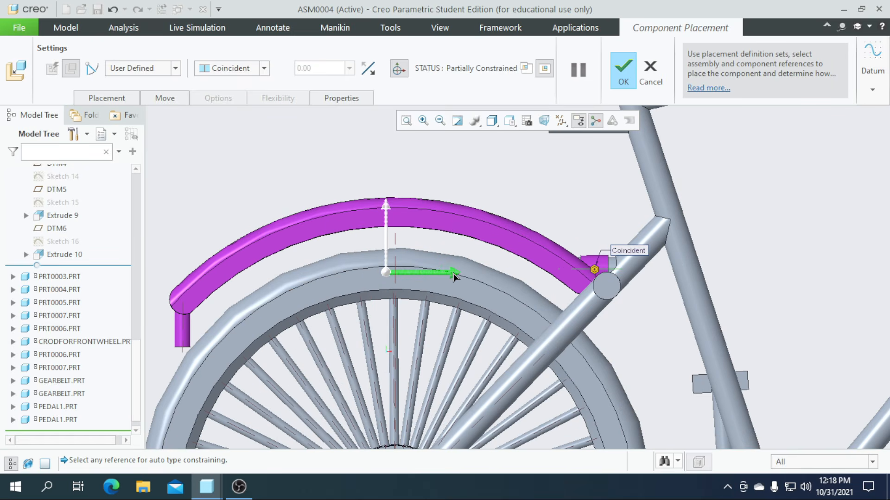
{"action": "left_click_drag", "start_coordinate": [453, 277], "coordinate": [451, 274]}
{"action": "left_click", "coordinate": [625, 75]}
Insert the part mudguardforfront.prt into the bicycle assembly
{"action": "scroll", "coordinate": [331, 210], "scroll_direction": "down", "scroll_amount": 5}
{"action": "scroll", "coordinate": [393, 266], "scroll_direction": "down", "scroll_amount": 3}
{"action": "middle_click_drag", "start_coordinate": [404, 280], "coordinate": [391, 281]}
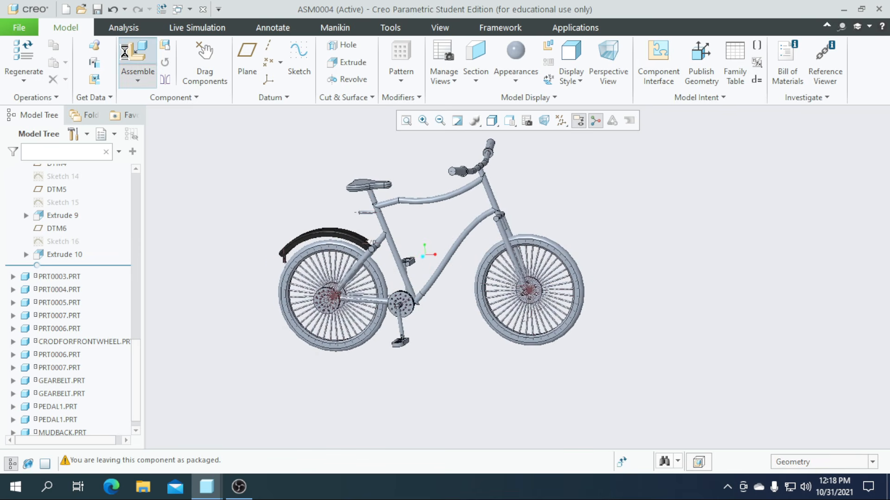
{"action": "left_click", "coordinate": [362, 249]}
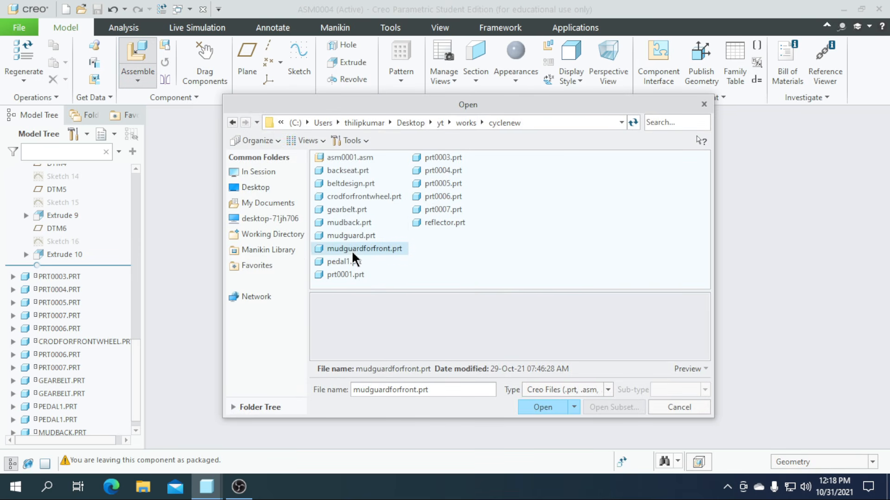
{"action": "left_click", "coordinate": [554, 408]}
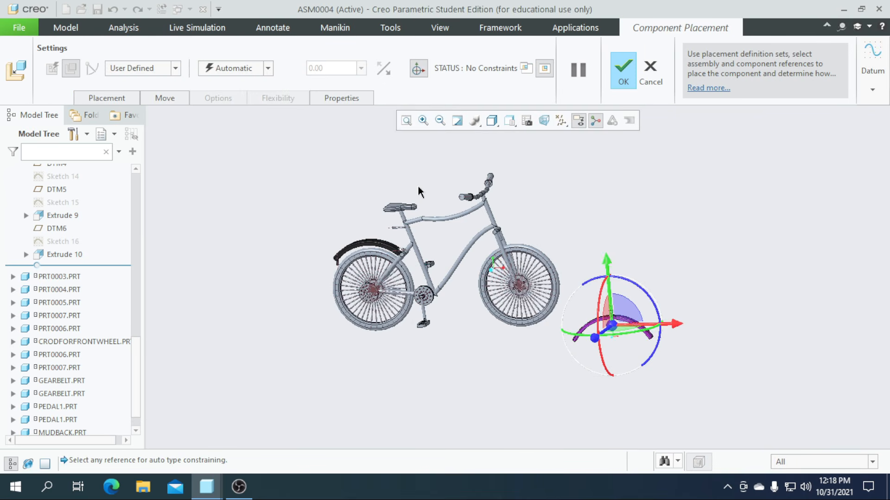
Turn off the display of all datum features in the assembly
{"action": "scroll", "coordinate": [514, 220], "scroll_direction": "up", "scroll_amount": 7}
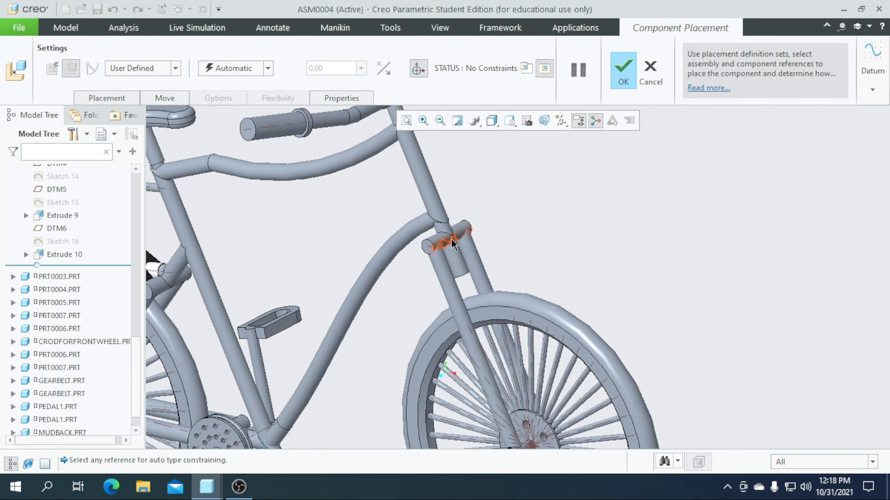
{"action": "left_click", "coordinate": [563, 136]}
{"action": "left_click", "coordinate": [564, 135]}
{"action": "scroll", "coordinate": [557, 250], "scroll_direction": "down", "scroll_amount": 6}
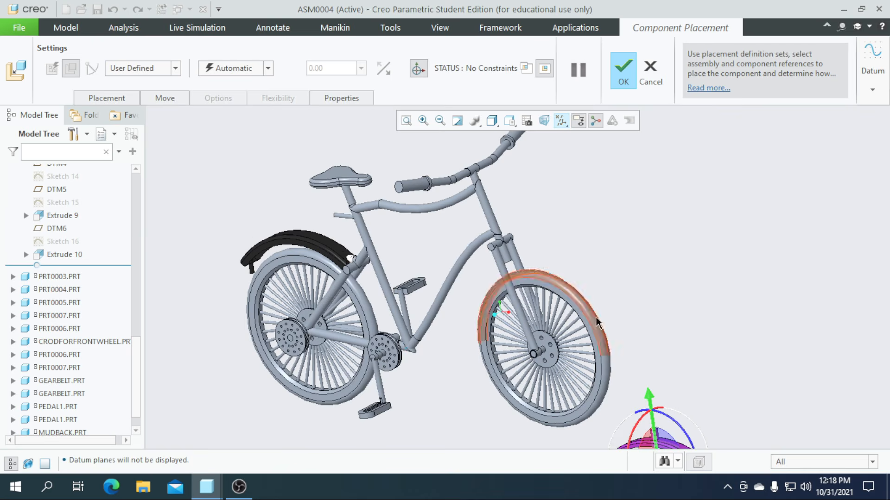
{"action": "scroll", "coordinate": [548, 309], "scroll_direction": "up", "scroll_amount": 2}
{"action": "scroll", "coordinate": [483, 229], "scroll_direction": "up", "scroll_amount": 5}
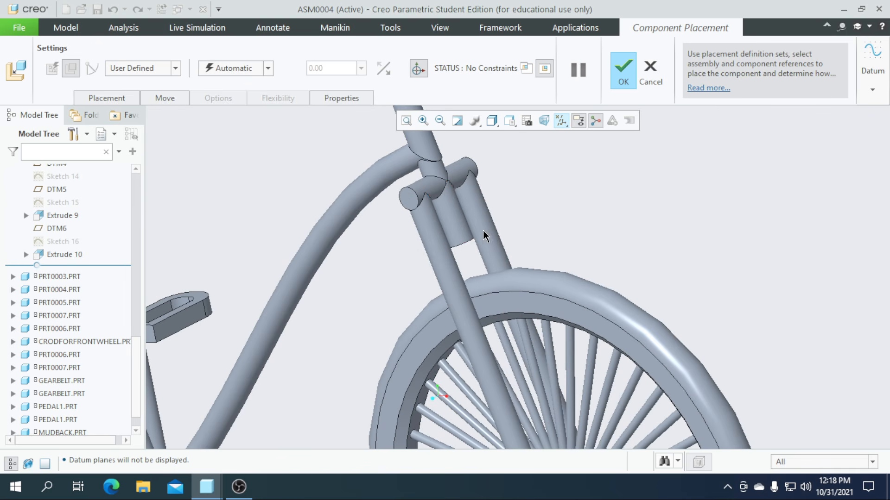
{"action": "left_click", "coordinate": [459, 232]}
{"action": "scroll", "coordinate": [459, 222], "scroll_direction": "down", "scroll_amount": 5}
{"action": "scroll", "coordinate": [602, 422], "scroll_direction": "up", "scroll_amount": 5}
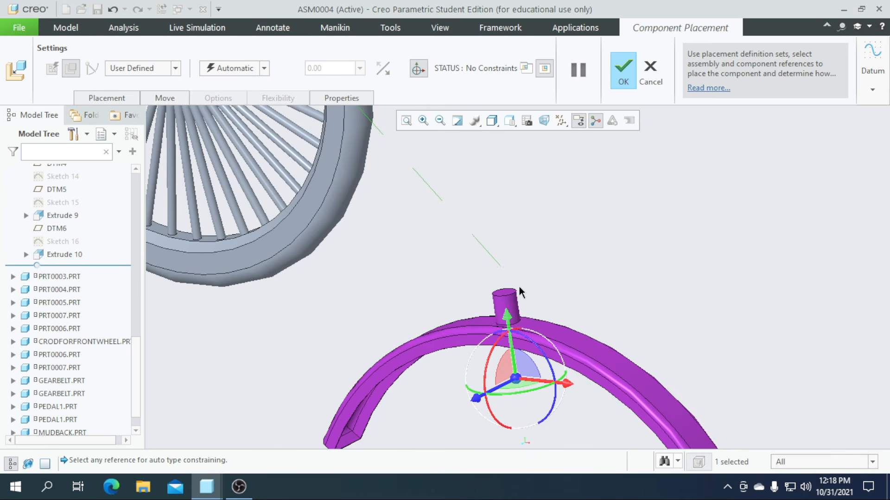
{"action": "scroll", "coordinate": [514, 302], "scroll_direction": "up", "scroll_amount": 3}
{"action": "scroll", "coordinate": [532, 375], "scroll_direction": "down", "scroll_amount": 3}
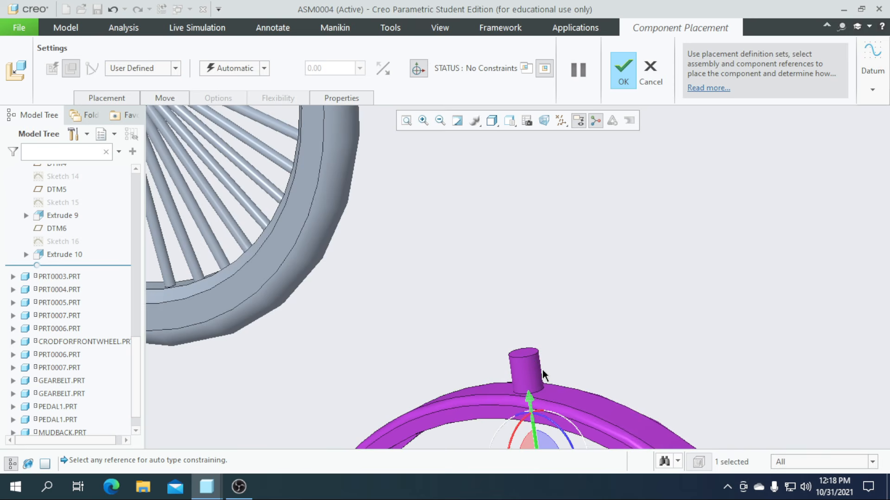
{"action": "scroll", "coordinate": [533, 369], "scroll_direction": "down", "scroll_amount": 5}
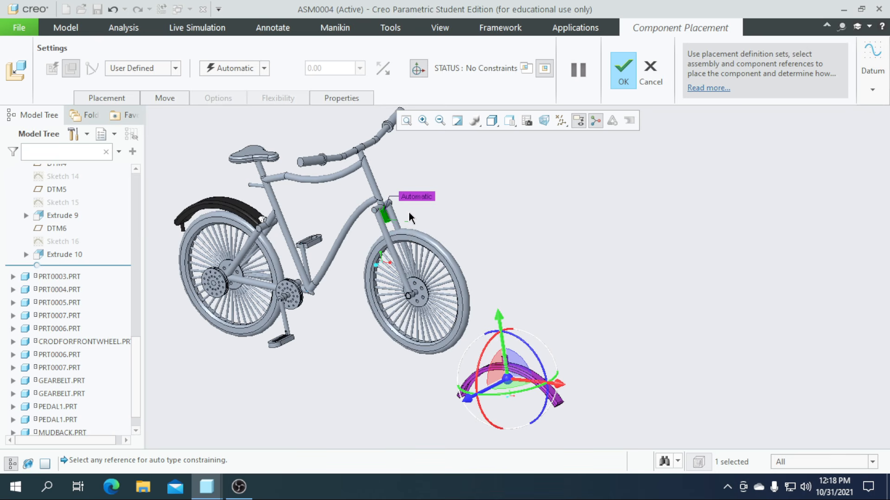
{"action": "middle_click_drag", "start_coordinate": [401, 210], "coordinate": [385, 222]}
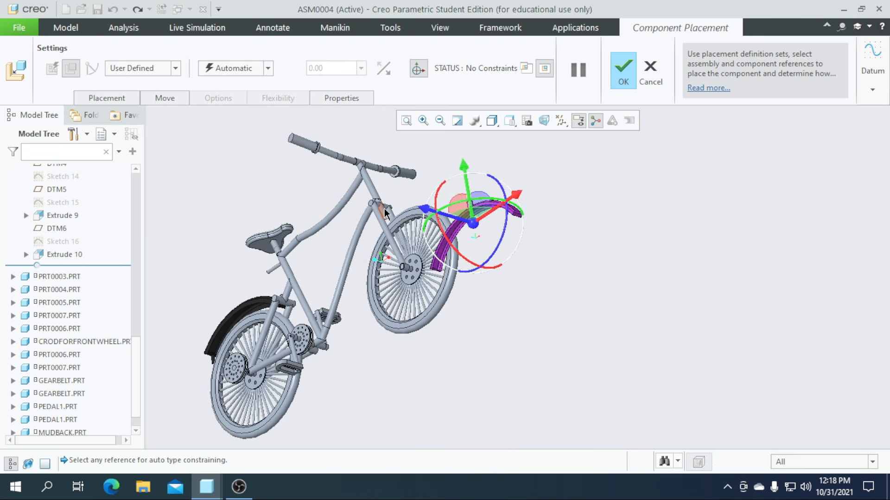
Align the front mudguard's mounting peg with the steering tube between the fork legs using a Coincident constraint
{"action": "scroll", "coordinate": [385, 222], "scroll_direction": "up", "scroll_amount": 6}
{"action": "left_click", "coordinate": [390, 235]}
{"action": "scroll", "coordinate": [391, 235], "scroll_direction": "down", "scroll_amount": 8}
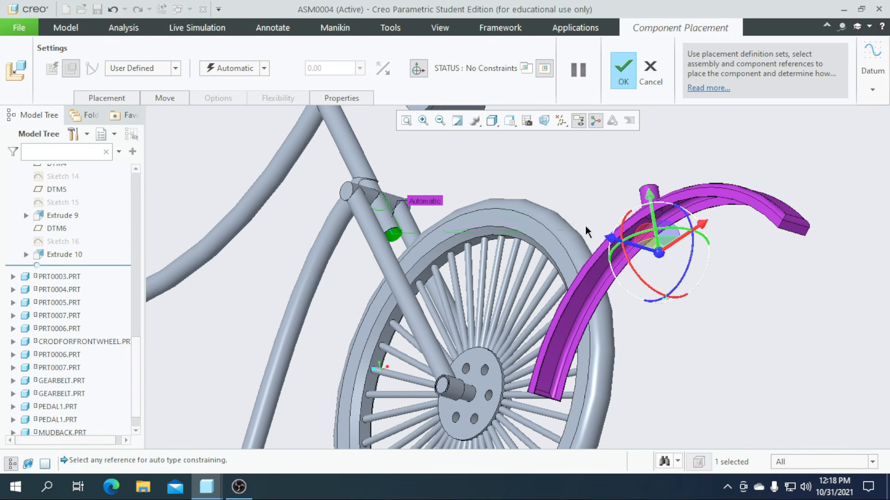
{"action": "scroll", "coordinate": [691, 376], "scroll_direction": "up", "scroll_amount": 10}
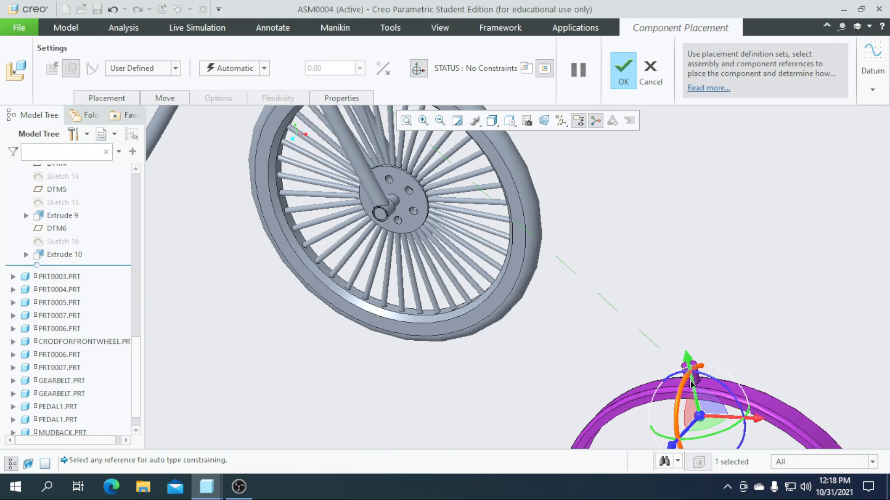
{"action": "left_click", "coordinate": [691, 380]}
{"action": "scroll", "coordinate": [684, 382], "scroll_direction": "down", "scroll_amount": 8}
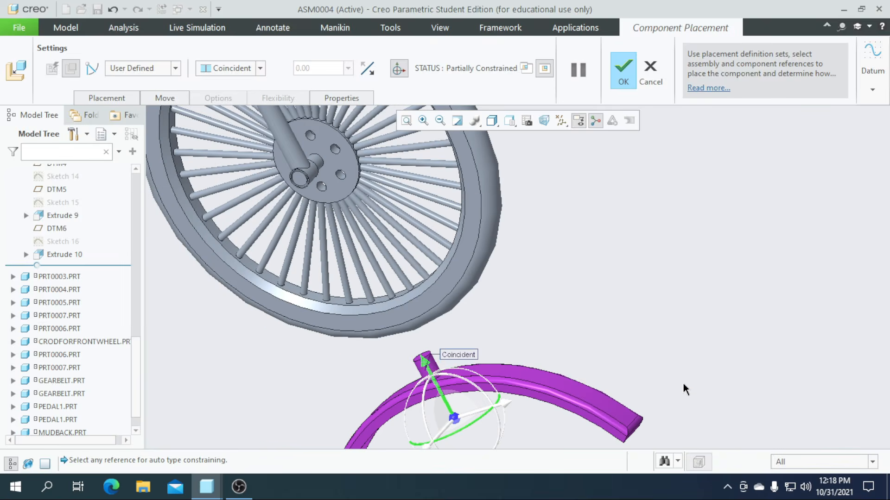
Slide the front mudguard along the steering tube's axis until it sits just above the front wheel, and accept its placement
{"action": "left_click_drag", "start_coordinate": [575, 378], "coordinate": [483, 204]}
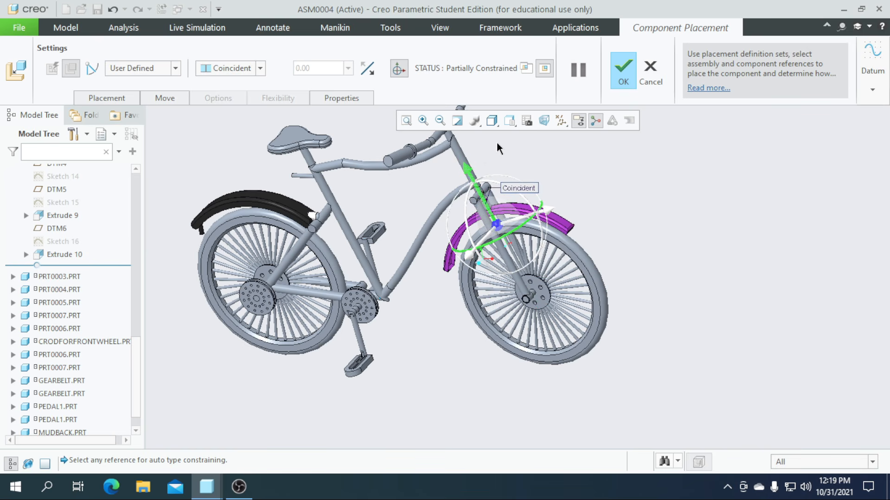
{"action": "left_click", "coordinate": [510, 121]}
{"action": "left_click", "coordinate": [526, 174]}
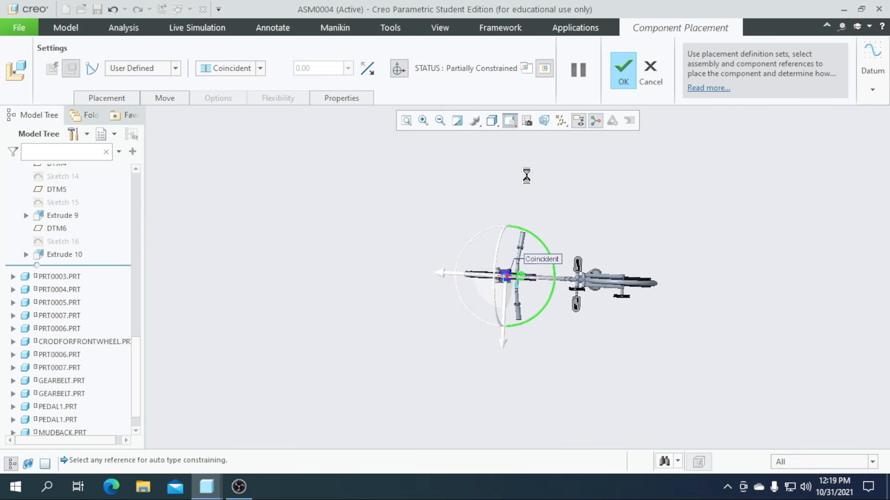
{"action": "left_click", "coordinate": [510, 122]}
{"action": "left_click", "coordinate": [528, 181]}
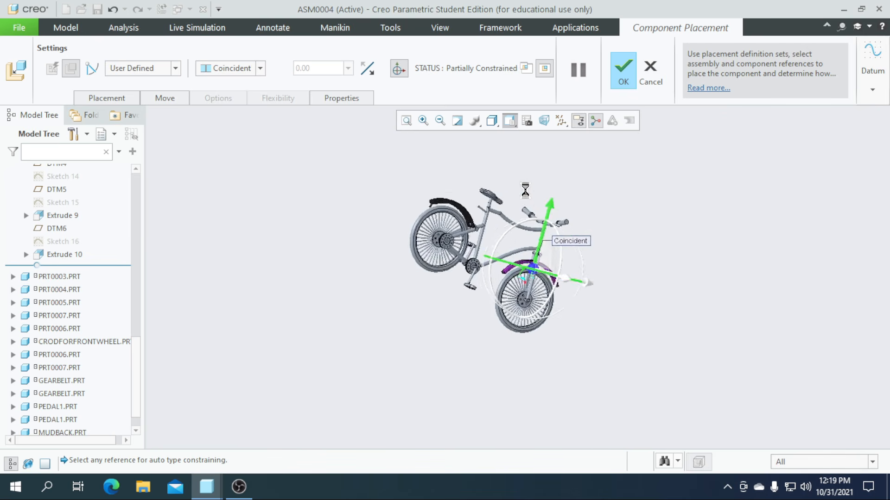
{"action": "scroll", "coordinate": [516, 267], "scroll_direction": "up", "scroll_amount": 6}
{"action": "left_click_drag", "start_coordinate": [553, 244], "coordinate": [556, 250]}
{"action": "scroll", "coordinate": [588, 277], "scroll_direction": "down", "scroll_amount": 5}
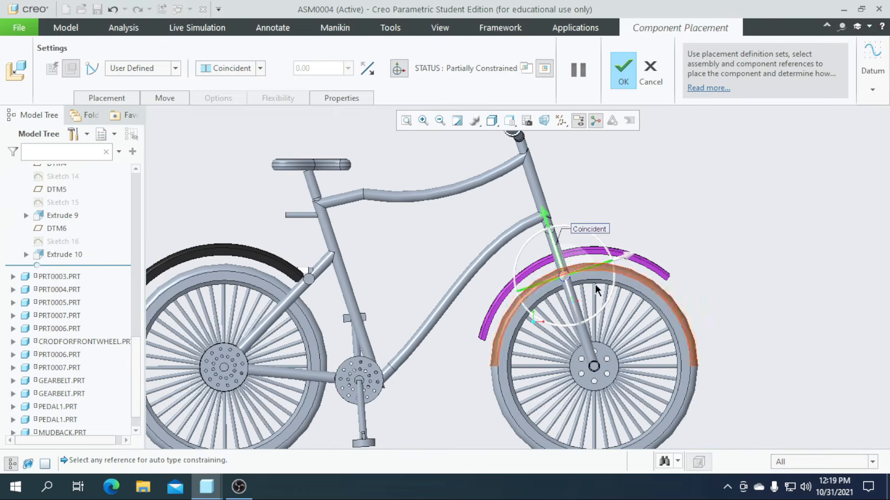
{"action": "scroll", "coordinate": [600, 305], "scroll_direction": "down", "scroll_amount": 1}
{"action": "middle_click_drag", "start_coordinate": [602, 302], "coordinate": [556, 310]}
{"action": "left_click", "coordinate": [622, 74]}
Remove all appearances from the bicycle assembly so the mudguards lose their dark colour
{"action": "scroll", "coordinate": [673, 304], "scroll_direction": "up", "scroll_amount": 2}
{"action": "middle_click_drag", "start_coordinate": [674, 304], "coordinate": [739, 334]}
{"action": "scroll", "coordinate": [694, 313], "scroll_direction": "down", "scroll_amount": 3}
{"action": "scroll", "coordinate": [518, 273], "scroll_direction": "up", "scroll_amount": 4}
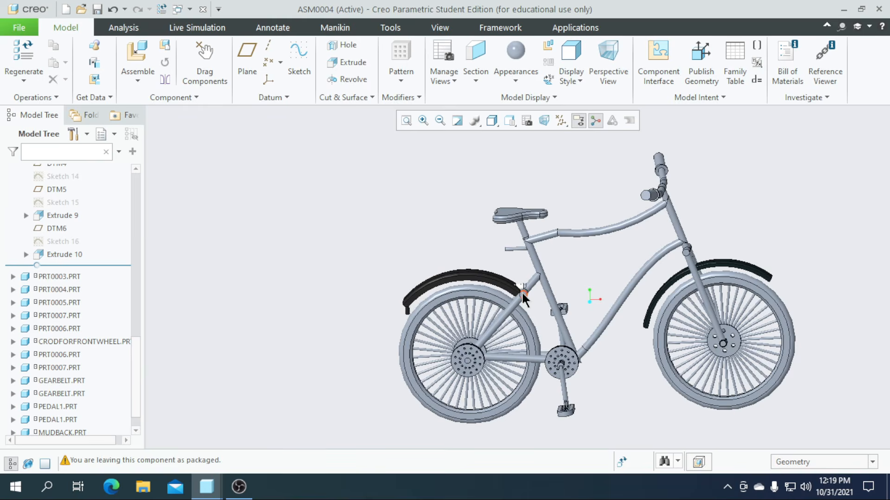
{"action": "left_click", "coordinate": [515, 81]}
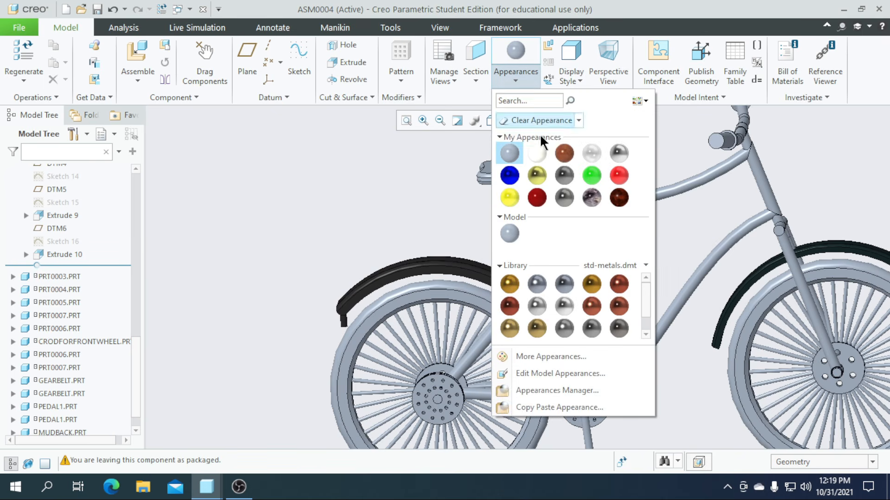
{"action": "left_click", "coordinate": [577, 120]}
{"action": "left_click", "coordinate": [573, 165]}
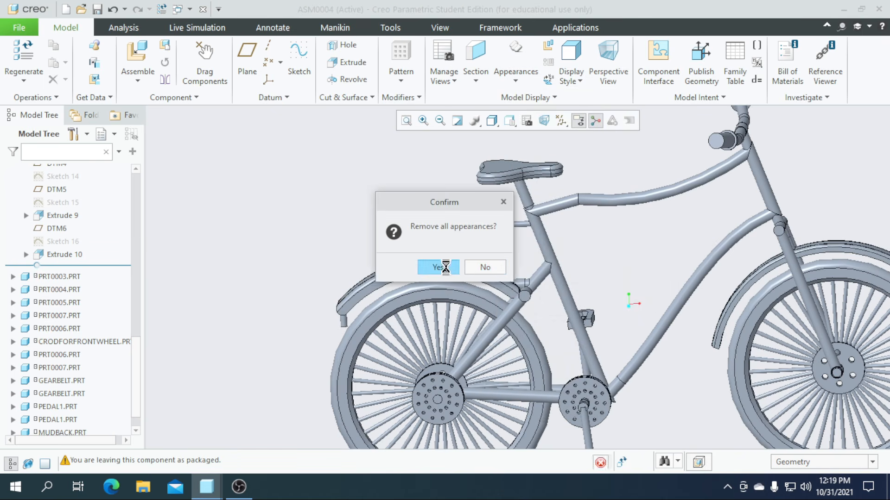
{"action": "left_click", "coordinate": [445, 268]}
{"action": "scroll", "coordinate": [345, 241], "scroll_direction": "down", "scroll_amount": 4}
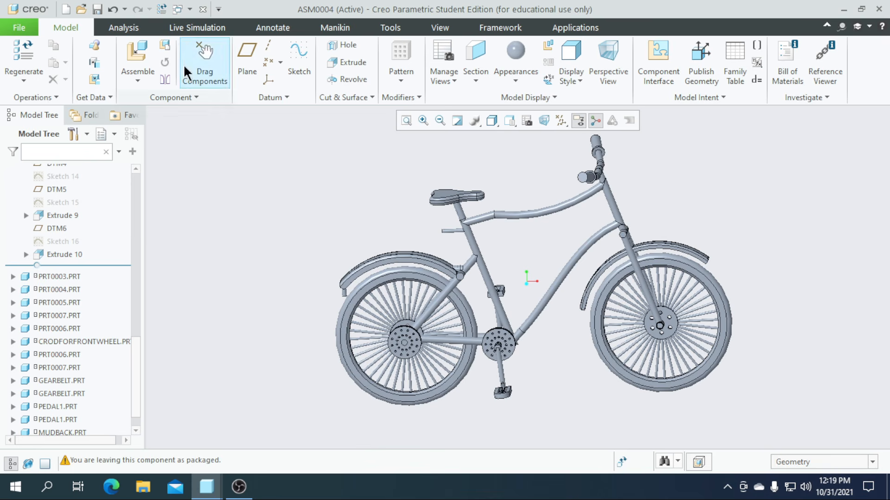
Insert the part backseat.prt into the bicycle assembly
{"action": "left_click", "coordinate": [125, 54]}
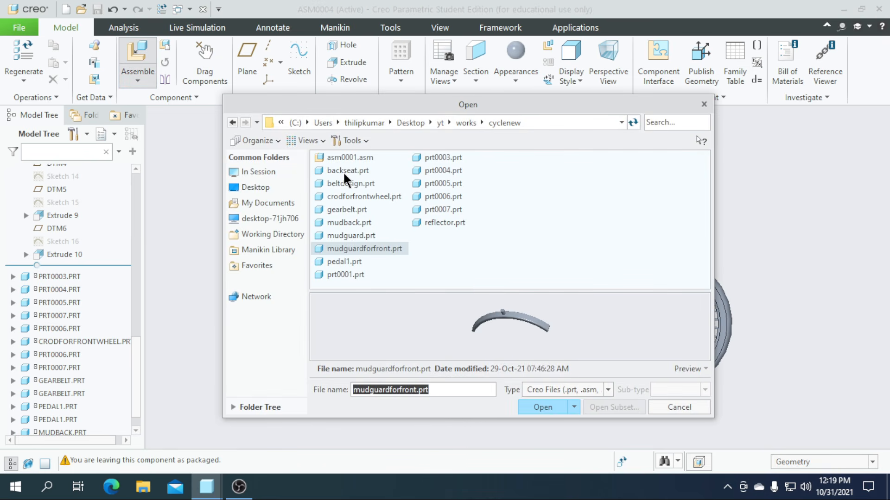
{"action": "left_click", "coordinate": [345, 172]}
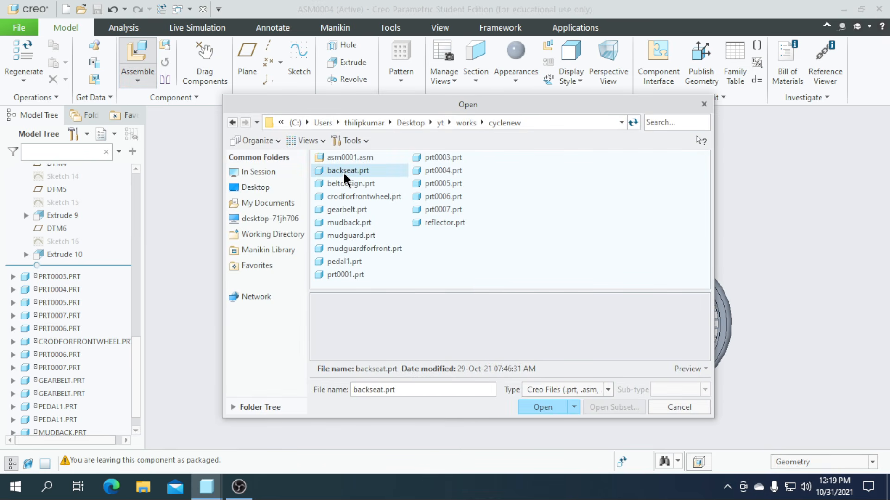
{"action": "left_click", "coordinate": [542, 408]}
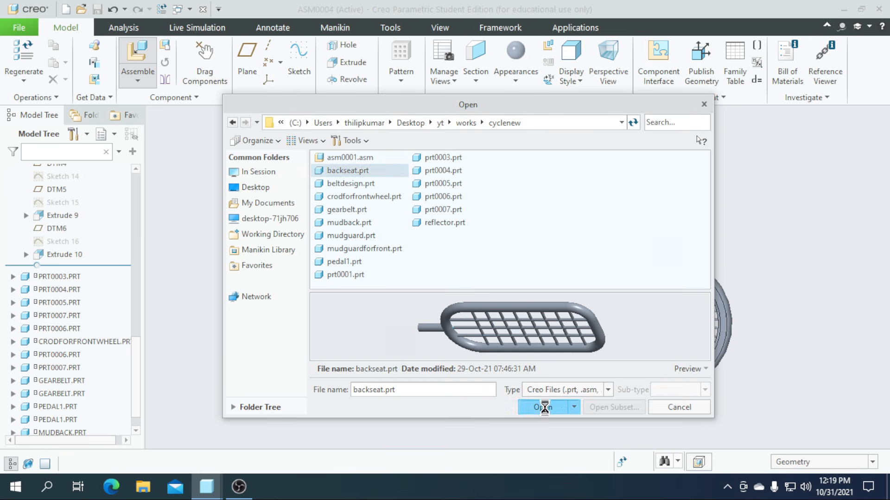
{"action": "mouse_move", "coordinate": [741, 353]}
{"action": "left_mouse_down"}
{"action": "mouse_move", "coordinate": [746, 407]}
{"action": "mouse_move", "coordinate": [723, 396]}
{"action": "mouse_move", "coordinate": [773, 411]}
{"action": "mouse_move", "coordinate": [783, 309]}
{"action": "mouse_move", "coordinate": [739, 328]}
{"action": "left_mouse_up"}
{"action": "scroll", "coordinate": [516, 223], "scroll_direction": "down", "scroll_amount": 8}
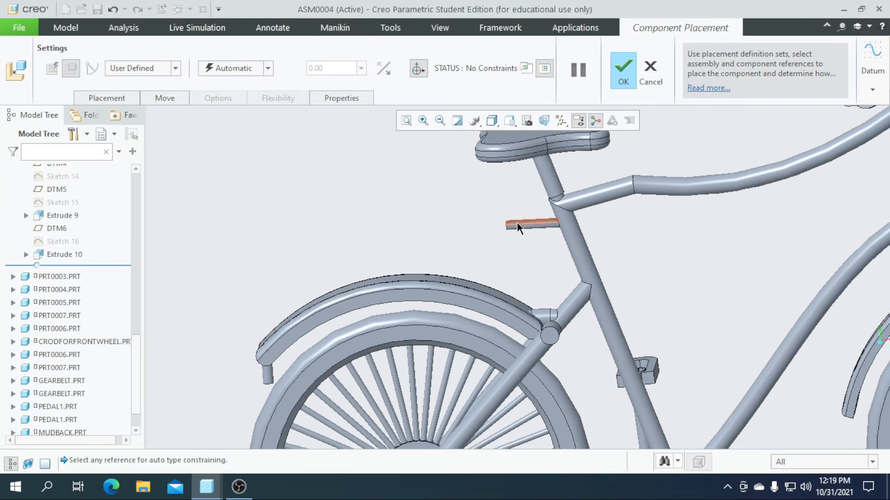
Display the axes and align the back seat's mounting rod with the short frame tube below the saddle using a Coincident constraint
{"action": "left_click", "coordinate": [562, 121]}
{"action": "left_click", "coordinate": [565, 153]}
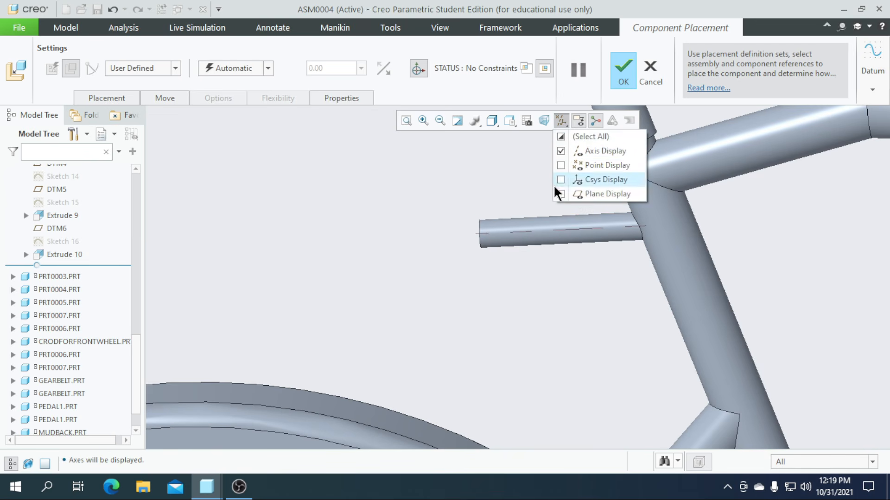
{"action": "left_click", "coordinate": [522, 231]}
{"action": "scroll", "coordinate": [352, 237], "scroll_direction": "up", "scroll_amount": 3}
{"action": "scroll", "coordinate": [369, 216], "scroll_direction": "up", "scroll_amount": 5}
{"action": "scroll", "coordinate": [812, 382], "scroll_direction": "down", "scroll_amount": 10}
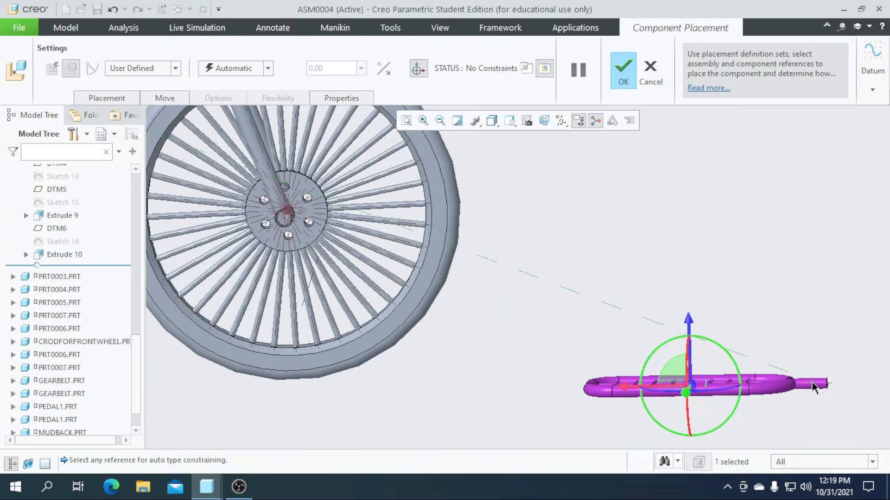
{"action": "left_click", "coordinate": [811, 375]}
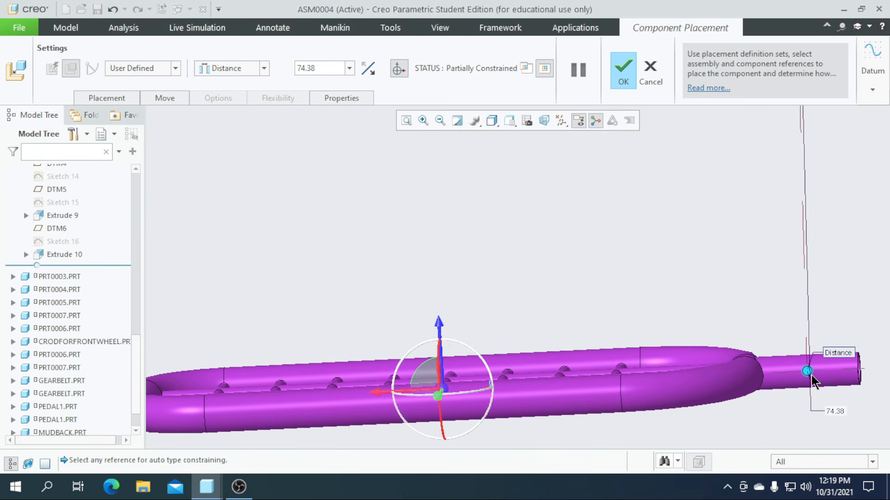
{"action": "left_click", "coordinate": [264, 68]}
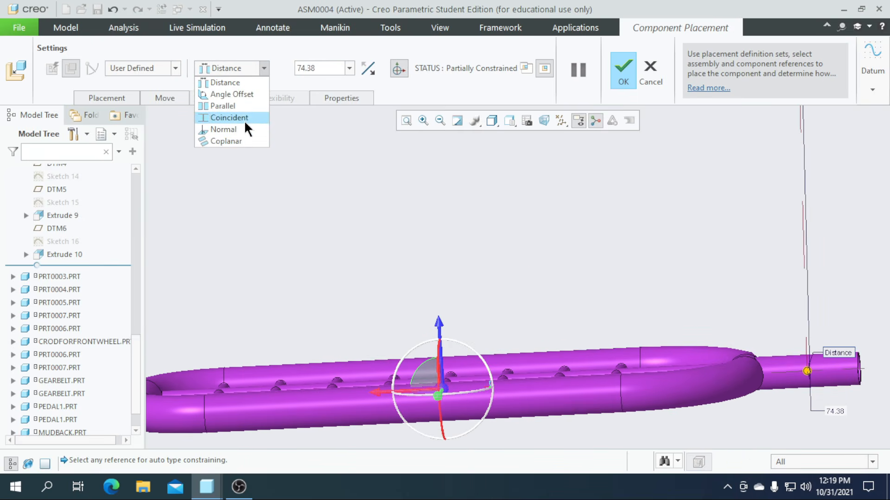
{"action": "left_click", "coordinate": [245, 117]}
Slide the back seat along the aligned axis until its rod meets the short frame tube above the rear wheel
{"action": "scroll", "coordinate": [443, 230], "scroll_direction": "up", "scroll_amount": 5}
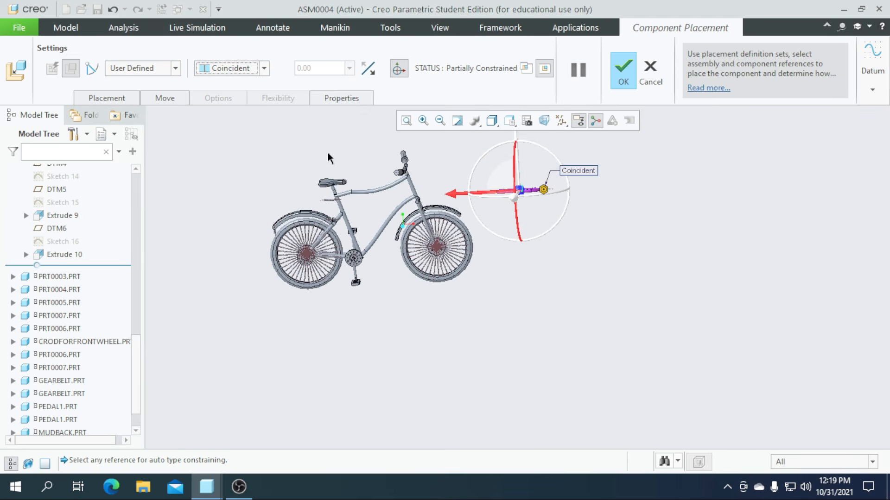
{"action": "scroll", "coordinate": [328, 154], "scroll_direction": "down", "scroll_amount": 2}
{"action": "left_click_drag", "start_coordinate": [557, 212], "coordinate": [219, 226]}
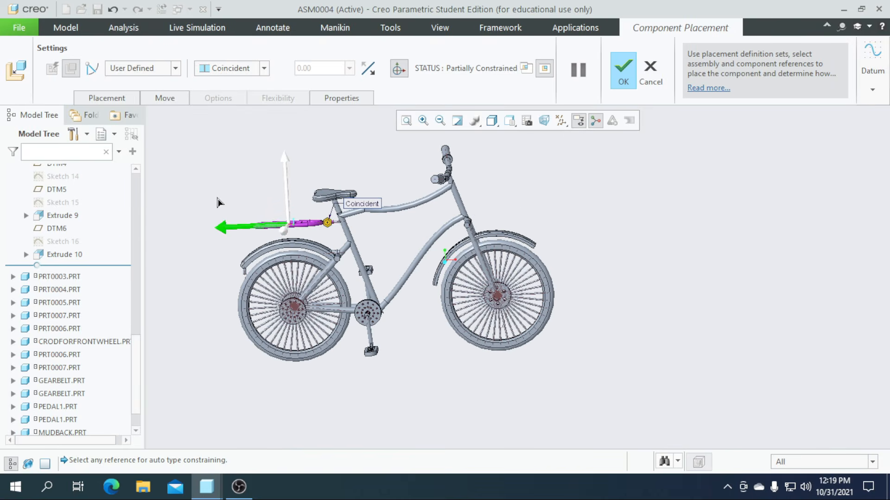
{"action": "left_click", "coordinate": [510, 122]}
{"action": "left_click", "coordinate": [530, 182]}
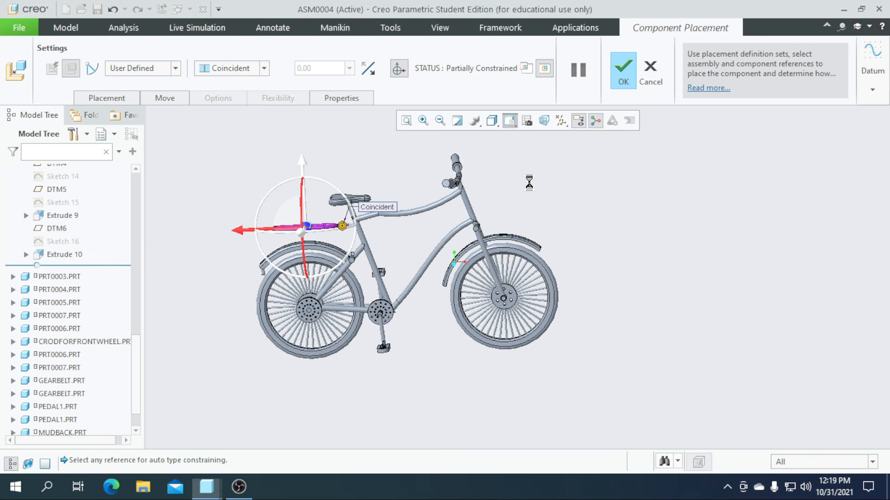
{"action": "scroll", "coordinate": [427, 250], "scroll_direction": "down", "scroll_amount": 5}
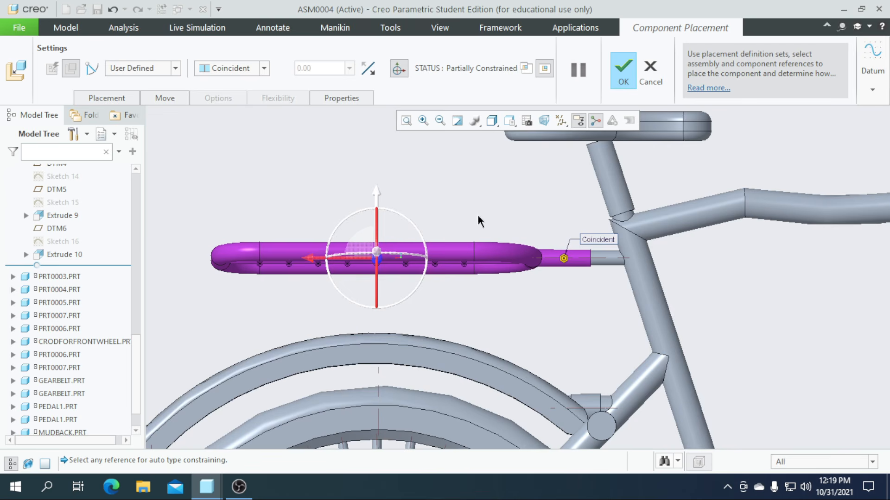
Turn on the display of datum planes in the assembly
{"action": "left_click", "coordinate": [559, 122]}
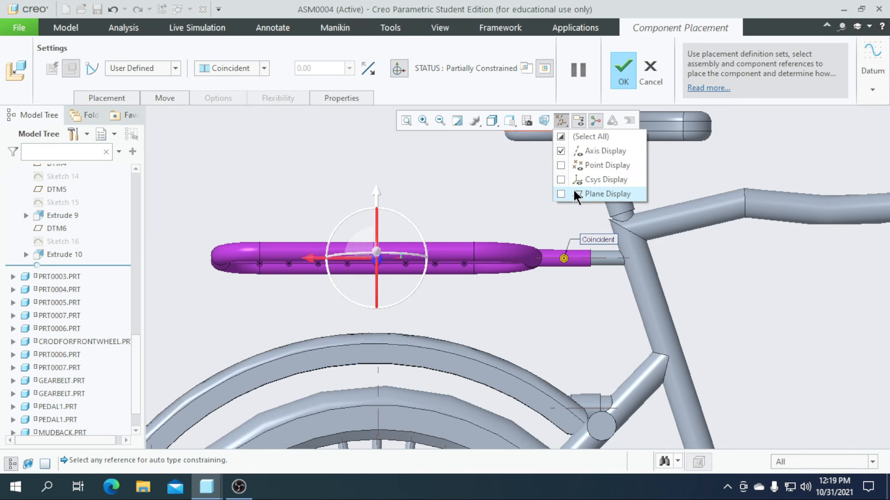
{"action": "left_click", "coordinate": [574, 192]}
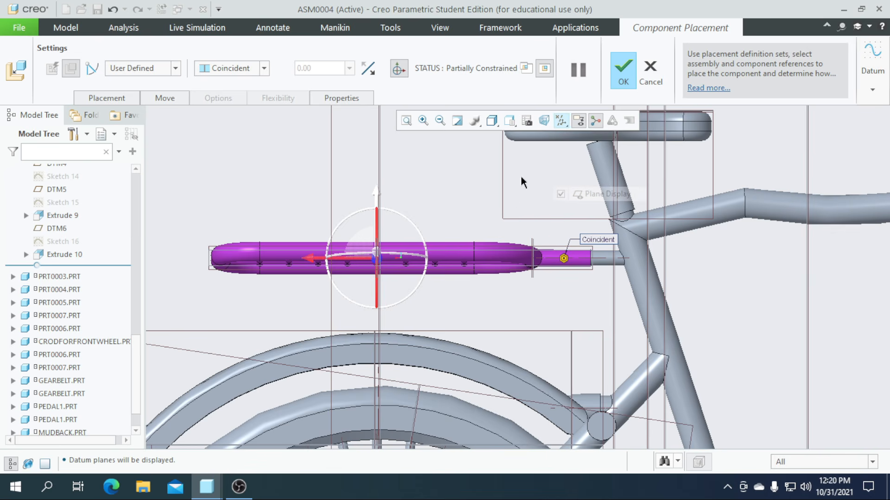
{"action": "scroll", "coordinate": [527, 168], "scroll_direction": "up", "scroll_amount": 4}
{"action": "middle_click_drag", "start_coordinate": [381, 244], "coordinate": [344, 220]}
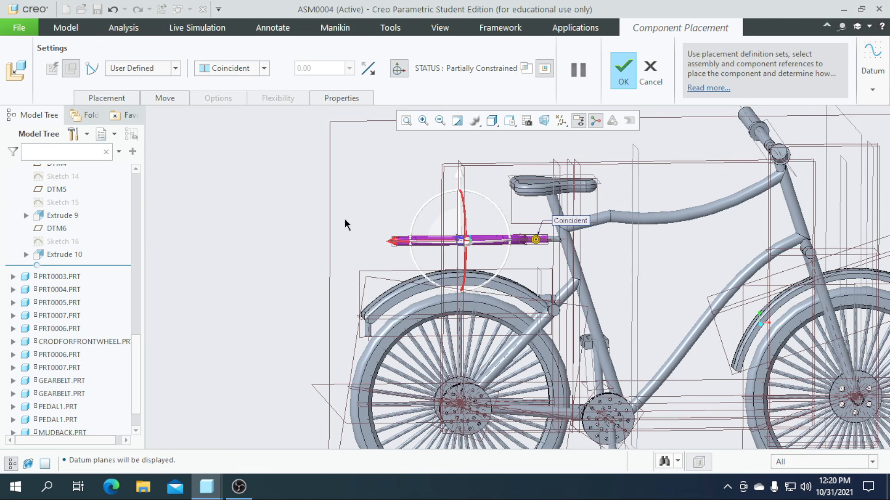
Constrain the back seat's horizontal datum plane Parallel to the horizontal datum plane passing through the rear wheel
{"action": "left_click", "coordinate": [264, 68]}
{"action": "left_click", "coordinate": [298, 139]}
{"action": "scroll", "coordinate": [429, 263], "scroll_direction": "down", "scroll_amount": 4}
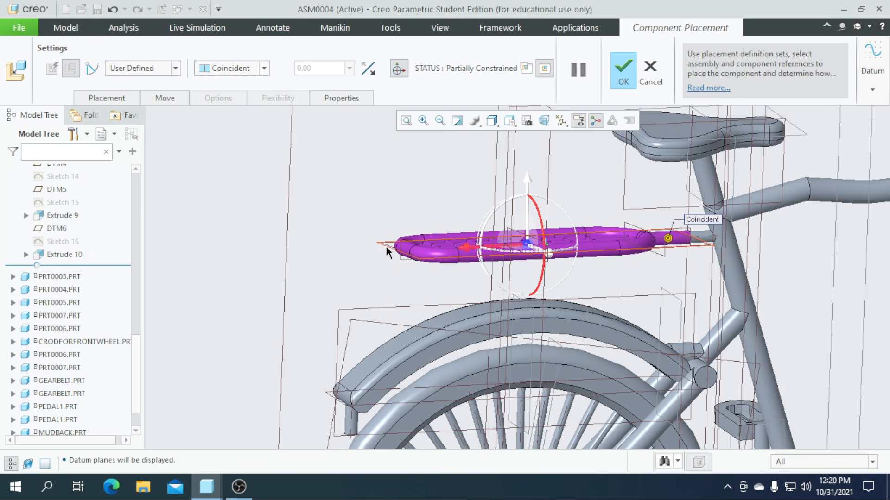
{"action": "left_click", "coordinate": [387, 246]}
{"action": "scroll", "coordinate": [388, 206], "scroll_direction": "up", "scroll_amount": 6}
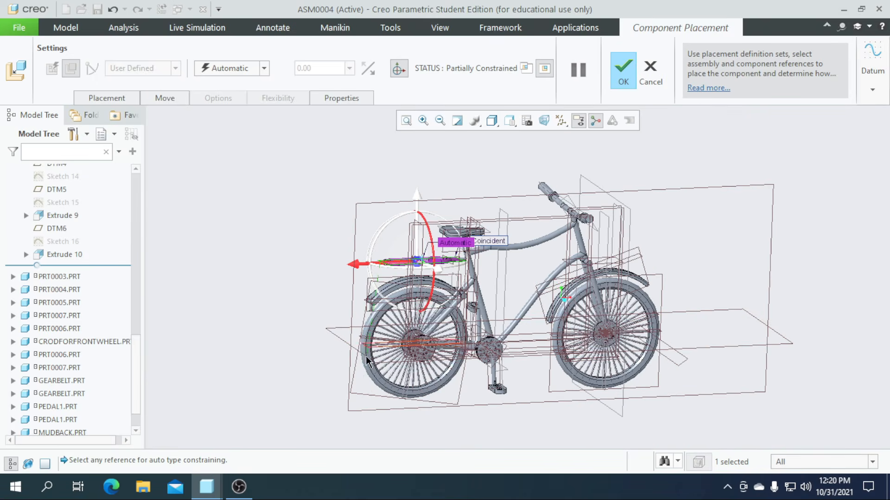
{"action": "scroll", "coordinate": [343, 347], "scroll_direction": "down", "scroll_amount": 3}
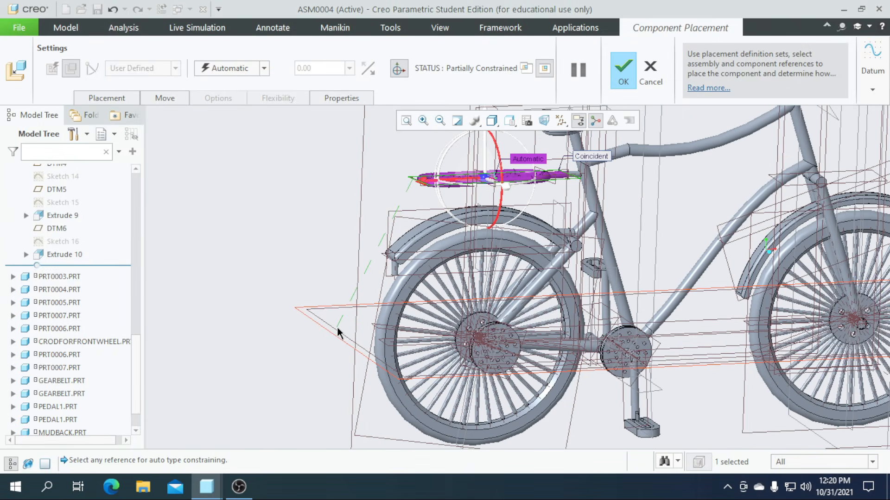
{"action": "left_click", "coordinate": [339, 332]}
{"action": "left_click", "coordinate": [264, 69]}
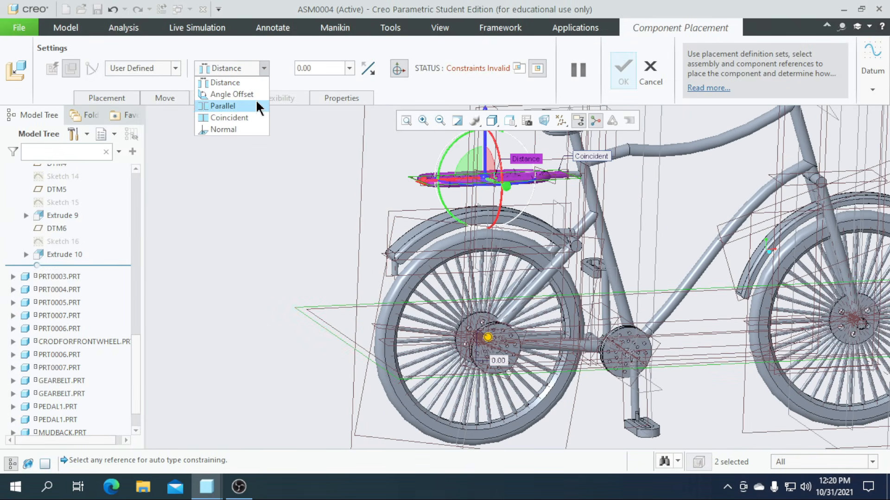
{"action": "left_click", "coordinate": [258, 107]}
{"action": "middle_click_drag", "start_coordinate": [461, 240], "coordinate": [438, 233]}
{"action": "scroll", "coordinate": [438, 234], "scroll_direction": "up", "scroll_amount": 3}
{"action": "scroll", "coordinate": [449, 199], "scroll_direction": "down", "scroll_amount": 5}
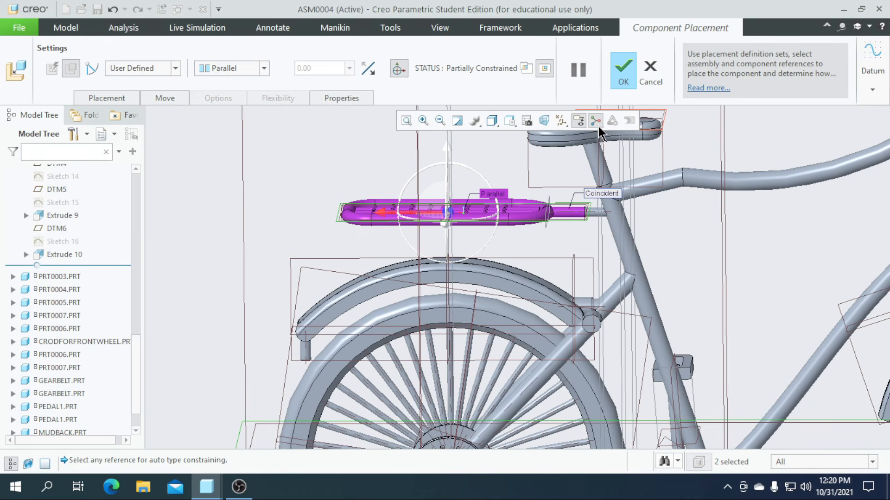
Adjust the back seat's position along its mounting rod in the FRONT view and accept its placement
{"action": "left_click", "coordinate": [517, 120]}
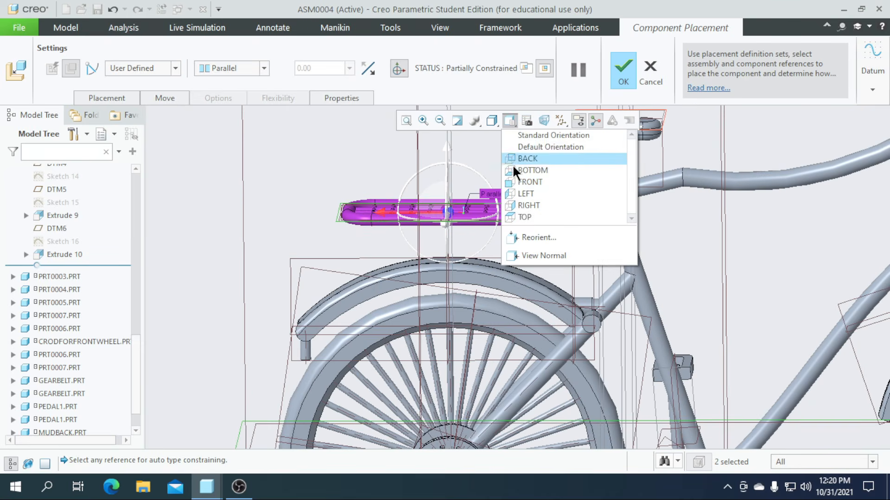
{"action": "left_click", "coordinate": [533, 183]}
{"action": "scroll", "coordinate": [407, 254], "scroll_direction": "down", "scroll_amount": 5}
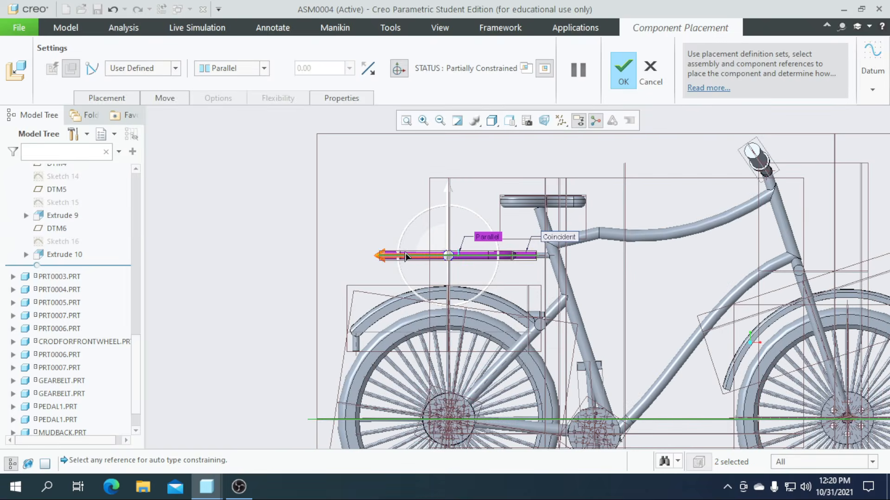
{"action": "mouse_move", "coordinate": [424, 264]}
{"action": "left_mouse_down"}
{"action": "mouse_move", "coordinate": [386, 259]}
{"action": "mouse_move", "coordinate": [421, 258]}
{"action": "mouse_move", "coordinate": [407, 259]}
{"action": "left_mouse_up"}
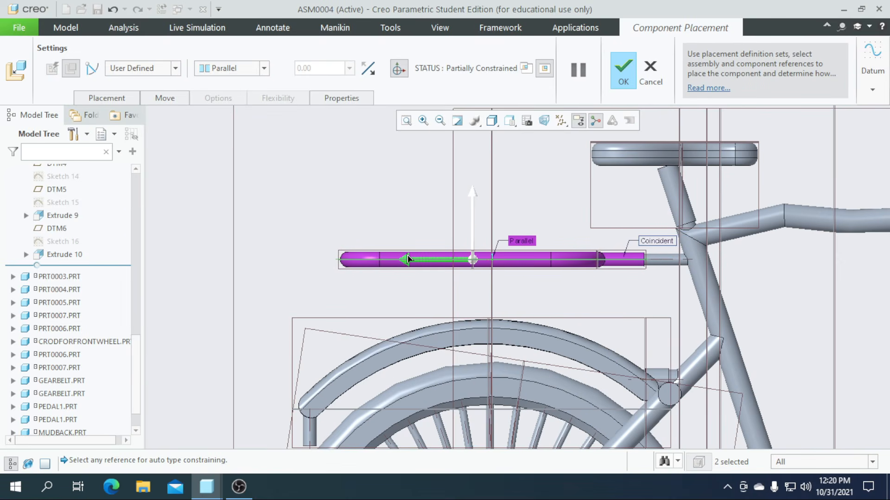
{"action": "left_click", "coordinate": [623, 75]}
{"action": "scroll", "coordinate": [463, 253], "scroll_direction": "up", "scroll_amount": 5}
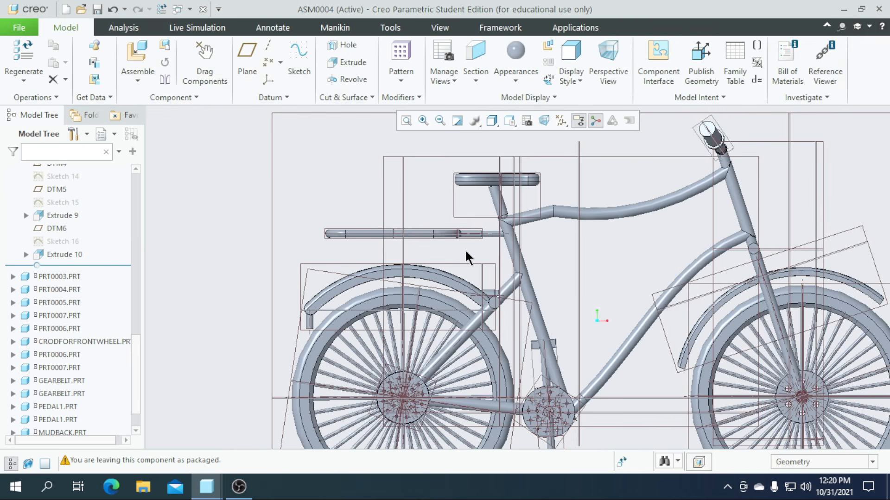
{"action": "mouse_move", "coordinate": [535, 266]}
{"action": "middle_mouse_down"}
{"action": "mouse_move", "coordinate": [513, 258]}
{"action": "mouse_move", "coordinate": [523, 271]}
{"action": "mouse_move", "coordinate": [521, 264]}
{"action": "middle_mouse_up"}
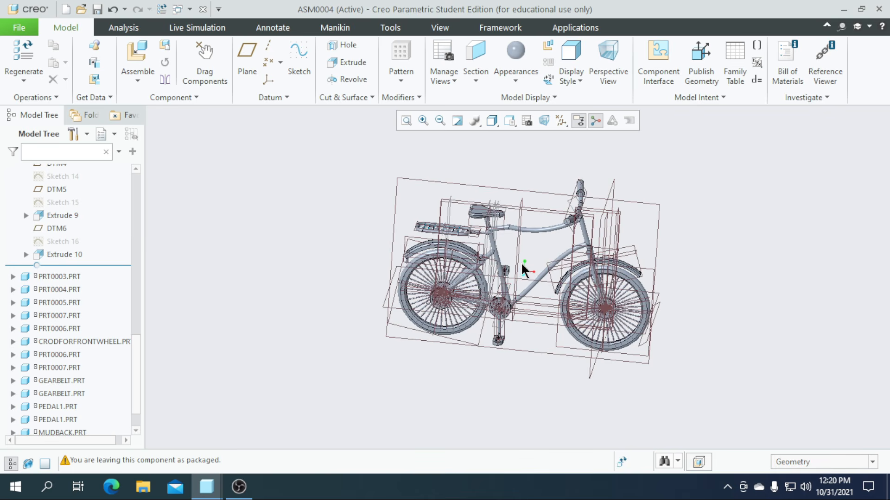
Insert reflector.prt into the assembly and move it close to the rear part of the bicycle
{"action": "left_click", "coordinate": [137, 54]}
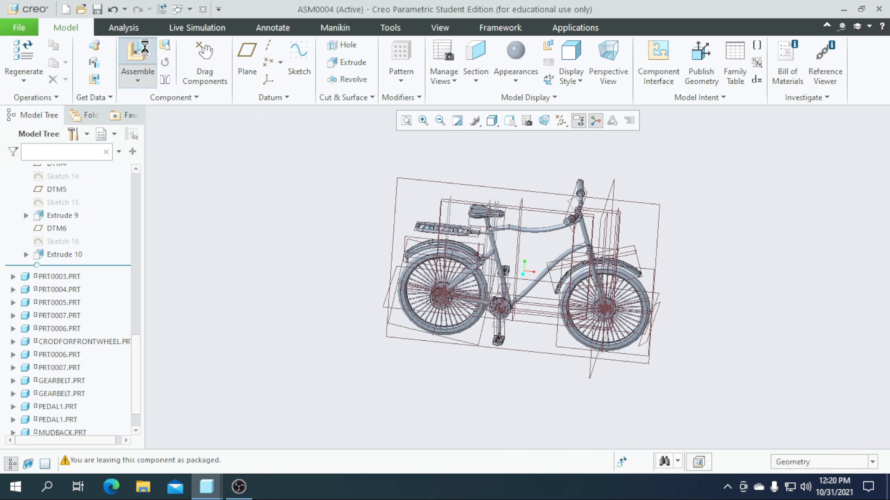
{"action": "left_click", "coordinate": [429, 223]}
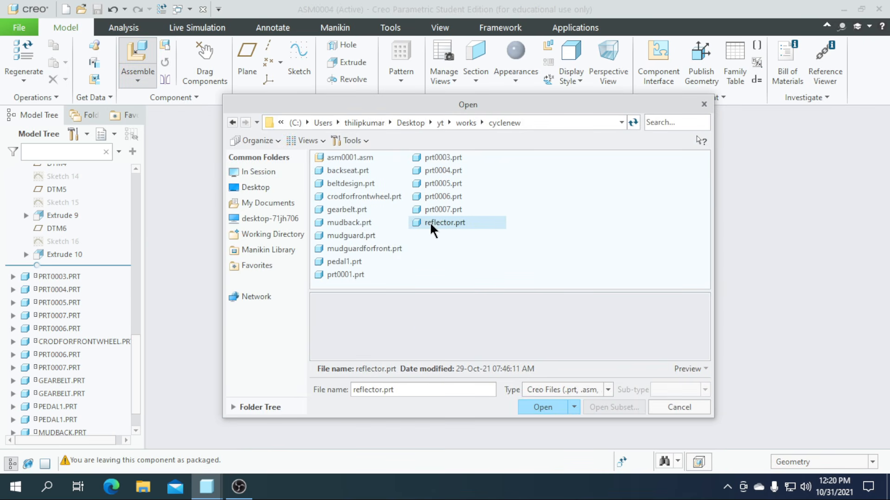
{"action": "left_click", "coordinate": [542, 407]}
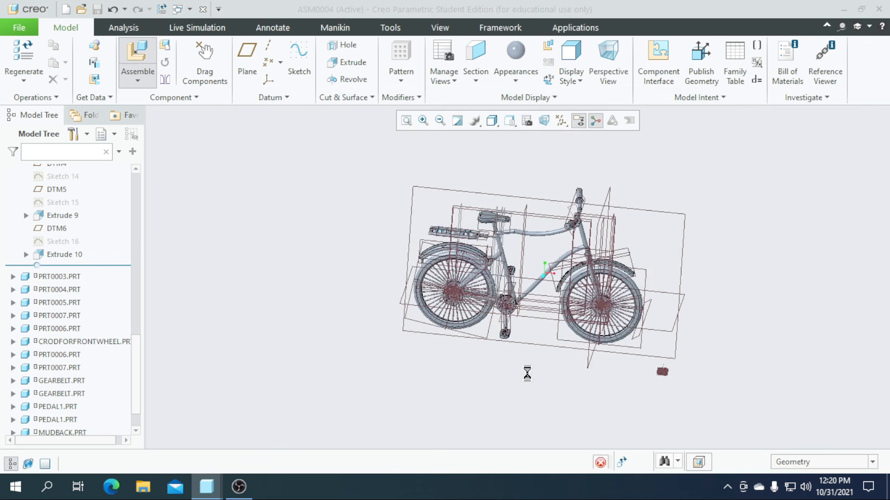
{"action": "middle_click_drag", "start_coordinate": [468, 388], "coordinate": [635, 339]}
{"action": "left_click_drag", "start_coordinate": [635, 338], "coordinate": [207, 117]}
Align the reflector's concave mounting surface with the short rod below the rear mudguard using a Coincident constraint
{"action": "scroll", "coordinate": [413, 293], "scroll_direction": "up", "scroll_amount": 5}
{"action": "scroll", "coordinate": [375, 319], "scroll_direction": "down", "scroll_amount": 1}
{"action": "middle_click_drag", "start_coordinate": [401, 303], "coordinate": [418, 321]}
{"action": "scroll", "coordinate": [392, 317], "scroll_direction": "up", "scroll_amount": 3}
{"action": "middle_click_drag", "start_coordinate": [422, 299], "coordinate": [418, 291]}
{"action": "scroll", "coordinate": [418, 291], "scroll_direction": "up", "scroll_amount": 4}
{"action": "scroll", "coordinate": [529, 370], "scroll_direction": "down", "scroll_amount": 10}
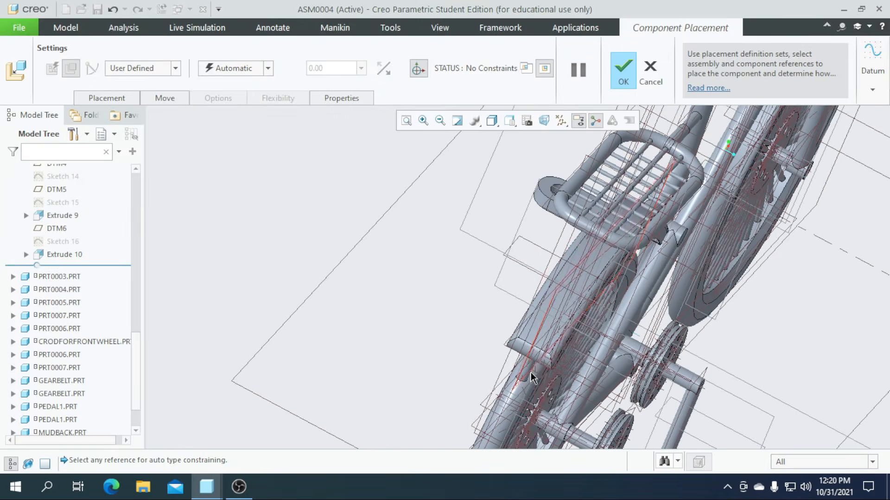
{"action": "scroll", "coordinate": [505, 381], "scroll_direction": "up", "scroll_amount": 8}
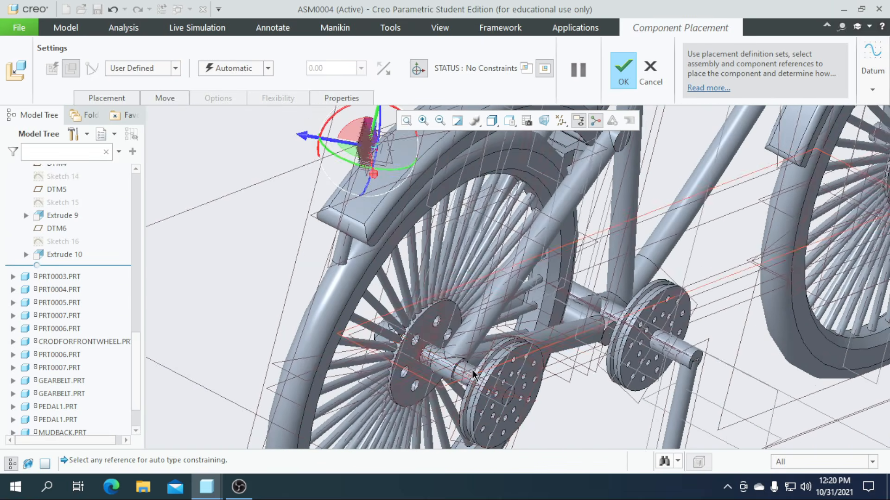
{"action": "scroll", "coordinate": [273, 252], "scroll_direction": "down", "scroll_amount": 3}
{"action": "left_click", "coordinate": [234, 213]}
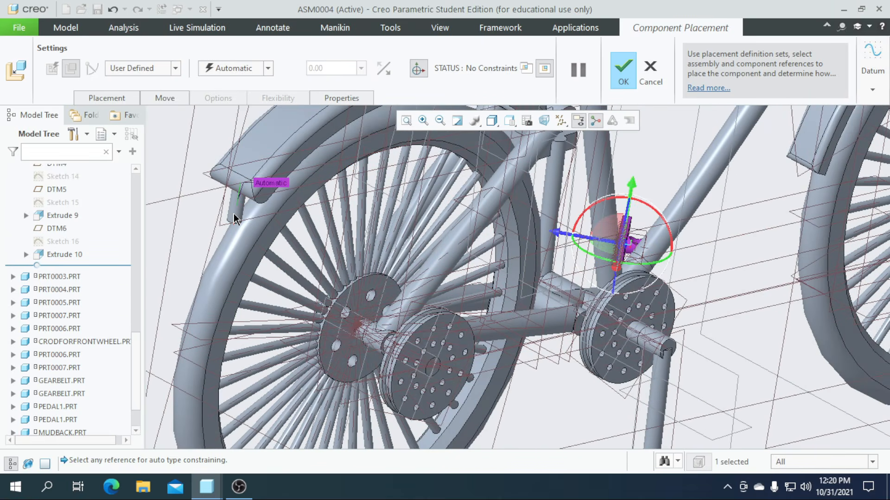
{"action": "scroll", "coordinate": [386, 355], "scroll_direction": "up", "scroll_amount": 6}
{"action": "scroll", "coordinate": [354, 283], "scroll_direction": "up", "scroll_amount": 8}
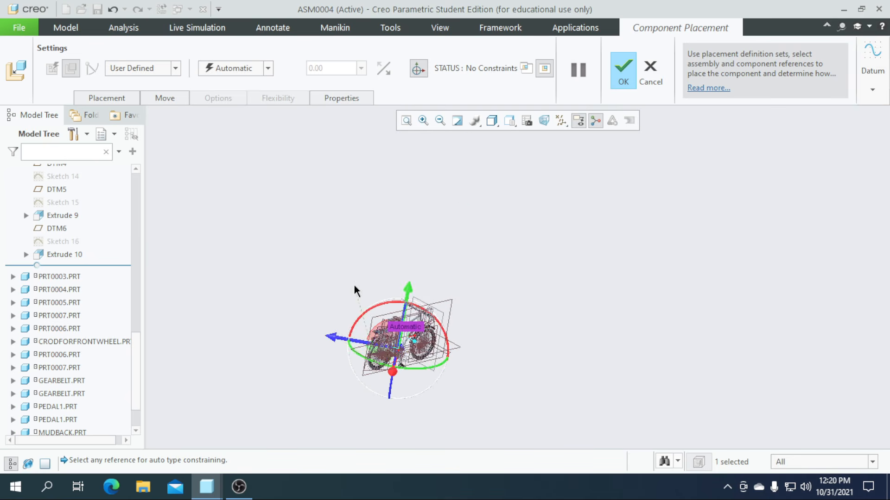
{"action": "scroll", "coordinate": [405, 383], "scroll_direction": "down", "scroll_amount": 8}
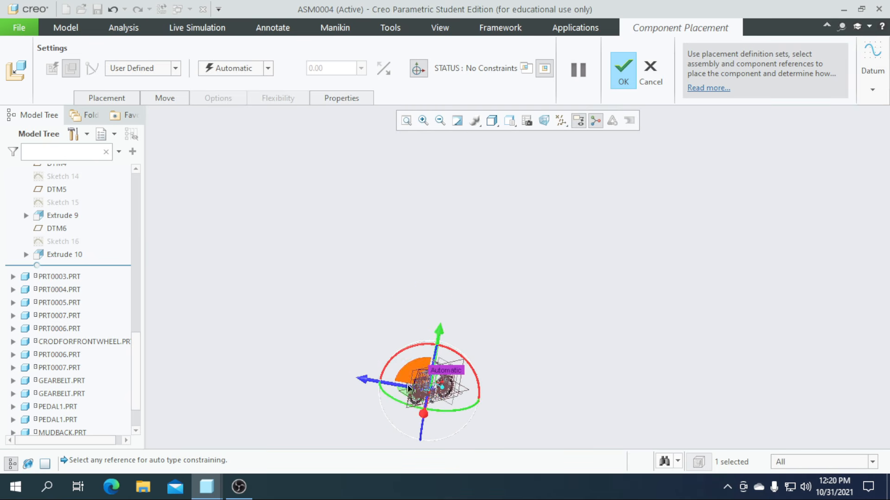
{"action": "scroll", "coordinate": [299, 317], "scroll_direction": "down", "scroll_amount": 10}
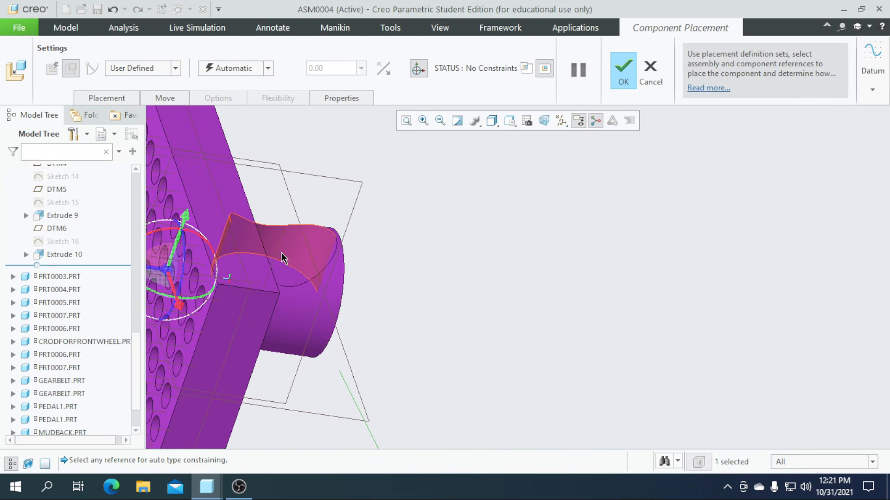
{"action": "scroll", "coordinate": [368, 324], "scroll_direction": "up", "scroll_amount": 3}
{"action": "middle_click_drag", "start_coordinate": [371, 348], "coordinate": [362, 309]}
{"action": "scroll", "coordinate": [359, 310], "scroll_direction": "up", "scroll_amount": 5}
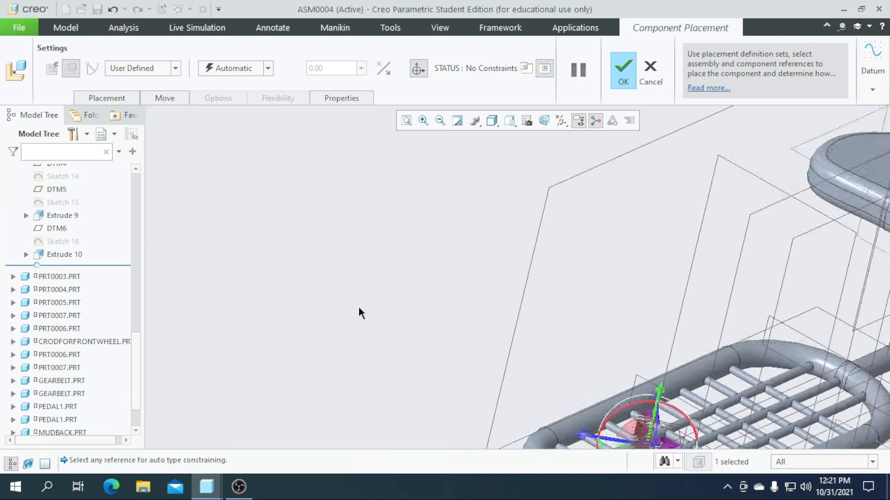
{"action": "scroll", "coordinate": [561, 405], "scroll_direction": "down", "scroll_amount": 6}
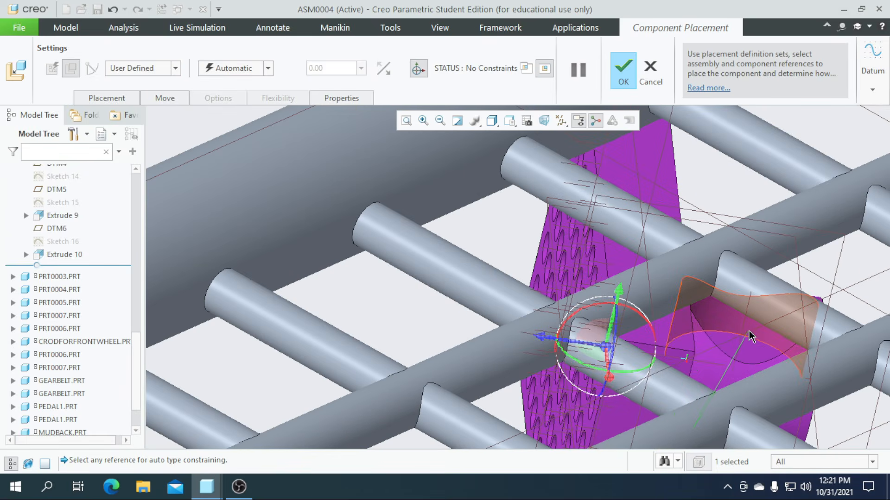
{"action": "left_click", "coordinate": [741, 331]}
{"action": "left_click", "coordinate": [264, 69]}
{"action": "left_click", "coordinate": [250, 120]}
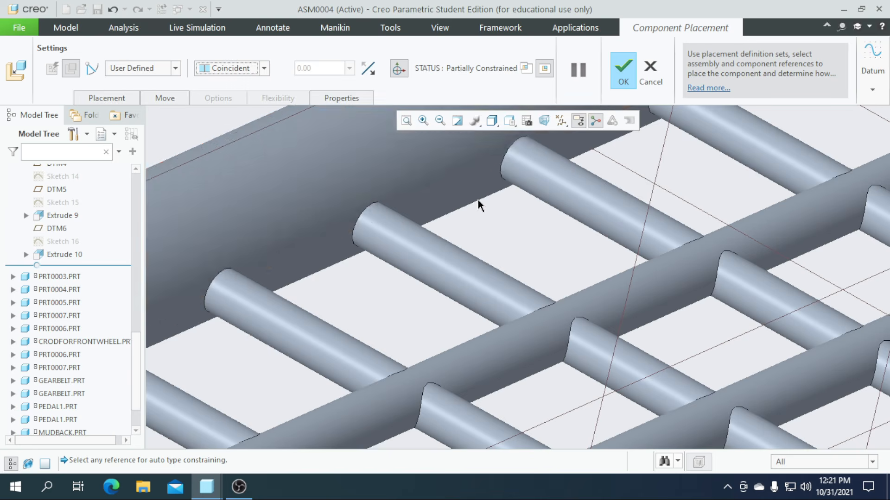
Slide the reflector up along the aligned axis until its mount sits on the short rod below the rear mudguard
{"action": "scroll", "coordinate": [482, 257], "scroll_direction": "up", "scroll_amount": 6}
{"action": "scroll", "coordinate": [481, 271], "scroll_direction": "up", "scroll_amount": 3}
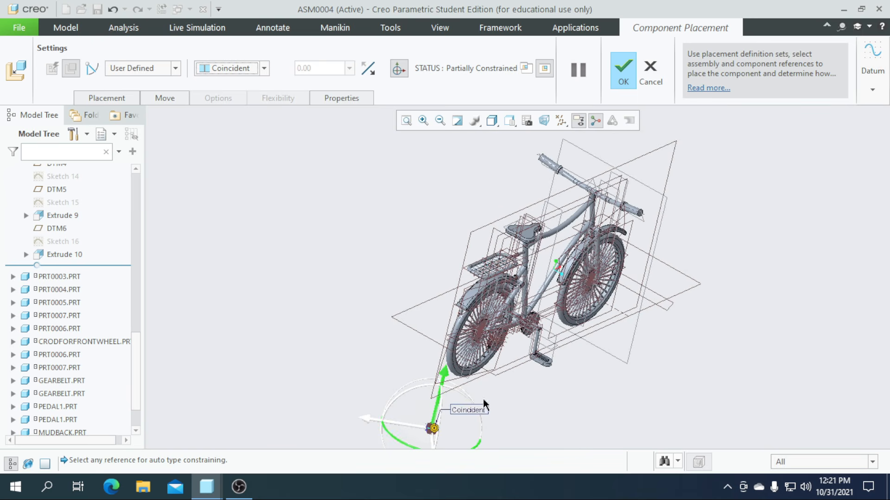
{"action": "left_click_drag", "start_coordinate": [439, 390], "coordinate": [435, 279]}
{"action": "middle_click_drag", "start_coordinate": [532, 377], "coordinate": [503, 364]}
{"action": "scroll", "coordinate": [417, 313], "scroll_direction": "down", "scroll_amount": 6}
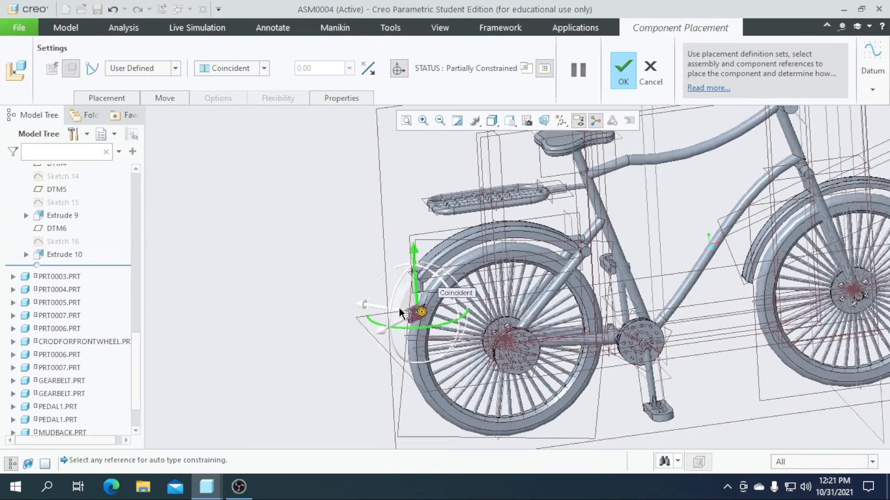
{"action": "scroll", "coordinate": [428, 314], "scroll_direction": "down", "scroll_amount": 2}
{"action": "left_click_drag", "start_coordinate": [392, 347], "coordinate": [427, 345]}
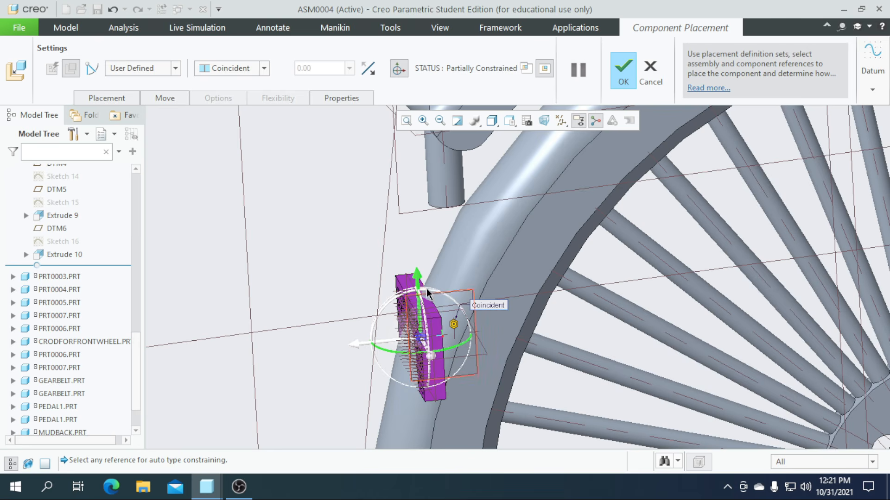
{"action": "left_click_drag", "start_coordinate": [421, 280], "coordinate": [378, 120]}
{"action": "scroll", "coordinate": [468, 294], "scroll_direction": "down", "scroll_amount": 3}
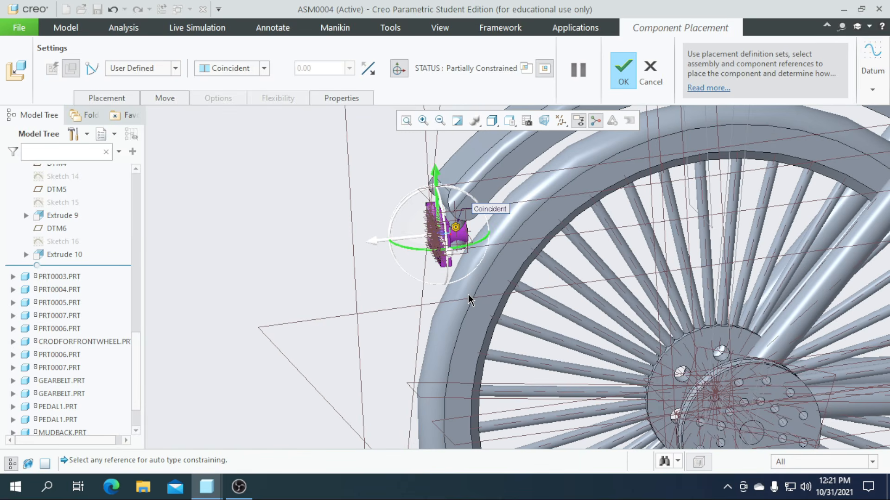
{"action": "scroll", "coordinate": [469, 257], "scroll_direction": "up", "scroll_amount": 3}
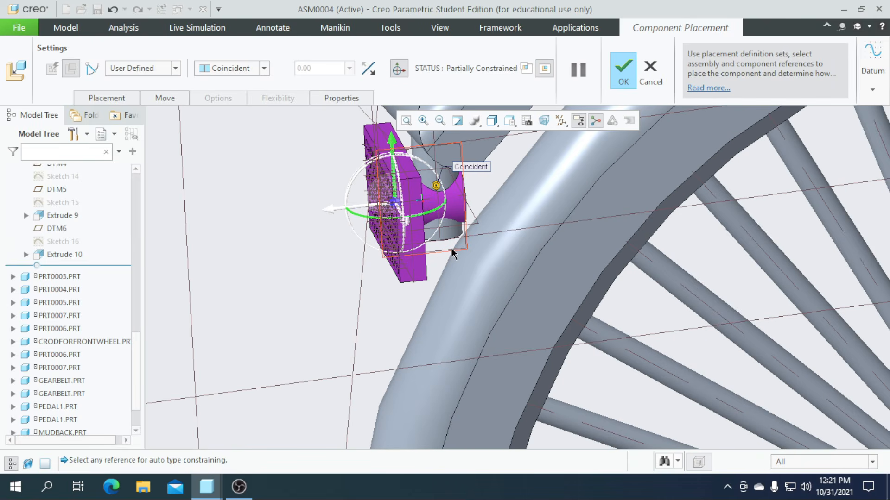
Constrain the reflector's vertical datum plane Parallel to the bicycle's large lengthwise vertical datum plane and accept the placement
{"action": "scroll", "coordinate": [456, 257], "scroll_direction": "down", "scroll_amount": 3}
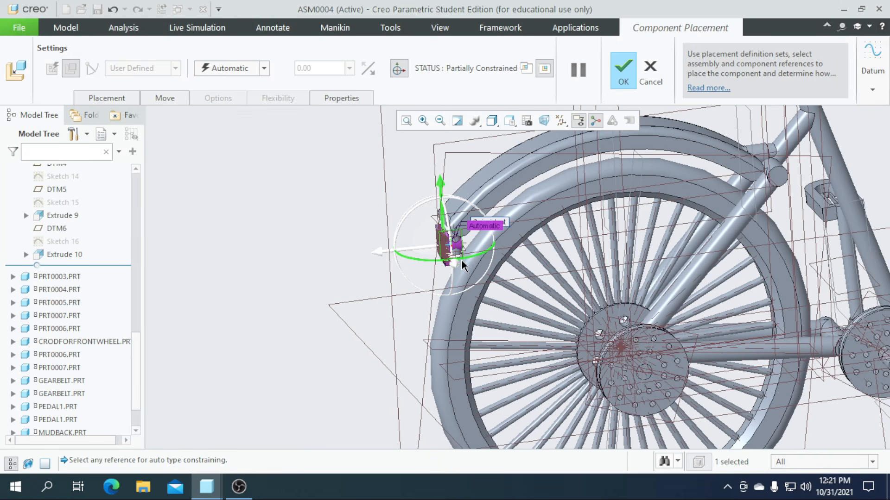
{"action": "left_click", "coordinate": [386, 227]}
{"action": "left_click", "coordinate": [265, 69]}
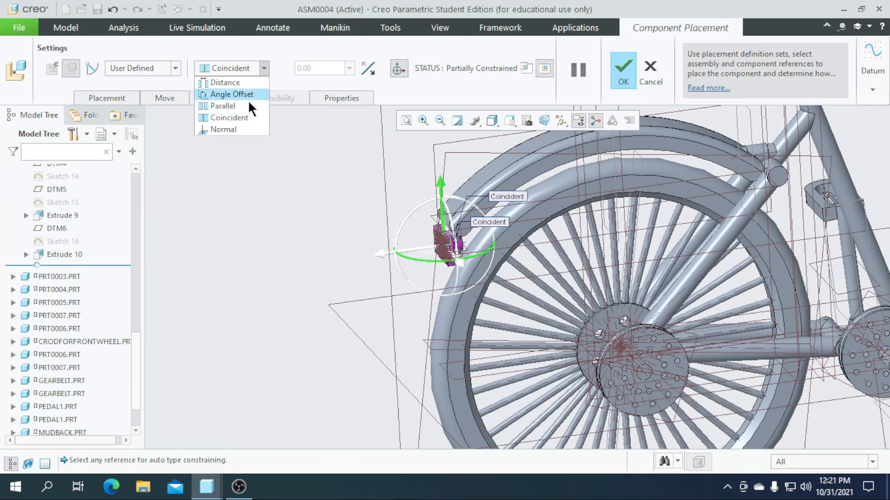
{"action": "left_click", "coordinate": [246, 107]}
{"action": "scroll", "coordinate": [435, 276], "scroll_direction": "down", "scroll_amount": 3}
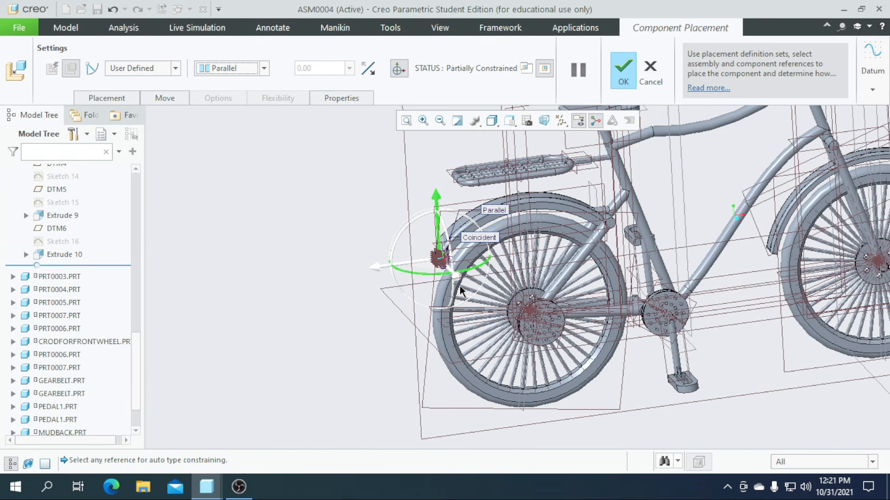
{"action": "scroll", "coordinate": [445, 260], "scroll_direction": "up", "scroll_amount": 5}
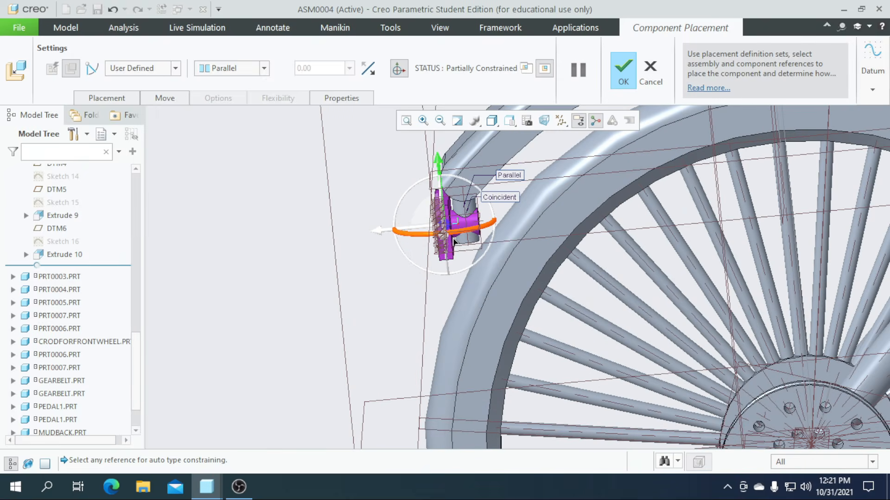
{"action": "scroll", "coordinate": [445, 269], "scroll_direction": "down", "scroll_amount": 3}
{"action": "scroll", "coordinate": [438, 274], "scroll_direction": "up", "scroll_amount": 3}
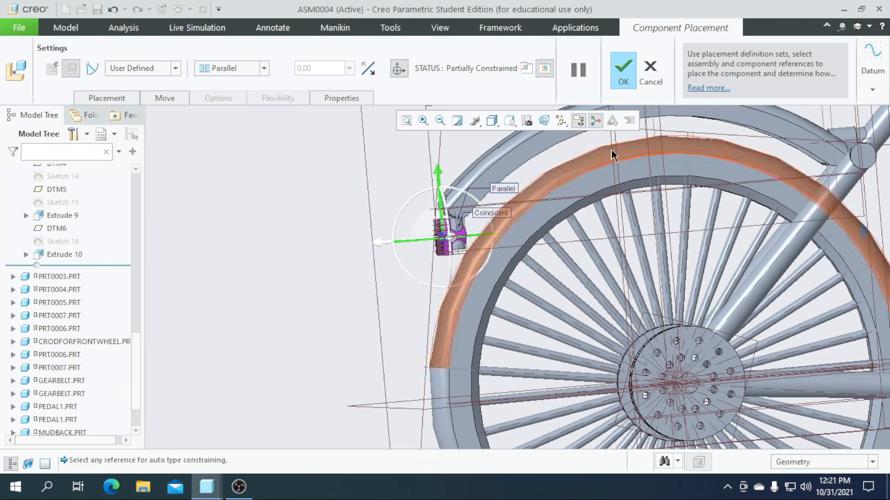
{"action": "left_click", "coordinate": [622, 76]}
Examine the placed reflector below the rear mudguard up close and from several angles
{"action": "scroll", "coordinate": [352, 275], "scroll_direction": "down", "scroll_amount": 8}
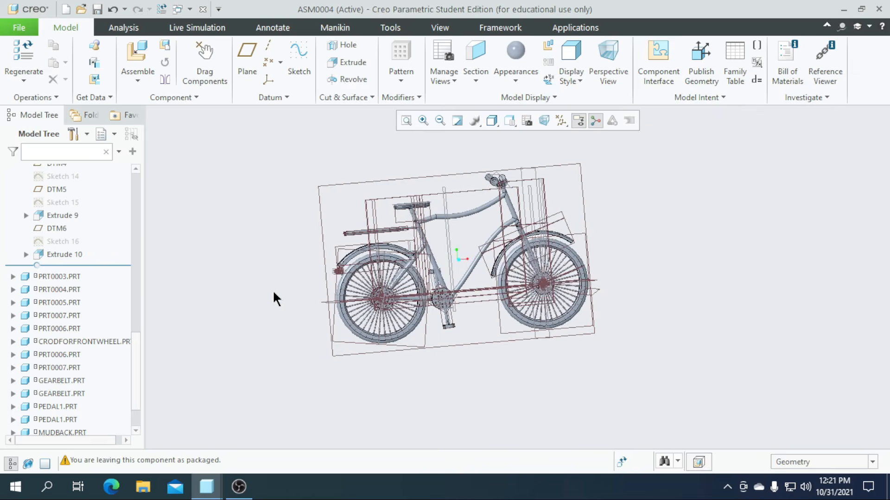
{"action": "middle_click_drag", "start_coordinate": [301, 312], "coordinate": [358, 336]}
{"action": "scroll", "coordinate": [378, 243], "scroll_direction": "up", "scroll_amount": 10}
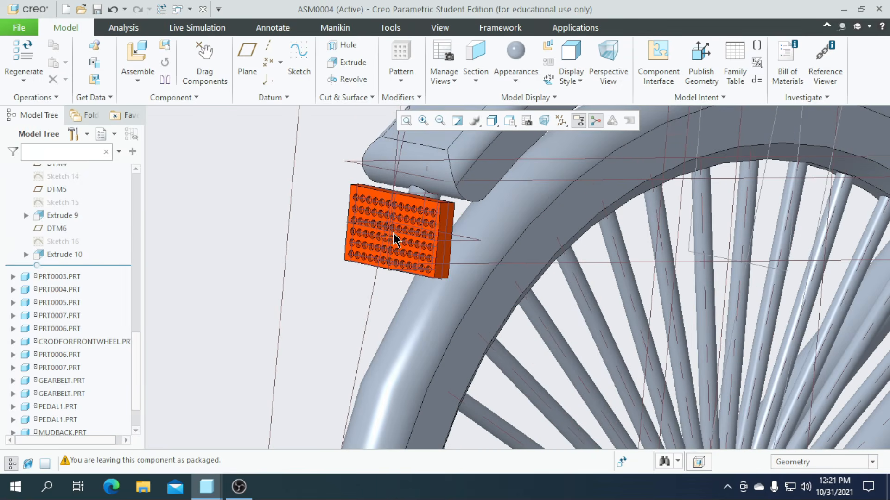
{"action": "scroll", "coordinate": [398, 304], "scroll_direction": "down", "scroll_amount": 10}
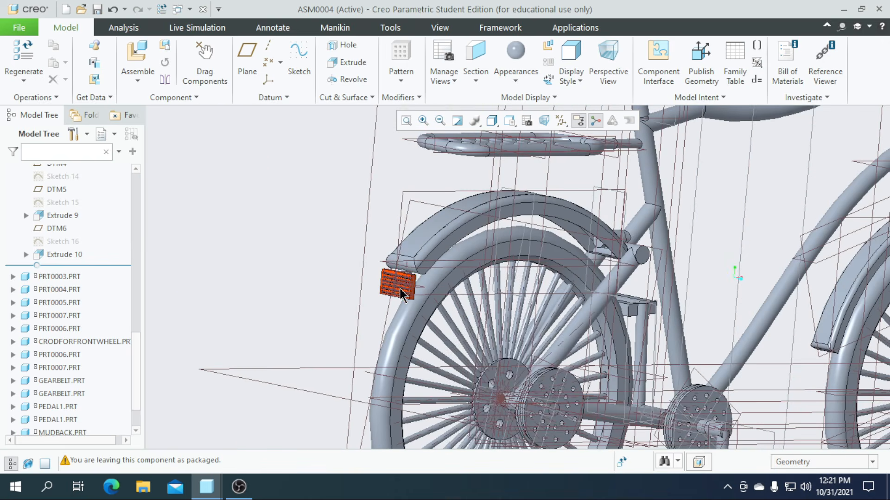
{"action": "middle_click_drag", "start_coordinate": [338, 343], "coordinate": [284, 345]}
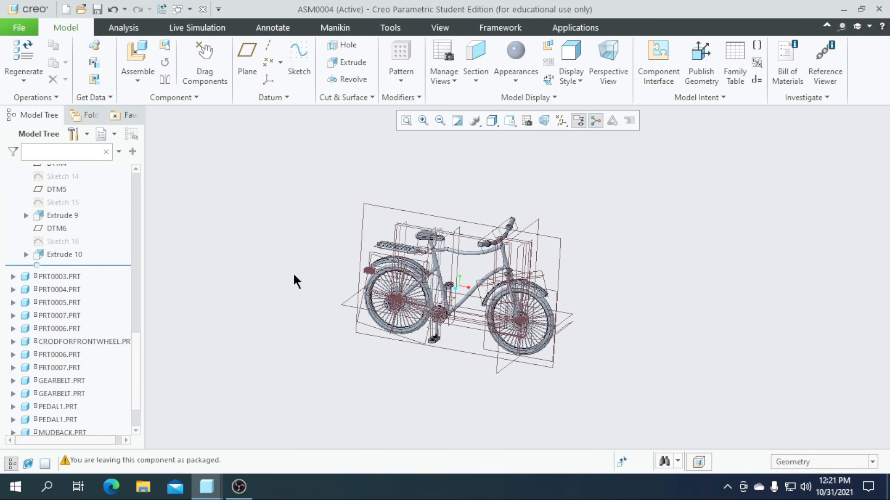
Turn off the display of all datum features in the assembly
{"action": "scroll", "coordinate": [410, 325], "scroll_direction": "down", "scroll_amount": 5}
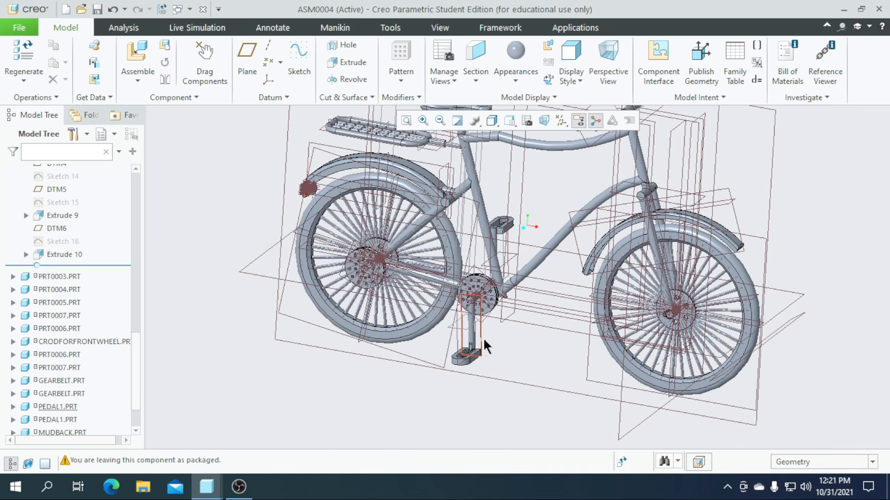
{"action": "scroll", "coordinate": [482, 348], "scroll_direction": "up", "scroll_amount": 2}
{"action": "left_click", "coordinate": [561, 120]}
{"action": "left_click", "coordinate": [561, 137]}
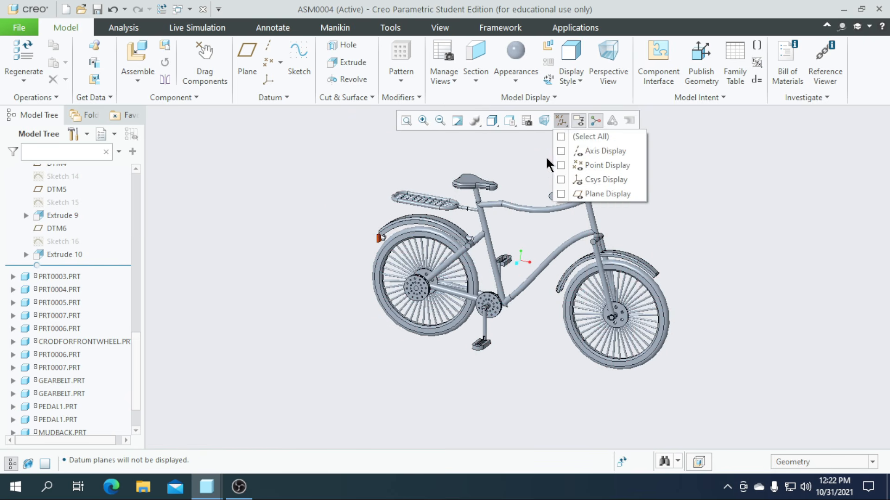
{"action": "scroll", "coordinate": [498, 301], "scroll_direction": "down", "scroll_amount": 3}
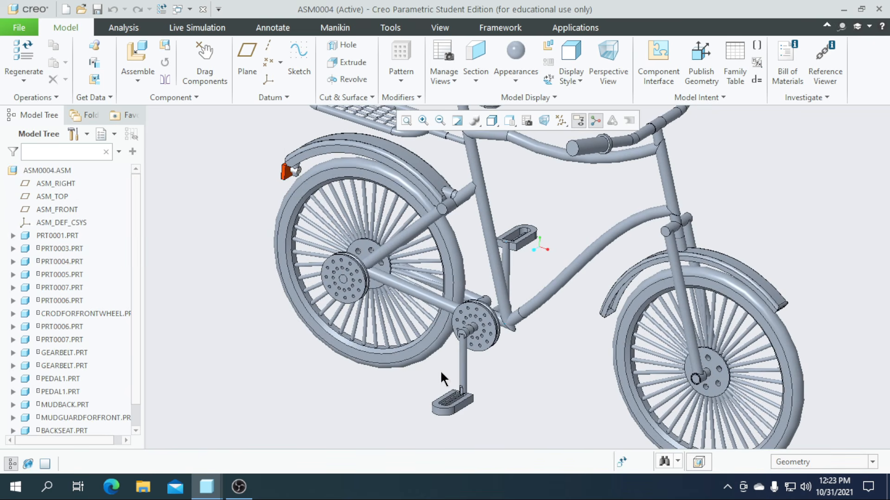
{"action": "scroll", "coordinate": [379, 410], "scroll_direction": "up", "scroll_amount": 5}
{"action": "scroll", "coordinate": [416, 394], "scroll_direction": "down", "scroll_amount": 5}
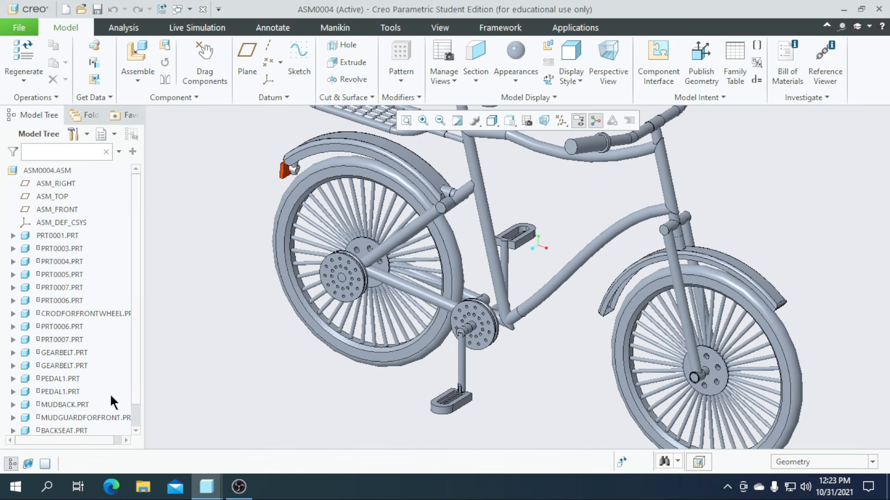
Hide the lower pedal mounted on the outer side of the front gear
{"action": "scroll", "coordinate": [114, 406], "scroll_direction": "down", "scroll_amount": 1}
{"action": "middle_click_drag", "start_coordinate": [326, 380], "coordinate": [344, 442]}
{"action": "scroll", "coordinate": [323, 259], "scroll_direction": "down", "scroll_amount": 2}
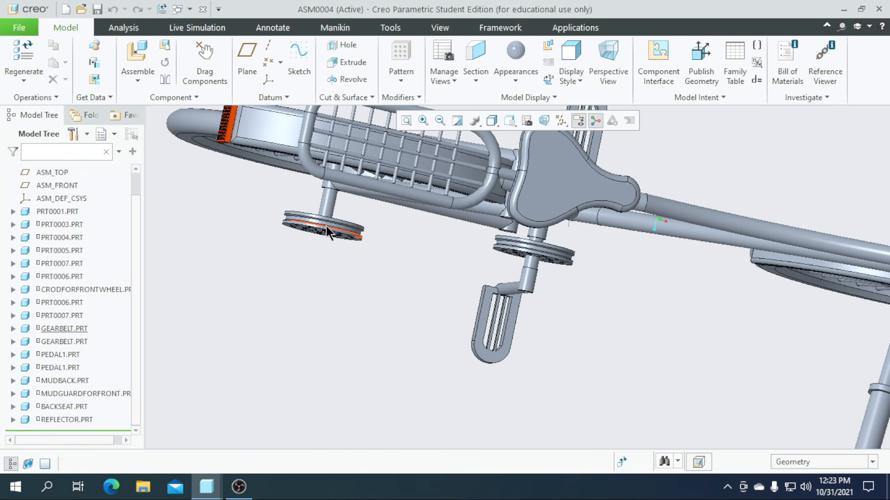
{"action": "middle_click_drag", "start_coordinate": [398, 338], "coordinate": [308, 359]}
{"action": "scroll", "coordinate": [354, 347], "scroll_direction": "up", "scroll_amount": 2}
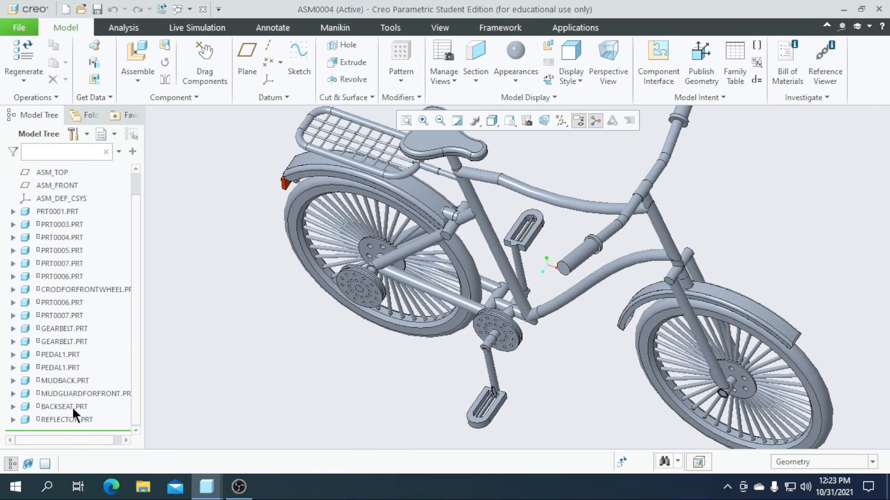
{"action": "left_click", "coordinate": [49, 381]}
{"action": "left_click", "coordinate": [52, 363]}
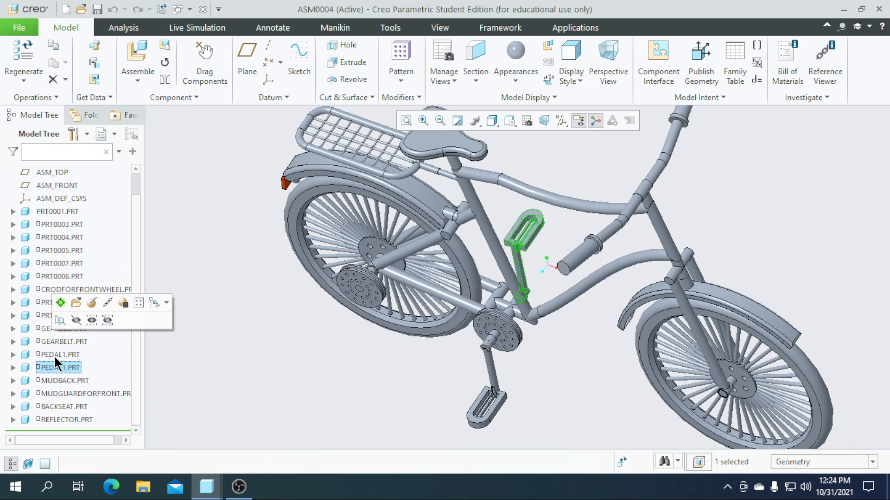
{"action": "left_click", "coordinate": [56, 354]}
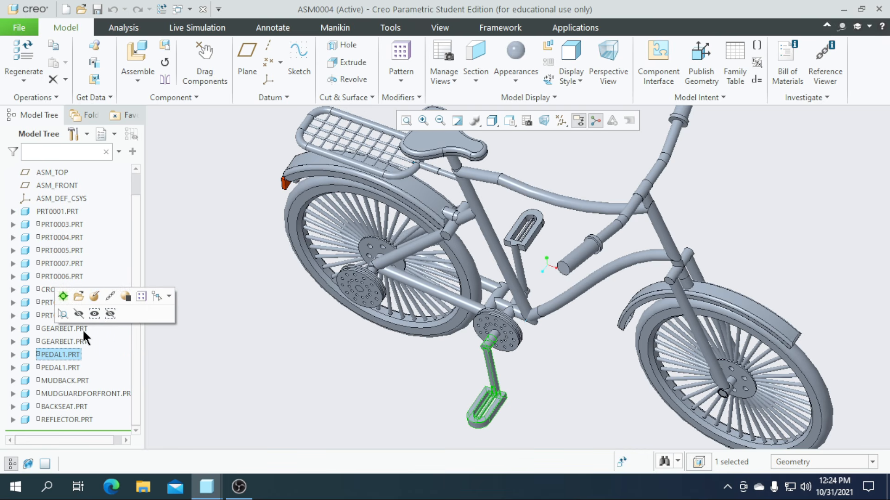
{"action": "left_click", "coordinate": [79, 315]}
Open the component placement definition of the front gear between the pedals for editing and bring the gear into close view
{"action": "left_click", "coordinate": [65, 344]}
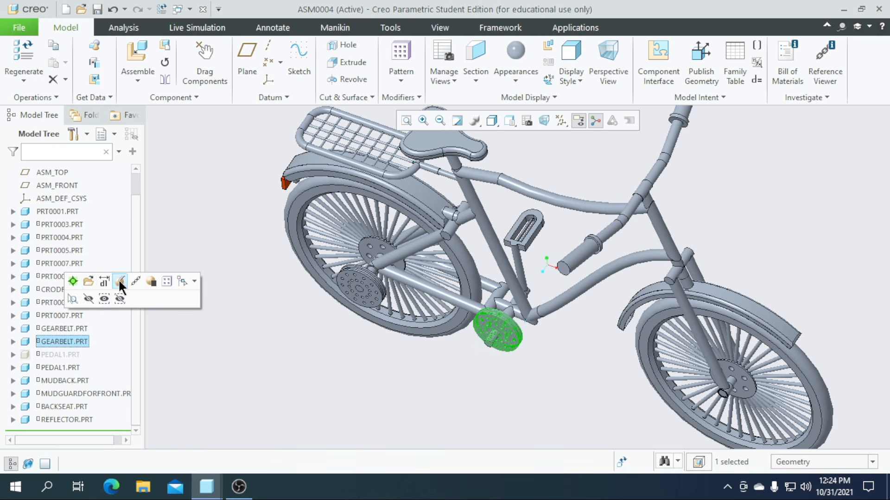
{"action": "left_click", "coordinate": [120, 281]}
{"action": "scroll", "coordinate": [524, 395], "scroll_direction": "up", "scroll_amount": 3}
{"action": "scroll", "coordinate": [478, 343], "scroll_direction": "up", "scroll_amount": 3}
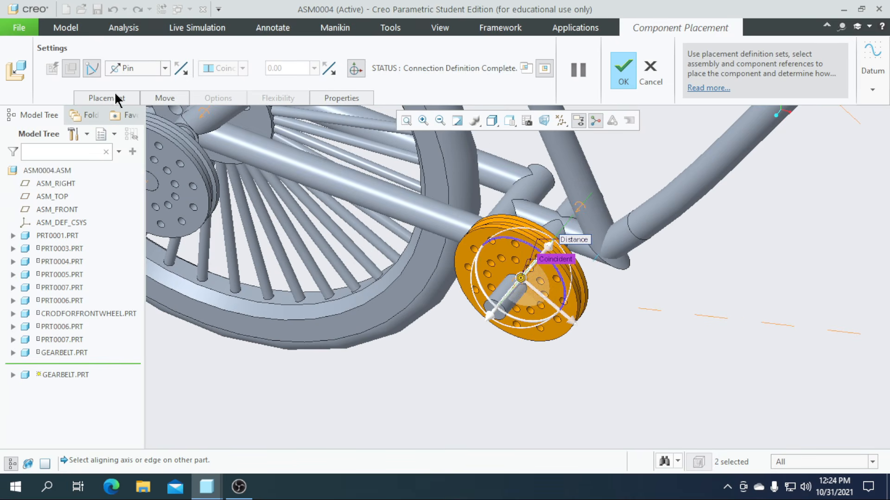
Review the axis alignment references of the front gear belt's pin connection to the crank shaft
{"action": "left_click", "coordinate": [118, 99]}
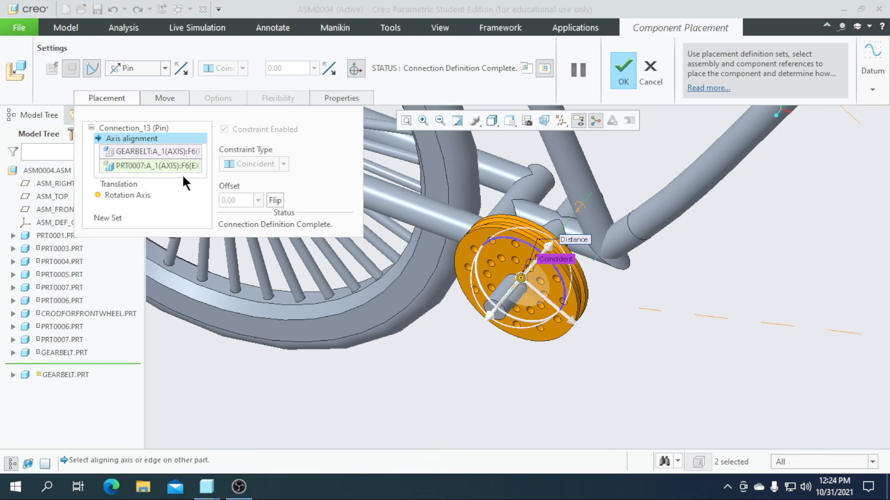
{"action": "left_click", "coordinate": [178, 154]}
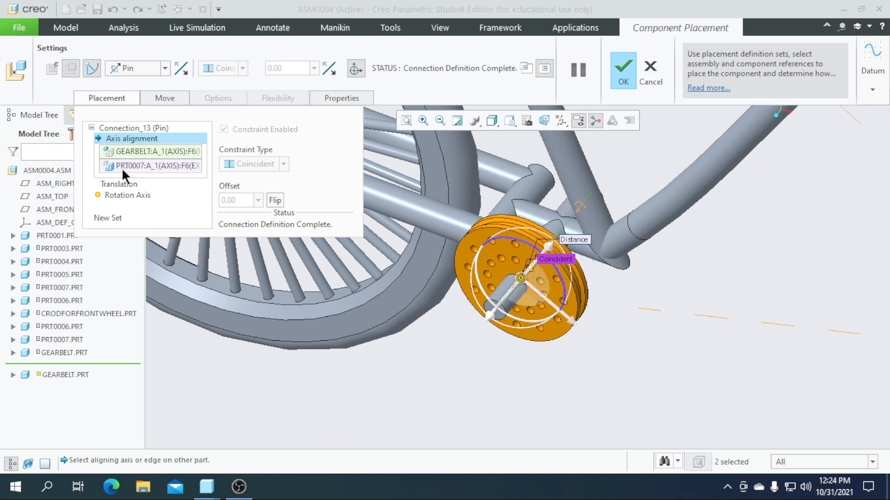
{"action": "left_click", "coordinate": [163, 100]}
{"action": "left_click", "coordinate": [118, 97]}
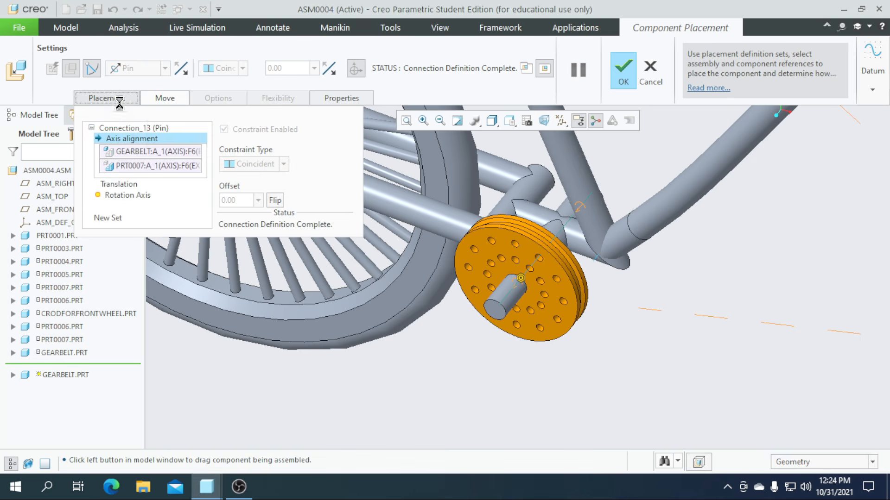
{"action": "left_click", "coordinate": [149, 129]}
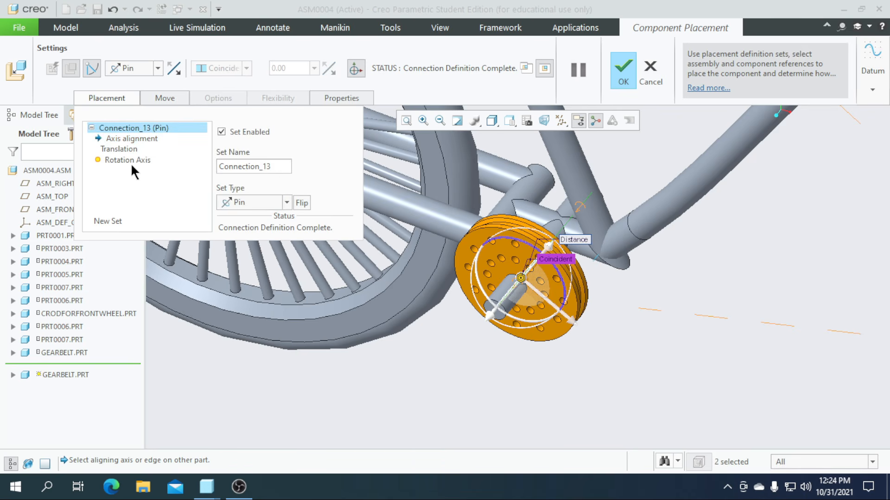
{"action": "left_click", "coordinate": [125, 138]}
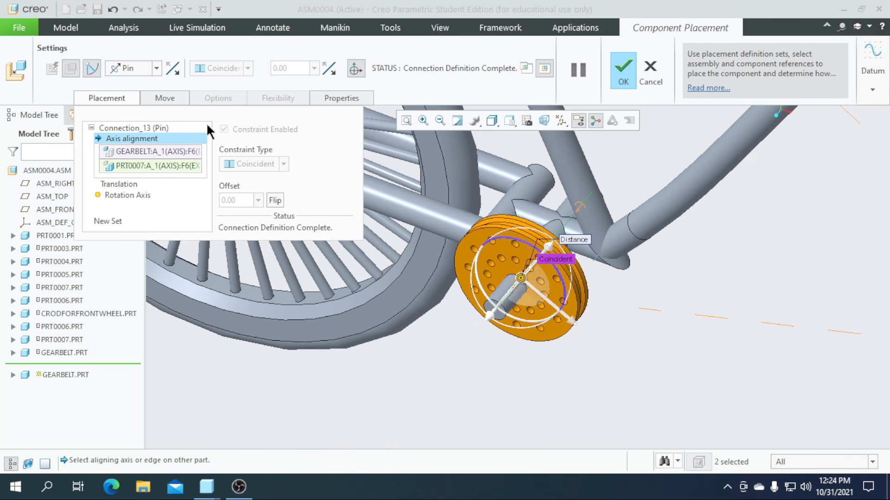
{"action": "left_click", "coordinate": [126, 97]}
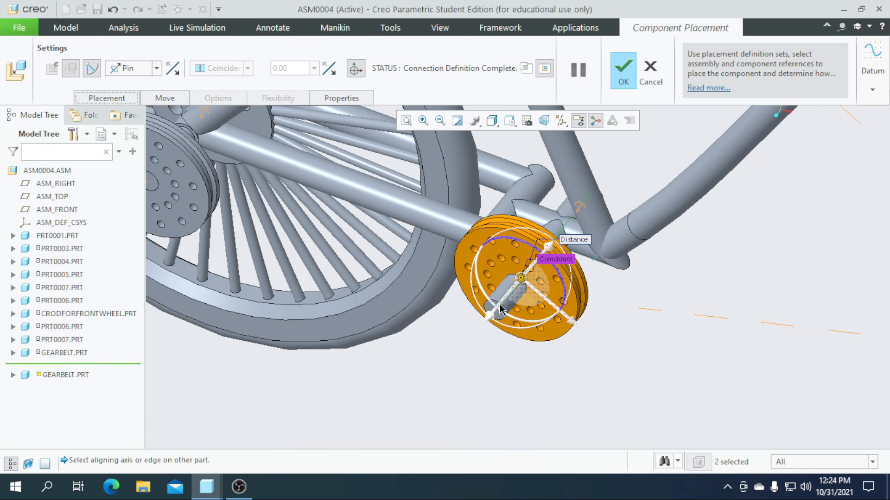
{"action": "scroll", "coordinate": [498, 308], "scroll_direction": "down", "scroll_amount": 3}
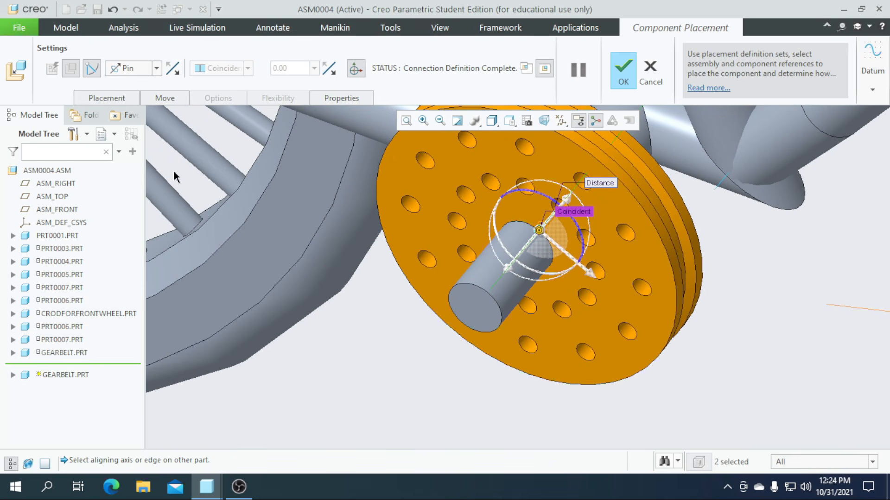
Convert the front gear belt's pin connection into user-defined placement constraints
{"action": "left_click", "coordinate": [92, 69]}
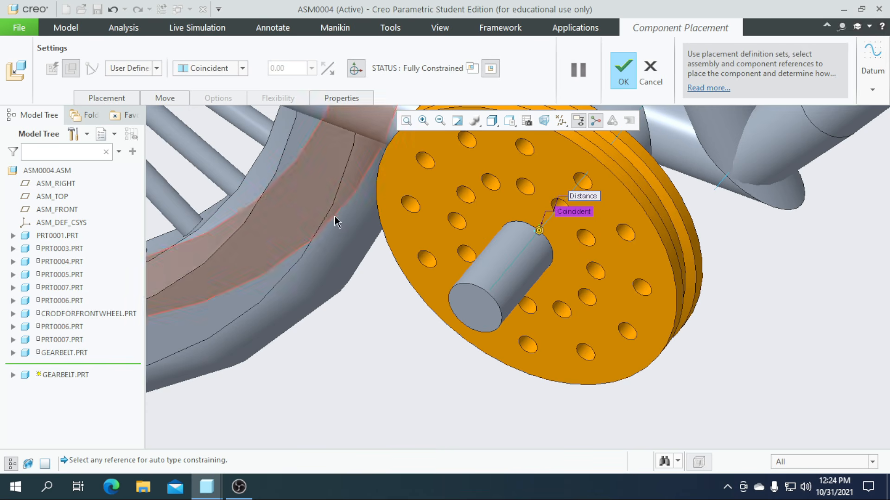
{"action": "scroll", "coordinate": [471, 285], "scroll_direction": "up", "scroll_amount": 3}
{"action": "middle_click_drag", "start_coordinate": [482, 294], "coordinate": [547, 293]}
{"action": "scroll", "coordinate": [608, 245], "scroll_direction": "down", "scroll_amount": 3}
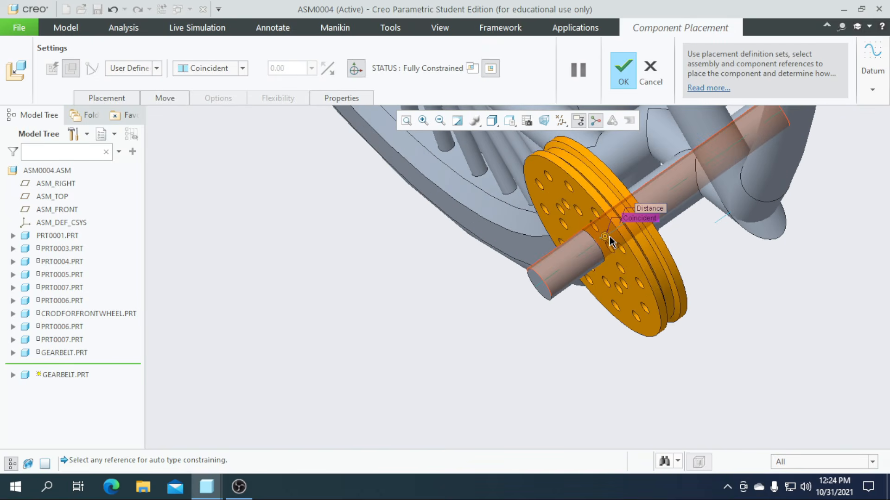
{"action": "left_click", "coordinate": [604, 240]}
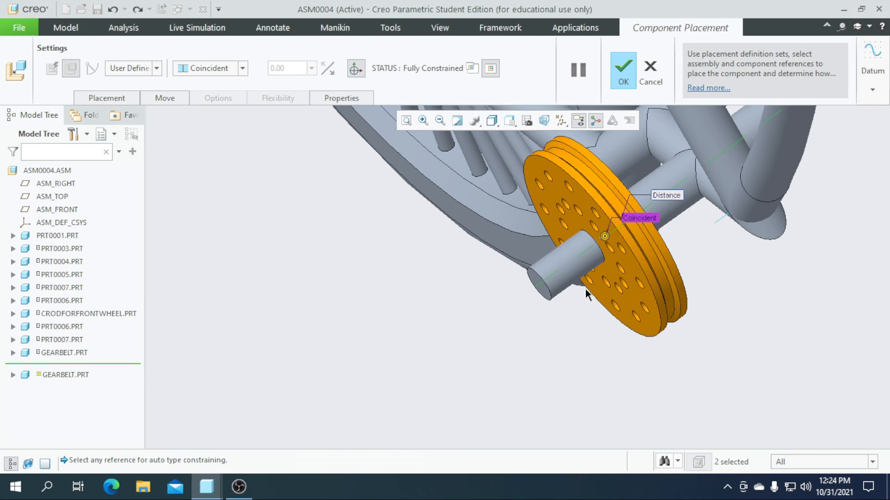
Change the distance constraint between the gear belt and PRT0007 surfaces to Coincident and accept the placement
{"action": "scroll", "coordinate": [602, 255], "scroll_direction": "up", "scroll_amount": 4}
{"action": "scroll", "coordinate": [699, 304], "scroll_direction": "down", "scroll_amount": 2}
{"action": "left_click", "coordinate": [699, 299]}
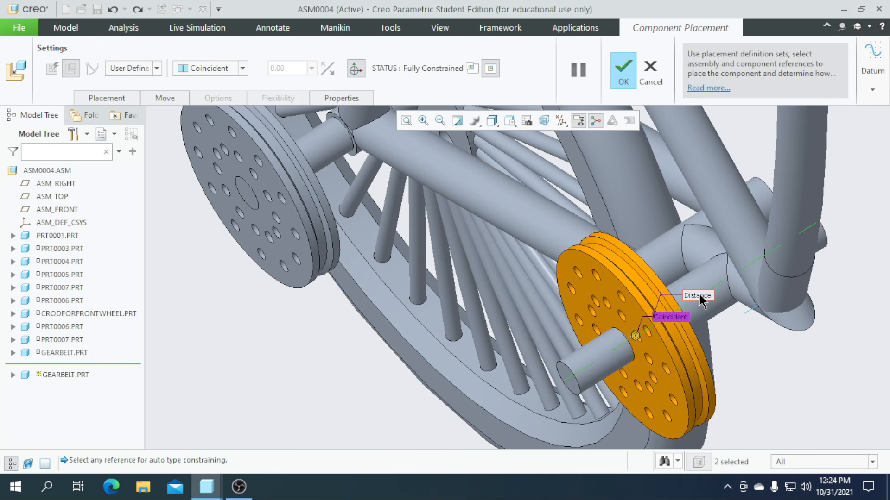
{"action": "left_click", "coordinate": [732, 304]}
{"action": "left_click", "coordinate": [713, 354]}
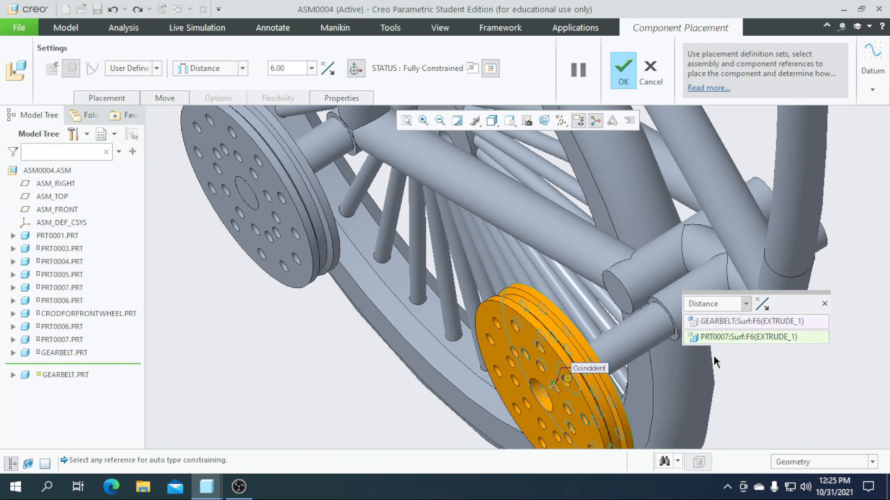
{"action": "scroll", "coordinate": [535, 369], "scroll_direction": "up", "scroll_amount": 2}
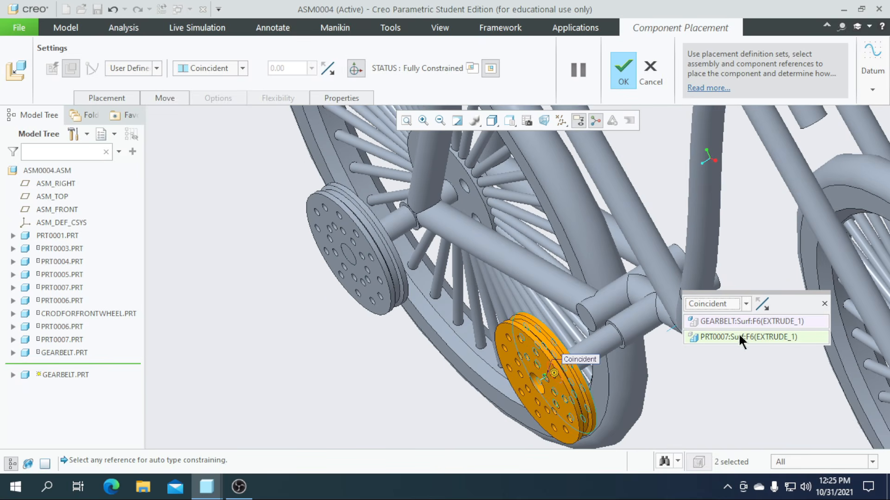
{"action": "scroll", "coordinate": [547, 408], "scroll_direction": "down", "scroll_amount": 6}
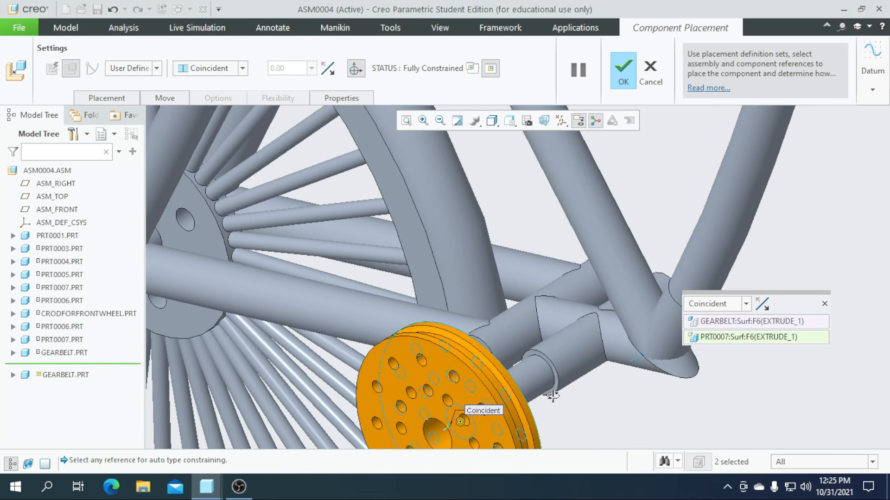
{"action": "scroll", "coordinate": [560, 388], "scroll_direction": "up", "scroll_amount": 4}
{"action": "scroll", "coordinate": [541, 431], "scroll_direction": "down", "scroll_amount": 4}
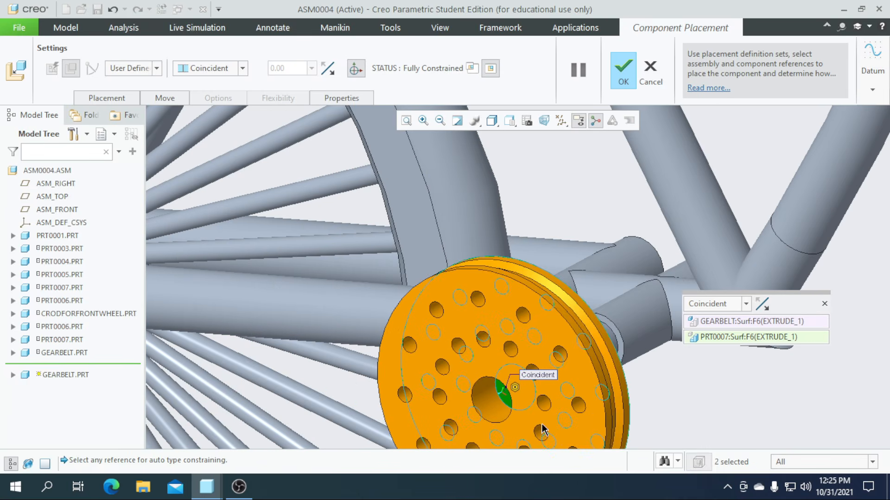
{"action": "scroll", "coordinate": [531, 424], "scroll_direction": "up", "scroll_amount": 4}
{"action": "left_click", "coordinate": [623, 70]}
Delete the lower pedal and the gear belt mounted on the crank shaft from the assembly
{"action": "left_click", "coordinate": [59, 355]}
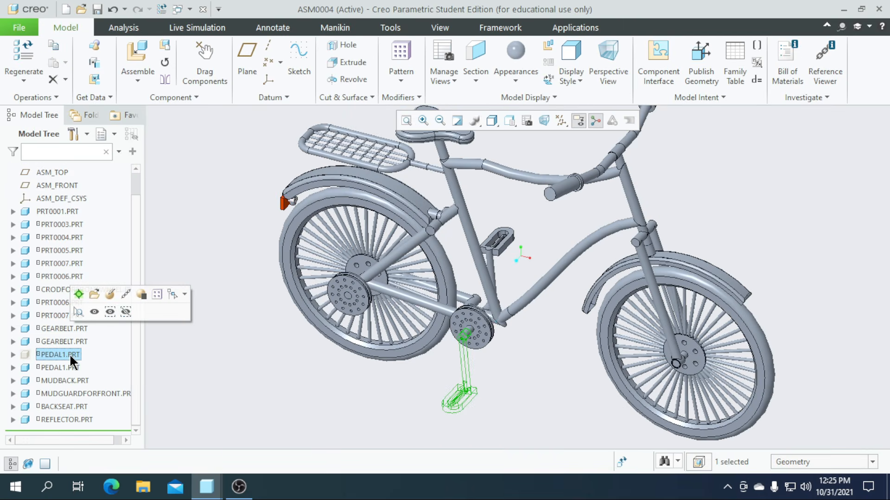
{"action": "key", "text": "Delete"}
{"action": "key", "text": "Return"}
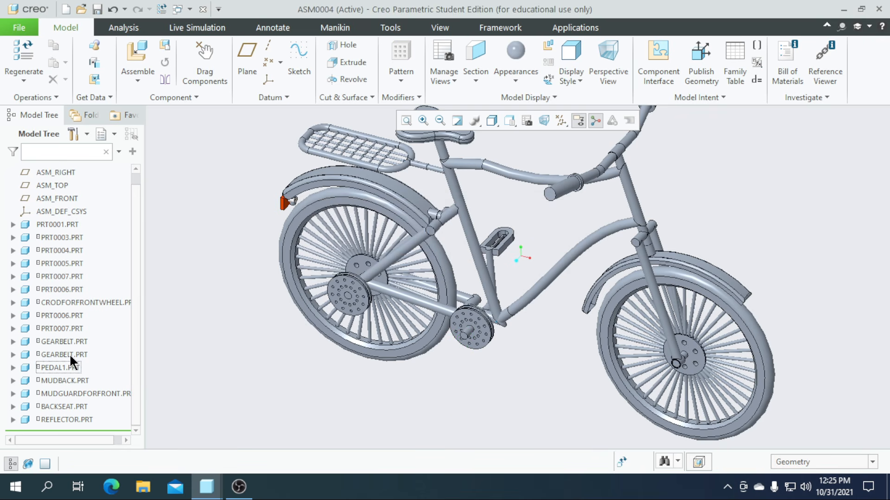
{"action": "left_click", "coordinate": [70, 356]}
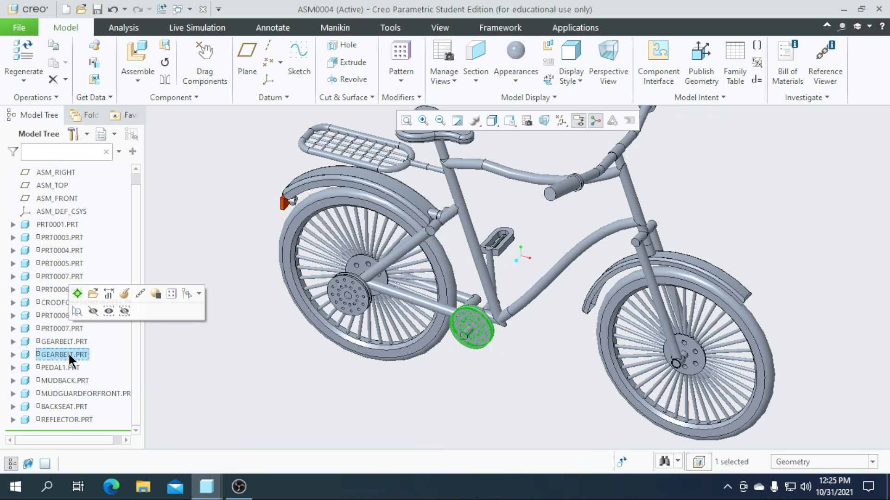
{"action": "key", "text": "Delete"}
{"action": "key", "text": "Return"}
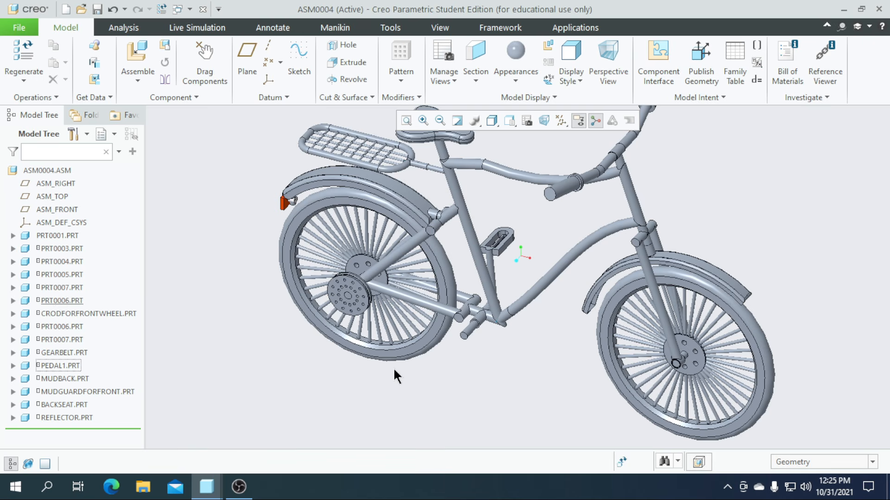
Insert gearbelt.prt as a new component and turn on the display of all datum features
{"action": "left_click", "coordinate": [139, 61]}
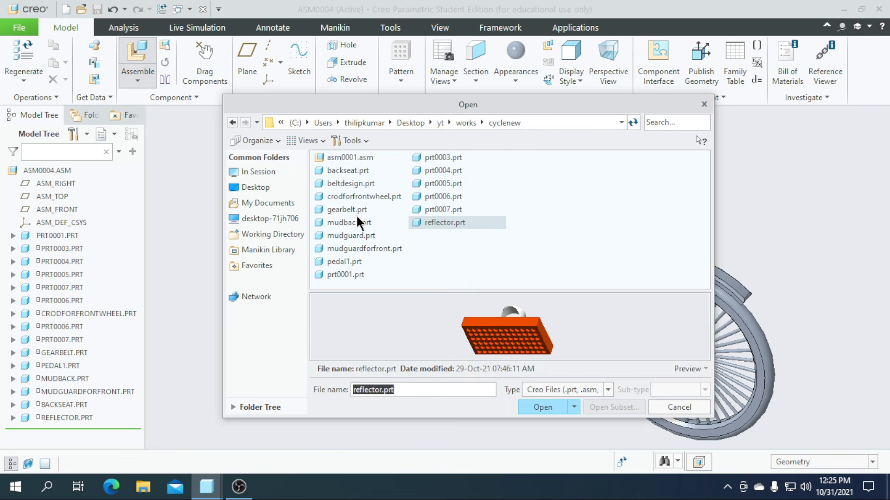
{"action": "left_click", "coordinate": [355, 211]}
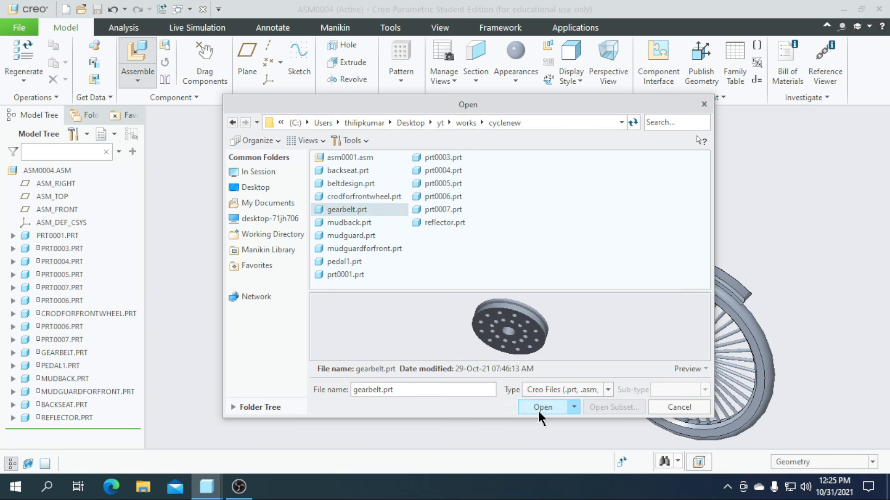
{"action": "left_click", "coordinate": [542, 408]}
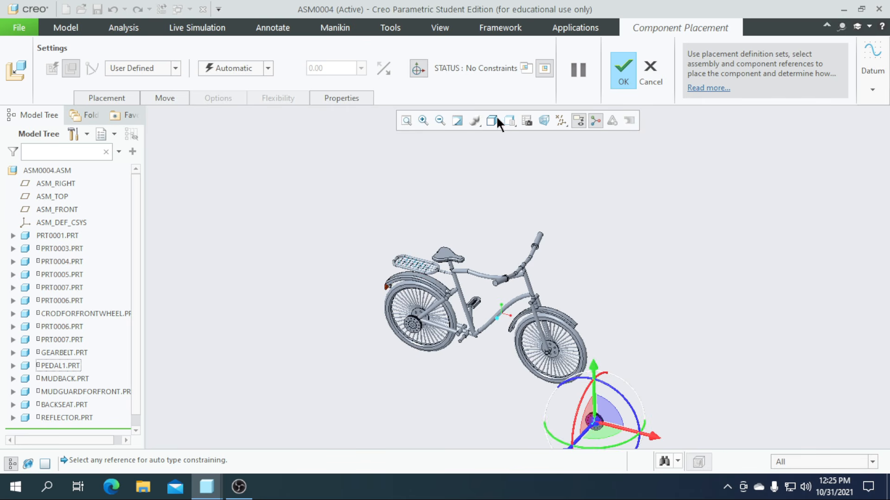
{"action": "left_click", "coordinate": [559, 120]}
{"action": "left_click", "coordinate": [562, 134]}
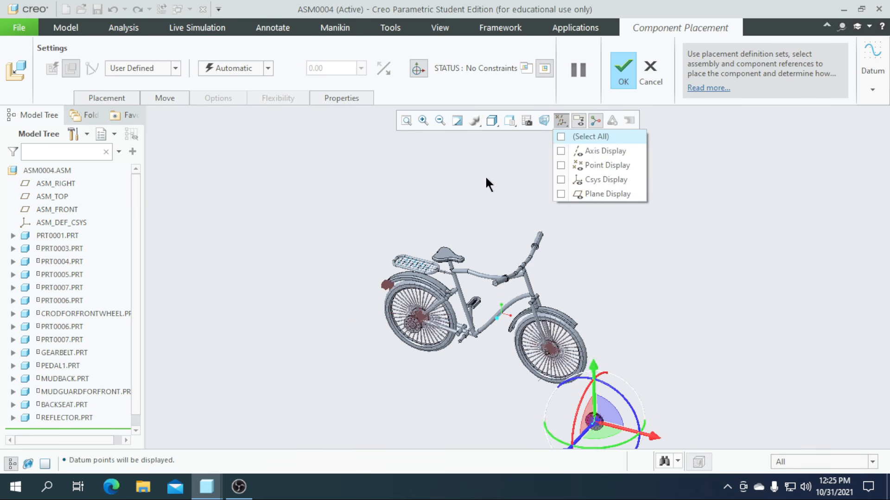
Give the new gear belt a Pin connection and align its center axis with the crank shaft's axis
{"action": "left_click", "coordinate": [176, 68]}
{"action": "left_click", "coordinate": [137, 105]}
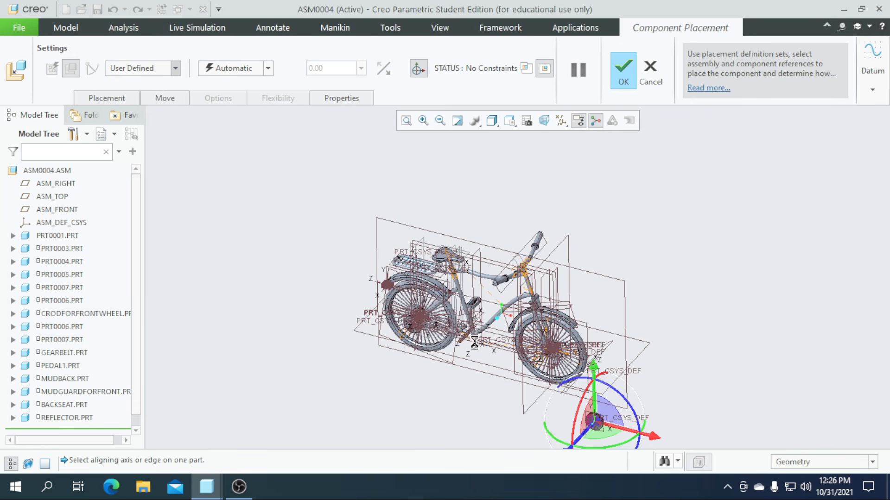
{"action": "scroll", "coordinate": [440, 343], "scroll_direction": "up", "scroll_amount": 5}
{"action": "scroll", "coordinate": [385, 317], "scroll_direction": "up", "scroll_amount": 6}
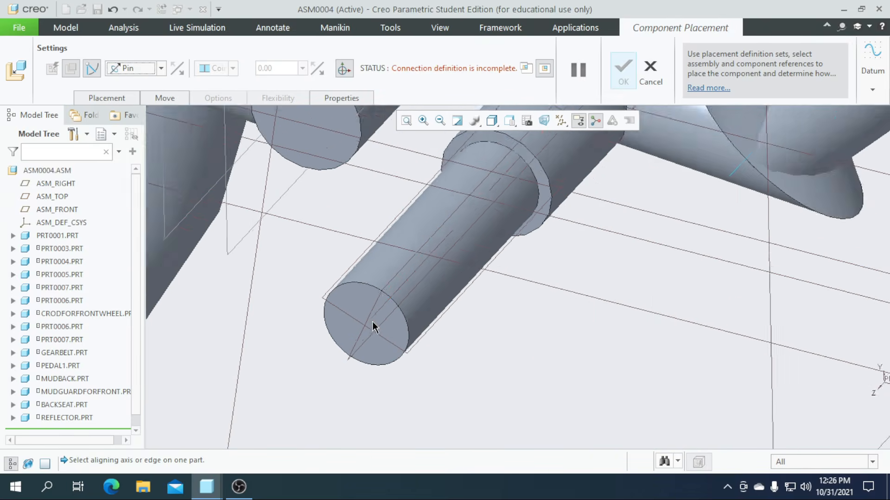
{"action": "left_click", "coordinate": [375, 313]}
{"action": "scroll", "coordinate": [367, 301], "scroll_direction": "down", "scroll_amount": 8}
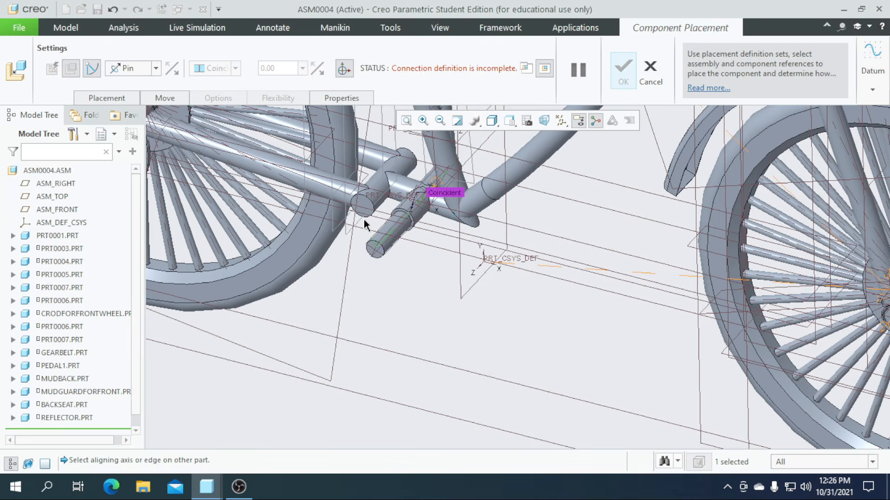
{"action": "scroll", "coordinate": [595, 405], "scroll_direction": "up", "scroll_amount": 10}
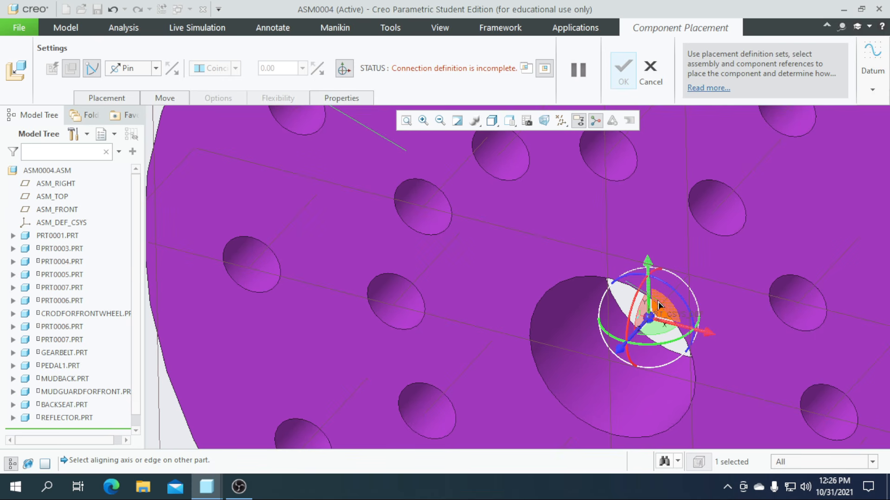
{"action": "left_click", "coordinate": [666, 303]}
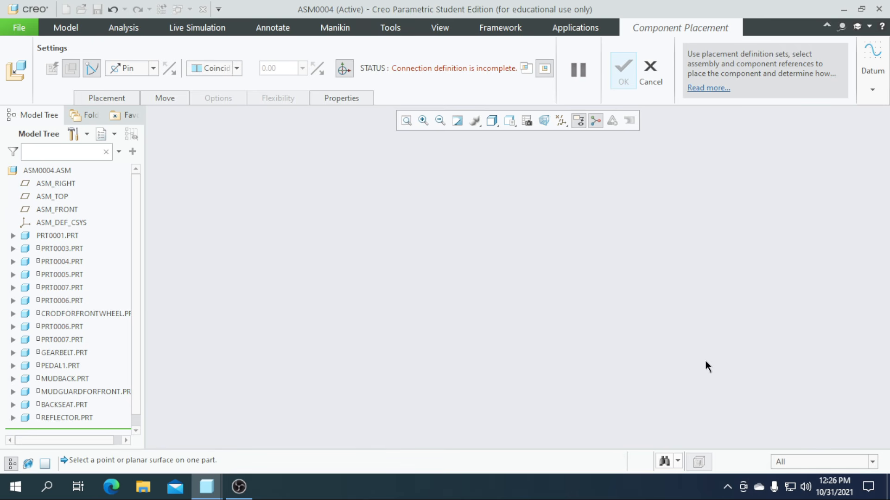
Make the gear belt's flat face coincident with the crank shaft's end face and accept the placement
{"action": "scroll", "coordinate": [689, 374], "scroll_direction": "down", "scroll_amount": 5}
{"action": "scroll", "coordinate": [240, 205], "scroll_direction": "up", "scroll_amount": 5}
{"action": "left_click", "coordinate": [239, 202]}
{"action": "scroll", "coordinate": [239, 203], "scroll_direction": "down", "scroll_amount": 5}
{"action": "scroll", "coordinate": [340, 192], "scroll_direction": "up", "scroll_amount": 5}
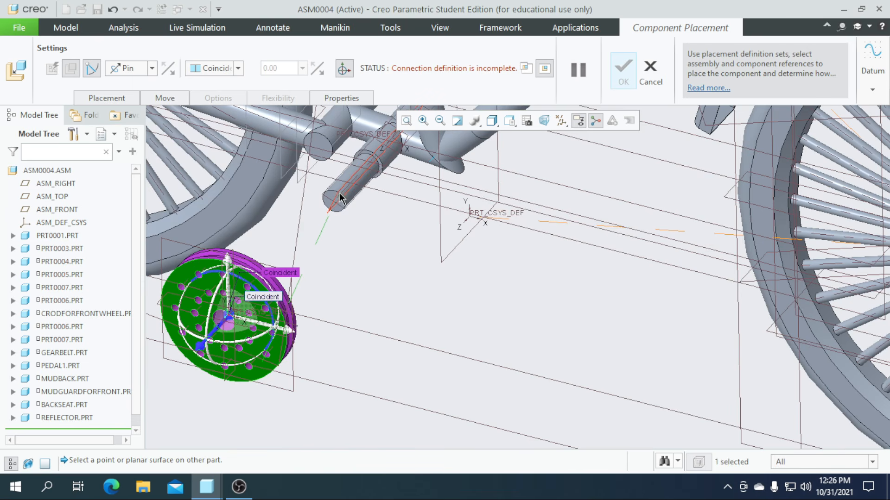
{"action": "left_click", "coordinate": [338, 210]}
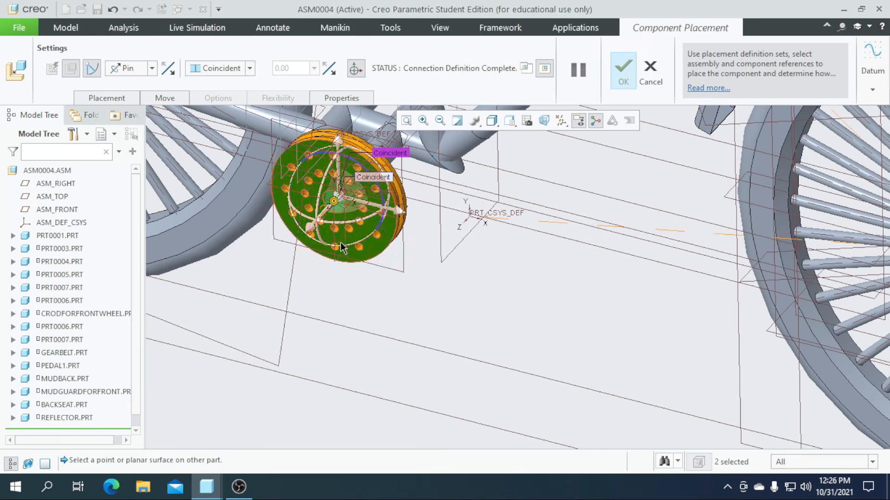
{"action": "scroll", "coordinate": [398, 327], "scroll_direction": "down", "scroll_amount": 2}
{"action": "left_click", "coordinate": [623, 74]}
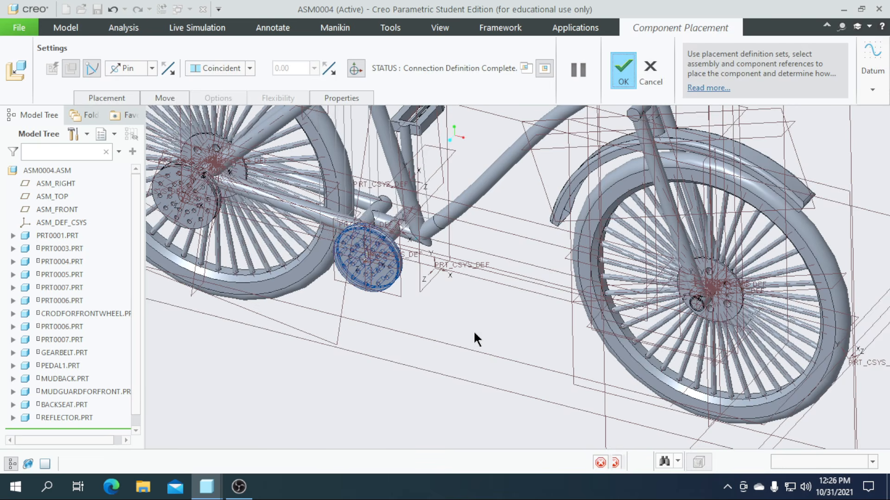
Insert pedal1.prt as a new component and give it a Pin connection
{"action": "scroll", "coordinate": [473, 328], "scroll_direction": "down", "scroll_amount": 4}
{"action": "middle_click_drag", "start_coordinate": [346, 402], "coordinate": [433, 345]}
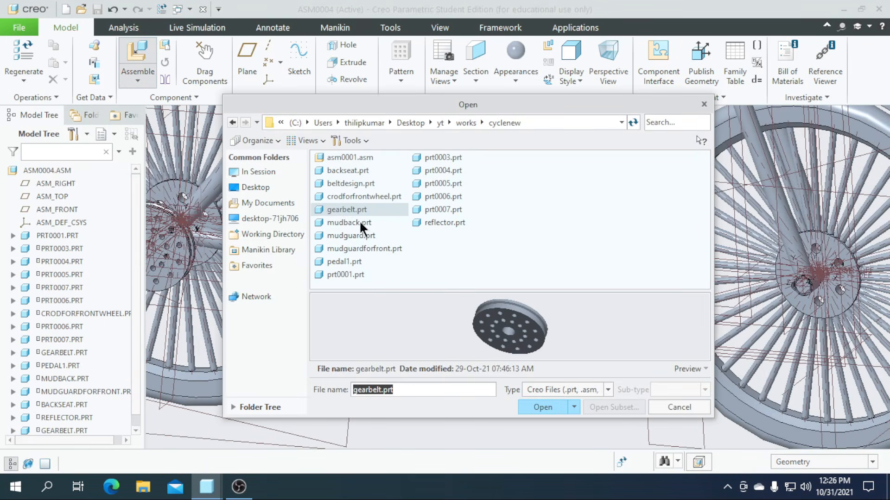
{"action": "left_click", "coordinate": [344, 261]}
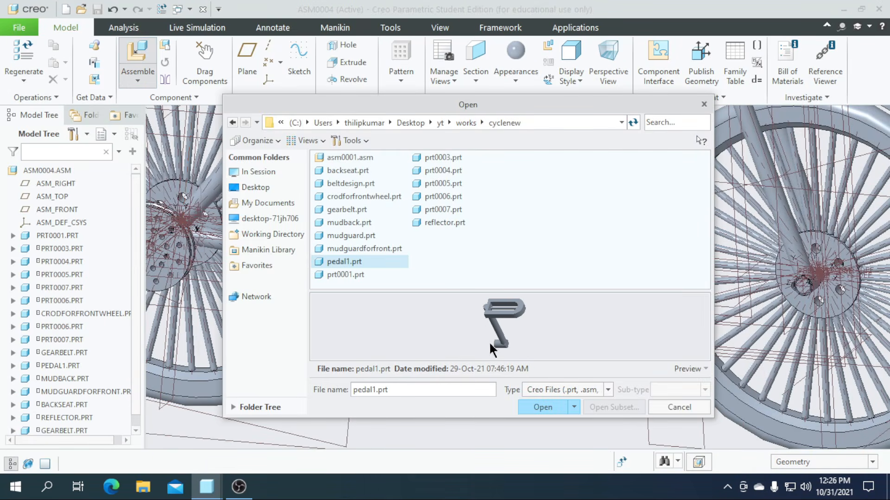
{"action": "left_click", "coordinate": [540, 407]}
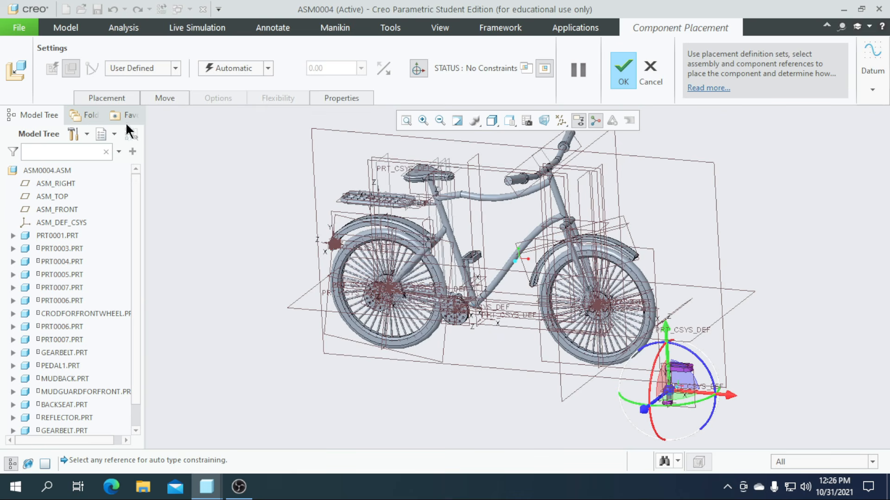
{"action": "left_click", "coordinate": [172, 70]}
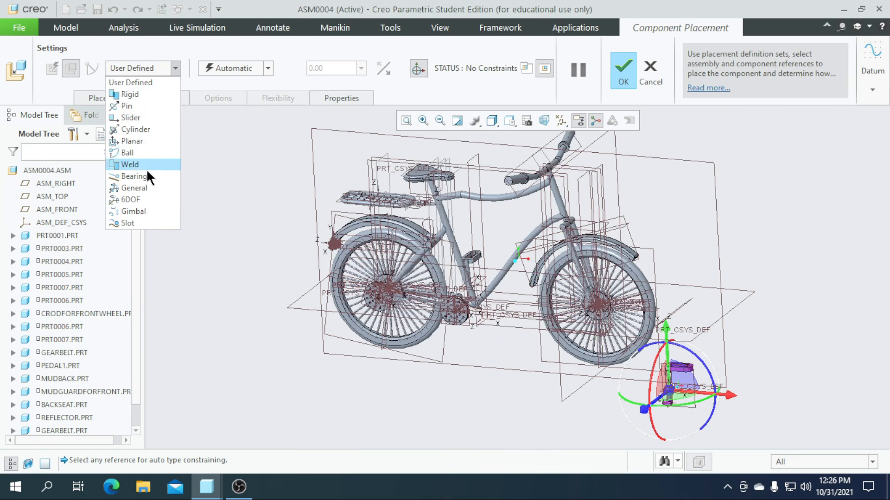
{"action": "left_click", "coordinate": [130, 106]}
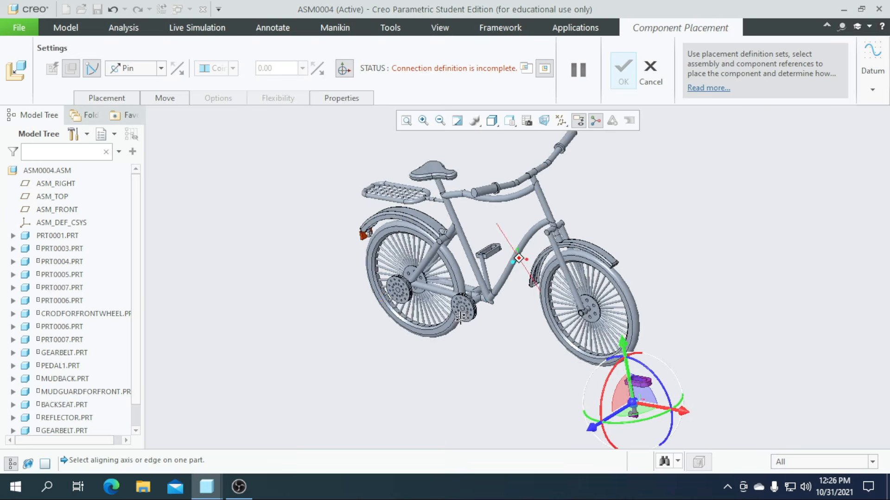
Rotate the new pedal so that it hangs downward and align its hub axis with the center axis of the crank-side gear belt
{"action": "scroll", "coordinate": [460, 316], "scroll_direction": "up", "scroll_amount": 10}
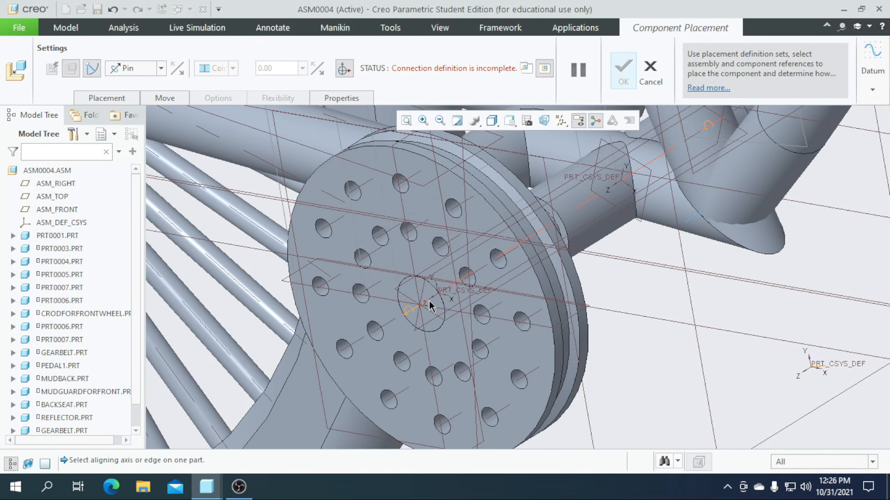
{"action": "scroll", "coordinate": [429, 306], "scroll_direction": "down", "scroll_amount": 5}
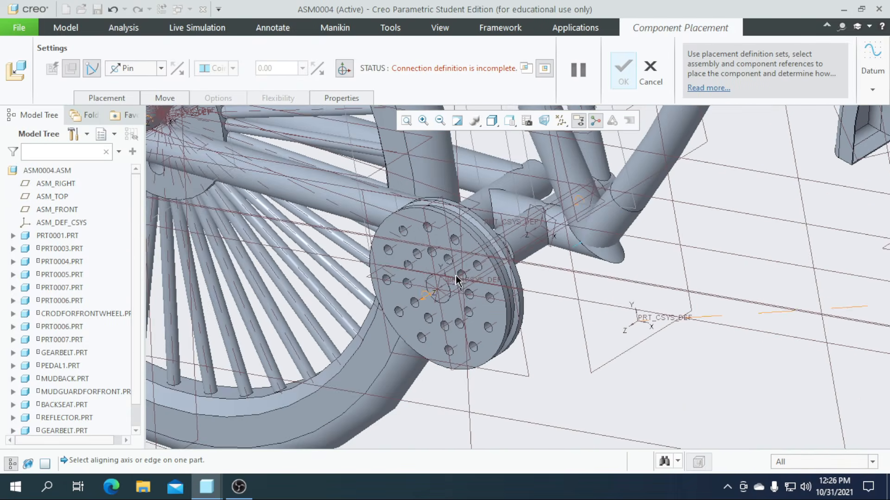
{"action": "scroll", "coordinate": [439, 296], "scroll_direction": "up", "scroll_amount": 7}
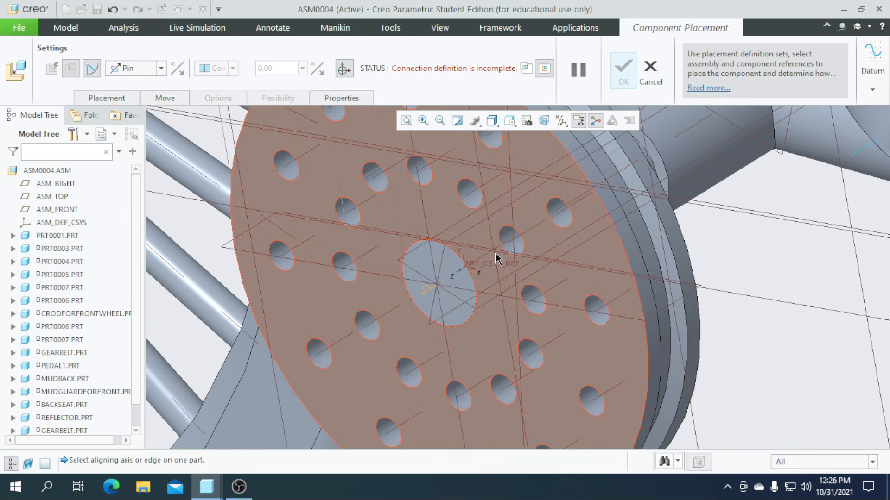
{"action": "left_click", "coordinate": [490, 254]}
{"action": "scroll", "coordinate": [490, 254], "scroll_direction": "down", "scroll_amount": 5}
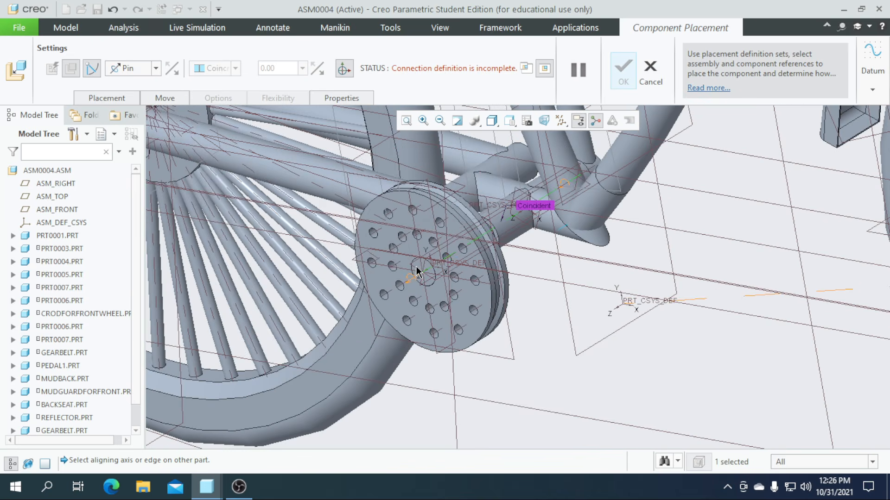
{"action": "scroll", "coordinate": [581, 386], "scroll_direction": "up", "scroll_amount": 6}
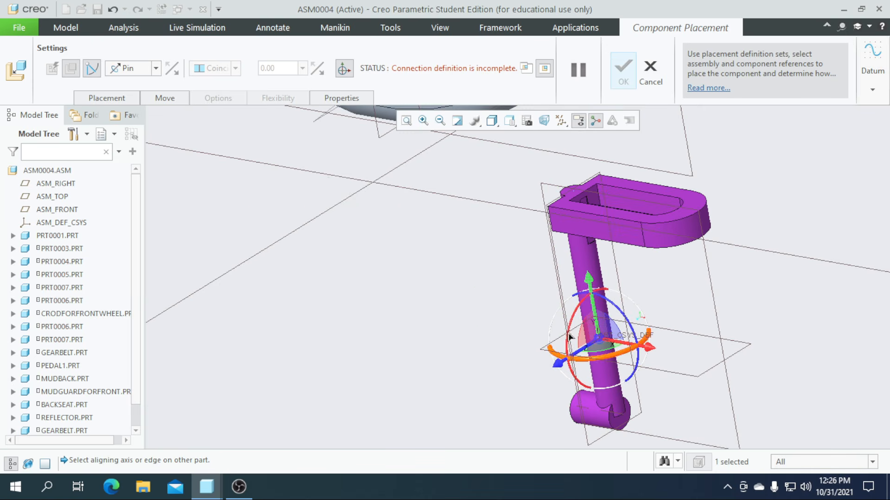
{"action": "middle_click_drag", "start_coordinate": [581, 386], "coordinate": [576, 410]}
{"action": "left_click_drag", "start_coordinate": [577, 410], "coordinate": [654, 411]}
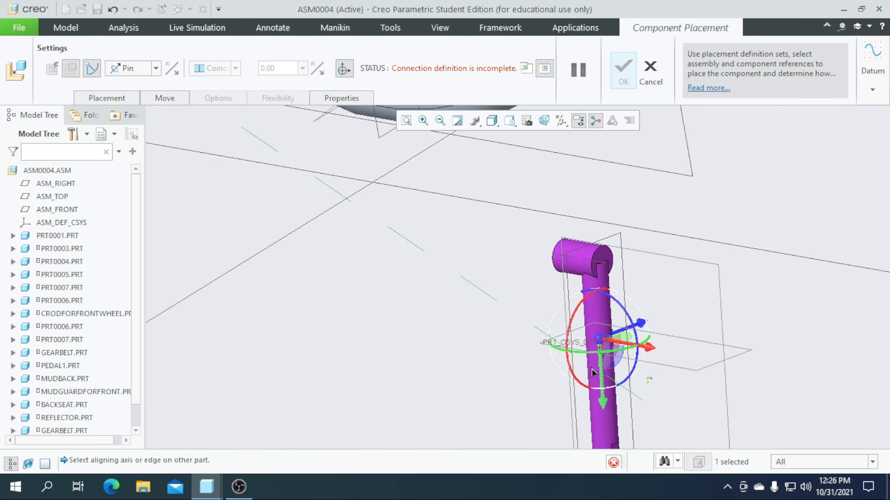
{"action": "left_click_drag", "start_coordinate": [603, 355], "coordinate": [482, 349]}
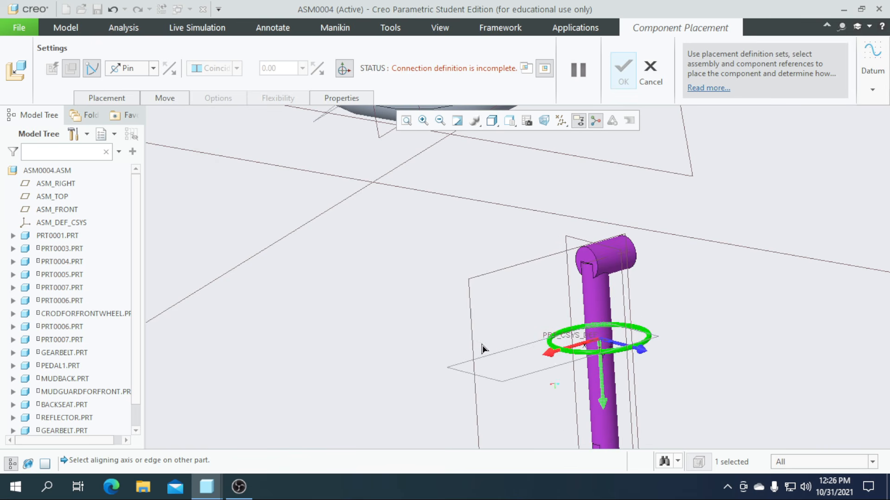
{"action": "scroll", "coordinate": [663, 330], "scroll_direction": "down", "scroll_amount": 7}
{"action": "scroll", "coordinate": [505, 234], "scroll_direction": "up", "scroll_amount": 3}
Make the ring-shaped end face of the pedal hub coincident with the crank shaft's end face and accept the placement
{"action": "scroll", "coordinate": [438, 199], "scroll_direction": "up", "scroll_amount": 6}
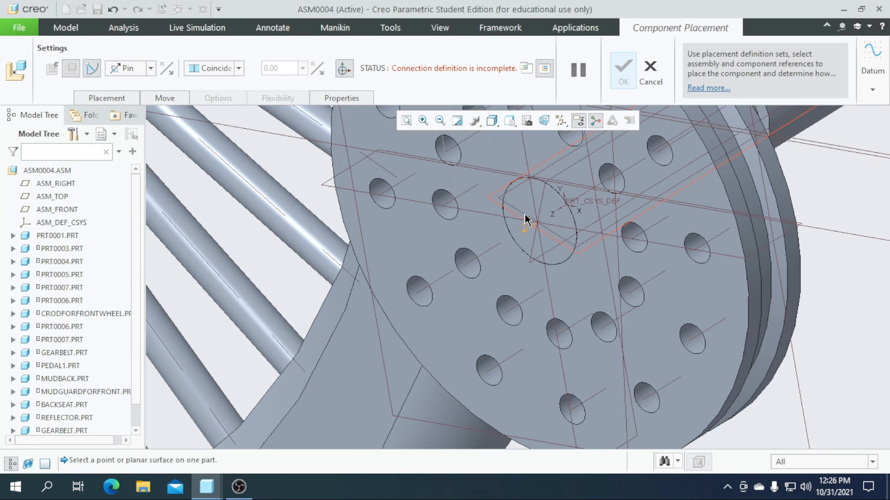
{"action": "left_click", "coordinate": [525, 218]}
{"action": "scroll", "coordinate": [388, 306], "scroll_direction": "down", "scroll_amount": 4}
{"action": "scroll", "coordinate": [569, 251], "scroll_direction": "down", "scroll_amount": 4}
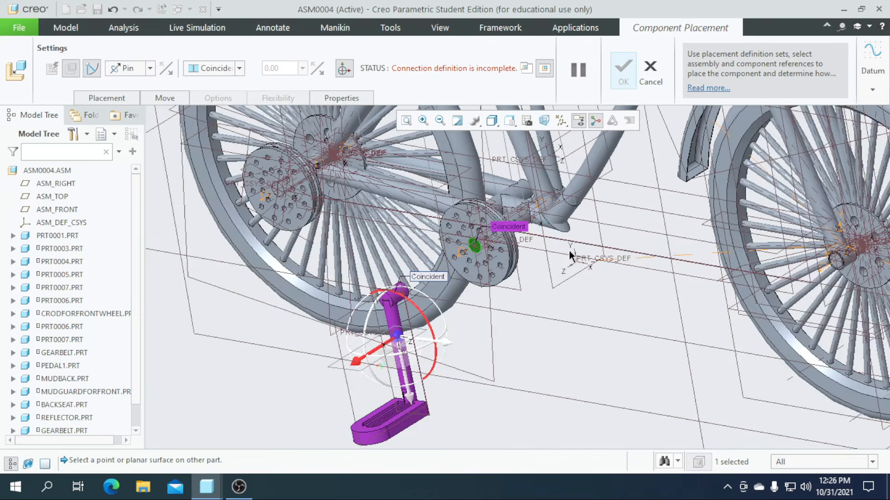
{"action": "left_click_drag", "start_coordinate": [467, 308], "coordinate": [372, 361]}
{"action": "middle_click_drag", "start_coordinate": [462, 369], "coordinate": [501, 370]}
{"action": "scroll", "coordinate": [649, 334], "scroll_direction": "up", "scroll_amount": 10}
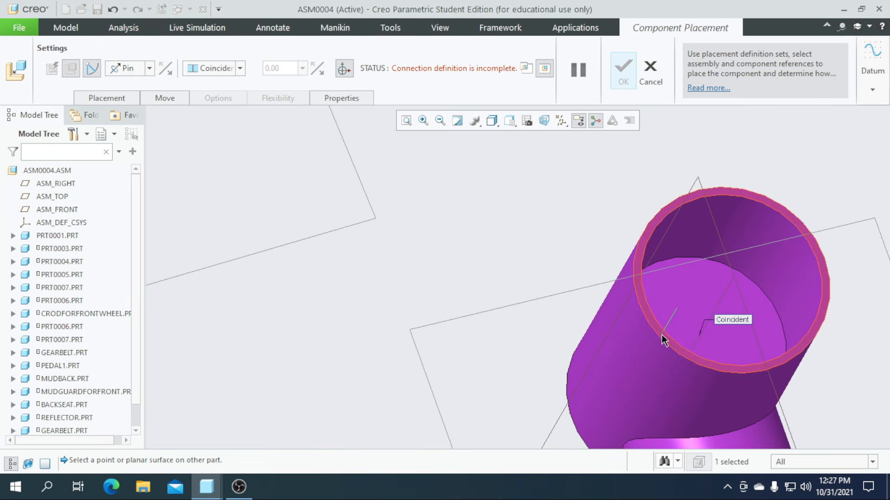
{"action": "left_click", "coordinate": [663, 338]}
{"action": "scroll", "coordinate": [335, 289], "scroll_direction": "down", "scroll_amount": 4}
{"action": "scroll", "coordinate": [348, 271], "scroll_direction": "down", "scroll_amount": 5}
{"action": "middle_click_drag", "start_coordinate": [411, 325], "coordinate": [371, 349]}
{"action": "scroll", "coordinate": [291, 272], "scroll_direction": "up", "scroll_amount": 3}
{"action": "mouse_move", "coordinate": [346, 250]}
{"action": "left_mouse_down"}
{"action": "mouse_move", "coordinate": [342, 261]}
{"action": "mouse_move", "coordinate": [354, 254]}
{"action": "left_mouse_up"}
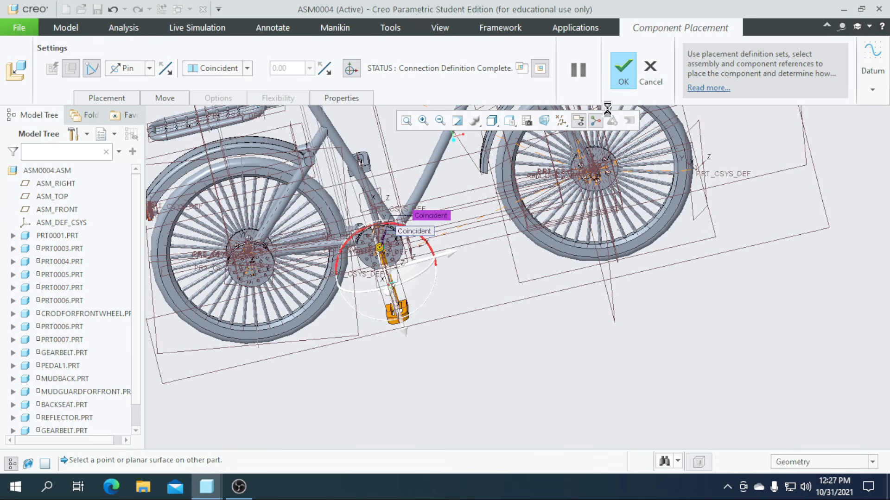
{"action": "left_click", "coordinate": [622, 74]}
Turn off the display of all datum features in the assembly
{"action": "scroll", "coordinate": [540, 351], "scroll_direction": "up", "scroll_amount": 2}
{"action": "middle_click_drag", "start_coordinate": [519, 366], "coordinate": [497, 354]}
{"action": "scroll", "coordinate": [496, 355], "scroll_direction": "up", "scroll_amount": 1}
{"action": "left_click", "coordinate": [560, 120]}
{"action": "left_click", "coordinate": [567, 137]}
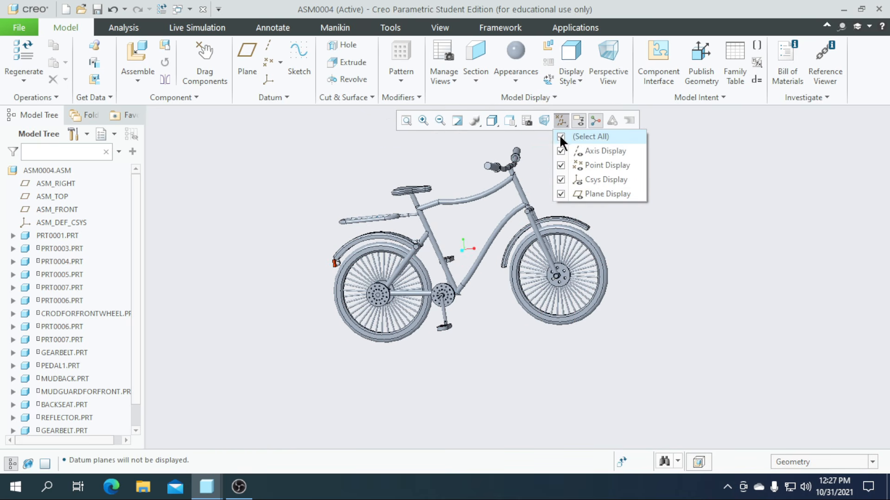
Test the pin connections by rotating the rear gear belt and the crank-side gear belt with Drag Components
{"action": "scroll", "coordinate": [352, 276], "scroll_direction": "down", "scroll_amount": 3}
{"action": "left_click", "coordinate": [204, 75]}
{"action": "scroll", "coordinate": [376, 268], "scroll_direction": "down", "scroll_amount": 2}
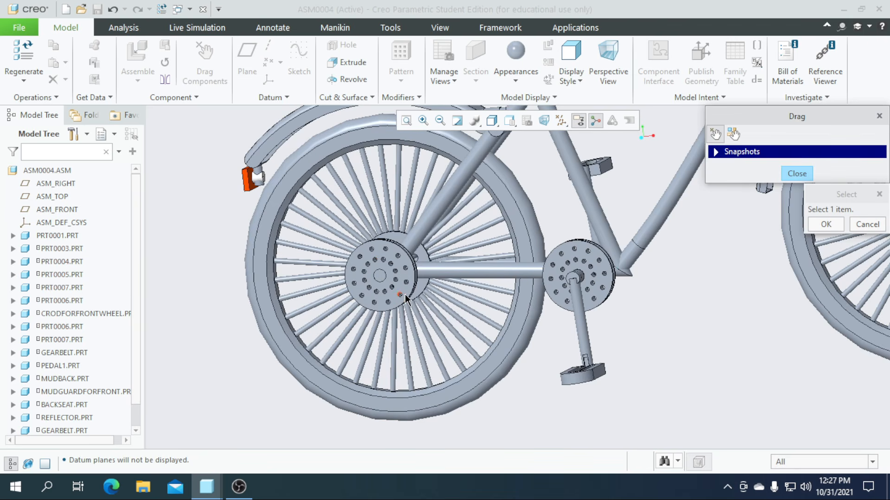
{"action": "left_click", "coordinate": [405, 293]}
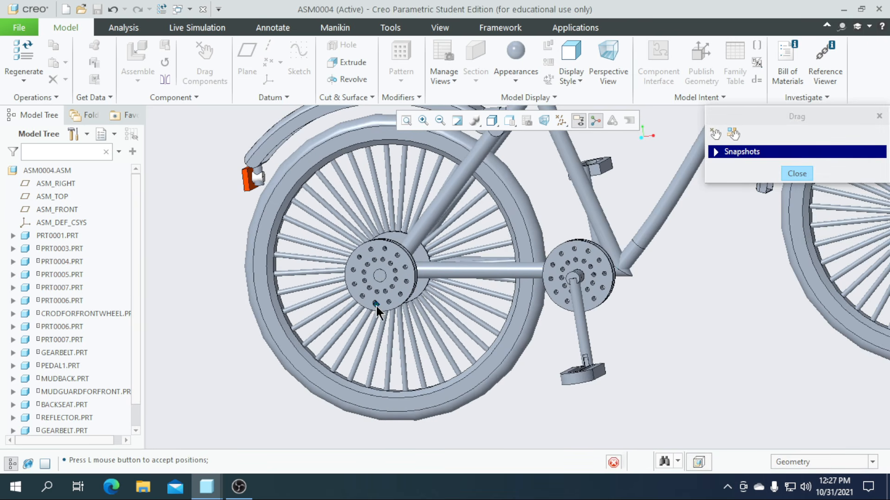
{"action": "left_click", "coordinate": [396, 294]}
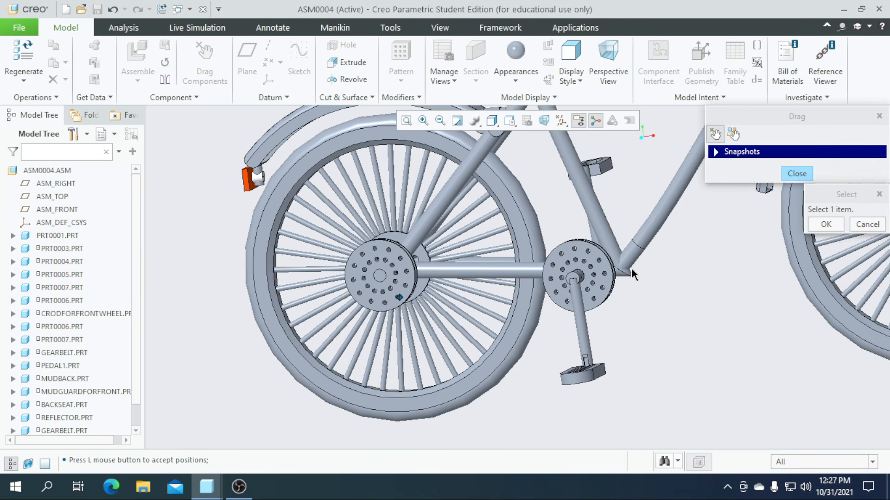
{"action": "left_click", "coordinate": [600, 298]}
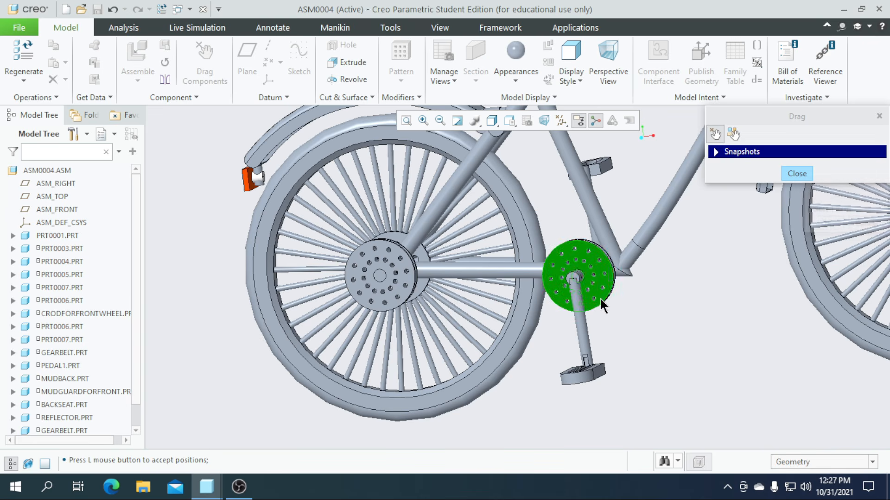
{"action": "left_click", "coordinate": [603, 290]}
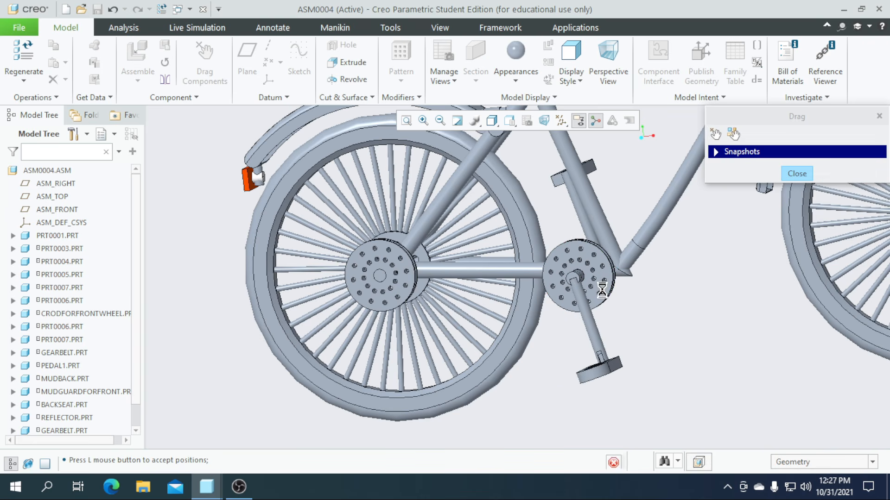
{"action": "left_click", "coordinate": [789, 177]}
{"action": "left_click", "coordinate": [796, 174]}
Switch the assembly to the Mechanism application
{"action": "mouse_move", "coordinate": [696, 311]}
{"action": "middle_mouse_down"}
{"action": "mouse_move", "coordinate": [681, 315]}
{"action": "mouse_move", "coordinate": [692, 316]}
{"action": "middle_mouse_up"}
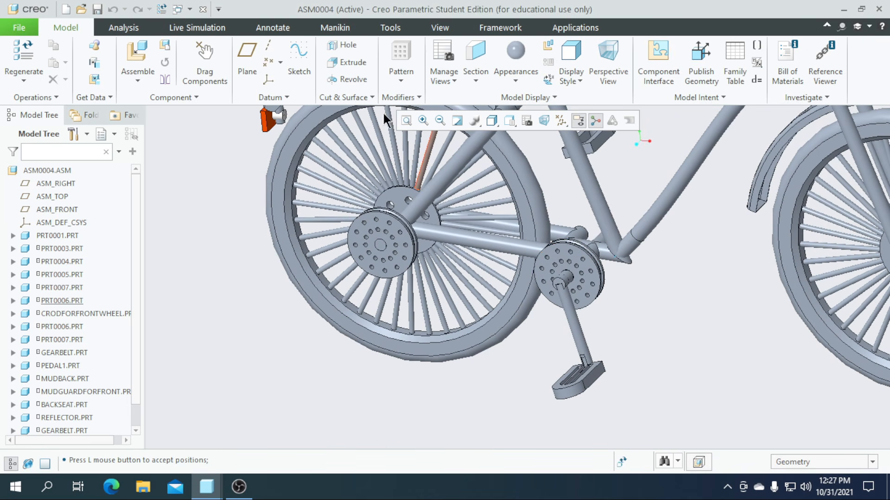
{"action": "scroll", "coordinate": [437, 248], "scroll_direction": "up", "scroll_amount": 3}
{"action": "scroll", "coordinate": [434, 297], "scroll_direction": "up", "scroll_amount": 2}
{"action": "scroll", "coordinate": [457, 214], "scroll_direction": "down", "scroll_amount": 2}
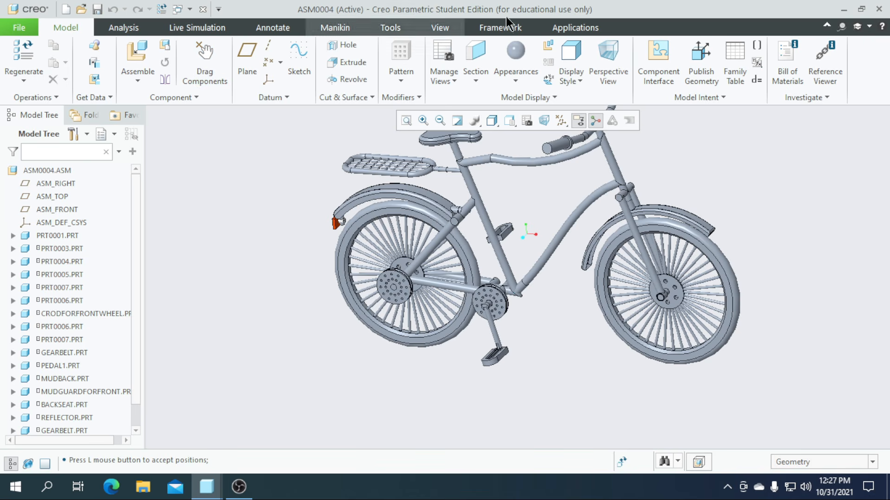
{"action": "left_click", "coordinate": [574, 27]}
{"action": "left_click", "coordinate": [252, 62]}
Create a belt connection that wraps around the grooves of the rear gear belt and the crank-side gear belt
{"action": "left_click", "coordinate": [292, 79]}
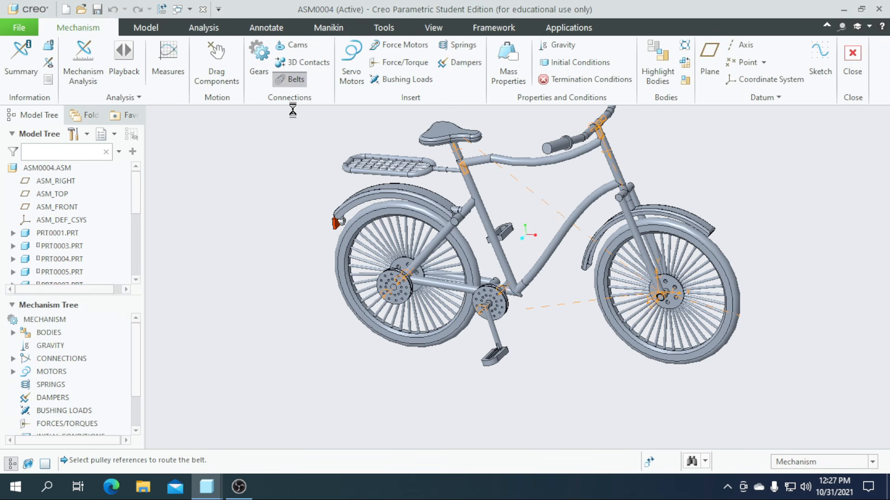
{"action": "scroll", "coordinate": [390, 264], "scroll_direction": "down", "scroll_amount": 5}
{"action": "left_click", "coordinate": [390, 260]}
{"action": "scroll", "coordinate": [371, 259], "scroll_direction": "up", "scroll_amount": 6}
{"action": "scroll", "coordinate": [468, 293], "scroll_direction": "down", "scroll_amount": 5}
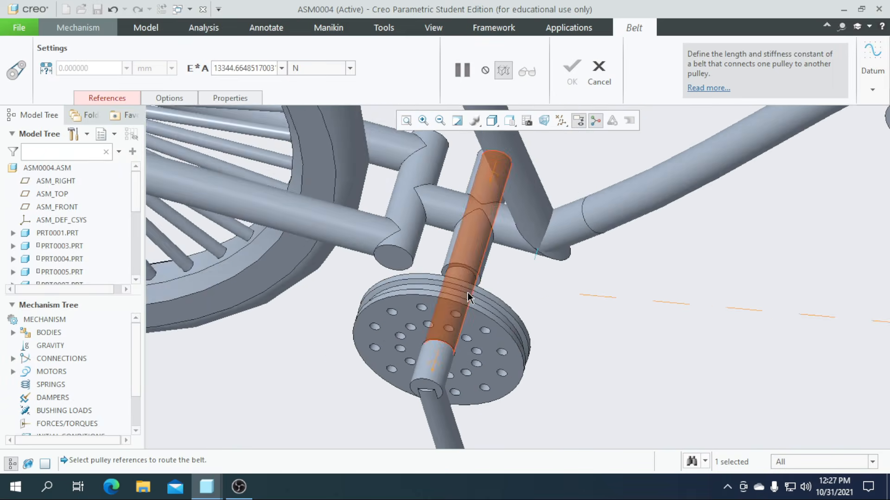
{"action": "scroll", "coordinate": [464, 296], "scroll_direction": "down", "scroll_amount": 3}
{"action": "left_click", "coordinate": [460, 299]}
{"action": "scroll", "coordinate": [496, 292], "scroll_direction": "up", "scroll_amount": 2}
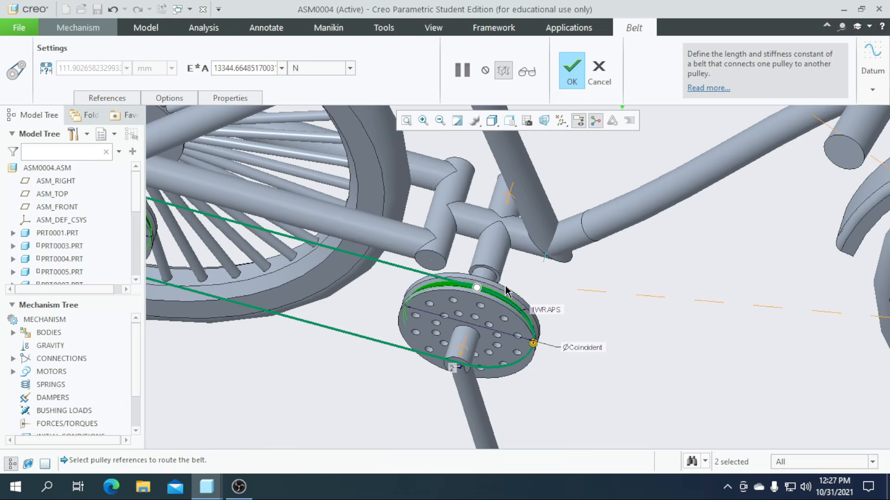
{"action": "scroll", "coordinate": [479, 333], "scroll_direction": "up", "scroll_amount": 4}
{"action": "scroll", "coordinate": [482, 339], "scroll_direction": "down", "scroll_amount": 4}
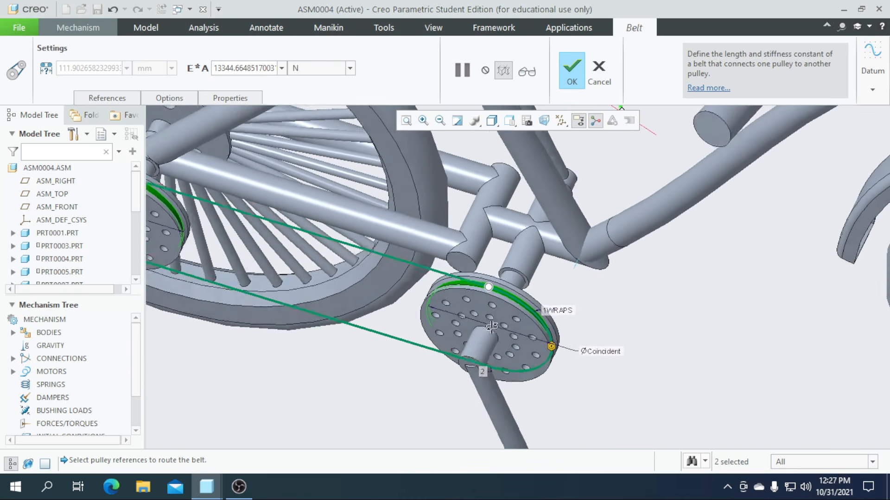
{"action": "scroll", "coordinate": [510, 324], "scroll_direction": "up", "scroll_amount": 5}
{"action": "scroll", "coordinate": [431, 377], "scroll_direction": "down", "scroll_amount": 2}
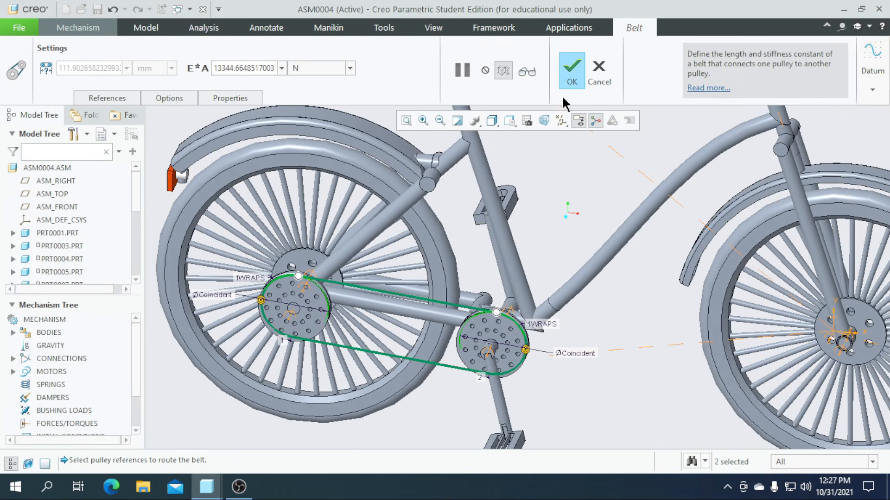
{"action": "left_click", "coordinate": [571, 72]}
{"action": "scroll", "coordinate": [383, 367], "scroll_direction": "up", "scroll_amount": 2}
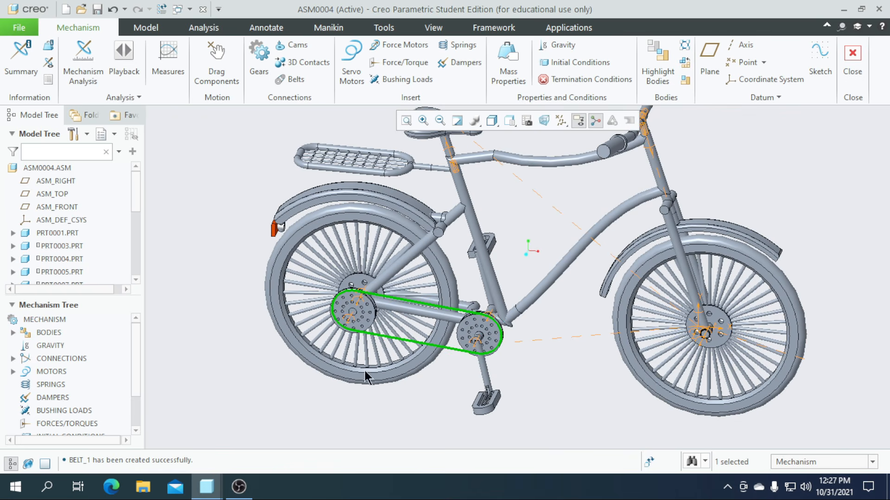
{"action": "left_click", "coordinate": [300, 407]}
Make an empty solid part named beltpart from the Belt 1 connection in the mechanism
{"action": "scroll", "coordinate": [20, 397], "scroll_direction": "down", "scroll_amount": 2}
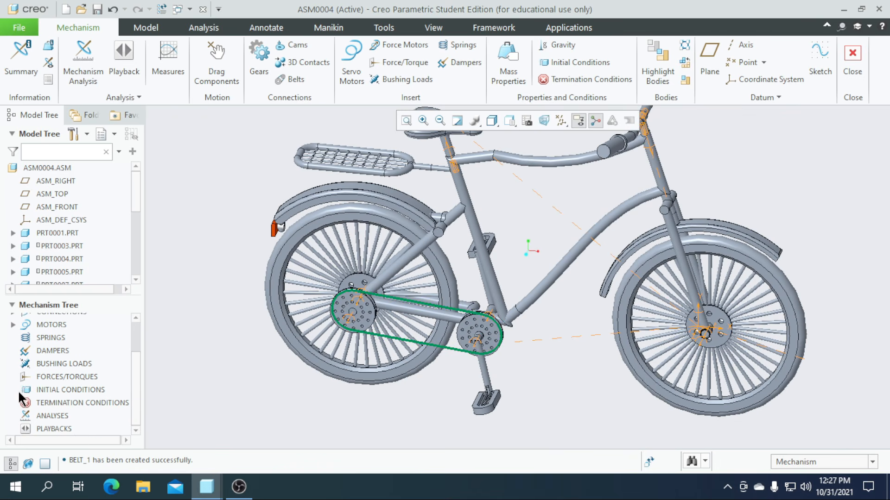
{"action": "scroll", "coordinate": [15, 391], "scroll_direction": "up", "scroll_amount": 2}
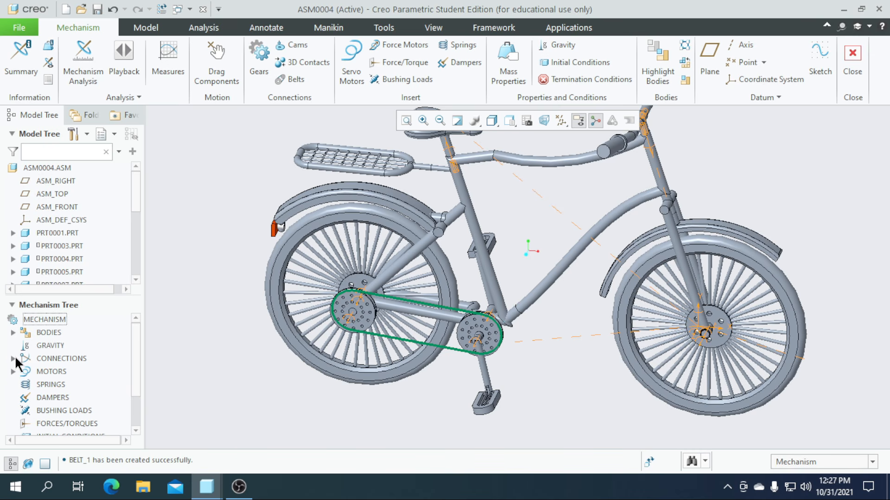
{"action": "left_click", "coordinate": [12, 359]}
{"action": "left_click", "coordinate": [26, 424]}
{"action": "scroll", "coordinate": [47, 380], "scroll_direction": "down", "scroll_amount": 5}
{"action": "left_click", "coordinate": [88, 332]}
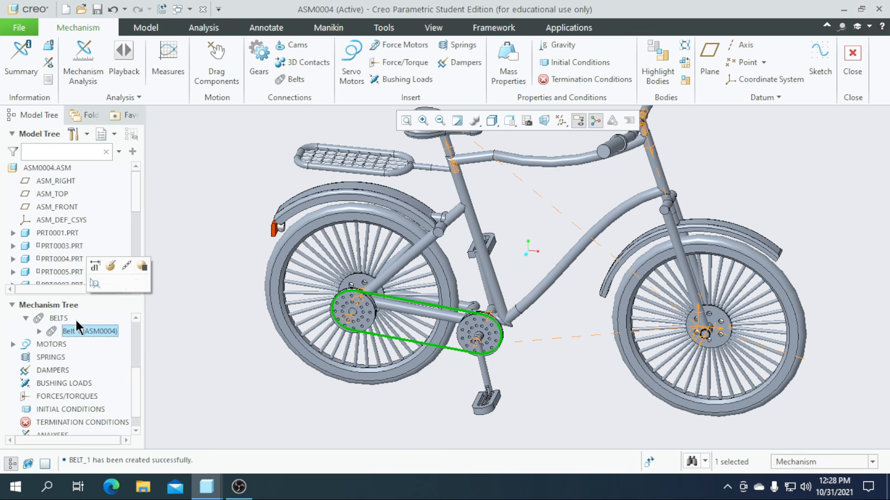
{"action": "right_click", "coordinate": [96, 335]}
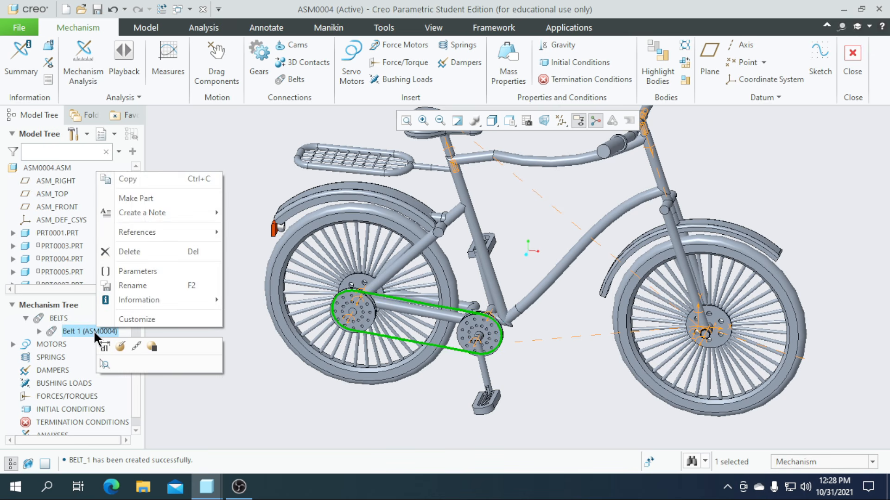
{"action": "left_click", "coordinate": [156, 204]}
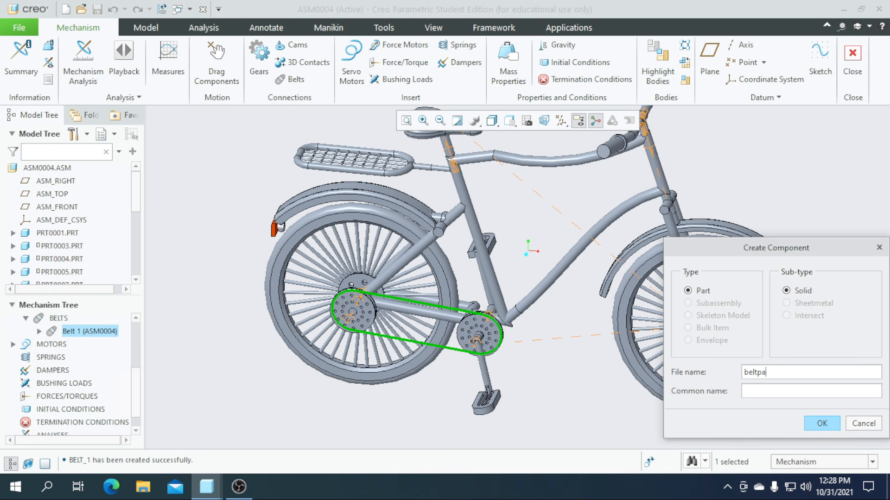
{"action": "left_click", "coordinate": [821, 429]}
{"action": "left_click", "coordinate": [711, 315]}
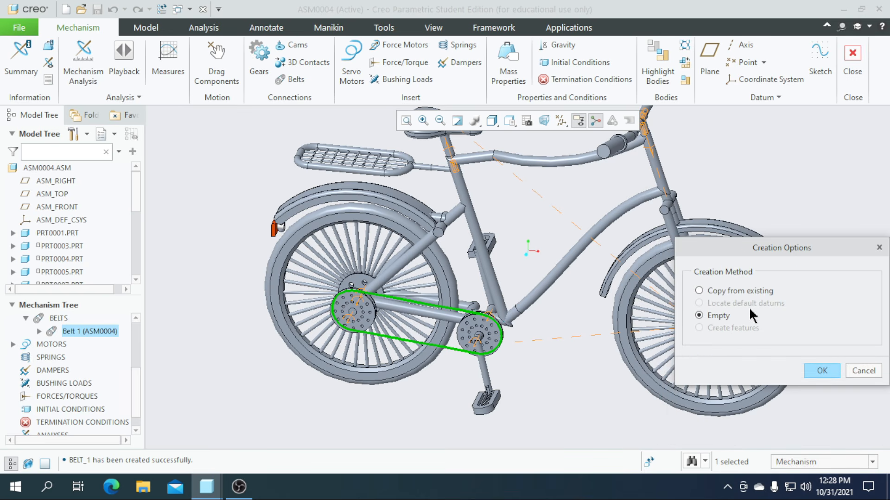
{"action": "left_click", "coordinate": [821, 371]}
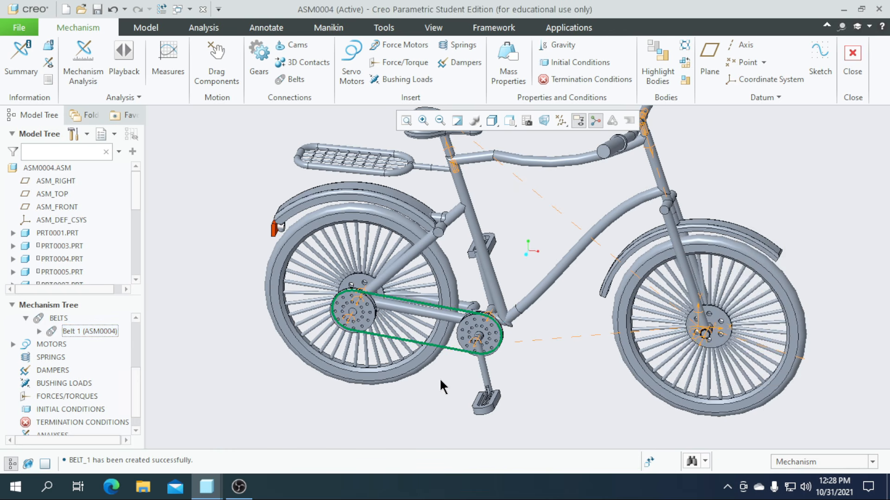
Leave the Mechanism application and activate BELTPART.PRT for editing within the assembly
{"action": "scroll", "coordinate": [456, 382], "scroll_direction": "up", "scroll_amount": 2}
{"action": "scroll", "coordinate": [411, 389], "scroll_direction": "down", "scroll_amount": 1}
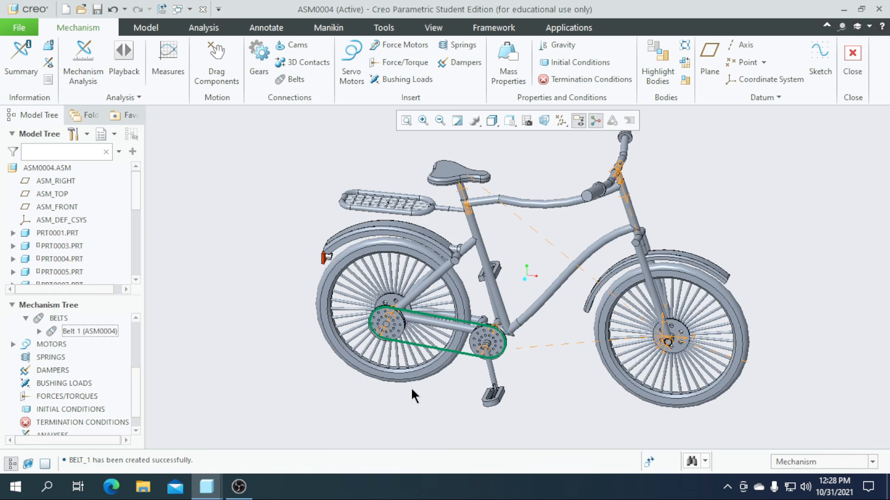
{"action": "left_click", "coordinate": [851, 62]}
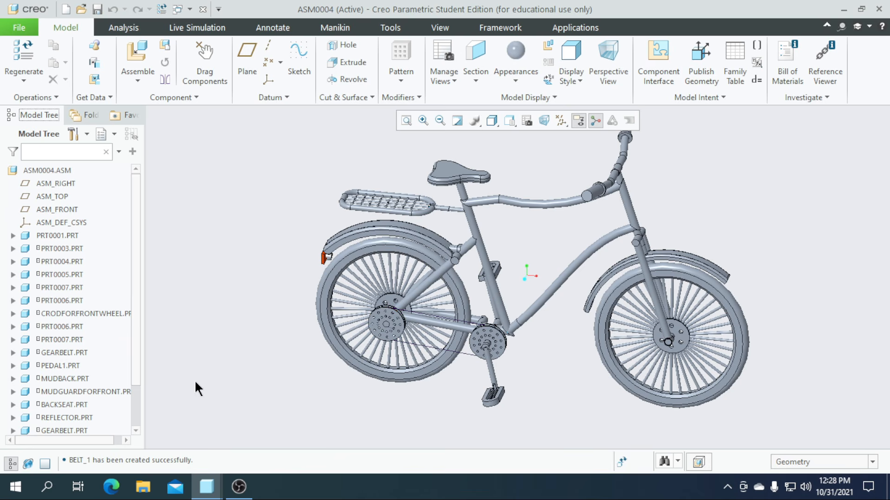
{"action": "scroll", "coordinate": [74, 387], "scroll_direction": "down", "scroll_amount": 2}
{"action": "left_click", "coordinate": [47, 420]}
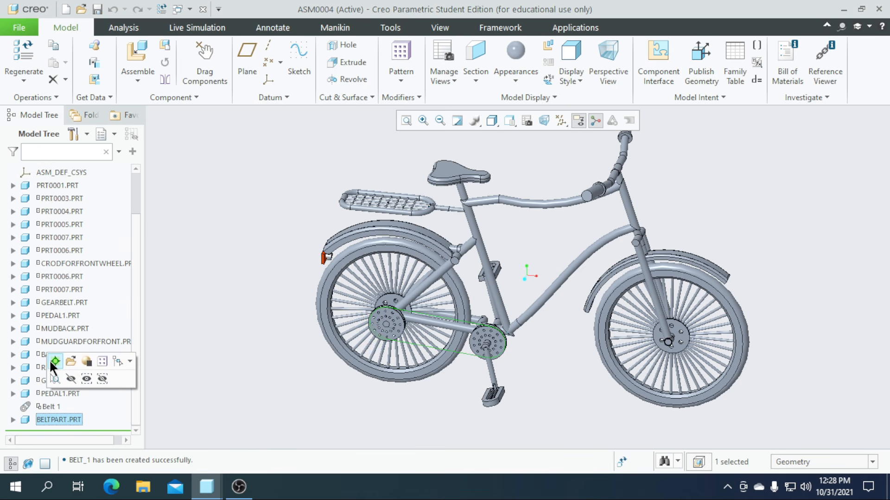
{"action": "left_click", "coordinate": [55, 361]}
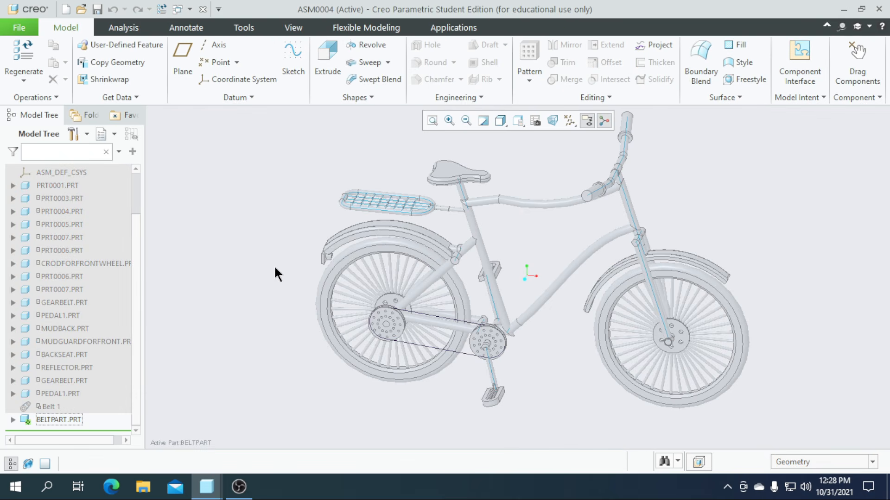
Start a solid Sweep in the belt part, using the belt curve's arc around the rear gear belt as the origin trajectory
{"action": "mouse_move", "coordinate": [448, 345]}
{"action": "middle_mouse_down"}
{"action": "mouse_move", "coordinate": [451, 364]}
{"action": "mouse_move", "coordinate": [437, 351]}
{"action": "middle_mouse_up"}
{"action": "scroll", "coordinate": [348, 338], "scroll_direction": "down", "scroll_amount": 3}
{"action": "scroll", "coordinate": [341, 338], "scroll_direction": "up", "scroll_amount": 1}
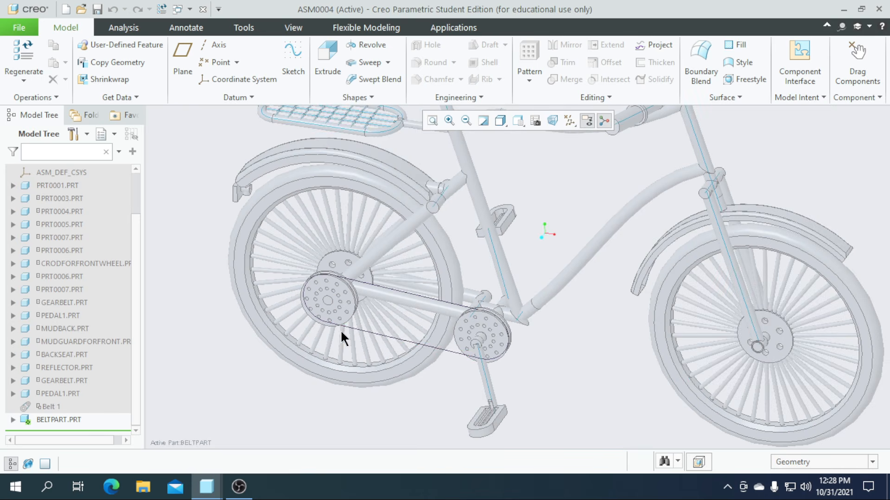
{"action": "scroll", "coordinate": [341, 339], "scroll_direction": "down", "scroll_amount": 4}
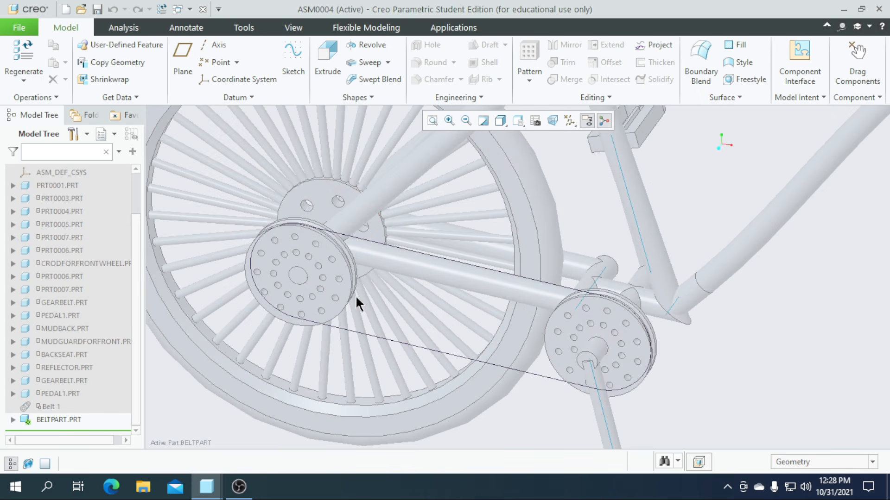
{"action": "left_click", "coordinate": [363, 65]}
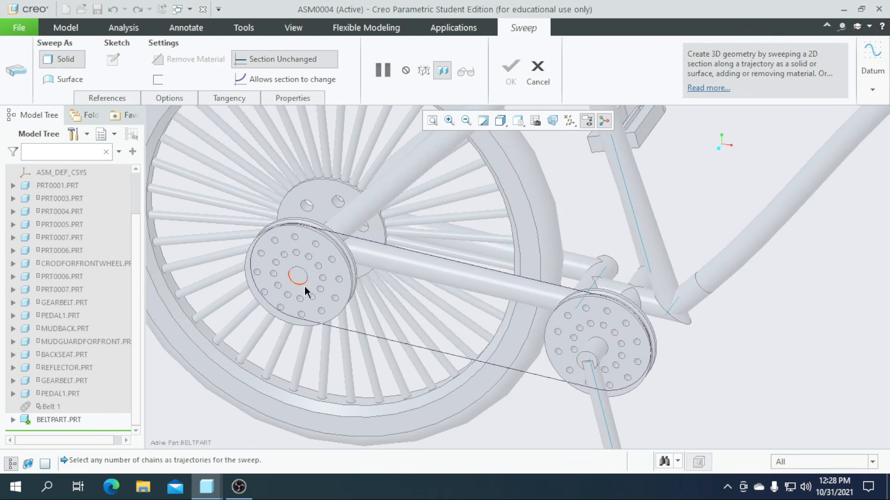
{"action": "scroll", "coordinate": [309, 312], "scroll_direction": "down", "scroll_amount": 2}
{"action": "left_click", "coordinate": [238, 219]}
Add the other three belt curve segments to the sweep as separate trajectory chains
{"action": "left_click", "coordinate": [405, 227], "text": "shift"}
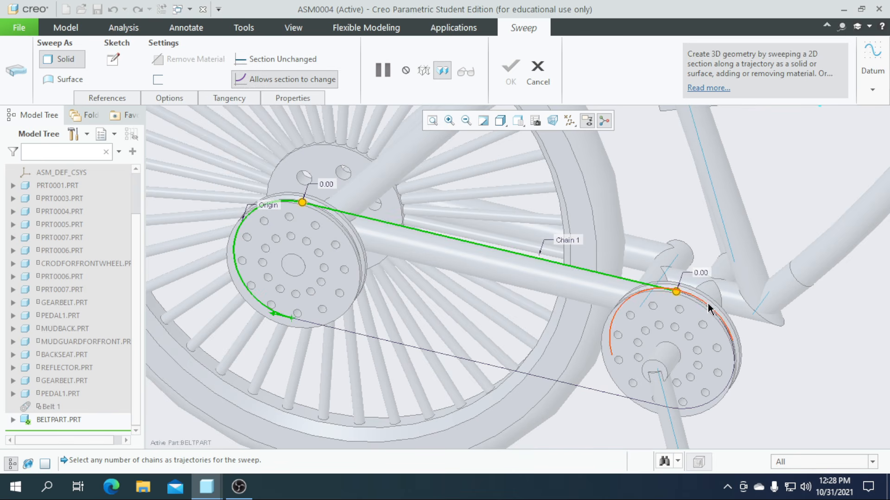
{"action": "left_click", "coordinate": [682, 409], "text": "ctrl"}
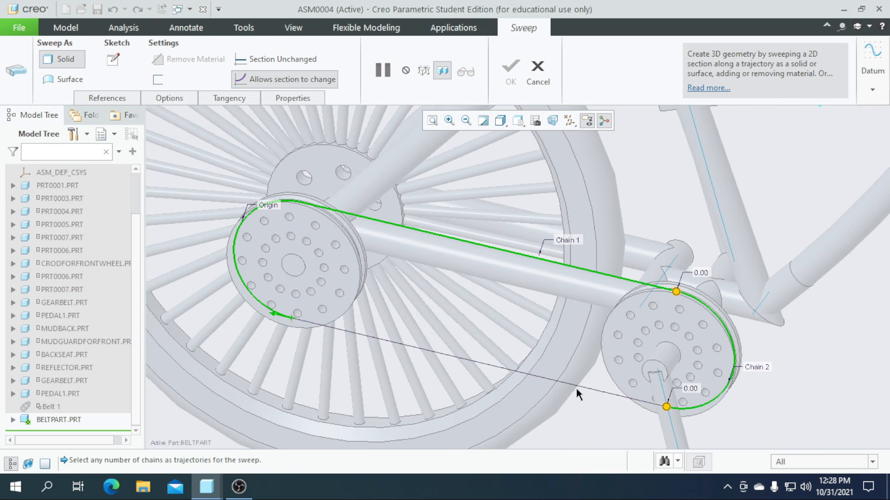
{"action": "left_click", "coordinate": [578, 386], "text": "ctrl"}
{"action": "scroll", "coordinate": [430, 371], "scroll_direction": "up", "scroll_amount": 2}
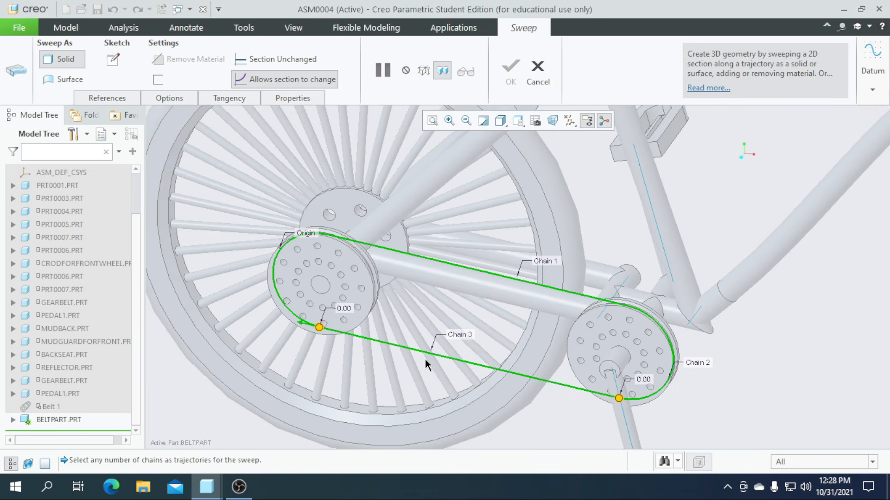
Open the sweep's trajectory chain details and remove Chain 3, Chain 2 and Chain 1, keeping only Origin
{"action": "left_click", "coordinate": [163, 99]}
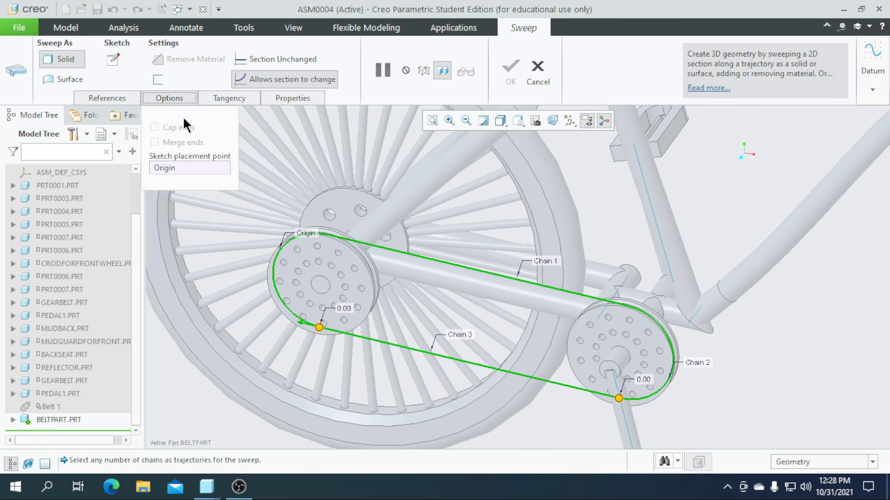
{"action": "left_click", "coordinate": [115, 97]}
{"action": "left_click", "coordinate": [245, 200]}
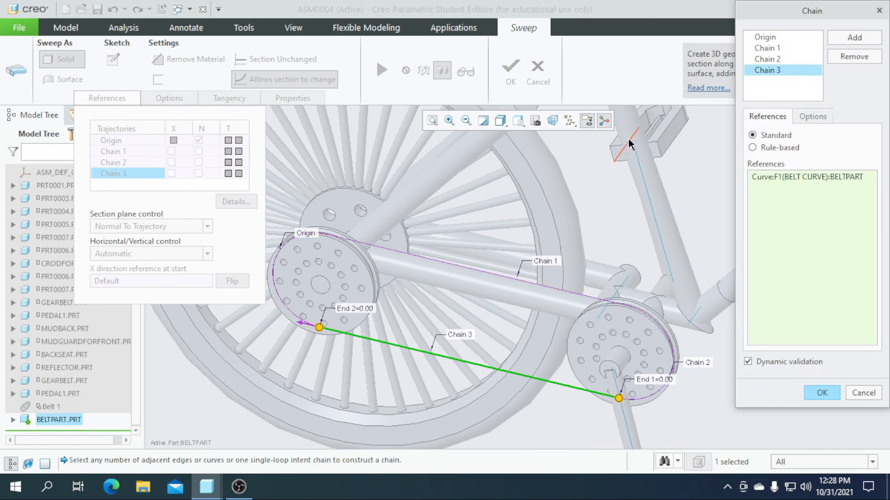
{"action": "left_click", "coordinate": [854, 56]}
{"action": "left_click", "coordinate": [854, 56]}
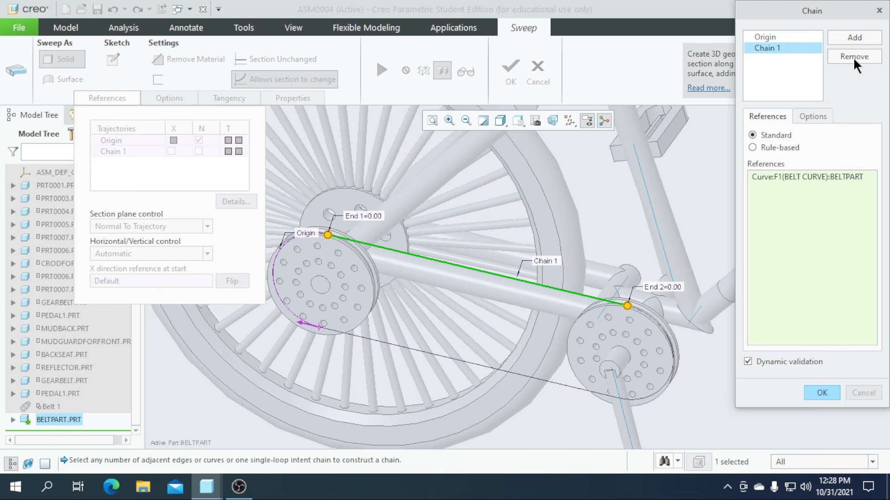
{"action": "left_click", "coordinate": [854, 56]}
Extend the Origin chain with the remaining belt curve segments so it forms one closed loop around both gear belts
{"action": "left_click", "coordinate": [499, 280], "text": "ctrl"}
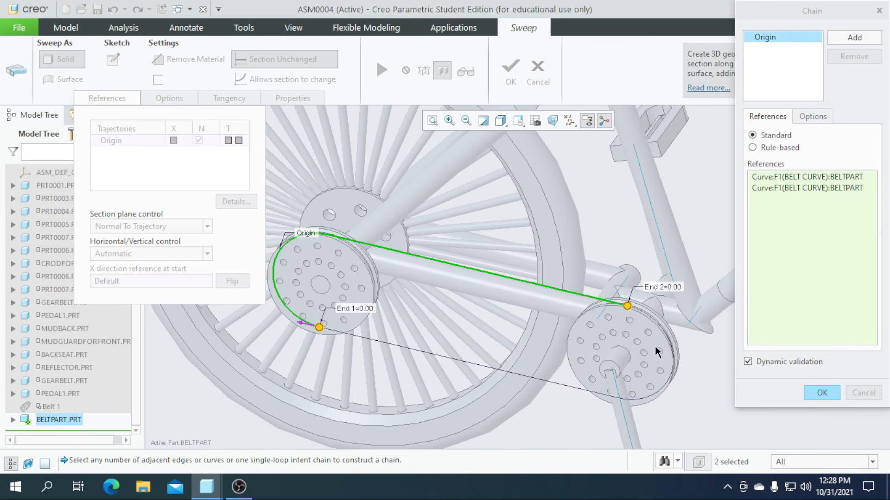
{"action": "left_click", "coordinate": [665, 391], "text": "ctrl"}
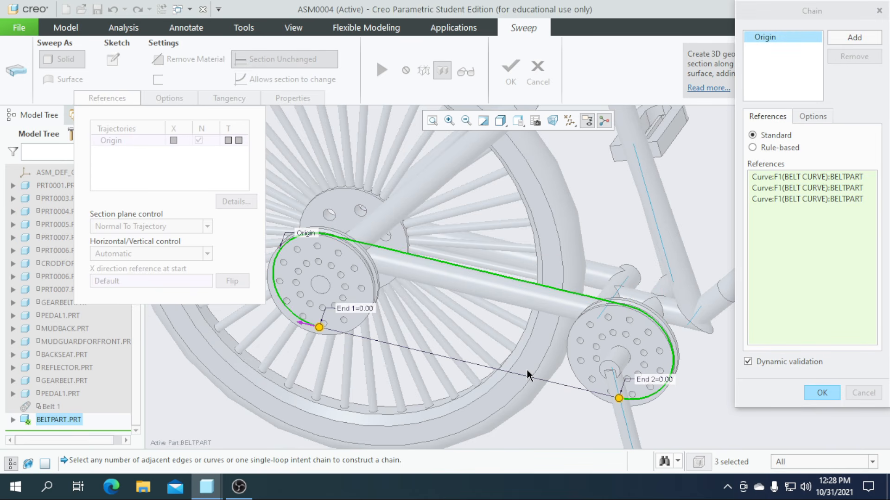
{"action": "left_click", "coordinate": [527, 378], "text": "ctrl"}
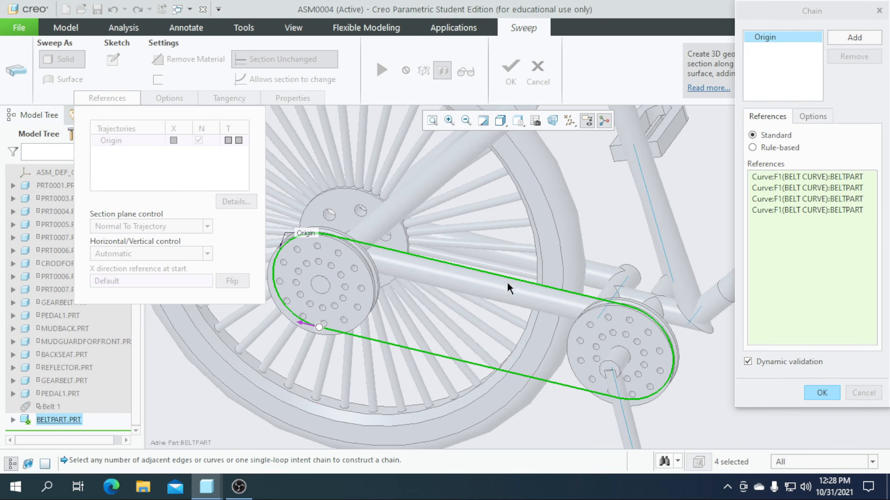
{"action": "left_click", "coordinate": [821, 392]}
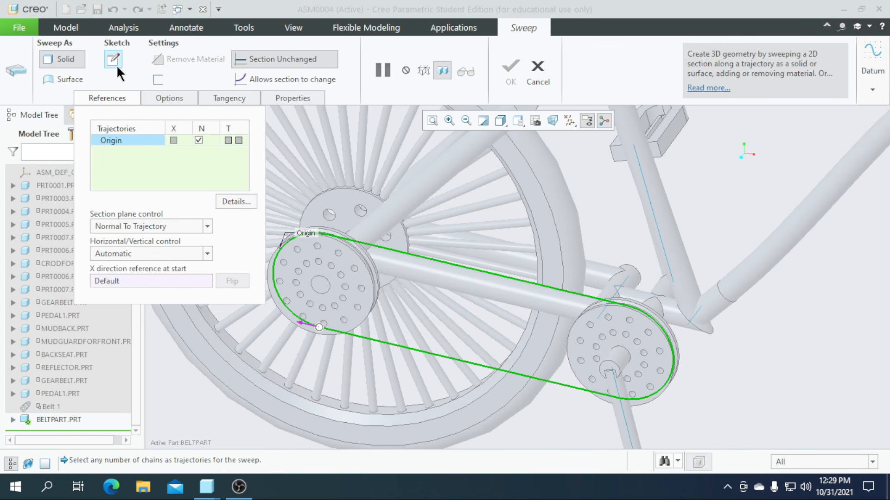
{"action": "left_click", "coordinate": [114, 99]}
Open the sweep's section sketch and orient the view parallel to the sketch plane at the gear belt's groove
{"action": "left_click", "coordinate": [112, 60]}
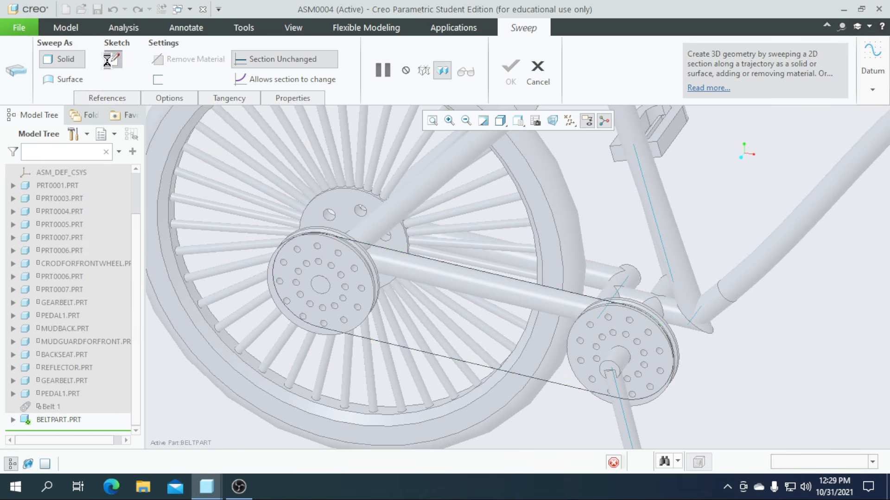
{"action": "left_click", "coordinate": [546, 123]}
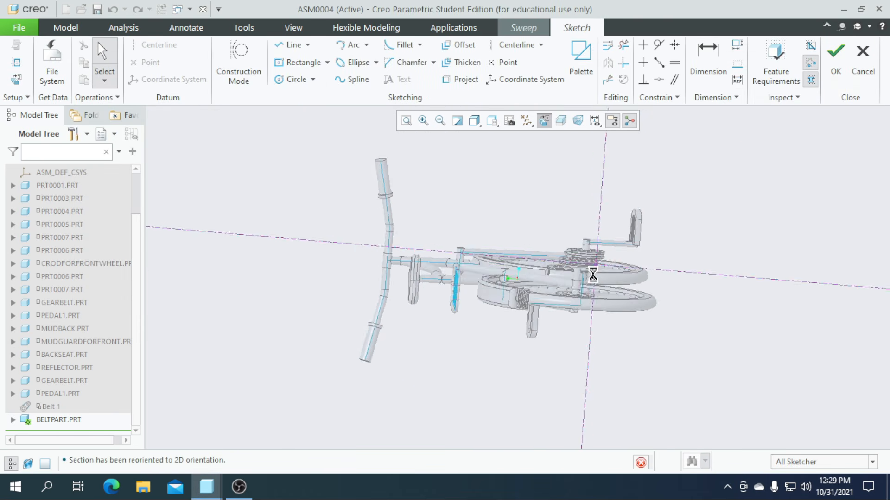
{"action": "scroll", "coordinate": [597, 246], "scroll_direction": "down", "scroll_amount": 5}
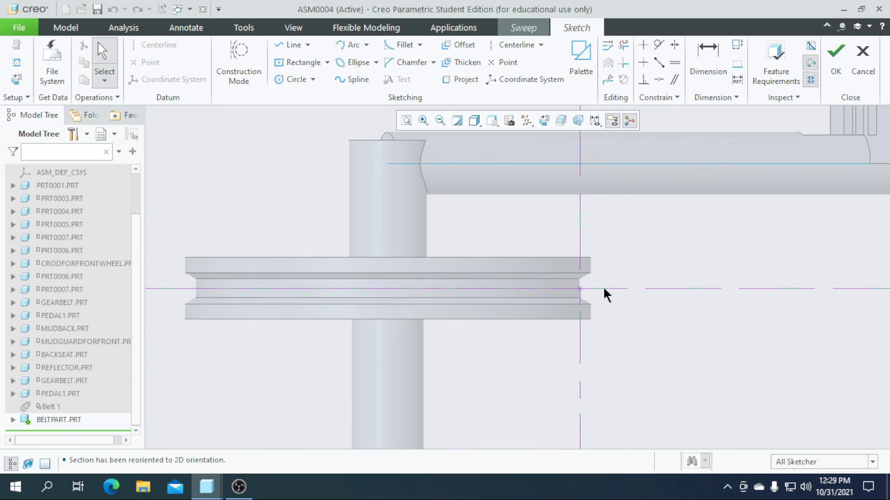
{"action": "middle_click_drag", "start_coordinate": [604, 286], "coordinate": [599, 290]}
{"action": "scroll", "coordinate": [597, 284], "scroll_direction": "up", "scroll_amount": 5}
{"action": "scroll", "coordinate": [561, 362], "scroll_direction": "down", "scroll_amount": 5}
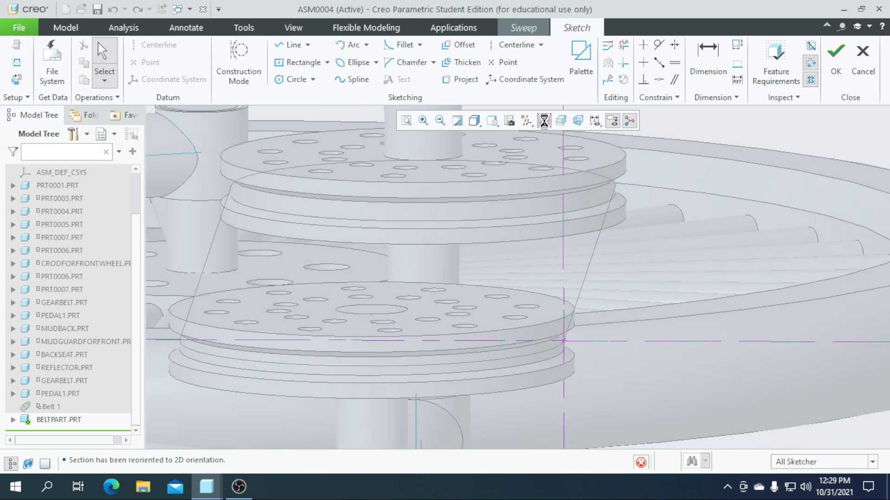
{"action": "left_click", "coordinate": [544, 121]}
{"action": "scroll", "coordinate": [597, 250], "scroll_direction": "down", "scroll_amount": 5}
{"action": "scroll", "coordinate": [533, 213], "scroll_direction": "down", "scroll_amount": 10}
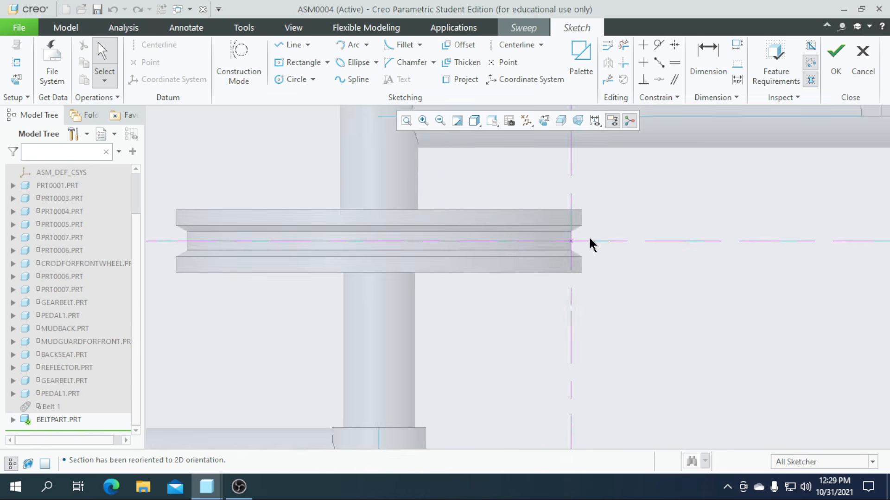
Add the two slanted walls and the floor of the gear belt's groove as sketch references
{"action": "left_click", "coordinate": [16, 62]}
{"action": "left_click", "coordinate": [537, 308]}
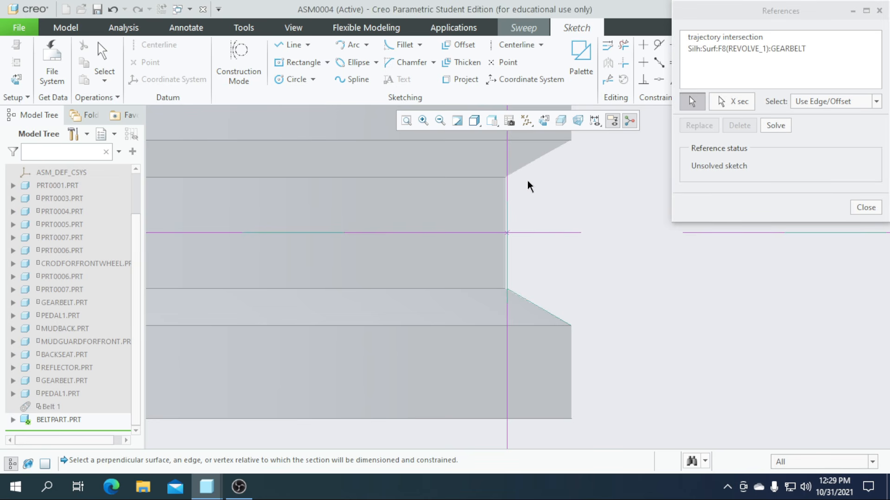
{"action": "left_click", "coordinate": [537, 168]}
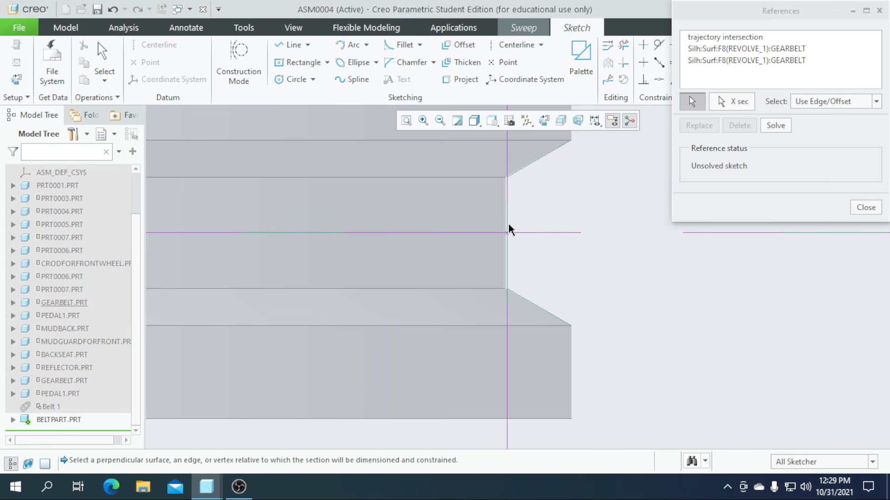
{"action": "left_click", "coordinate": [861, 207]}
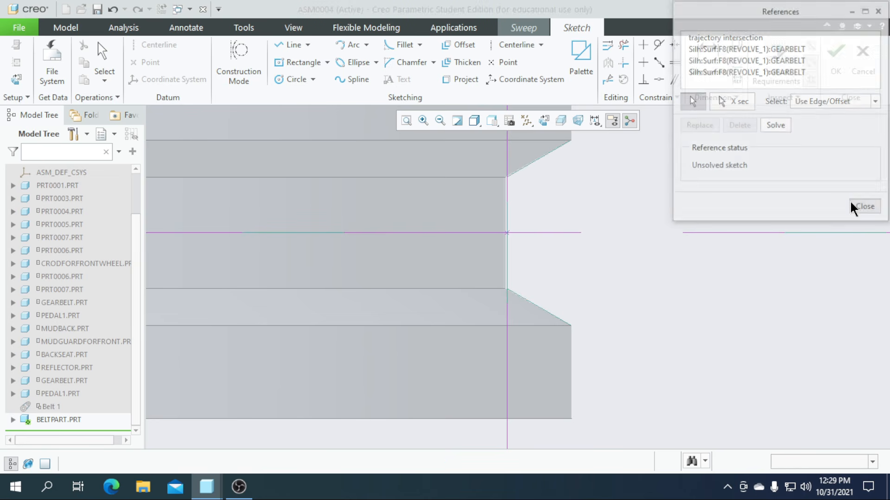
Sketch a closed notched belt section in the gear belt's groove, with its inner edge on the groove floor and slanted sides along the walls
{"action": "left_click", "coordinate": [292, 46]}
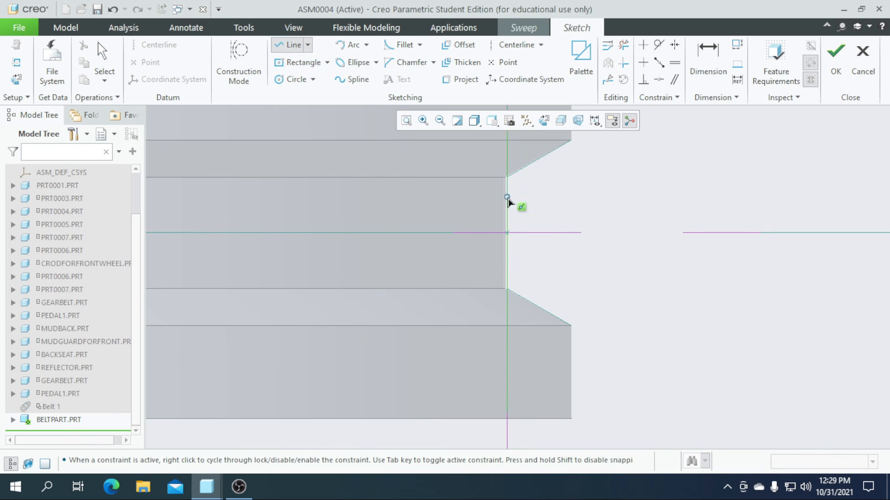
{"action": "left_click", "coordinate": [508, 271]}
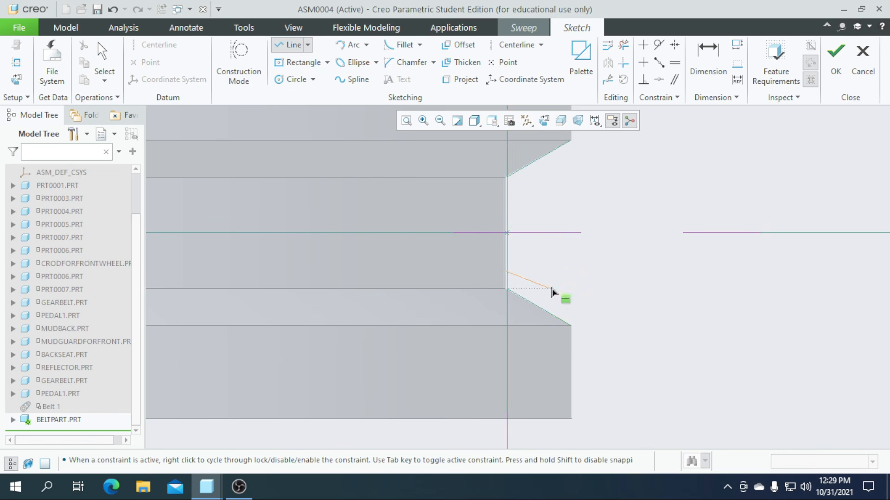
{"action": "left_click", "coordinate": [571, 309]}
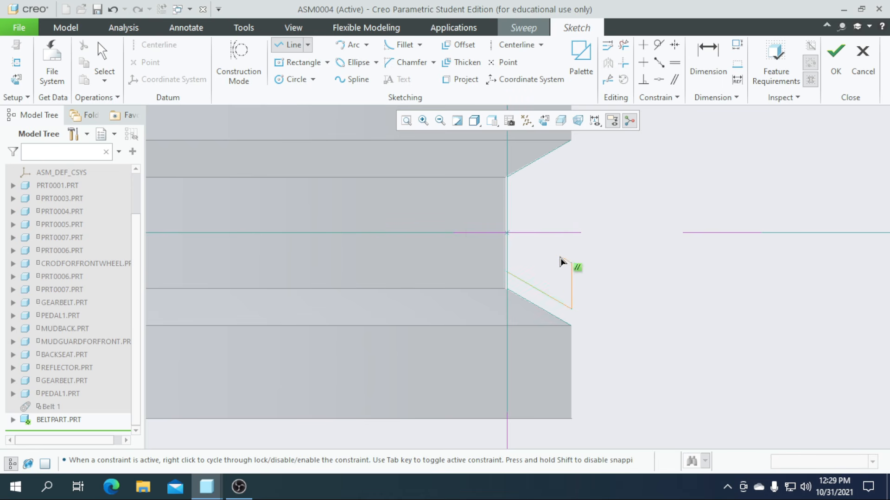
{"action": "left_click", "coordinate": [535, 263]}
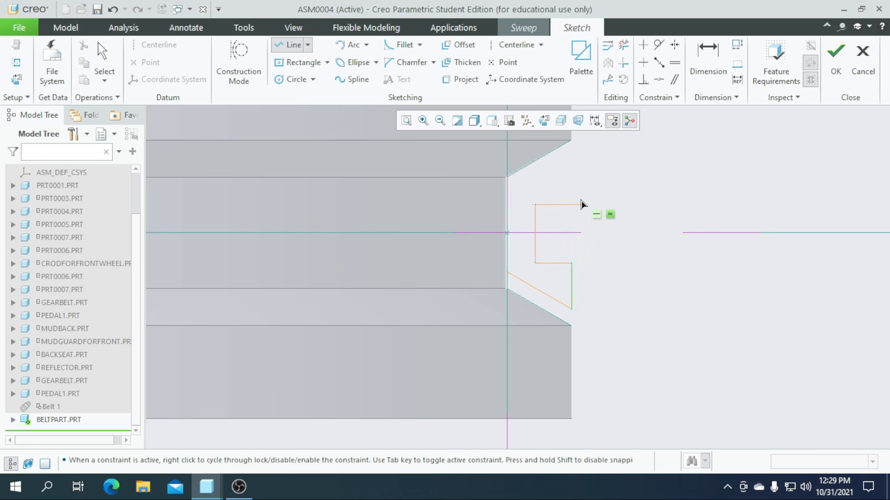
{"action": "left_click", "coordinate": [572, 205]}
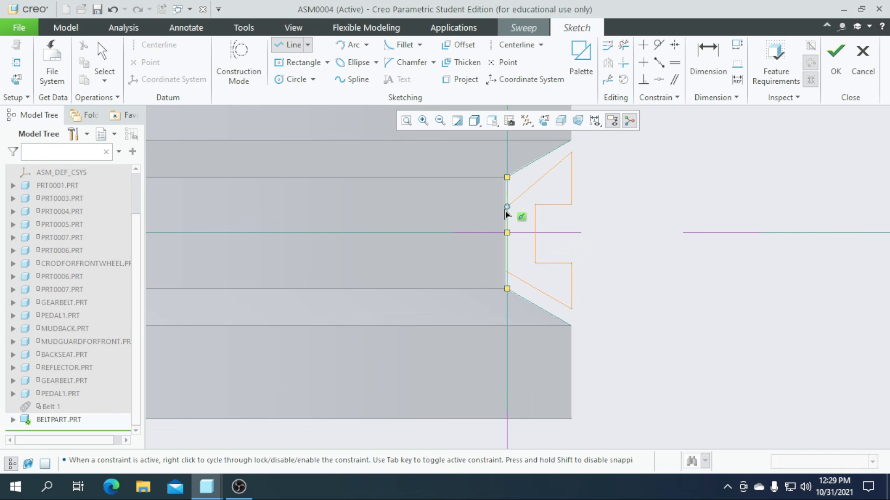
{"action": "left_click", "coordinate": [504, 202]}
{"action": "left_click", "coordinate": [105, 59]}
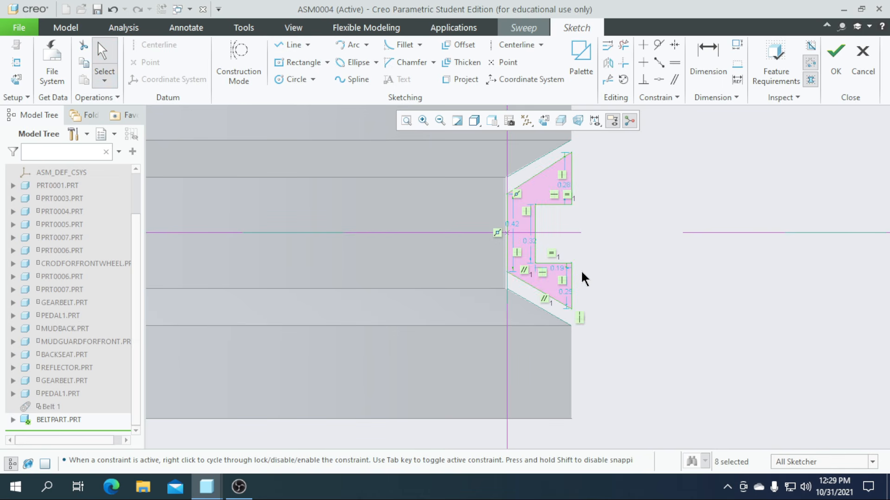
Set the belt section's inner edge on the groove floor to 0.40 and its upper outer vertical edge to 0.26
{"action": "scroll", "coordinate": [523, 234], "scroll_direction": "up", "scroll_amount": 1}
{"action": "double_click", "coordinate": [512, 224]}
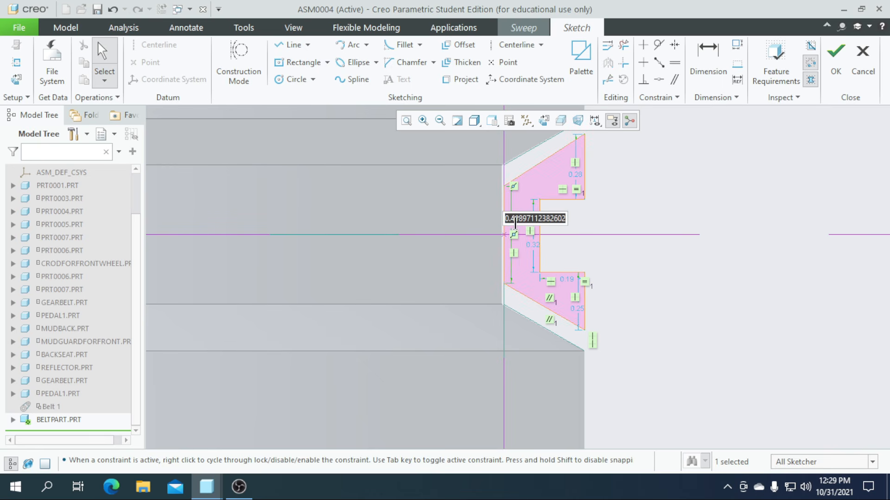
{"action": "type", "text": "0."}
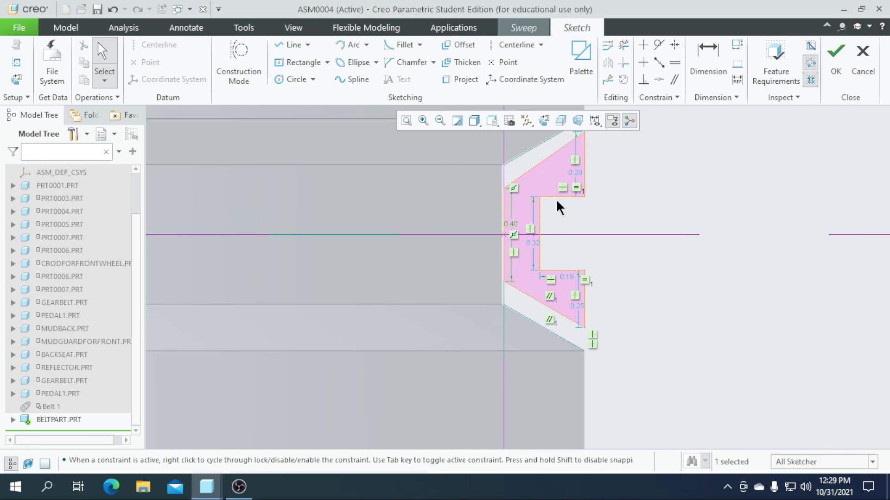
{"action": "double_click", "coordinate": [576, 174]}
{"action": "type", "text": "0"}
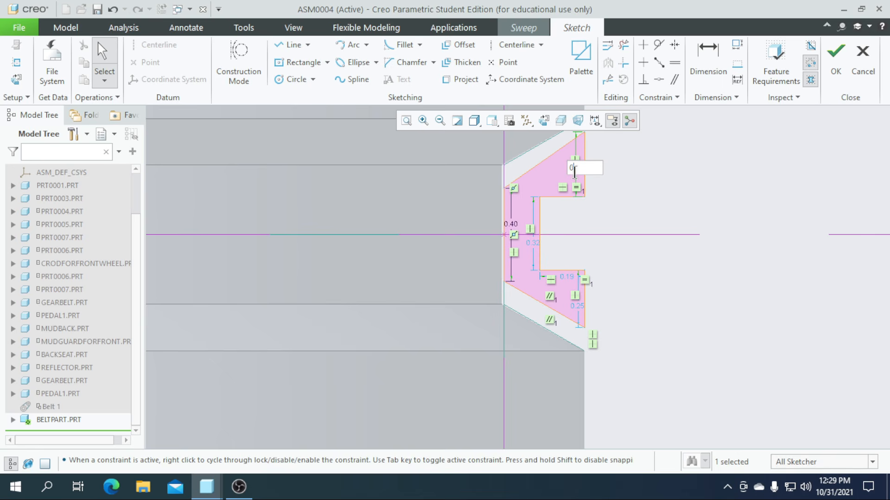
{"action": "type", "text": ".26"}
{"action": "key", "text": "Return"}
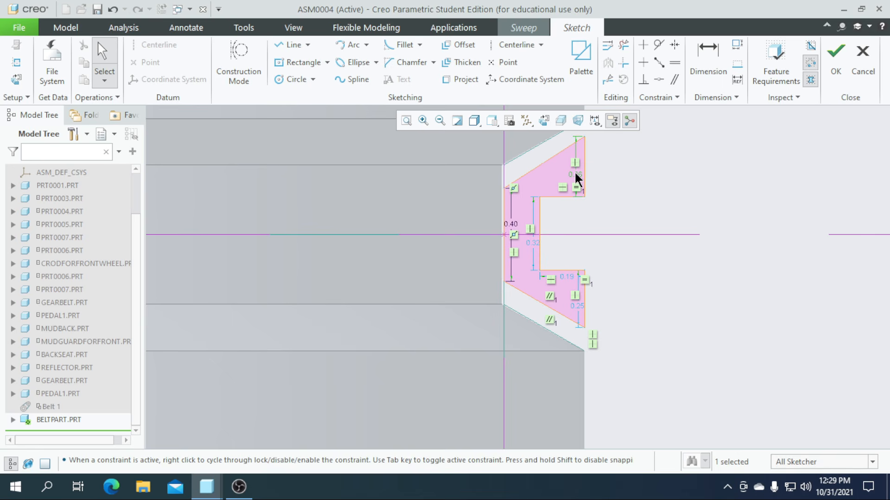
Set the section's lower outer vertical edge to 0.26 and the height of its rectangular notch to 0.3
{"action": "double_click", "coordinate": [581, 310]}
{"action": "type", "text": "0.26"}
{"action": "key", "text": "Return"}
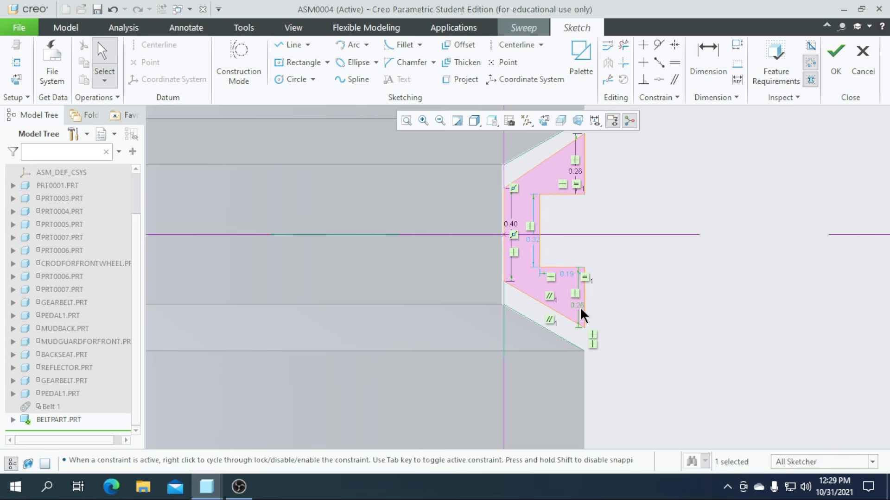
{"action": "double_click", "coordinate": [536, 246]}
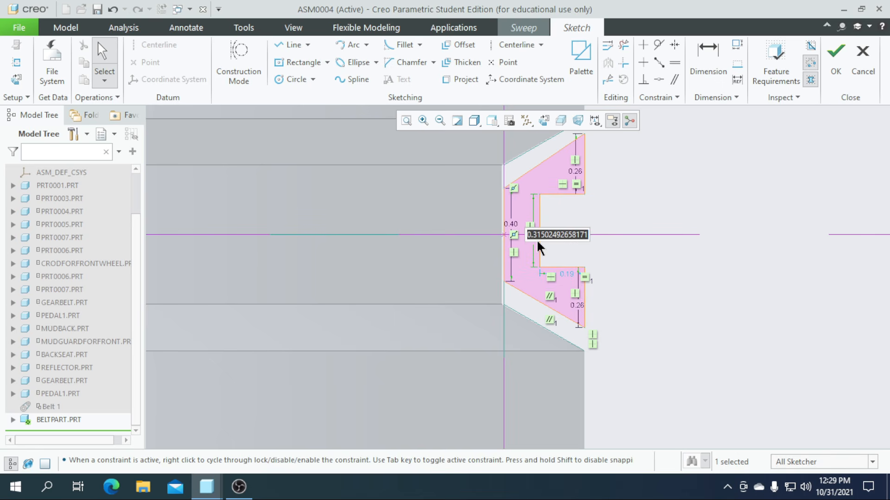
{"action": "type", "text": "0.3"}
{"action": "key", "text": "Return"}
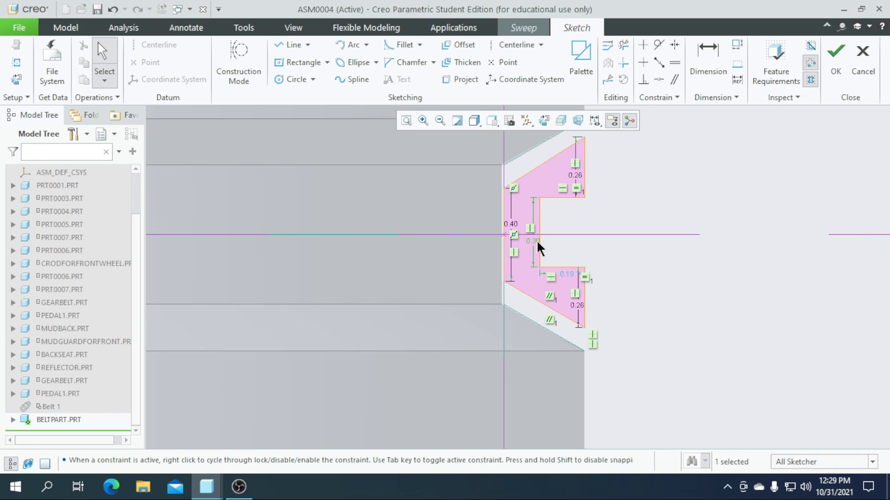
Accept the section sketch and complete the solid sweep along the closed belt loop around both gear belts
{"action": "left_click", "coordinate": [834, 65]}
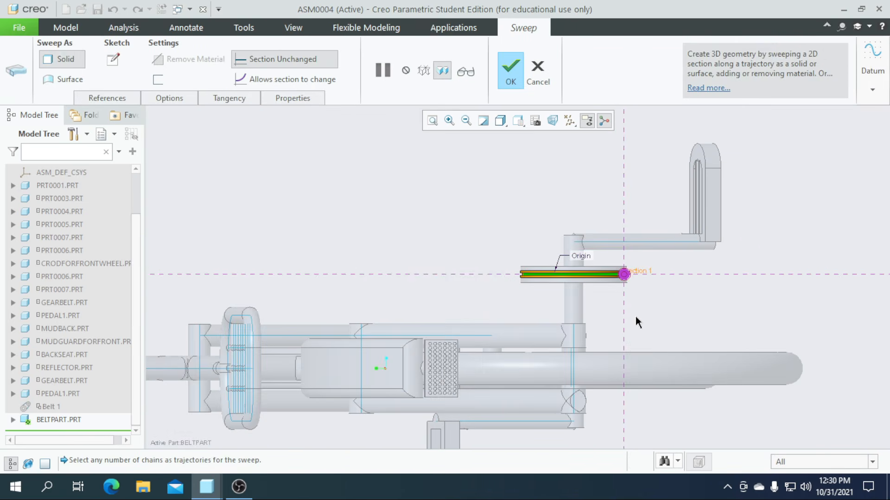
{"action": "scroll", "coordinate": [584, 256], "scroll_direction": "down", "scroll_amount": 5}
{"action": "middle_click_drag", "start_coordinate": [584, 255], "coordinate": [573, 423]}
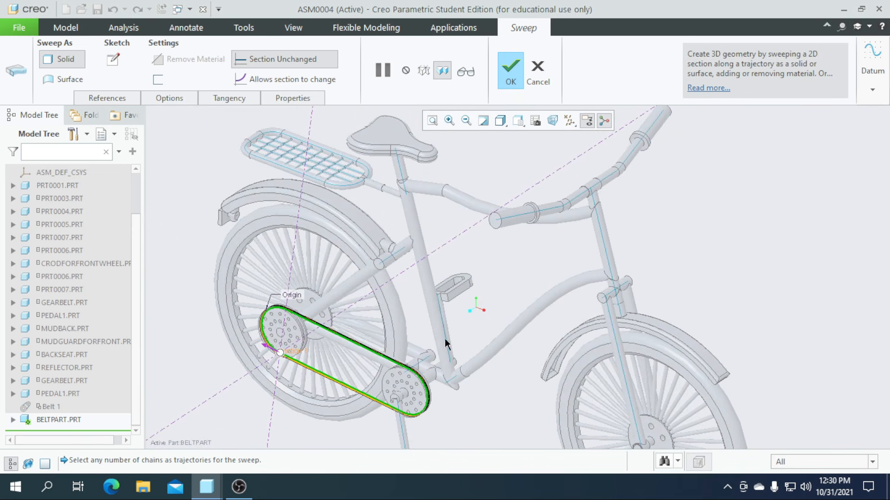
{"action": "scroll", "coordinate": [408, 288], "scroll_direction": "up", "scroll_amount": 3}
{"action": "scroll", "coordinate": [426, 367], "scroll_direction": "down", "scroll_amount": 3}
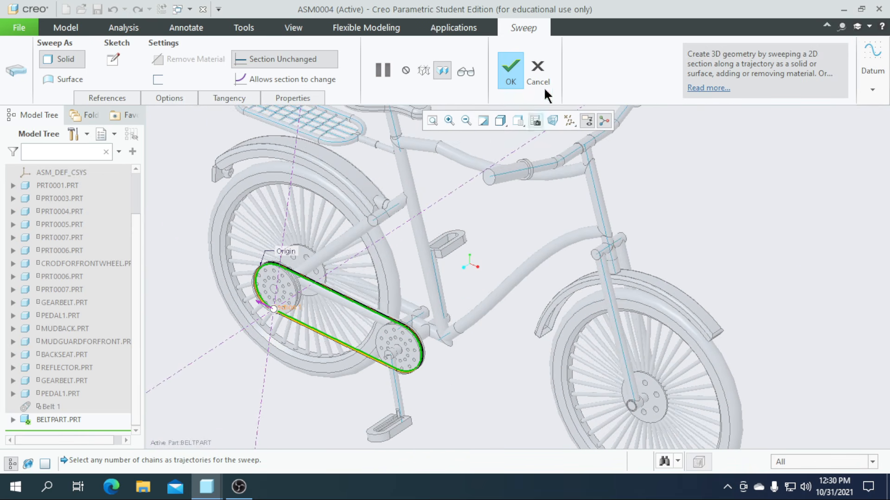
{"action": "left_click", "coordinate": [510, 74]}
{"action": "scroll", "coordinate": [546, 244], "scroll_direction": "down", "scroll_amount": 4}
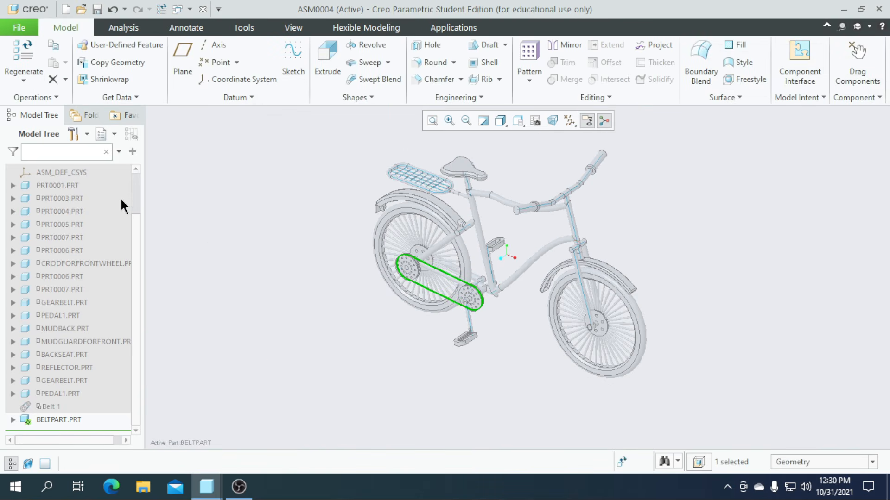
Activate the top-level assembly ASM0004 so editing leaves the BELTPART part
{"action": "scroll", "coordinate": [48, 273], "scroll_direction": "up", "scroll_amount": 2}
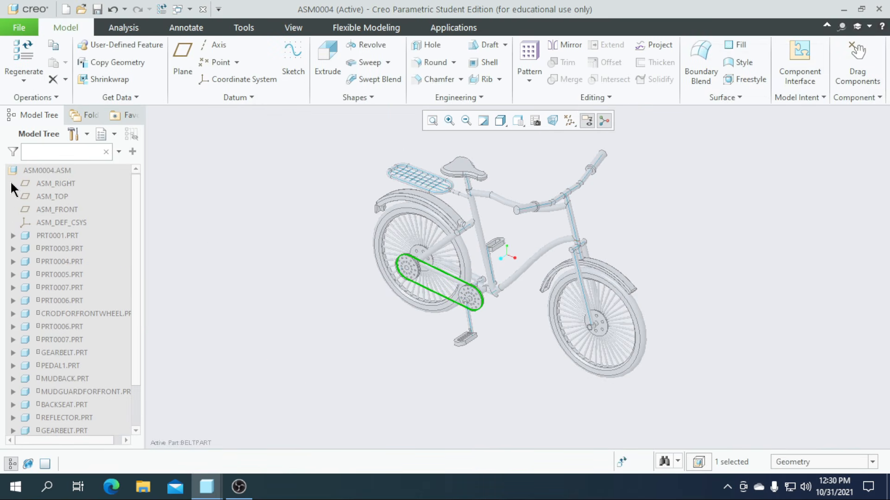
{"action": "left_click", "coordinate": [22, 172]}
{"action": "left_click", "coordinate": [29, 113]}
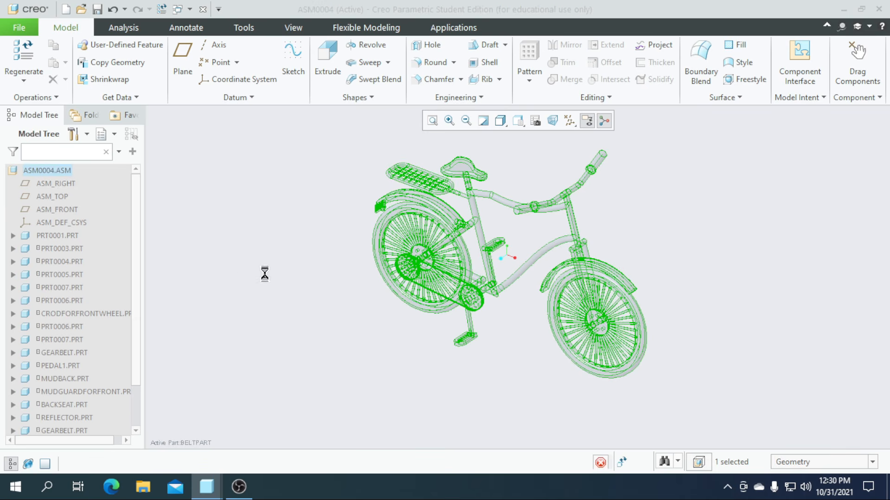
{"action": "left_click", "coordinate": [370, 325]}
{"action": "middle_click_drag", "start_coordinate": [383, 327], "coordinate": [423, 340]}
{"action": "scroll", "coordinate": [438, 257], "scroll_direction": "down", "scroll_amount": 1}
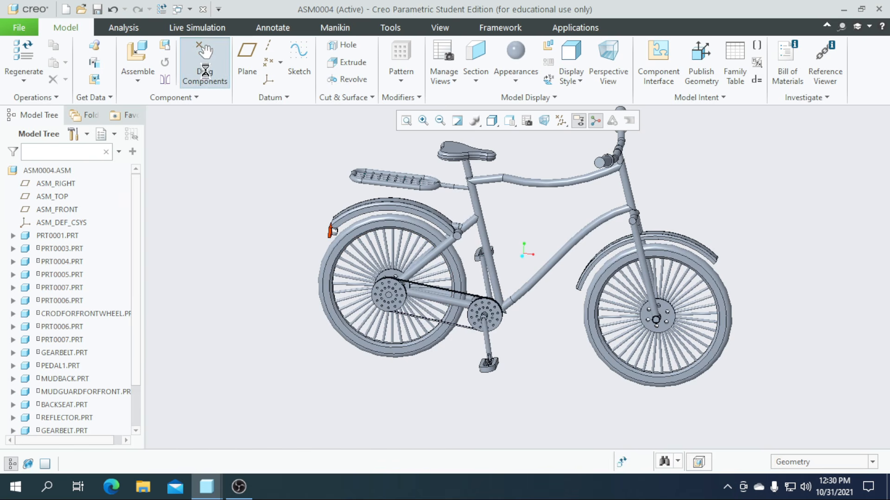
Test the belt drive with Drag Components by rotating the rear gear belt, leave the pedals in a new position, and end dragging
{"action": "left_click", "coordinate": [201, 60]}
{"action": "scroll", "coordinate": [396, 288], "scroll_direction": "down", "scroll_amount": 4}
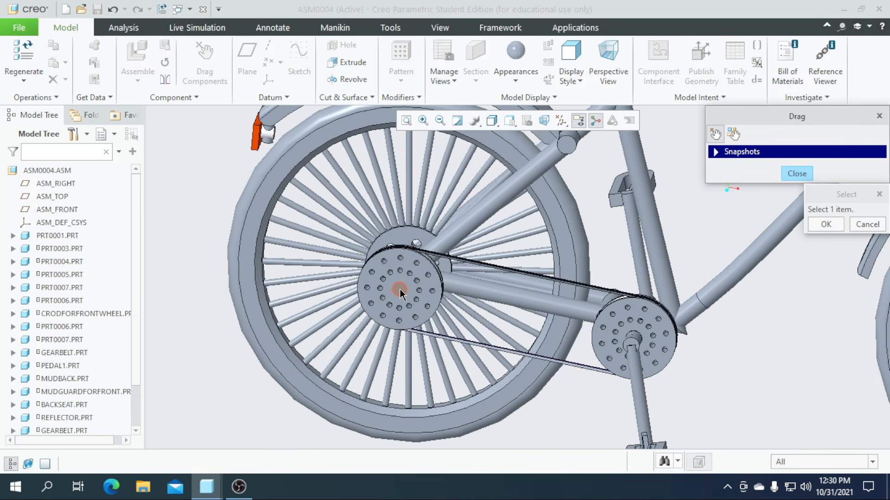
{"action": "left_click", "coordinate": [399, 291]}
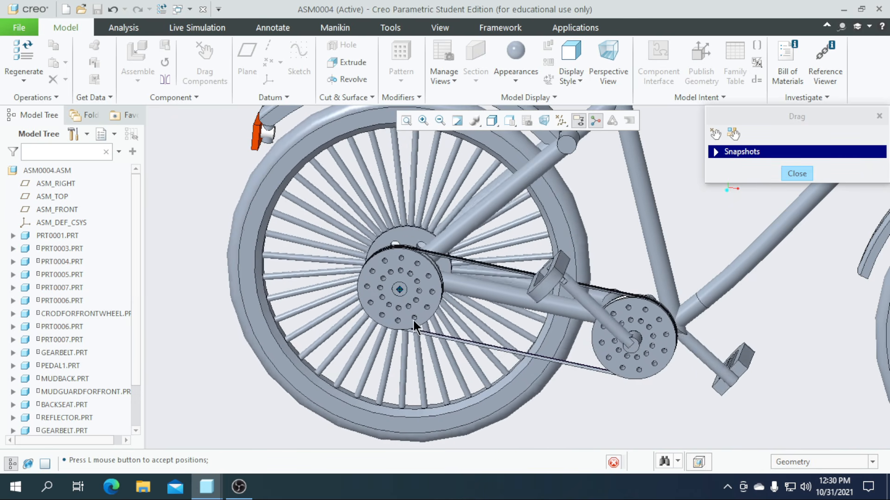
{"action": "left_click", "coordinate": [367, 279]}
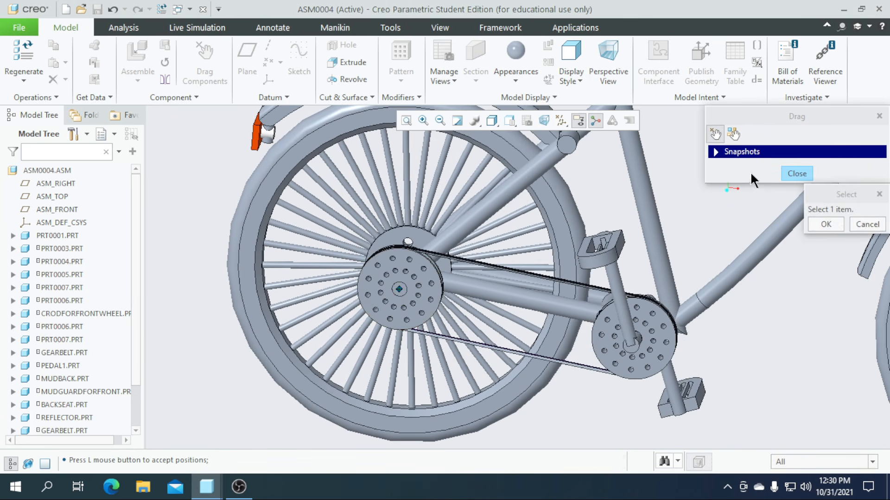
{"action": "left_click", "coordinate": [797, 173]}
{"action": "scroll", "coordinate": [530, 292], "scroll_direction": "down", "scroll_amount": 5}
{"action": "scroll", "coordinate": [528, 293], "scroll_direction": "up", "scroll_amount": 6}
{"action": "scroll", "coordinate": [510, 298], "scroll_direction": "down", "scroll_amount": 3}
{"action": "scroll", "coordinate": [498, 311], "scroll_direction": "up", "scroll_amount": 1}
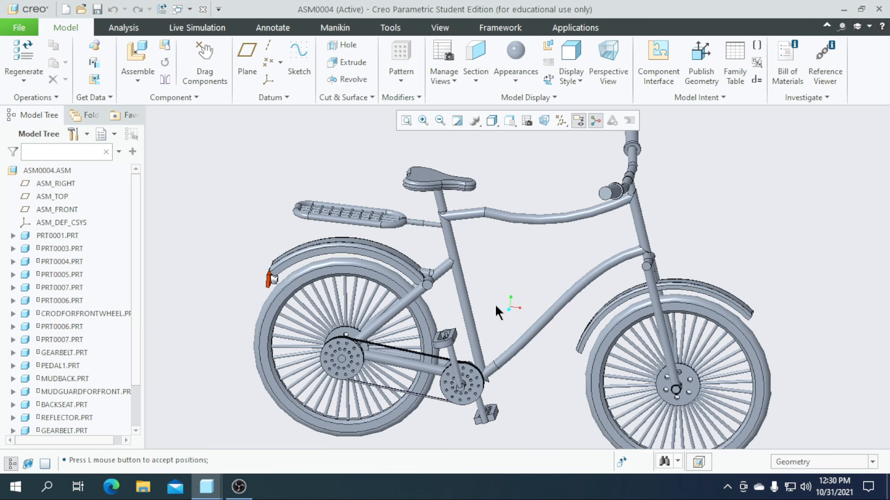
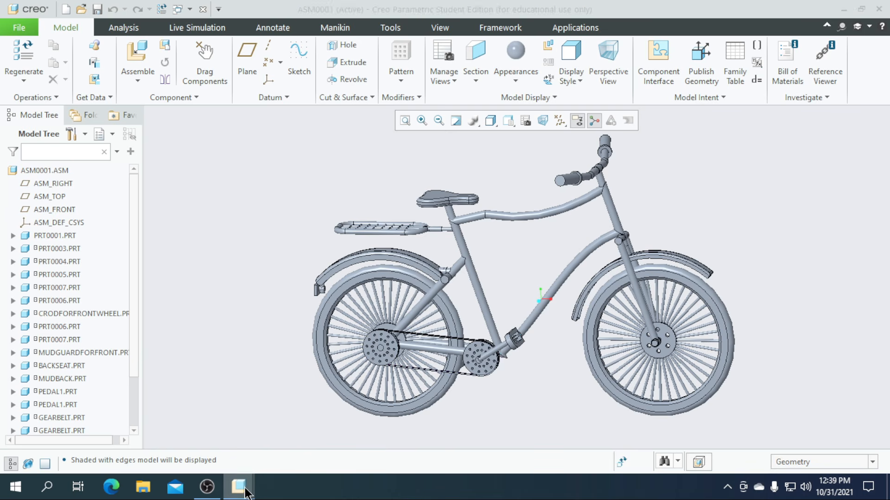
Switch from the ASM0001 bicycle assembly to the BACKSEAT part window and view the rack from above
{"action": "mouse_move", "coordinate": [239, 486]}
{"action": "left_click", "coordinate": [105, 444]}
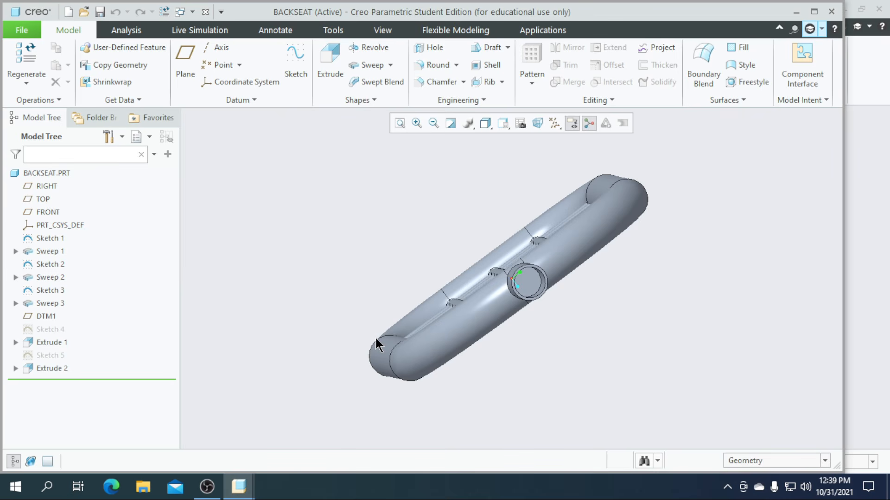
{"action": "middle_click_drag", "start_coordinate": [407, 250], "coordinate": [440, 254]}
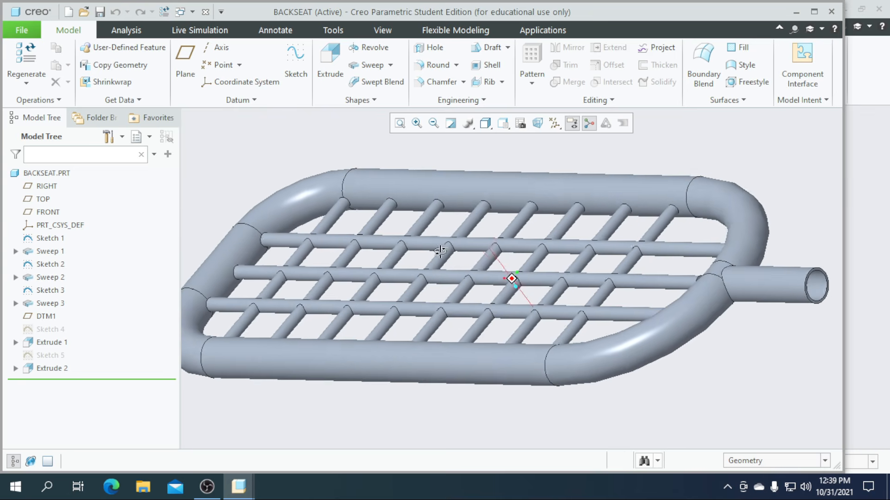
{"action": "scroll", "coordinate": [440, 255], "scroll_direction": "up", "scroll_amount": 2}
{"action": "scroll", "coordinate": [443, 271], "scroll_direction": "down", "scroll_amount": 1}
Edit the ptc-metallic-aluminium appearance, setting its colour to red with RGB values 255, 0, 0
{"action": "left_click", "coordinate": [382, 30]}
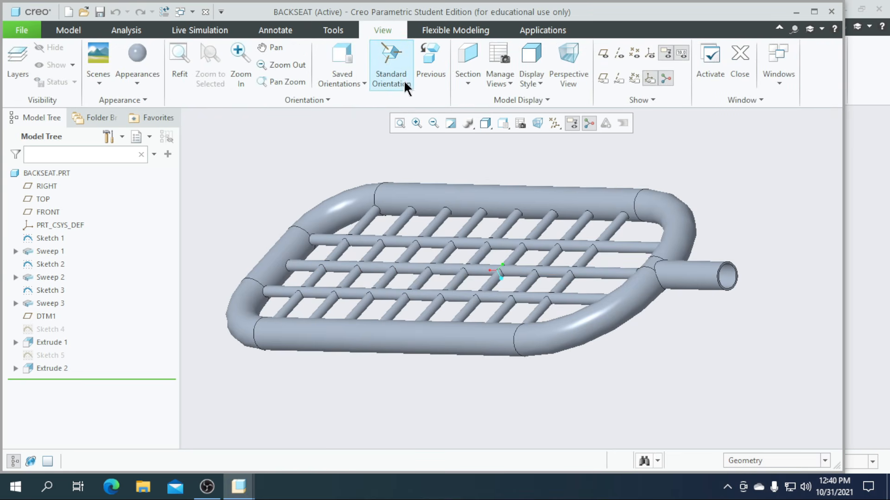
{"action": "left_click", "coordinate": [155, 86]}
{"action": "right_click", "coordinate": [139, 183]}
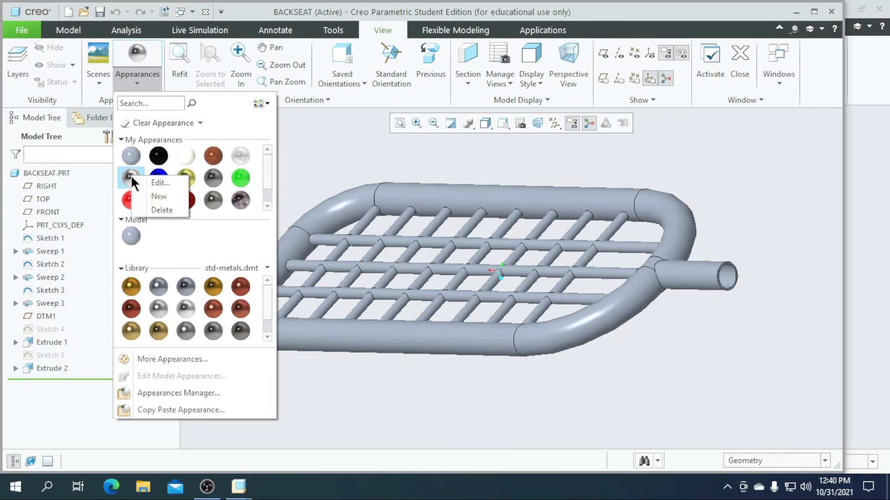
{"action": "left_click", "coordinate": [155, 181]}
{"action": "left_click", "coordinate": [518, 305]}
{"action": "left_click", "coordinate": [824, 258]}
{"action": "left_click_drag", "start_coordinate": [824, 255], "coordinate": [747, 273]}
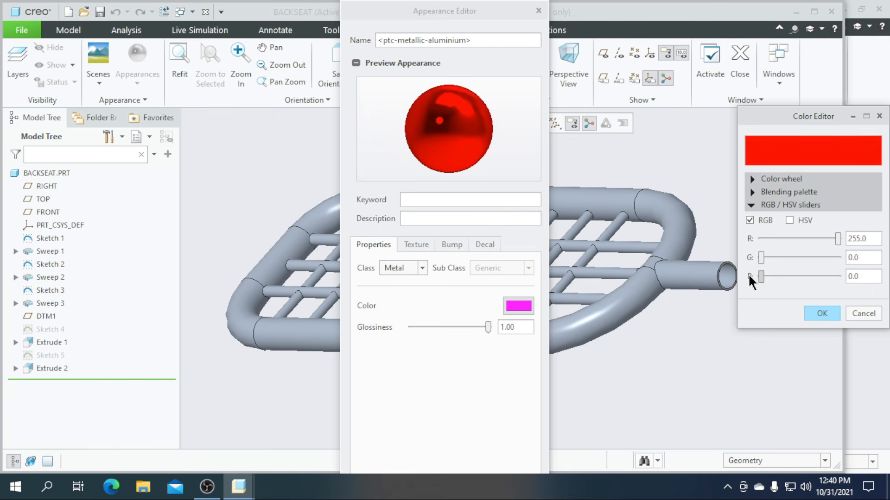
{"action": "left_click", "coordinate": [811, 313]}
{"action": "left_click", "coordinate": [538, 10]}
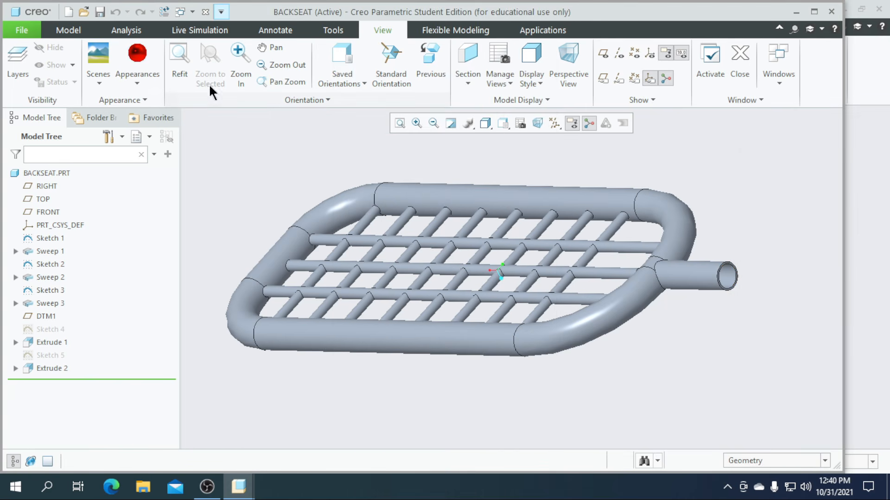
Apply the red appearance to the whole BACKSEAT part using the Part selection filter, and save the part
{"action": "left_click", "coordinate": [824, 461]}
{"action": "left_click", "coordinate": [780, 447]}
{"action": "left_click", "coordinate": [611, 303]}
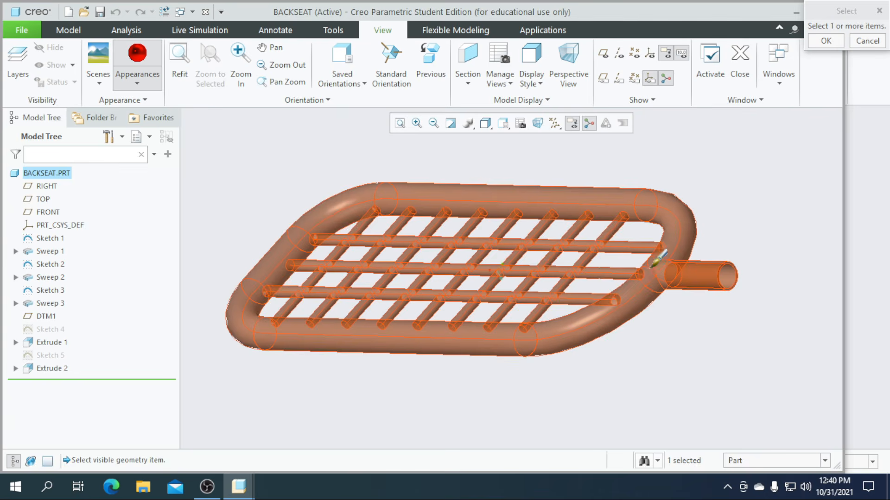
{"action": "left_click", "coordinate": [825, 40]}
{"action": "mouse_move", "coordinate": [756, 275]}
{"action": "middle_mouse_down"}
{"action": "mouse_move", "coordinate": [741, 238]}
{"action": "mouse_move", "coordinate": [762, 273]}
{"action": "middle_mouse_up"}
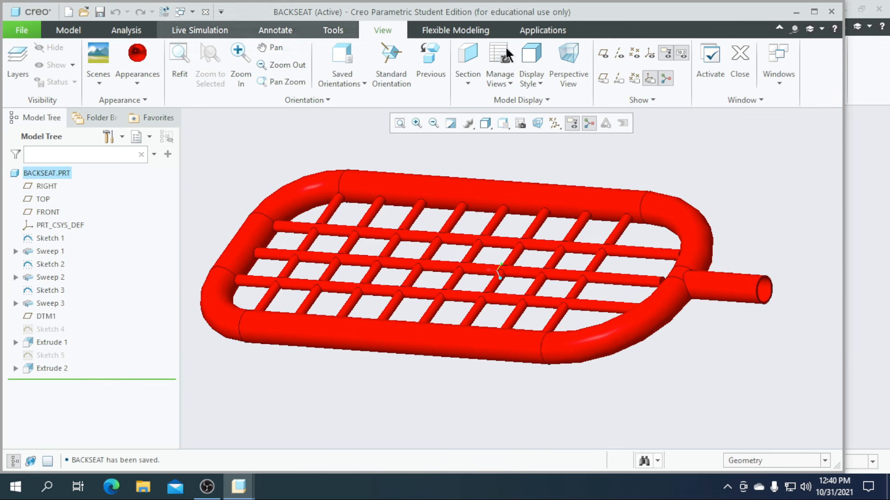
Minimize the BACKSEAT window and switch to the CRODFORFRONTWHEEL part window
{"action": "left_click", "coordinate": [797, 11]}
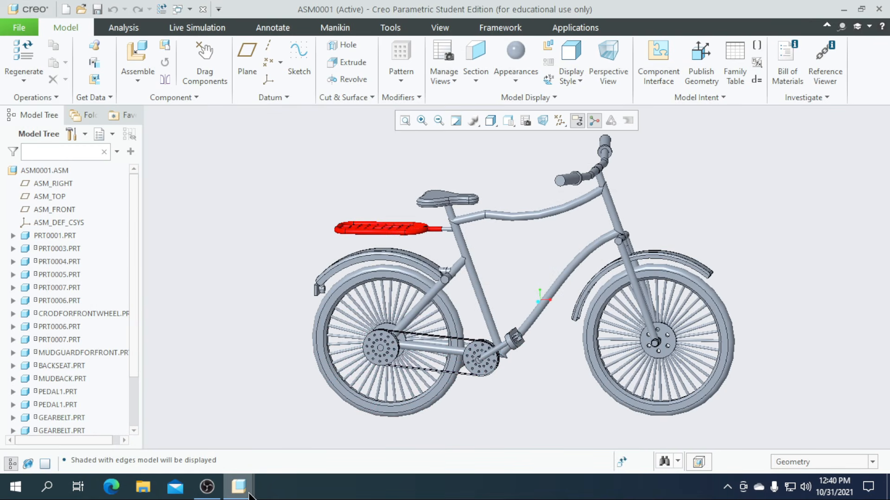
{"action": "mouse_move", "coordinate": [244, 495]}
{"action": "left_click", "coordinate": [173, 454]}
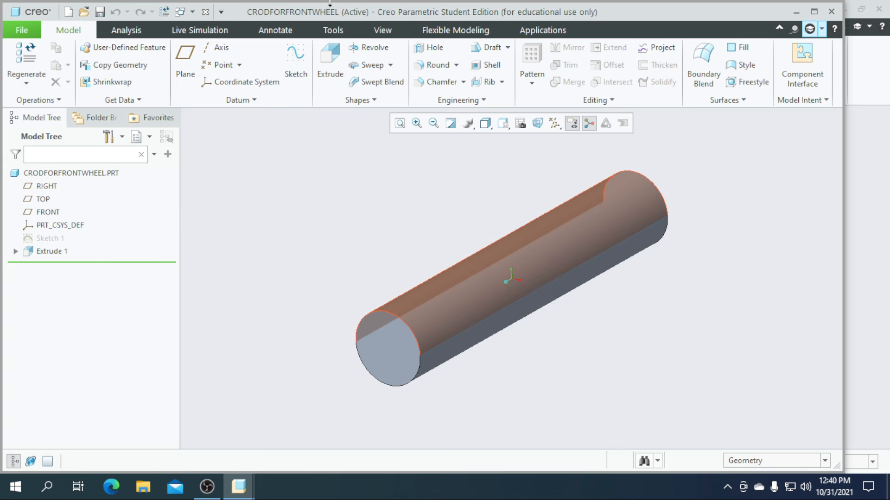
Apply the silver metallic appearance to the whole CRODFORFRONTWHEEL part using the Part selection filter, and save the part
{"action": "left_click", "coordinate": [382, 29]}
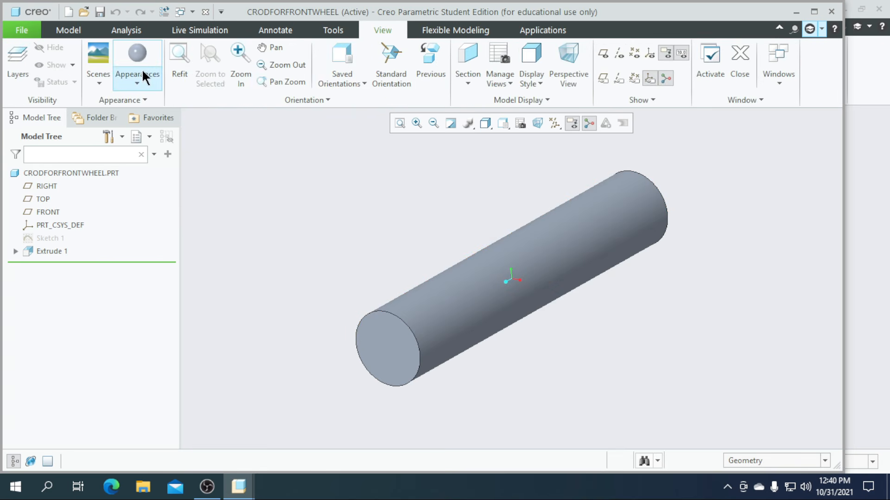
{"action": "left_click", "coordinate": [140, 62]}
{"action": "left_click", "coordinate": [138, 84]}
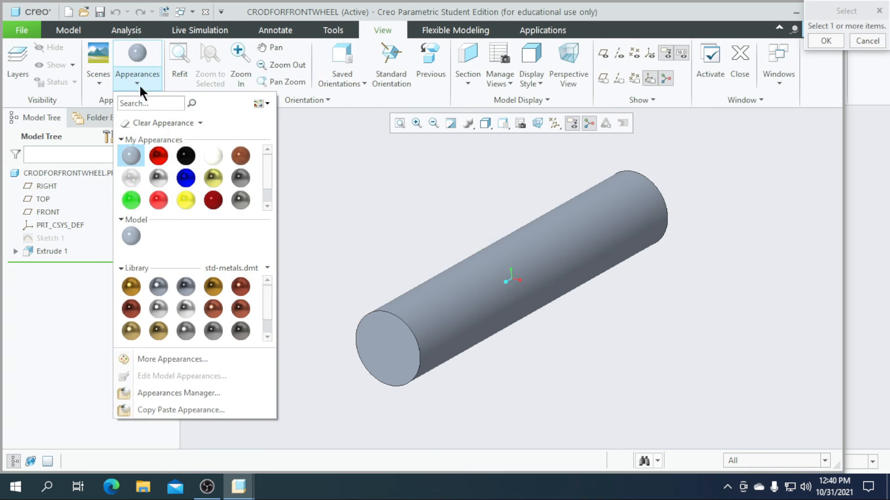
{"action": "left_click", "coordinate": [158, 178]}
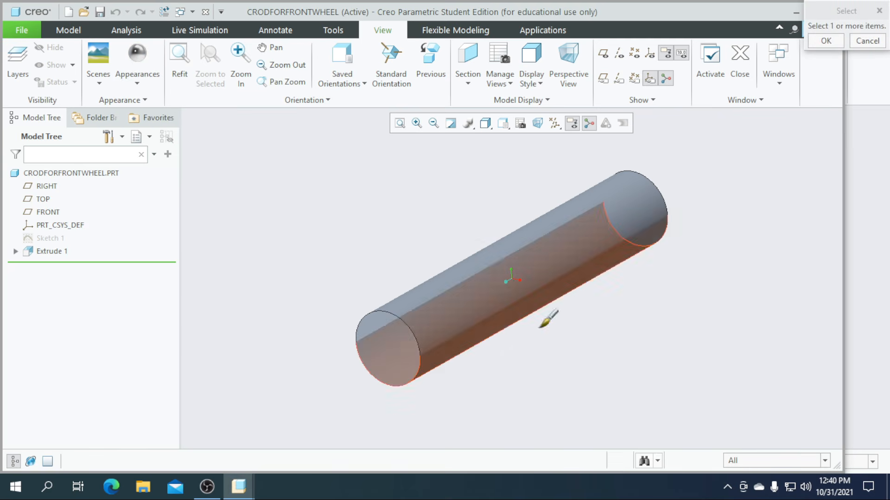
{"action": "left_click", "coordinate": [783, 460]}
{"action": "left_click", "coordinate": [735, 447]}
{"action": "left_click", "coordinate": [518, 283]}
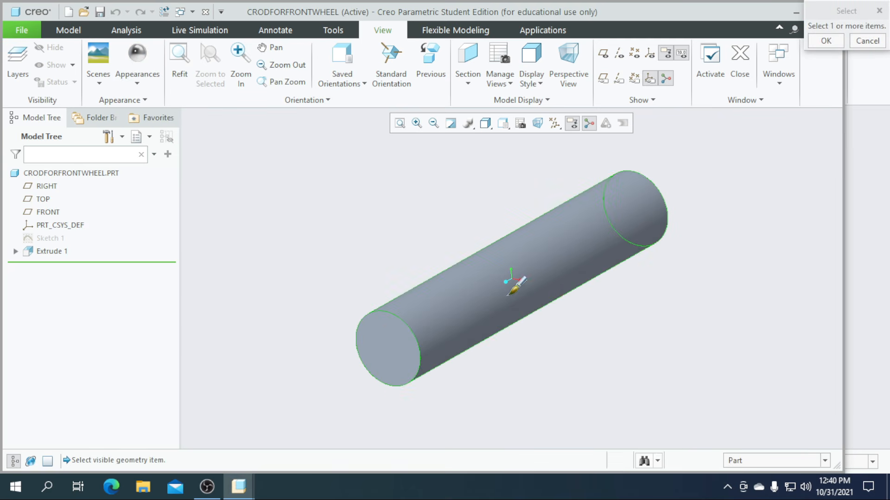
{"action": "left_click", "coordinate": [816, 40]}
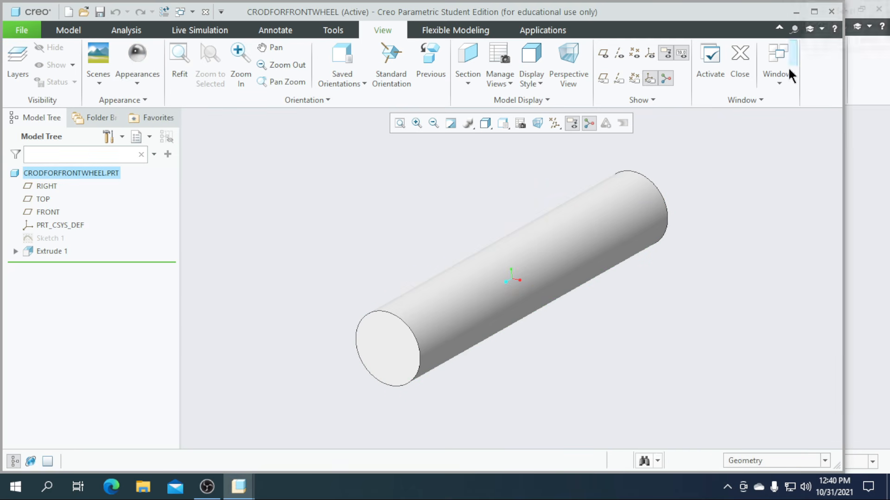
{"action": "left_click", "coordinate": [100, 13]}
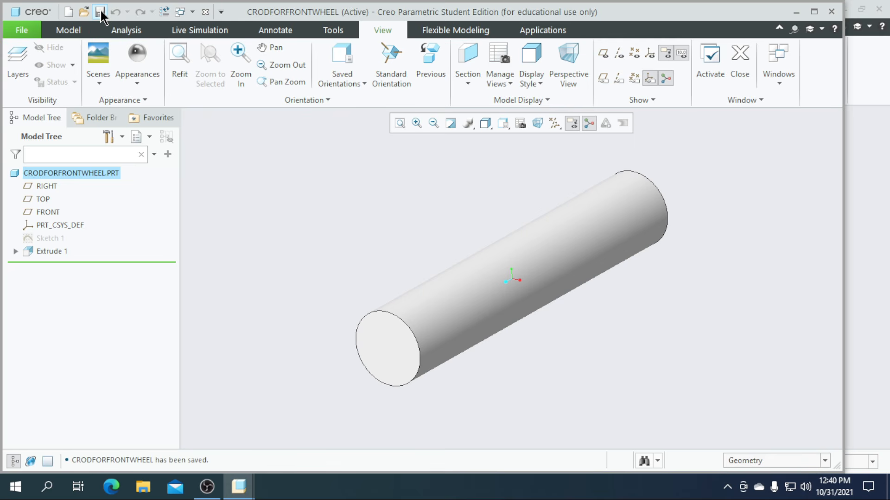
Minimize the CRODFORFRONTWHEEL window, check the rod in the bicycle assembly, and switch to the GEARBELT part window
{"action": "left_click", "coordinate": [804, 14]}
{"action": "middle_click_drag", "start_coordinate": [586, 391], "coordinate": [576, 407]}
{"action": "scroll", "coordinate": [563, 342], "scroll_direction": "down", "scroll_amount": 2}
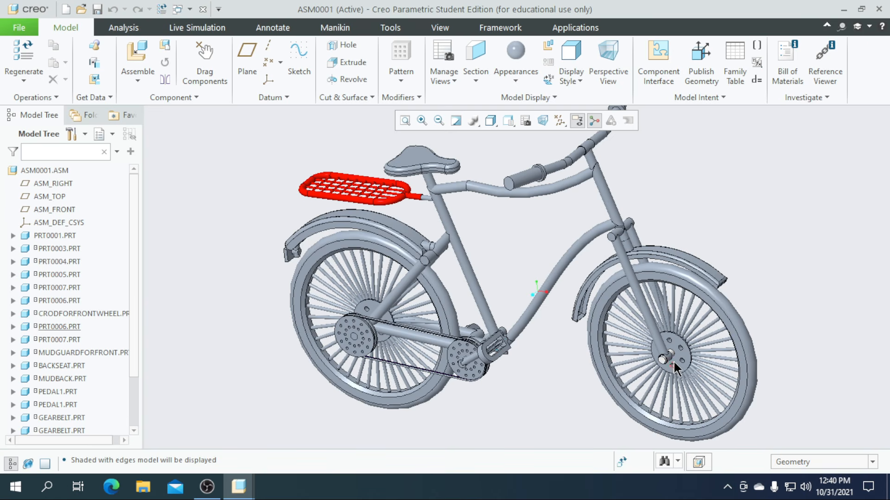
{"action": "scroll", "coordinate": [392, 409], "scroll_direction": "up", "scroll_amount": 2}
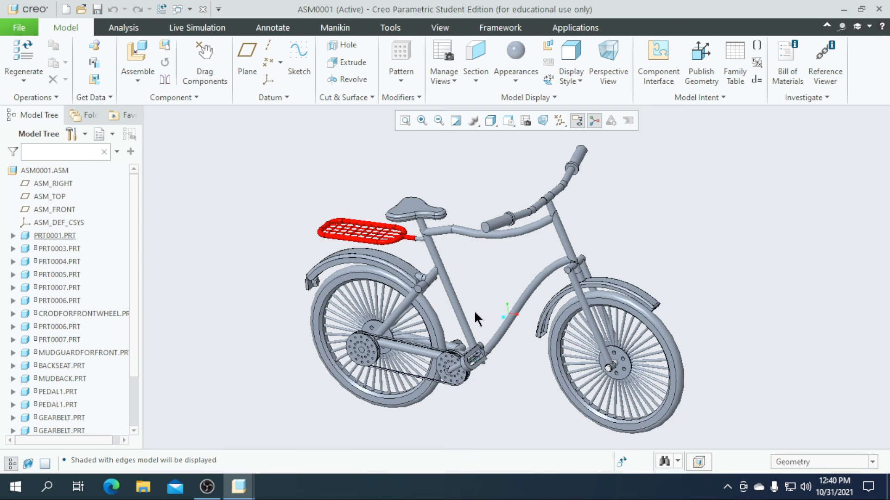
{"action": "mouse_move", "coordinate": [239, 487]}
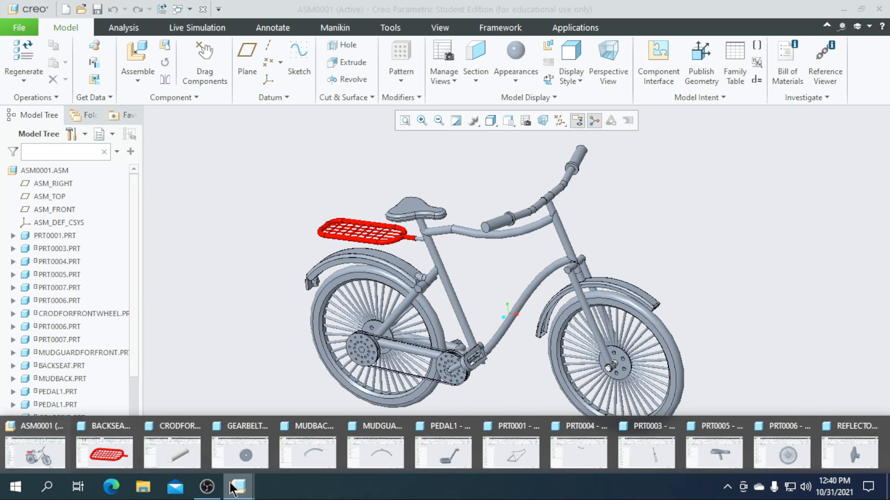
{"action": "left_click", "coordinate": [236, 448]}
{"action": "mouse_move", "coordinate": [484, 316]}
{"action": "middle_mouse_down"}
{"action": "mouse_move", "coordinate": [439, 320]}
{"action": "mouse_move", "coordinate": [405, 304]}
{"action": "mouse_move", "coordinate": [413, 313]}
{"action": "middle_mouse_up"}
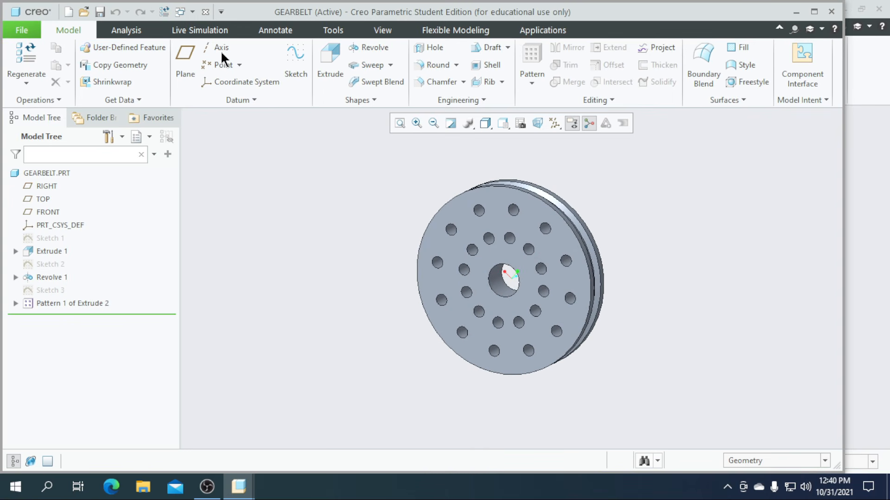
Apply the silver metallic appearance to the whole GEARBELT part using the Part selection filter
{"action": "left_click", "coordinate": [371, 33]}
{"action": "left_click", "coordinate": [134, 81]}
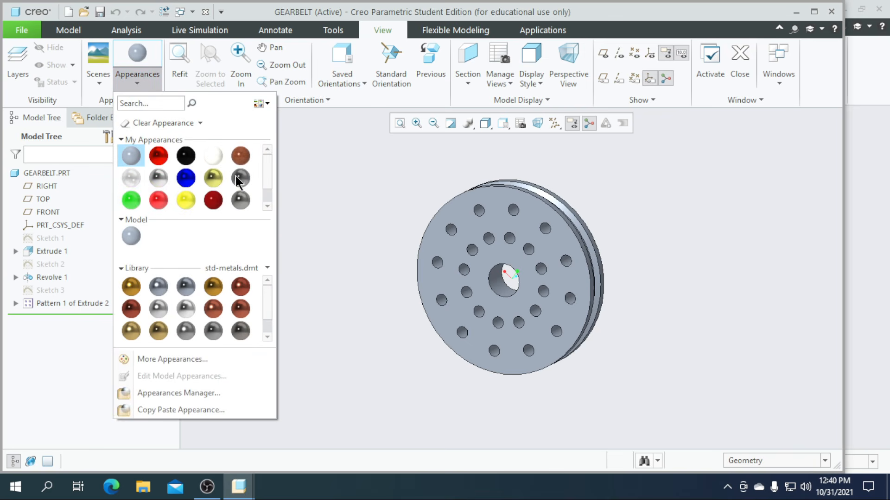
{"action": "left_click", "coordinate": [157, 178]}
{"action": "left_click", "coordinate": [773, 464]}
{"action": "left_click", "coordinate": [757, 449]}
{"action": "left_click", "coordinate": [578, 310]}
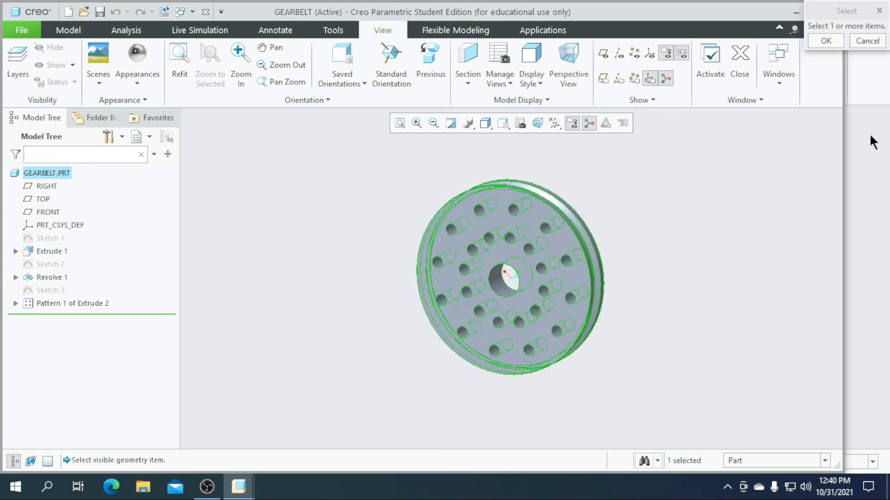
{"action": "left_click", "coordinate": [826, 41]}
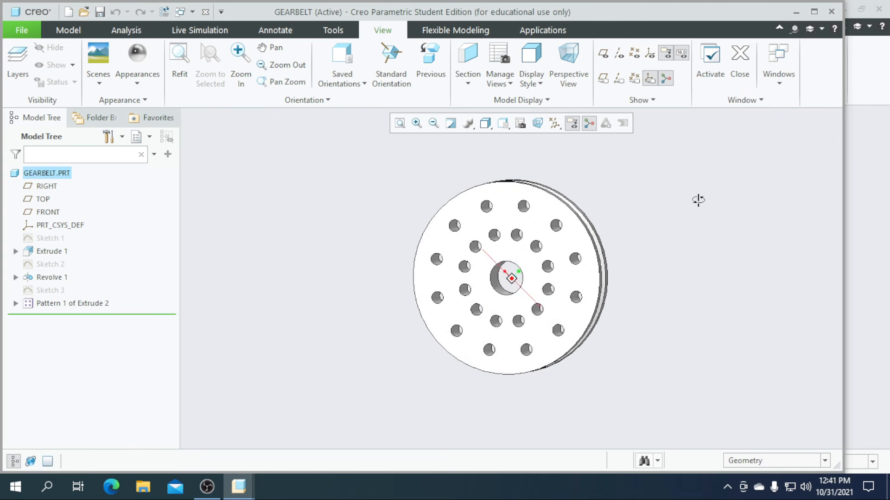
Apply the red appearance to all the small patterned holes of the GEARBELT disc using the Intent Surface filter, and save the part
{"action": "scroll", "coordinate": [487, 262], "scroll_direction": "down", "scroll_amount": 3}
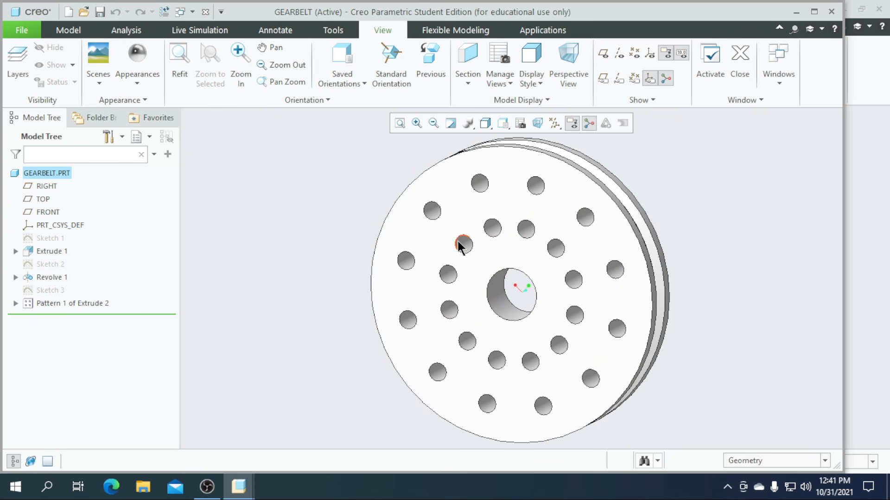
{"action": "left_click", "coordinate": [139, 81]}
{"action": "left_click", "coordinate": [158, 157]}
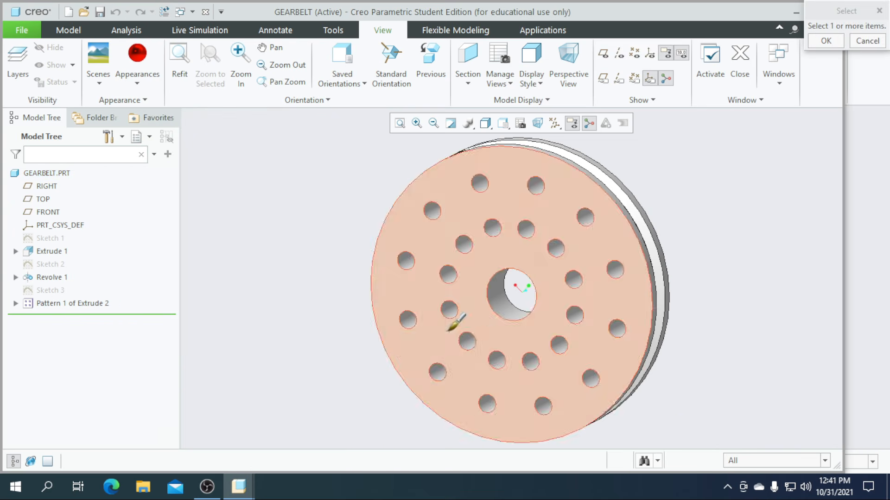
{"action": "left_click", "coordinate": [778, 461]}
{"action": "left_click", "coordinate": [740, 436]}
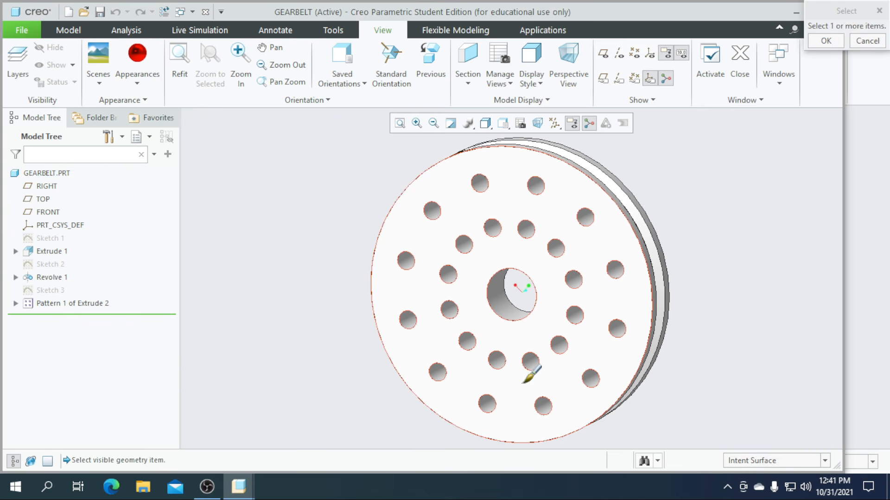
{"action": "left_click", "coordinate": [487, 402]}
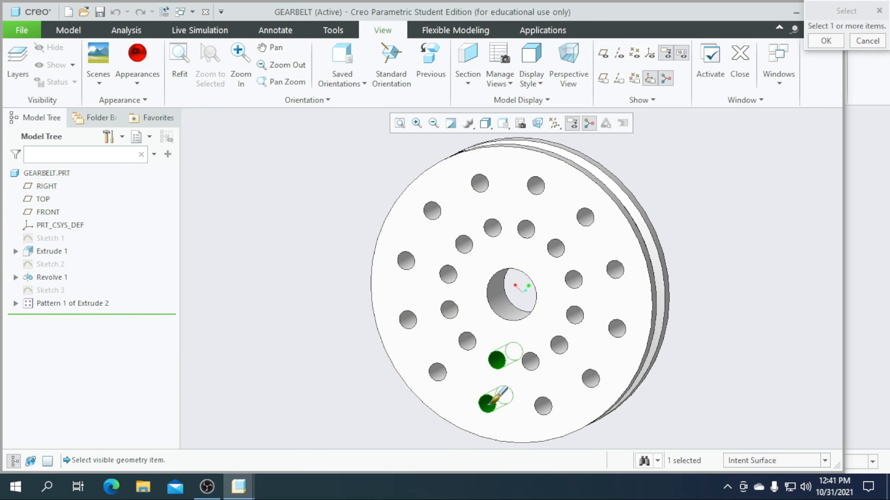
{"action": "left_click", "coordinate": [542, 405], "text": "ctrl"}
{"action": "left_click", "coordinate": [590, 380], "text": "ctrl"}
{"action": "left_click", "coordinate": [618, 330], "text": "ctrl"}
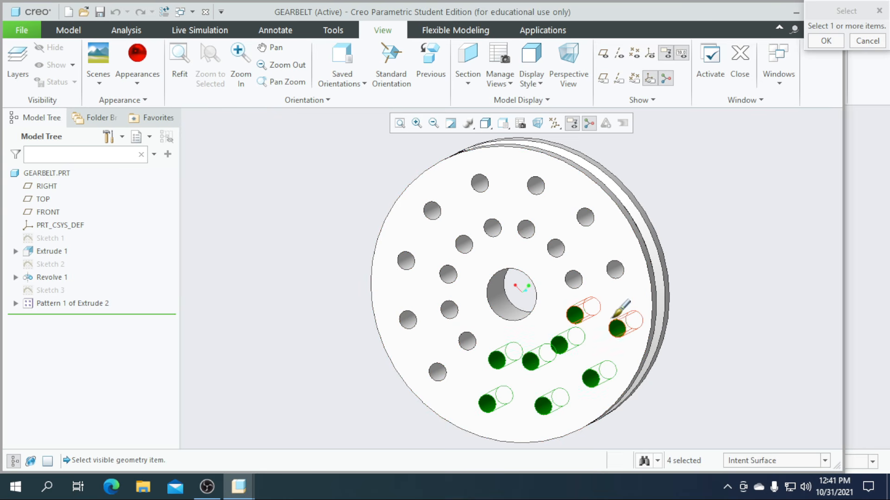
{"action": "left_click", "coordinate": [616, 266], "text": "ctrl"}
{"action": "left_click", "coordinate": [584, 216], "text": "ctrl"}
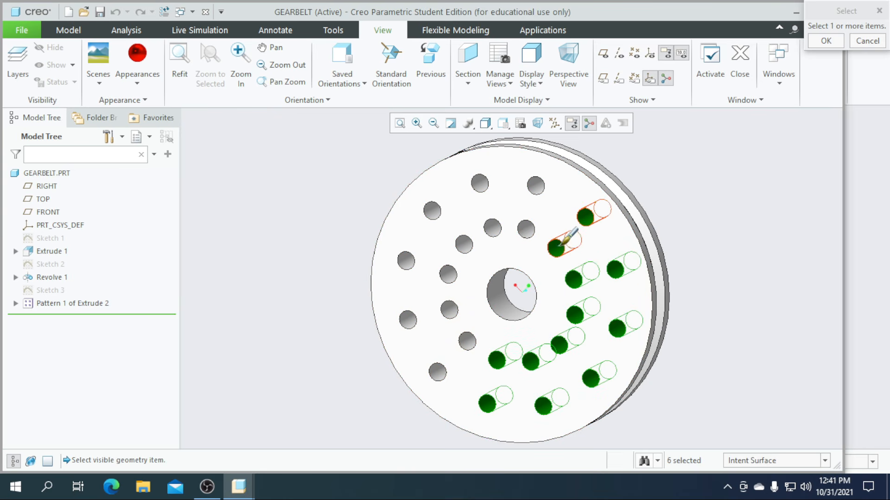
{"action": "left_click", "coordinate": [536, 182], "text": "ctrl"}
{"action": "left_click", "coordinate": [480, 183], "text": "ctrl"}
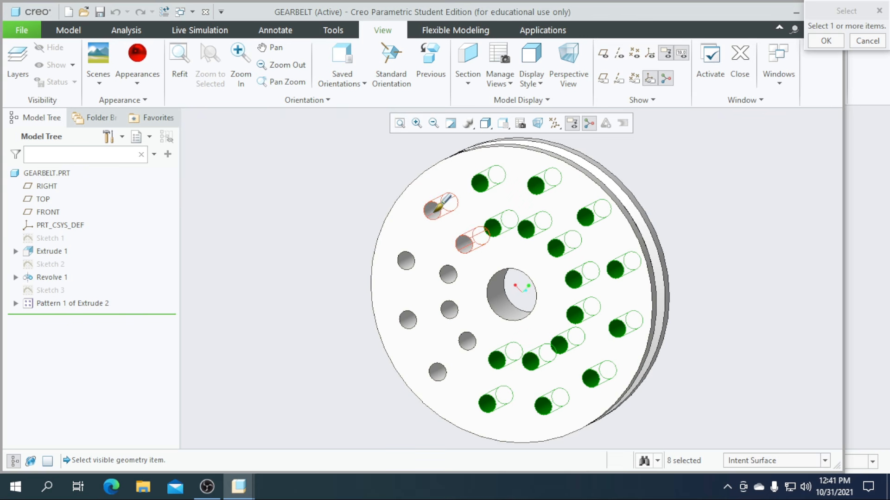
{"action": "left_click", "coordinate": [432, 210], "text": "ctrl"}
{"action": "left_click", "coordinate": [406, 259], "text": "ctrl"}
{"action": "left_click", "coordinate": [409, 319], "text": "ctrl"}
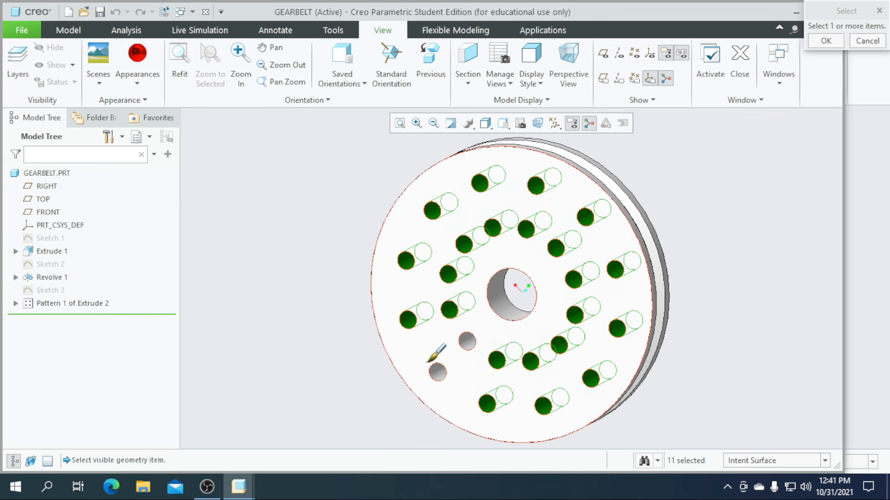
{"action": "left_click", "coordinate": [438, 368], "text": "ctrl"}
{"action": "left_click", "coordinate": [817, 44]}
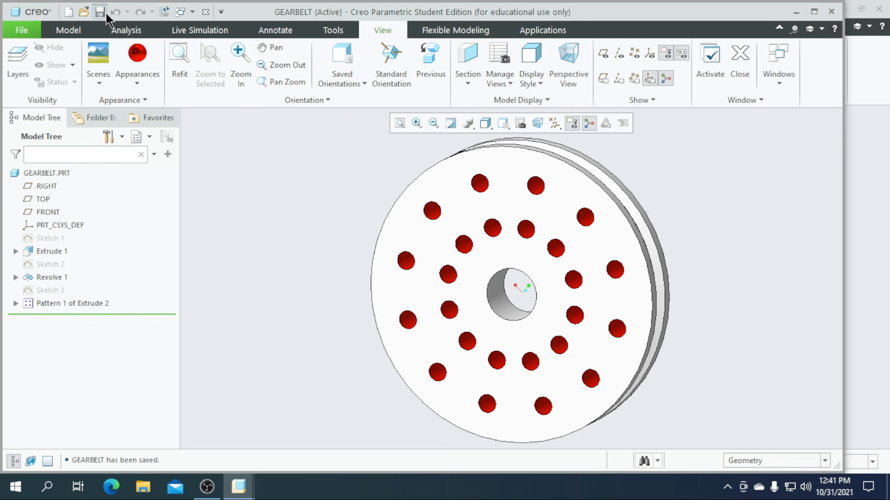
Minimize the GEARBELT window, check both gears in the bicycle assembly, and switch to the MUDBACK part window
{"action": "left_click", "coordinate": [796, 13]}
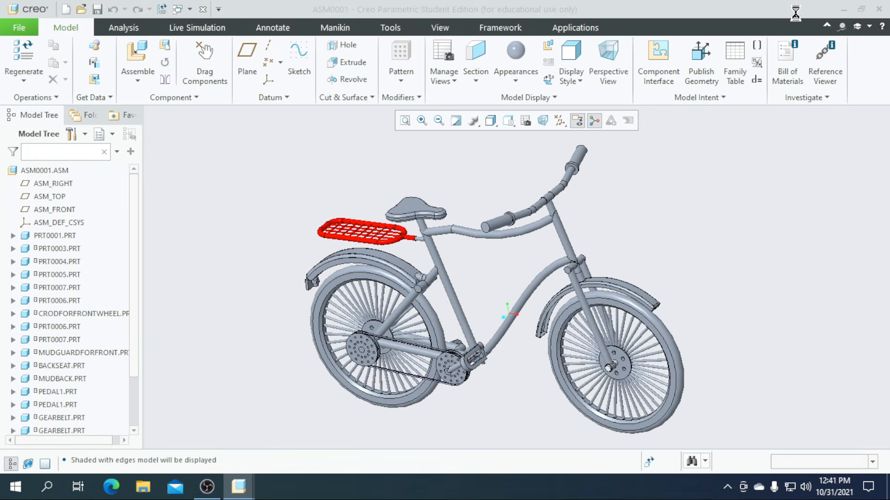
{"action": "middle_click_drag", "start_coordinate": [673, 249], "coordinate": [681, 248]}
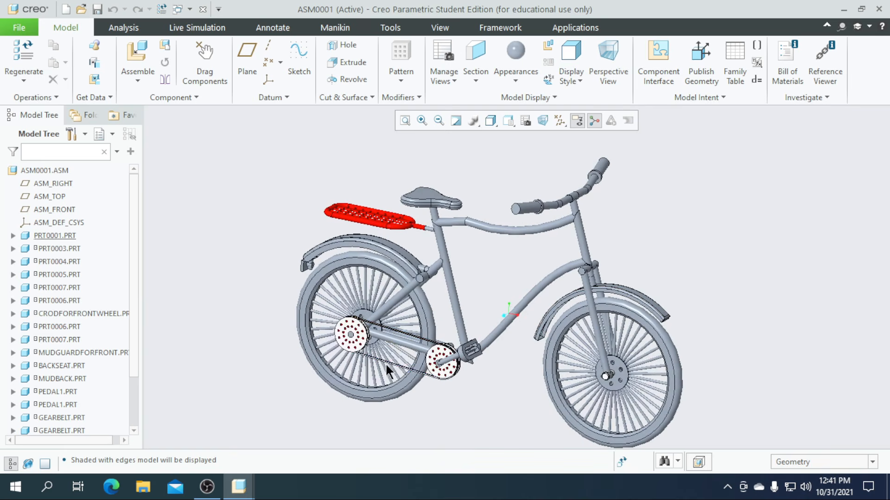
{"action": "left_click", "coordinate": [237, 484]}
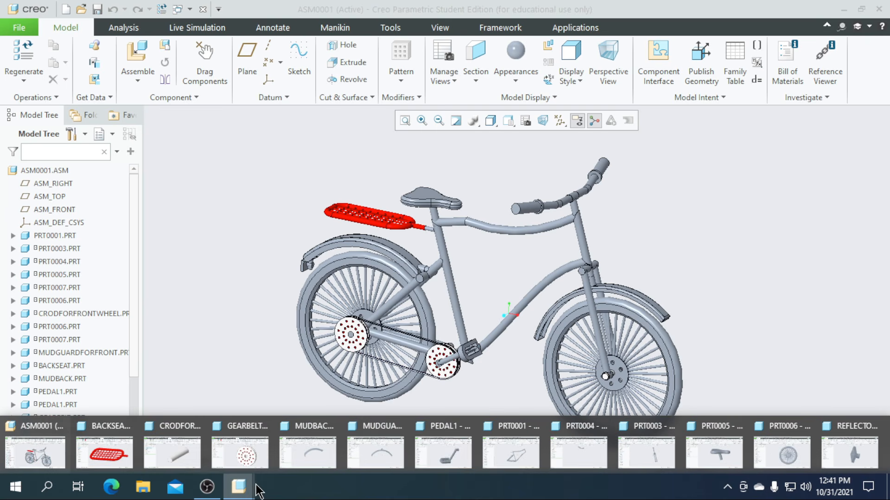
{"action": "left_click", "coordinate": [318, 451]}
{"action": "mouse_move", "coordinate": [413, 314]}
{"action": "middle_mouse_down"}
{"action": "mouse_move", "coordinate": [379, 282]}
{"action": "mouse_move", "coordinate": [393, 294]}
{"action": "mouse_move", "coordinate": [396, 319]}
{"action": "middle_mouse_up"}
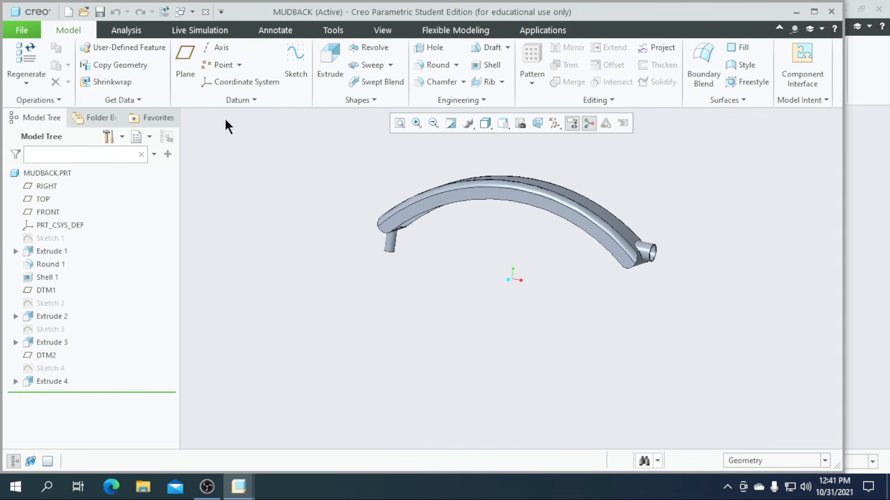
Apply the black appearance to the whole MUDBACK part using the Part selection filter, and save the part
{"action": "left_click", "coordinate": [383, 30]}
{"action": "left_click", "coordinate": [141, 82]}
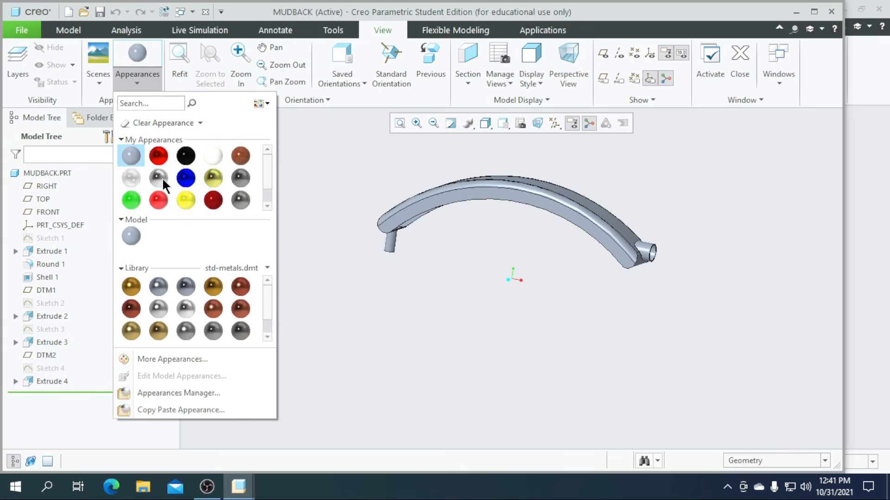
{"action": "left_click", "coordinate": [185, 157]}
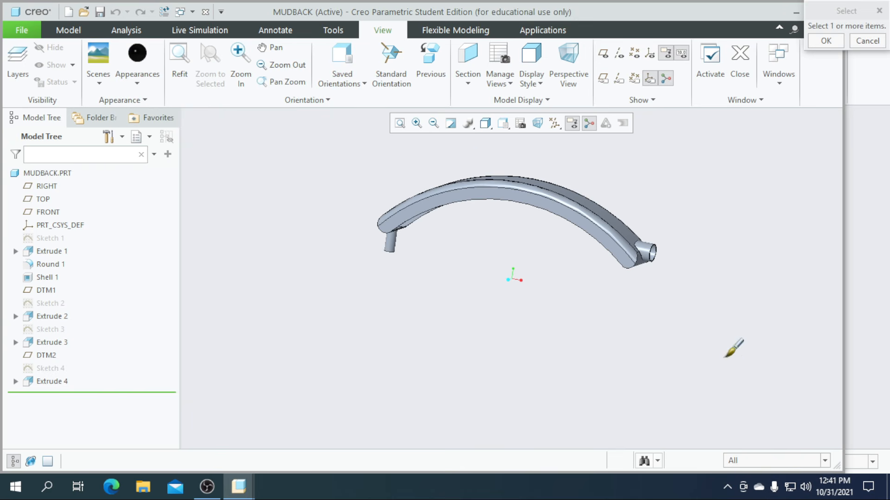
{"action": "left_click", "coordinate": [776, 461]}
{"action": "left_click", "coordinate": [754, 447]}
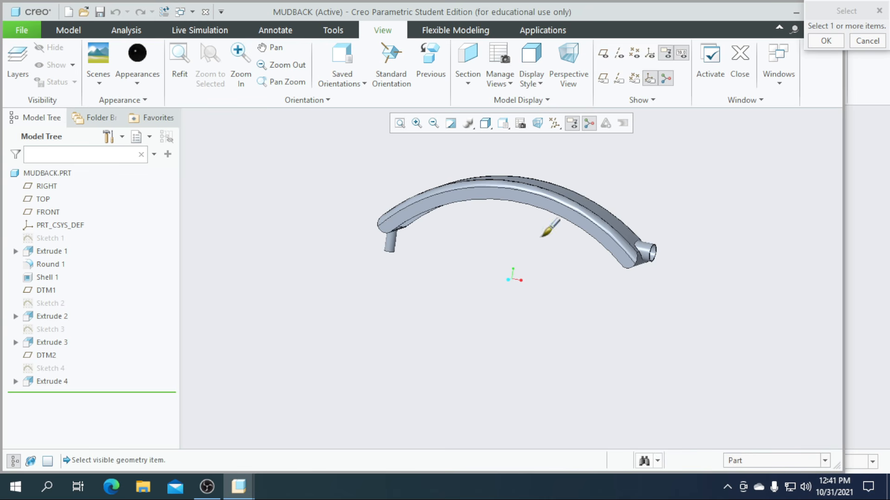
{"action": "left_click", "coordinate": [574, 204]}
{"action": "left_click", "coordinate": [826, 40]}
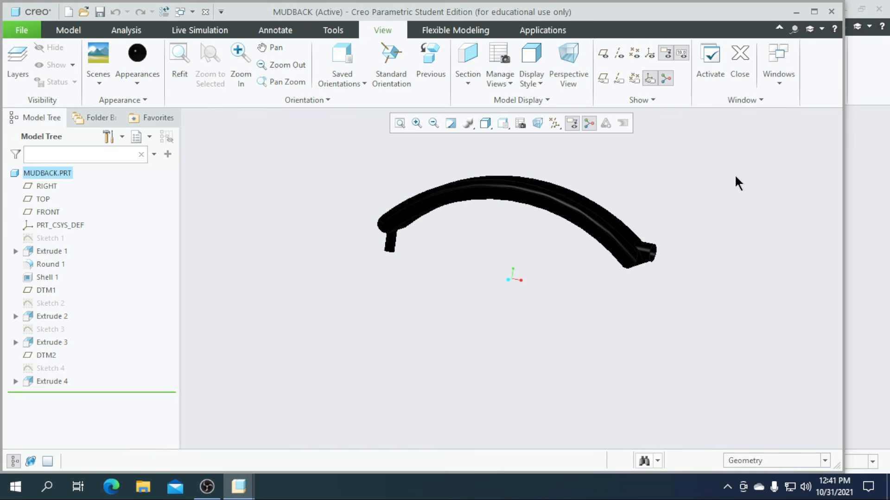
{"action": "left_click", "coordinate": [96, 12]}
Minimize the MUDBACK window, check the rear mudguard in the bicycle assembly, and switch to the MUDGUARDFORFRONT part window
{"action": "left_click", "coordinate": [797, 12]}
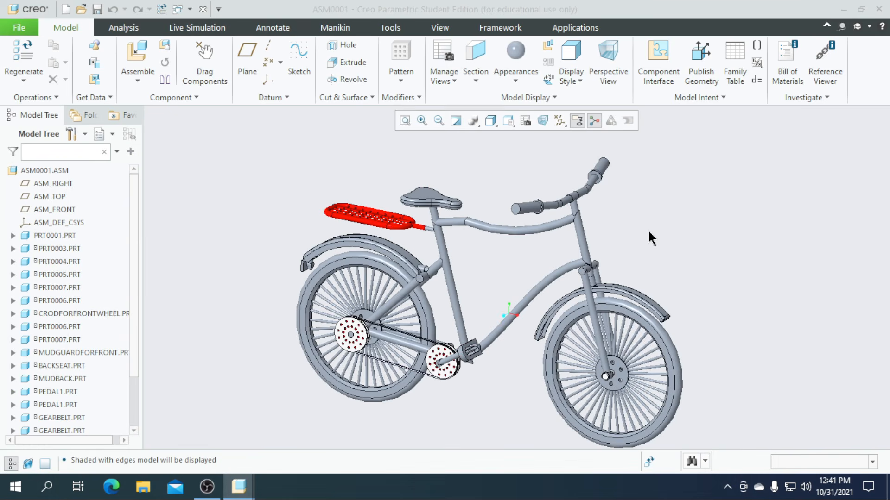
{"action": "left_click", "coordinate": [649, 232]}
{"action": "middle_click_drag", "start_coordinate": [503, 283], "coordinate": [507, 307]}
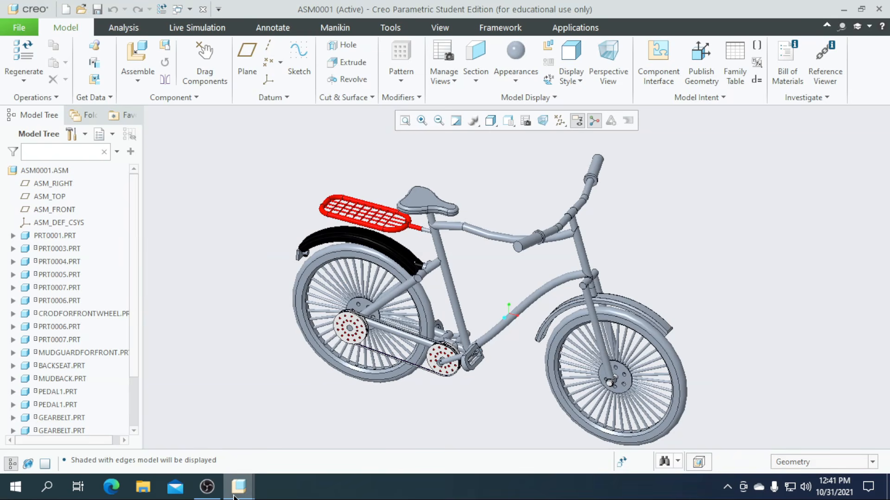
{"action": "mouse_move", "coordinate": [233, 497]}
{"action": "left_click", "coordinate": [361, 447]}
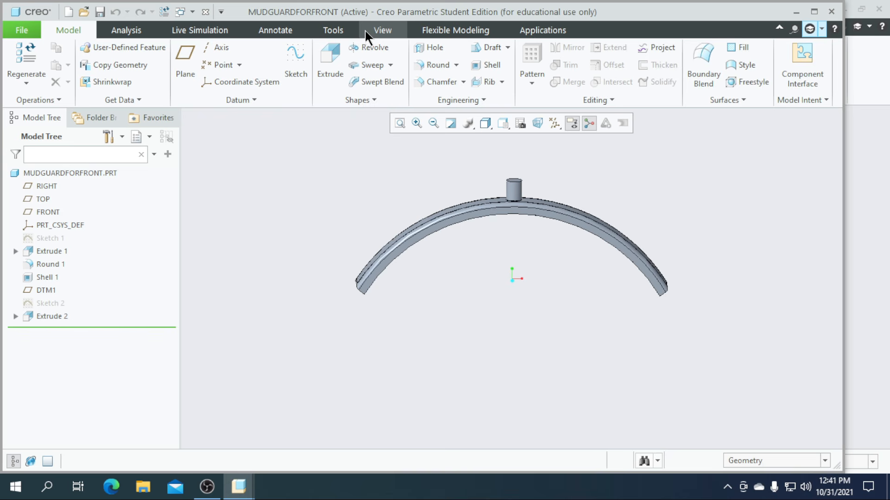
Apply the black appearance to the whole MUDGUARDFORFRONT part using the Part selection filter, and save the part
{"action": "left_click", "coordinate": [366, 32]}
{"action": "left_click", "coordinate": [138, 83]}
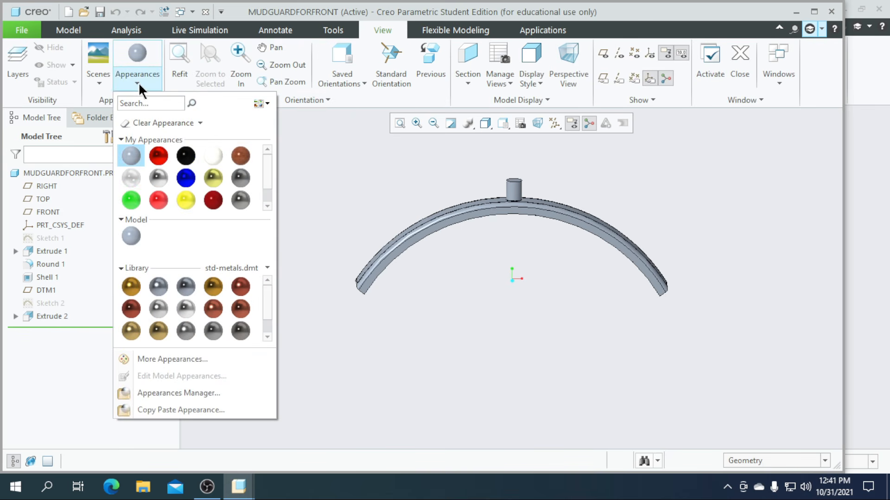
{"action": "left_click", "coordinate": [187, 155]}
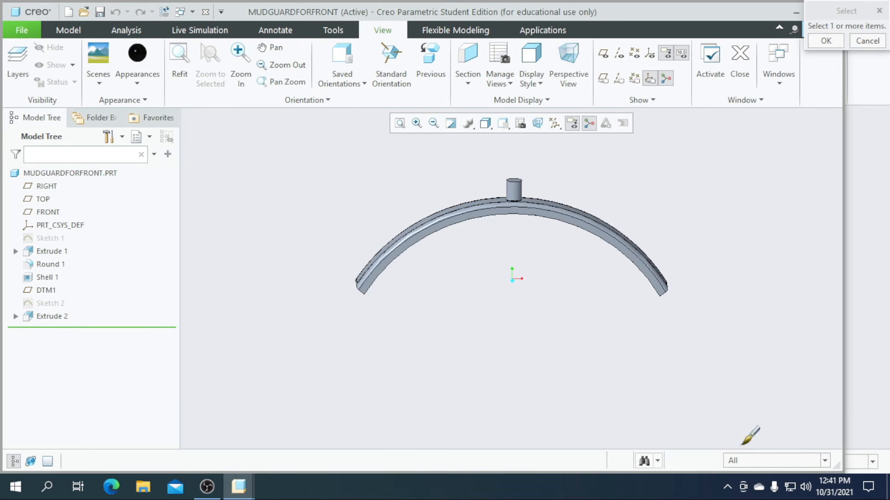
{"action": "left_click", "coordinate": [749, 460]}
{"action": "left_click", "coordinate": [744, 449]}
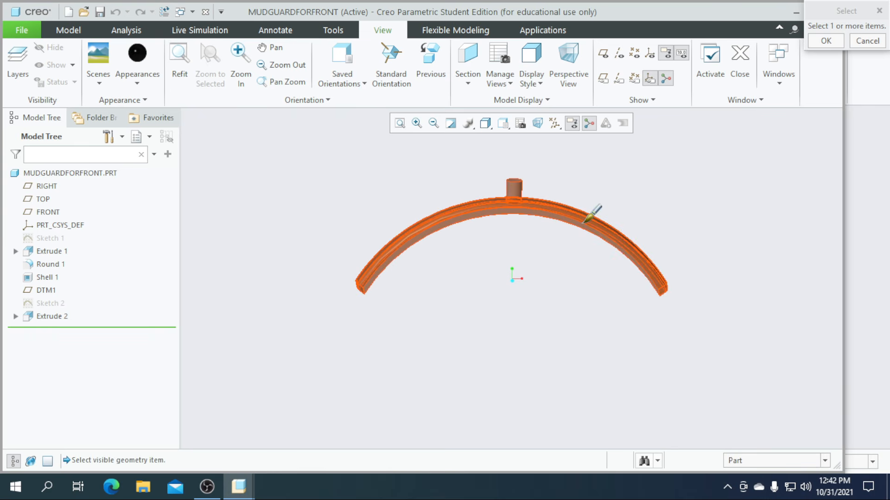
{"action": "left_click", "coordinate": [586, 221]}
{"action": "left_click", "coordinate": [825, 41]}
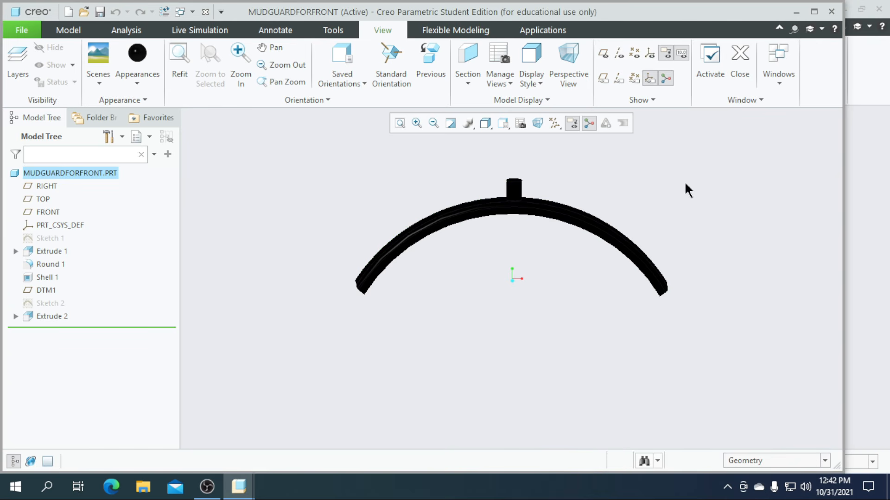
{"action": "left_click", "coordinate": [100, 13]}
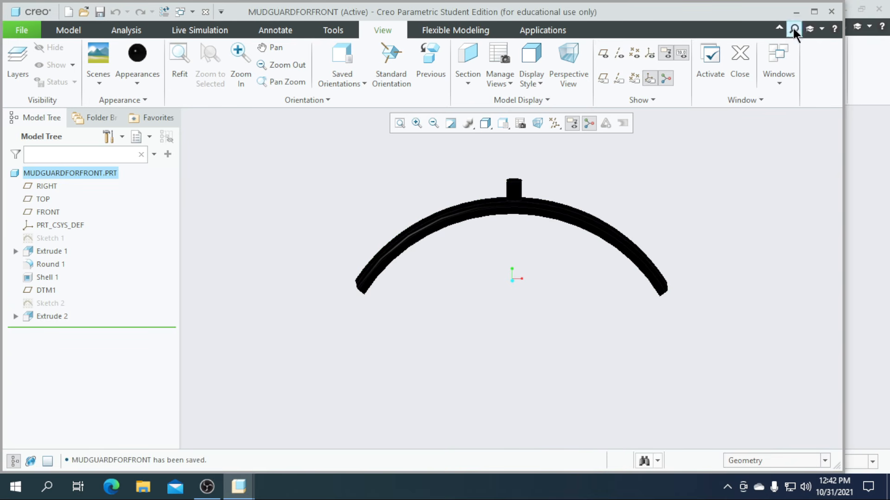
Minimize the MUDGUARDFORFRONT window, check the front mudguard in the bicycle assembly, and switch to the PEDAL1 part window
{"action": "left_click", "coordinate": [796, 12]}
{"action": "middle_click_drag", "start_coordinate": [642, 262], "coordinate": [619, 283]}
{"action": "left_click", "coordinate": [241, 494]}
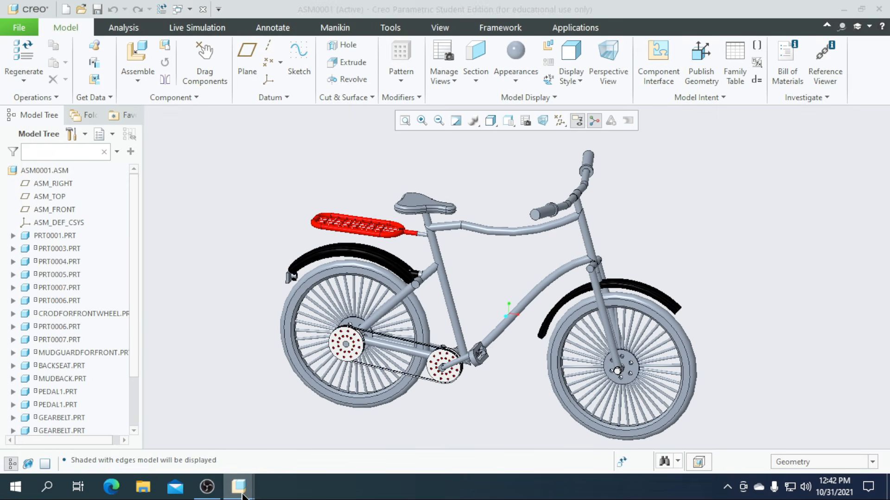
{"action": "left_click", "coordinate": [442, 452]}
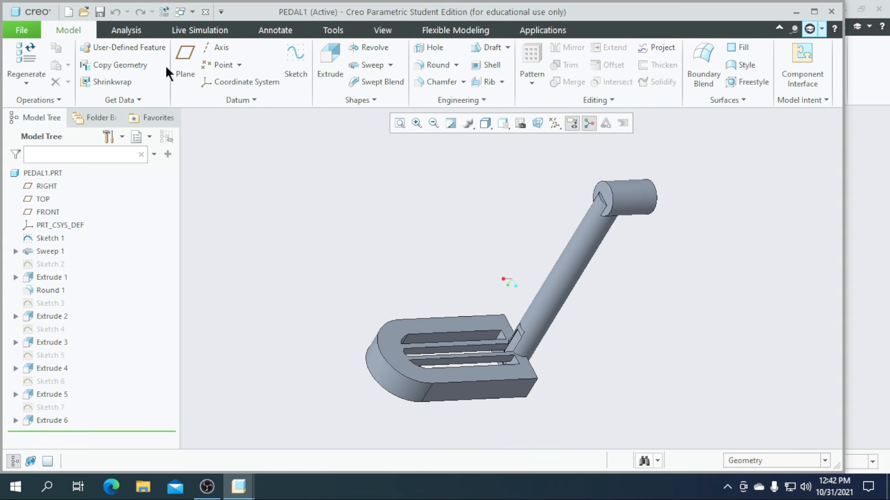
Apply the shiny silver metallic appearance to the pedal's crank arm and the outer, end and bore surfaces of its cylindrical hub
{"action": "left_click", "coordinate": [381, 29]}
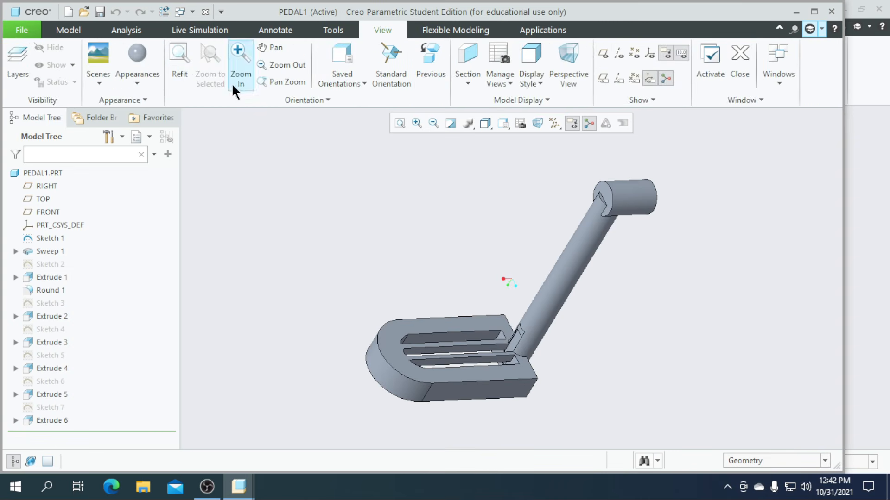
{"action": "left_click", "coordinate": [138, 79]}
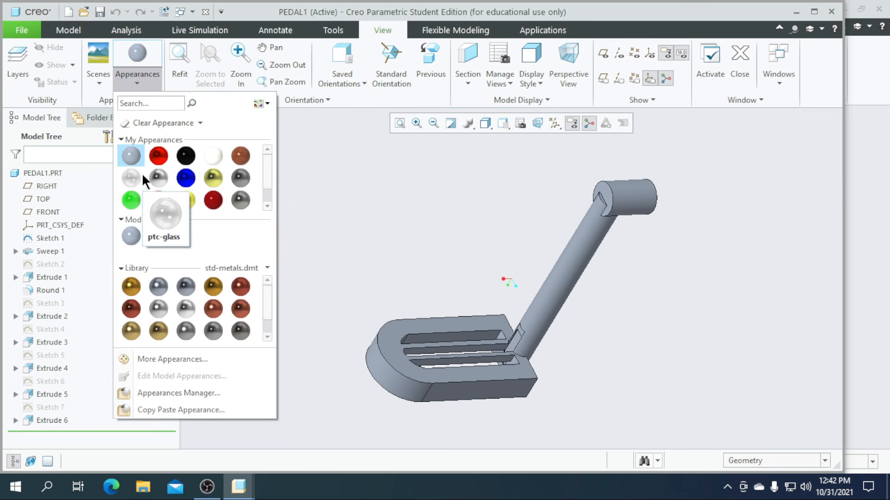
{"action": "left_click", "coordinate": [159, 177]}
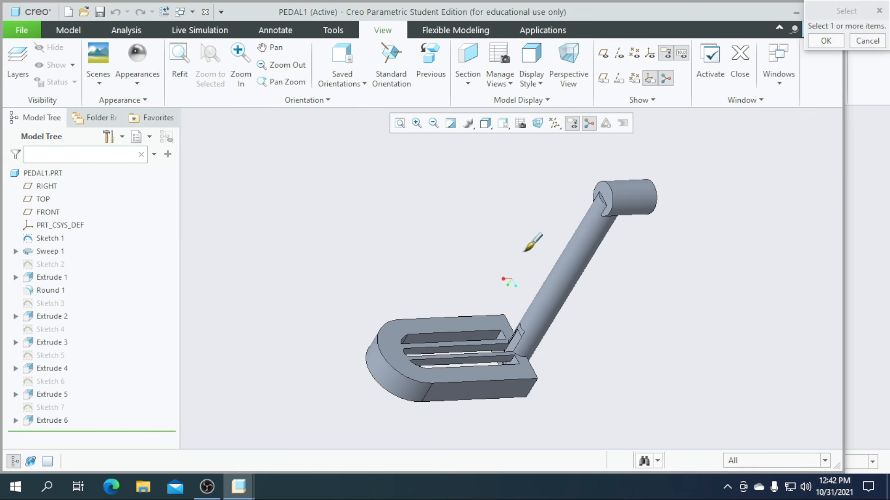
{"action": "left_click", "coordinate": [561, 272]}
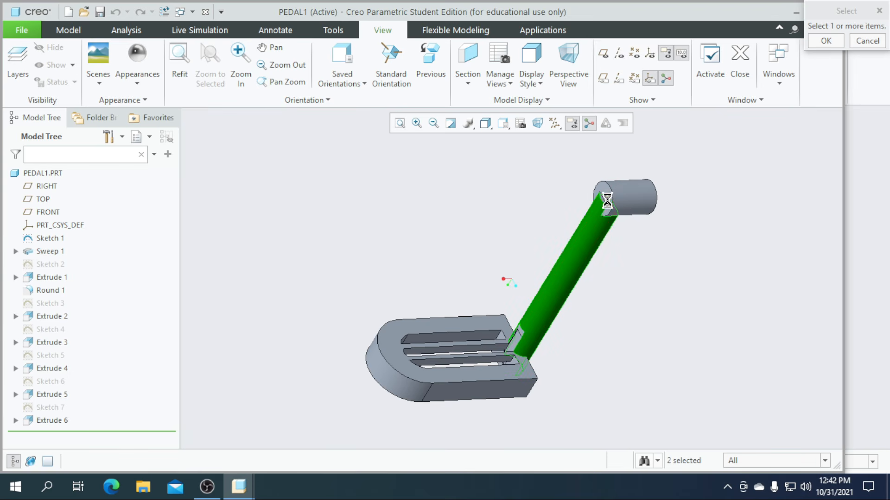
{"action": "left_click", "coordinate": [625, 185], "text": "ctrl"}
{"action": "middle_click_drag", "start_coordinate": [739, 268], "coordinate": [515, 227]}
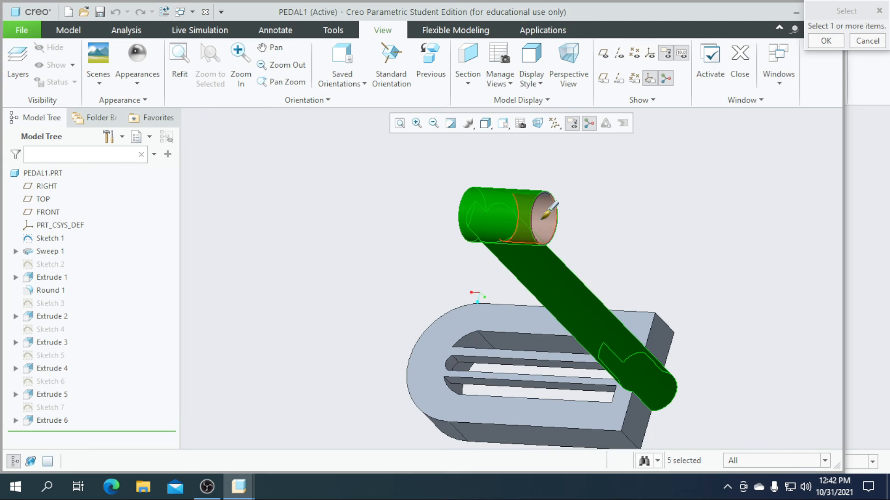
{"action": "scroll", "coordinate": [541, 198], "scroll_direction": "up", "scroll_amount": 5}
{"action": "left_click", "coordinate": [562, 170], "text": "ctrl"}
{"action": "left_click", "coordinate": [560, 167], "text": "ctrl"}
{"action": "scroll", "coordinate": [561, 169], "scroll_direction": "down", "scroll_amount": 5}
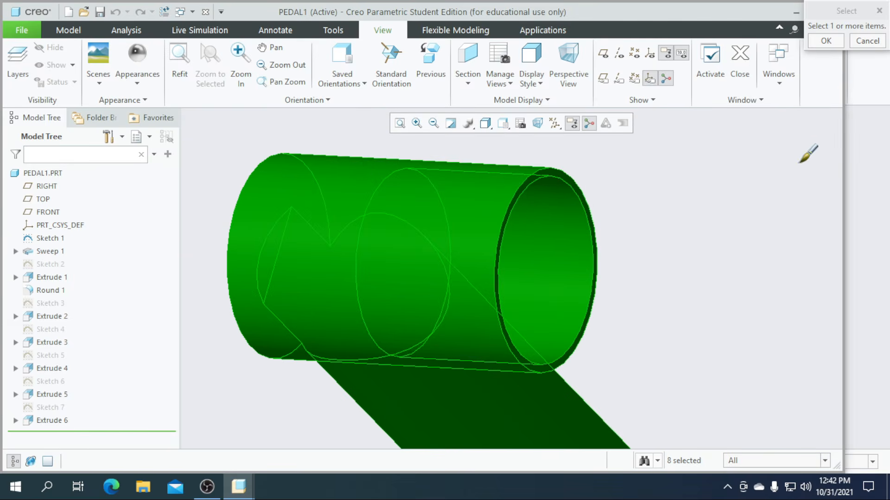
{"action": "left_click", "coordinate": [834, 45]}
Apply the same silver appearance to the small uncoloured arm end face beside the cylindrical hub
{"action": "scroll", "coordinate": [454, 294], "scroll_direction": "down", "scroll_amount": 3}
{"action": "middle_click_drag", "start_coordinate": [432, 337], "coordinate": [461, 315]}
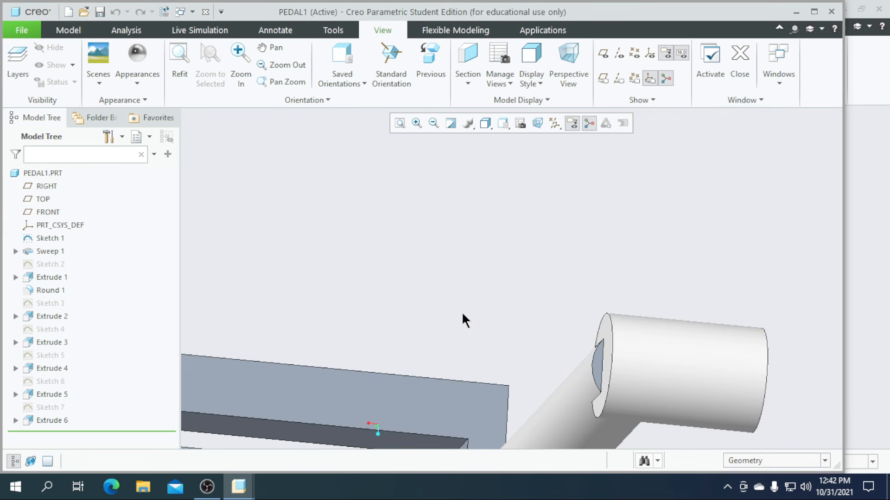
{"action": "scroll", "coordinate": [464, 309], "scroll_direction": "down", "scroll_amount": 4}
{"action": "scroll", "coordinate": [521, 302], "scroll_direction": "up", "scroll_amount": 2}
{"action": "left_click", "coordinate": [139, 67]}
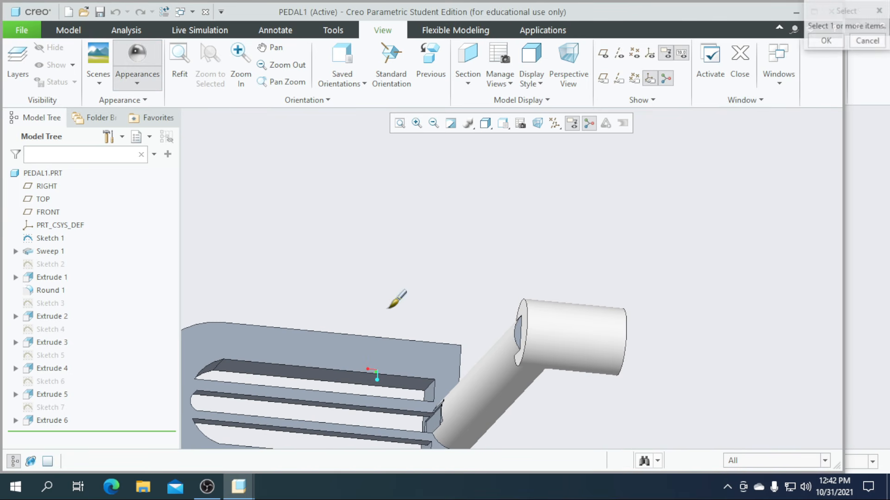
{"action": "scroll", "coordinate": [565, 324], "scroll_direction": "up", "scroll_amount": 2}
{"action": "scroll", "coordinate": [482, 309], "scroll_direction": "up", "scroll_amount": 2}
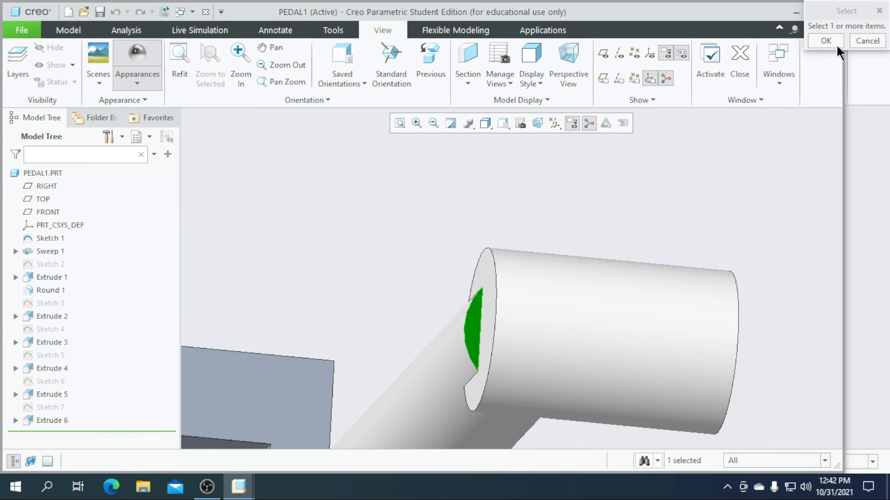
{"action": "left_click", "coordinate": [824, 40]}
Choose the black appearance and select the pedal body's broad top, curved outer, side and slot-end faces and the face beside the arm
{"action": "scroll", "coordinate": [516, 278], "scroll_direction": "down", "scroll_amount": 4}
{"action": "middle_click_drag", "start_coordinate": [562, 352], "coordinate": [592, 354]}
{"action": "scroll", "coordinate": [475, 401], "scroll_direction": "down", "scroll_amount": 3}
{"action": "scroll", "coordinate": [464, 380], "scroll_direction": "up", "scroll_amount": 5}
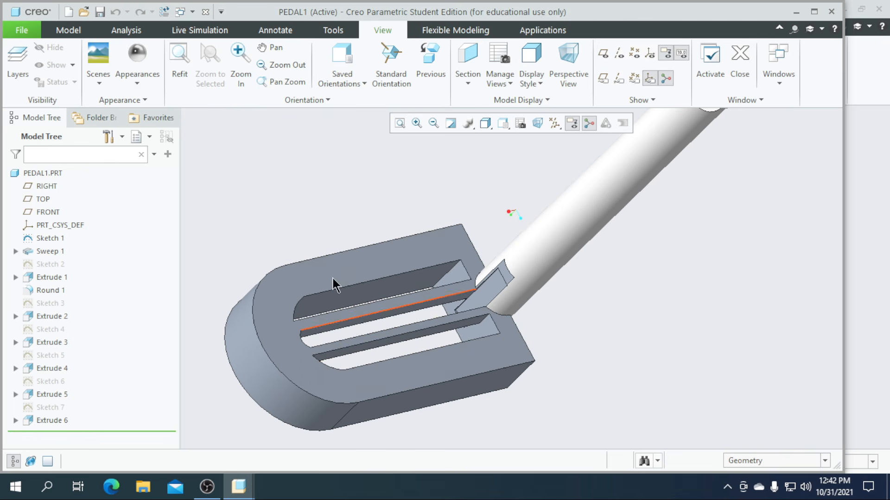
{"action": "left_click", "coordinate": [139, 76]}
{"action": "left_click", "coordinate": [185, 160]}
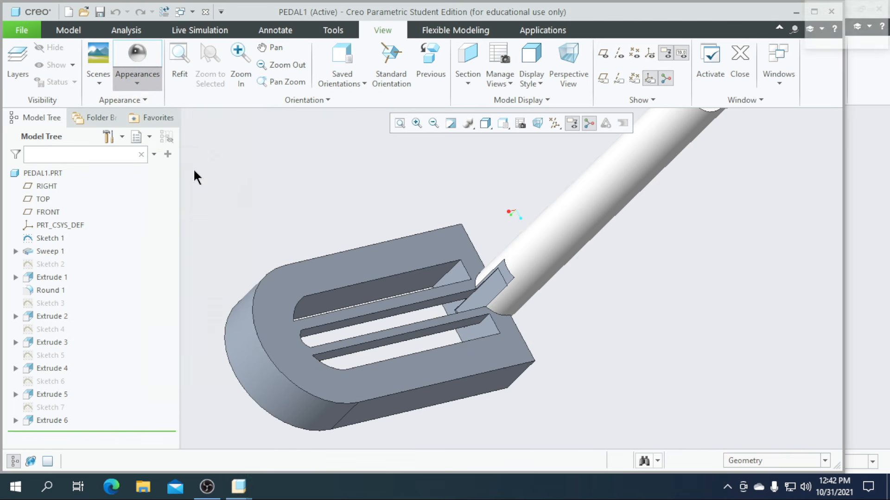
{"action": "left_click", "coordinate": [371, 271]}
{"action": "left_click", "coordinate": [296, 389], "text": "ctrl"}
{"action": "left_click", "coordinate": [369, 410], "text": "ctrl"}
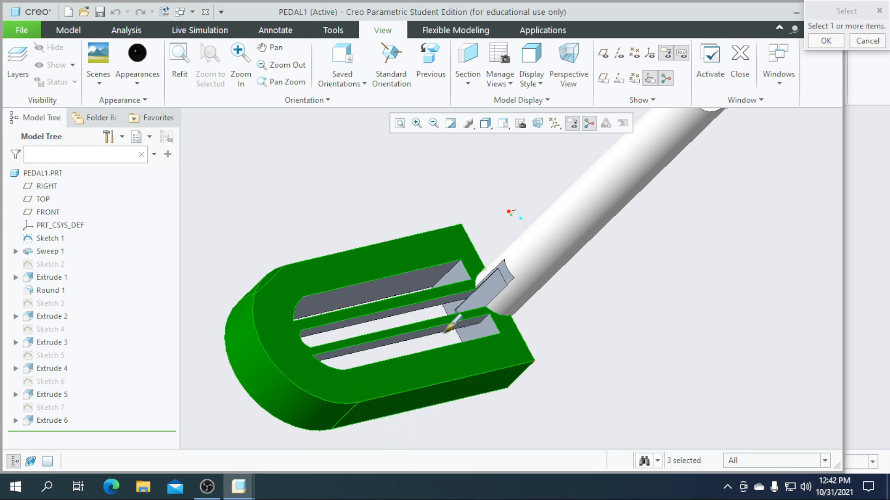
{"action": "scroll", "coordinate": [444, 332], "scroll_direction": "up", "scroll_amount": 2}
{"action": "left_click", "coordinate": [485, 332], "text": "ctrl"}
{"action": "left_click", "coordinate": [494, 284], "text": "ctrl"}
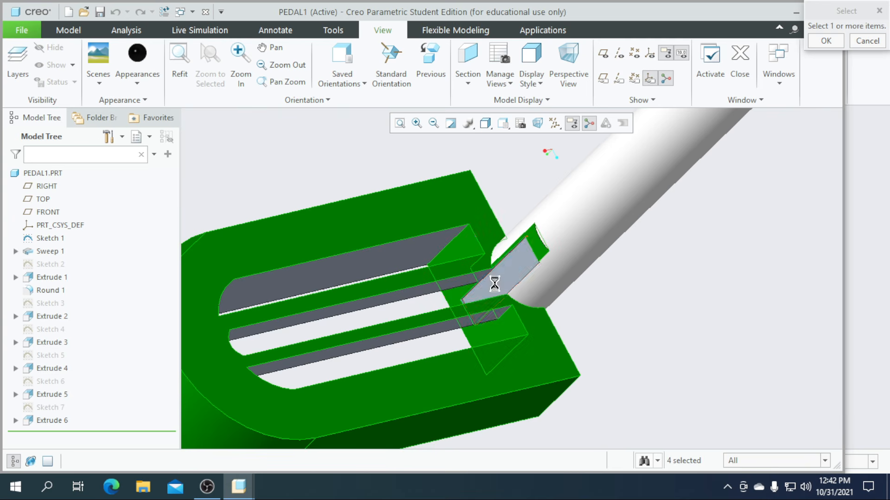
Add the slot walls, bar sides and opposite faces to the selection using the Intent Surface filter, and apply the black appearance to the pedal
{"action": "left_click", "coordinate": [814, 460]}
{"action": "left_click", "coordinate": [767, 437]}
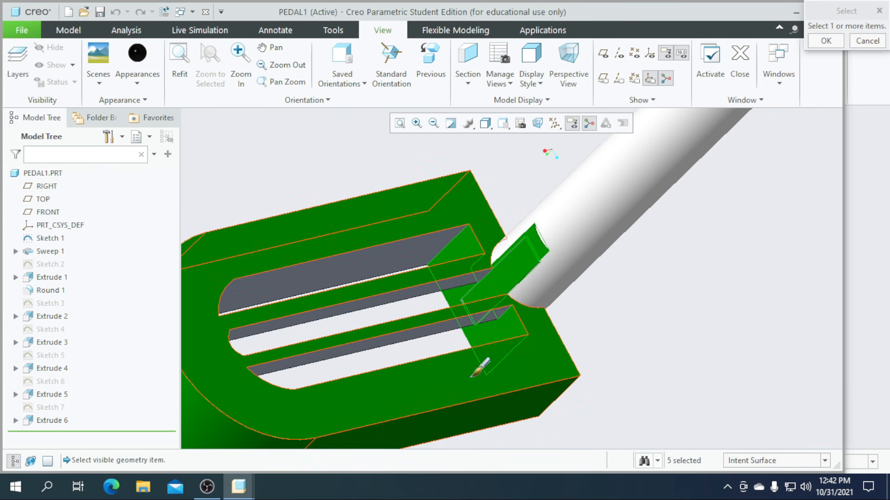
{"action": "left_click", "coordinate": [417, 333], "text": "ctrl"}
{"action": "left_click", "coordinate": [393, 295], "text": "ctrl"}
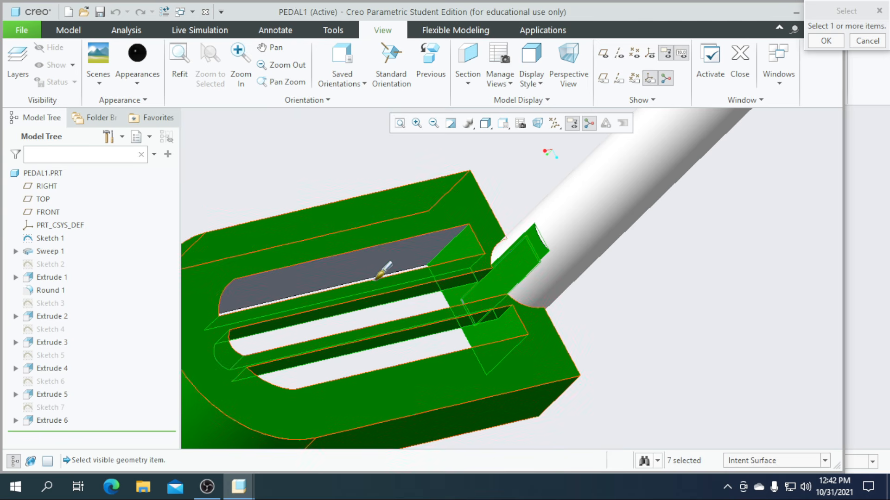
{"action": "left_click", "coordinate": [378, 257], "text": "ctrl"}
{"action": "scroll", "coordinate": [471, 364], "scroll_direction": "down", "scroll_amount": 2}
{"action": "middle_click_drag", "start_coordinate": [466, 367], "coordinate": [488, 335]}
{"action": "left_click", "coordinate": [473, 404], "text": "ctrl"}
{"action": "scroll", "coordinate": [479, 371], "scroll_direction": "up", "scroll_amount": 4}
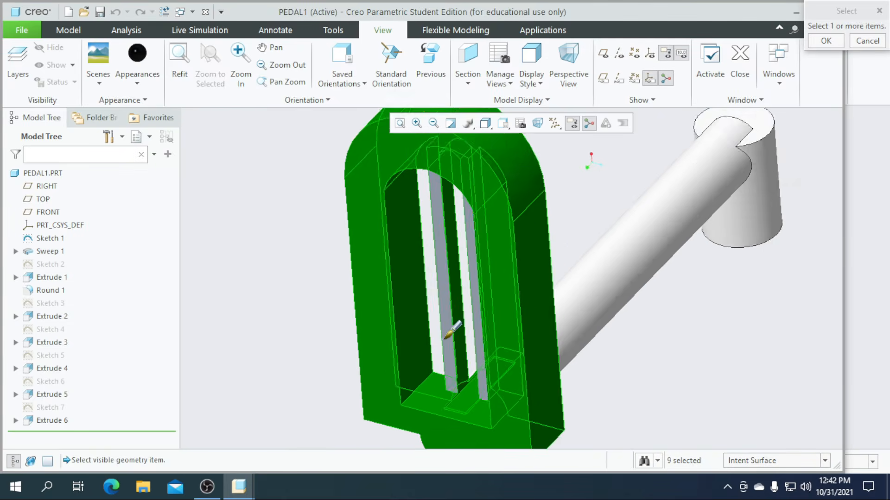
{"action": "scroll", "coordinate": [463, 344], "scroll_direction": "down", "scroll_amount": 5}
{"action": "middle_click_drag", "start_coordinate": [459, 345], "coordinate": [407, 395]}
{"action": "middle_click", "coordinate": [407, 394]}
{"action": "middle_click_drag", "start_coordinate": [616, 399], "coordinate": [595, 392]}
{"action": "scroll", "coordinate": [536, 337], "scroll_direction": "up", "scroll_amount": 4}
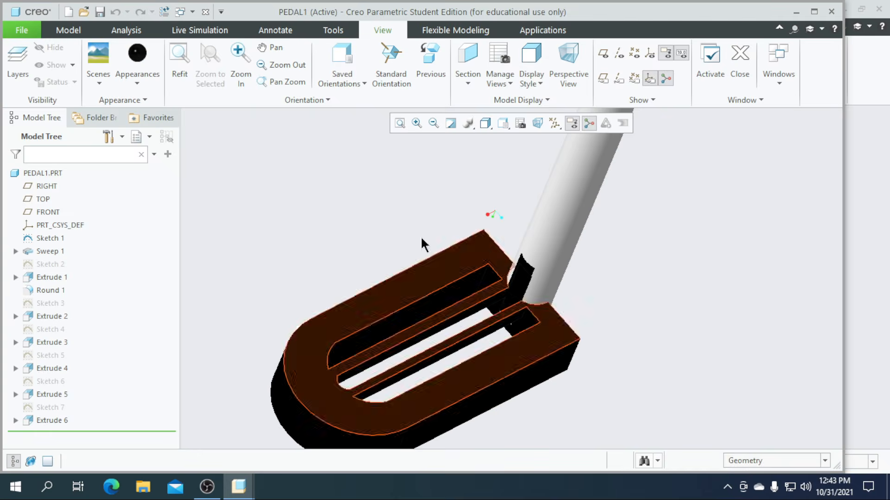
Recolour the pedal's slot-end surfaces and the notch faces at the crank arm with the silver metallic appearance, and save the part
{"action": "left_click", "coordinate": [141, 82]}
{"action": "left_click", "coordinate": [158, 178]}
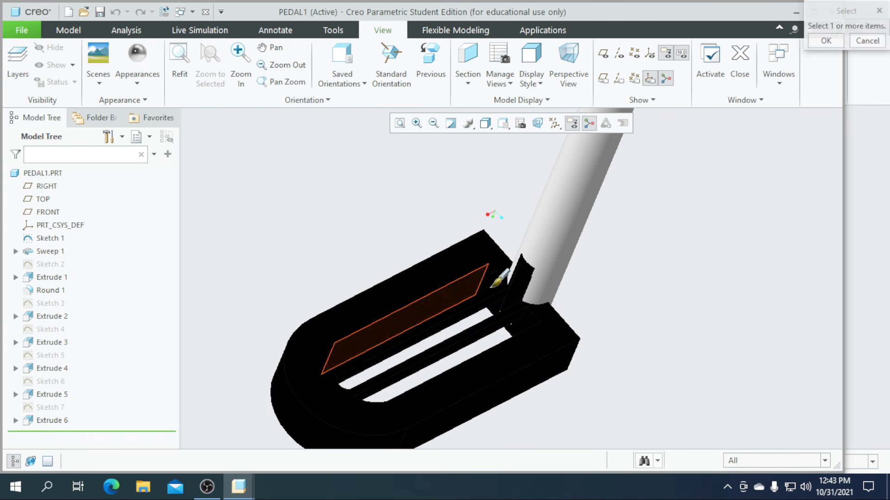
{"action": "scroll", "coordinate": [513, 284], "scroll_direction": "up", "scroll_amount": 3}
{"action": "left_click", "coordinate": [521, 289]}
{"action": "left_click", "coordinate": [549, 251], "text": "ctrl"}
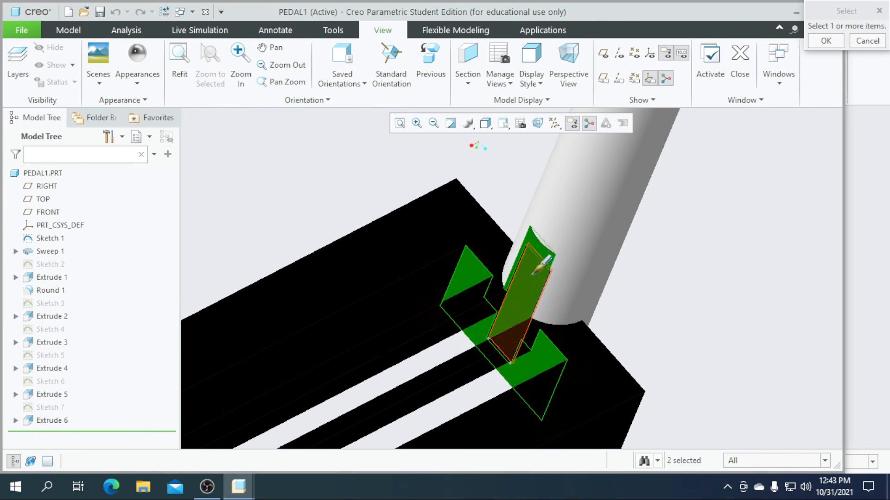
{"action": "left_click", "coordinate": [824, 41]}
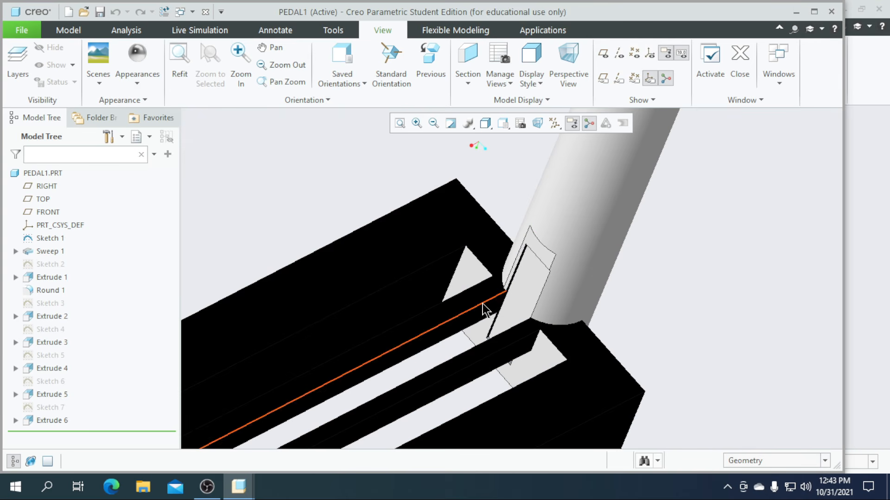
{"action": "scroll", "coordinate": [469, 318], "scroll_direction": "down", "scroll_amount": 5}
{"action": "middle_click_drag", "start_coordinate": [485, 348], "coordinate": [461, 376]}
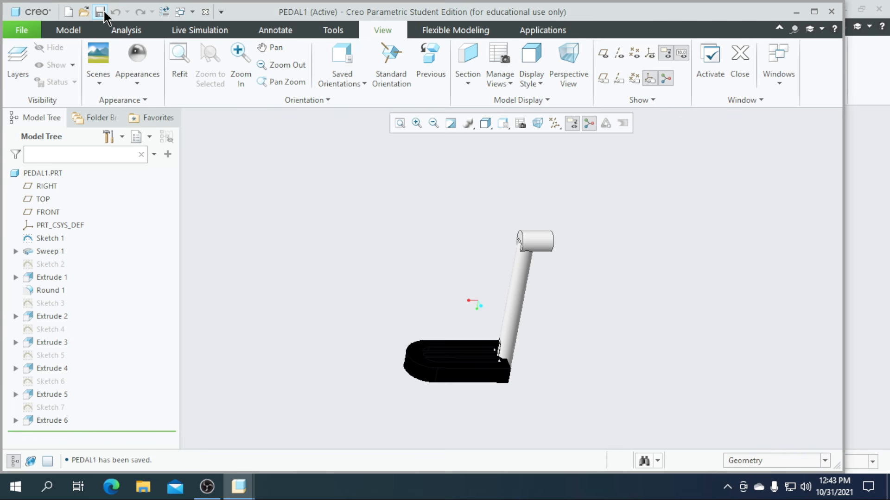
Minimize the PEDAL1 window, check the pedals in the bicycle assembly, and switch to the PRT0001 frame window
{"action": "left_click", "coordinate": [801, 14]}
{"action": "middle_click_drag", "start_coordinate": [509, 370], "coordinate": [353, 454]}
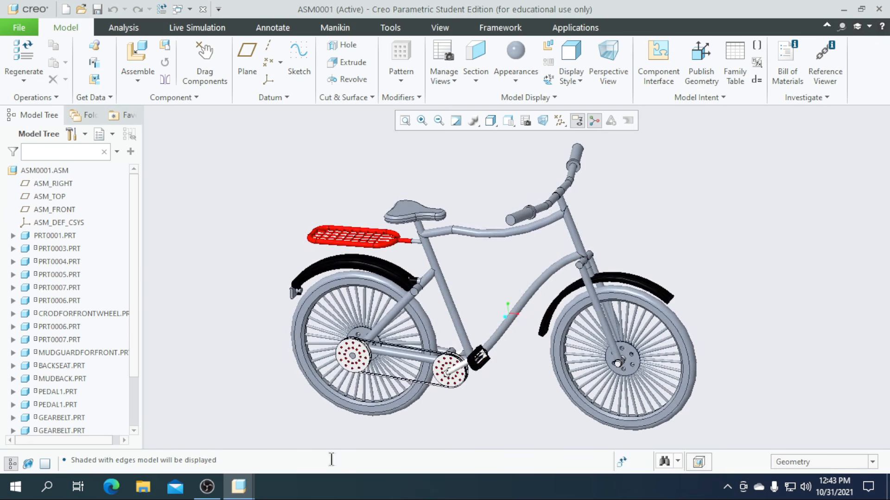
{"action": "mouse_move", "coordinate": [244, 492]}
{"action": "left_click", "coordinate": [533, 457]}
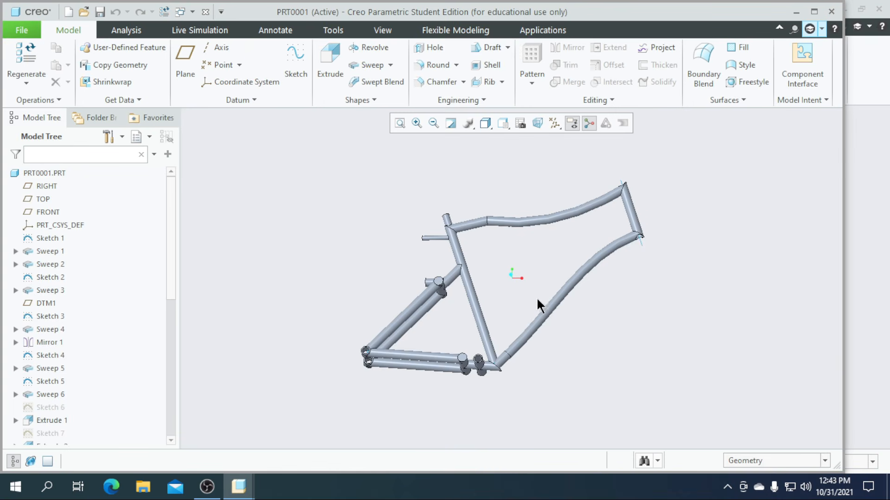
Apply the red appearance to the whole PRT0001 frame using the Part selection filter, save the part, and minimize its window
{"action": "middle_click_drag", "start_coordinate": [538, 306], "coordinate": [545, 324]}
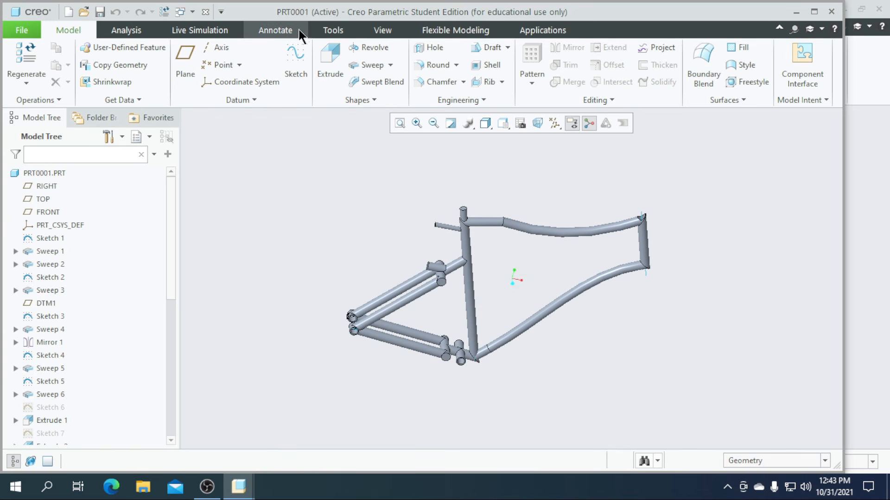
{"action": "left_click", "coordinate": [372, 29]}
{"action": "left_click", "coordinate": [134, 84]}
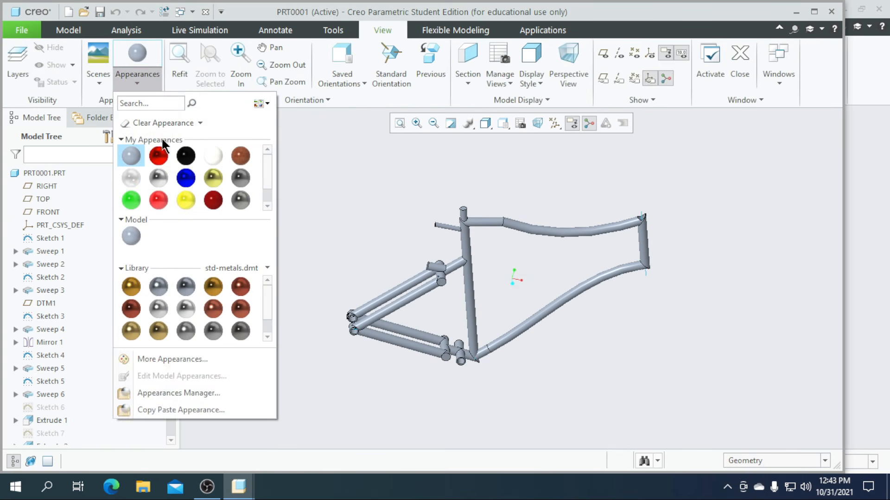
{"action": "left_click", "coordinate": [160, 156]}
{"action": "left_click", "coordinate": [782, 466]}
{"action": "left_click", "coordinate": [754, 447]}
{"action": "left_click", "coordinate": [576, 293]}
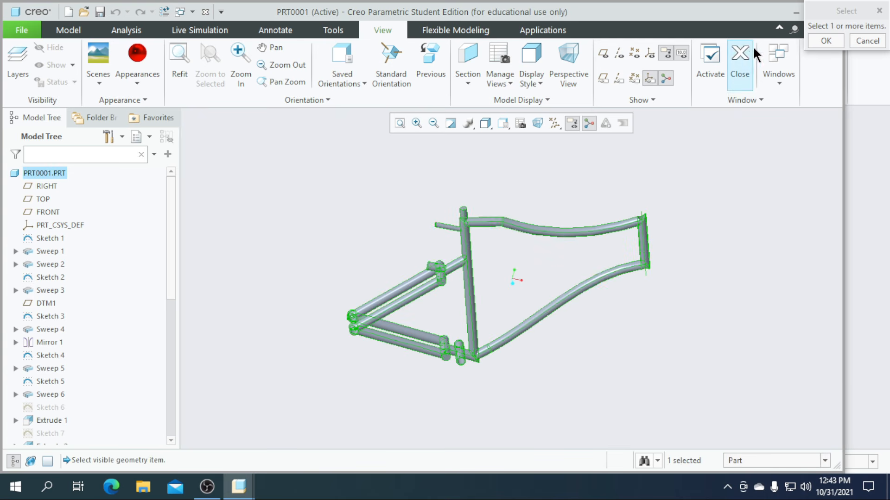
{"action": "left_click", "coordinate": [825, 41]}
{"action": "mouse_move", "coordinate": [719, 282]}
{"action": "middle_mouse_down"}
{"action": "mouse_move", "coordinate": [718, 224]}
{"action": "mouse_move", "coordinate": [702, 286]}
{"action": "middle_mouse_up"}
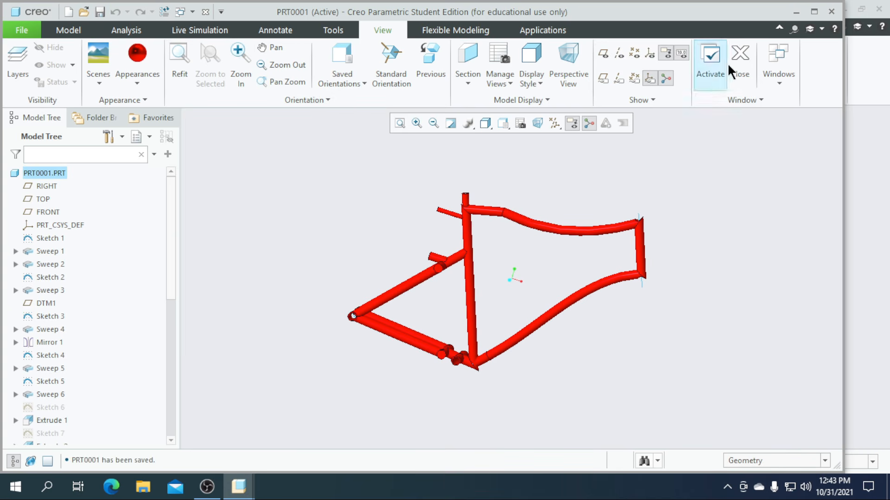
{"action": "left_click", "coordinate": [795, 12]}
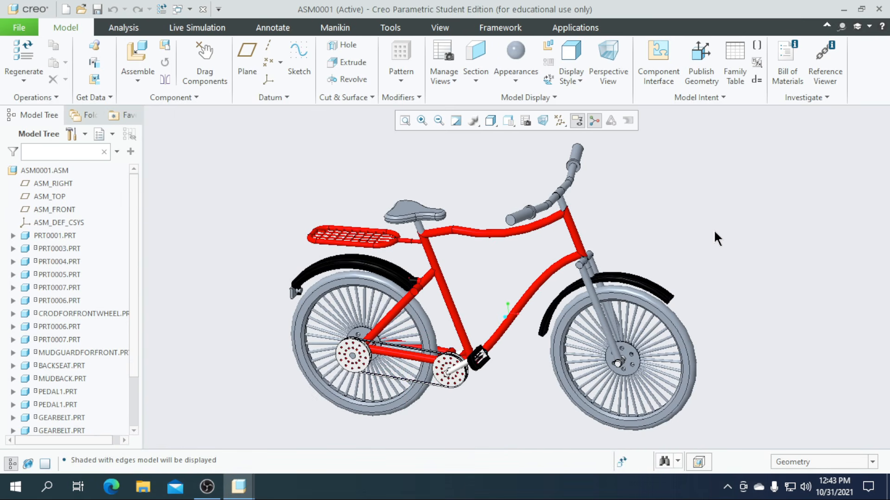
Check the red frame in the bicycle assembly and switch to the PRT0004 handlebar window
{"action": "middle_click_drag", "start_coordinate": [715, 235], "coordinate": [601, 293]}
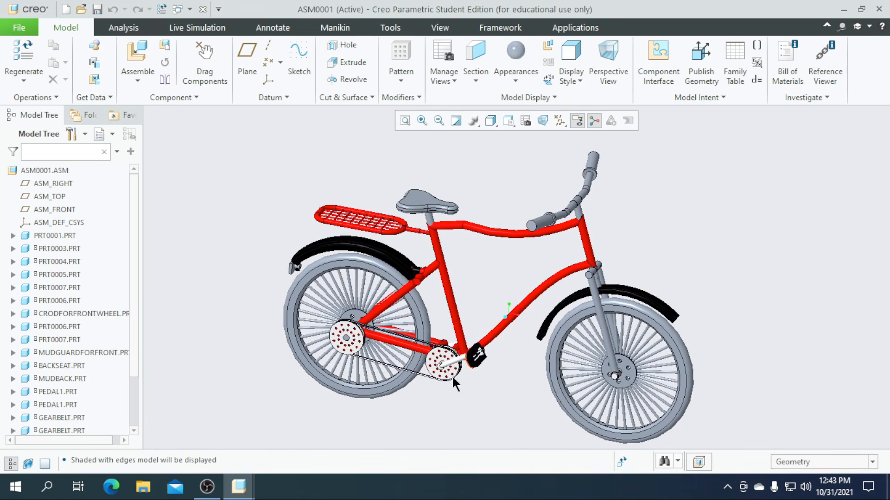
{"action": "mouse_move", "coordinate": [251, 498]}
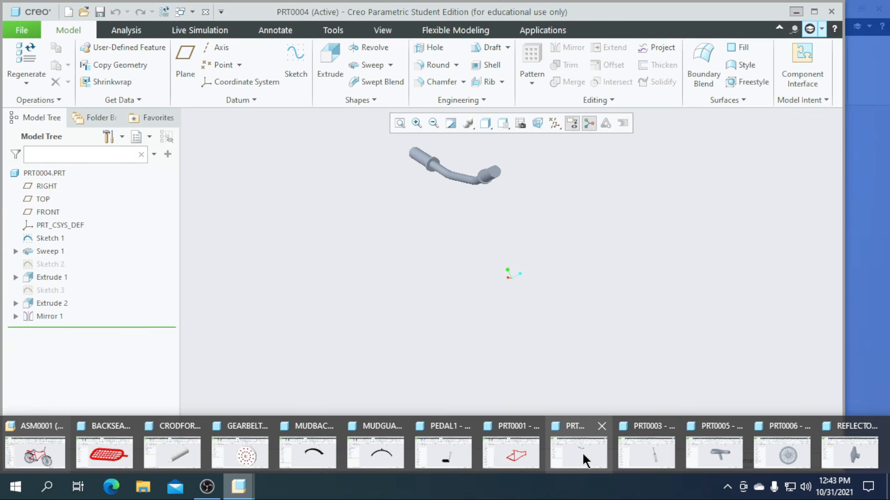
{"action": "left_click", "coordinate": [578, 451]}
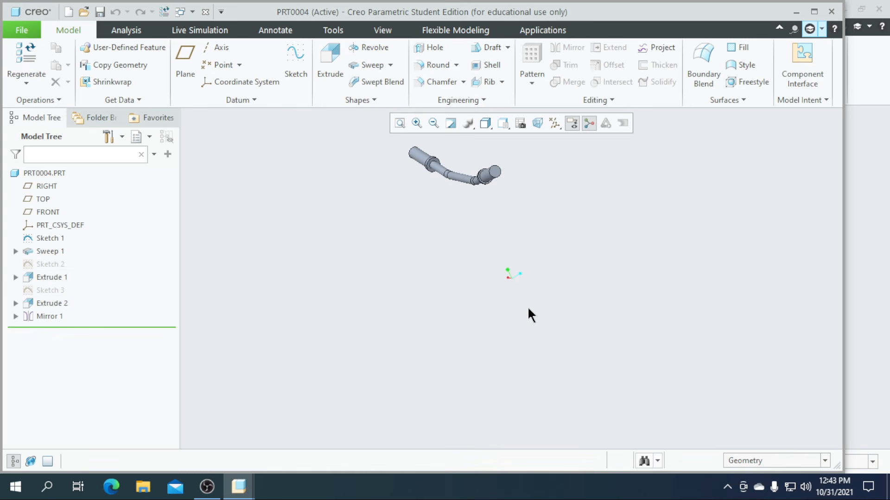
{"action": "middle_click_drag", "start_coordinate": [525, 308], "coordinate": [483, 219]}
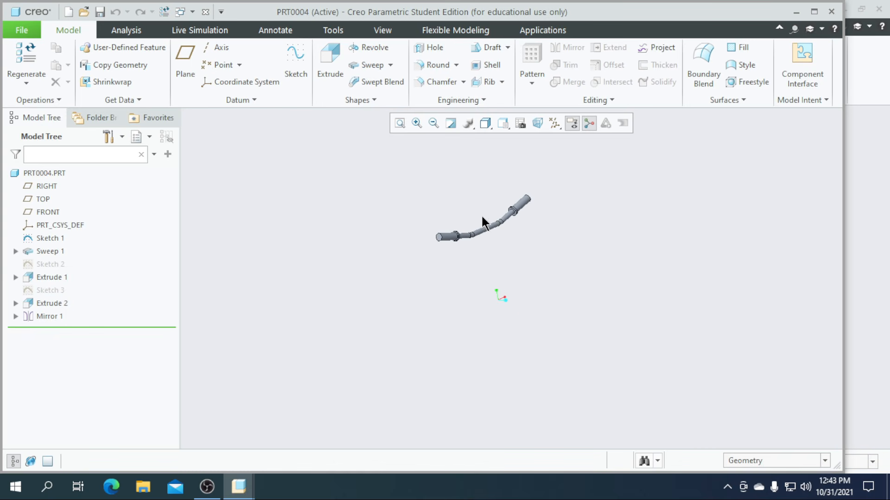
{"action": "scroll", "coordinate": [502, 231], "scroll_direction": "down", "scroll_amount": 5}
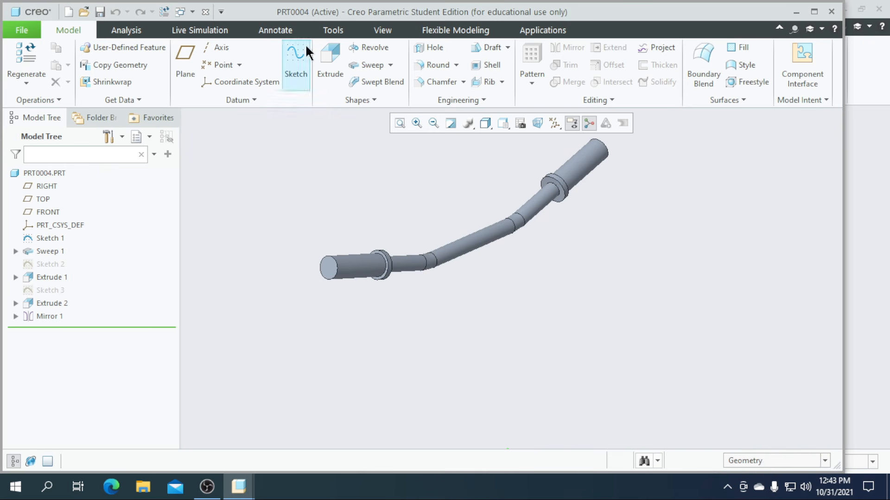
Apply the red appearance to the handlebar's bent centre tube using the Intent Surface selection filter
{"action": "left_click", "coordinate": [379, 31]}
{"action": "left_click", "coordinate": [138, 82]}
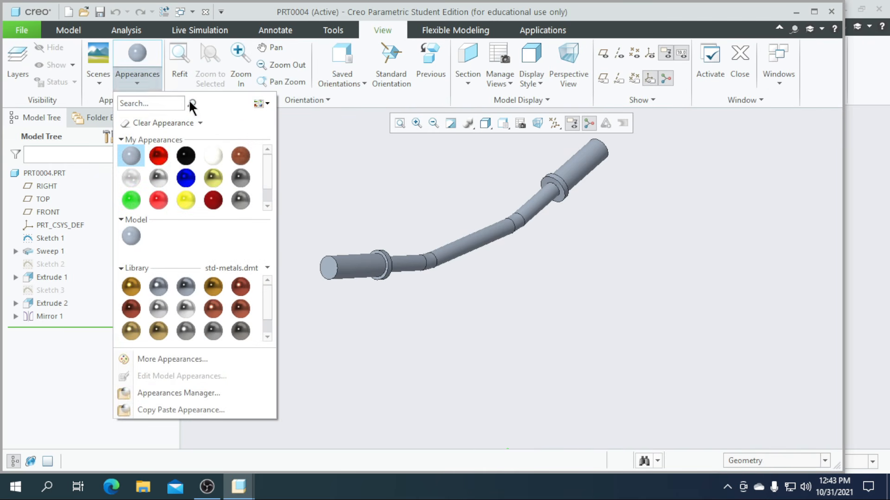
{"action": "left_click", "coordinate": [158, 156]}
{"action": "left_click", "coordinate": [791, 461]}
{"action": "left_click", "coordinate": [741, 419]}
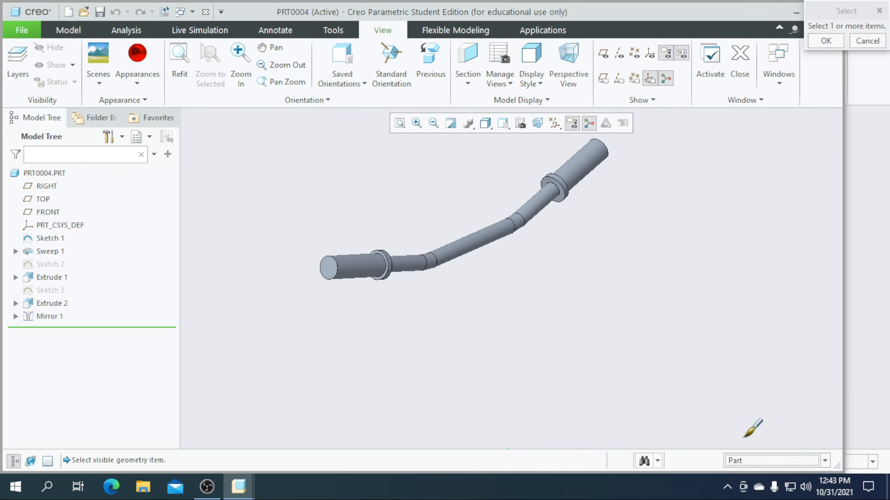
{"action": "left_click", "coordinate": [751, 460]}
{"action": "left_click", "coordinate": [751, 436]}
{"action": "scroll", "coordinate": [449, 237], "scroll_direction": "down", "scroll_amount": 2}
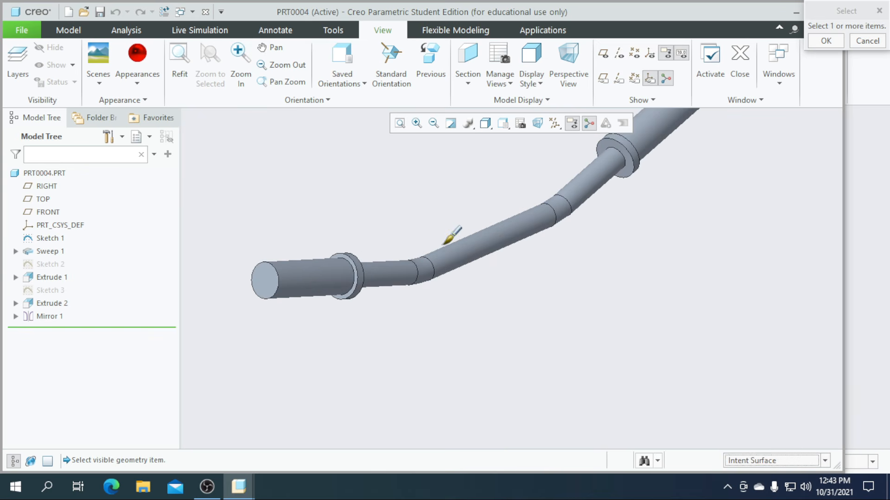
{"action": "left_click", "coordinate": [454, 252]}
{"action": "scroll", "coordinate": [491, 292], "scroll_direction": "up", "scroll_amount": 2}
{"action": "mouse_move", "coordinate": [497, 304]}
{"action": "middle_mouse_down"}
{"action": "mouse_move", "coordinate": [532, 272]}
{"action": "mouse_move", "coordinate": [537, 303]}
{"action": "mouse_move", "coordinate": [546, 300]}
{"action": "middle_mouse_up"}
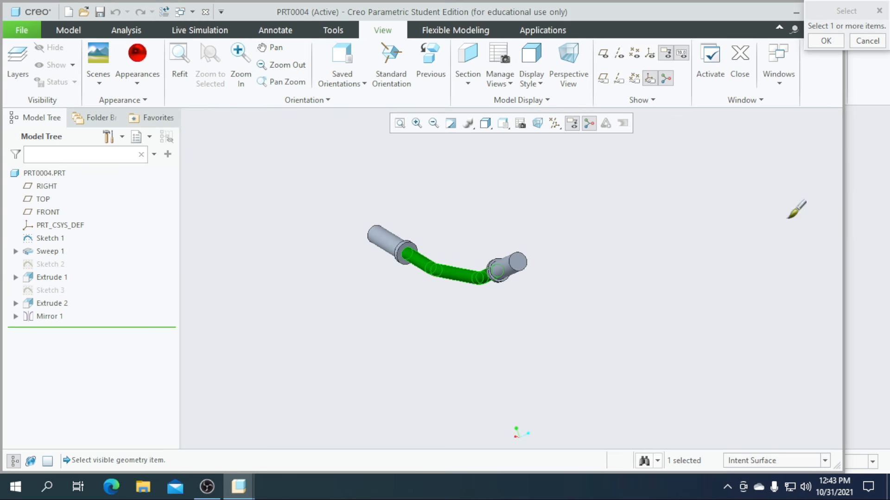
{"action": "left_click", "coordinate": [825, 41]}
{"action": "middle_click_drag", "start_coordinate": [678, 246], "coordinate": [543, 260]}
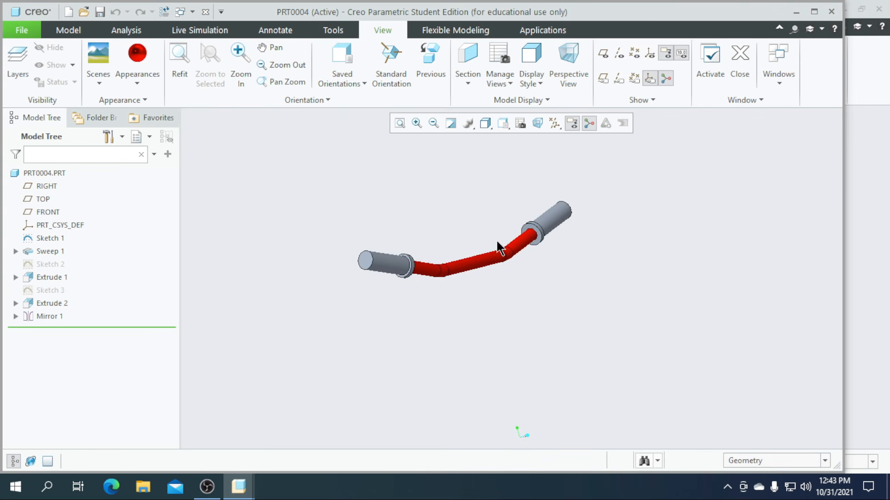
Choose the black appearance with the Intent Surface filter and select one handlebar grip together with its collar
{"action": "left_click", "coordinate": [137, 86]}
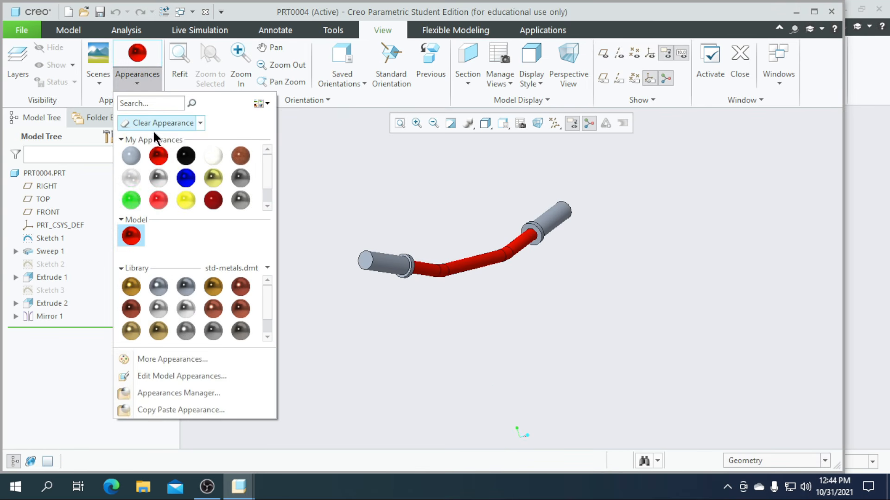
{"action": "left_click", "coordinate": [189, 163]}
{"action": "scroll", "coordinate": [379, 271], "scroll_direction": "up", "scroll_amount": 3}
{"action": "left_click", "coordinate": [778, 461]}
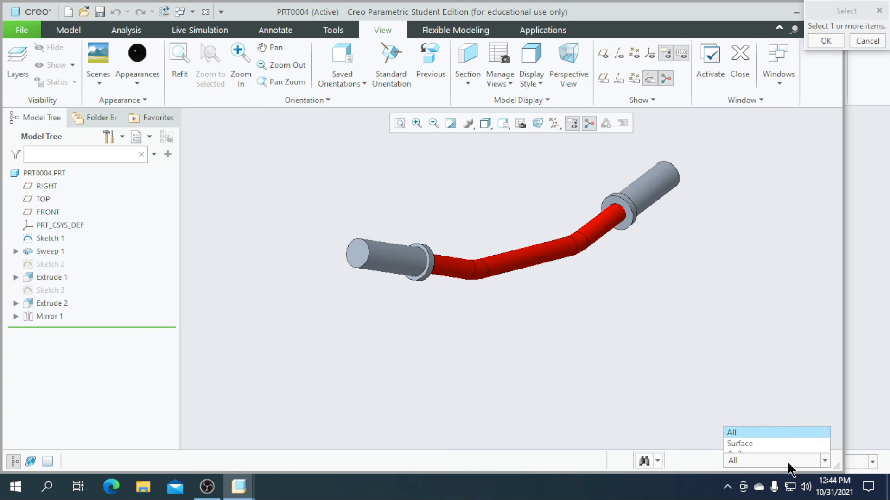
{"action": "left_click", "coordinate": [748, 436]}
{"action": "scroll", "coordinate": [391, 268], "scroll_direction": "up", "scroll_amount": 2}
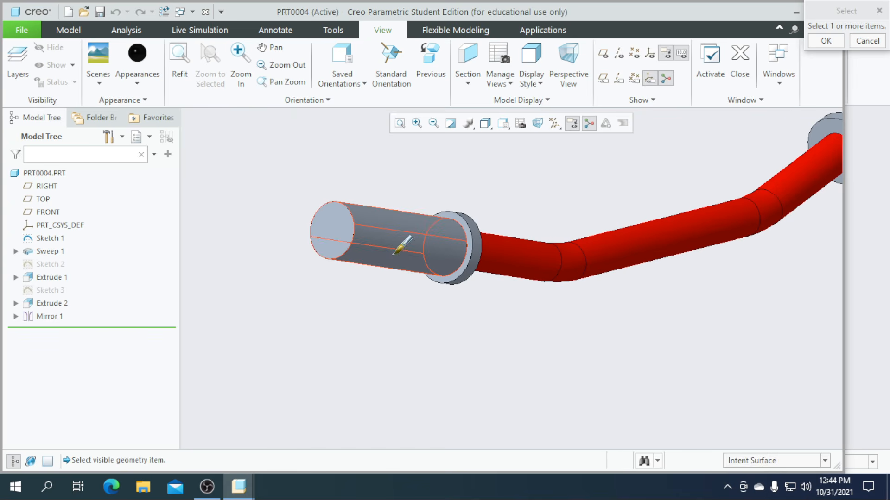
{"action": "left_click", "coordinate": [395, 252]}
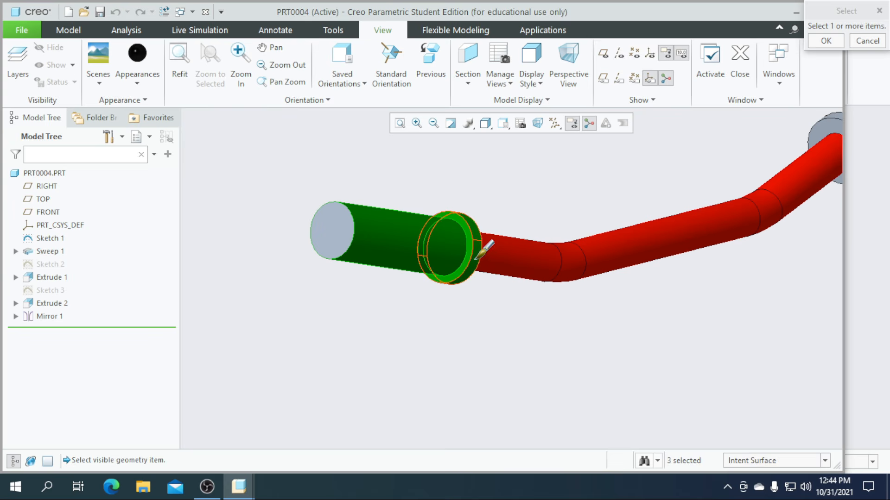
{"action": "scroll", "coordinate": [369, 262], "scroll_direction": "down", "scroll_amount": 3}
Reselect the same grip starting from its end face, adding the cylindrical grip surface and the collar surfaces
{"action": "left_click", "coordinate": [351, 250]}
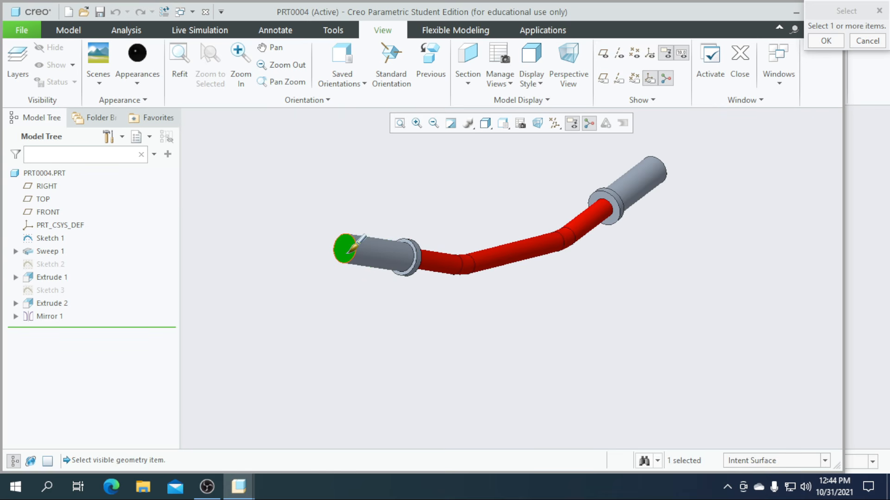
{"action": "left_click", "coordinate": [381, 257], "text": "ctrl"}
{"action": "left_click", "coordinate": [421, 261], "text": "ctrl"}
{"action": "scroll", "coordinate": [417, 263], "scroll_direction": "up", "scroll_amount": 3}
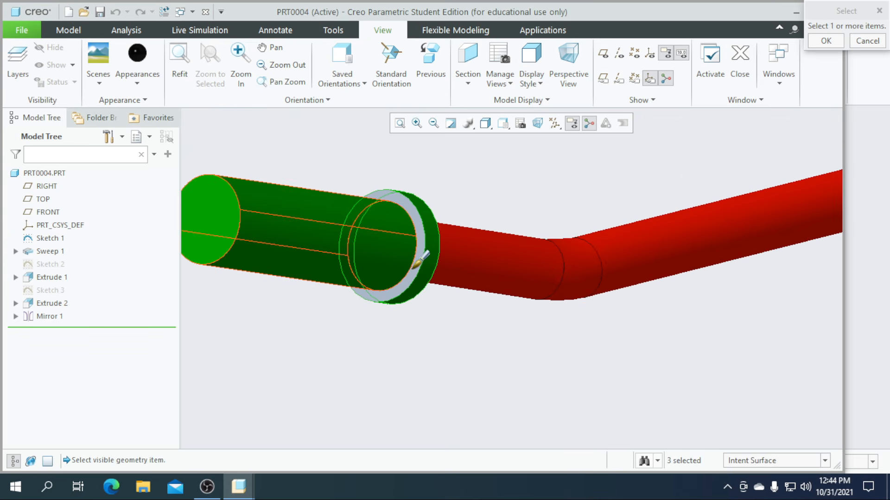
{"action": "left_click", "coordinate": [419, 261], "text": "ctrl"}
{"action": "left_click", "coordinate": [408, 271], "text": "ctrl"}
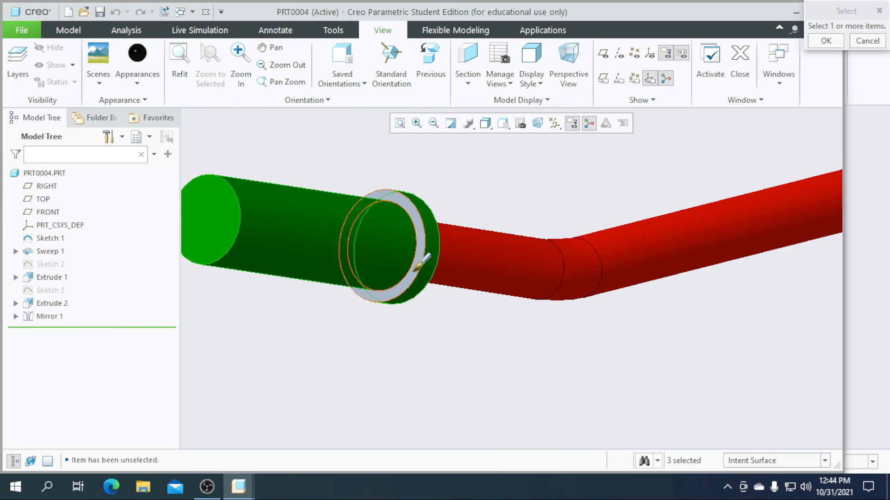
{"action": "left_click", "coordinate": [412, 272], "text": "ctrl"}
Add the opposite grip's collar surfaces and cylindrical grip surface to the selection
{"action": "scroll", "coordinate": [329, 302], "scroll_direction": "up", "scroll_amount": 5}
{"action": "scroll", "coordinate": [572, 235], "scroll_direction": "down", "scroll_amount": 5}
{"action": "scroll", "coordinate": [528, 244], "scroll_direction": "down", "scroll_amount": 4}
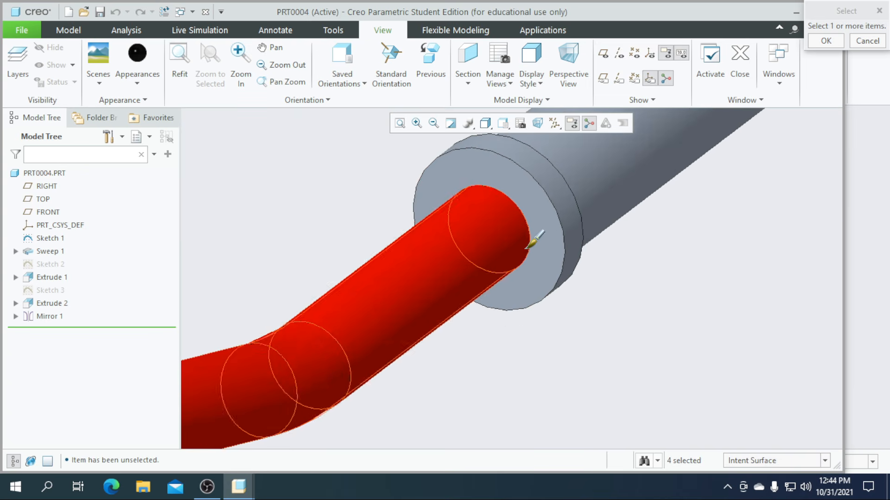
{"action": "left_click", "coordinate": [576, 249], "text": "ctrl"}
{"action": "left_click", "coordinate": [579, 249], "text": "ctrl"}
{"action": "scroll", "coordinate": [585, 235], "scroll_direction": "up", "scroll_amount": 3}
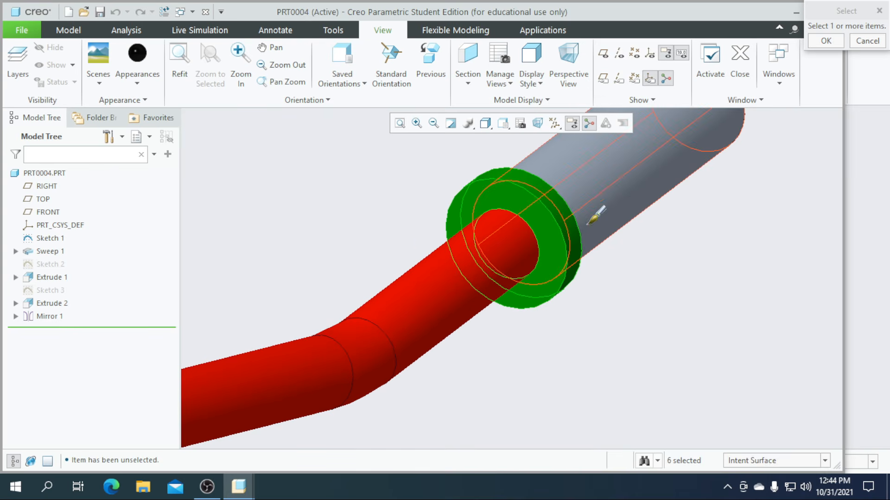
{"action": "left_click", "coordinate": [611, 197], "text": "ctrl"}
{"action": "scroll", "coordinate": [621, 199], "scroll_direction": "up", "scroll_amount": 4}
{"action": "scroll", "coordinate": [477, 250], "scroll_direction": "down", "scroll_amount": 5}
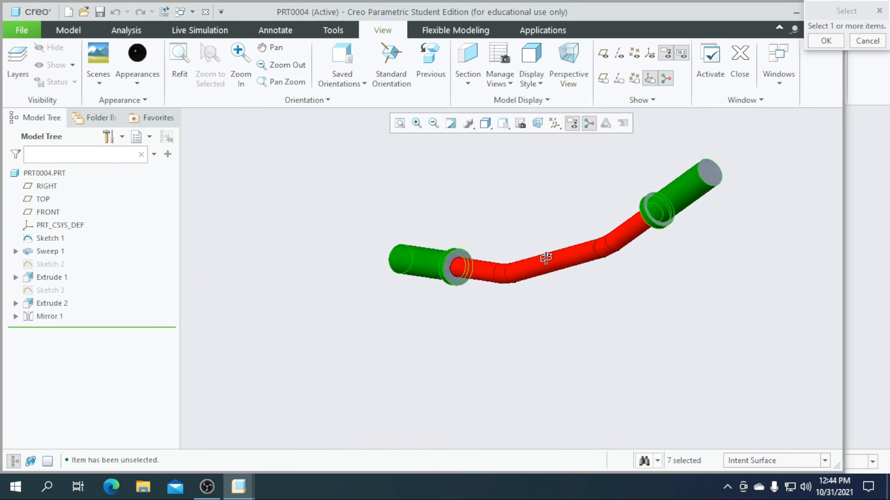
Add the remaining collar face and grip end face to the selection and apply the black appearance to both grips
{"action": "left_click", "coordinate": [473, 252], "text": "ctrl"}
{"action": "scroll", "coordinate": [481, 246], "scroll_direction": "up", "scroll_amount": 4}
{"action": "middle_click_drag", "start_coordinate": [491, 239], "coordinate": [533, 238]}
{"action": "scroll", "coordinate": [546, 260], "scroll_direction": "down", "scroll_amount": 5}
{"action": "left_click", "coordinate": [549, 271], "text": "ctrl"}
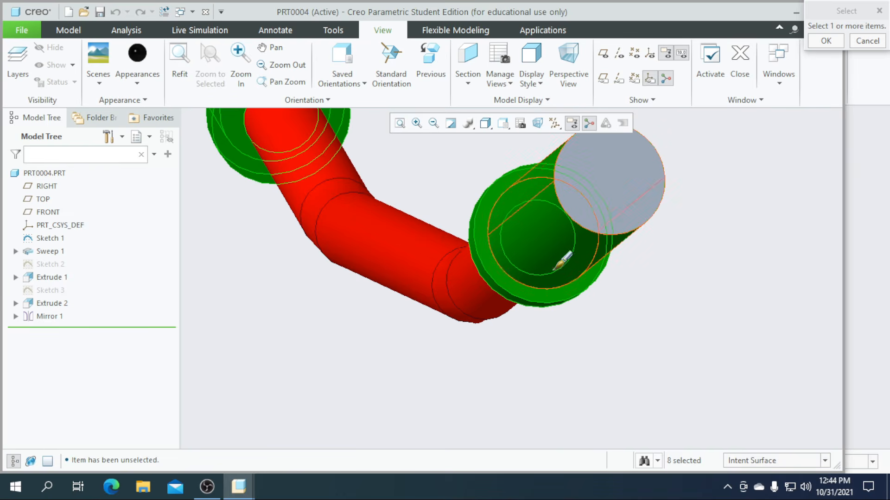
{"action": "left_click", "coordinate": [610, 213], "text": "ctrl"}
{"action": "scroll", "coordinate": [597, 251], "scroll_direction": "up", "scroll_amount": 3}
{"action": "left_click", "coordinate": [825, 41]}
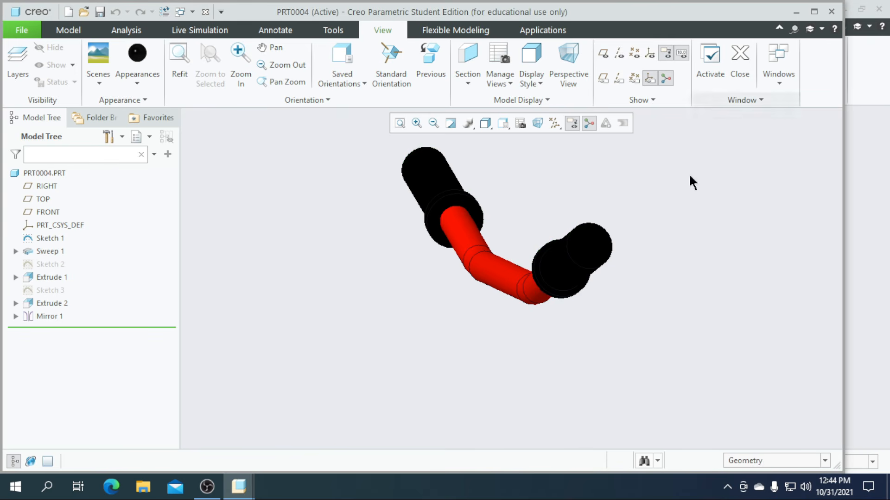
Minimize the PRT0004 window, check the handlebar in the bicycle assembly, and switch to the PRT0003 fork window
{"action": "scroll", "coordinate": [516, 333], "scroll_direction": "up", "scroll_amount": 3}
{"action": "middle_click_drag", "start_coordinate": [516, 333], "coordinate": [593, 328]}
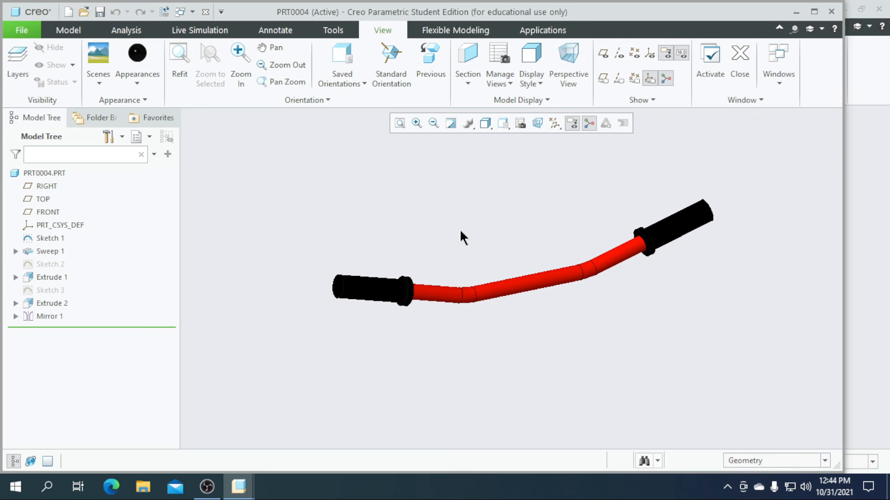
{"action": "scroll", "coordinate": [522, 258], "scroll_direction": "down", "scroll_amount": 3}
{"action": "scroll", "coordinate": [524, 265], "scroll_direction": "up", "scroll_amount": 3}
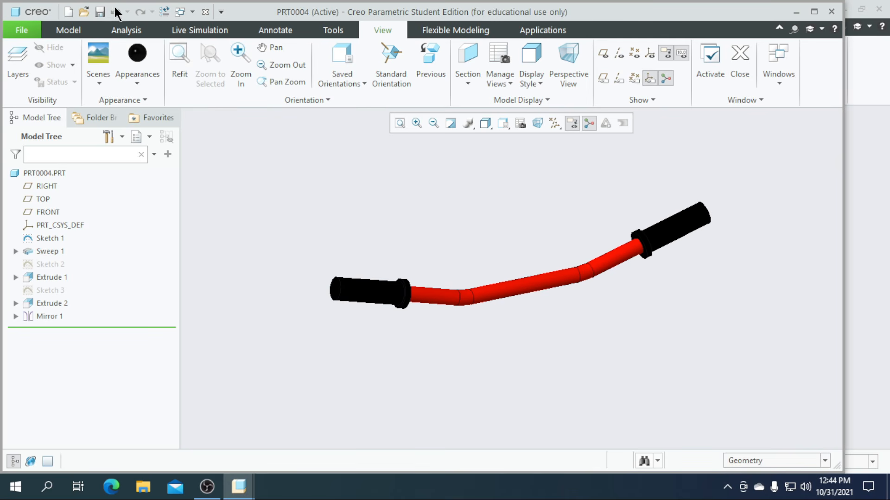
{"action": "left_click", "coordinate": [794, 12]}
{"action": "mouse_move", "coordinate": [693, 240]}
{"action": "middle_mouse_down"}
{"action": "mouse_move", "coordinate": [673, 213]}
{"action": "mouse_move", "coordinate": [686, 227]}
{"action": "middle_mouse_up"}
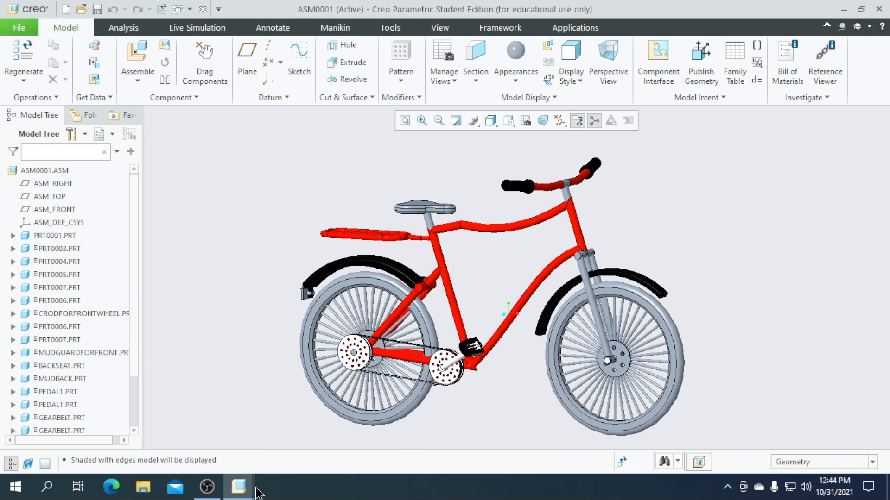
{"action": "mouse_move", "coordinate": [245, 489]}
{"action": "left_click", "coordinate": [661, 453]}
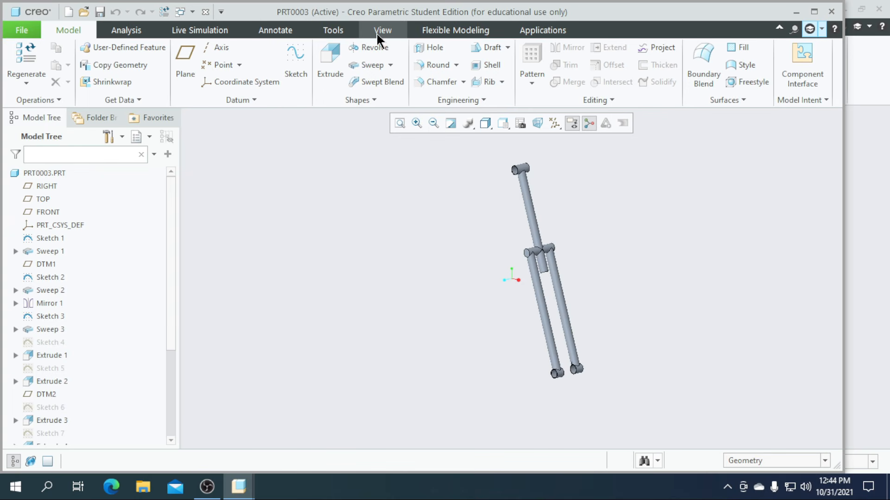
Apply the red appearance to the whole PRT0003 fork using the Part selection filter, save the part, and minimize its window
{"action": "left_click", "coordinate": [382, 31]}
{"action": "left_click", "coordinate": [137, 84]}
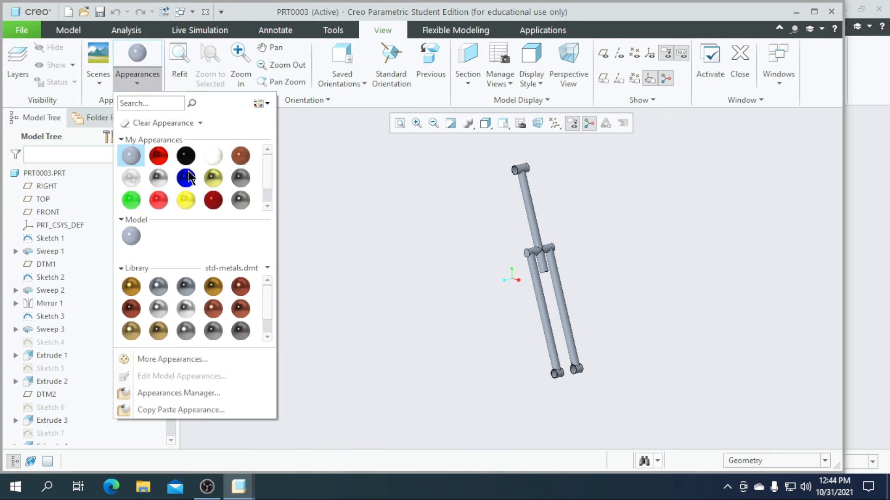
{"action": "left_click", "coordinate": [159, 156]}
{"action": "left_click", "coordinate": [779, 460]}
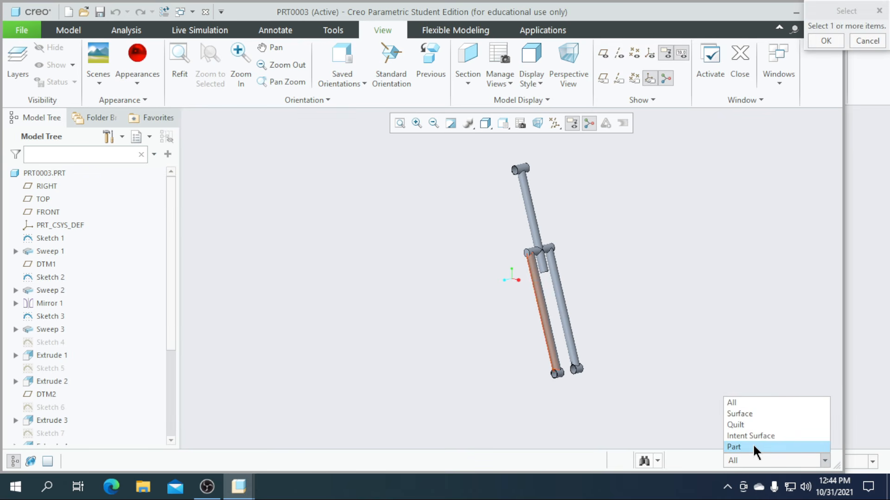
{"action": "left_click", "coordinate": [755, 448]}
{"action": "left_click", "coordinate": [533, 221]}
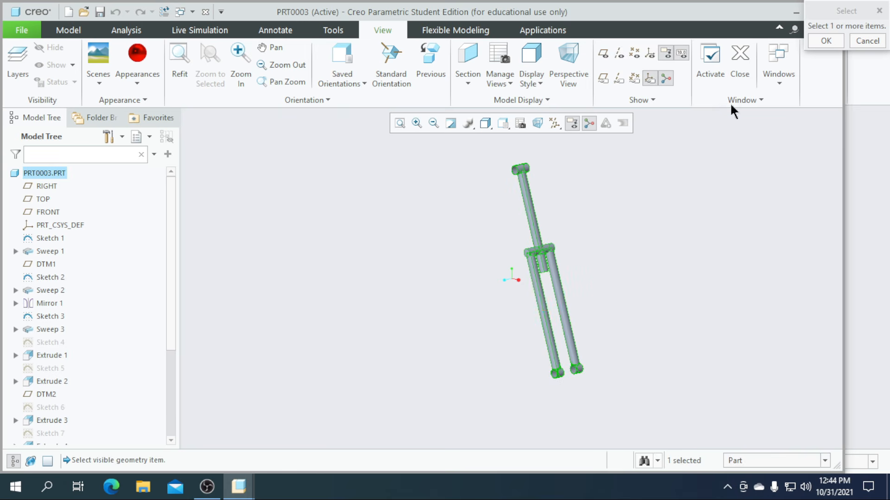
{"action": "left_click", "coordinate": [826, 41]}
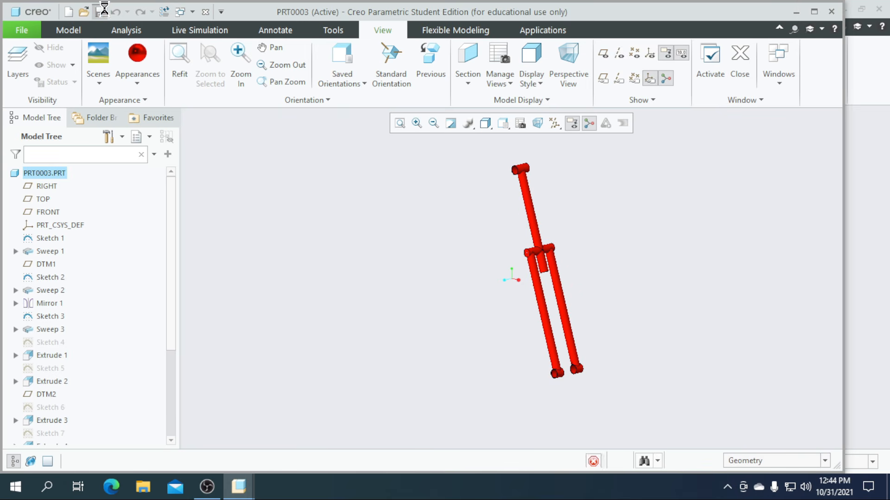
{"action": "left_click", "coordinate": [796, 12]}
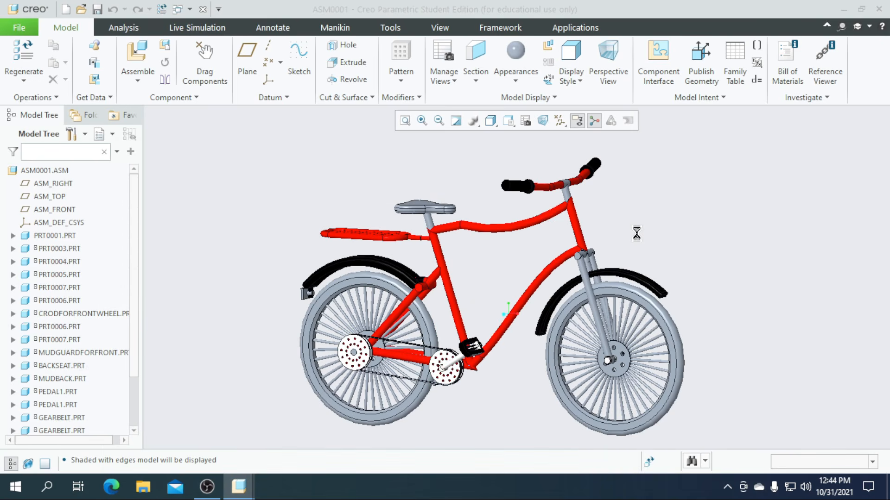
Check the red fork in the bicycle assembly and switch to the PRT0005 saddle window, ready for appearance editing
{"action": "middle_click_drag", "start_coordinate": [637, 234], "coordinate": [642, 235]}
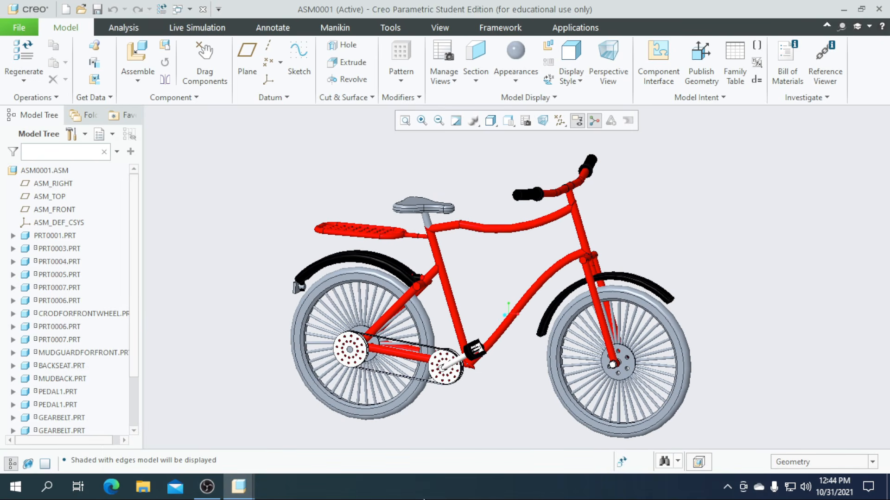
{"action": "mouse_move", "coordinate": [244, 496]}
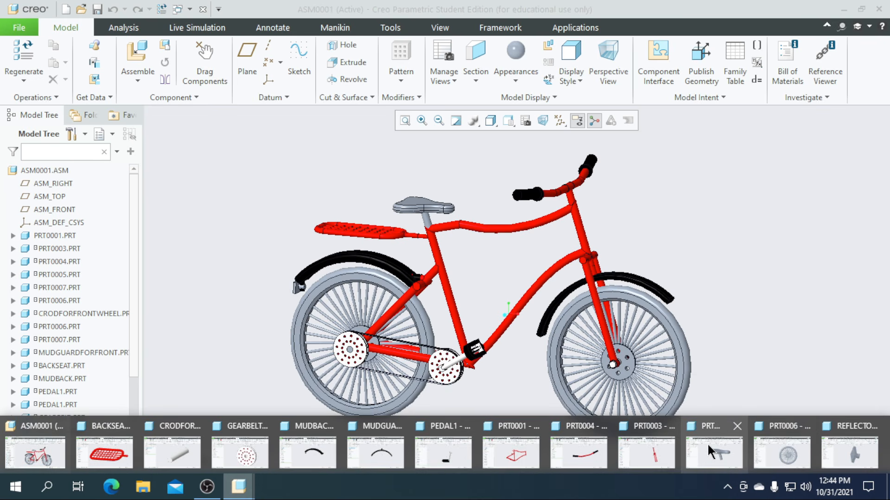
{"action": "left_click", "coordinate": [716, 452]}
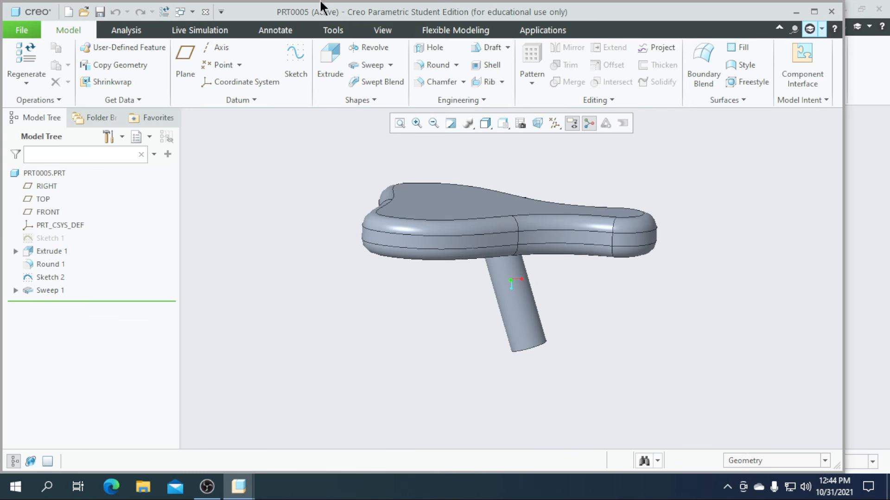
{"action": "left_click", "coordinate": [381, 30]}
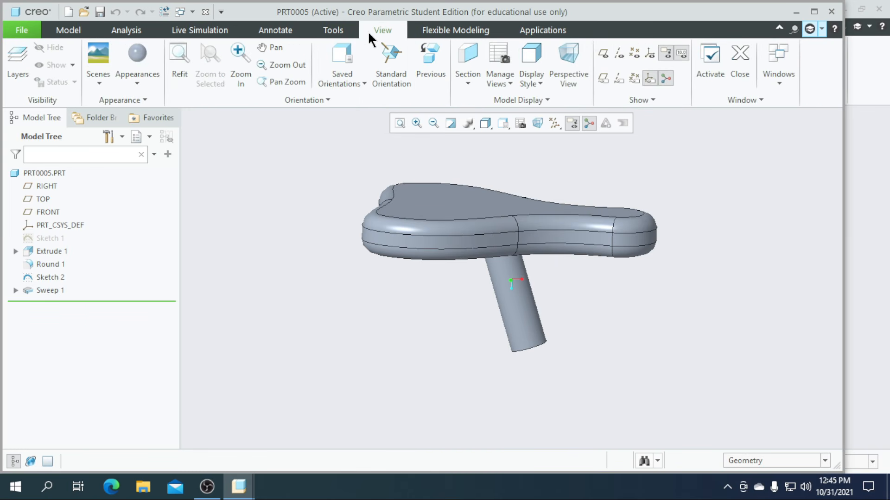
Apply the black appearance to the saddle's side, top and underside surfaces in PRT0005 using the Intent Surface selection filter
{"action": "left_click", "coordinate": [134, 87]}
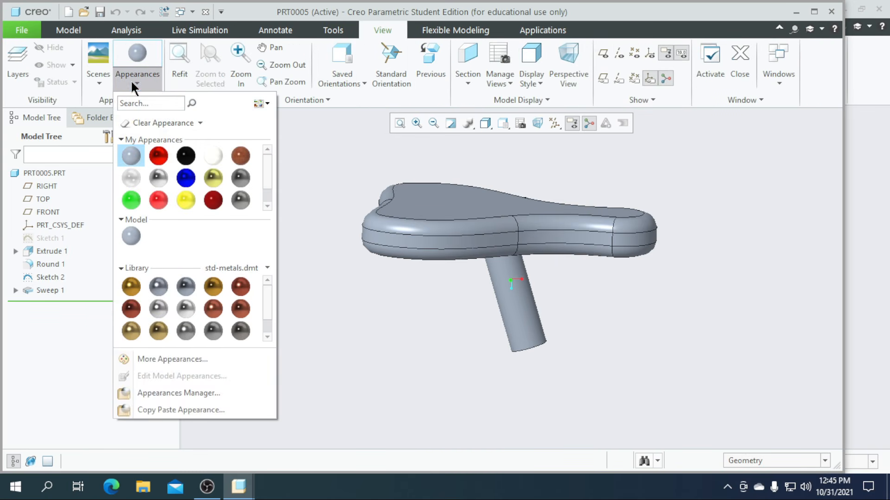
{"action": "left_click", "coordinate": [184, 160]}
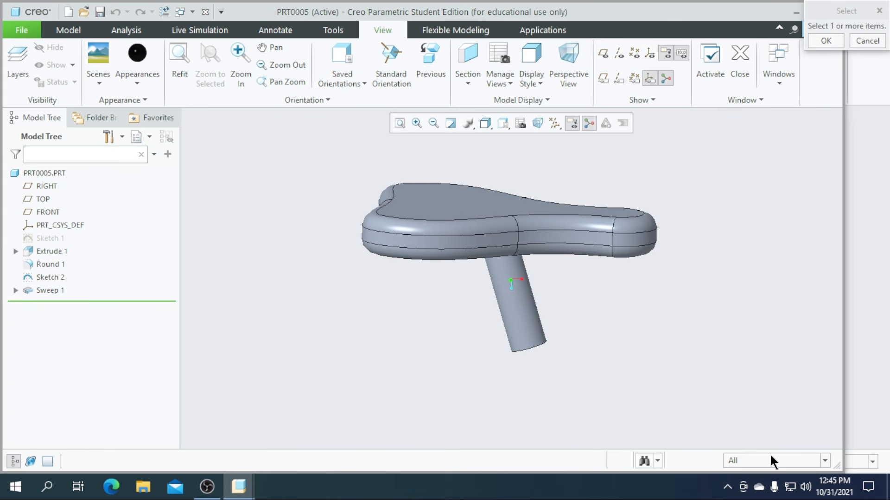
{"action": "left_click", "coordinate": [752, 458]}
{"action": "left_click", "coordinate": [749, 436]}
{"action": "scroll", "coordinate": [480, 229], "scroll_direction": "up", "scroll_amount": 2}
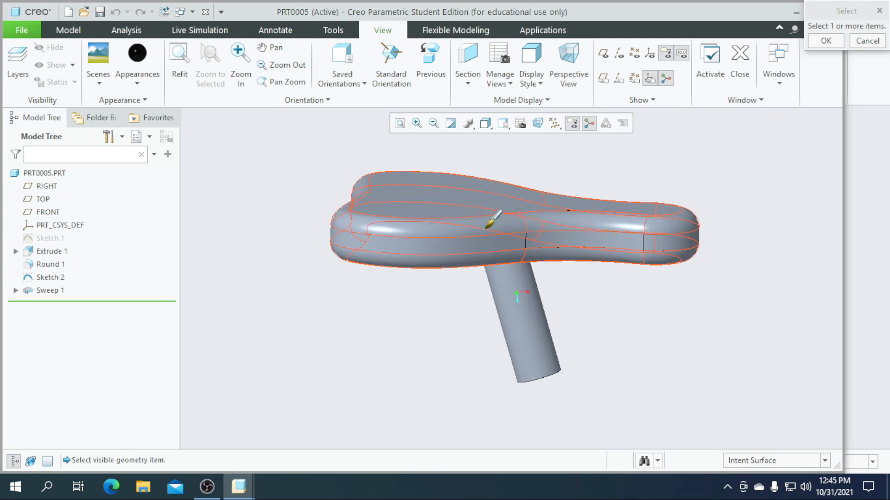
{"action": "left_click", "coordinate": [487, 228]}
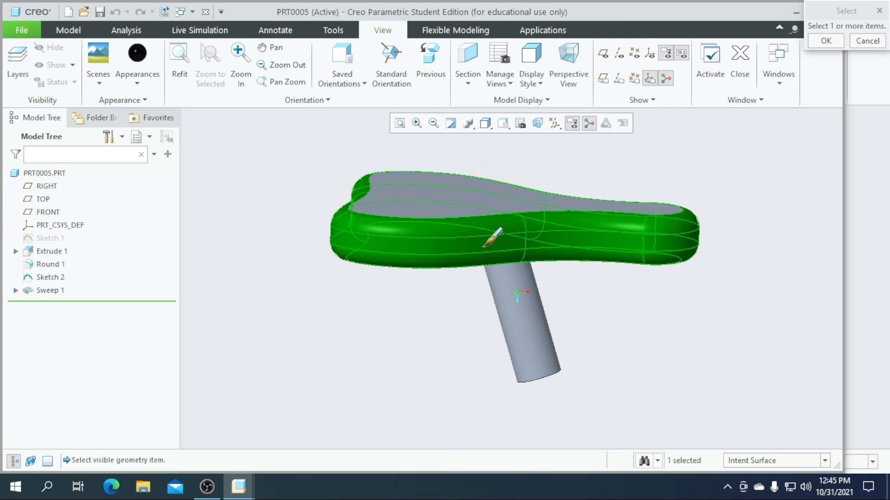
{"action": "left_click", "coordinate": [477, 210], "text": "ctrl"}
{"action": "middle_click_drag", "start_coordinate": [449, 284], "coordinate": [464, 268]}
{"action": "left_click", "coordinate": [431, 244], "text": "ctrl"}
{"action": "left_click", "coordinate": [824, 40]}
{"action": "middle_click_drag", "start_coordinate": [767, 188], "coordinate": [724, 238]}
Apply the glossy silver appearance to the seat post tube and its end ring using the Intent Surface selection filter
{"action": "left_click", "coordinate": [141, 77]}
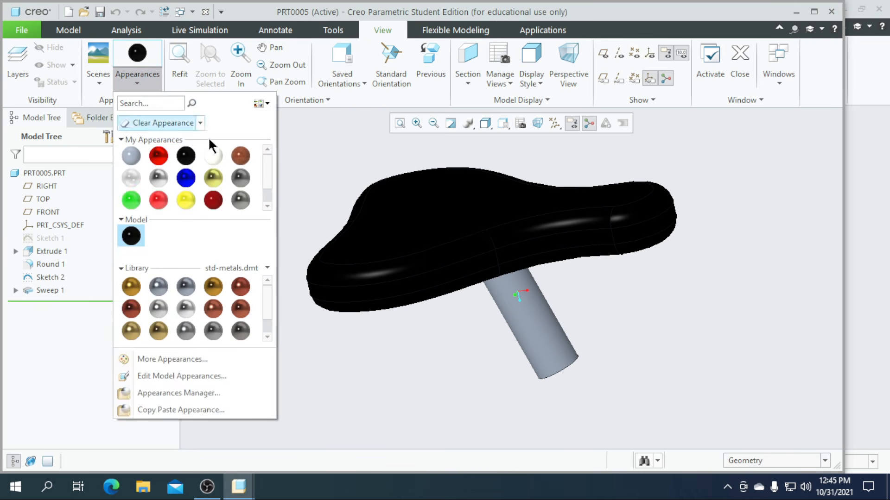
{"action": "left_click", "coordinate": [159, 179]}
{"action": "left_click", "coordinate": [769, 461]}
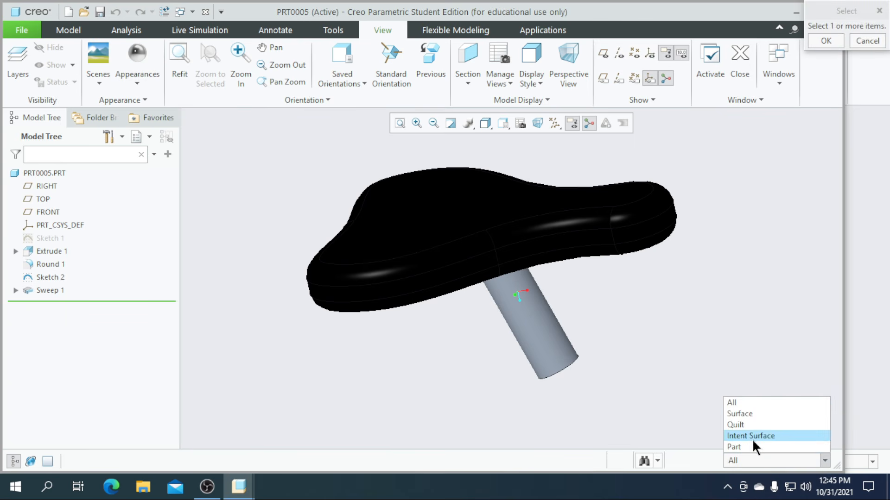
{"action": "left_click", "coordinate": [746, 438]}
{"action": "left_click", "coordinate": [540, 337]}
{"action": "middle_click_drag", "start_coordinate": [599, 353], "coordinate": [571, 312]}
{"action": "scroll", "coordinate": [537, 361], "scroll_direction": "up", "scroll_amount": 5}
{"action": "scroll", "coordinate": [529, 369], "scroll_direction": "up", "scroll_amount": 3}
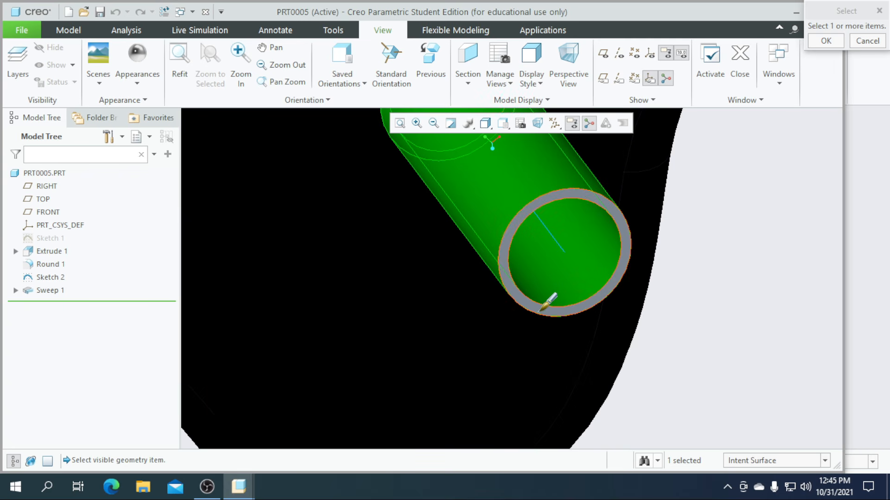
{"action": "left_click", "coordinate": [549, 300], "text": "ctrl"}
{"action": "scroll", "coordinate": [369, 238], "scroll_direction": "down", "scroll_amount": 4}
{"action": "middle_click_drag", "start_coordinate": [369, 238], "coordinate": [435, 299]}
{"action": "left_click", "coordinate": [820, 42]}
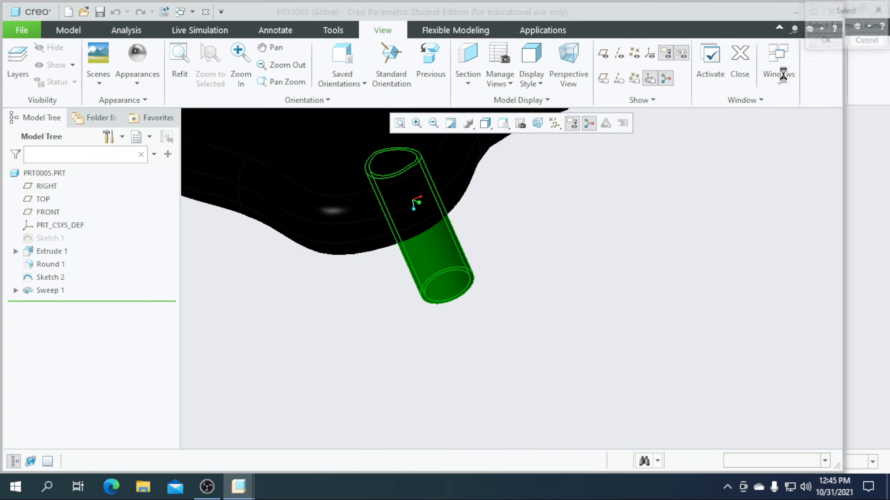
{"action": "scroll", "coordinate": [527, 378], "scroll_direction": "down", "scroll_amount": 3}
{"action": "mouse_move", "coordinate": [529, 385]}
{"action": "middle_mouse_down"}
{"action": "mouse_move", "coordinate": [515, 333]}
{"action": "mouse_move", "coordinate": [498, 362]}
{"action": "middle_mouse_up"}
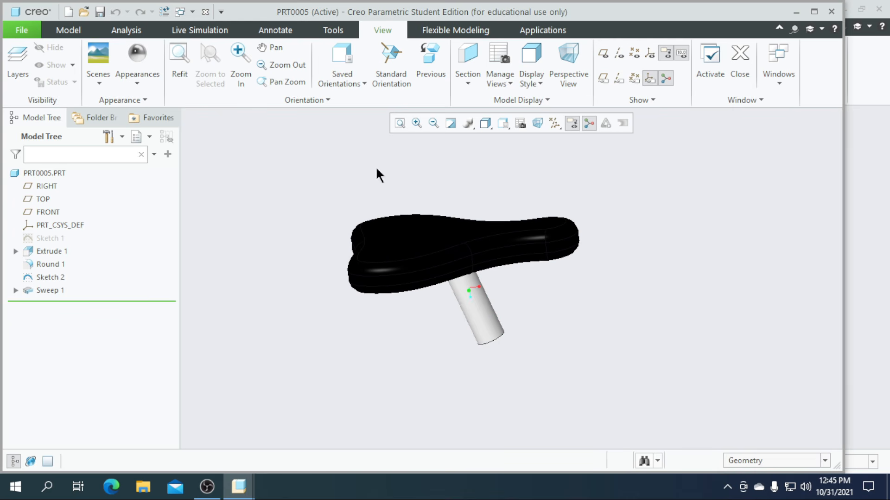
Save PRT0005, then inspect the saddle and seat post in the bicycle assembly before returning to the PRT0005 window
{"action": "left_click", "coordinate": [100, 12]}
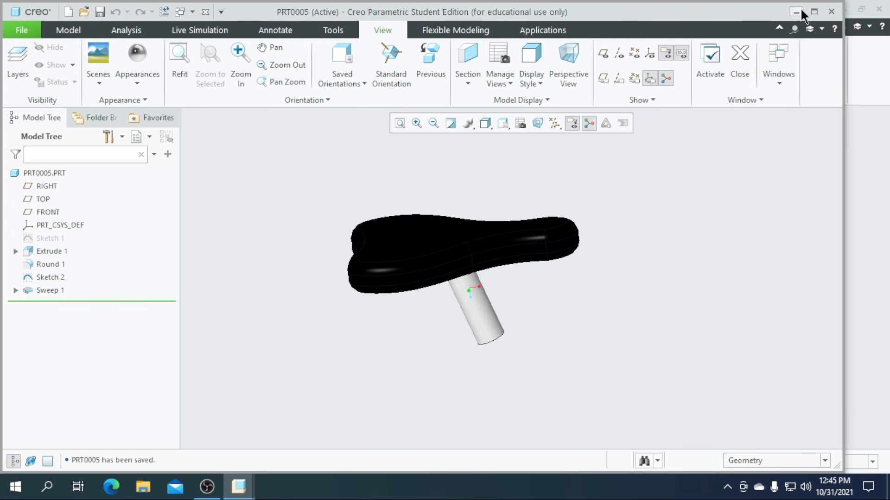
{"action": "left_click", "coordinate": [799, 12]}
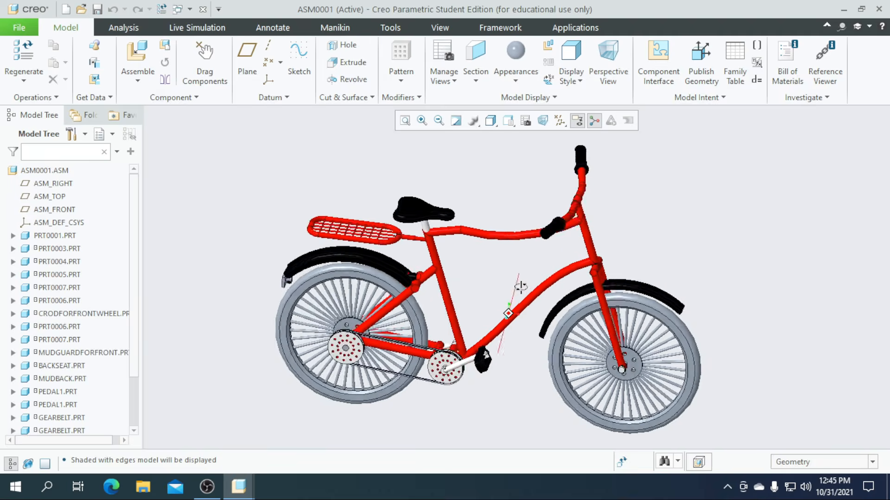
{"action": "scroll", "coordinate": [419, 234], "scroll_direction": "up", "scroll_amount": 4}
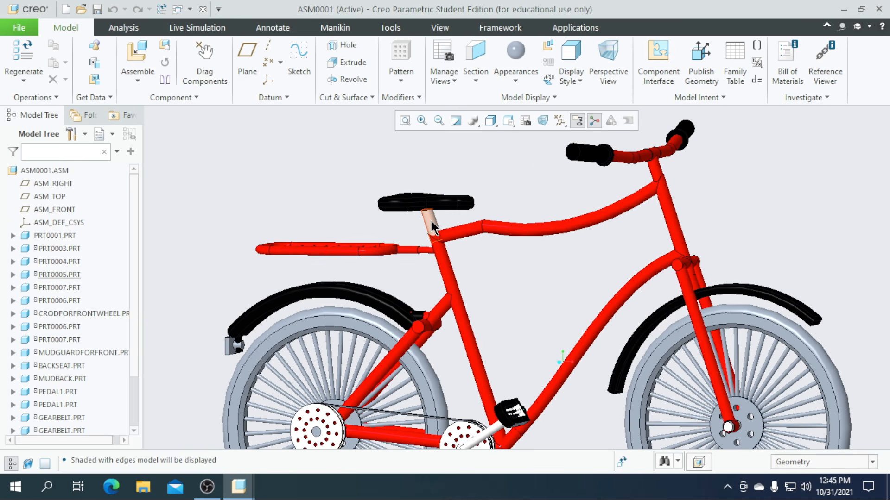
{"action": "scroll", "coordinate": [430, 227], "scroll_direction": "up", "scroll_amount": 2}
{"action": "left_click", "coordinate": [239, 487]}
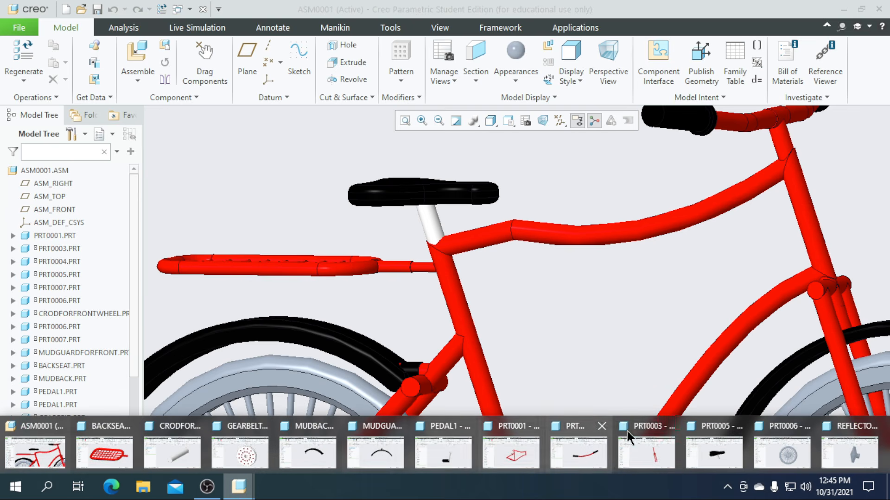
{"action": "left_click", "coordinate": [724, 460]}
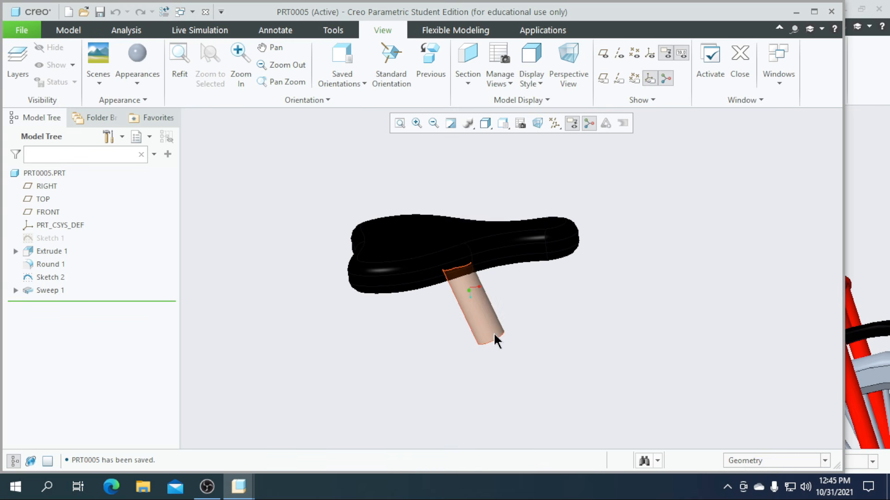
Apply the red appearance to the seat post tube and end ring using the Intent Surface filter, save PRT0005, and minimize its window
{"action": "left_click", "coordinate": [157, 88]}
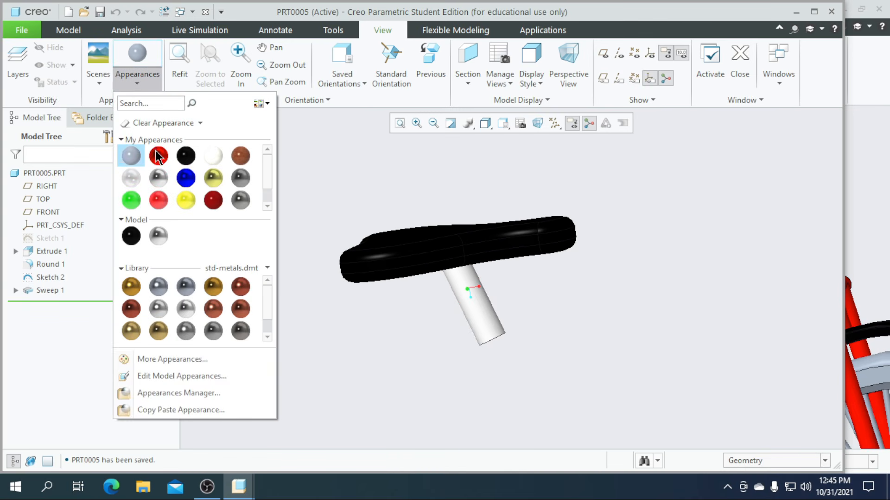
{"action": "left_click", "coordinate": [211, 175]}
{"action": "left_click", "coordinate": [824, 460]}
{"action": "left_click", "coordinate": [746, 436]}
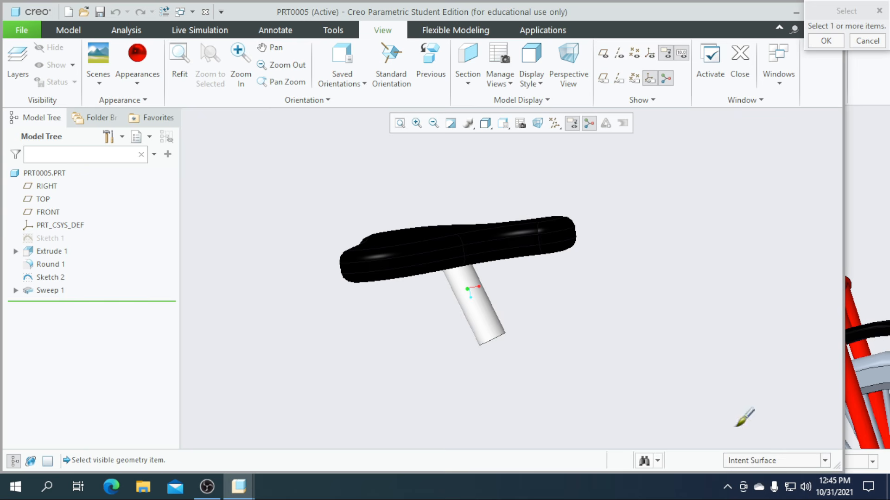
{"action": "scroll", "coordinate": [482, 303], "scroll_direction": "up", "scroll_amount": 1}
{"action": "left_click", "coordinate": [474, 314]}
{"action": "scroll", "coordinate": [470, 301], "scroll_direction": "up", "scroll_amount": 6}
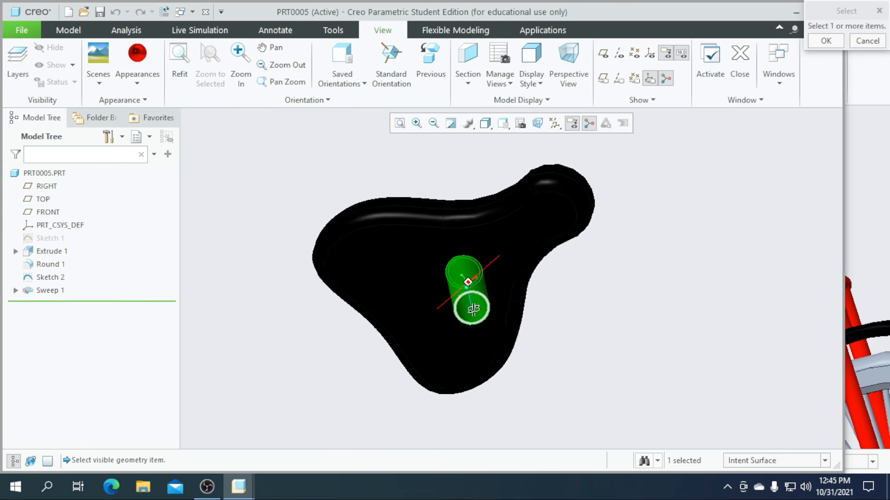
{"action": "left_click", "coordinate": [451, 306], "text": "ctrl"}
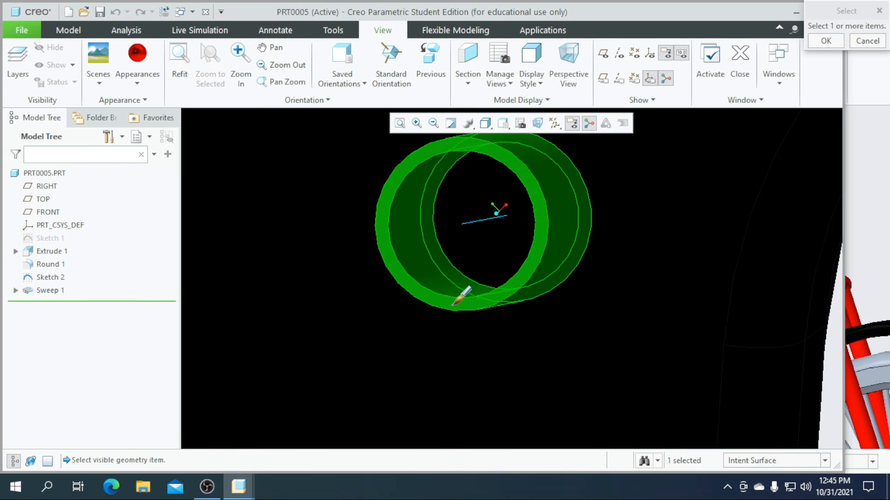
{"action": "scroll", "coordinate": [463, 297], "scroll_direction": "down", "scroll_amount": 5}
{"action": "middle_click_drag", "start_coordinate": [465, 298], "coordinate": [486, 339]}
{"action": "left_click", "coordinate": [827, 42]}
{"action": "left_click", "coordinate": [98, 14]}
{"action": "left_click", "coordinate": [797, 12]}
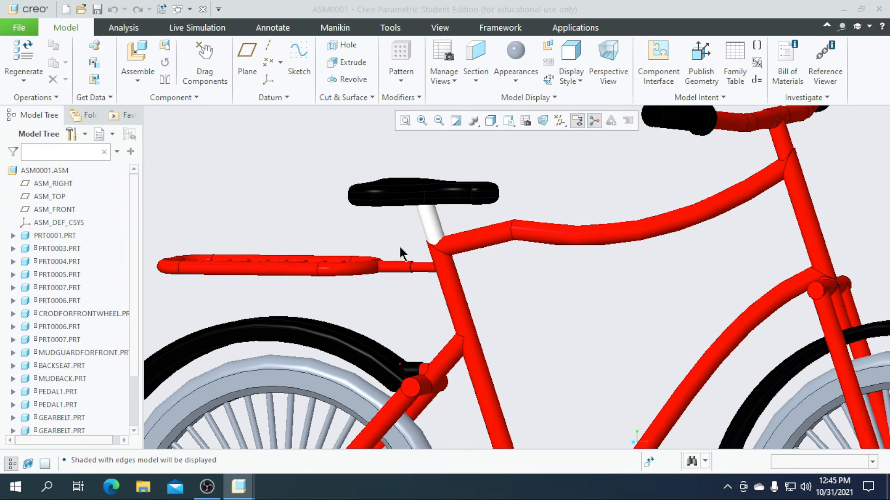
Check the saddle and seat post in the bicycle assembly and switch to the PRT0006 wheel window
{"action": "scroll", "coordinate": [476, 284], "scroll_direction": "down", "scroll_amount": 5}
{"action": "mouse_move", "coordinate": [476, 284]}
{"action": "middle_mouse_down"}
{"action": "mouse_move", "coordinate": [470, 276]}
{"action": "mouse_move", "coordinate": [471, 295]}
{"action": "middle_mouse_up"}
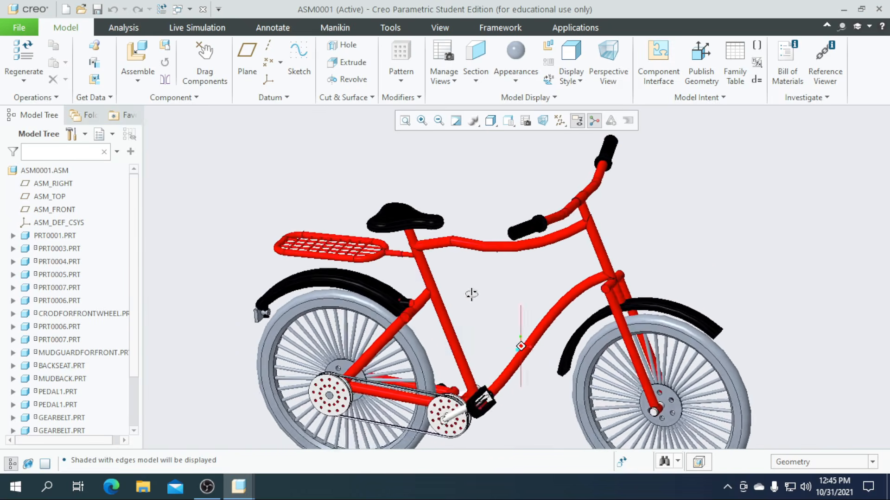
{"action": "scroll", "coordinate": [471, 295], "scroll_direction": "down", "scroll_amount": 3}
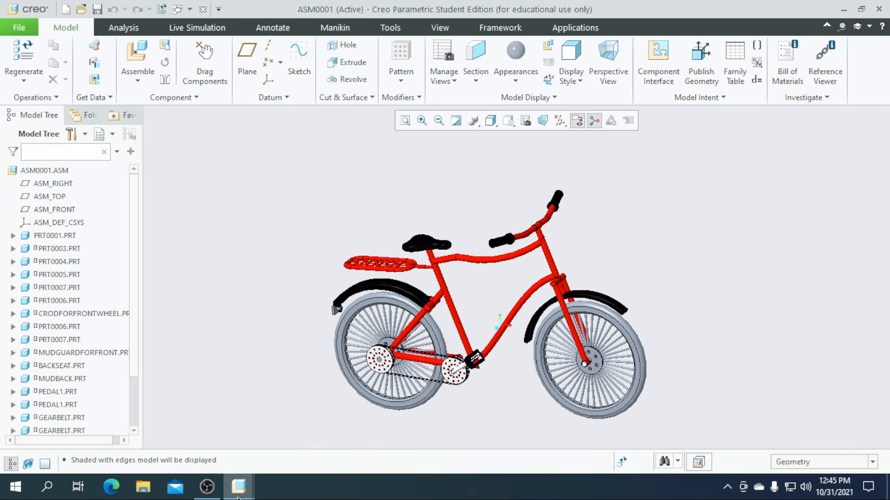
{"action": "mouse_move", "coordinate": [237, 497]}
{"action": "left_click", "coordinate": [776, 454]}
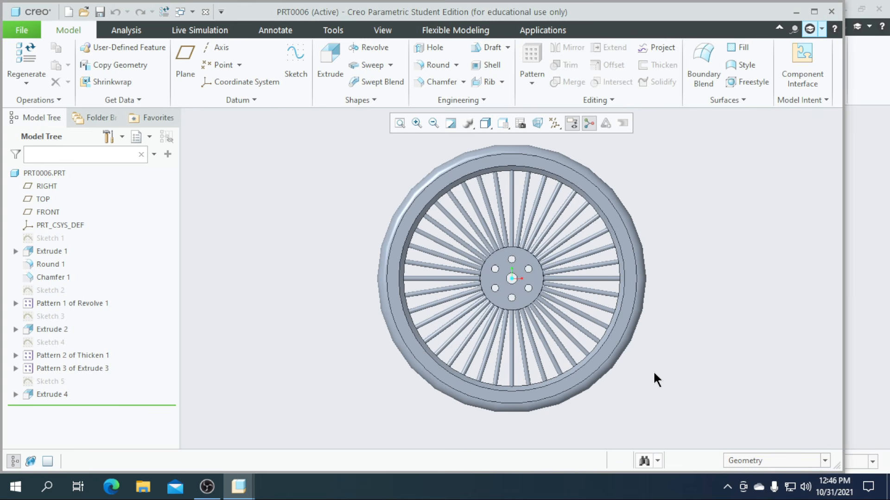
Apply the black appearance to the wheel's outer tire surfaces and both side faces in PRT0006 using the Intent Surface selection filter
{"action": "middle_click_drag", "start_coordinate": [654, 378], "coordinate": [665, 395]}
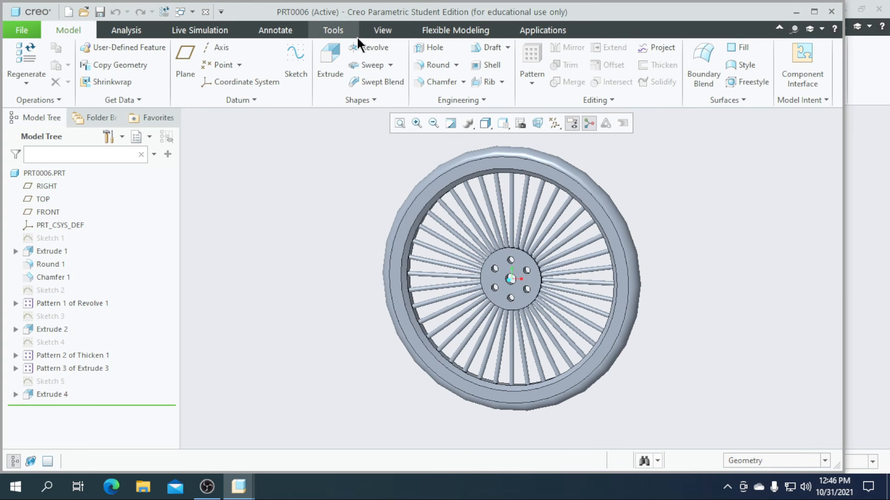
{"action": "left_click", "coordinate": [375, 30]}
{"action": "left_click", "coordinate": [138, 84]}
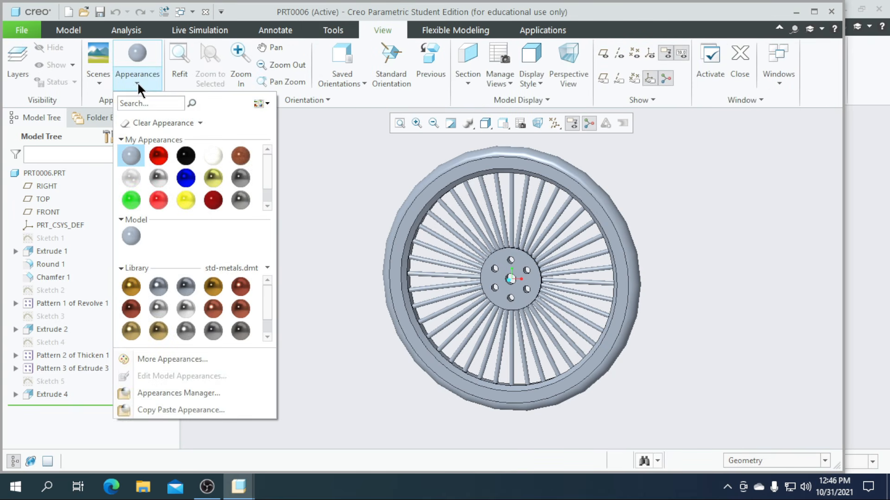
{"action": "left_click", "coordinate": [186, 156]}
{"action": "scroll", "coordinate": [417, 189], "scroll_direction": "up", "scroll_amount": 2}
{"action": "left_click", "coordinate": [775, 461]}
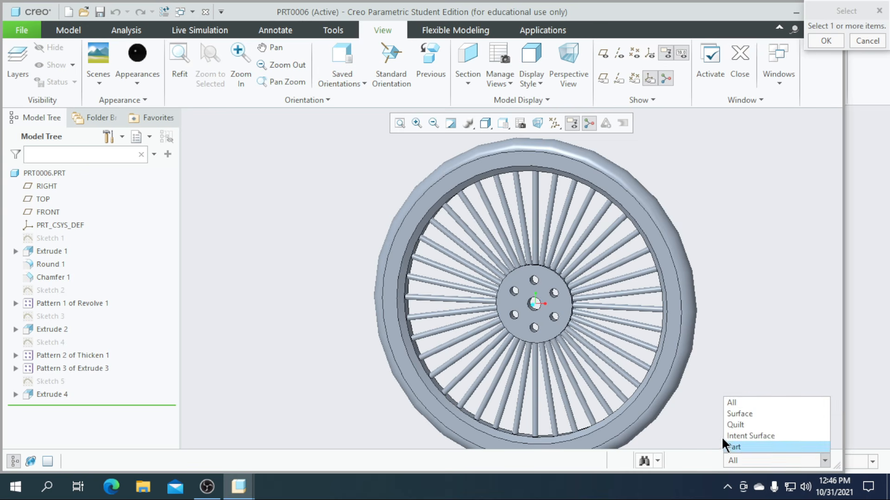
{"action": "left_click", "coordinate": [742, 436]}
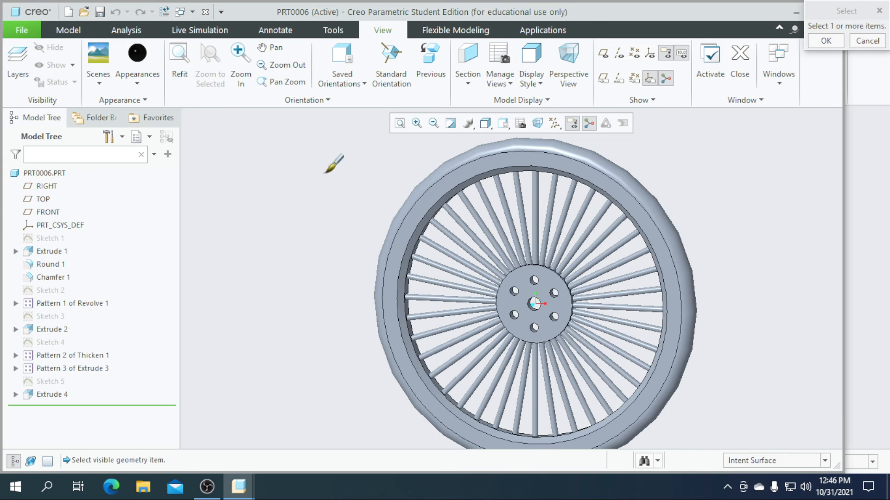
{"action": "left_click", "coordinate": [410, 200]}
{"action": "left_click", "coordinate": [414, 218], "text": "ctrl"}
{"action": "middle_click_drag", "start_coordinate": [414, 218], "coordinate": [388, 258]}
{"action": "scroll", "coordinate": [403, 326], "scroll_direction": "down", "scroll_amount": 1}
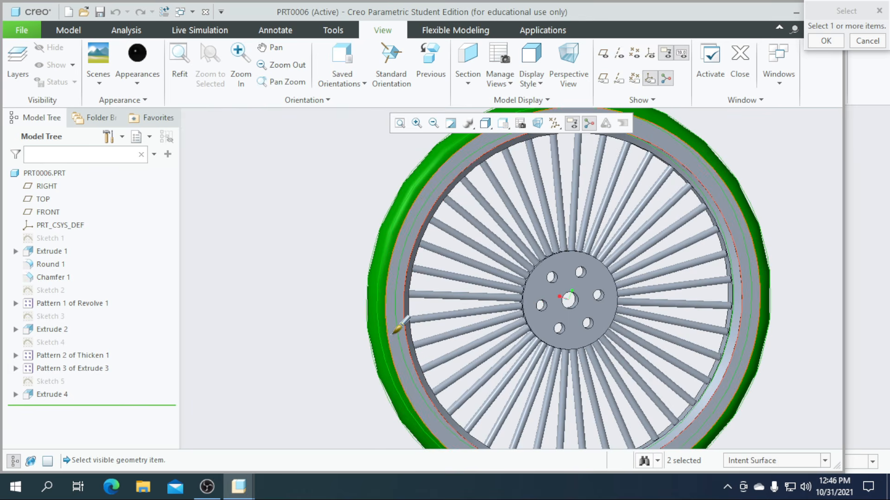
{"action": "left_click", "coordinate": [393, 335], "text": "ctrl"}
{"action": "scroll", "coordinate": [416, 288], "scroll_direction": "up", "scroll_amount": 3}
{"action": "middle_click_drag", "start_coordinate": [413, 309], "coordinate": [576, 275]}
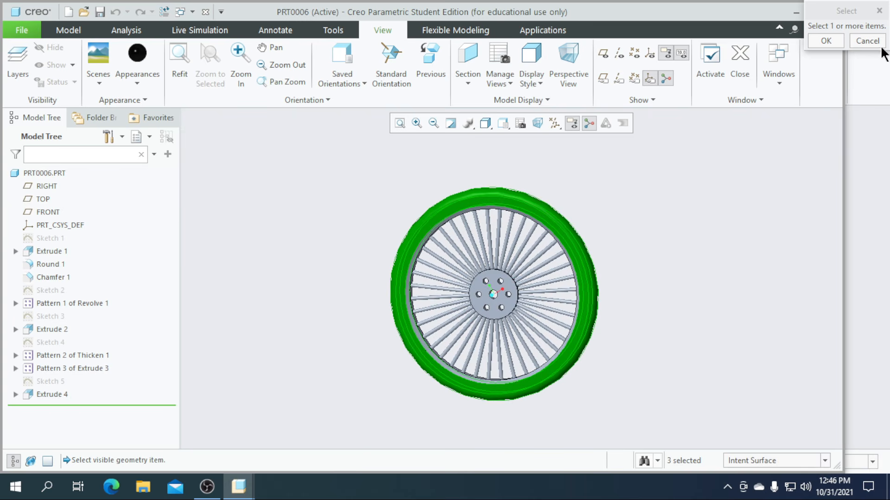
{"action": "left_click", "coordinate": [826, 41]}
{"action": "middle_click_drag", "start_coordinate": [694, 215], "coordinate": [641, 288]}
Apply the glossy silver appearance to the PRT0006 wheel using the Part selection filter, so it covers the rim, spokes and hub
{"action": "left_click", "coordinate": [134, 87]}
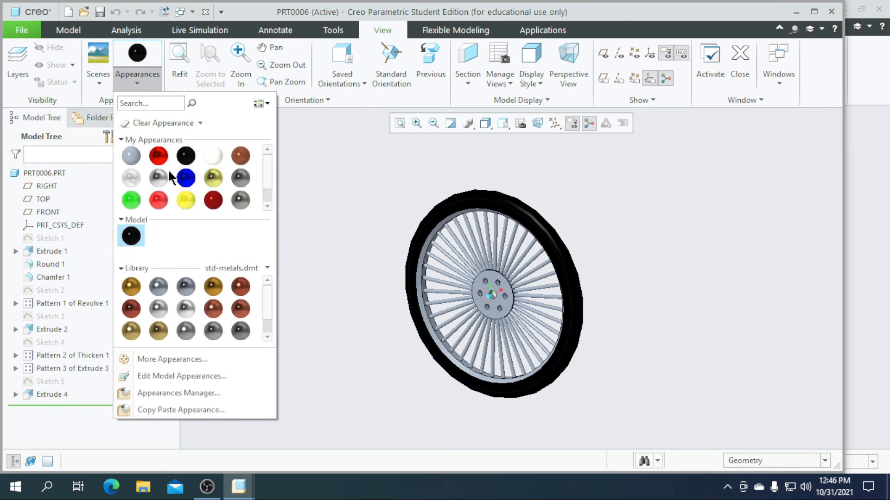
{"action": "left_click", "coordinate": [158, 178]}
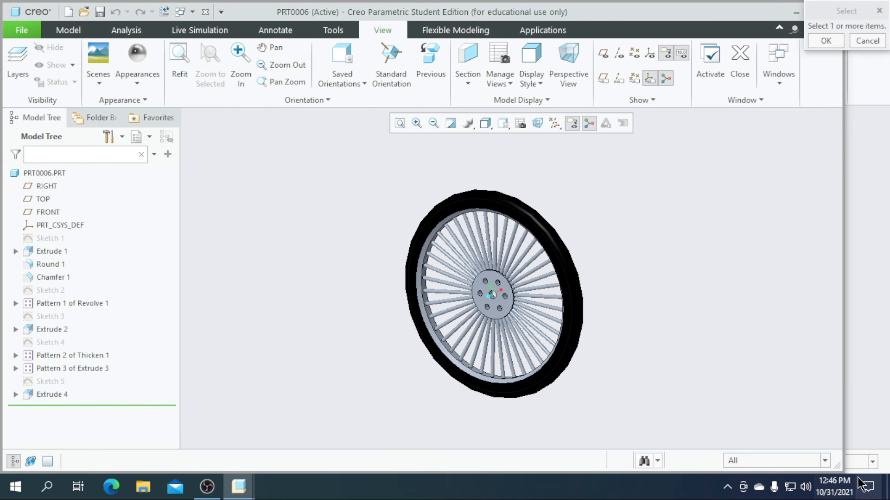
{"action": "left_click", "coordinate": [825, 460]}
{"action": "left_click", "coordinate": [764, 447]}
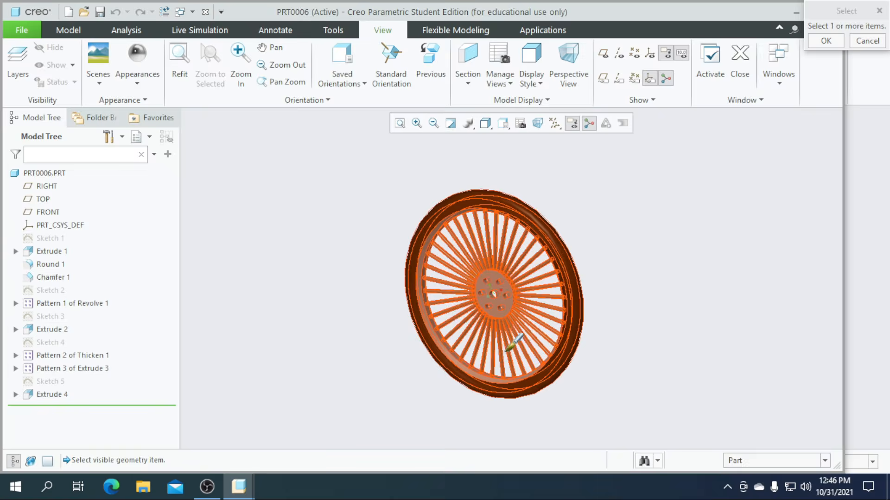
{"action": "left_click", "coordinate": [509, 299]}
{"action": "left_click", "coordinate": [814, 42]}
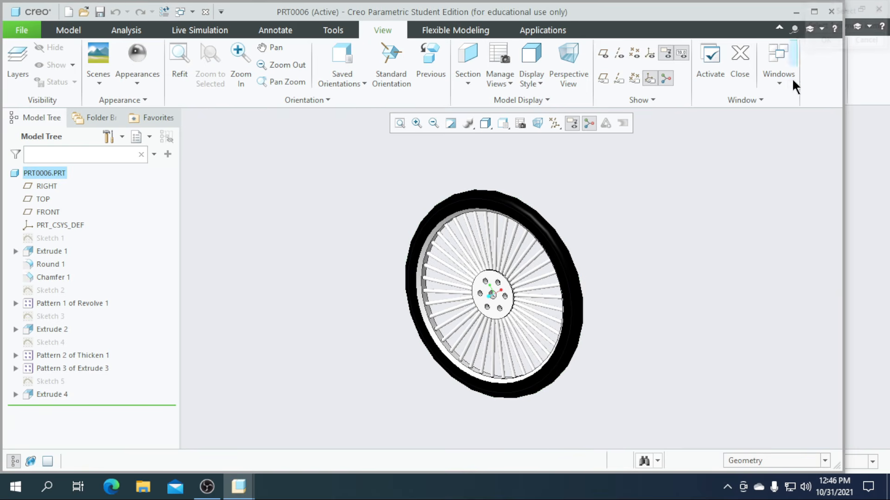
{"action": "middle_click_drag", "start_coordinate": [679, 333], "coordinate": [621, 277]}
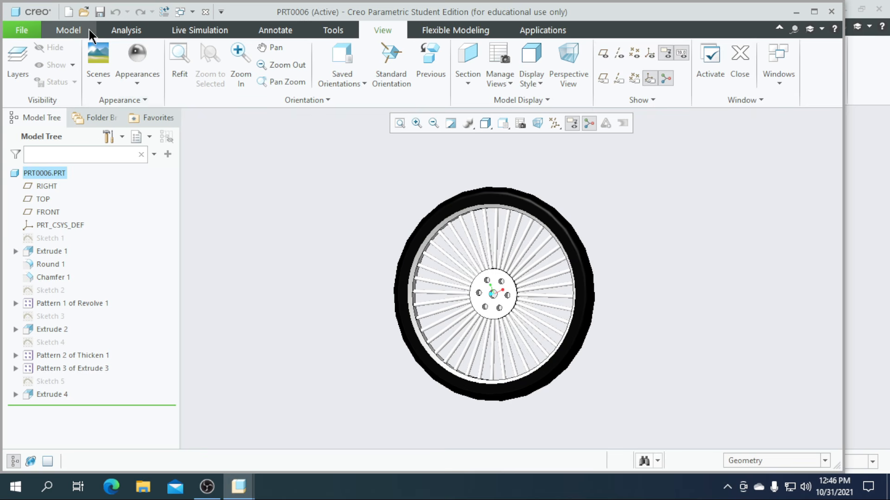
Minimize the PRT0006 window, check the coloured wheels in the bicycle assembly, and switch to the REFLECTOR part window
{"action": "left_click", "coordinate": [796, 12]}
{"action": "middle_click_drag", "start_coordinate": [522, 403], "coordinate": [522, 384]}
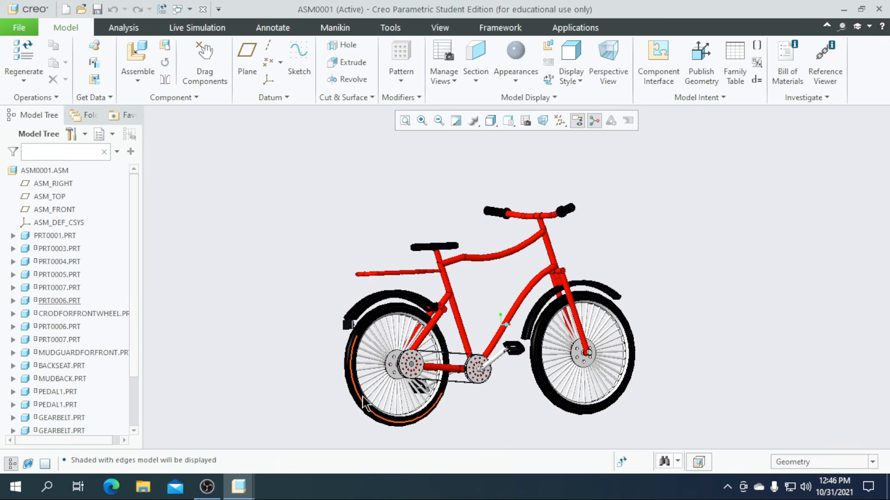
{"action": "scroll", "coordinate": [352, 357], "scroll_direction": "down", "scroll_amount": 5}
{"action": "scroll", "coordinate": [337, 285], "scroll_direction": "down", "scroll_amount": 2}
{"action": "mouse_move", "coordinate": [238, 487]}
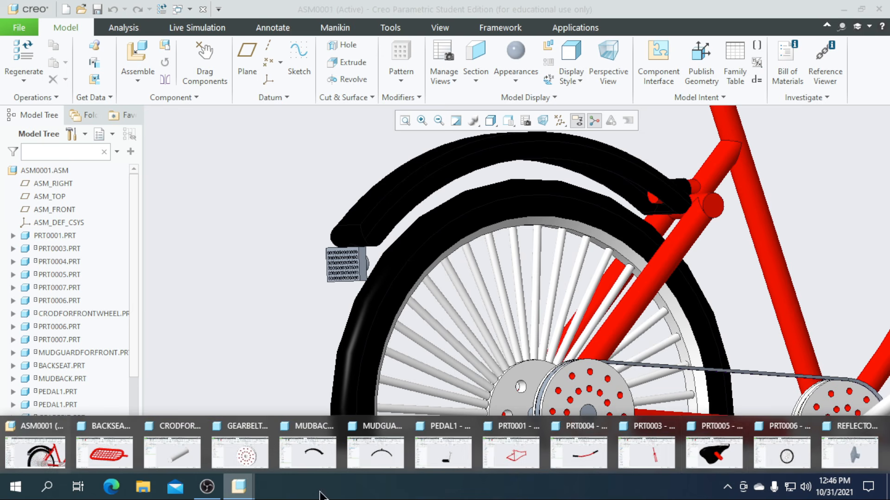
{"action": "left_click", "coordinate": [847, 461]}
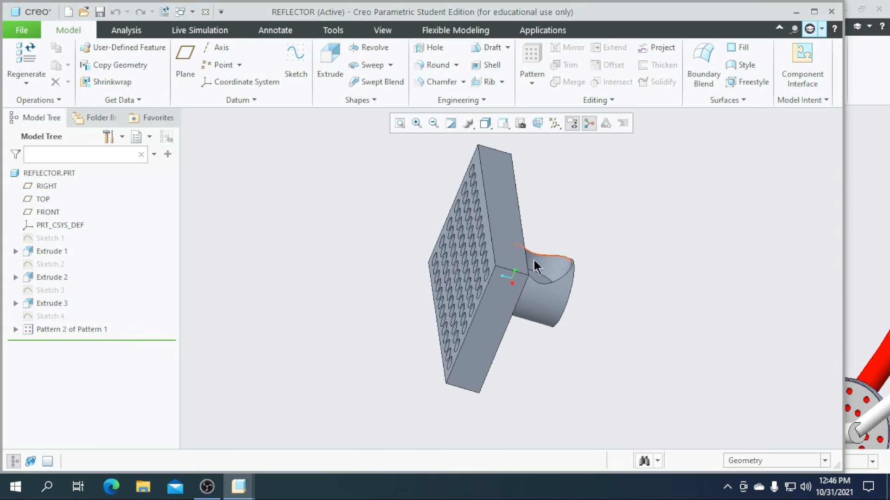
Apply the red appearance to the whole REFLECTOR part using the selection filter
{"action": "key", "text": "ctrl+d"}
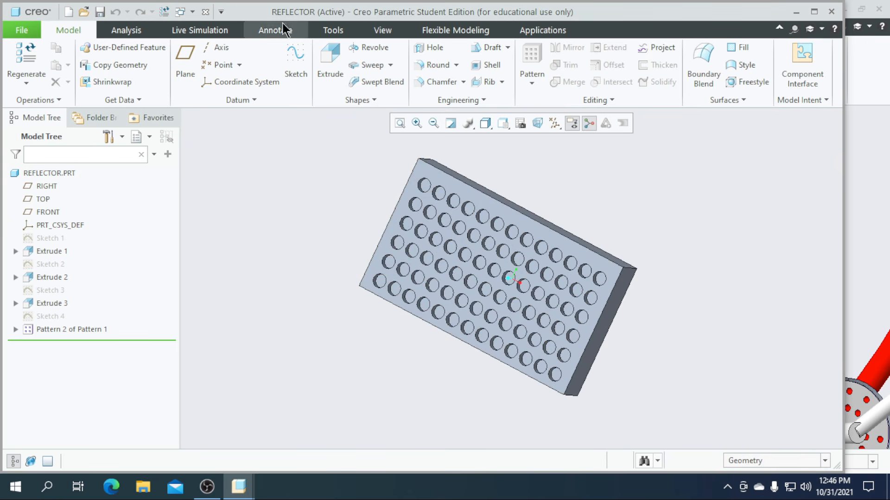
{"action": "left_click", "coordinate": [378, 31]}
{"action": "left_click", "coordinate": [137, 81]}
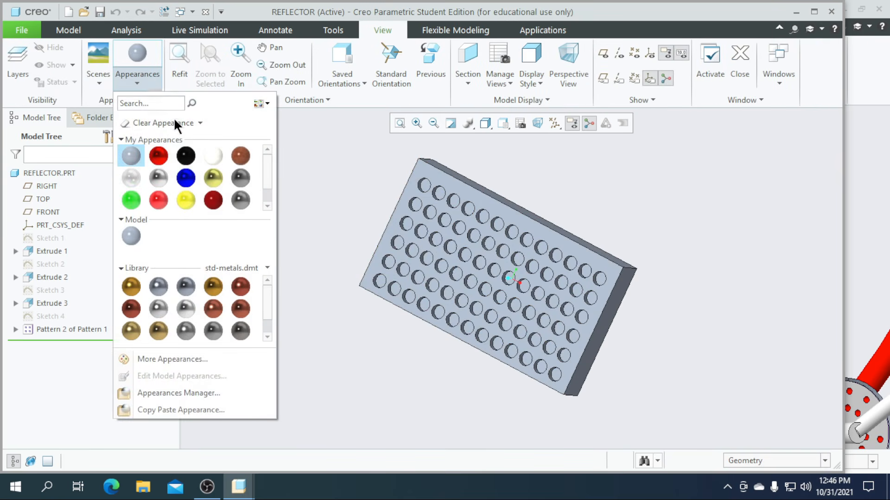
{"action": "left_click", "coordinate": [158, 157]}
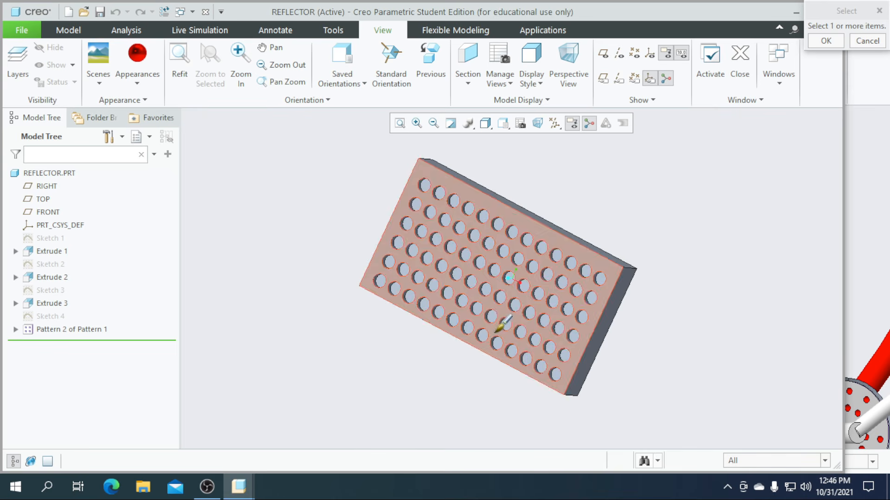
{"action": "left_click", "coordinate": [824, 461]}
{"action": "left_click", "coordinate": [757, 447]}
{"action": "left_click", "coordinate": [566, 316]}
{"action": "left_click", "coordinate": [826, 41]}
Check the back of the reflector, save the REFLECTOR part, and minimize its window
{"action": "middle_click_drag", "start_coordinate": [647, 324], "coordinate": [595, 327]}
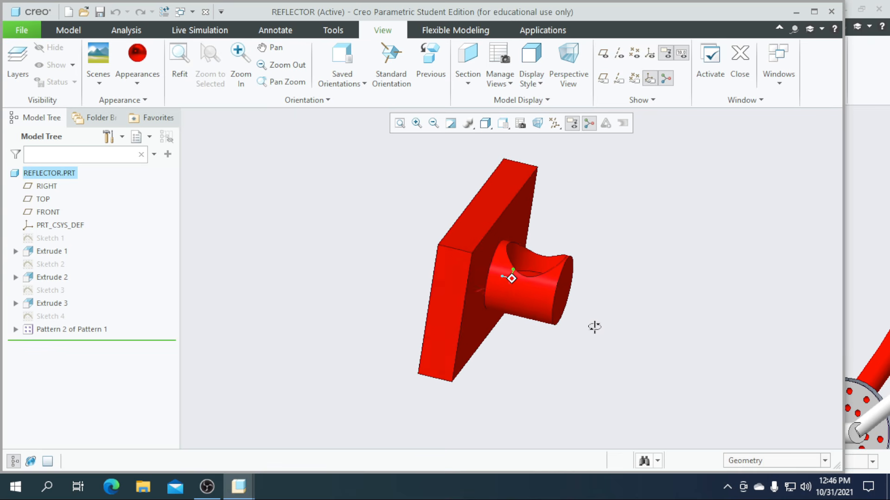
{"action": "left_click", "coordinate": [135, 51]}
{"action": "left_click", "coordinate": [153, 180]}
{"action": "left_click", "coordinate": [136, 82]}
{"action": "left_click", "coordinate": [310, 188]}
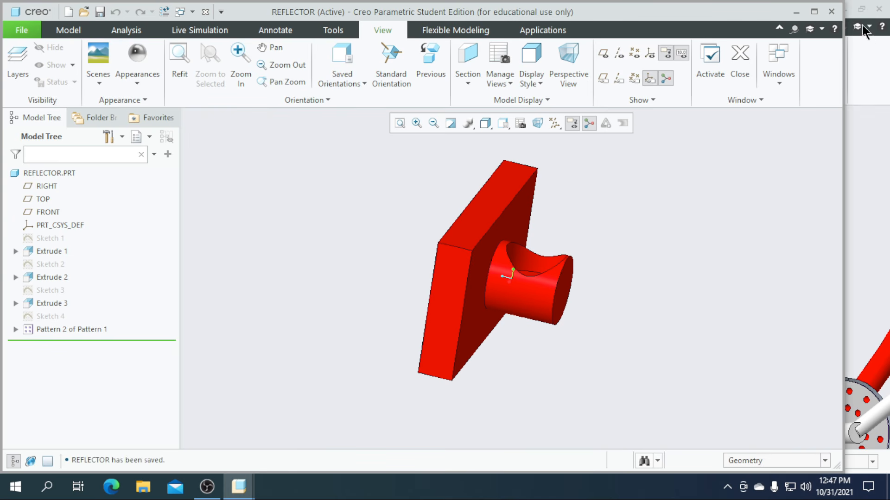
{"action": "left_click", "coordinate": [795, 12]}
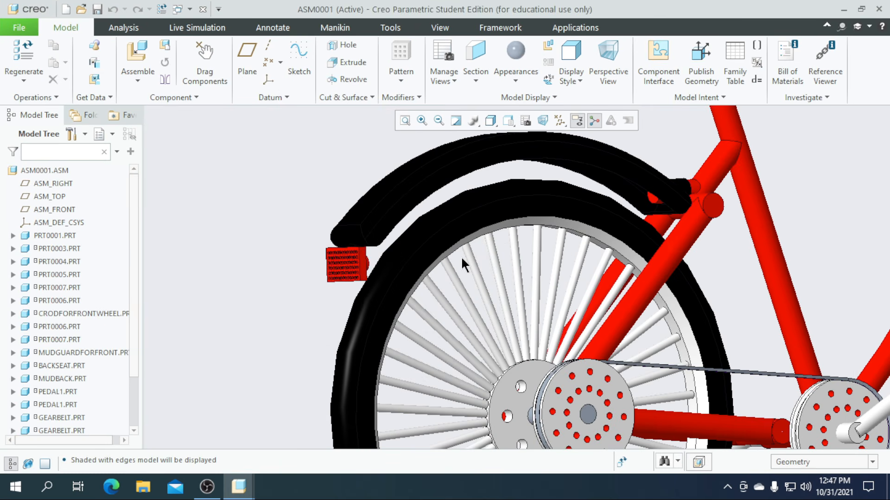
Apply the glossy silver appearance to the PRT0007 axle at the rear gear directly in the assembly
{"action": "middle_click_drag", "start_coordinate": [406, 287], "coordinate": [403, 308]}
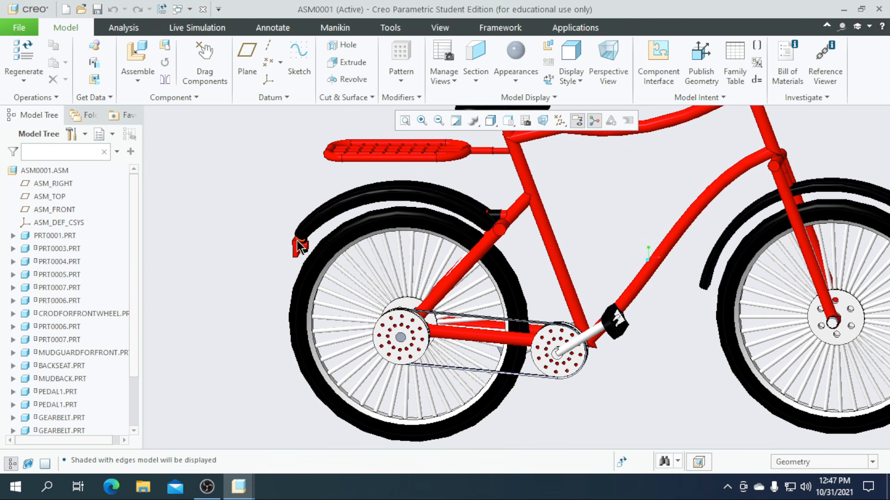
{"action": "scroll", "coordinate": [300, 246], "scroll_direction": "up", "scroll_amount": 6}
{"action": "scroll", "coordinate": [337, 247], "scroll_direction": "down", "scroll_amount": 8}
{"action": "middle_click_drag", "start_coordinate": [441, 321], "coordinate": [328, 262]}
{"action": "scroll", "coordinate": [401, 287], "scroll_direction": "up", "scroll_amount": 6}
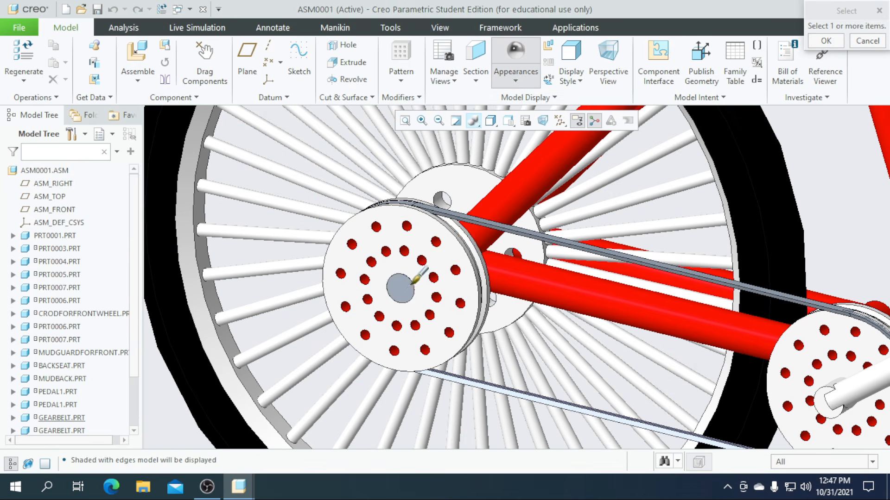
{"action": "left_click", "coordinate": [399, 287]}
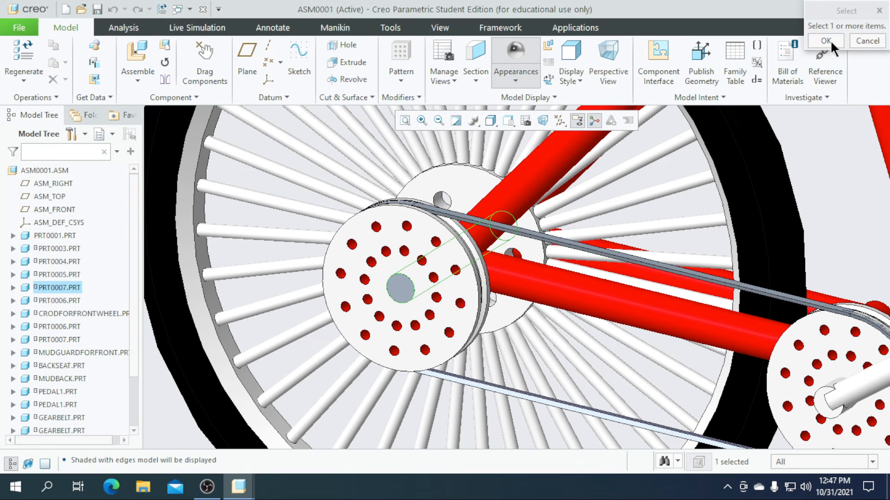
{"action": "left_click", "coordinate": [826, 42]}
Apply the dark grey metallic appearance to the drive belt between the two gears
{"action": "scroll", "coordinate": [330, 328], "scroll_direction": "down", "scroll_amount": 3}
{"action": "scroll", "coordinate": [395, 335], "scroll_direction": "down", "scroll_amount": 3}
{"action": "middle_click_drag", "start_coordinate": [394, 341], "coordinate": [424, 342]}
{"action": "scroll", "coordinate": [429, 366], "scroll_direction": "up", "scroll_amount": 5}
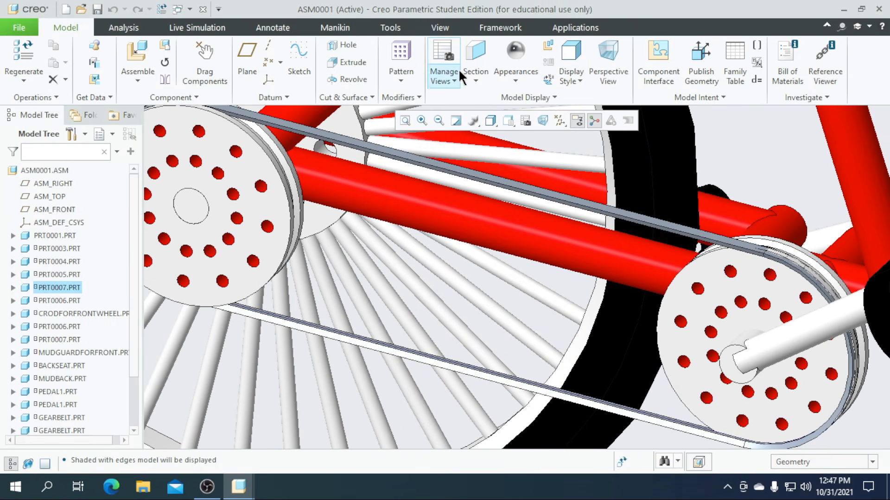
{"action": "left_click", "coordinate": [505, 51]}
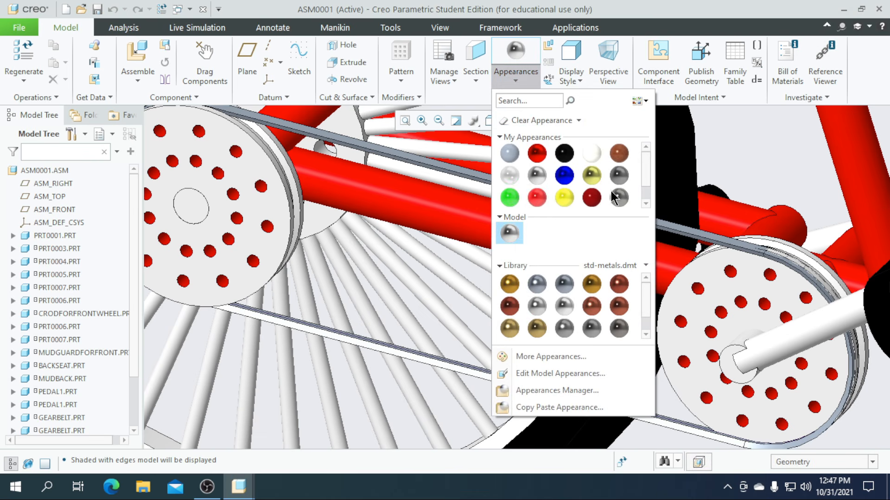
{"action": "left_click", "coordinate": [619, 179]}
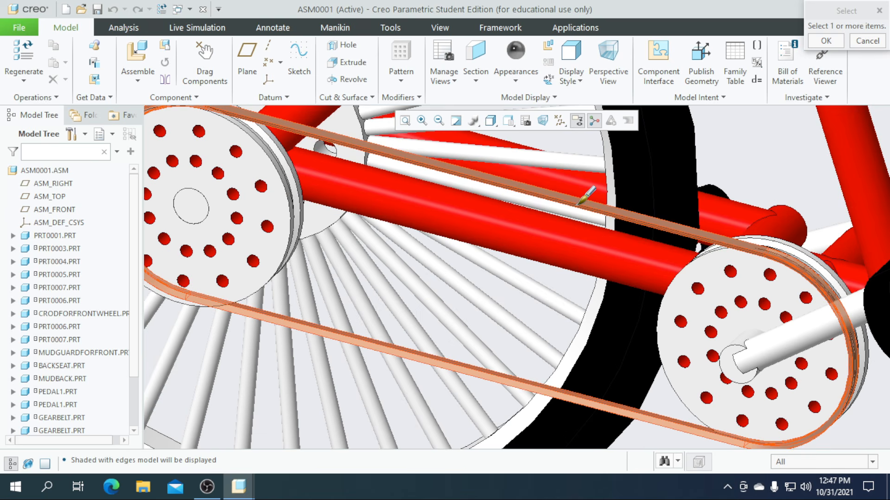
{"action": "left_click", "coordinate": [579, 203]}
{"action": "left_click", "coordinate": [825, 41]}
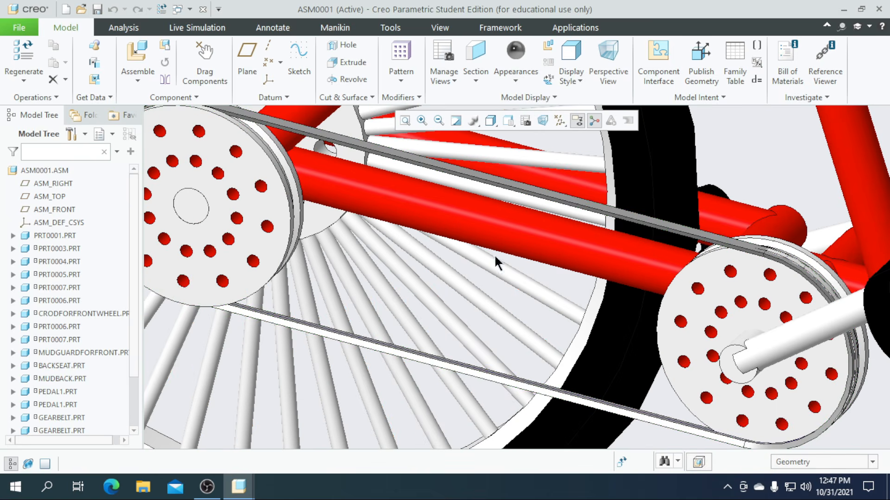
Apply the glossy silver appearance to the drive belt running around both gears
{"action": "left_click", "coordinate": [517, 79]}
{"action": "left_click", "coordinate": [532, 175]}
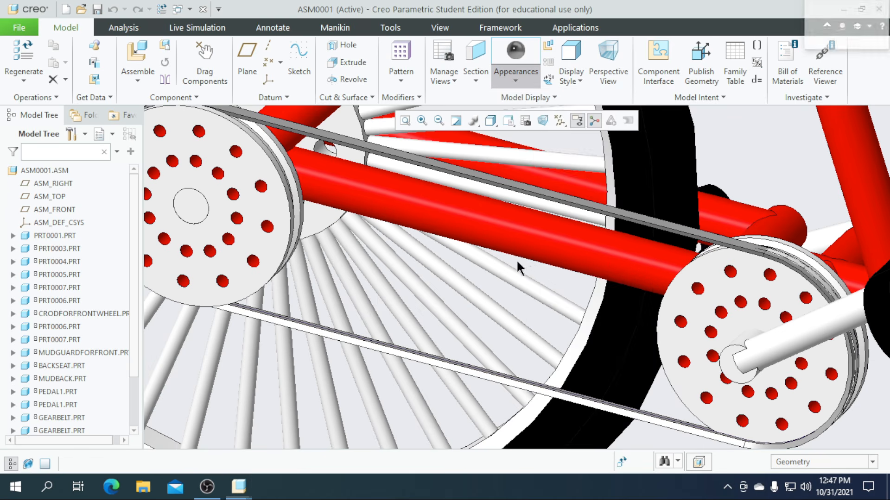
{"action": "left_click", "coordinate": [498, 372]}
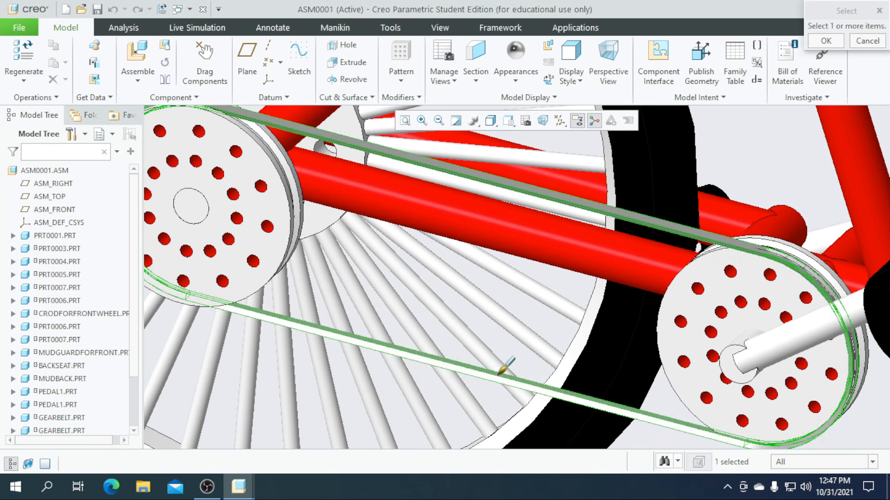
{"action": "left_click", "coordinate": [659, 222]}
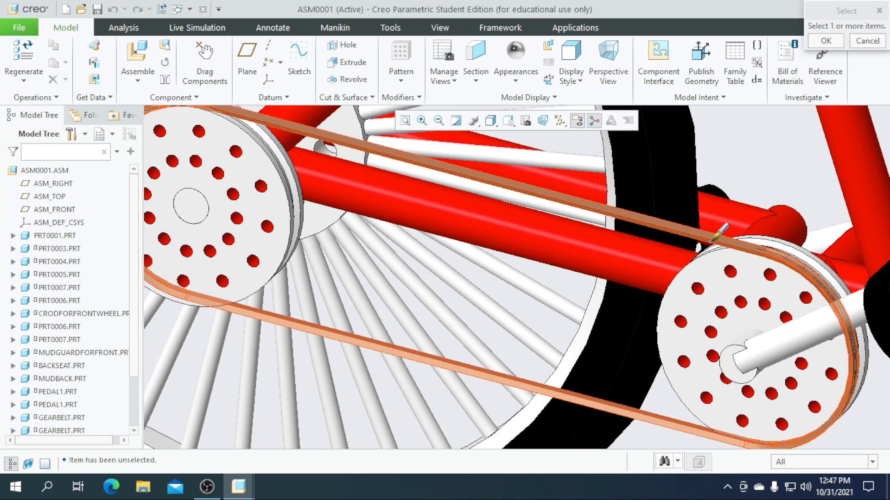
{"action": "left_click", "coordinate": [713, 239]}
{"action": "left_click", "coordinate": [825, 41]}
Set the bicycle assembly's display style to Shading With Reflections and inspect the coloured model
{"action": "scroll", "coordinate": [352, 315], "scroll_direction": "up", "scroll_amount": 5}
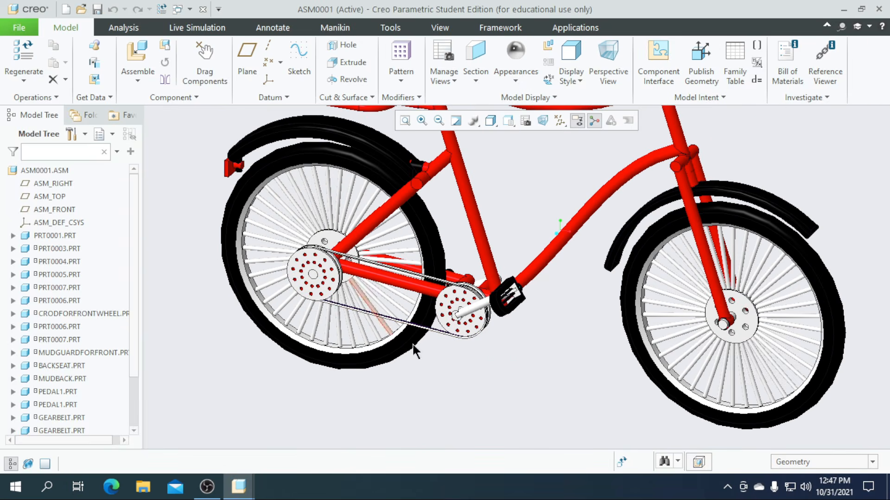
{"action": "scroll", "coordinate": [445, 387], "scroll_direction": "up", "scroll_amount": 3}
{"action": "middle_click_drag", "start_coordinate": [448, 391], "coordinate": [465, 408]}
{"action": "scroll", "coordinate": [509, 284], "scroll_direction": "up", "scroll_amount": 2}
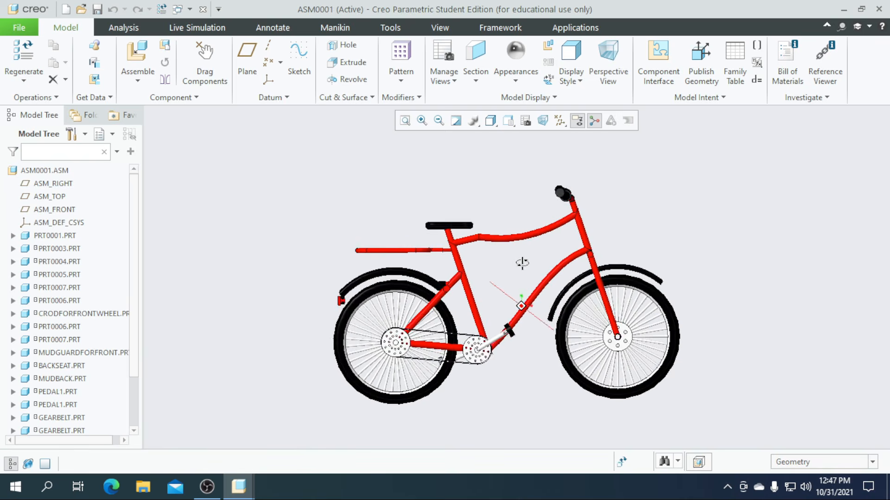
{"action": "left_click", "coordinate": [490, 121]}
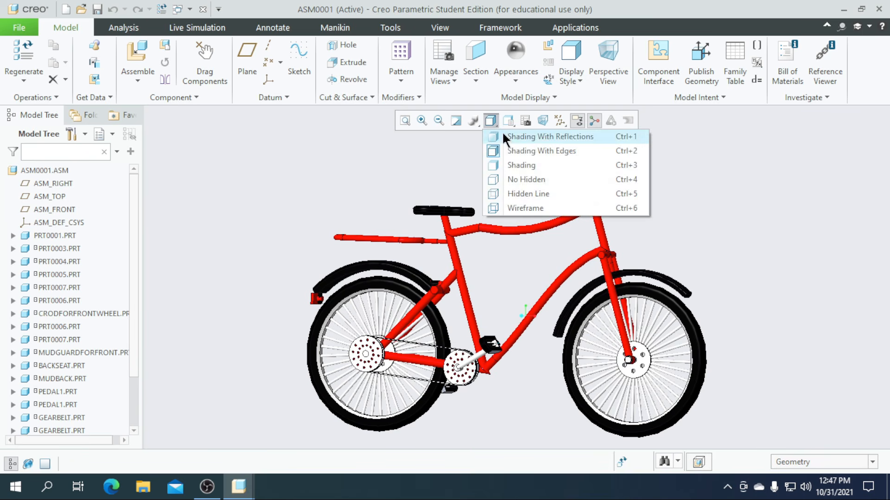
{"action": "left_click", "coordinate": [512, 143]}
{"action": "middle_click_drag", "start_coordinate": [516, 207], "coordinate": [506, 231]}
{"action": "scroll", "coordinate": [452, 287], "scroll_direction": "down", "scroll_amount": 2}
{"action": "scroll", "coordinate": [444, 282], "scroll_direction": "up", "scroll_amount": 3}
{"action": "scroll", "coordinate": [444, 284], "scroll_direction": "down", "scroll_amount": 2}
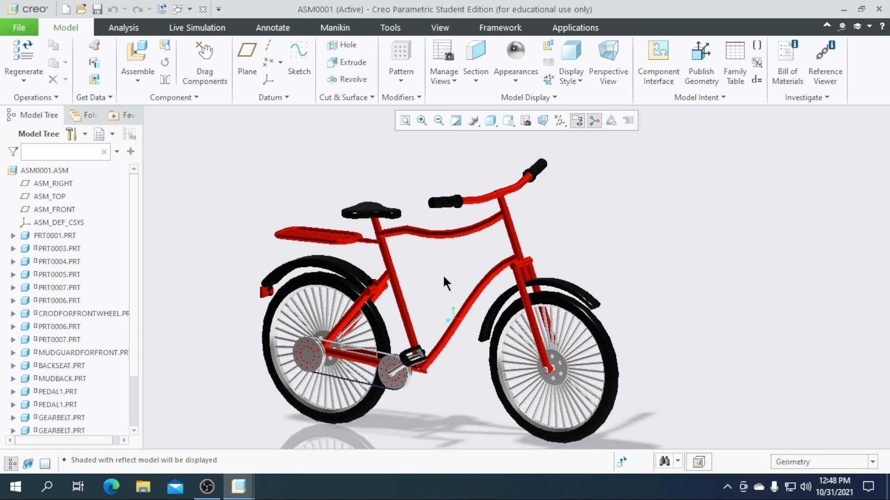
Open the assembly in the Mechanism environment and delete the existing Motor 1
{"action": "middle_click_drag", "start_coordinate": [443, 277], "coordinate": [425, 244]}
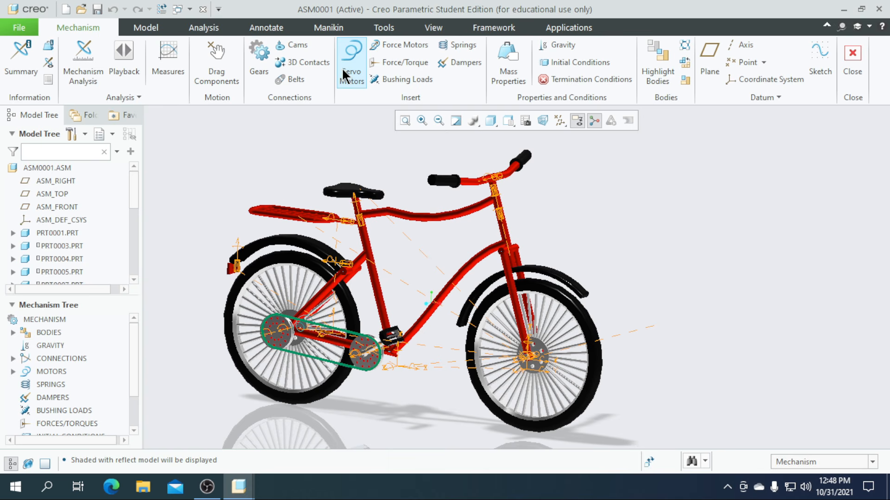
{"action": "scroll", "coordinate": [50, 265], "scroll_direction": "down", "scroll_amount": 5}
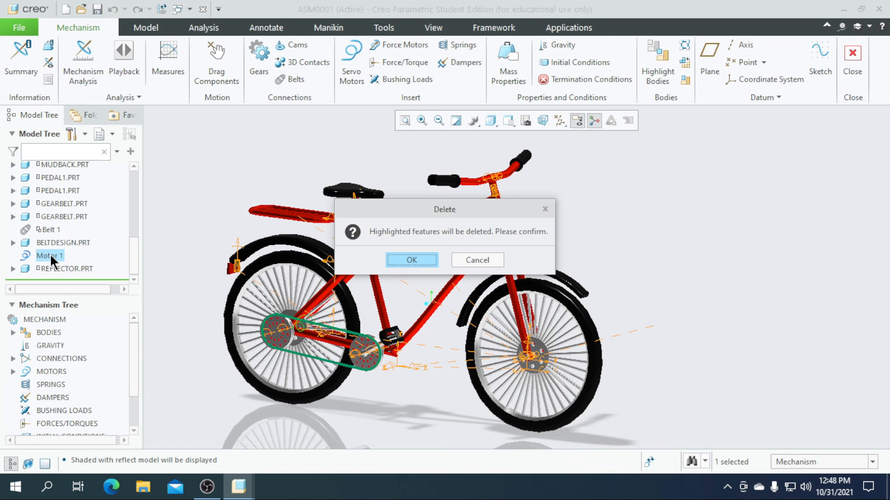
{"action": "key", "text": "Return"}
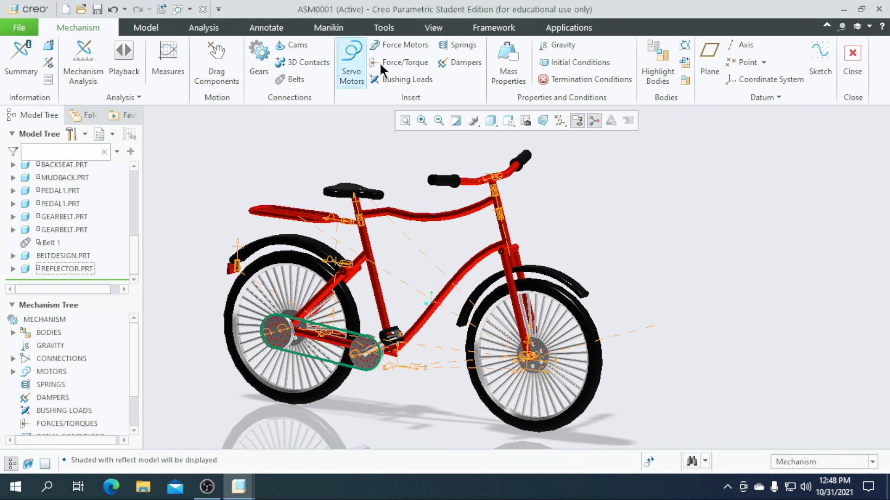
Start a servo motor and pick the rotation axis on the rear wheel's axle as its driven entity
{"action": "left_click", "coordinate": [353, 75]}
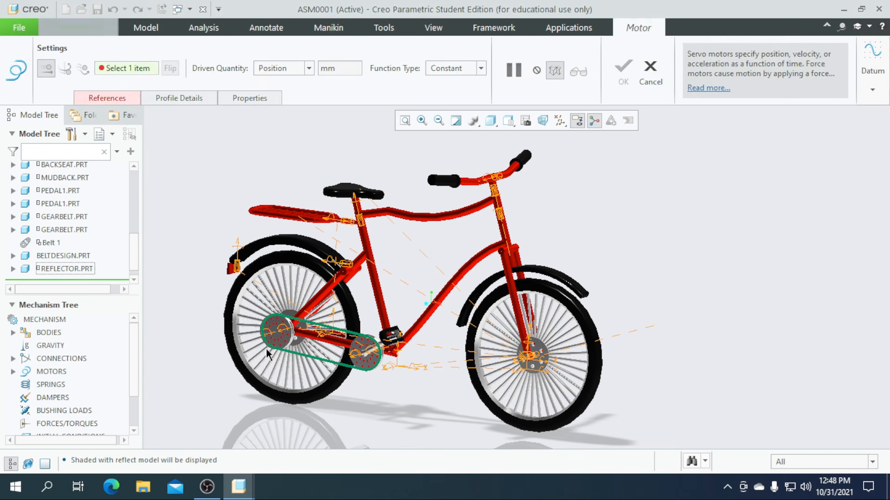
{"action": "middle_click_drag", "start_coordinate": [274, 352], "coordinate": [341, 346]}
{"action": "scroll", "coordinate": [341, 346], "scroll_direction": "down", "scroll_amount": 8}
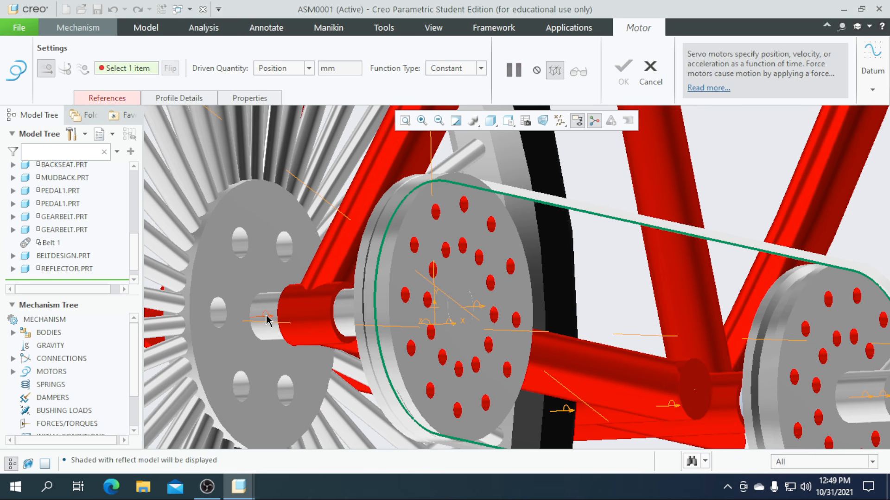
{"action": "left_click", "coordinate": [267, 319]}
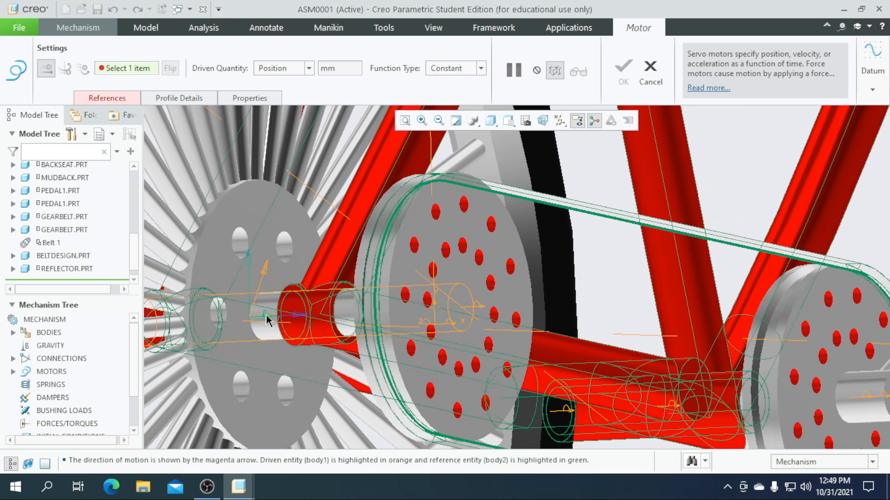
{"action": "scroll", "coordinate": [298, 306], "scroll_direction": "up", "scroll_amount": 8}
{"action": "middle_click_drag", "start_coordinate": [337, 363], "coordinate": [287, 387]}
{"action": "scroll", "coordinate": [343, 384], "scroll_direction": "up", "scroll_amount": 3}
{"action": "middle_click_drag", "start_coordinate": [334, 368], "coordinate": [341, 357]}
Set the servo motor's driven quantity to Angular Velocity with a constant 20 deg/sec and create the motor
{"action": "left_click", "coordinate": [195, 98]}
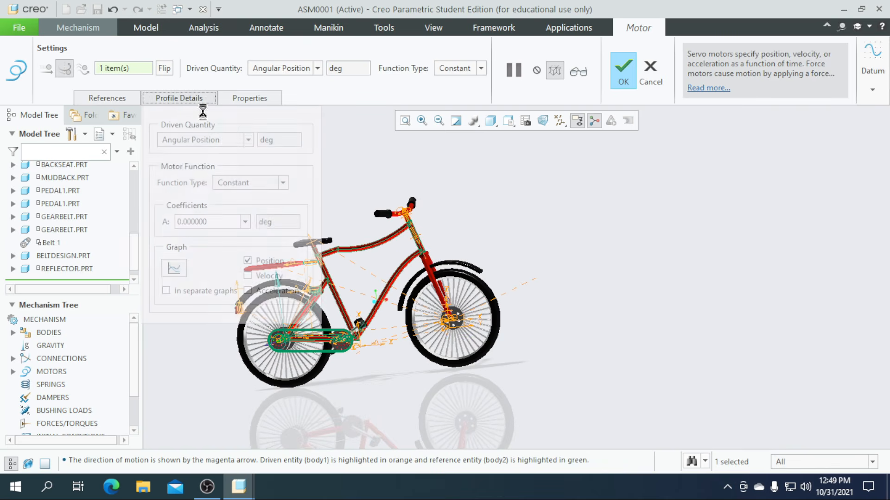
{"action": "left_click", "coordinate": [248, 140]}
{"action": "left_click", "coordinate": [235, 161]}
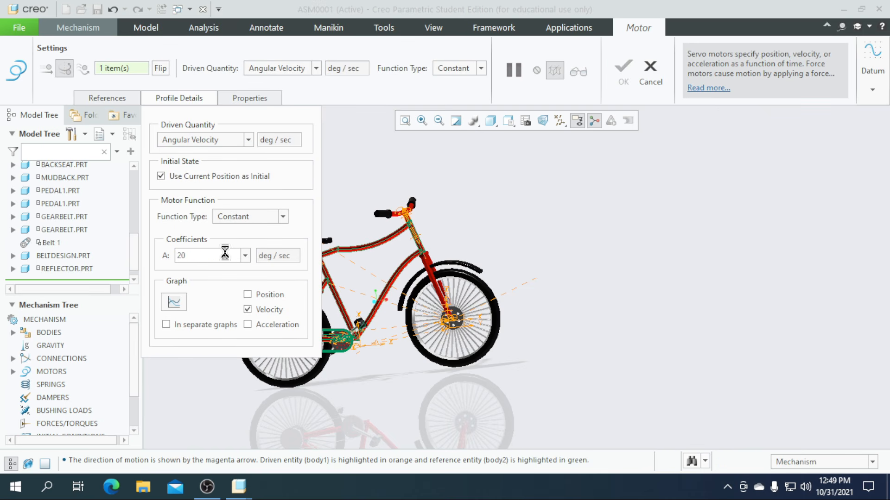
{"action": "left_click", "coordinate": [611, 74]}
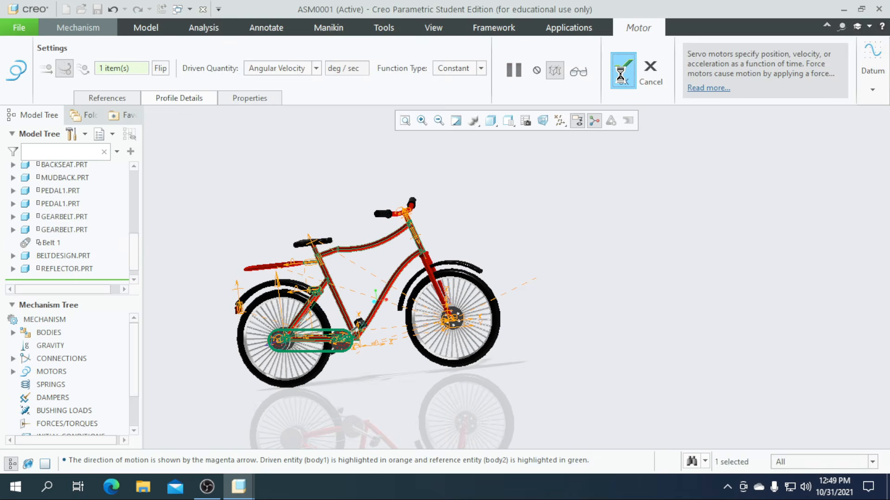
Define a Kinematic mechanism analysis with an end time of 1000 and run it
{"action": "mouse_move", "coordinate": [593, 252]}
{"action": "middle_mouse_down"}
{"action": "mouse_move", "coordinate": [537, 248]}
{"action": "mouse_move", "coordinate": [576, 254]}
{"action": "mouse_move", "coordinate": [592, 269]}
{"action": "middle_mouse_up"}
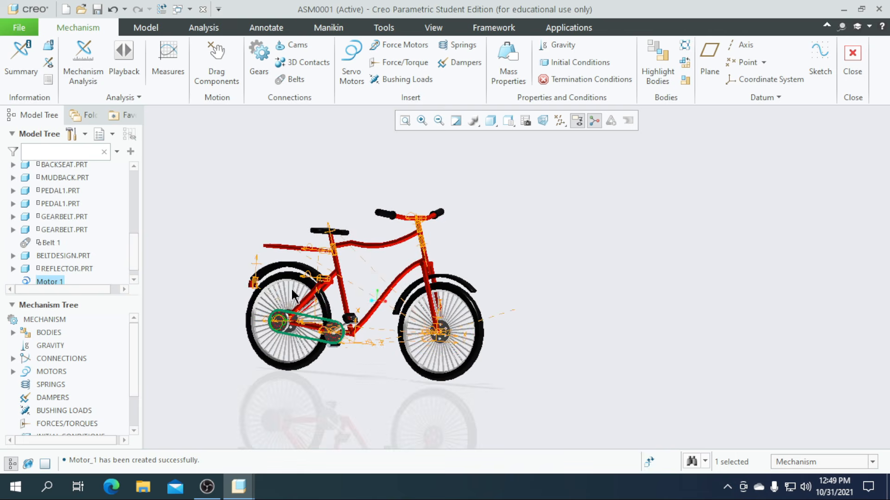
{"action": "scroll", "coordinate": [260, 283], "scroll_direction": "down", "scroll_amount": 1}
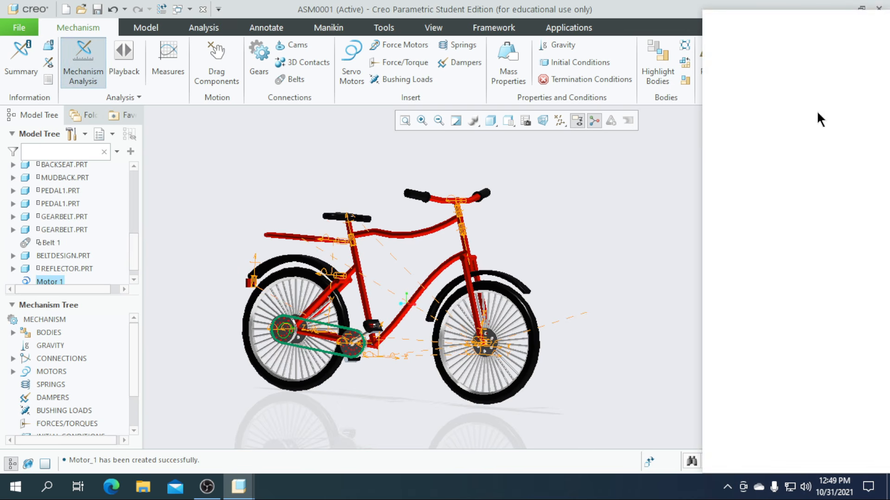
{"action": "left_click", "coordinate": [775, 92]}
{"action": "left_click", "coordinate": [762, 119]}
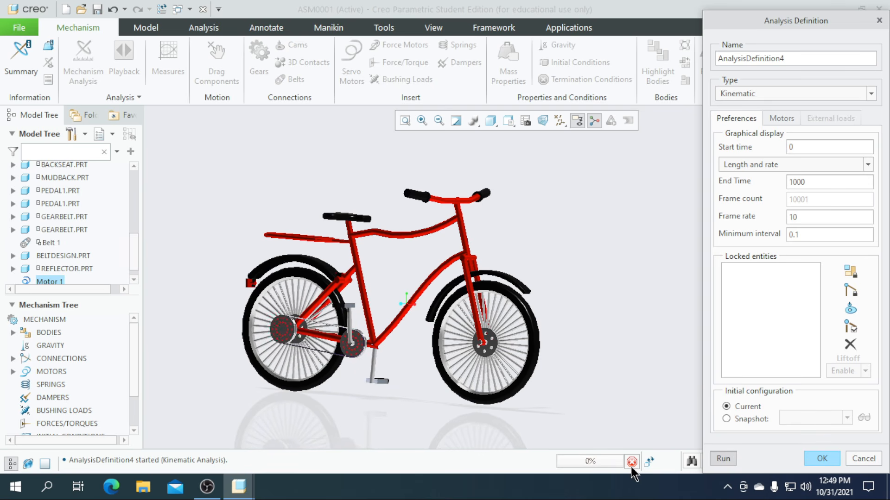
Close the interrupted analysis and edit Motor 1 to flip its direction of rotation
{"action": "left_click", "coordinate": [862, 459]}
{"action": "scroll", "coordinate": [43, 273], "scroll_direction": "down", "scroll_amount": 1}
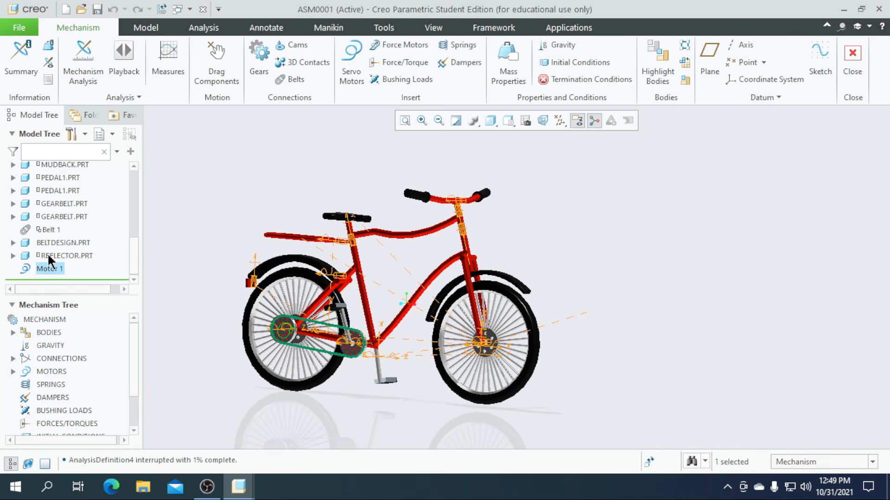
{"action": "left_click", "coordinate": [50, 269]}
{"action": "left_click", "coordinate": [59, 204]}
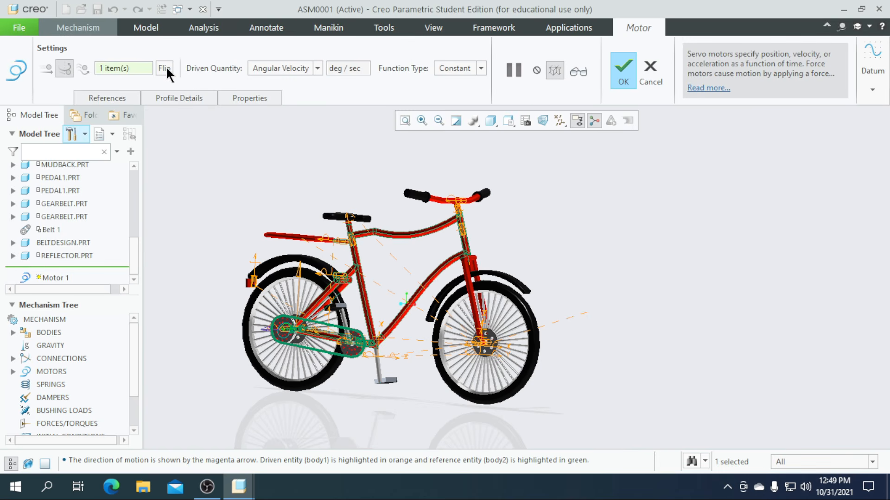
{"action": "left_click", "coordinate": [165, 70]}
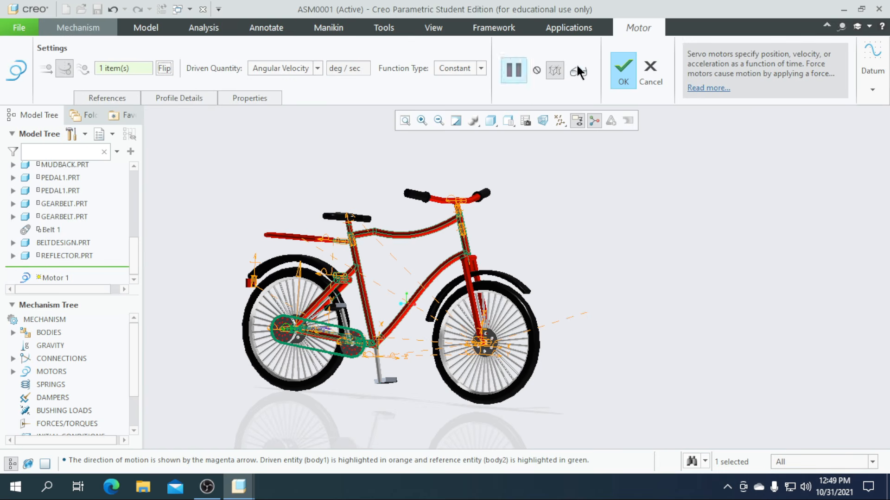
{"action": "left_click", "coordinate": [623, 75]}
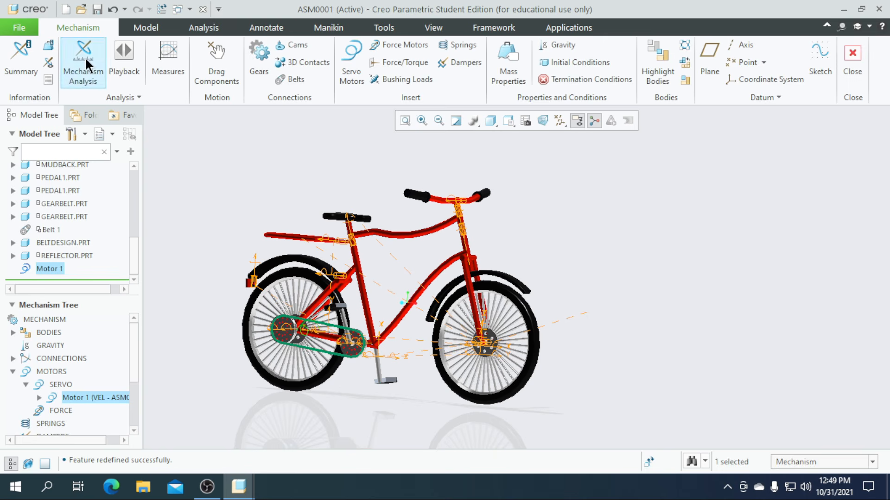
Define a Kinematic analysis with an end time of 1000 and a frame rate of 5, run it and stop it partway
{"action": "left_click", "coordinate": [87, 65]}
{"action": "left_click", "coordinate": [750, 95]}
{"action": "left_click", "coordinate": [741, 116]}
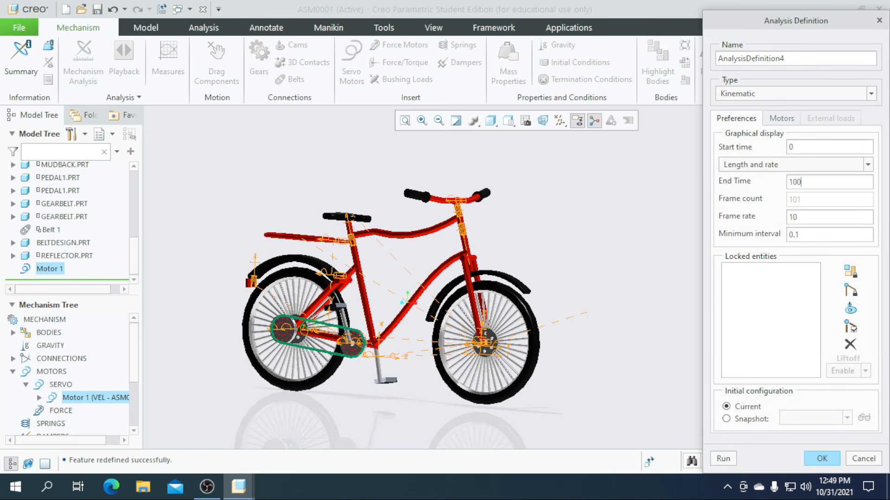
{"action": "type", "text": "5"}
{"action": "left_click", "coordinate": [722, 458]}
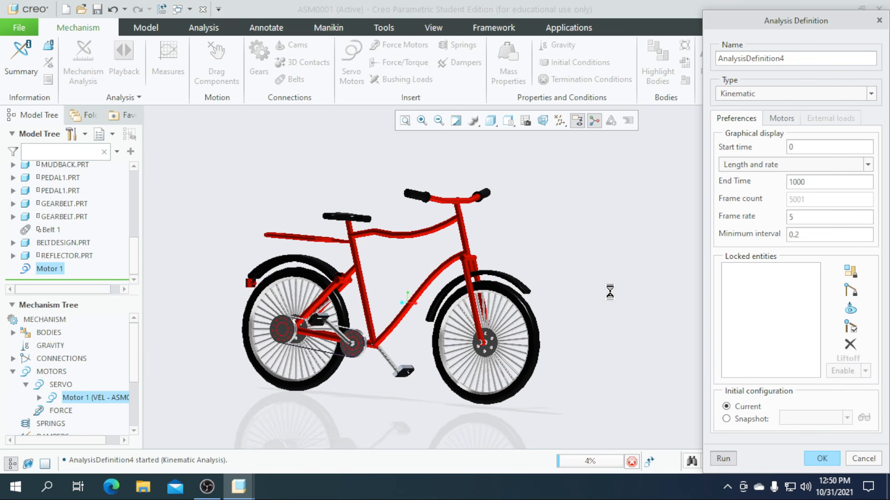
{"action": "left_click", "coordinate": [631, 460]}
Try the Shading With Edges display style on the bicycle and return to Shading With Reflections
{"action": "mouse_move", "coordinate": [415, 399]}
{"action": "middle_mouse_down"}
{"action": "mouse_move", "coordinate": [420, 432]}
{"action": "mouse_move", "coordinate": [417, 408]}
{"action": "mouse_move", "coordinate": [417, 416]}
{"action": "middle_mouse_up"}
{"action": "scroll", "coordinate": [418, 416], "scroll_direction": "up", "scroll_amount": 2}
{"action": "scroll", "coordinate": [422, 347], "scroll_direction": "down", "scroll_amount": 2}
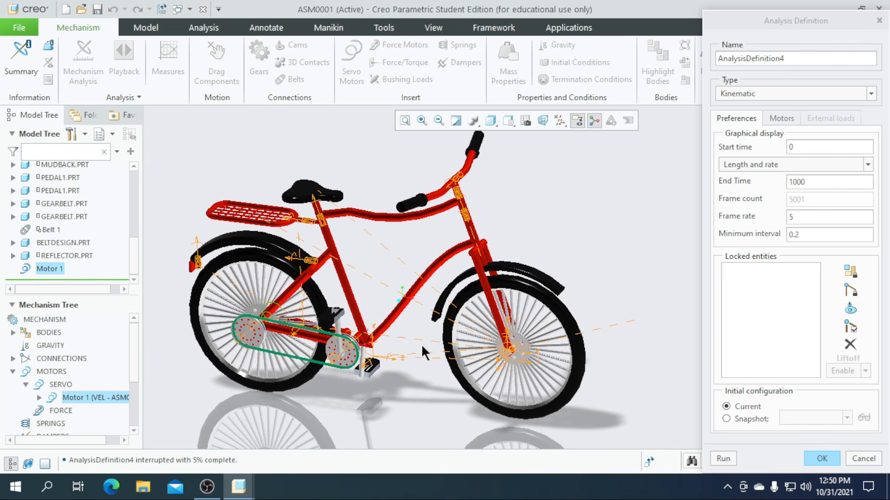
{"action": "left_click", "coordinate": [496, 121]}
{"action": "left_click", "coordinate": [497, 152]}
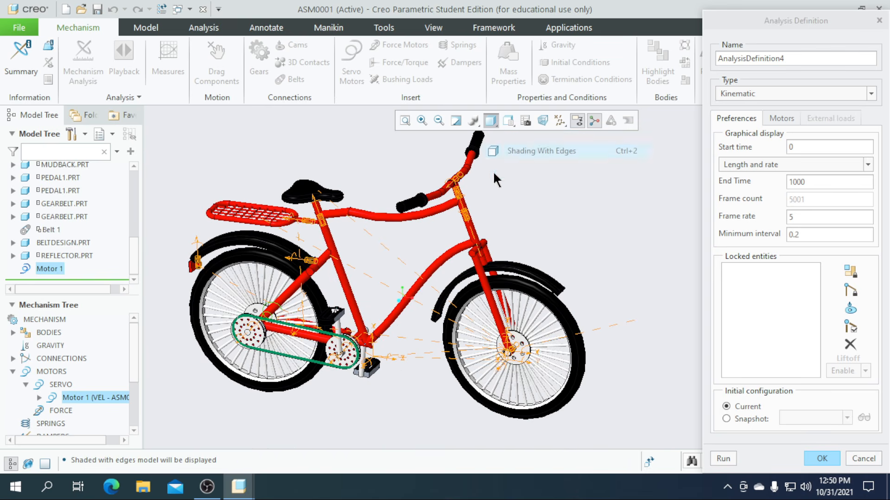
{"action": "scroll", "coordinate": [380, 301], "scroll_direction": "up", "scroll_amount": 1}
{"action": "mouse_move", "coordinate": [380, 301]}
{"action": "middle_mouse_down"}
{"action": "mouse_move", "coordinate": [383, 308]}
{"action": "mouse_move", "coordinate": [379, 287]}
{"action": "mouse_move", "coordinate": [379, 304]}
{"action": "middle_mouse_up"}
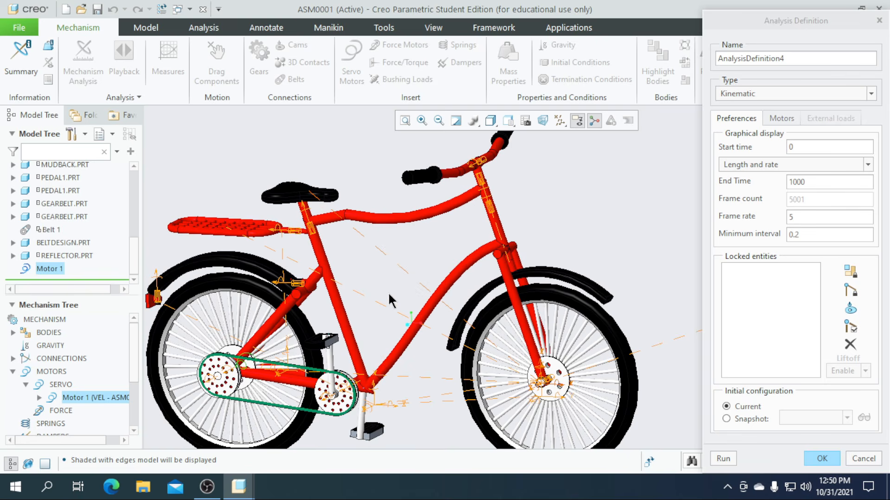
{"action": "left_click", "coordinate": [490, 120]}
{"action": "left_click", "coordinate": [498, 135]}
{"action": "mouse_move", "coordinate": [417, 282]}
{"action": "middle_mouse_down"}
{"action": "mouse_move", "coordinate": [403, 287]}
{"action": "mouse_move", "coordinate": [410, 289]}
{"action": "middle_mouse_up"}
{"action": "scroll", "coordinate": [412, 289], "scroll_direction": "up", "scroll_amount": 3}
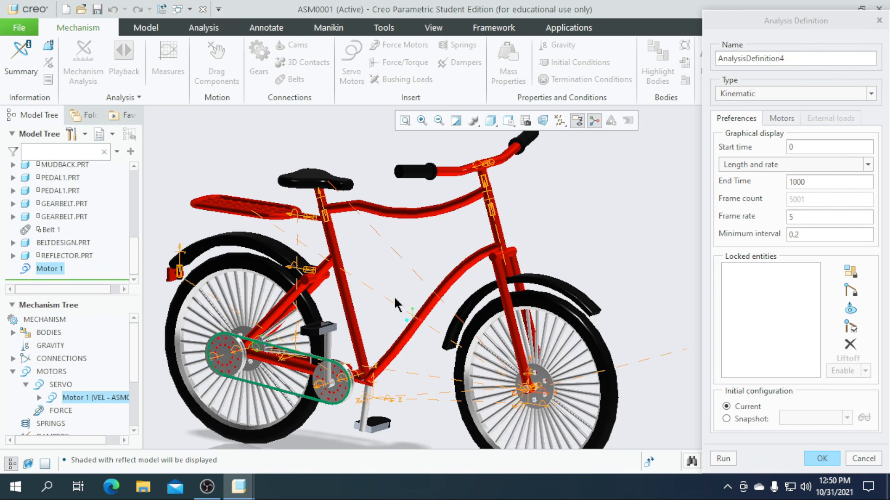
{"action": "scroll", "coordinate": [396, 304], "scroll_direction": "down", "scroll_amount": 1}
Set the analysis frame rate to 2 and rerun it, overwriting the existing result set
{"action": "left_click", "coordinate": [796, 221]}
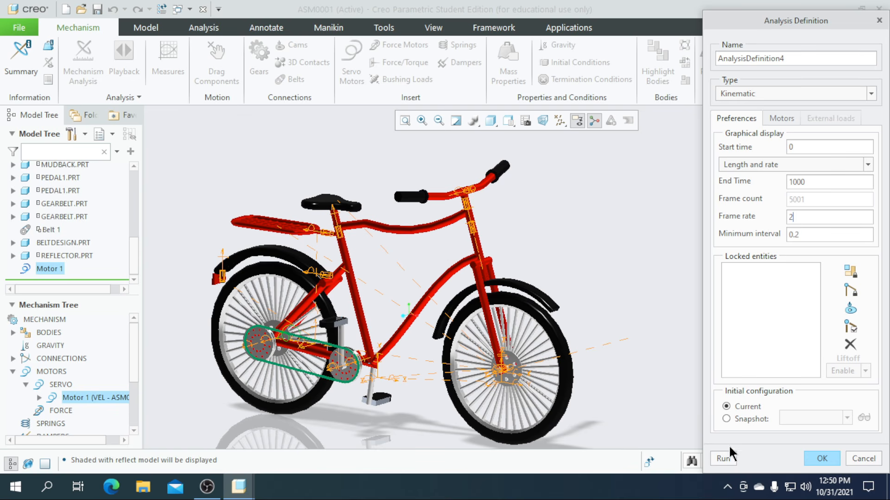
{"action": "left_click", "coordinate": [725, 459]}
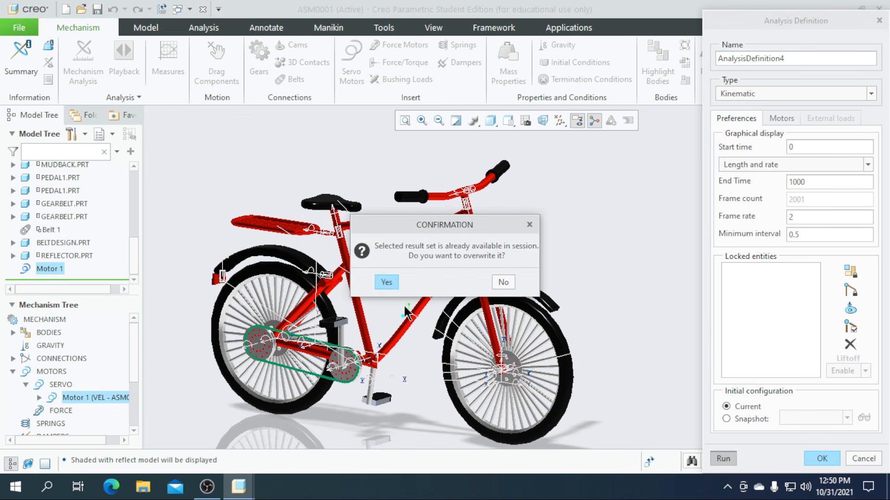
{"action": "left_click", "coordinate": [392, 281]}
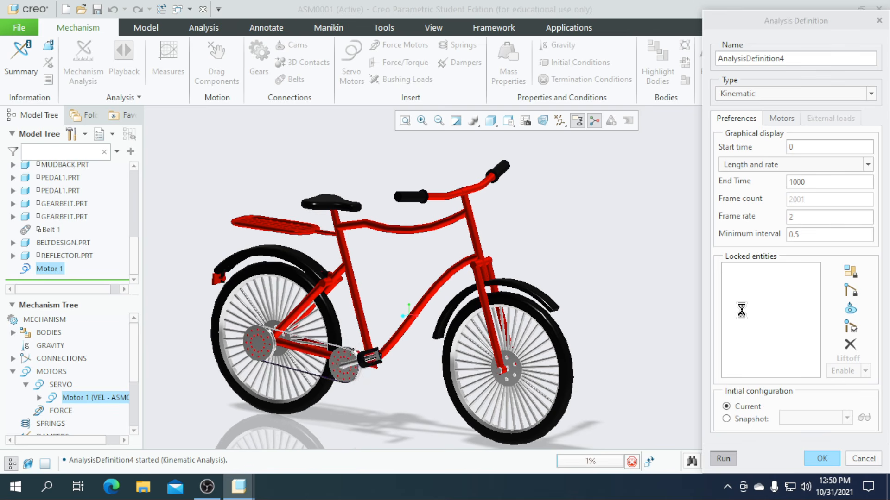